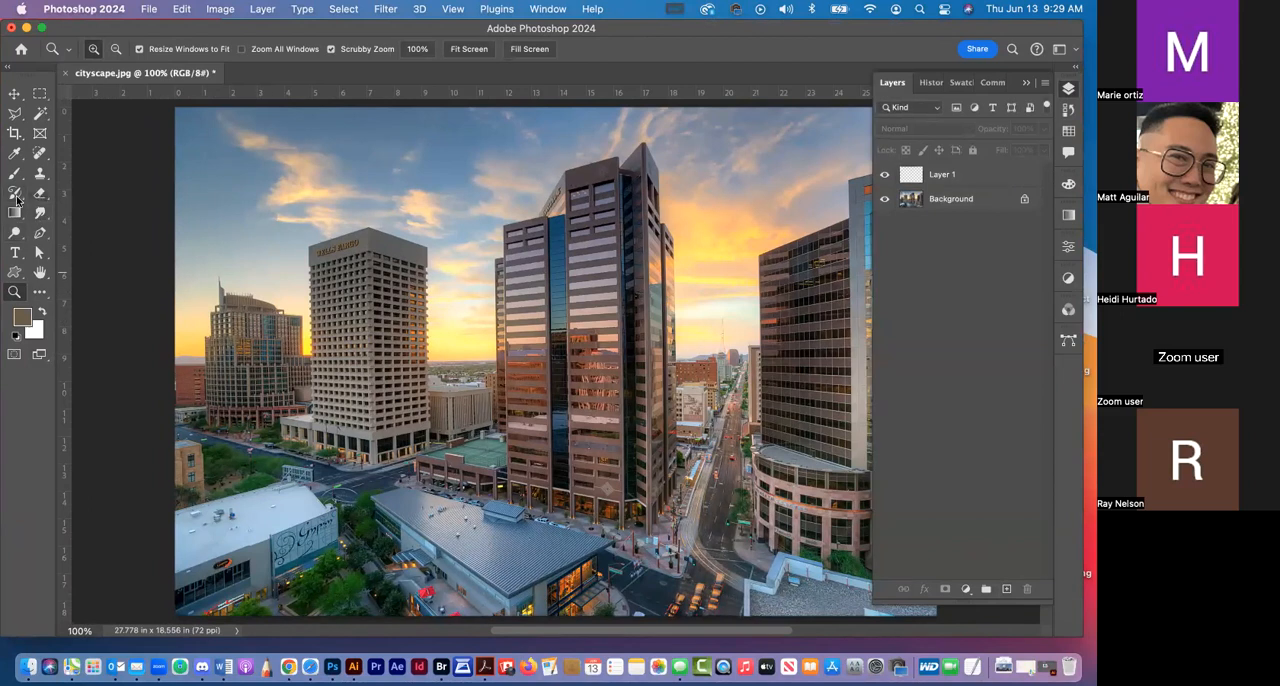
Activate the Gradient tool and choose the Classic gradient type
left_click(15, 214)
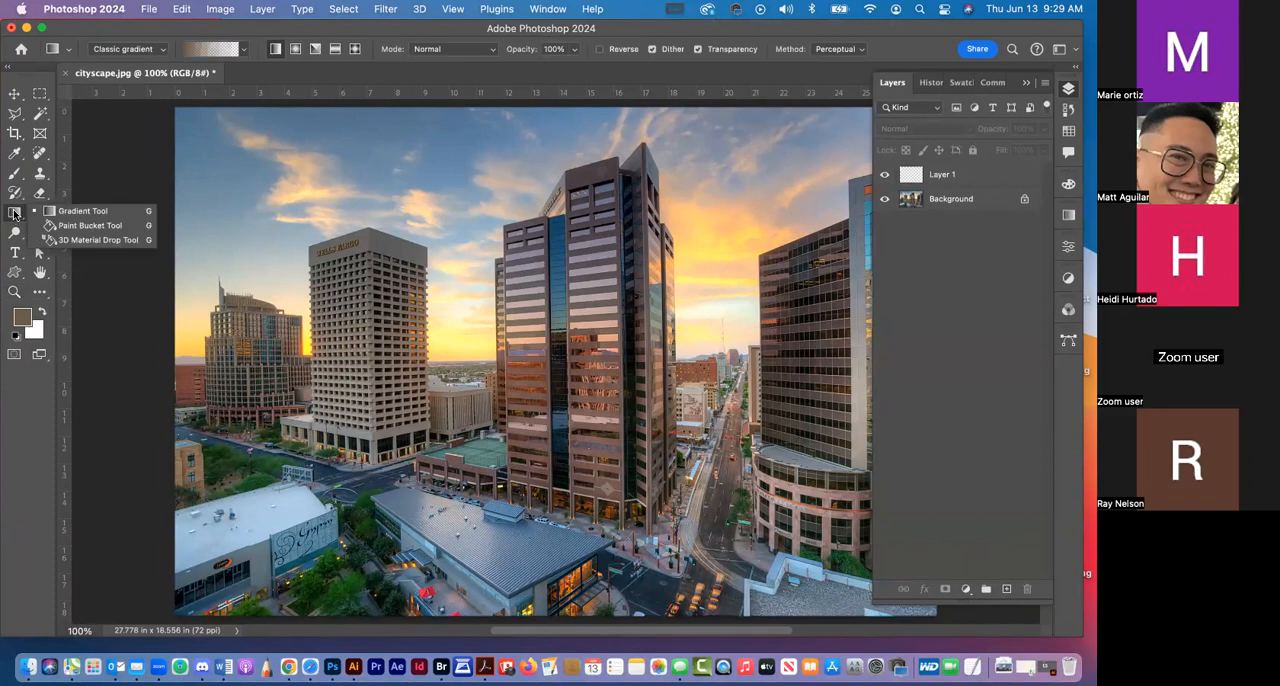
left_click(52, 212)
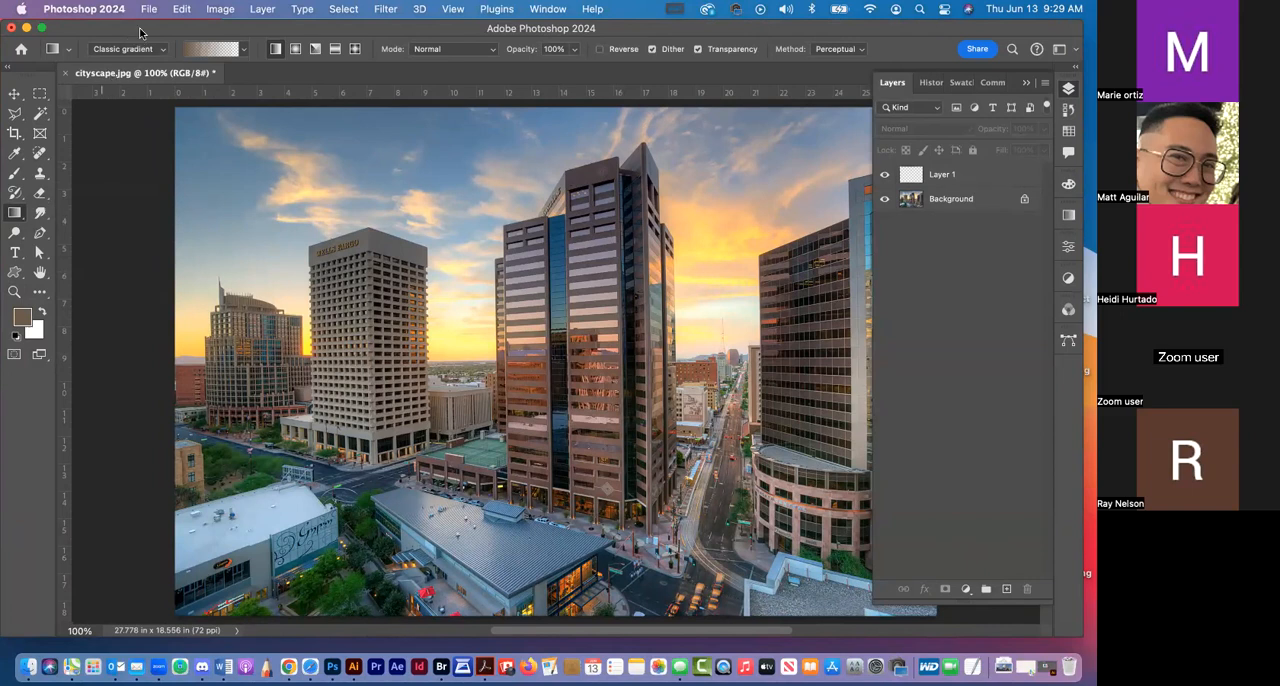
left_click(163, 53)
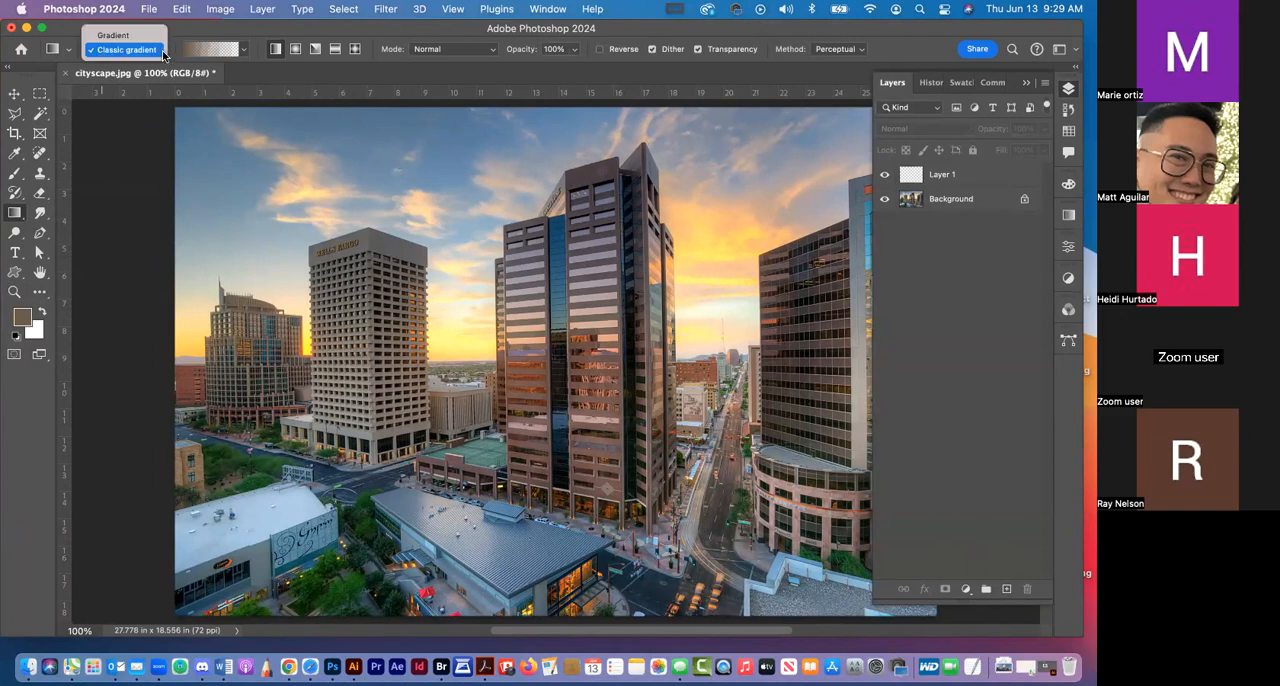
left_click(162, 55)
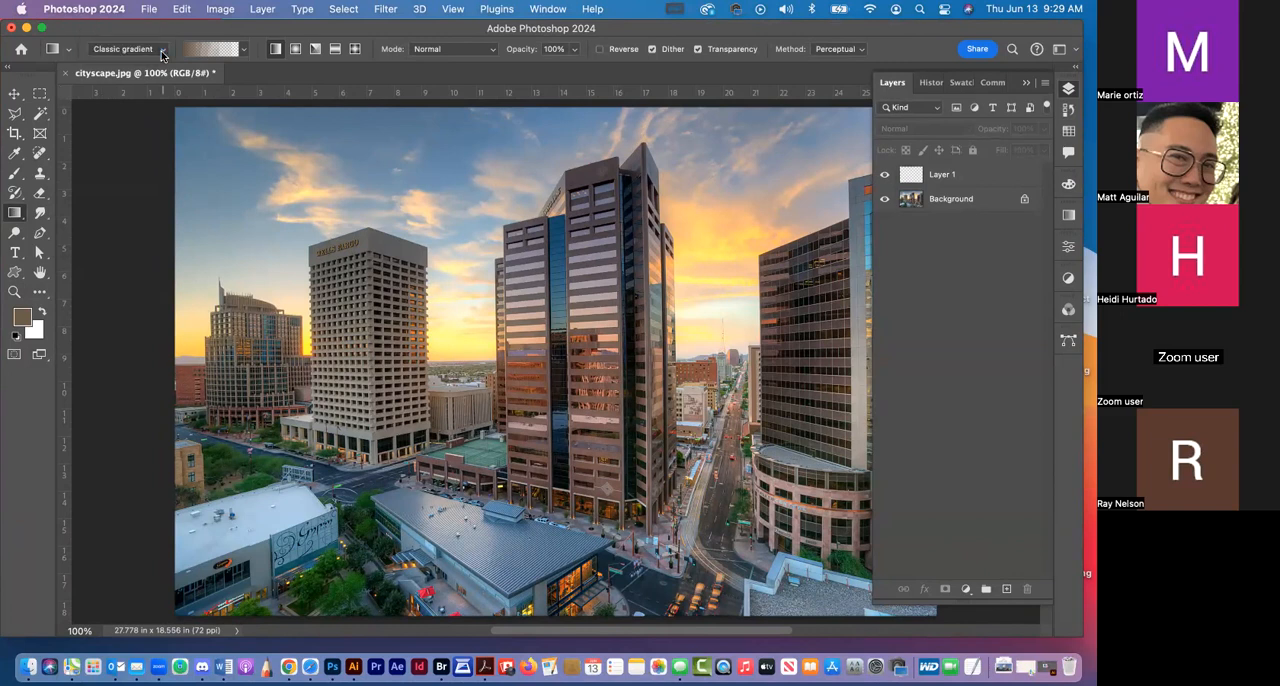
Examine the gradient presets in the Blues, Purples, Pinks and Basics groups
left_click(242, 52)
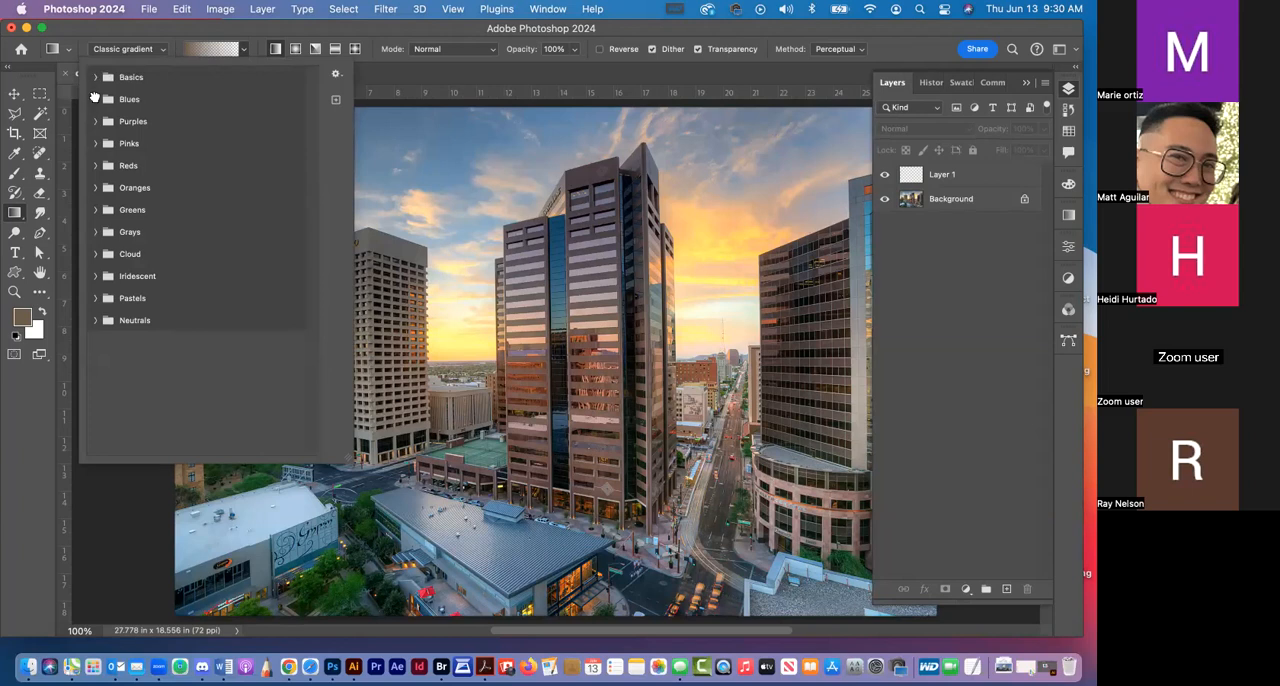
left_click(96, 100)
left_click(96, 100)
left_click(95, 122)
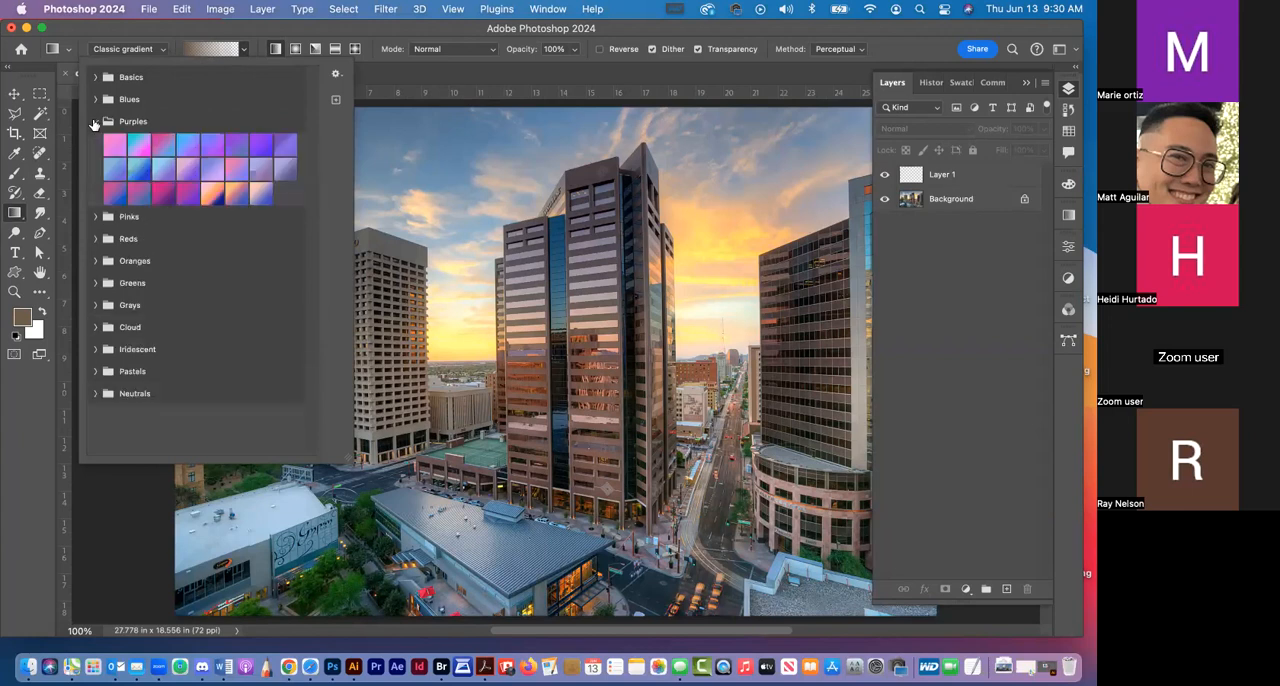
left_click(95, 122)
left_click(96, 144)
left_click(96, 144)
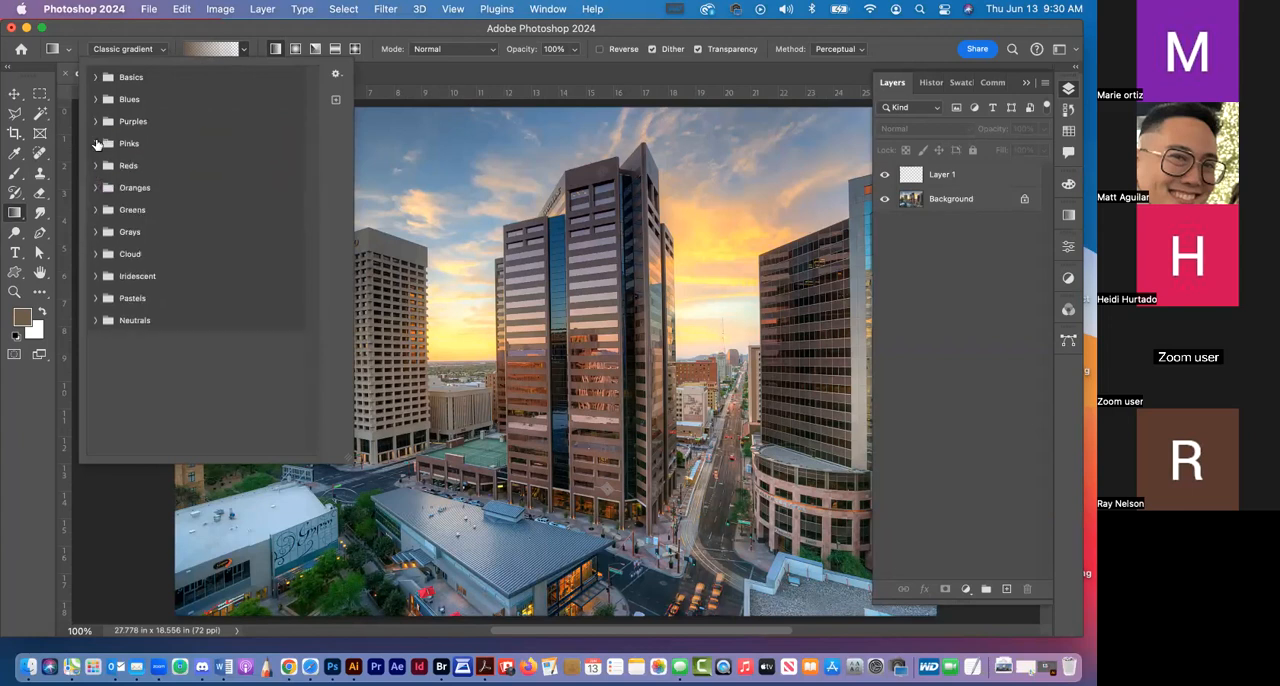
left_click(95, 77)
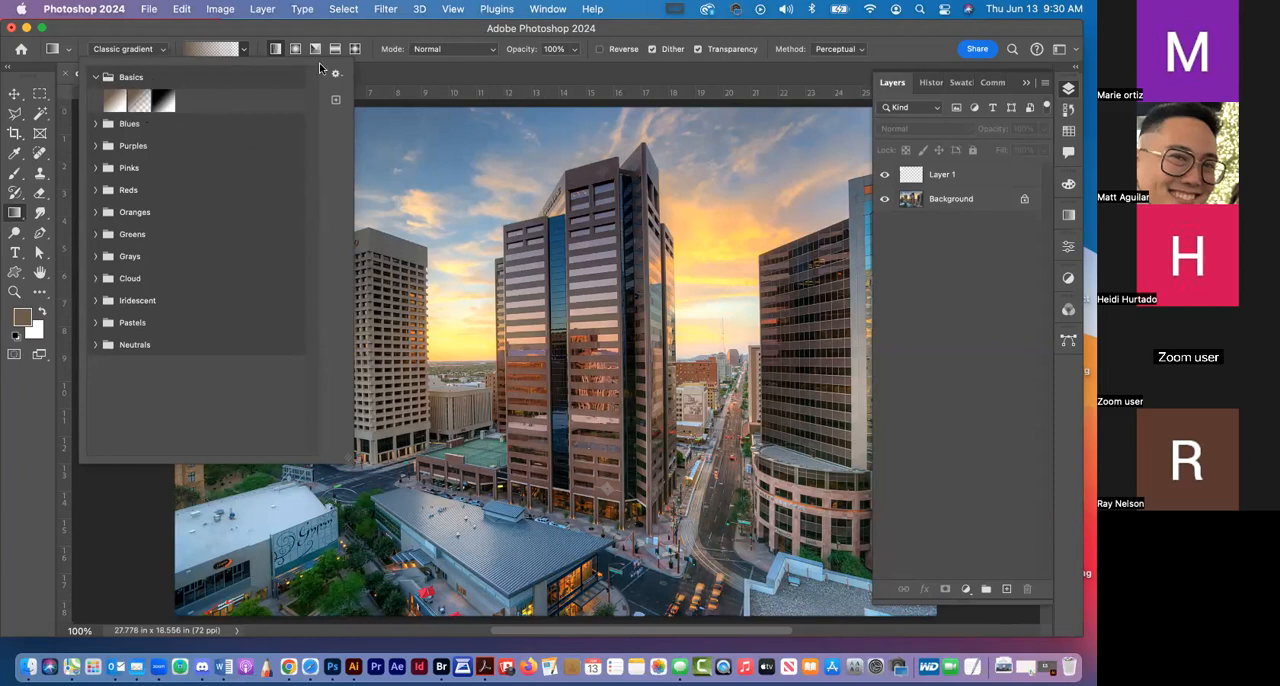
left_click(295, 24)
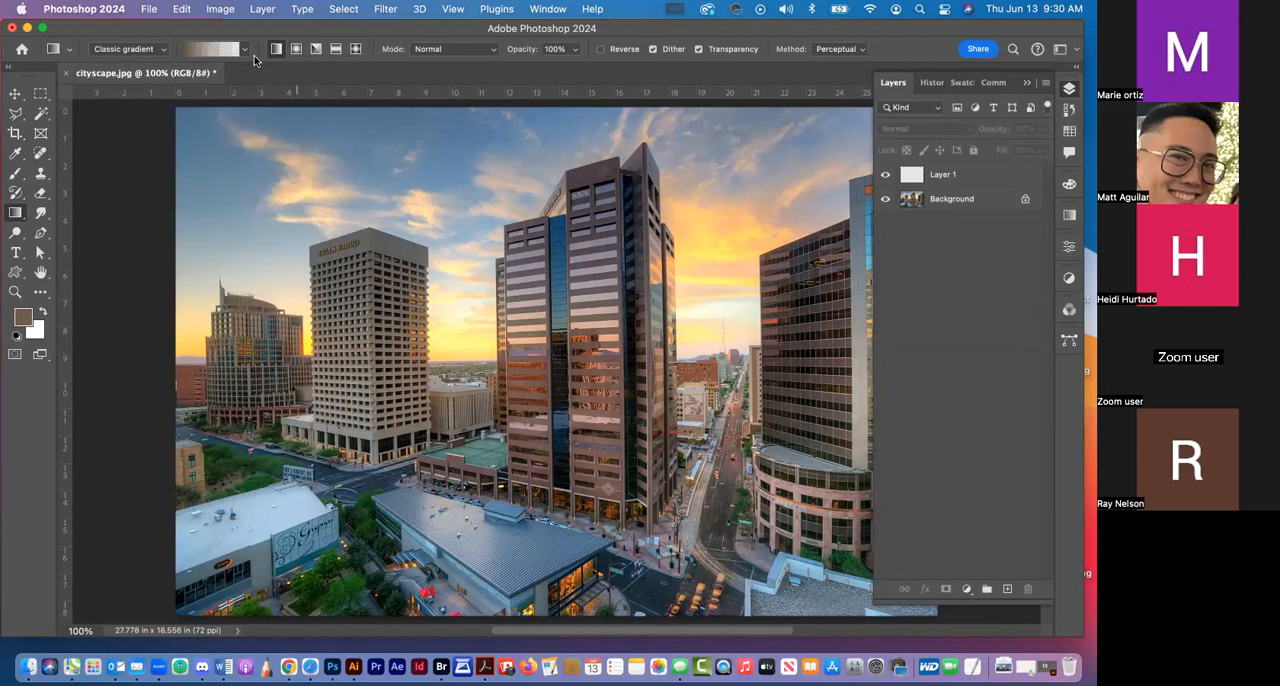
Dock Swatches directly after Layers and set the foreground color to the RGB red swatch
key("super+minus")
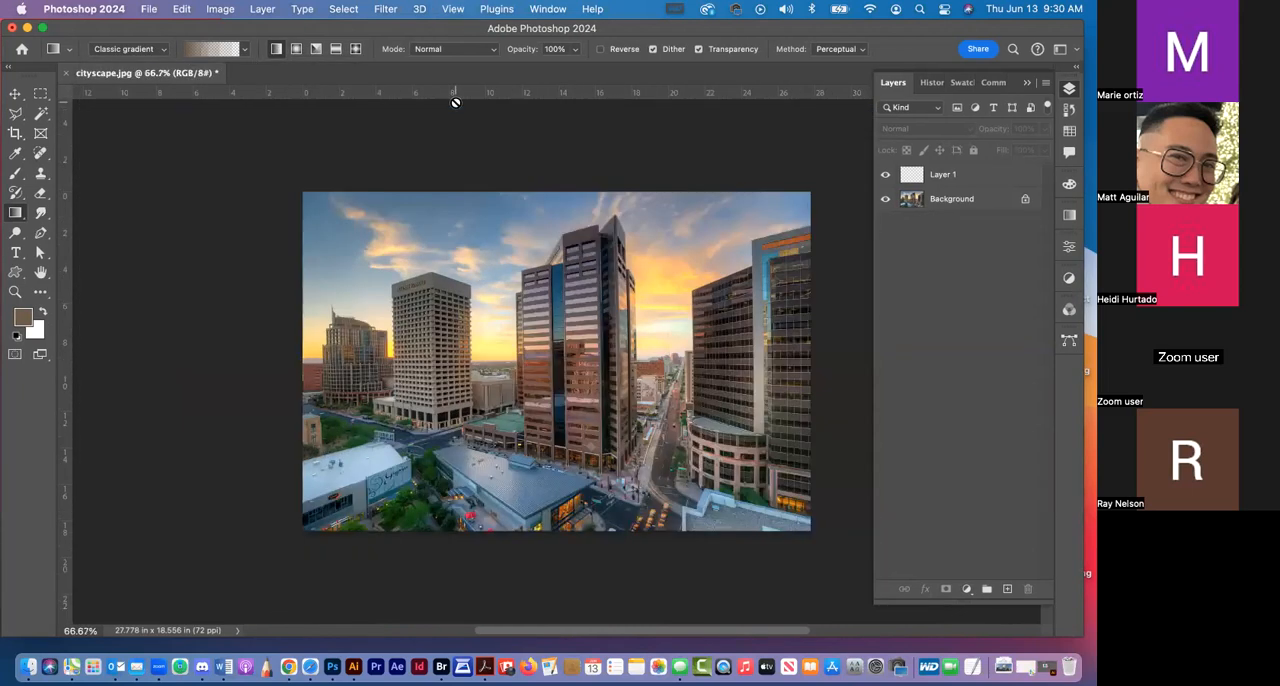
left_click_drag(1075, 133, 1085, 131)
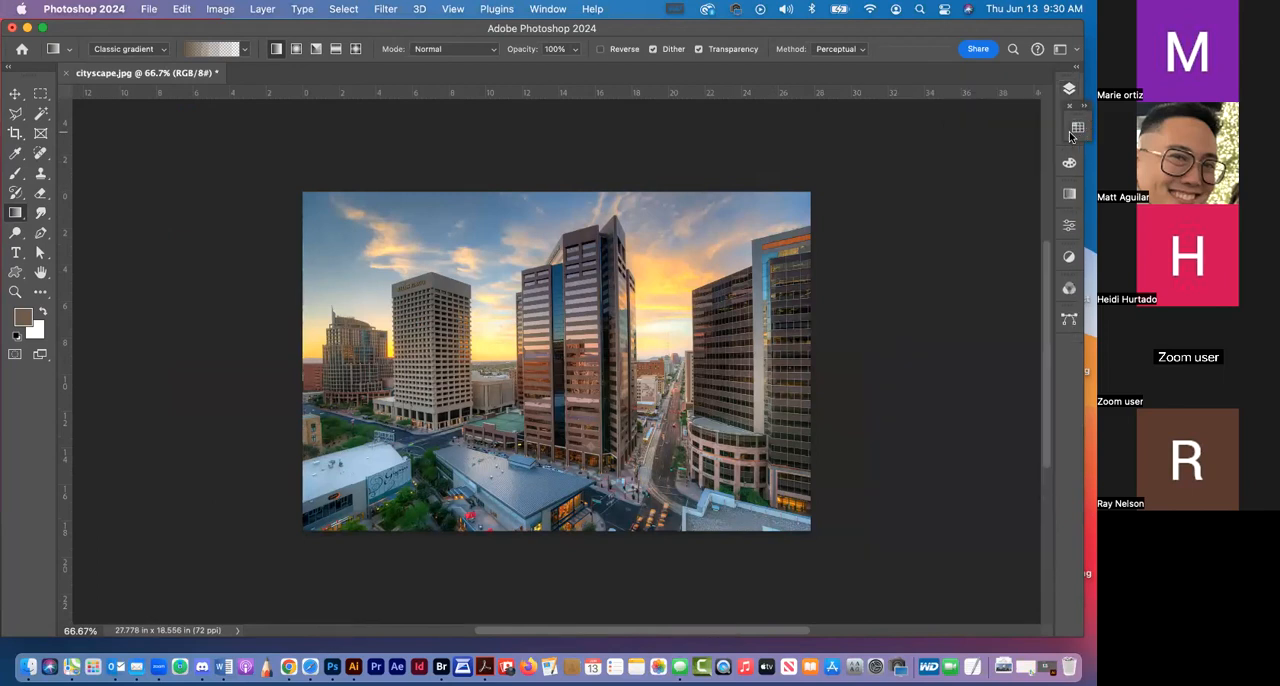
left_click(1085, 111)
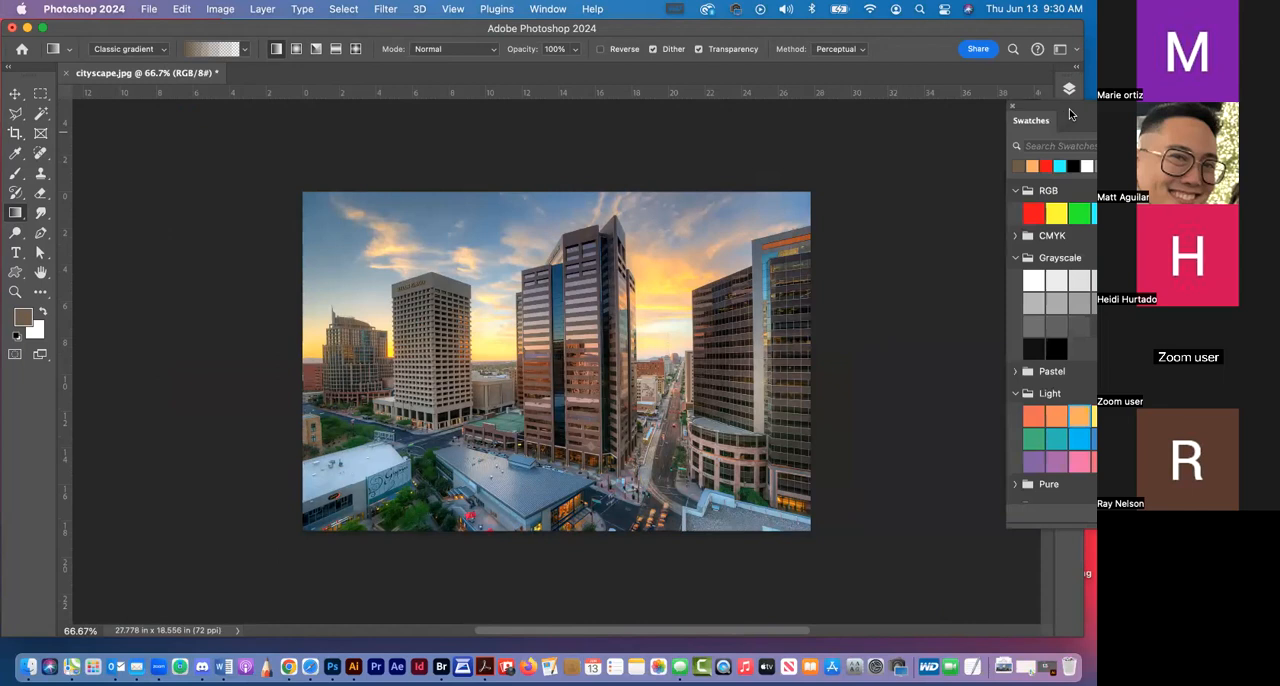
left_click_drag(1073, 112, 1065, 108)
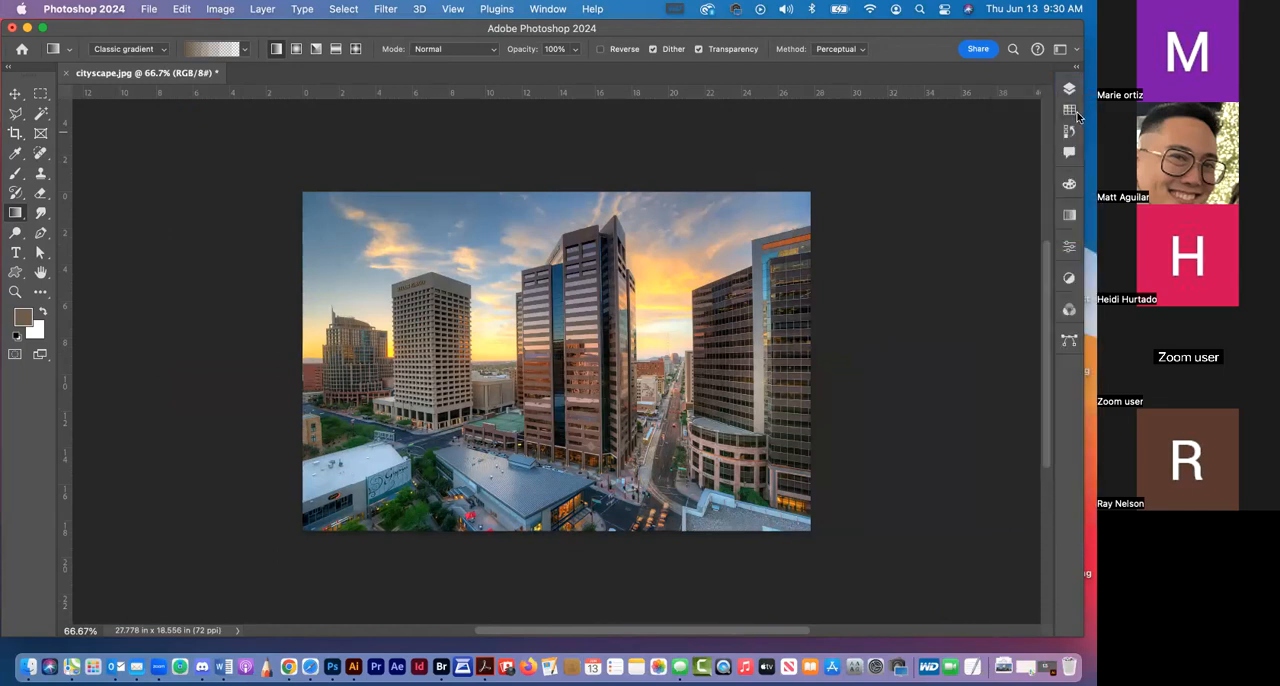
left_click(1066, 112)
left_click(904, 175)
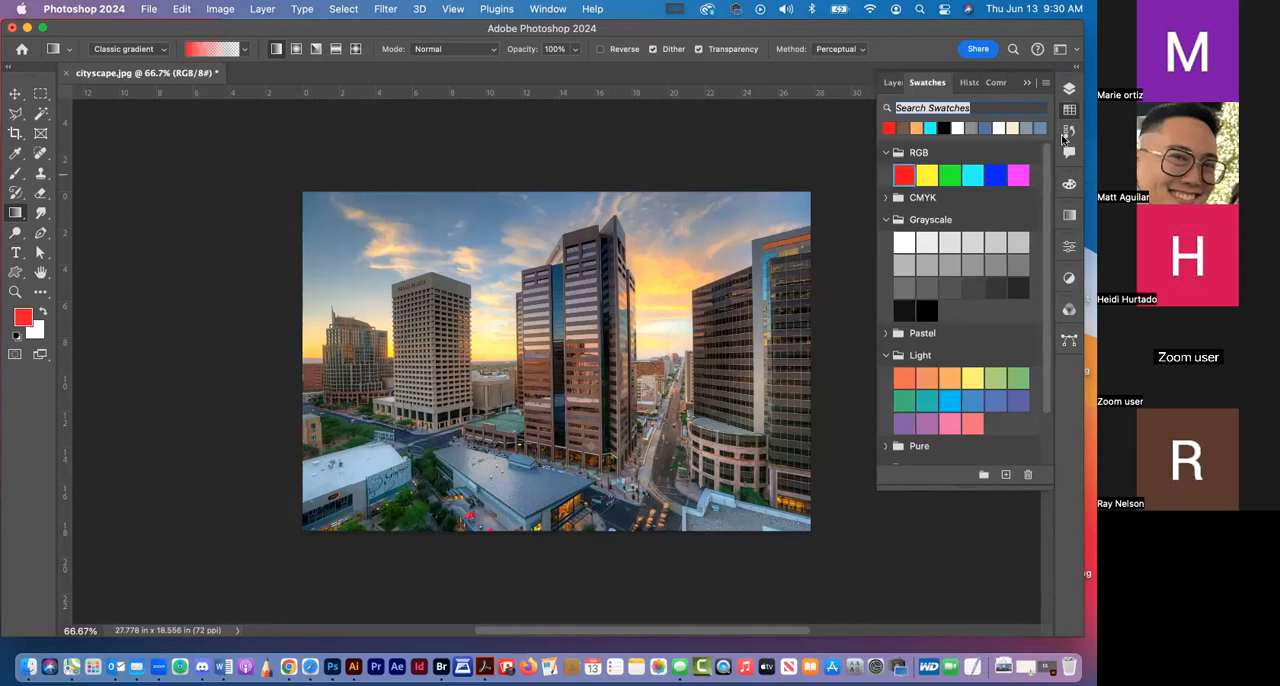
Unlock the Background layer of the cityscape so it becomes a regular layer
left_click(1072, 89)
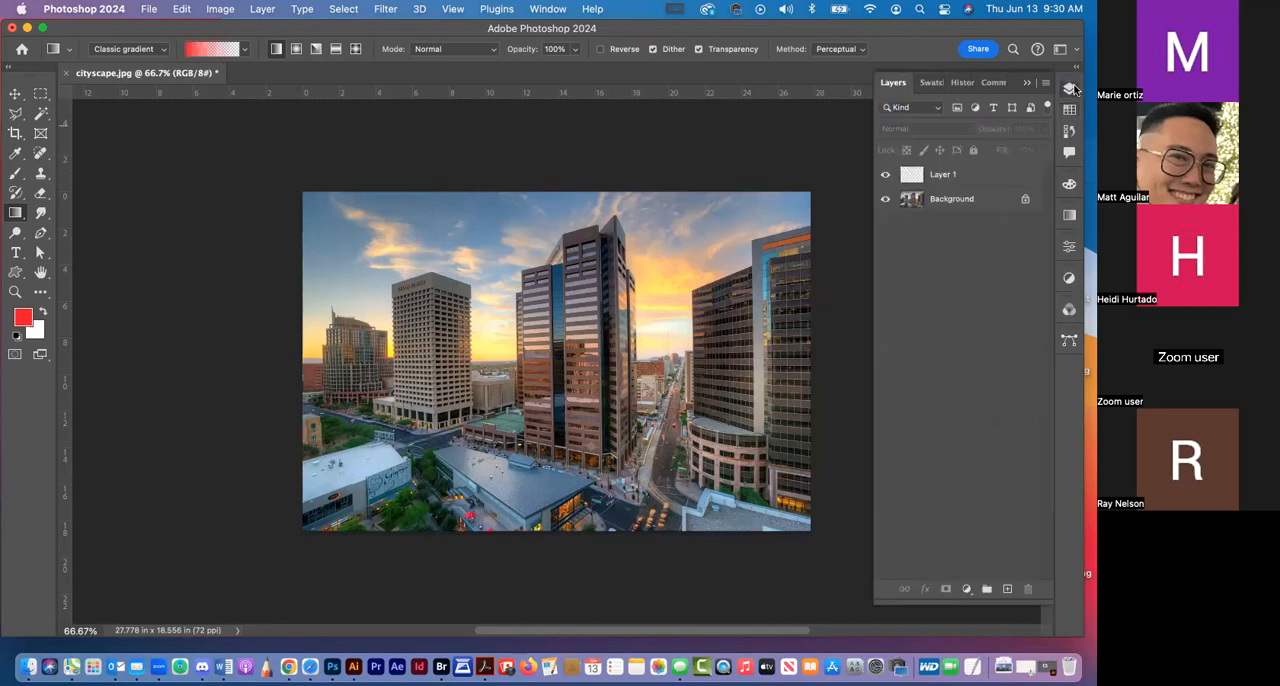
left_click(970, 178)
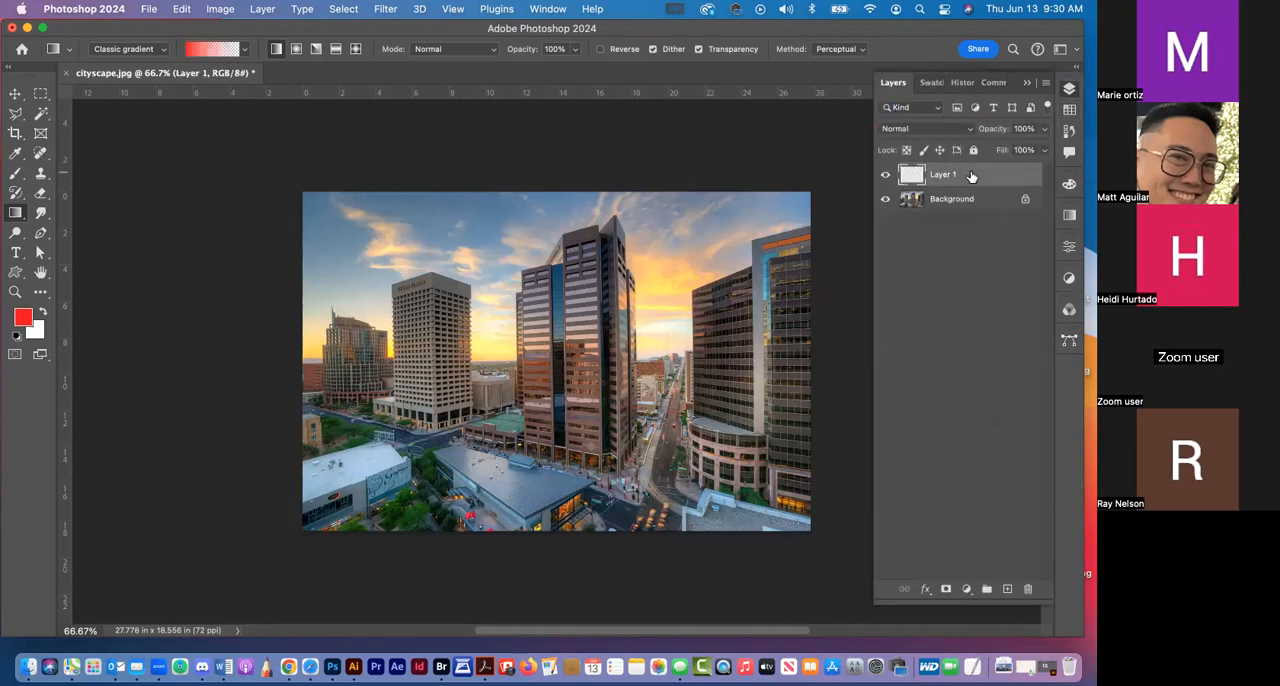
left_click(1023, 199)
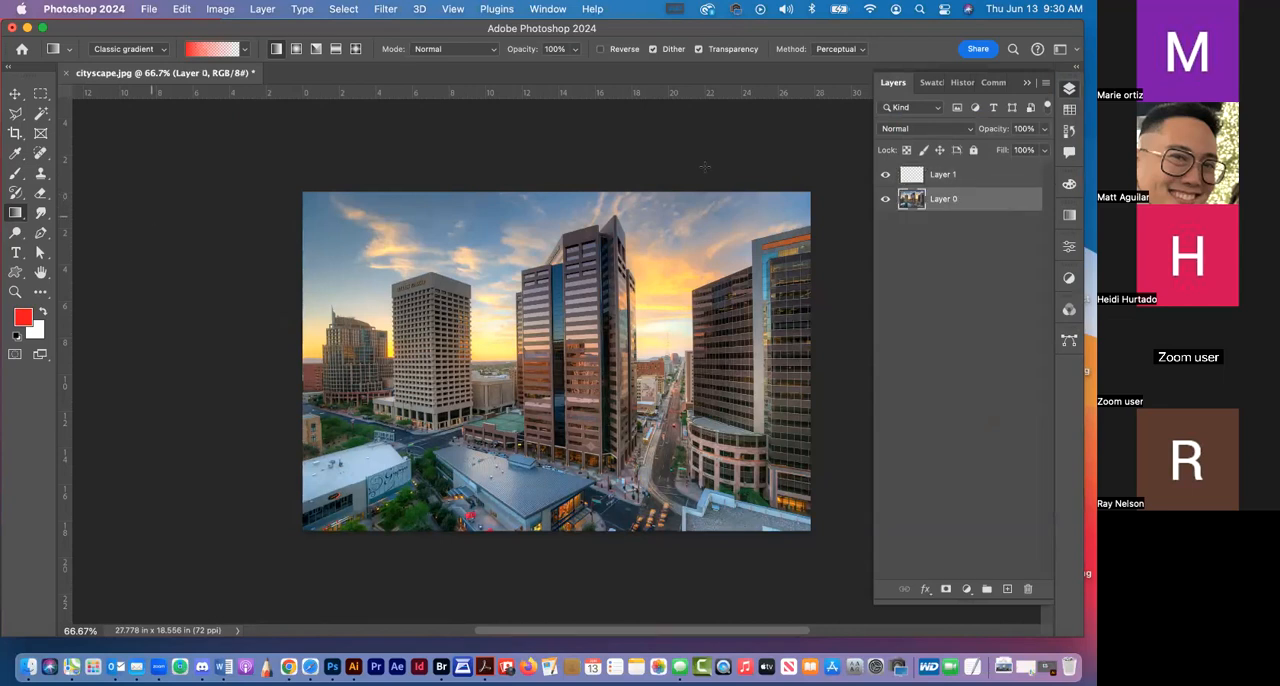
Draw a red-to-transparent linear gradient downward from the image's top edge on Layer 1 and set its blend mode to Soft Light
left_click(978, 176)
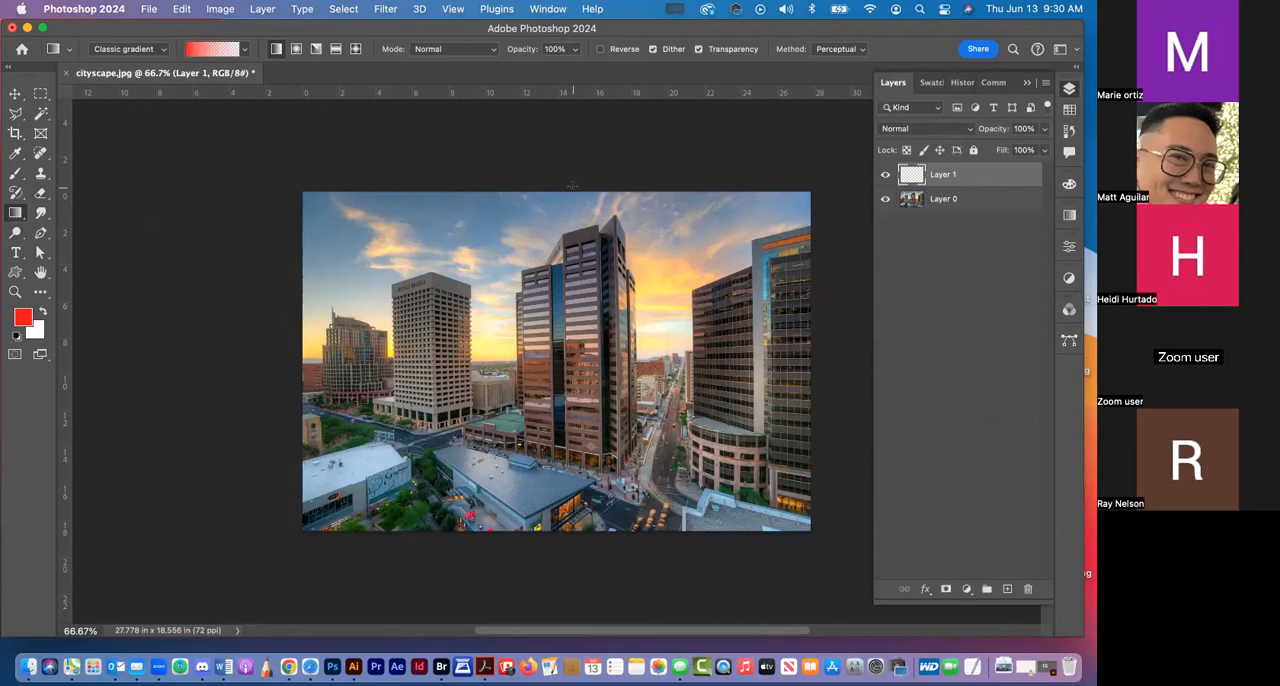
left_click_drag(568, 179, 566, 493)
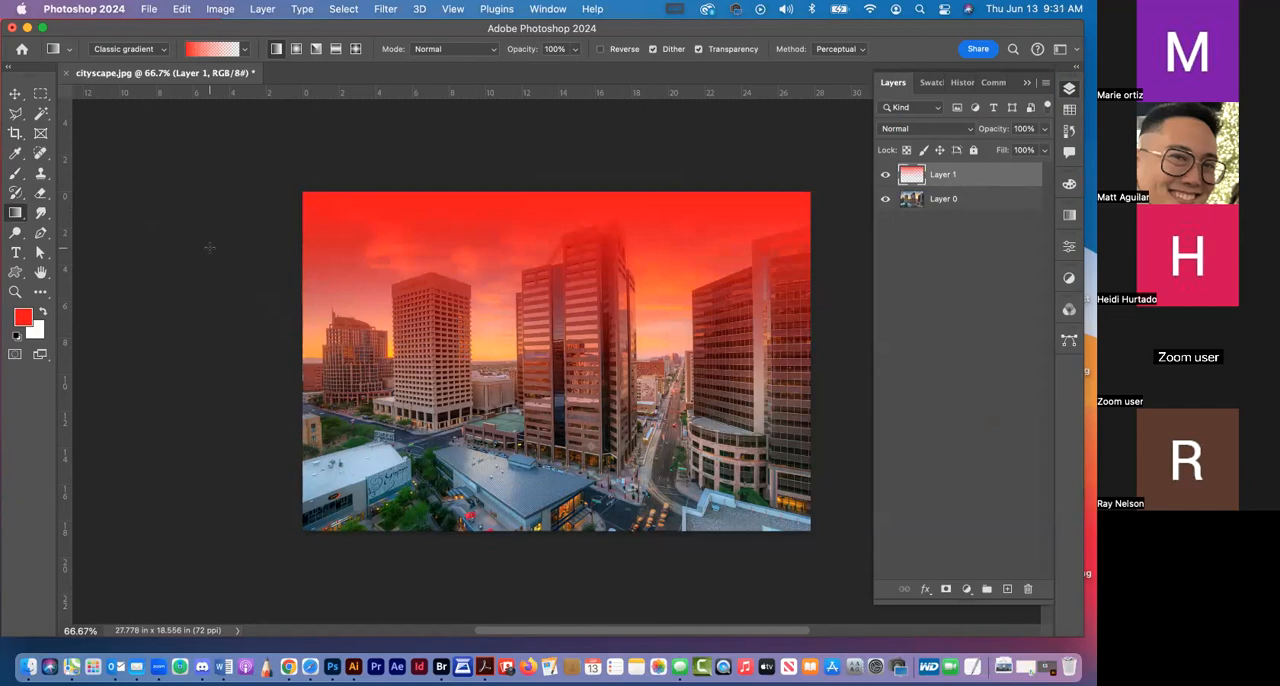
left_click(930, 128)
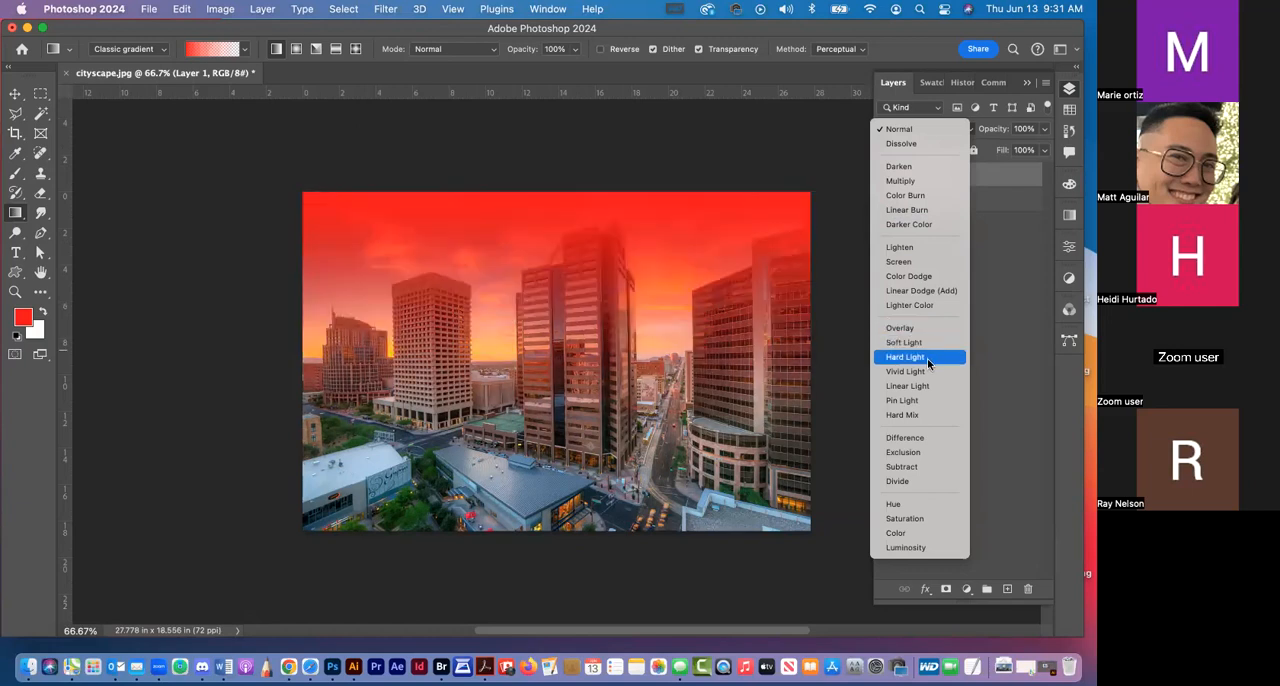
left_click(934, 345)
Compare the cityscape with Layer 1 hidden and shown, and preview the layer in Normal blend mode
left_click(885, 177)
left_click(885, 177)
left_click(885, 178)
left_click(885, 178)
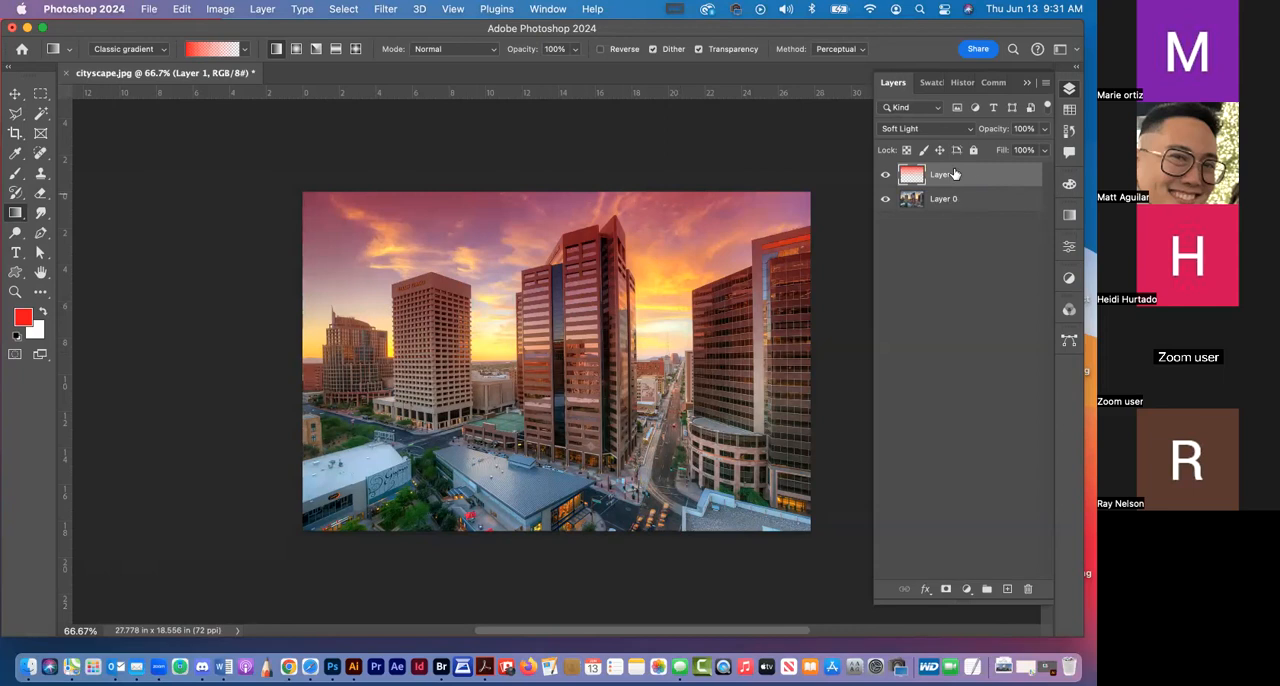
left_click(922, 130)
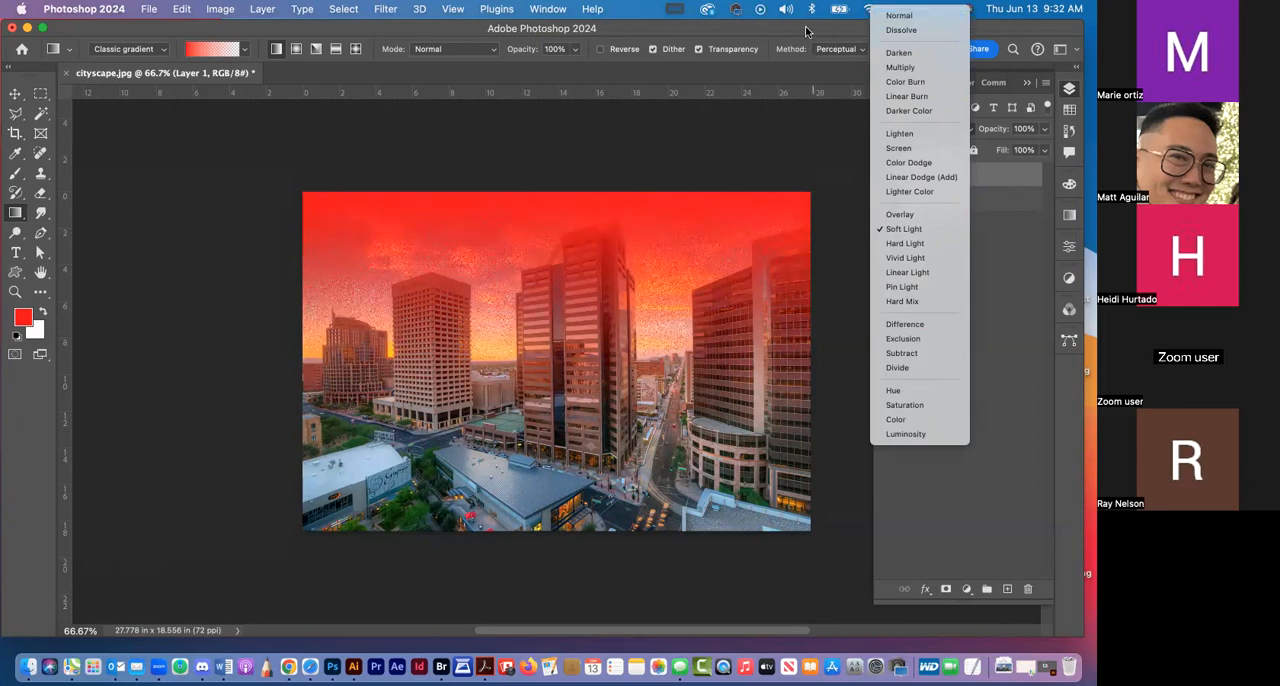
left_click(806, 32)
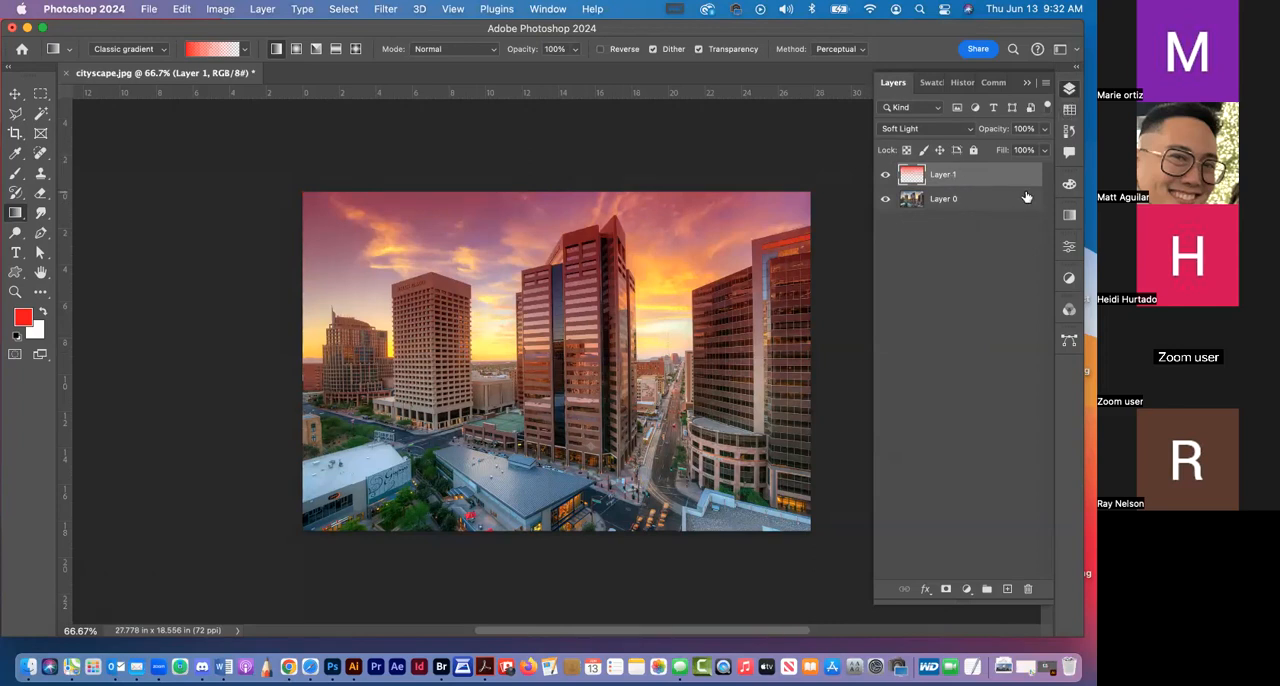
Delete the whole red gradient from Layer 1 and clear the selection
key("super+a")
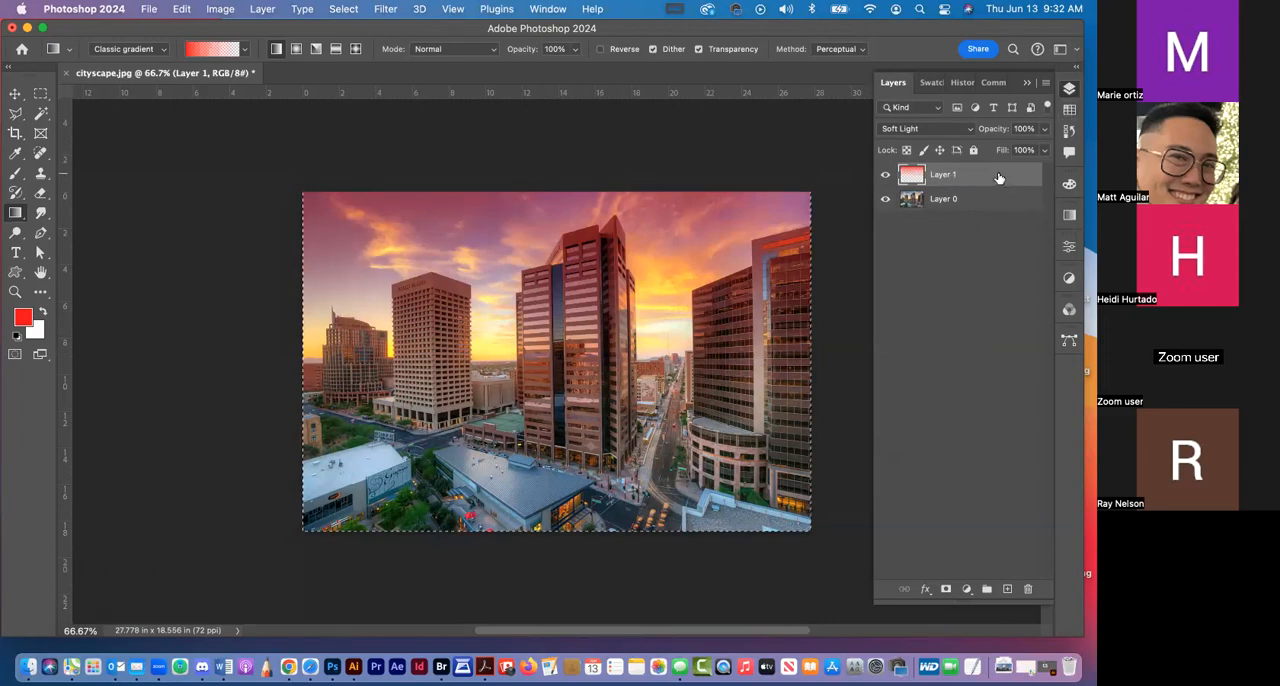
key("BackSpace")
key("super+d")
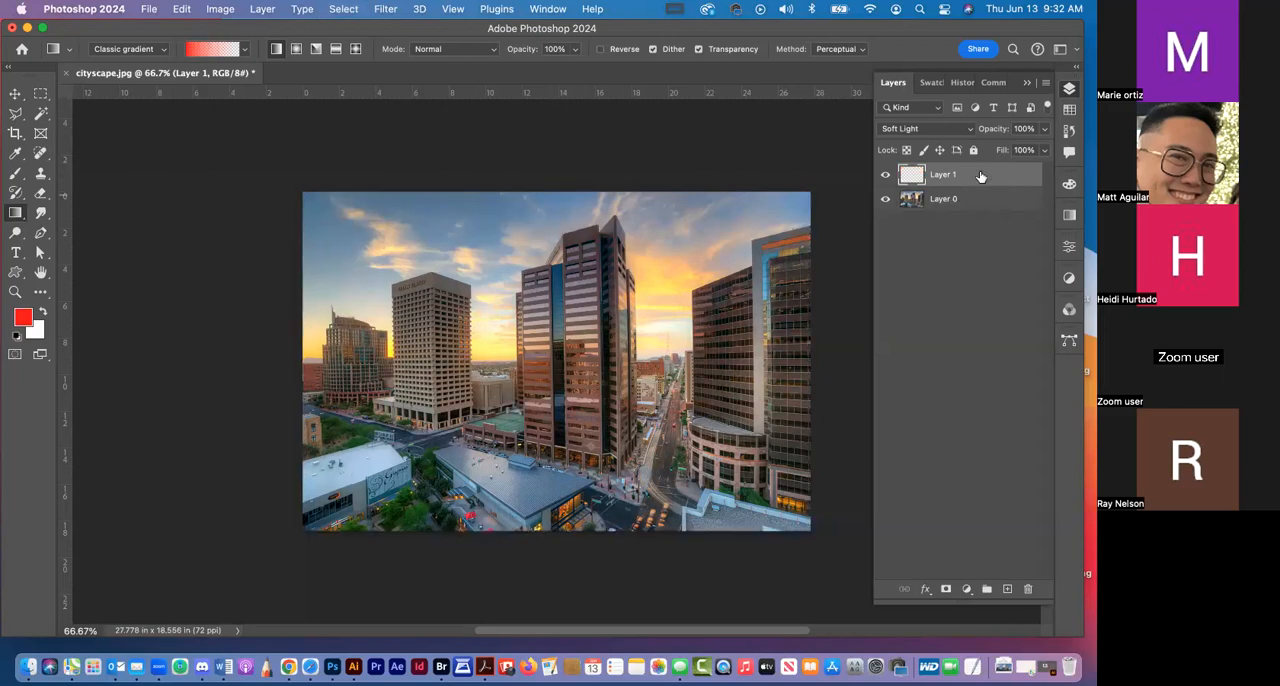
Set the foreground color to a muted dark blue, 3c3c97, starting from the RGB blue swatch
left_click(1068, 110)
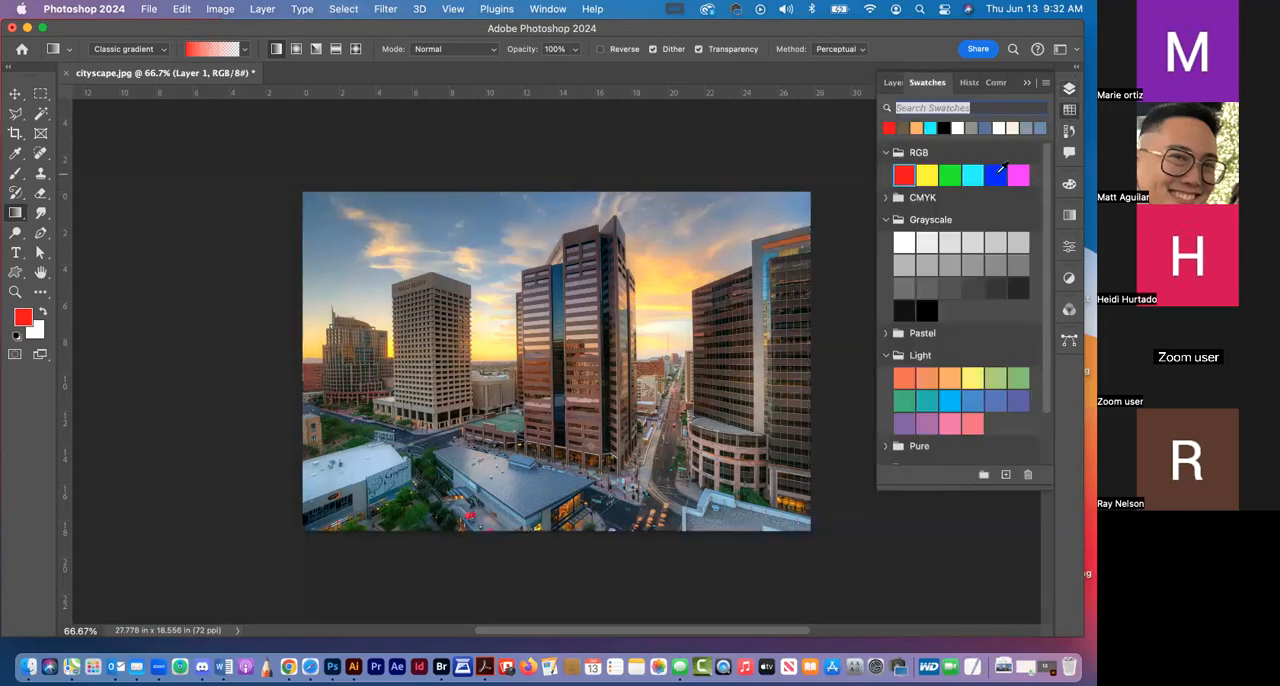
left_click(996, 175)
left_click(1068, 89)
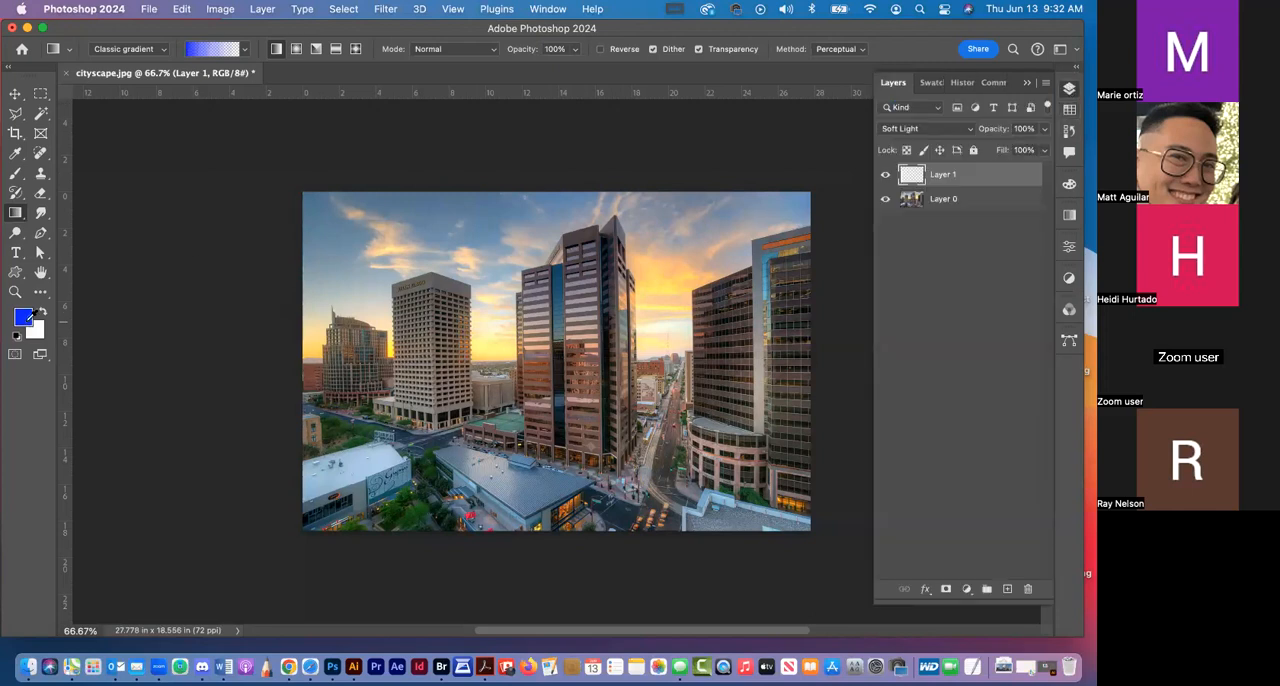
left_click(23, 316)
left_click_drag(256, 397, 184, 474)
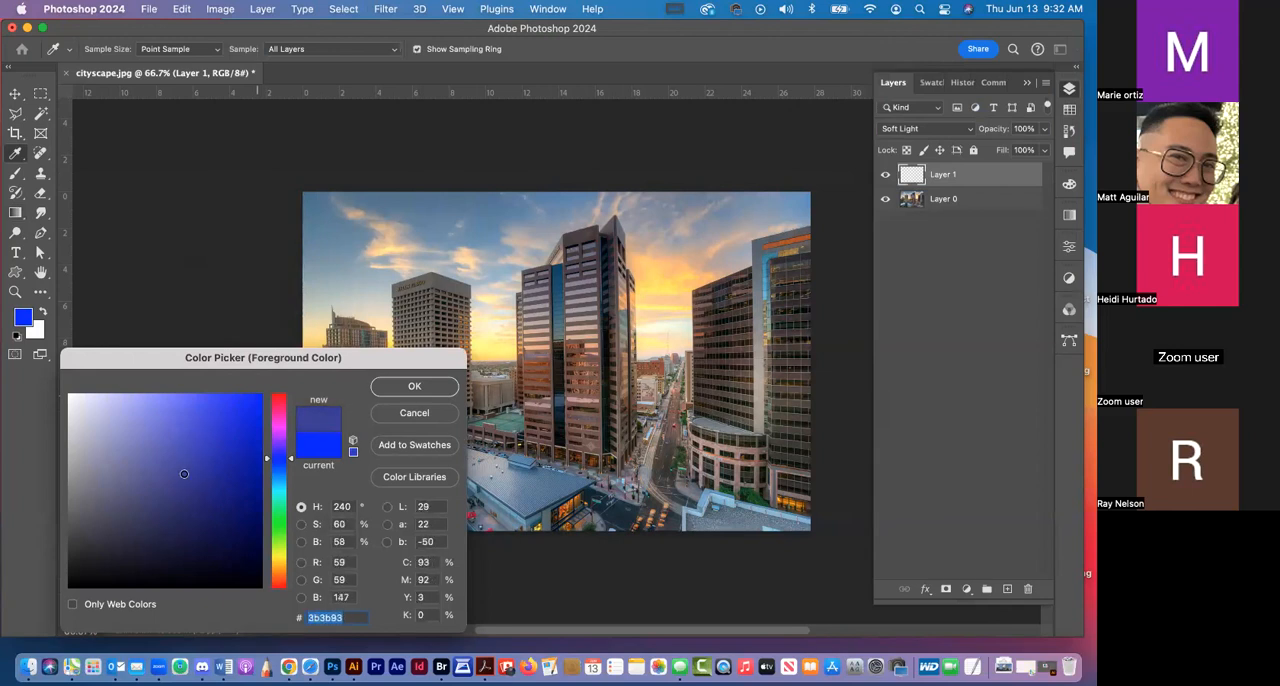
left_click(414, 386)
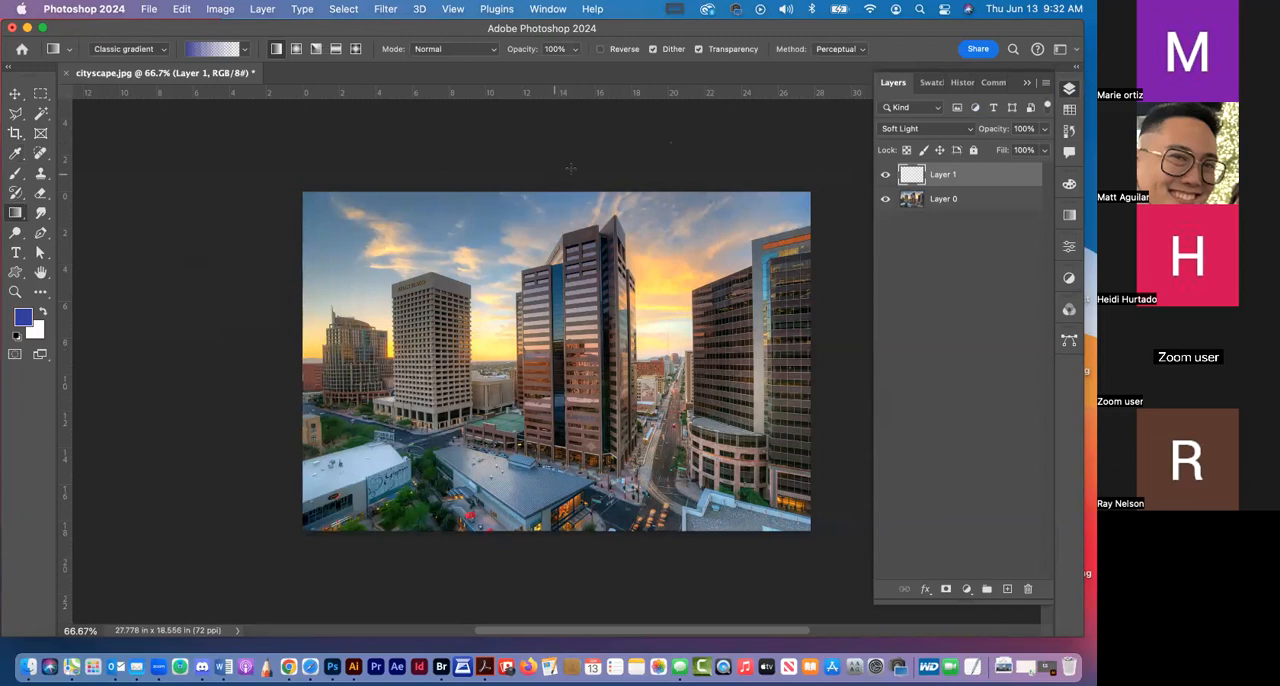
left_click(247, 50)
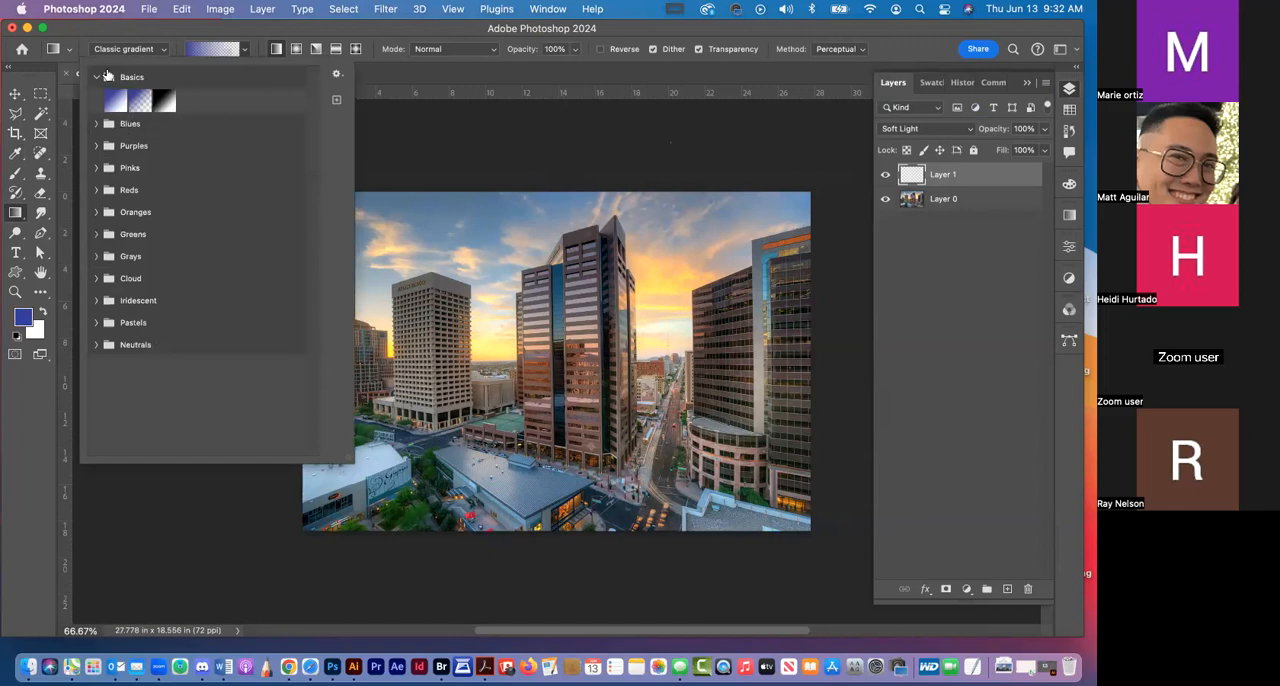
left_click_drag(373, 26, 377, 26)
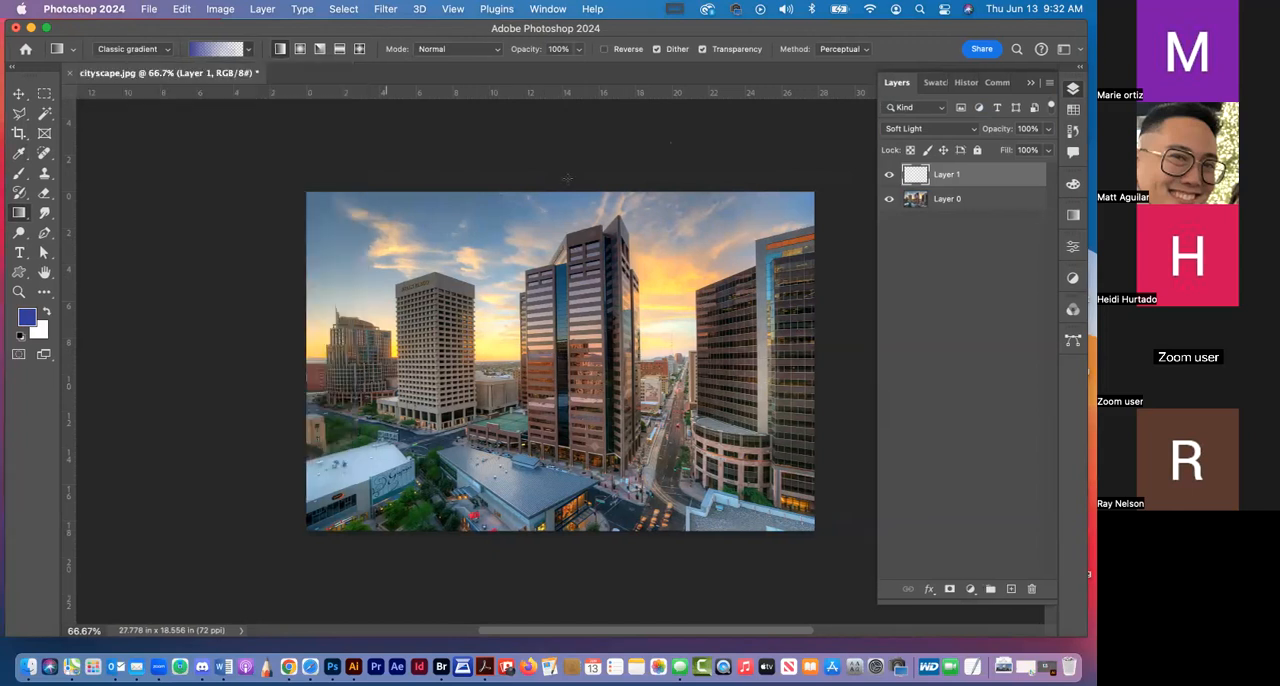
left_click_drag(562, 270, 562, 472)
left_click_drag(594, 515, 603, 507)
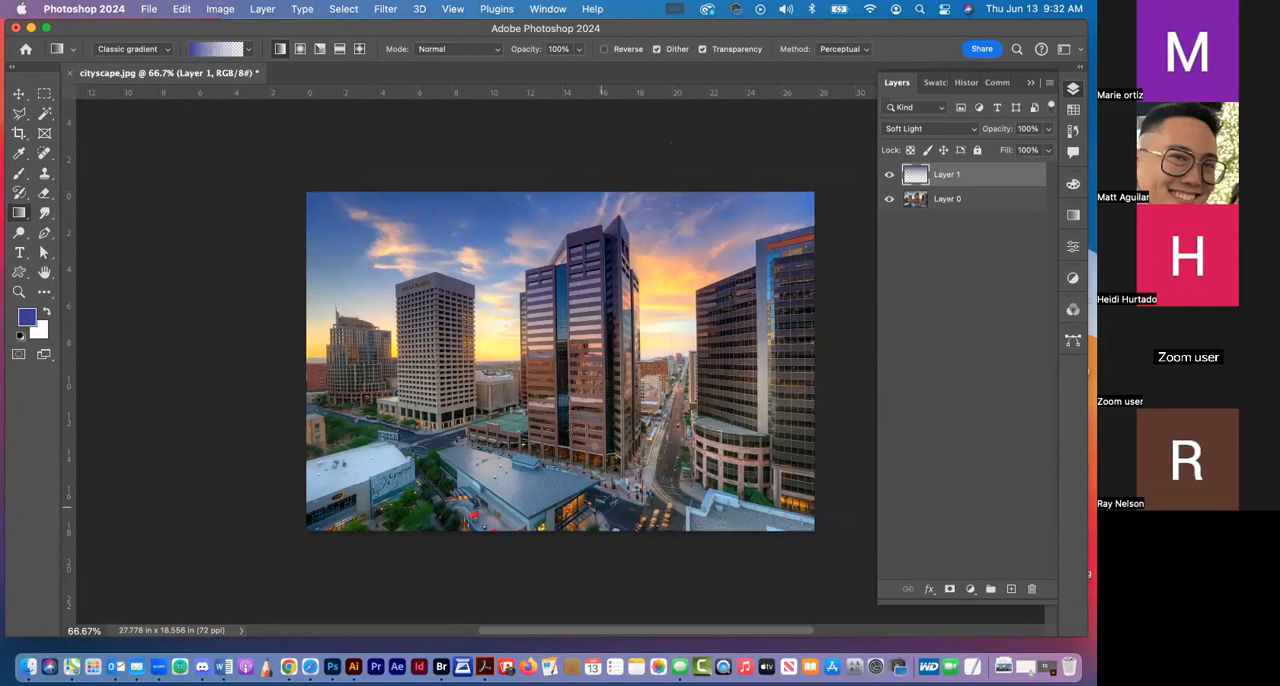
Set Layer 1's blend mode to Normal and draw dark-blue-to-transparent gradients downward from the image's top edge
left_click(925, 128)
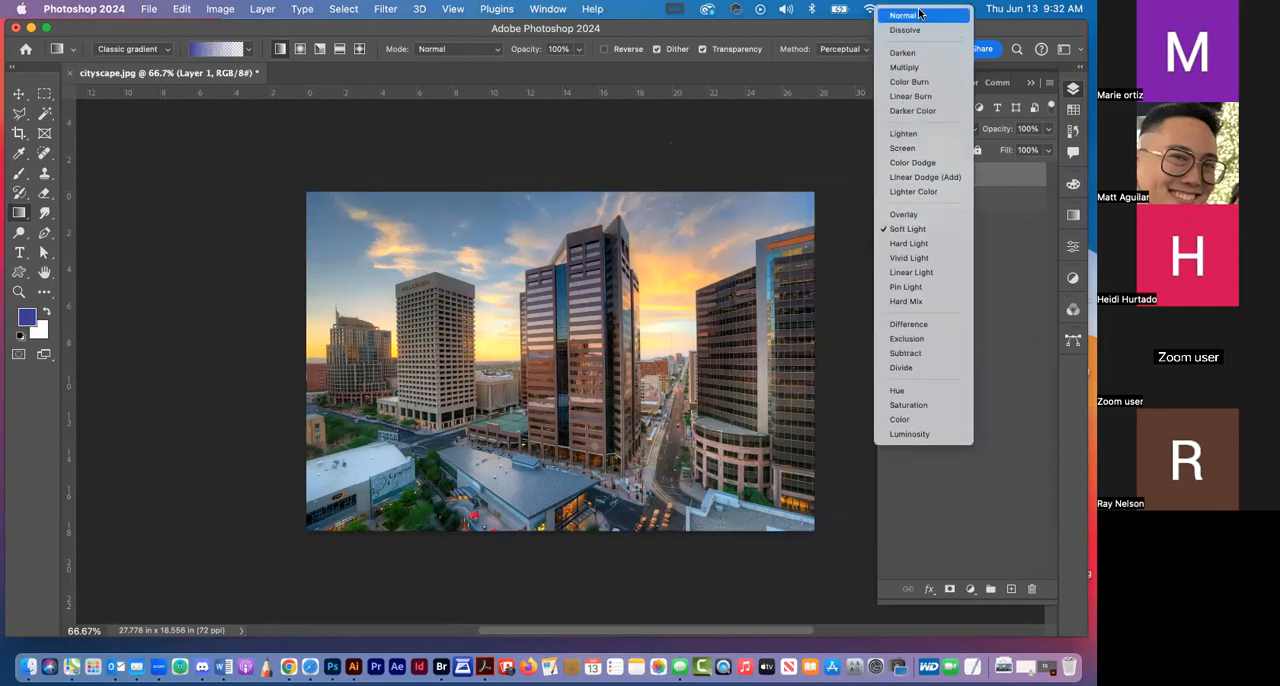
left_click(921, 14)
left_click_drag(591, 180, 608, 578)
left_click_drag(553, 185, 554, 450)
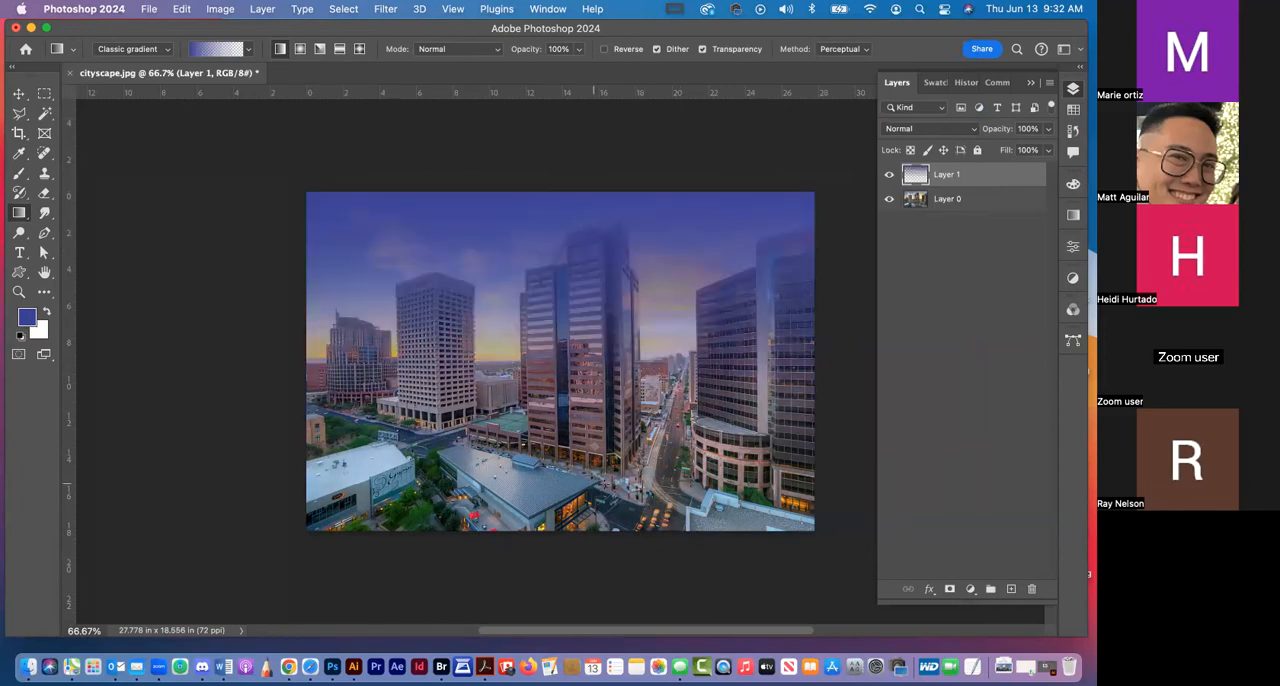
Change the blend mode of the blue gradient on Layer 1 to Multiply
left_click(955, 125)
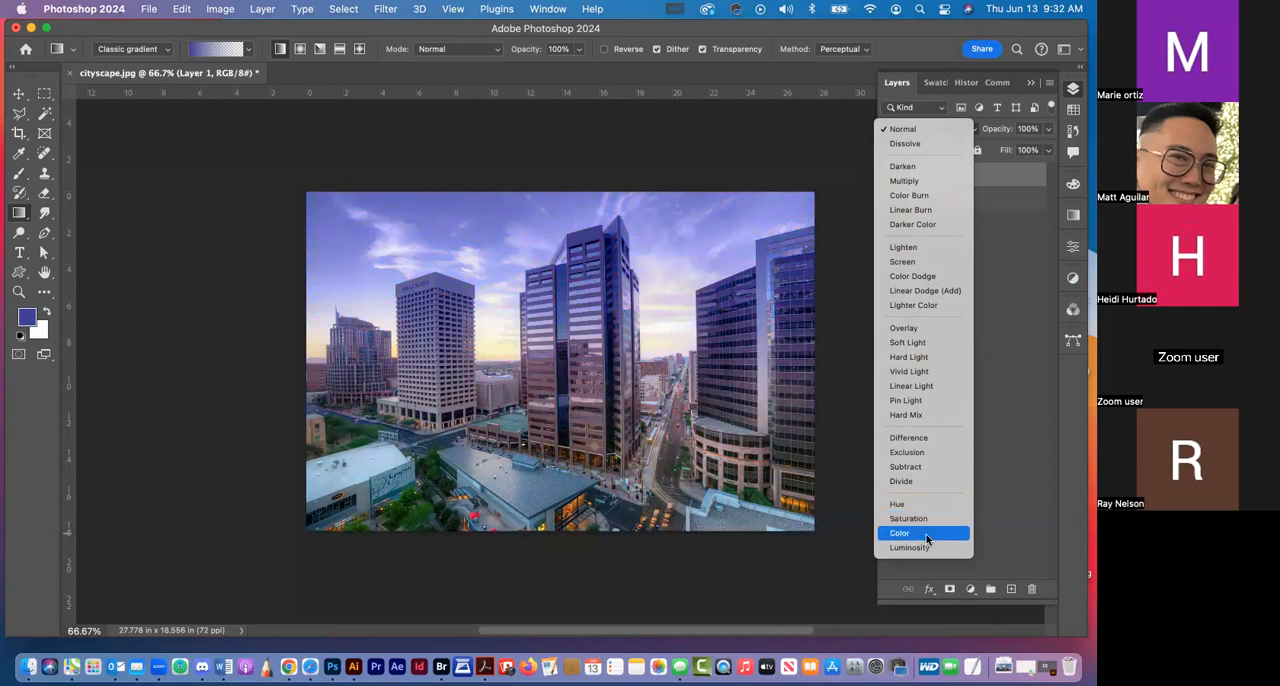
left_click(919, 184)
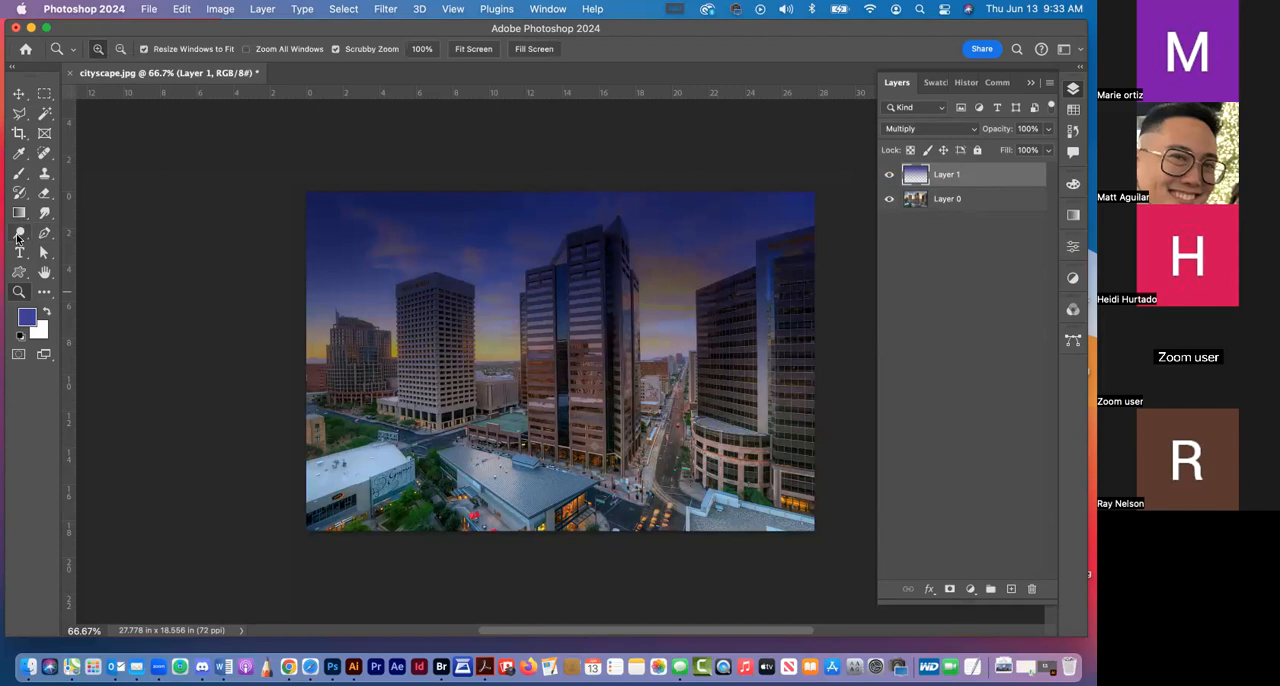
Set up the Sponge tool in Saturate mode with a flow of 63%
left_click(17, 236)
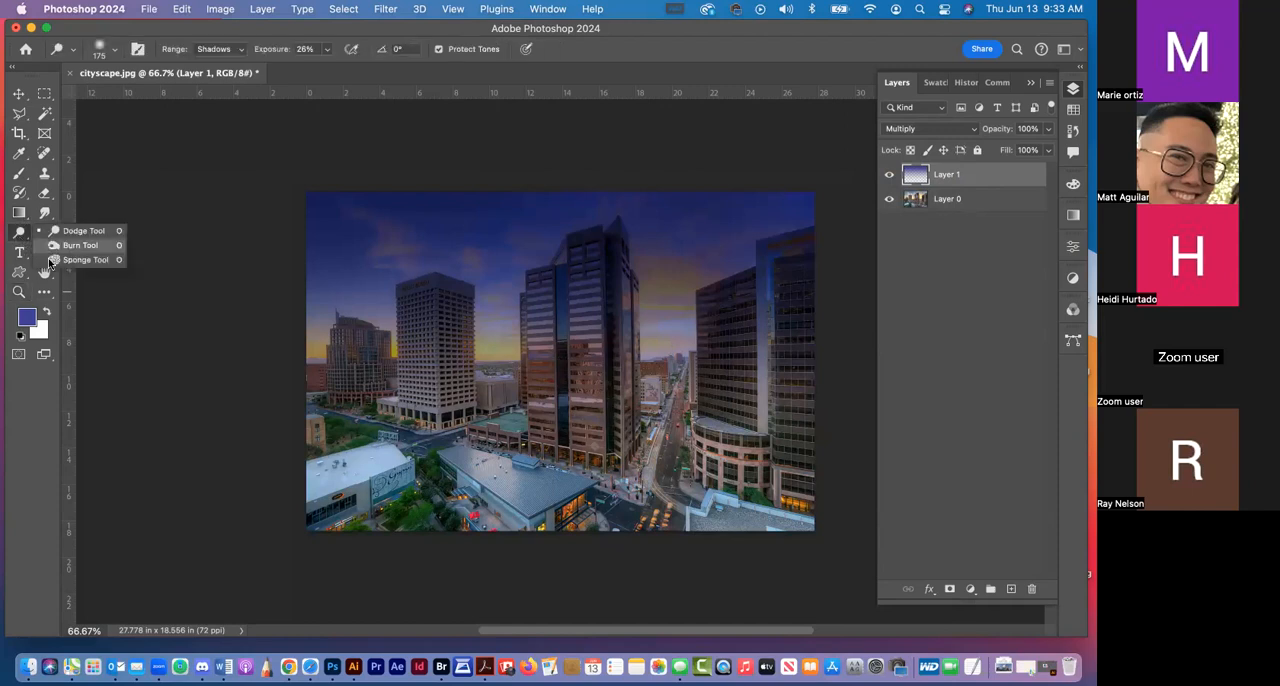
left_click(50, 261)
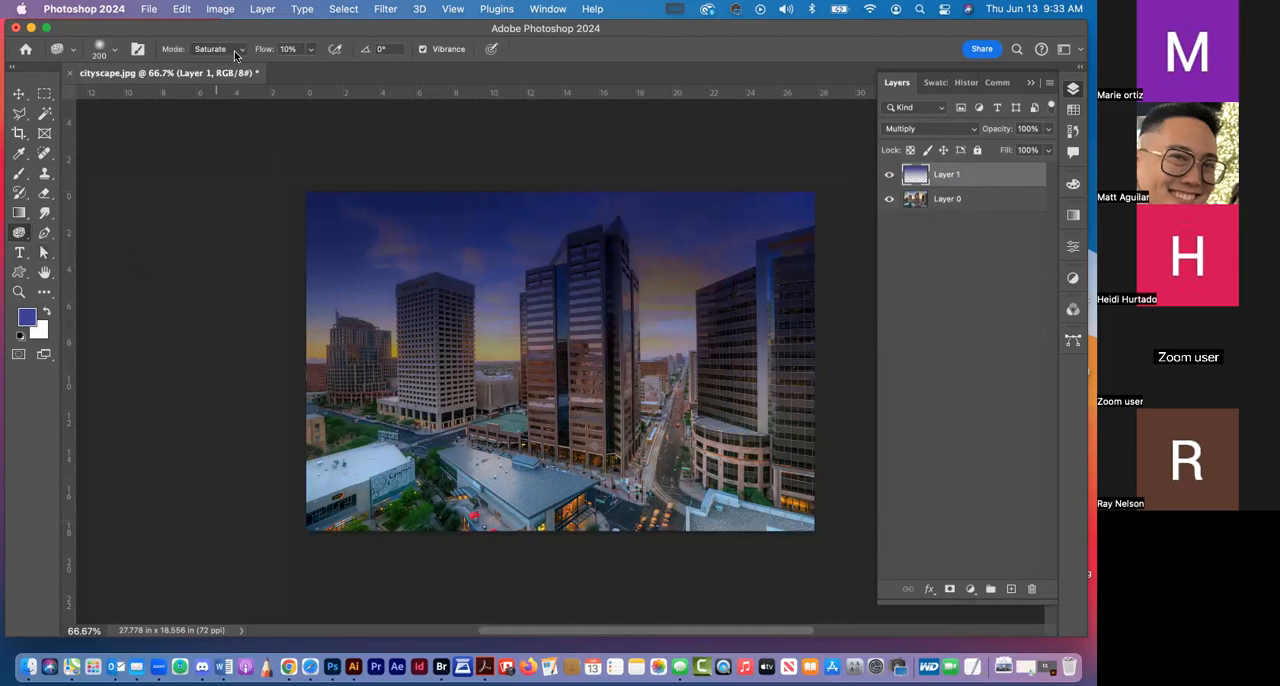
left_click(113, 48)
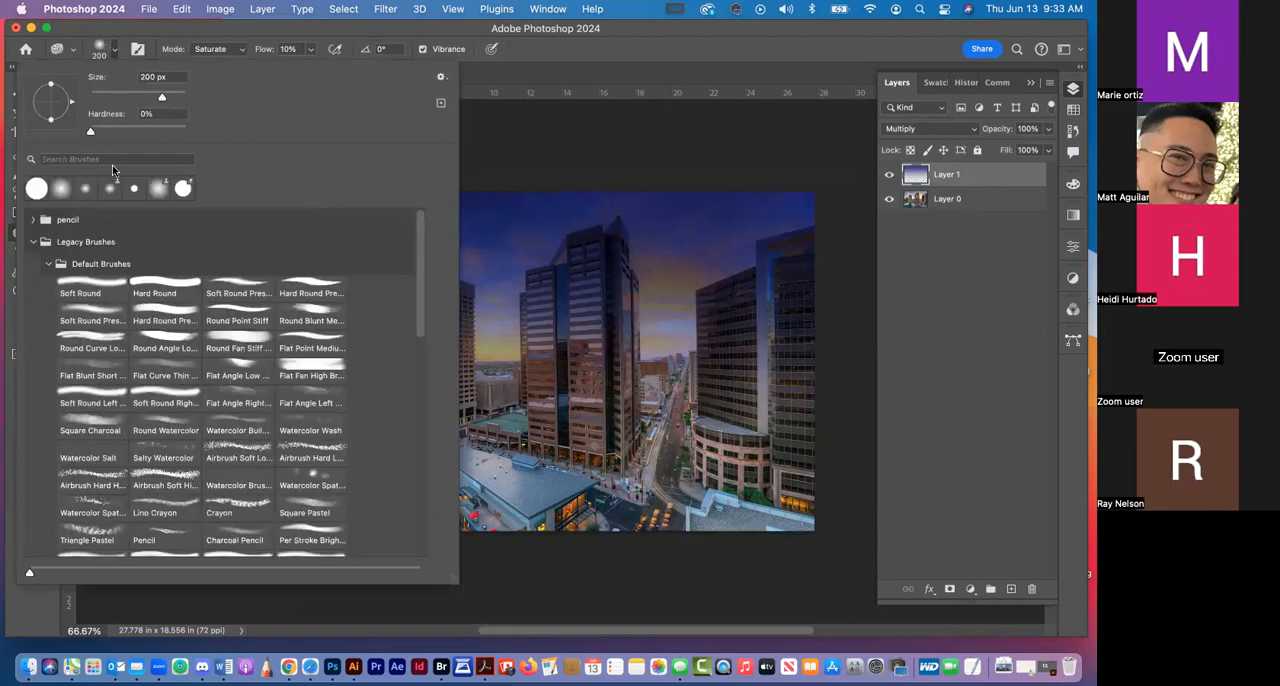
left_click(419, 29)
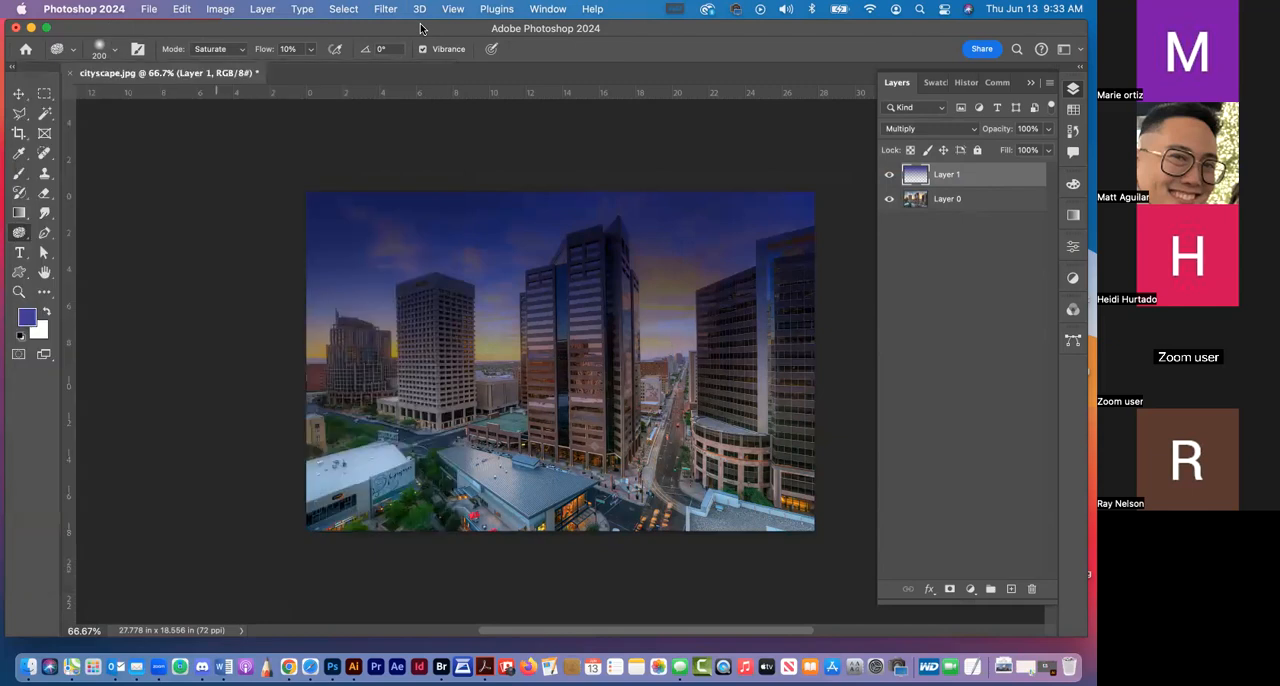
left_click(310, 49)
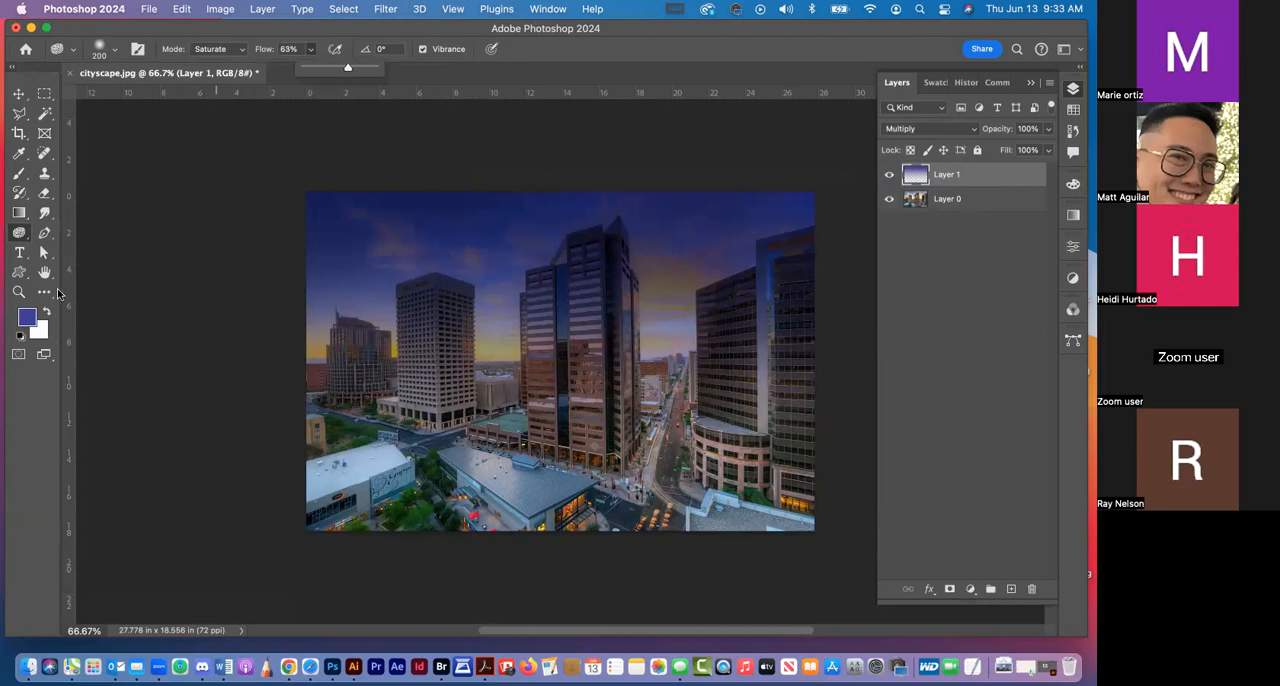
Make Layer 0 the active layer and reduce the Sponge brush to 60 px
left_click(18, 291)
left_click_drag(559, 486, 559, 486)
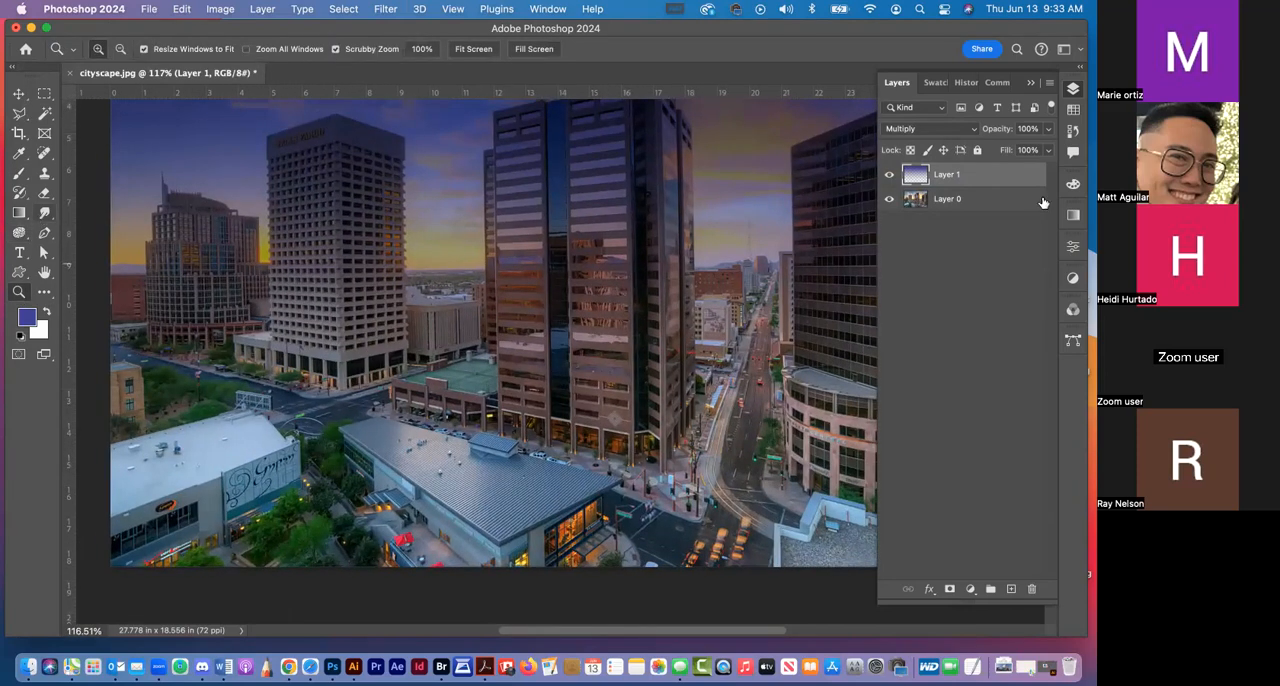
left_click(1001, 204)
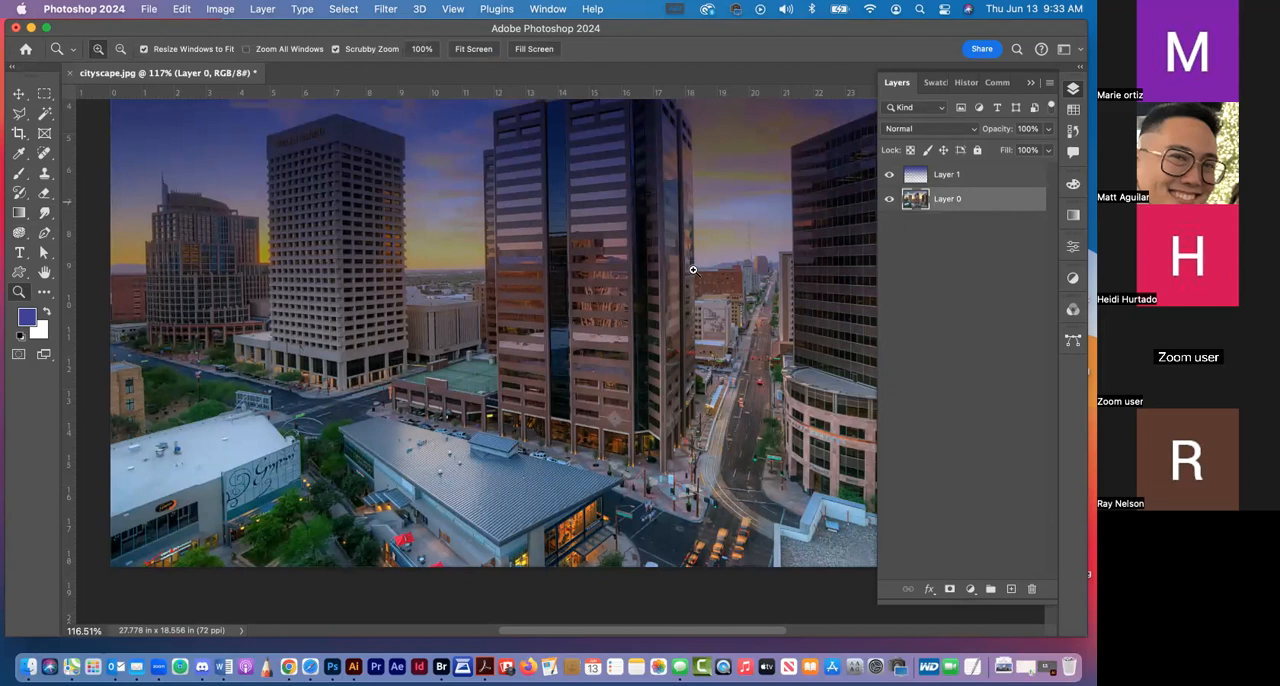
left_click(19, 232)
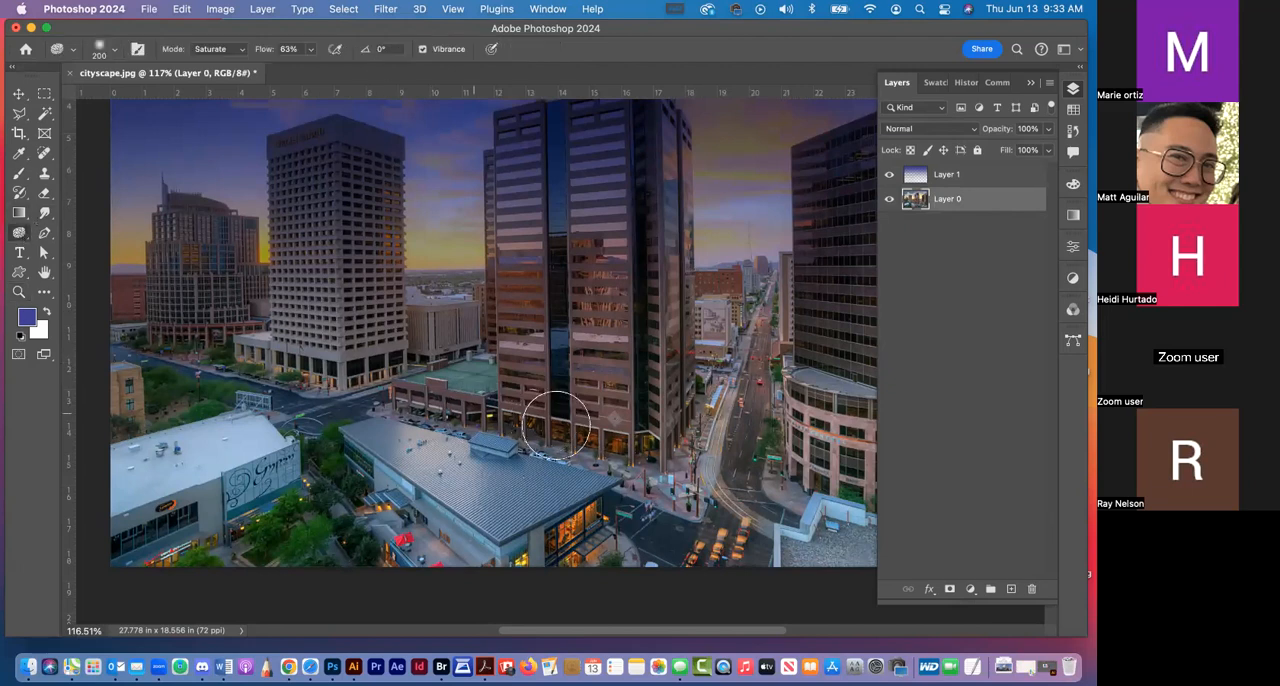
key("bracketleft")
key("bracketleft")
key("bracketleft")
key("bracketleft")
key("bracketleft")
key("bracketleft")
key("bracketleft")
key("bracketleft")
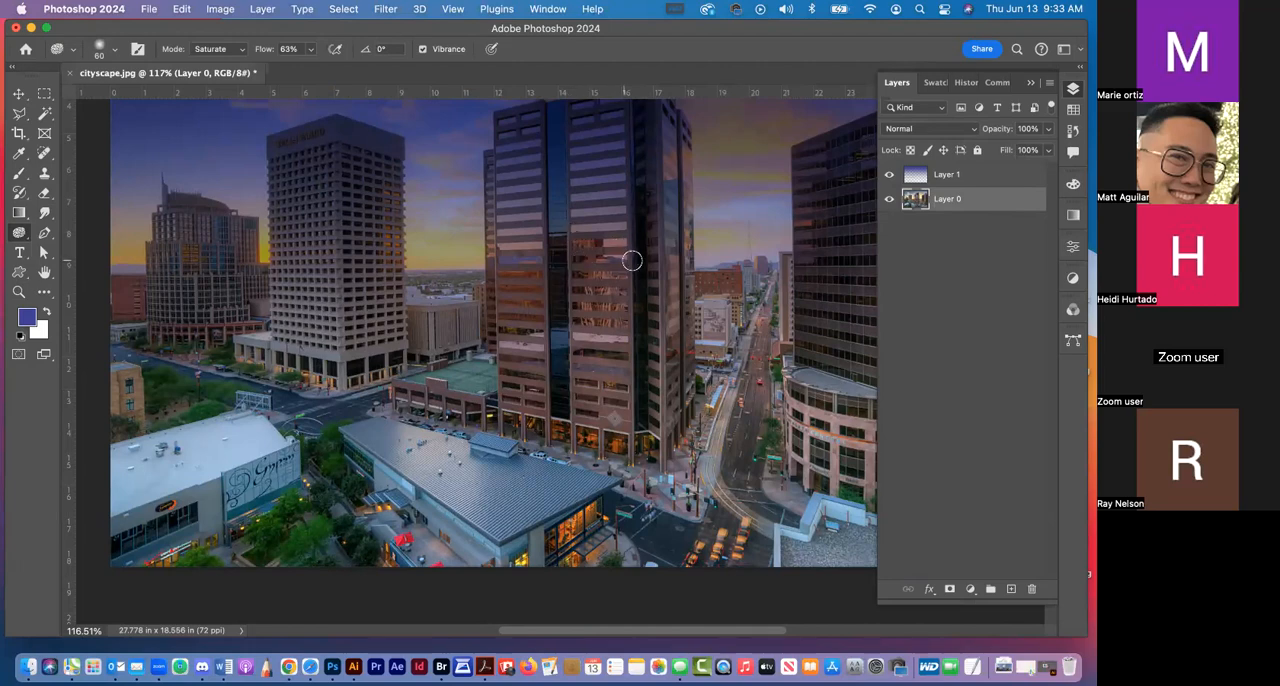
key("space")
left_click_drag(658, 491, 661, 343)
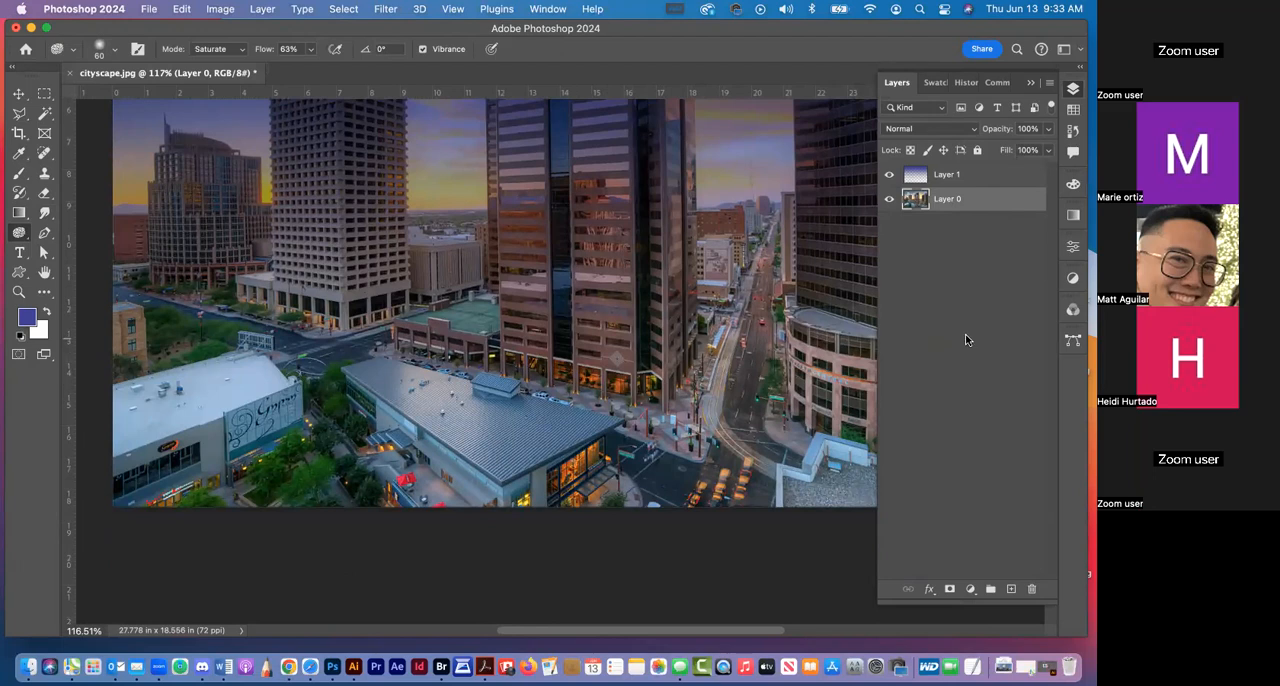
Add a new empty layer above Layer 0 and another one above Layer 1
key("super+1")
key("super+minus")
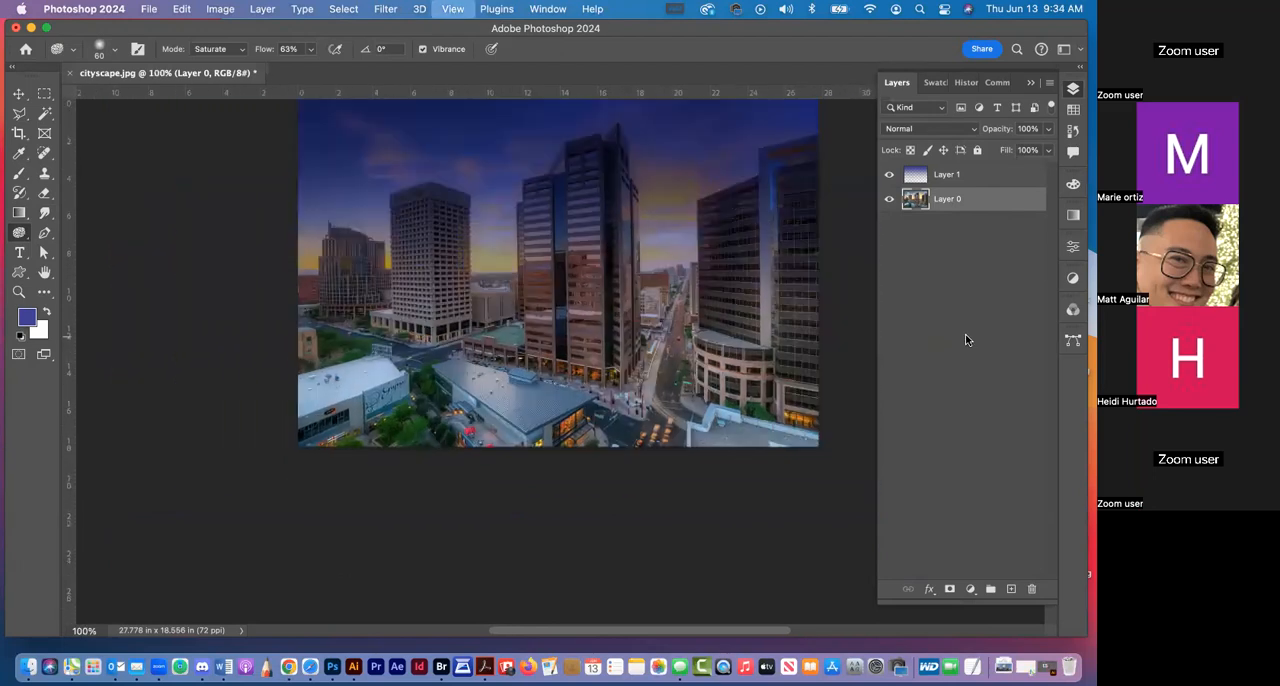
scroll(331, 303, "right", 5)
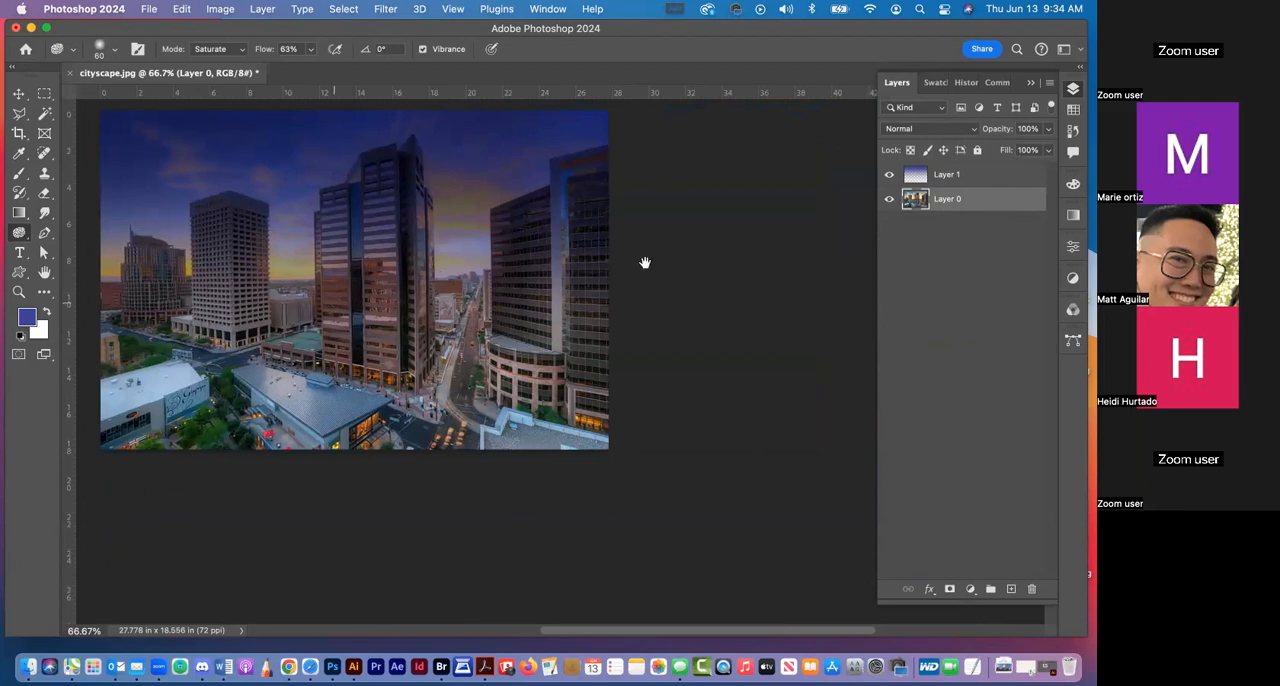
scroll(645, 263, "up", 3)
scroll(645, 263, "left", 3)
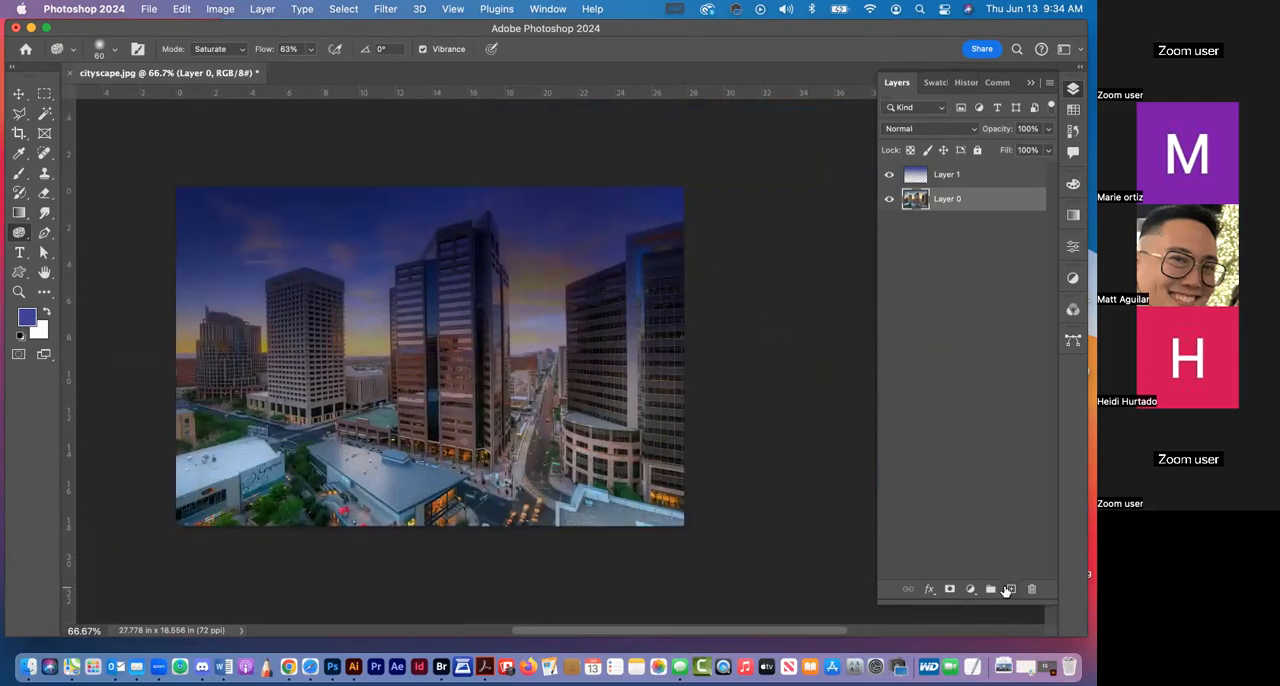
left_click(1010, 589)
left_click(1014, 174)
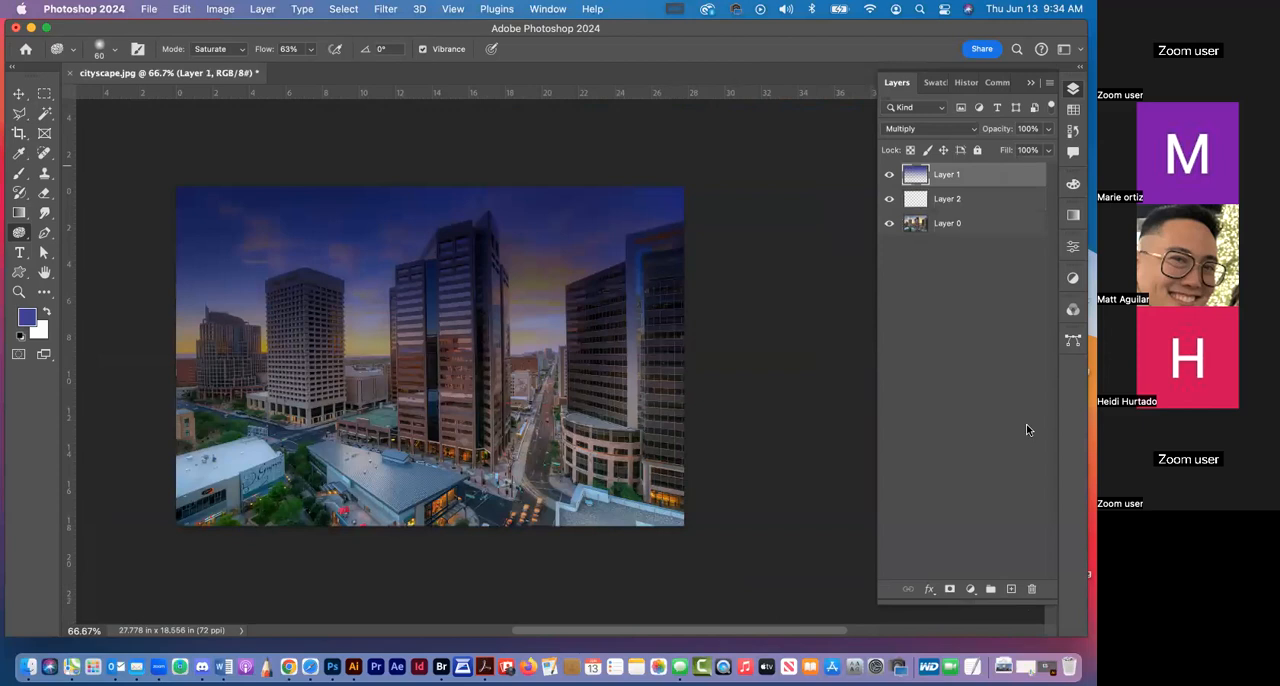
left_click(1010, 589)
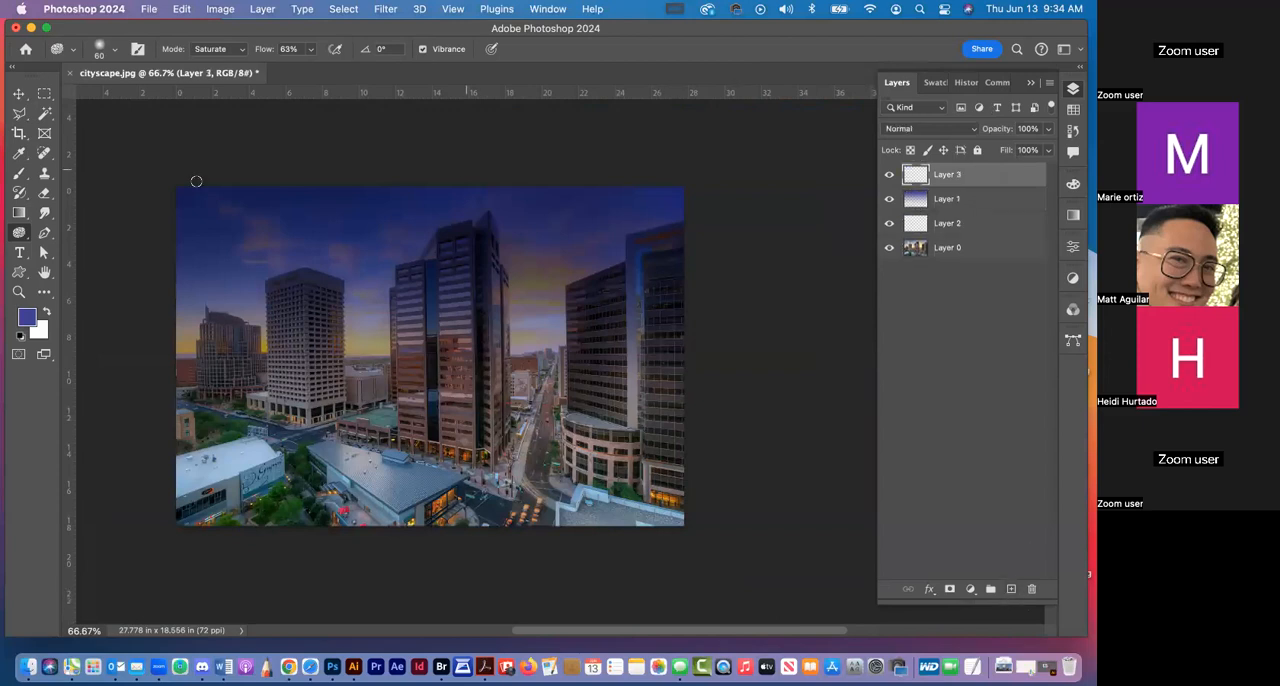
Switch to the Brush tool and increase the brush hardness for a crisp-edged round tip
left_click(18, 175)
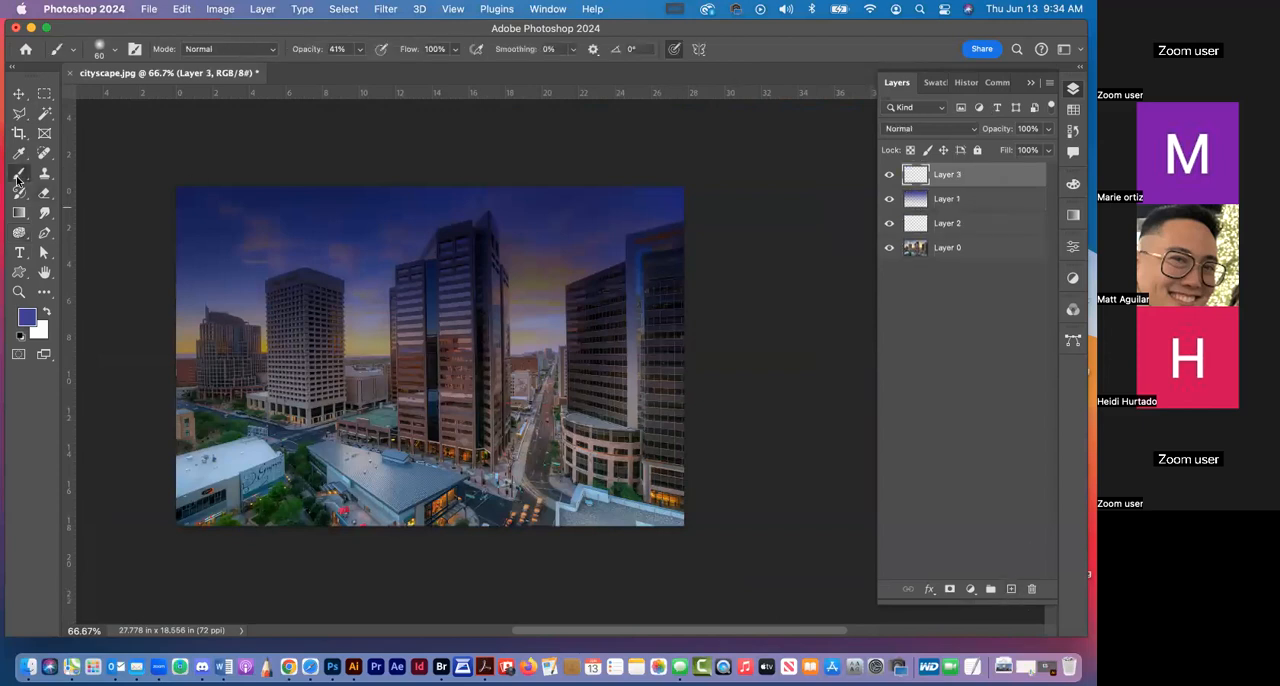
left_click(113, 52)
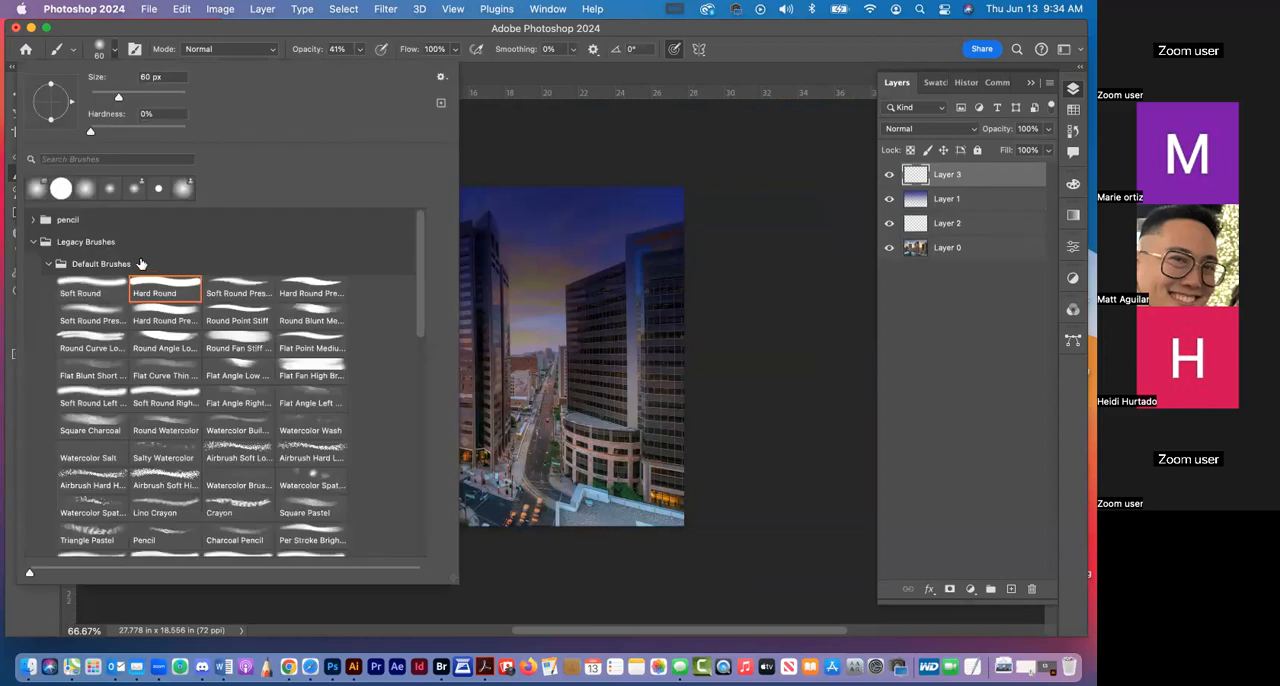
left_click(268, 33)
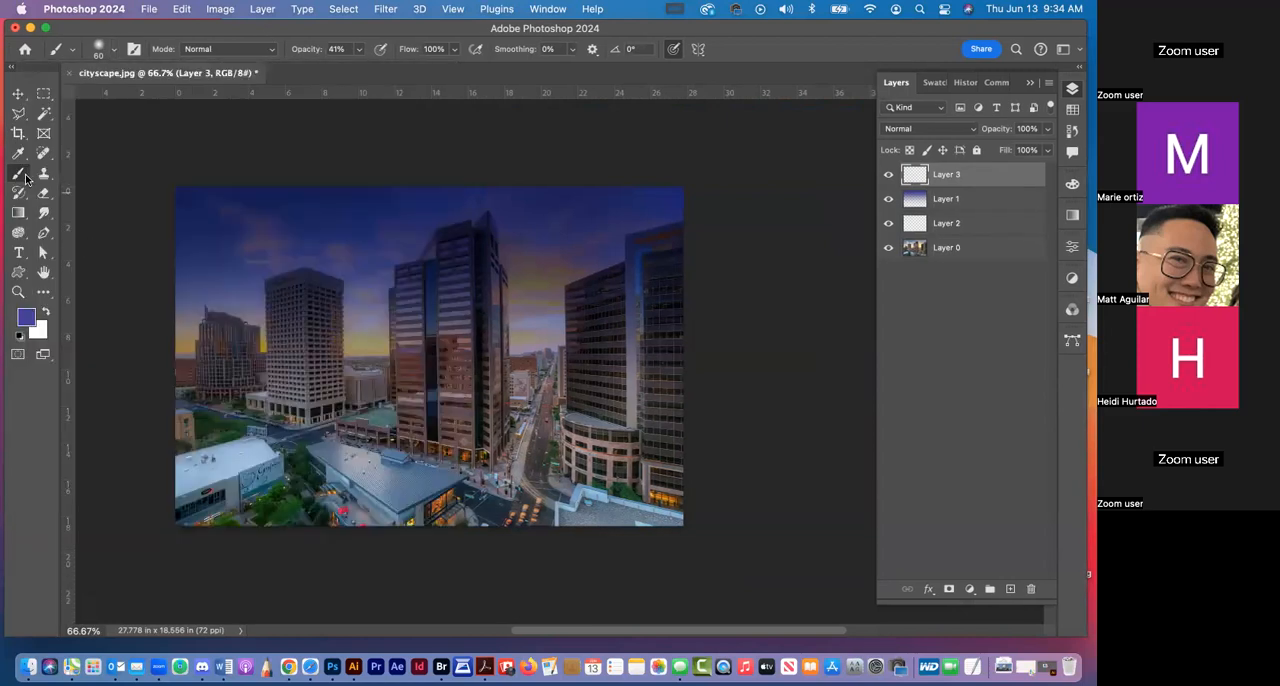
left_click(114, 50)
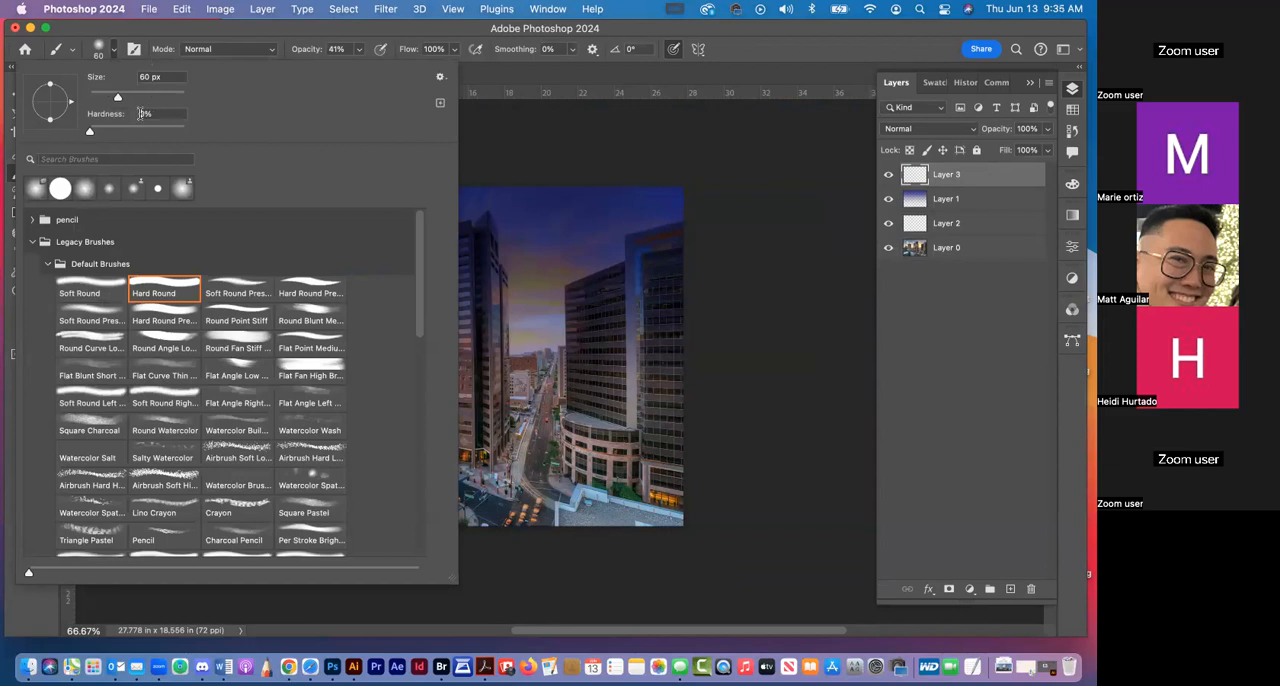
mouse_move(89, 130)
left_mouse_down()
mouse_move(170, 127)
mouse_move(160, 130)
left_mouse_up()
left_click(338, 32)
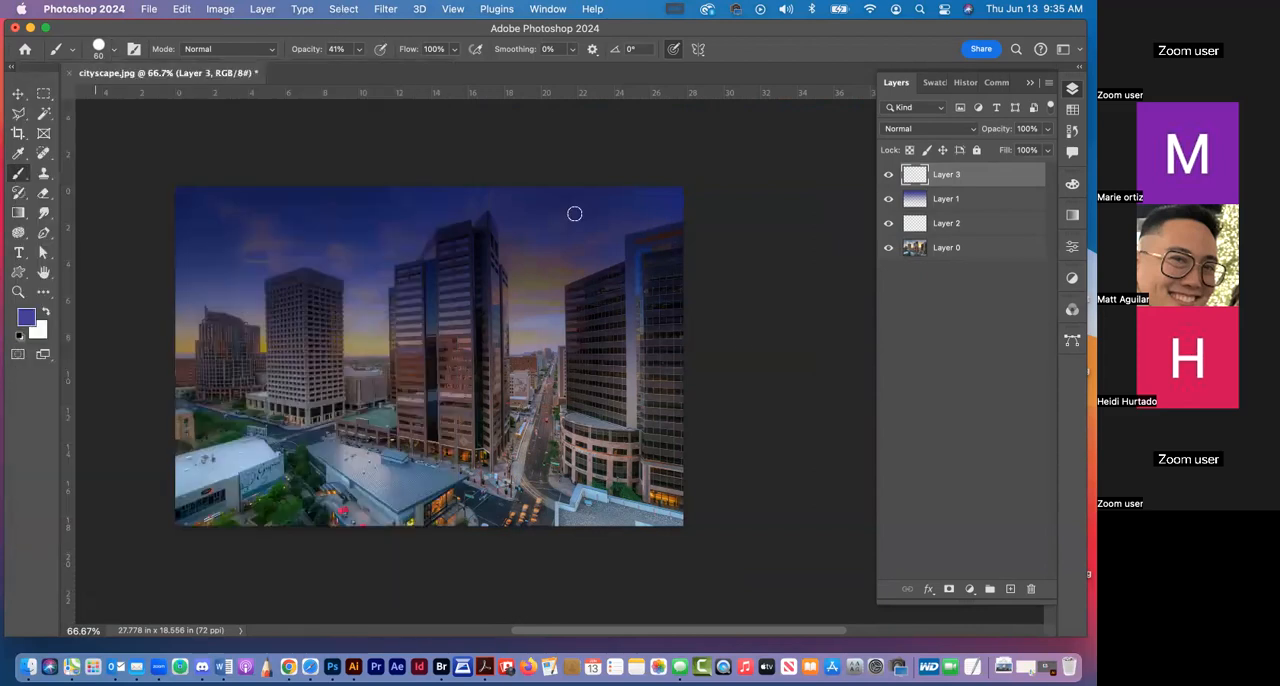
Reduce the brush size to 10 px for detail work on the top of the central tower
left_click(1072, 91)
left_click(18, 291)
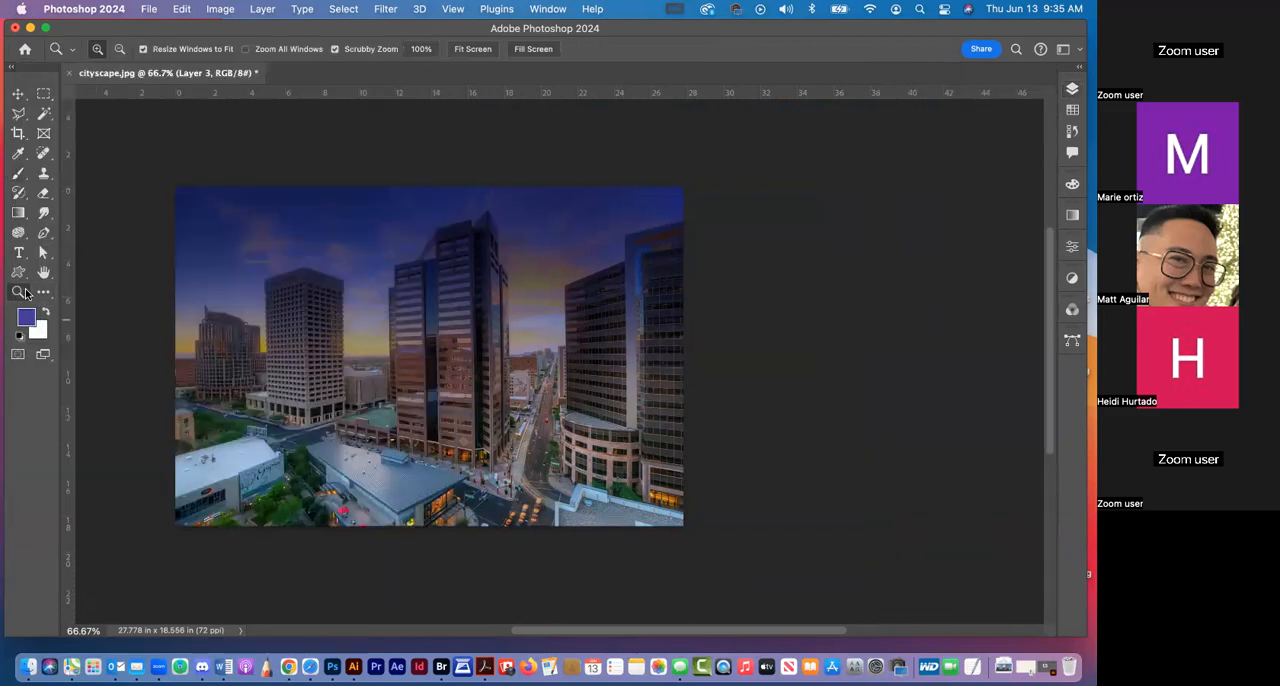
left_click_drag(417, 258, 509, 314)
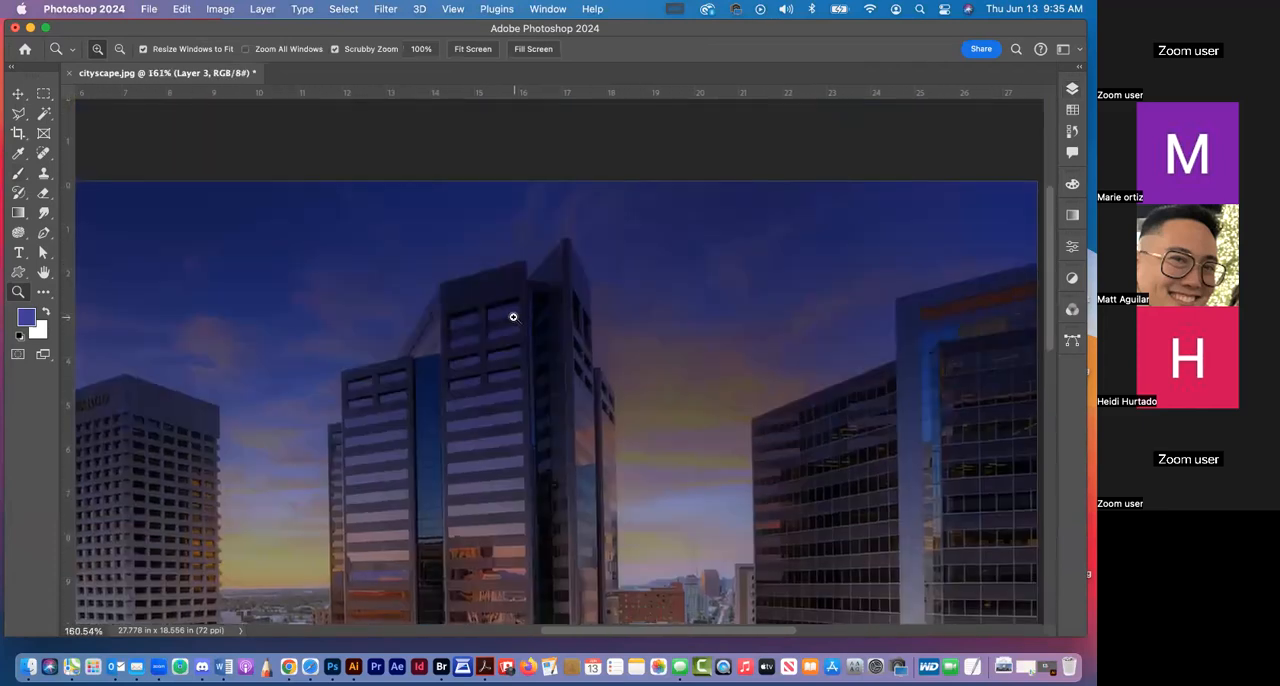
left_click(18, 172)
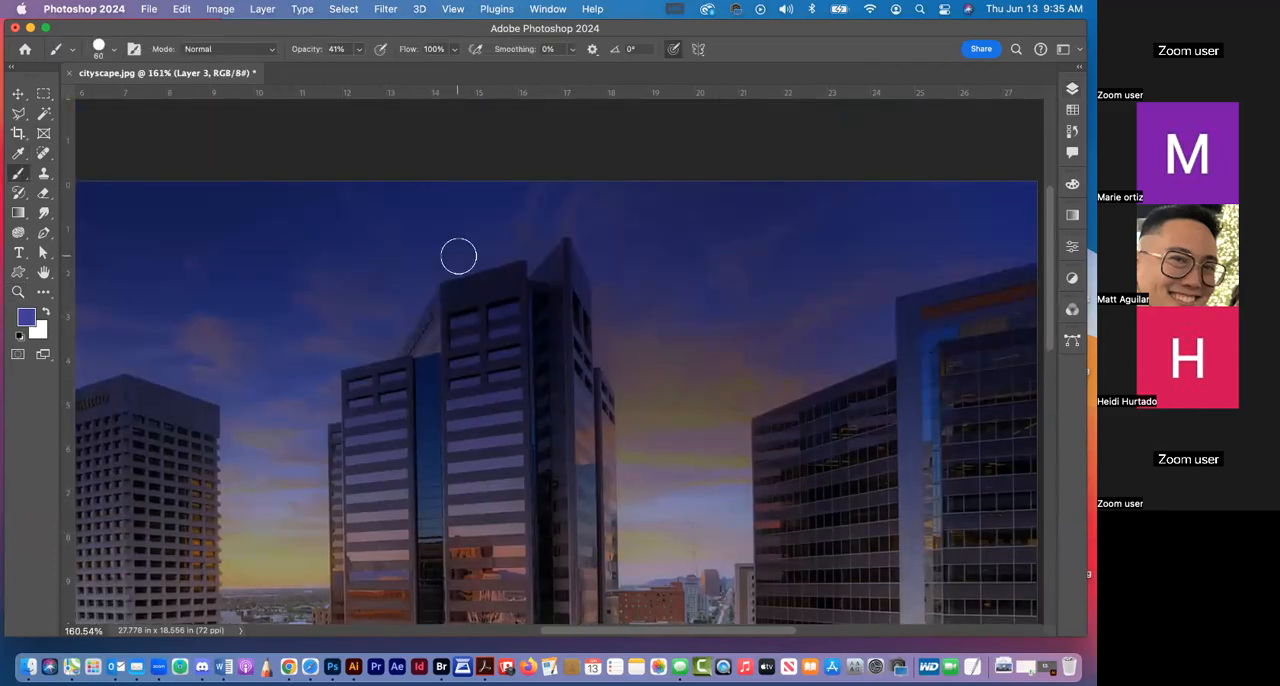
key("bracketleft")
key("bracketleft")
key("bracketleft")
scroll(1046, 93, "up", 8)
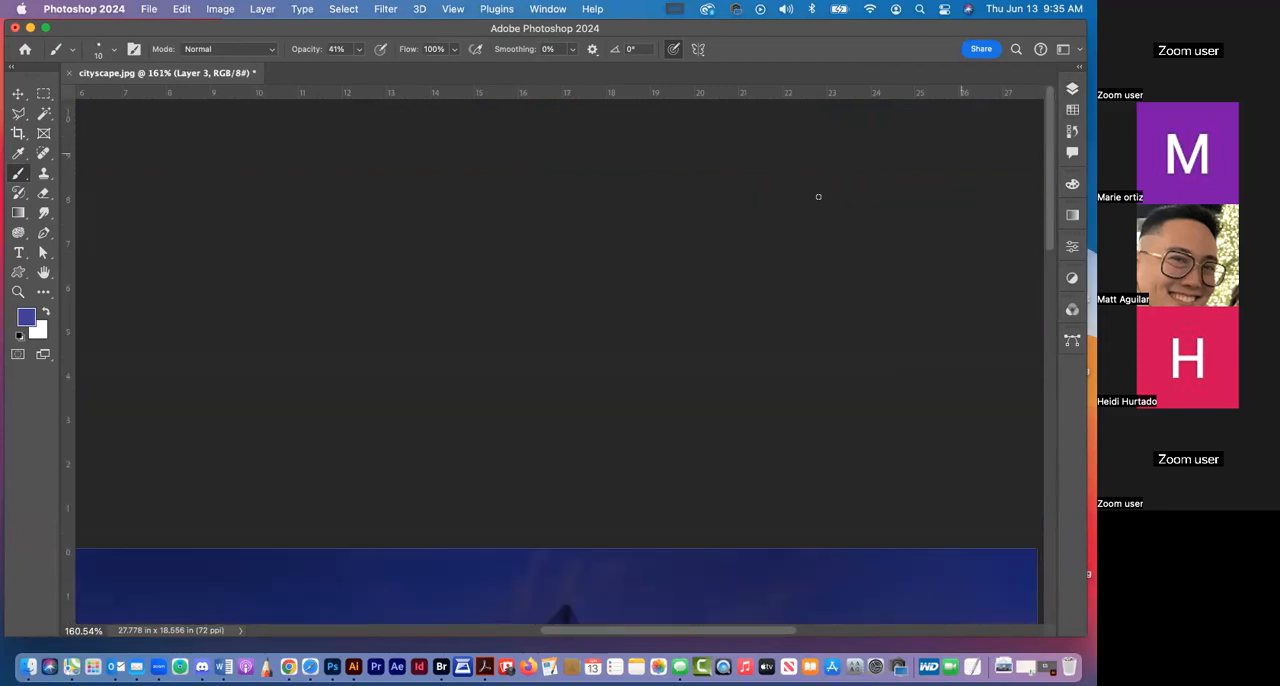
left_click_drag(471, 384, 677, 368)
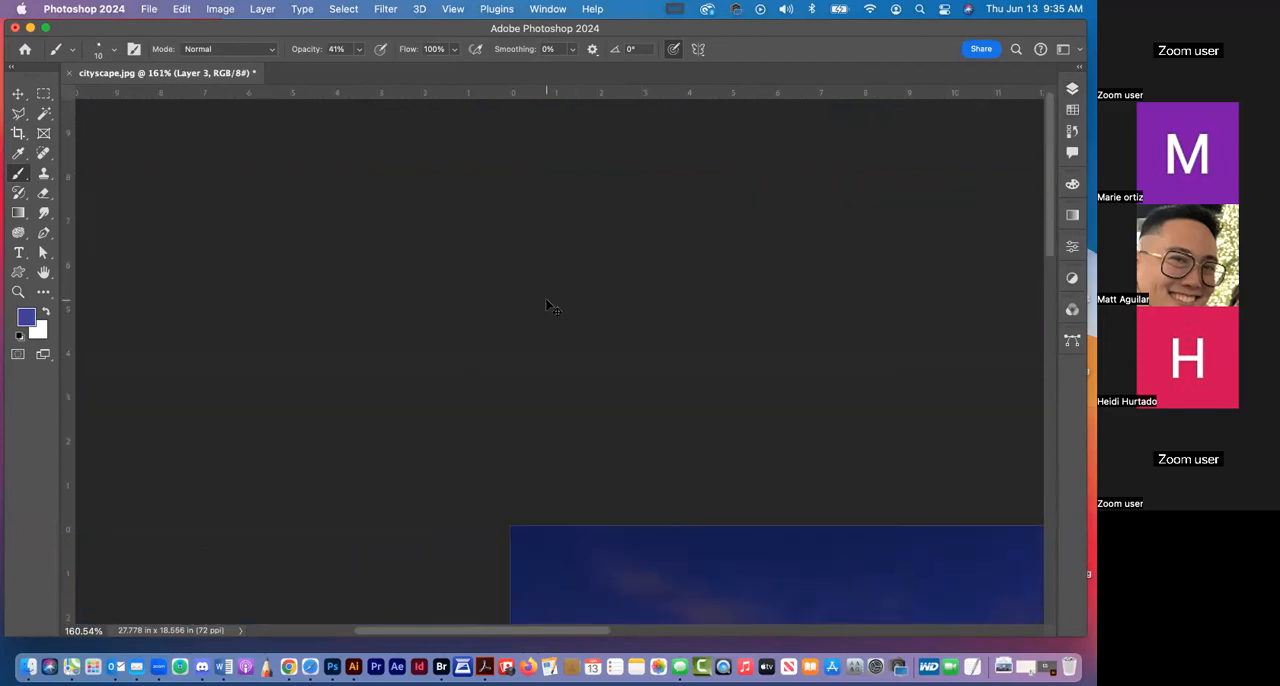
key("super+minus")
key("super+minus")
key("super+minus")
key("super+minus")
key("super+minus")
key("super+minus")
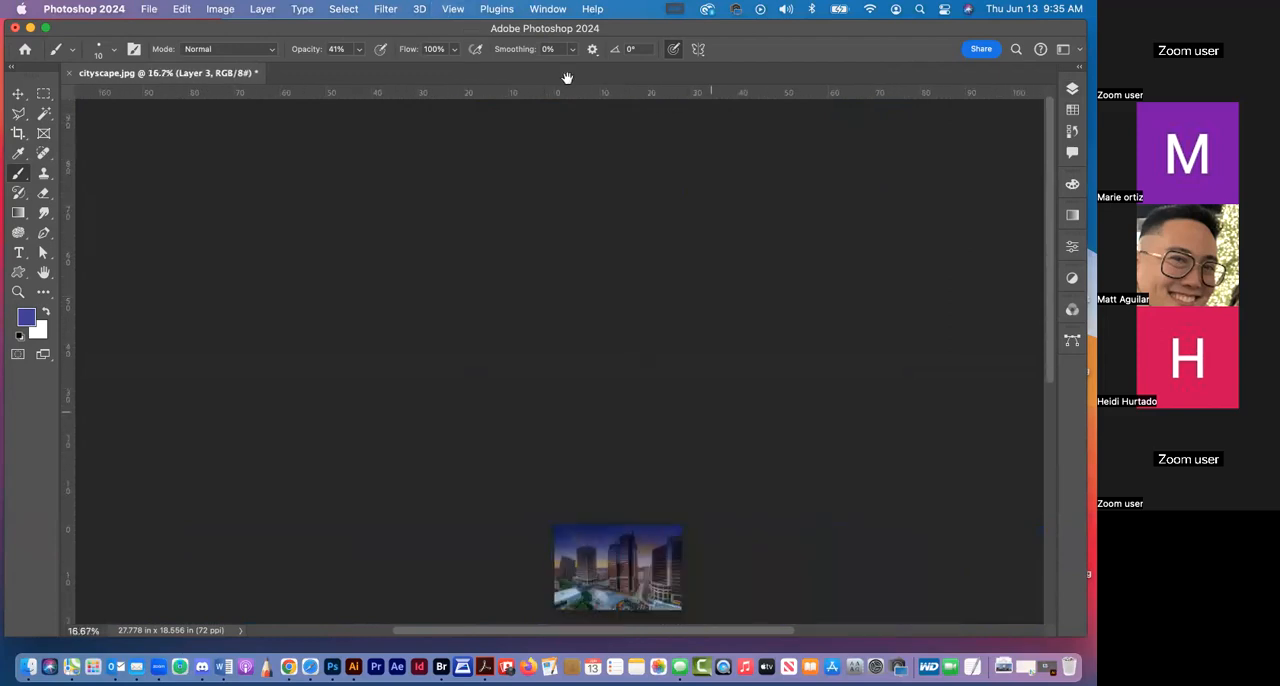
left_click_drag(711, 412, 564, 68)
key("super+plus")
key("super+plus")
key("super+plus")
key("super+plus")
key("super+plus")
key("super+plus")
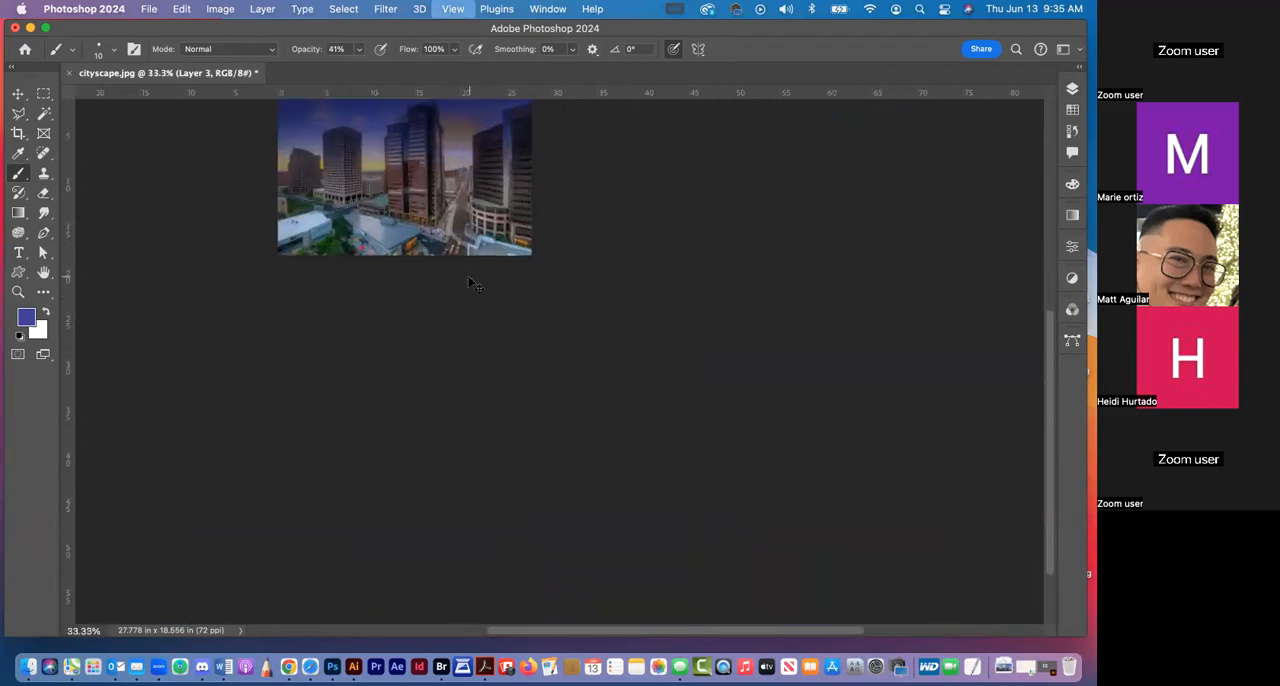
left_click_drag(567, 308, 784, 464)
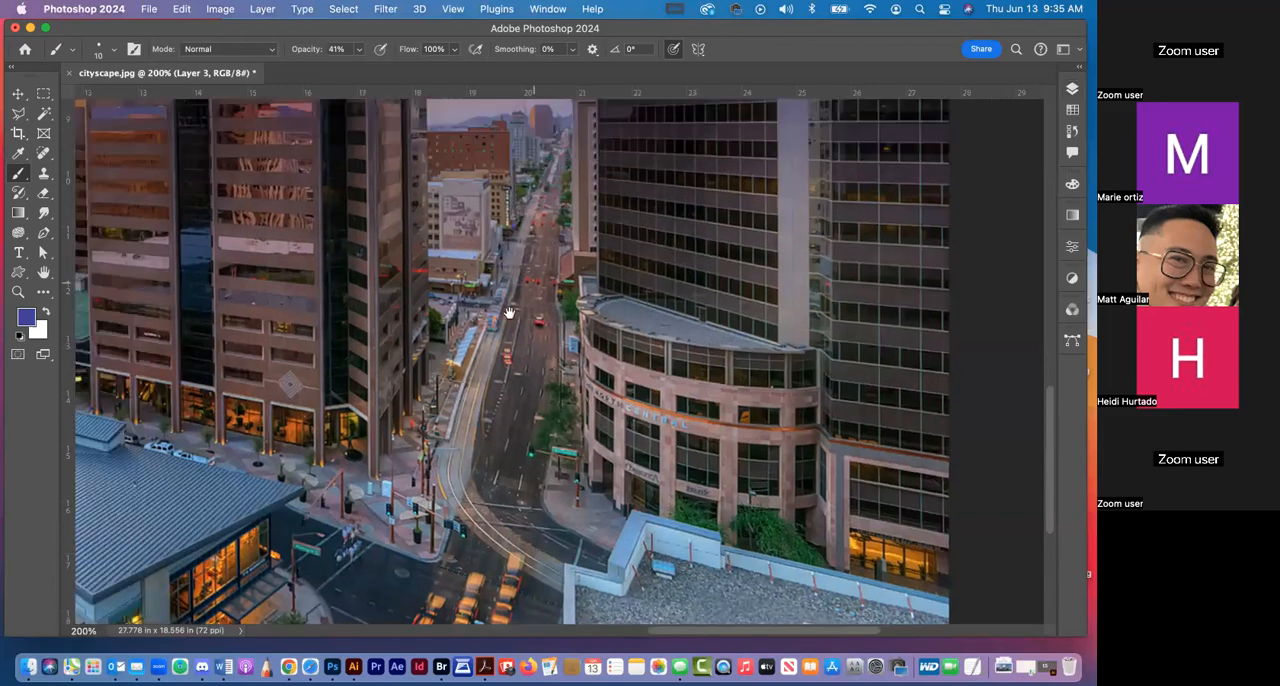
left_click_drag(416, 172, 591, 443)
left_click_drag(534, 156, 595, 426)
scroll(594, 426, "up", 3)
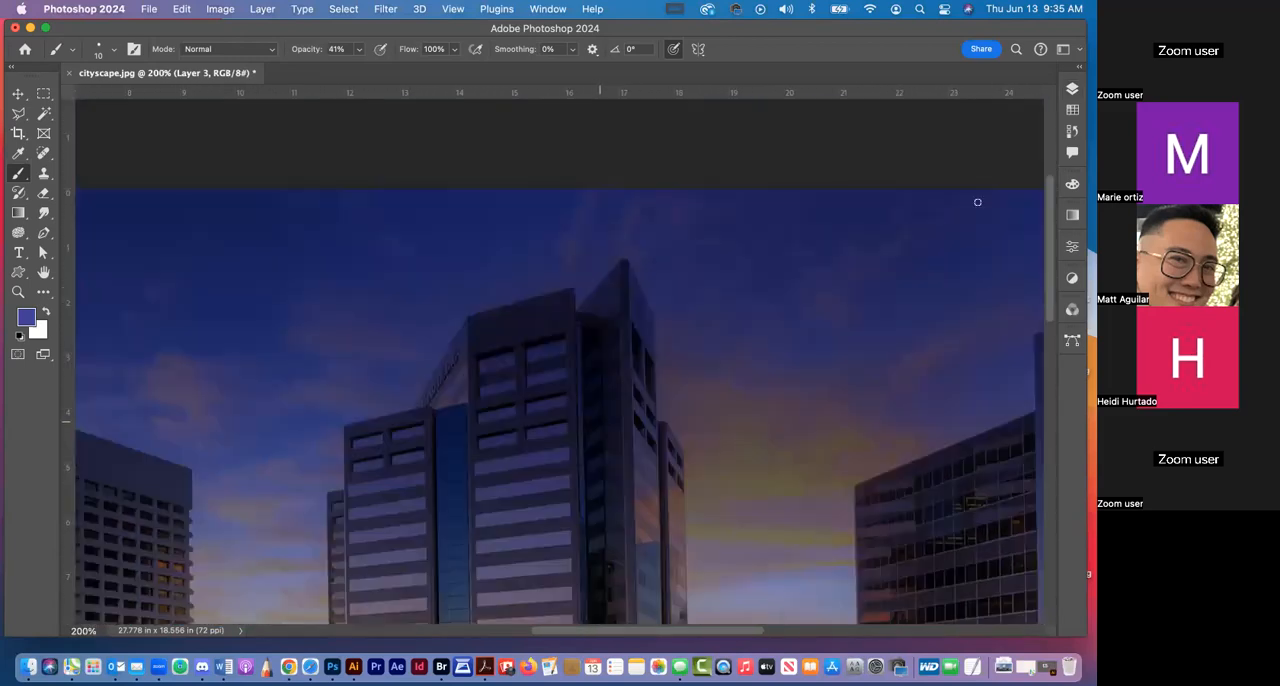
Set the foreground color to the RGB red swatch and the brush to 3 px at 62% opacity
left_click(1067, 112)
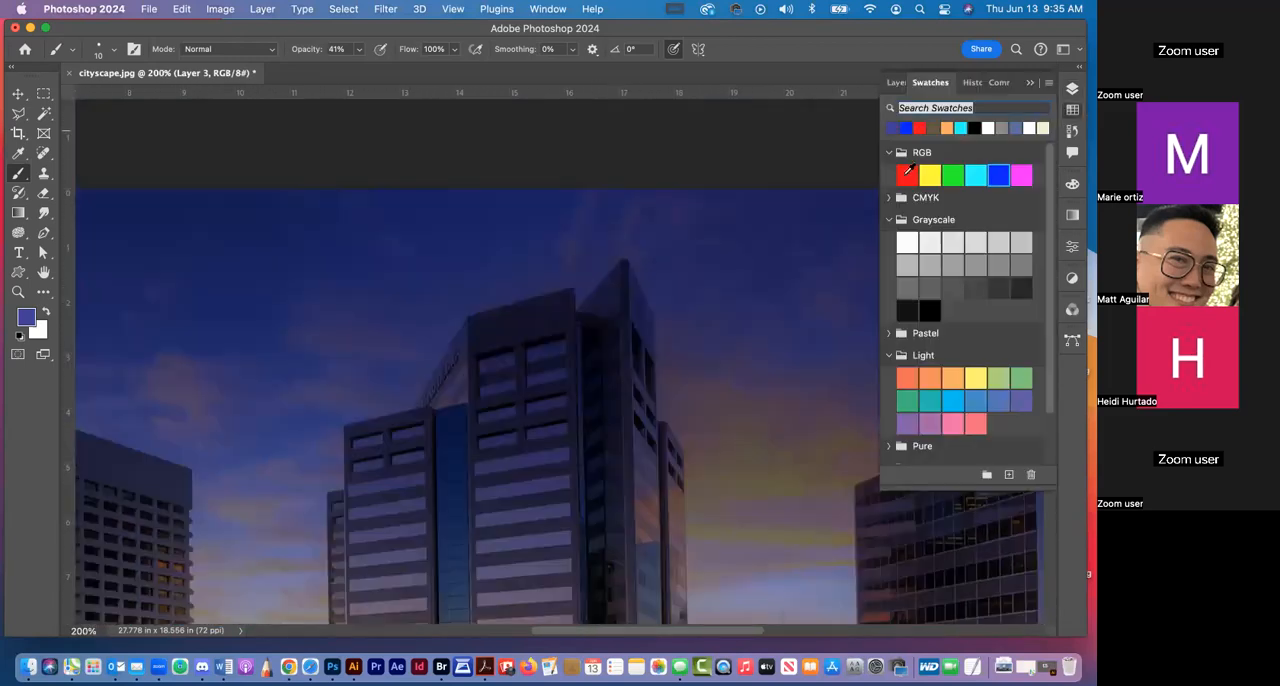
left_click(906, 175)
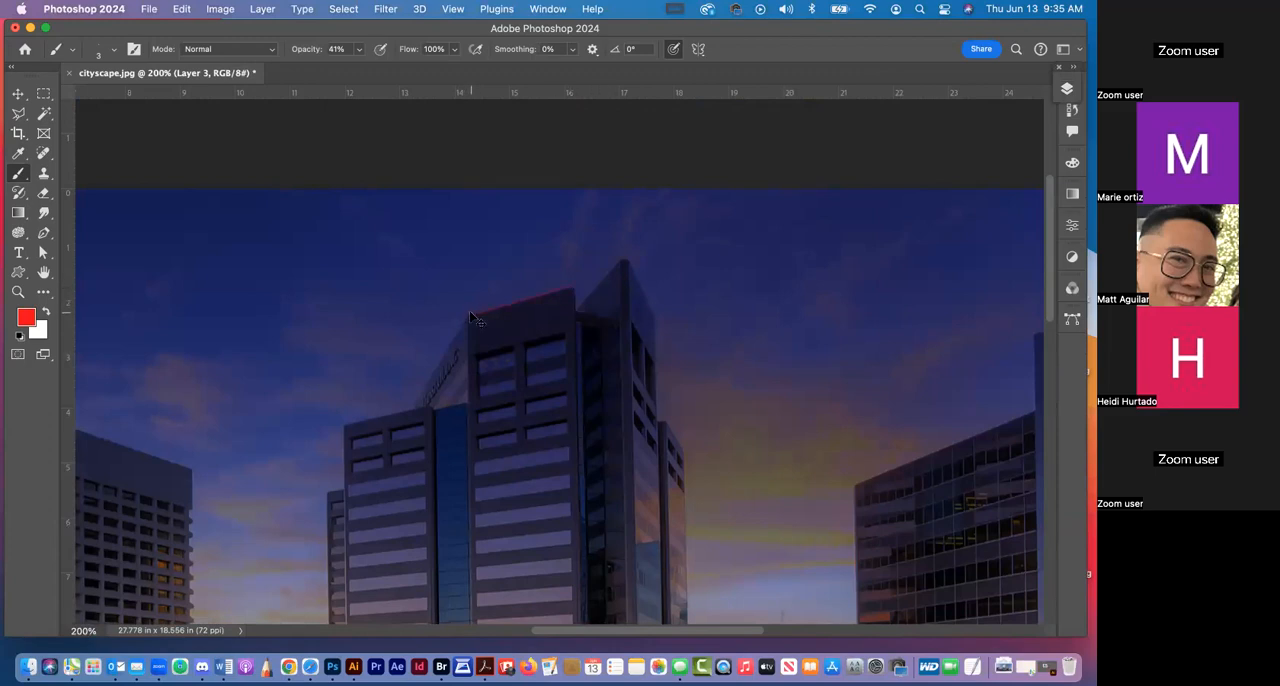
left_click(358, 49)
left_click_drag(359, 70, 374, 72)
left_click(1069, 91)
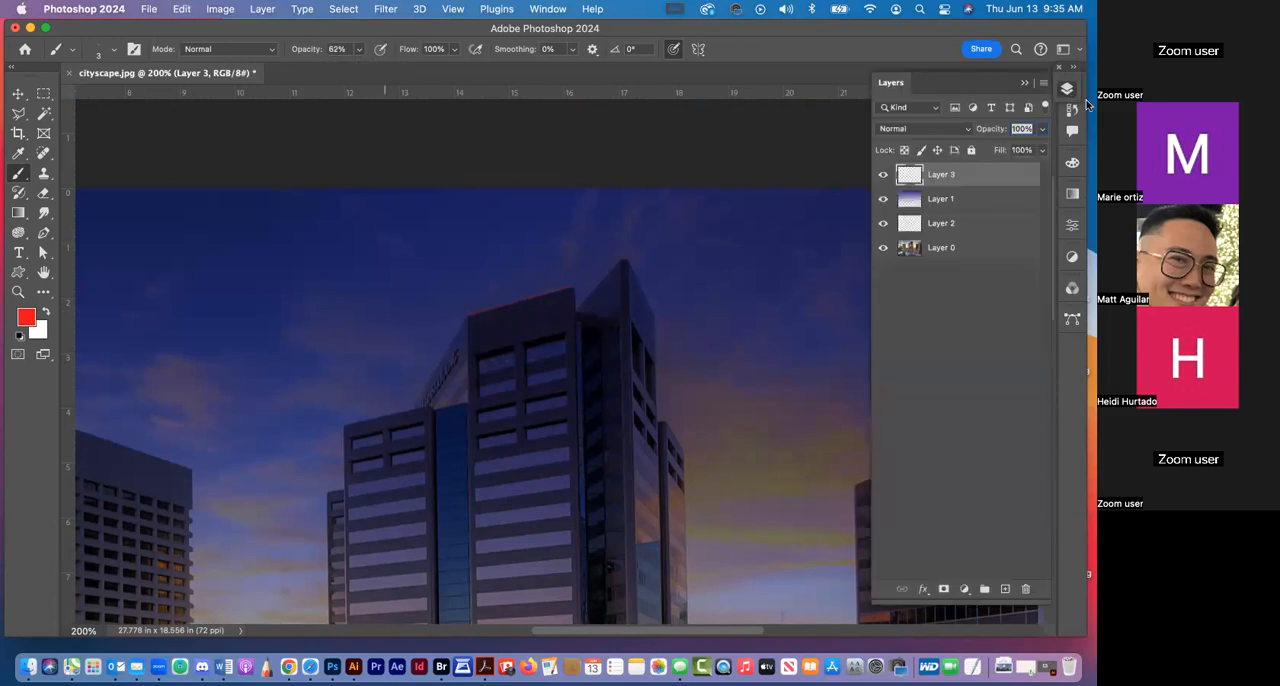
left_click(1088, 103)
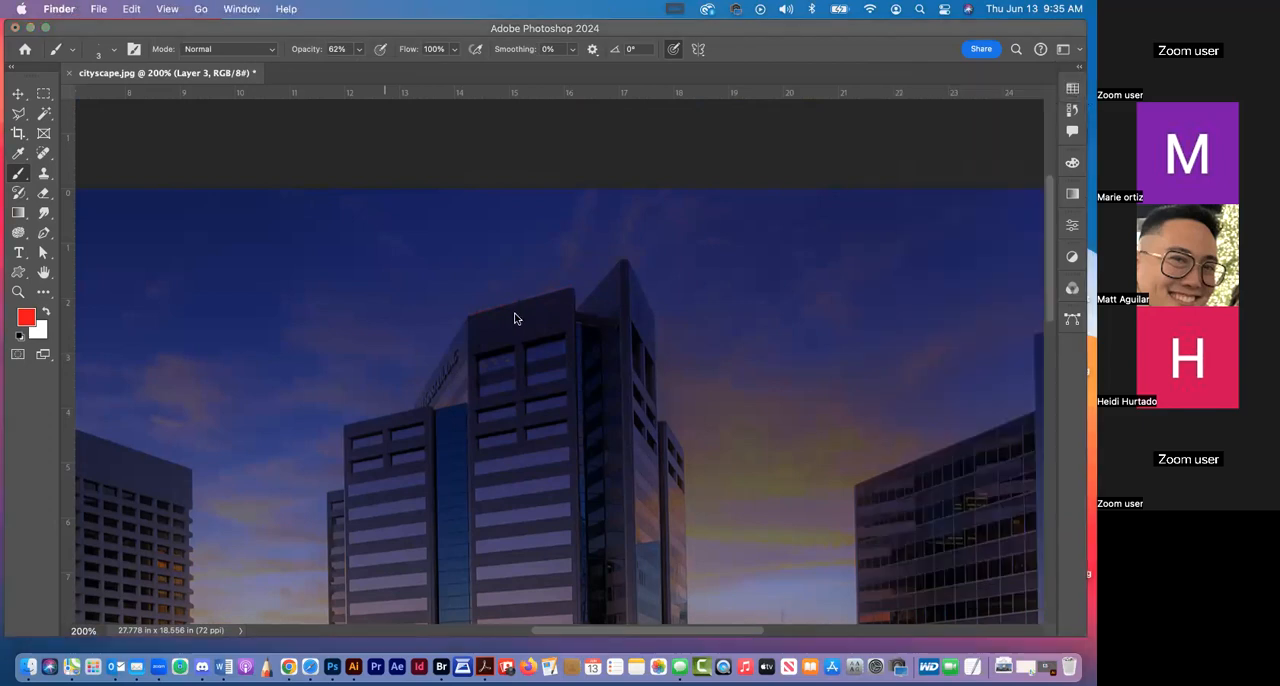
Paint a straight thin red line along the sloped roof edge of the central tower on Layer 3
left_click(570, 290)
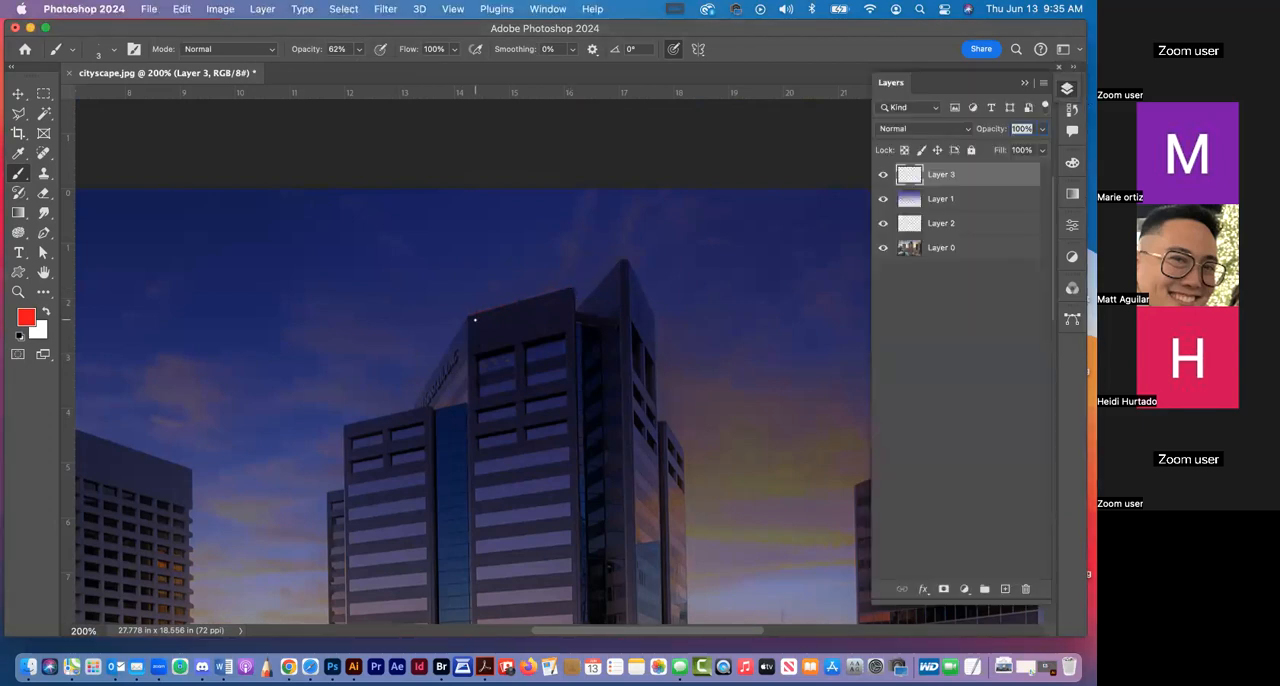
left_click(466, 316, "shift")
key("super+minus")
key("super+minus")
key("super+minus")
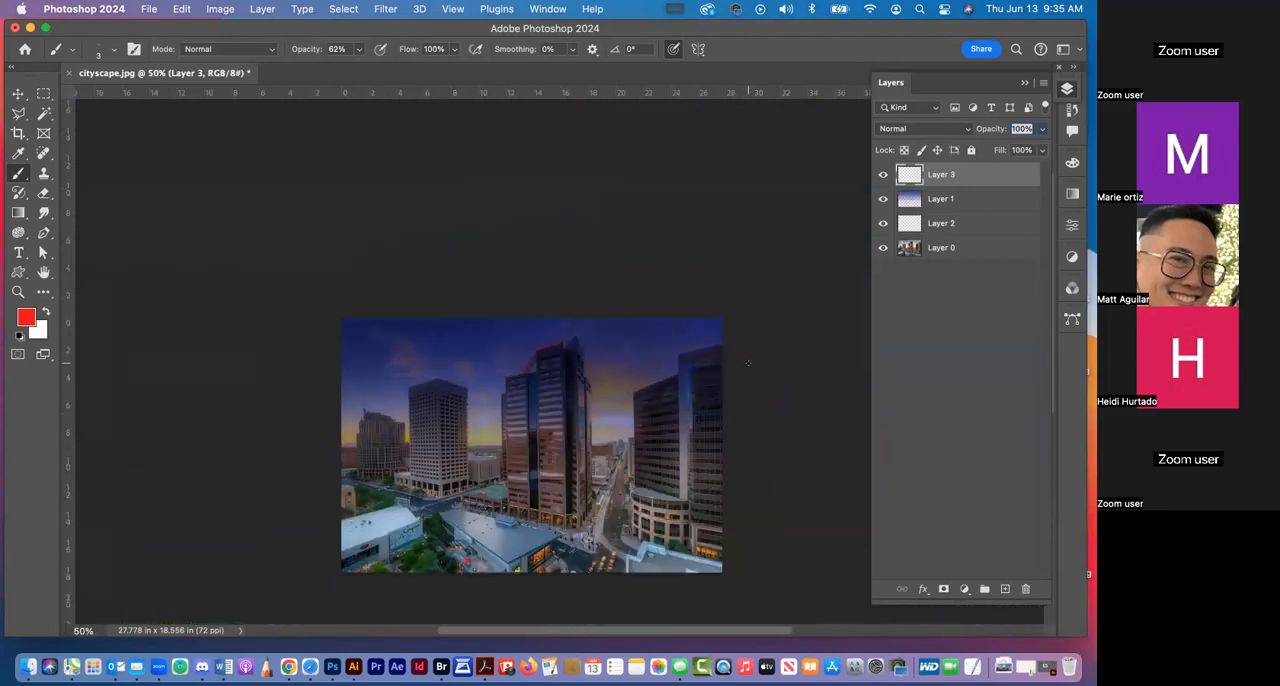
Select several light window bands on both faces of the central tower with the Magic Wand on Layer 0
left_click(18, 291)
left_click_drag(530, 402, 618, 454)
left_click_drag(819, 487, 757, 374)
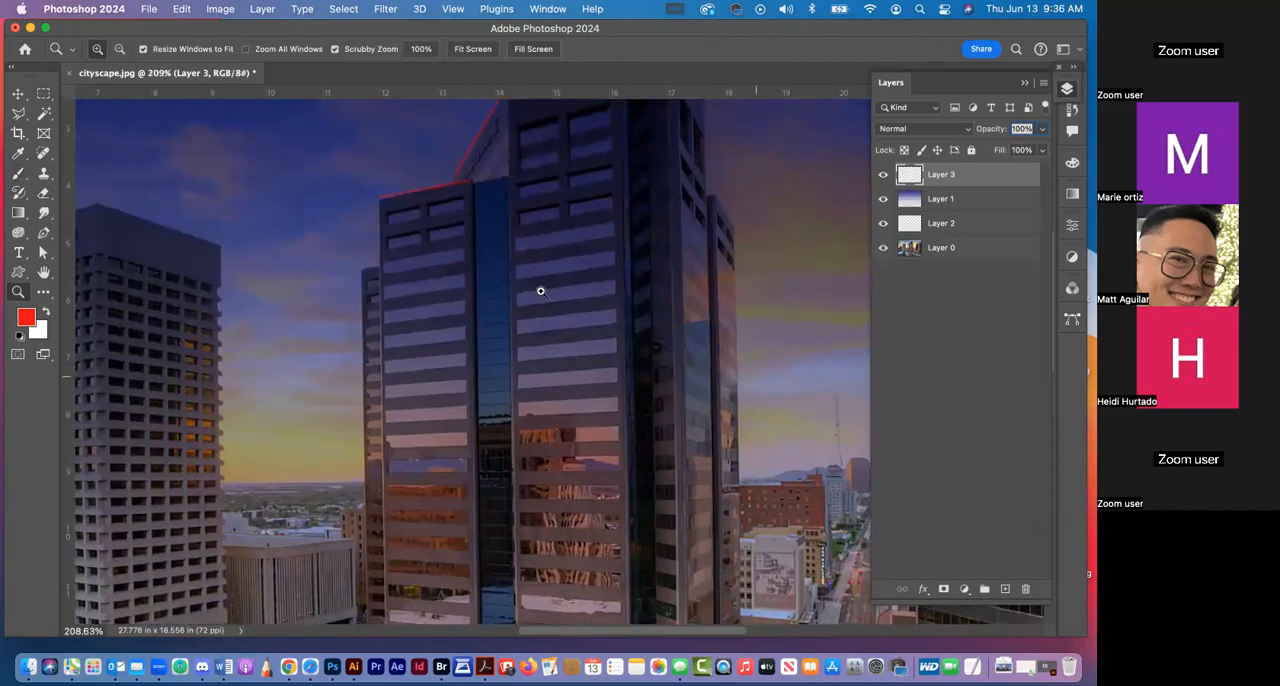
left_click(44, 116)
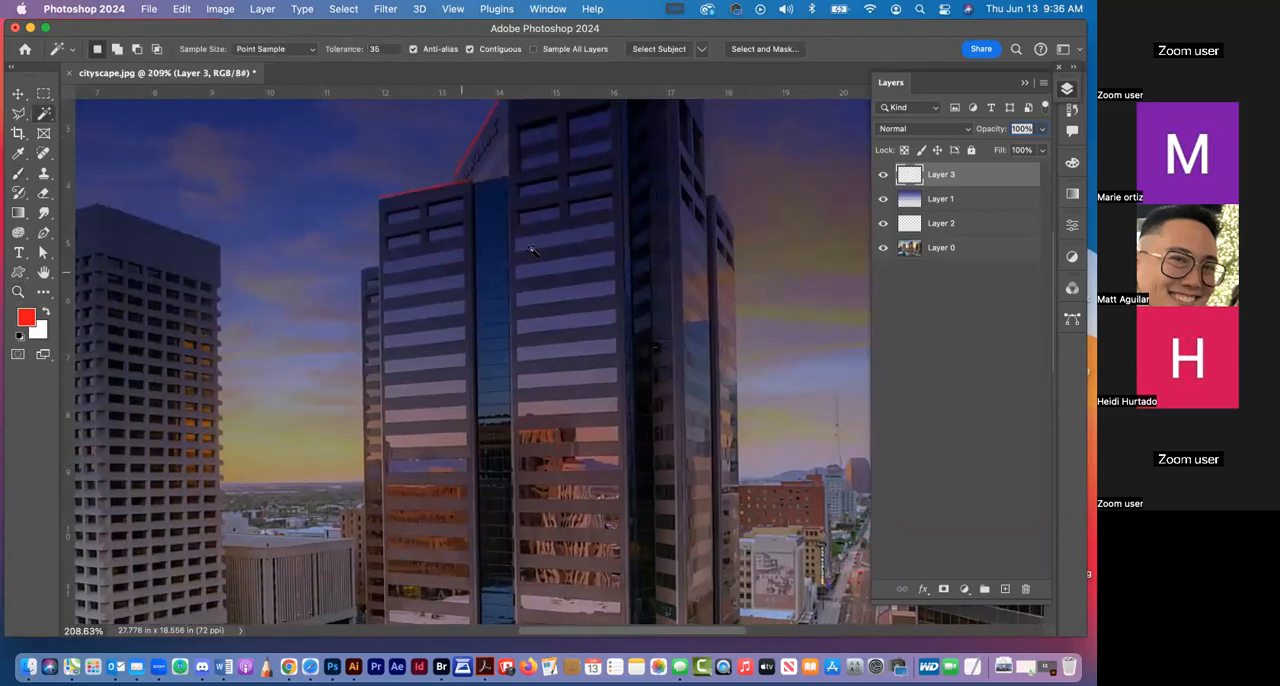
left_click(930, 250)
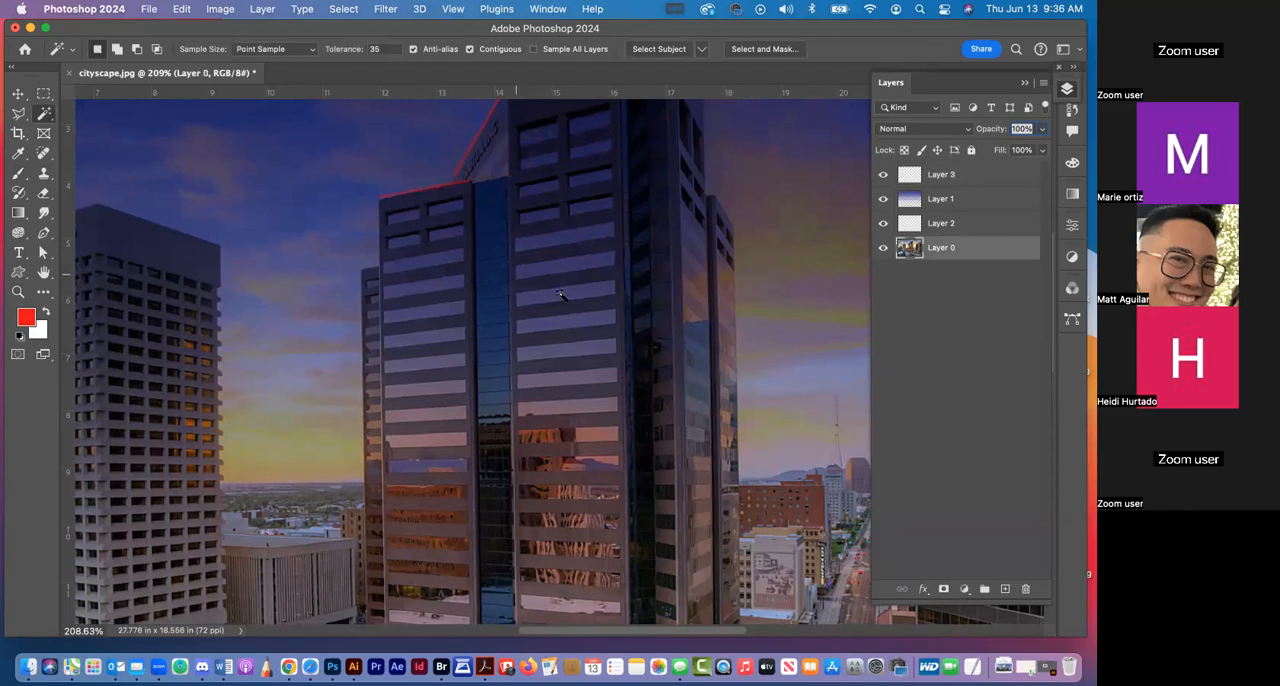
left_click(570, 292)
left_click(566, 262, "shift")
left_click(566, 238, "shift")
left_click(436, 262, "shift")
left_click(437, 290, "shift")
left_click(437, 314, "shift")
left_click(588, 377, "shift")
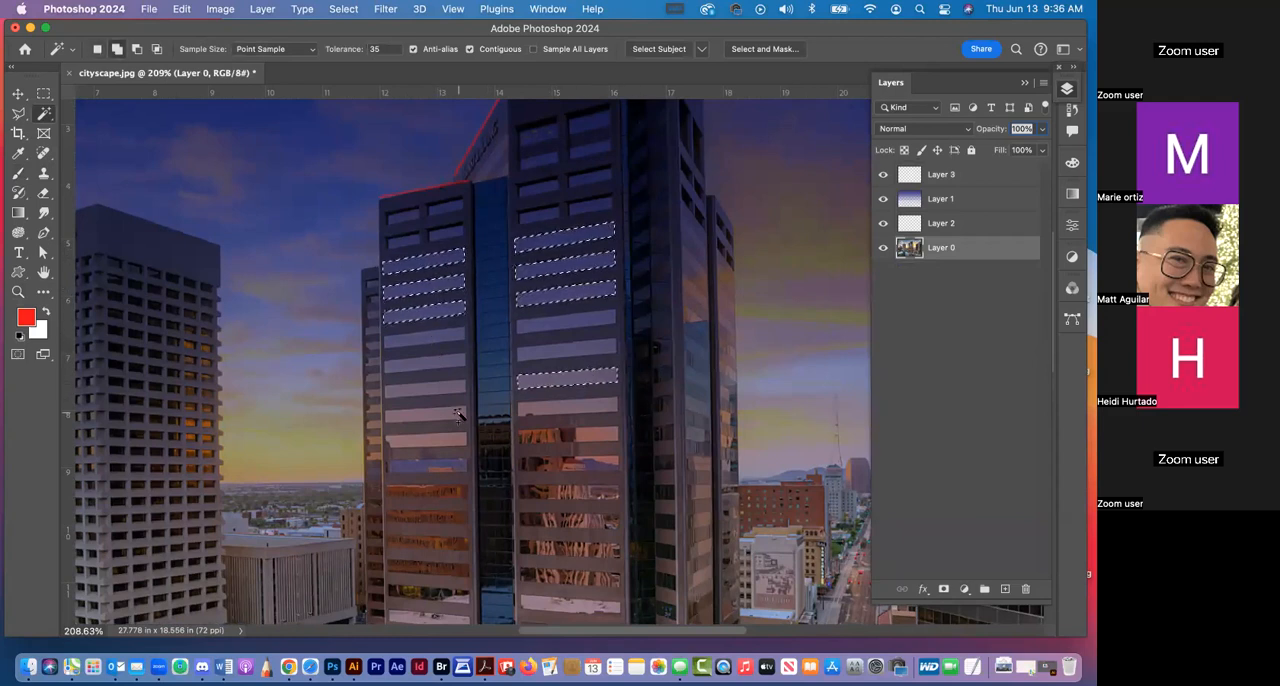
Sample a bright orange from the lit ground-floor windows of the central tower as the foreground color
left_click(18, 153)
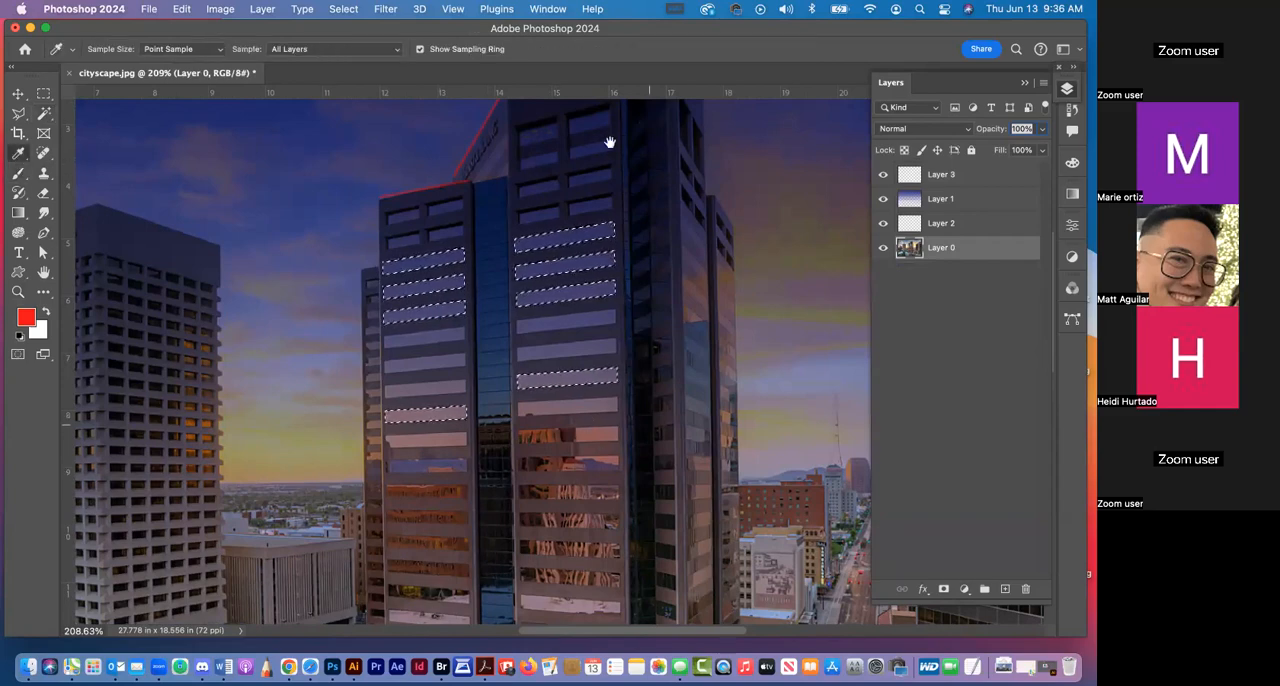
scroll(615, 320, "down", 10)
left_click(551, 371)
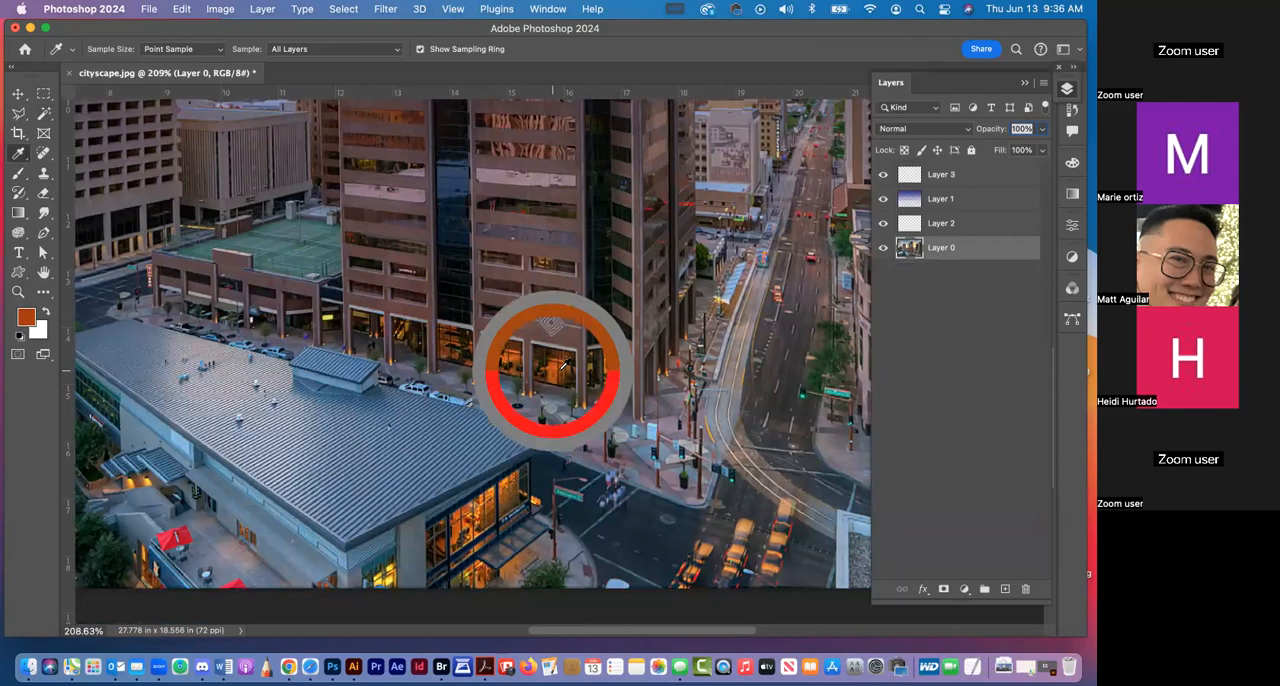
scroll(610, 336, "up", 10)
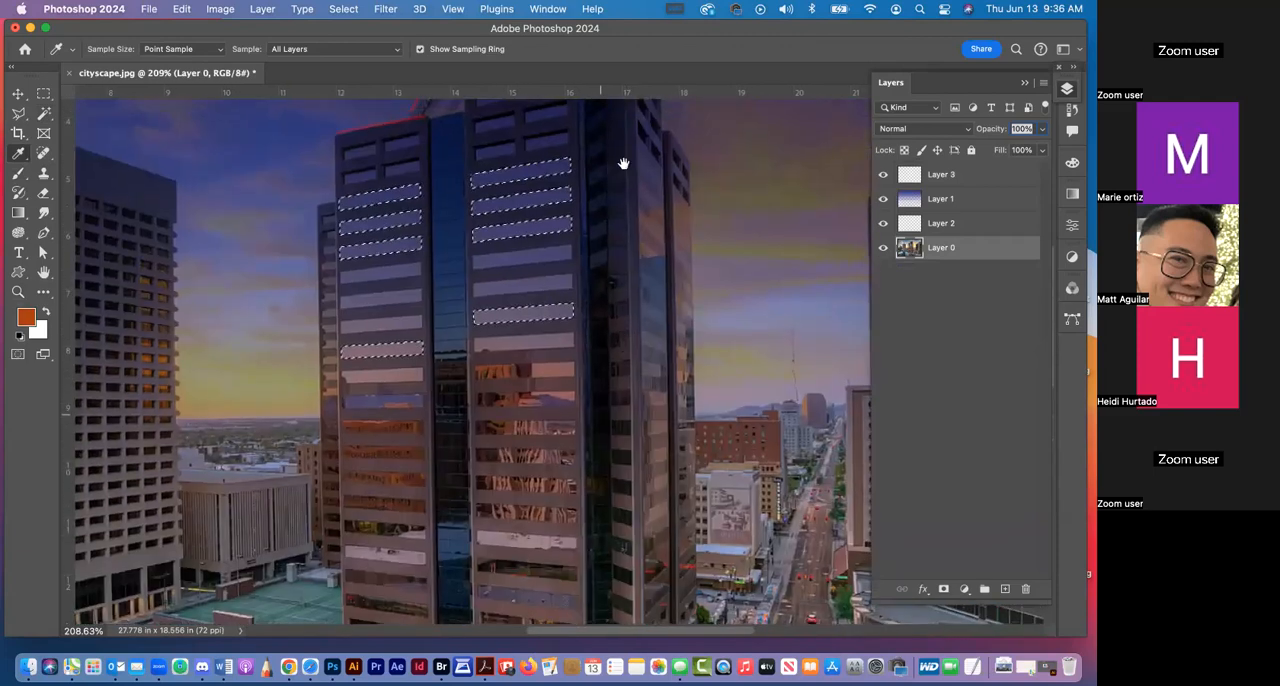
scroll(620, 380, "down", 10)
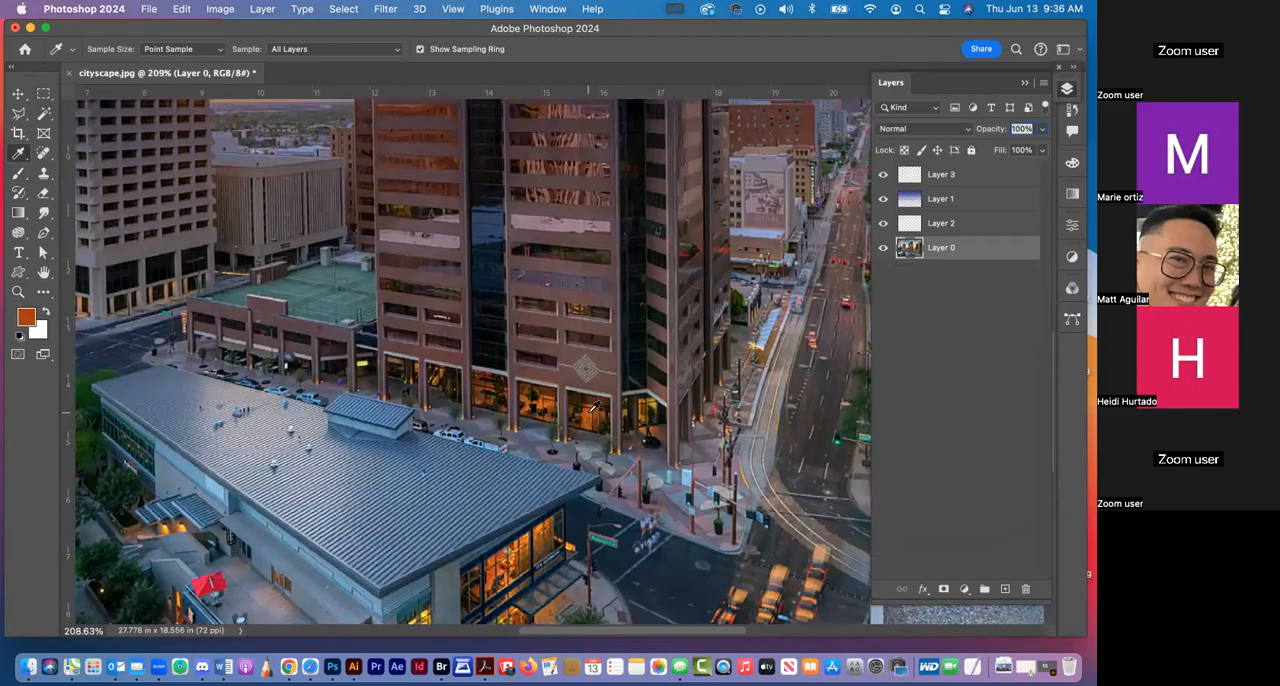
left_click(592, 405)
scroll(640, 335, "up", 10)
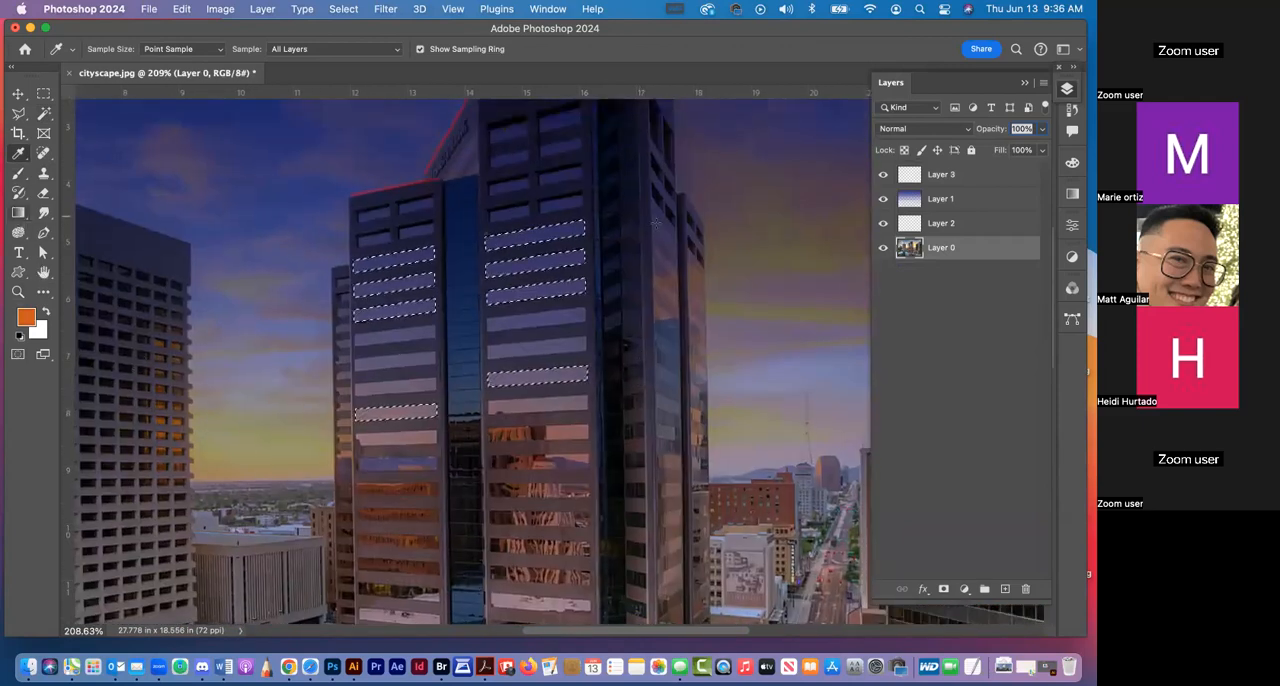
Fill the selected window bands with an orange-to-transparent gradient on a new layer above Layer 3, and deselect
left_click(18, 212)
left_click(952, 172)
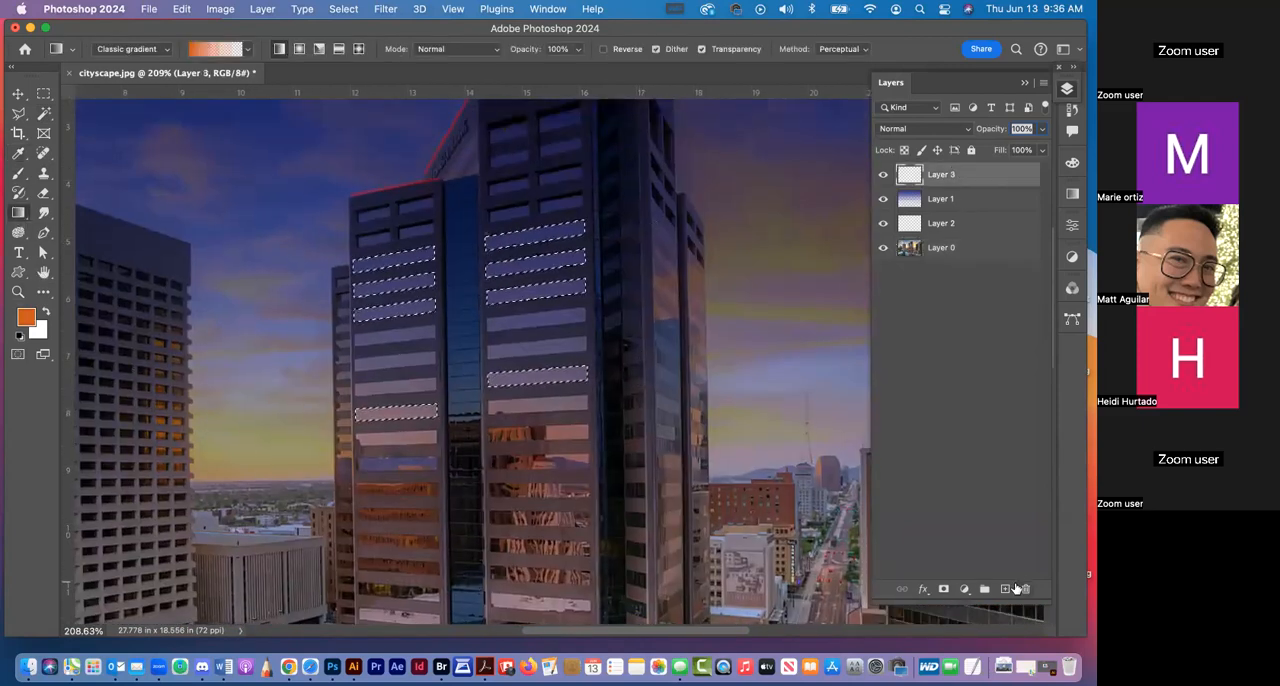
left_click(1005, 589)
left_click_drag(520, 187, 566, 537)
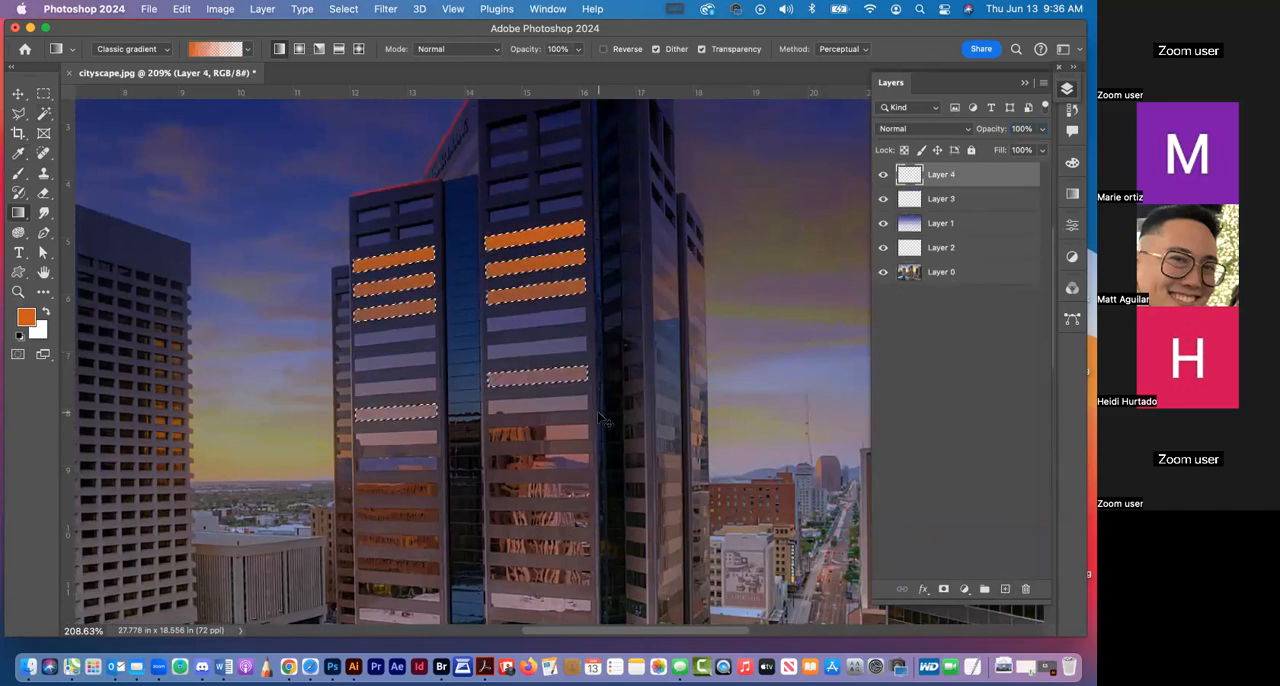
key("super+d")
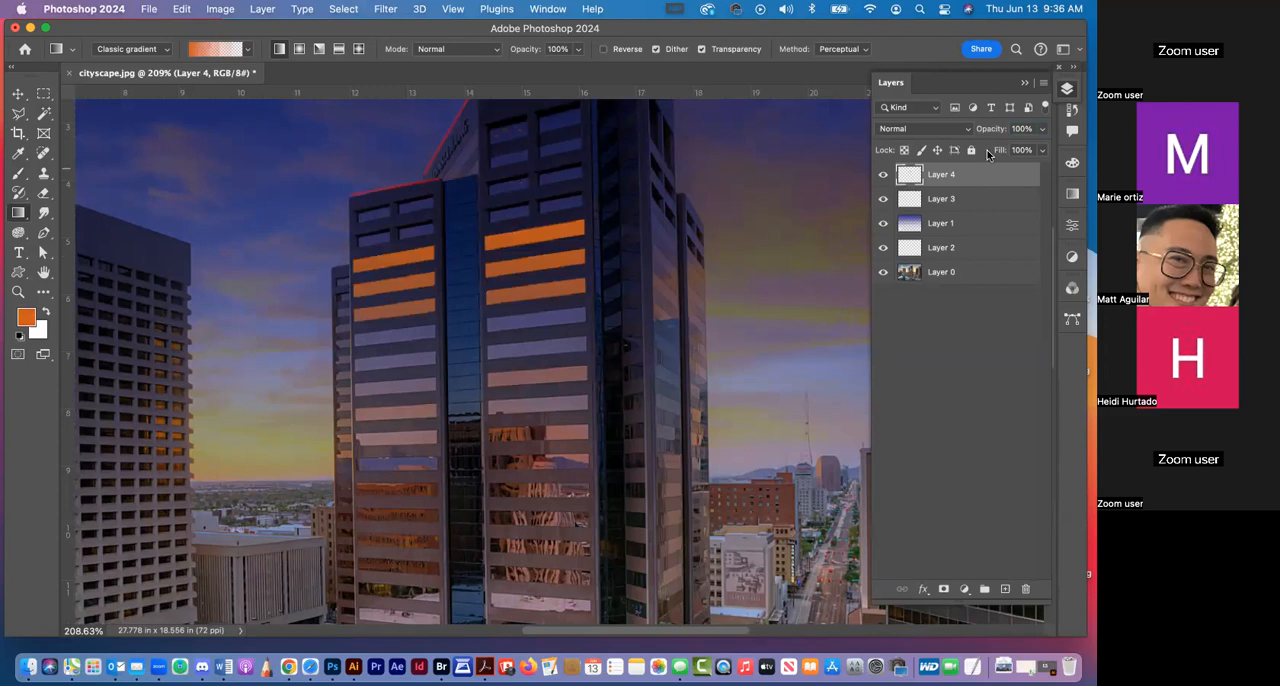
Lower the opacity of Layer 4 with the orange windows to 38%
left_click(1044, 129)
left_click_drag(1040, 149, 1002, 148)
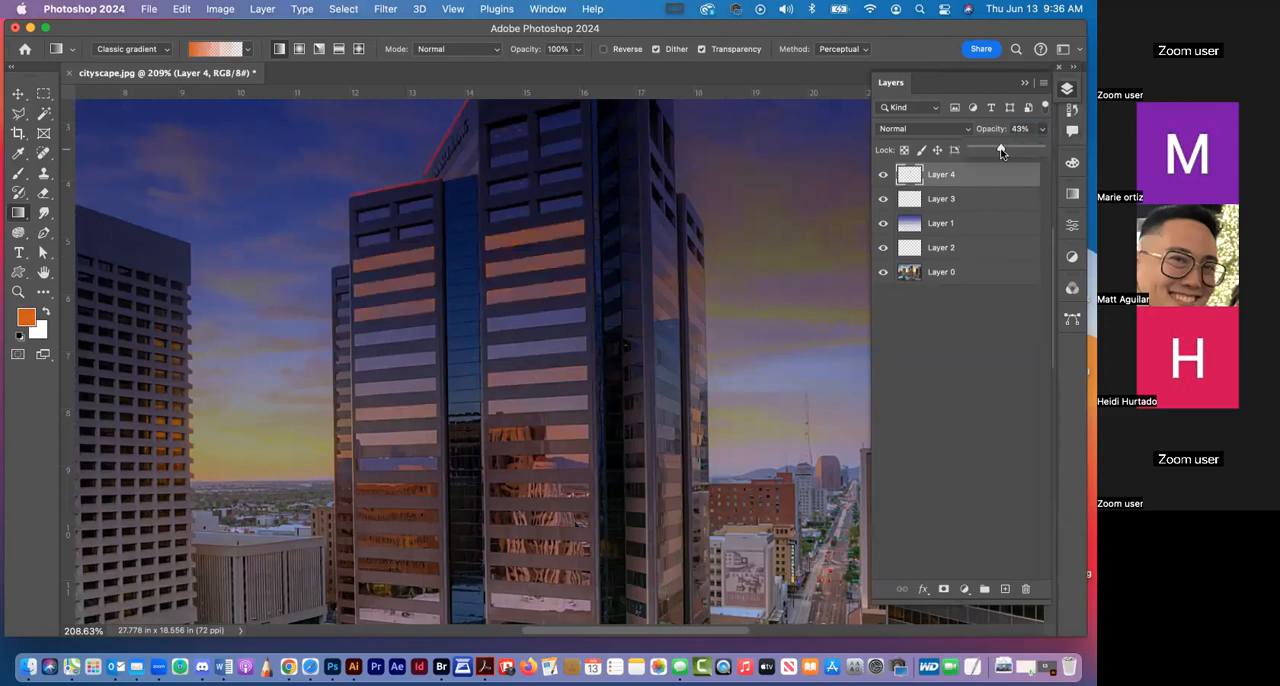
left_click_drag(598, 293, 665, 278)
key("super+minus")
key("super+minus")
key("super+minus")
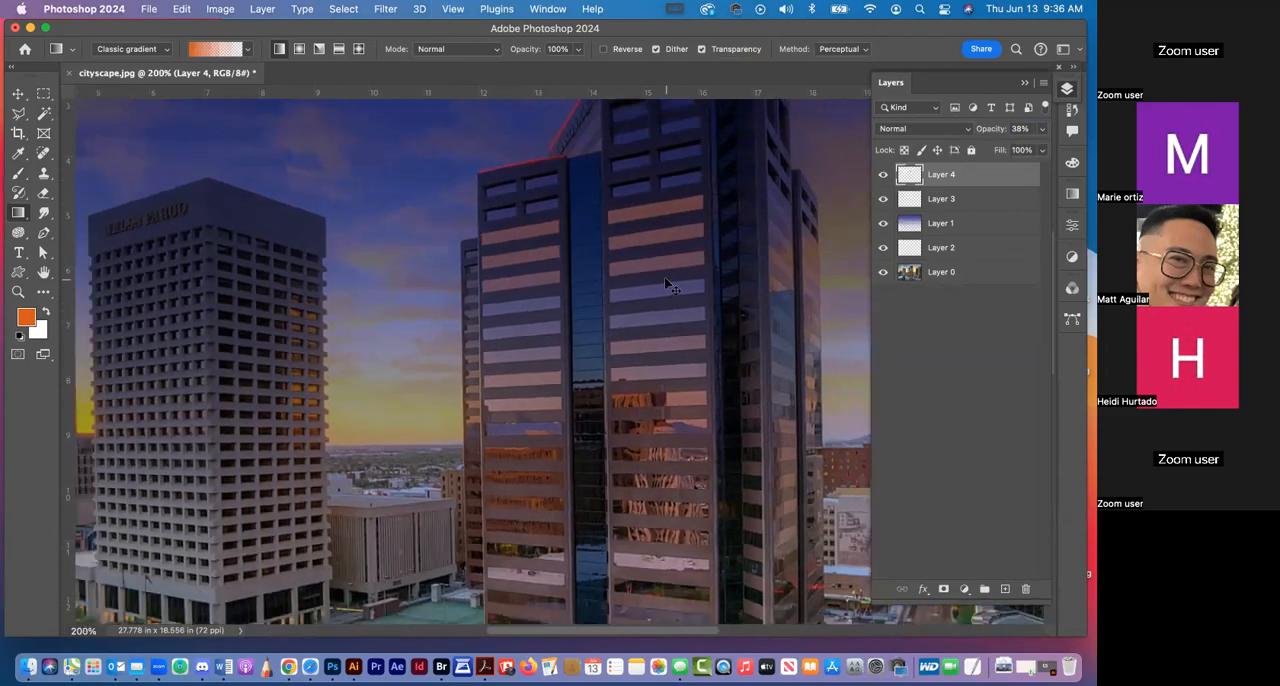
left_click_drag(673, 401, 659, 346)
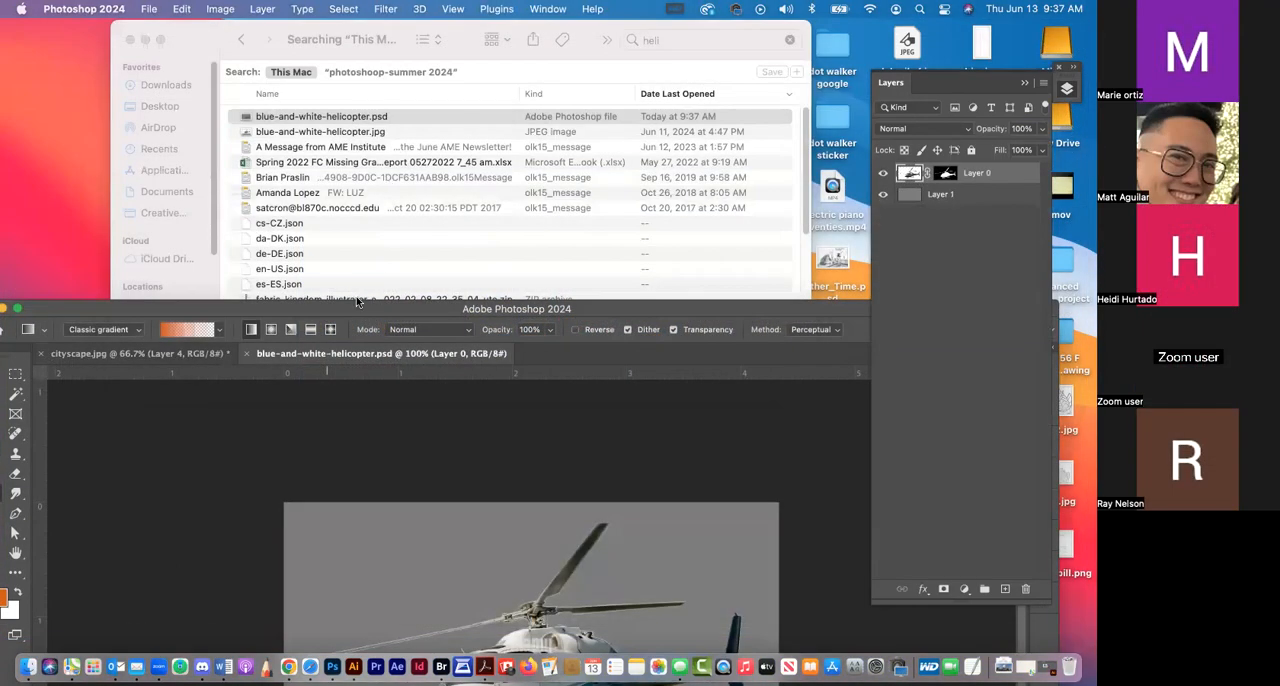
Float the blue-and-white-helicopter.psd document in its own window and copy the masked helicopter layer into the cityscape
double_click(354, 307)
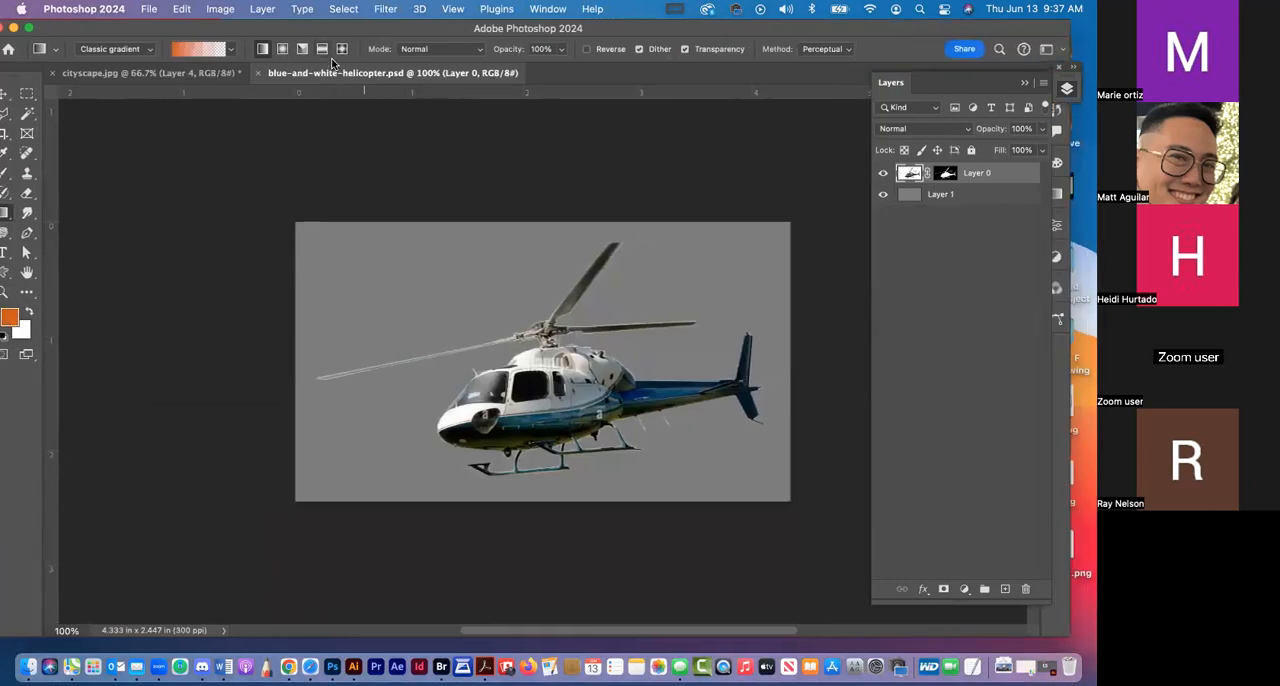
left_click_drag(331, 77, 566, 40)
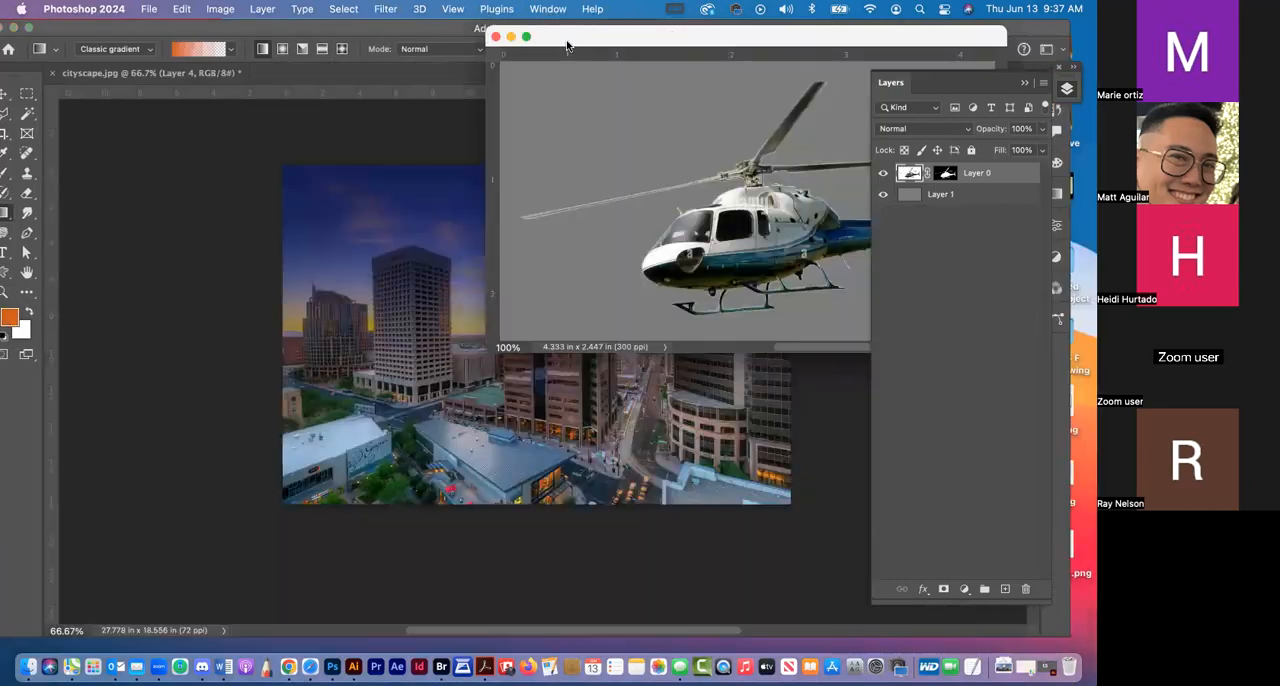
left_click(8, 93)
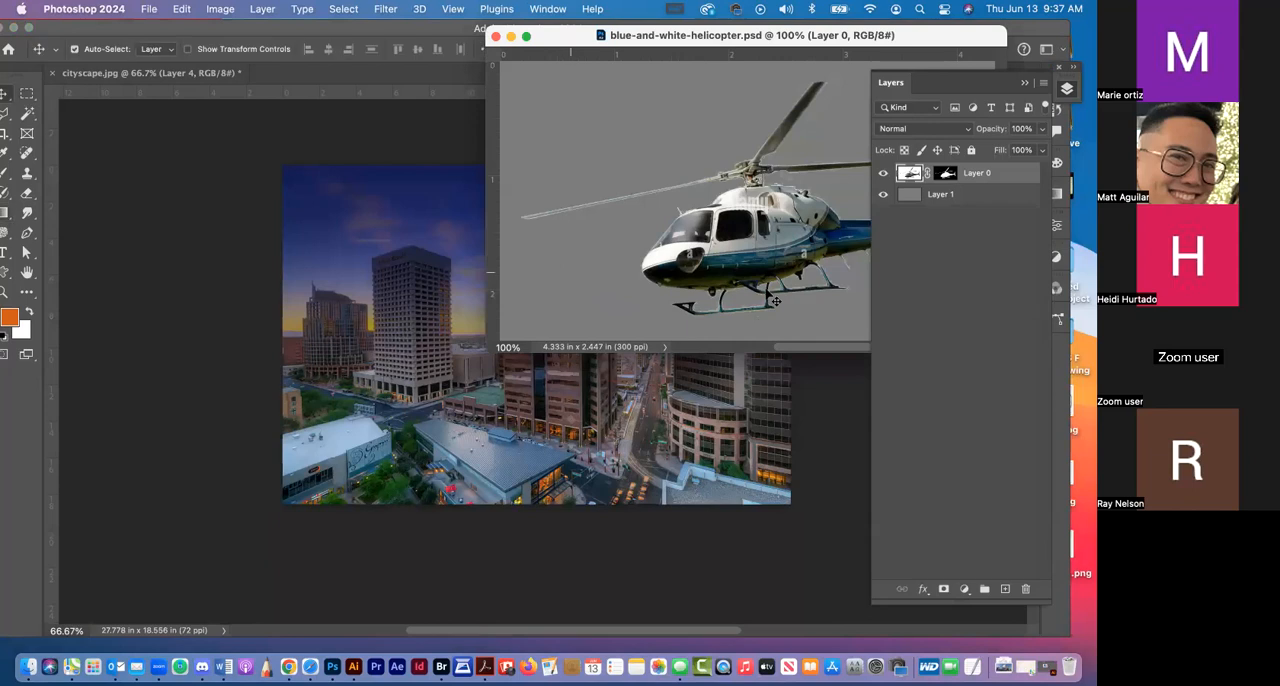
left_click_drag(806, 220, 511, 316)
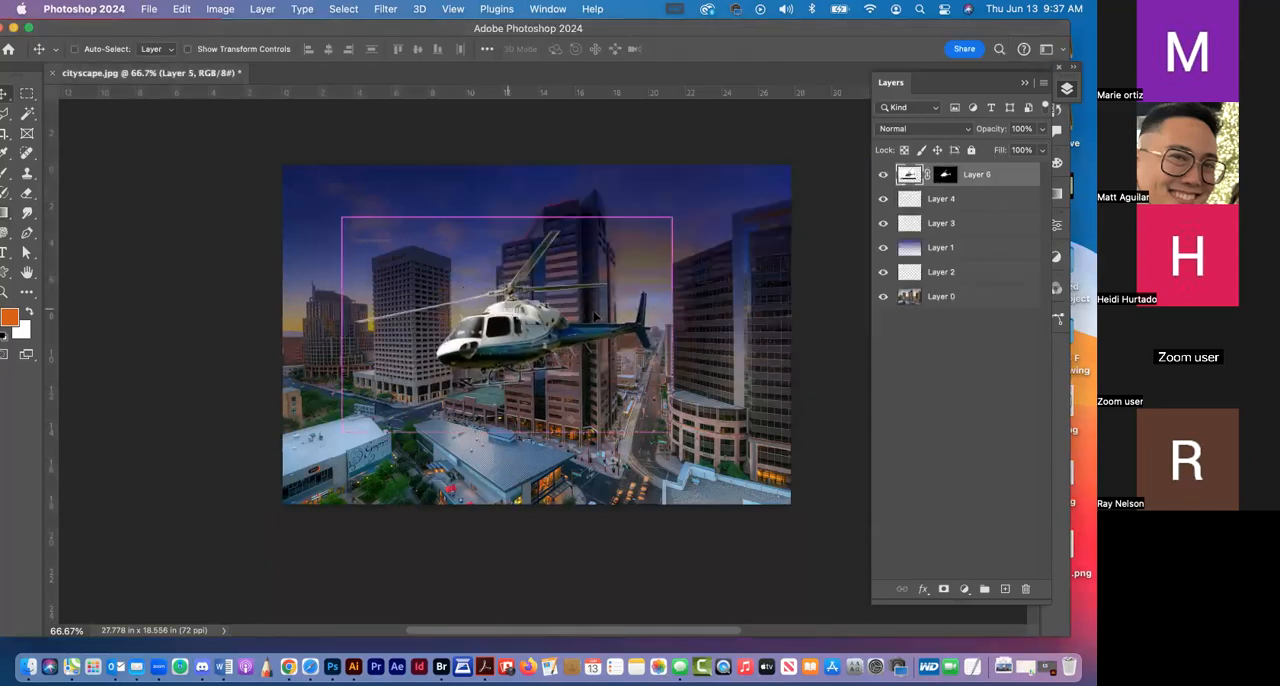
Scale the helicopter down to 19.80% and place it in the sky between the central and right-hand towers
key("super+t")
left_click_drag(655, 228, 690, 218)
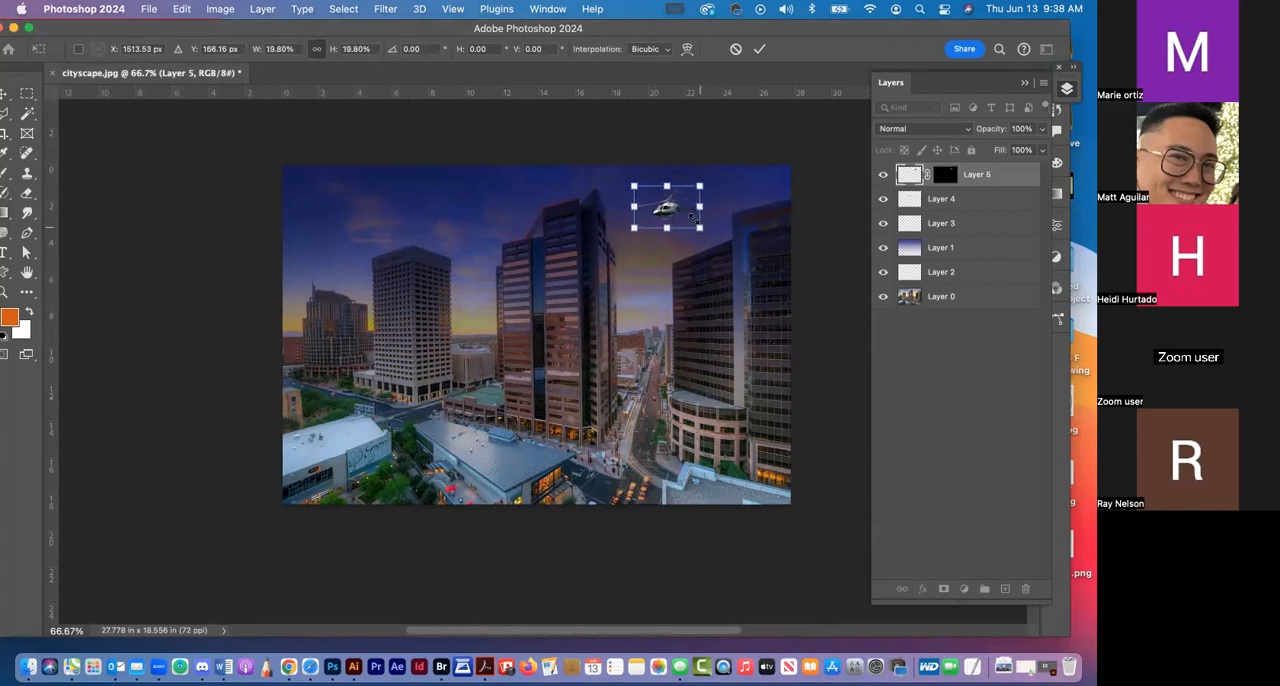
key("Return")
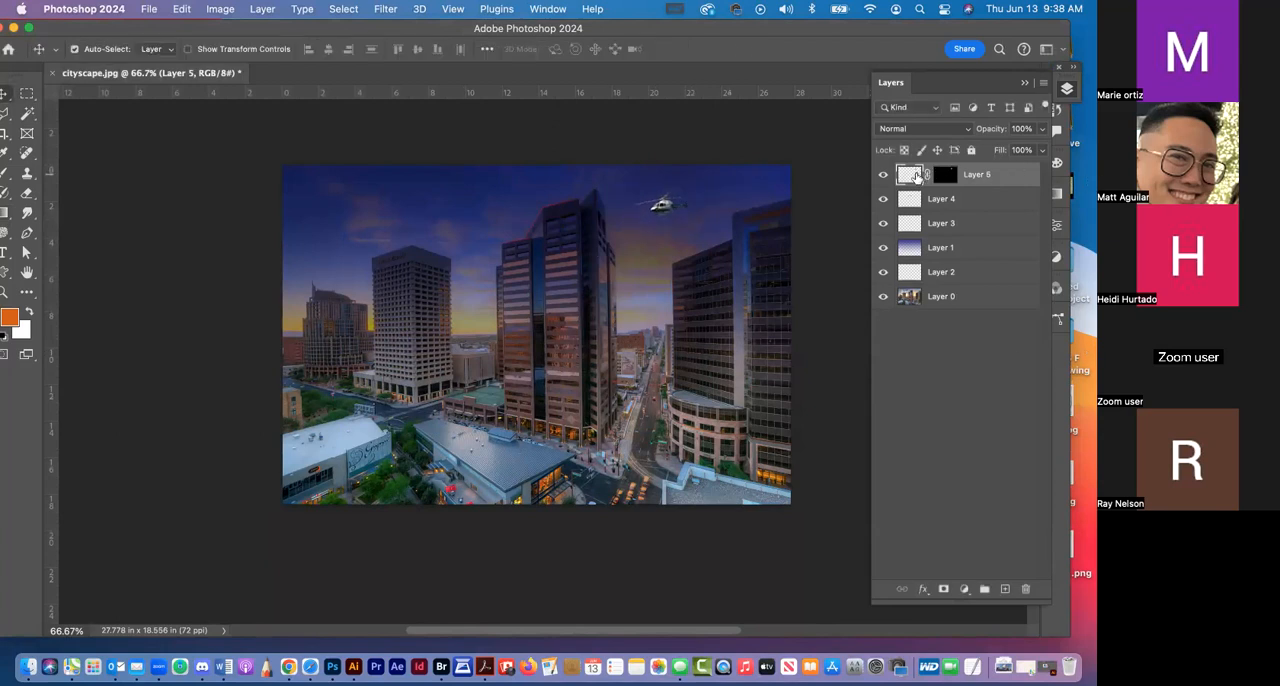
Try the helicopter layer beneath Layer 1, and return it to the top of the layer stack
left_click_drag(912, 177, 955, 258)
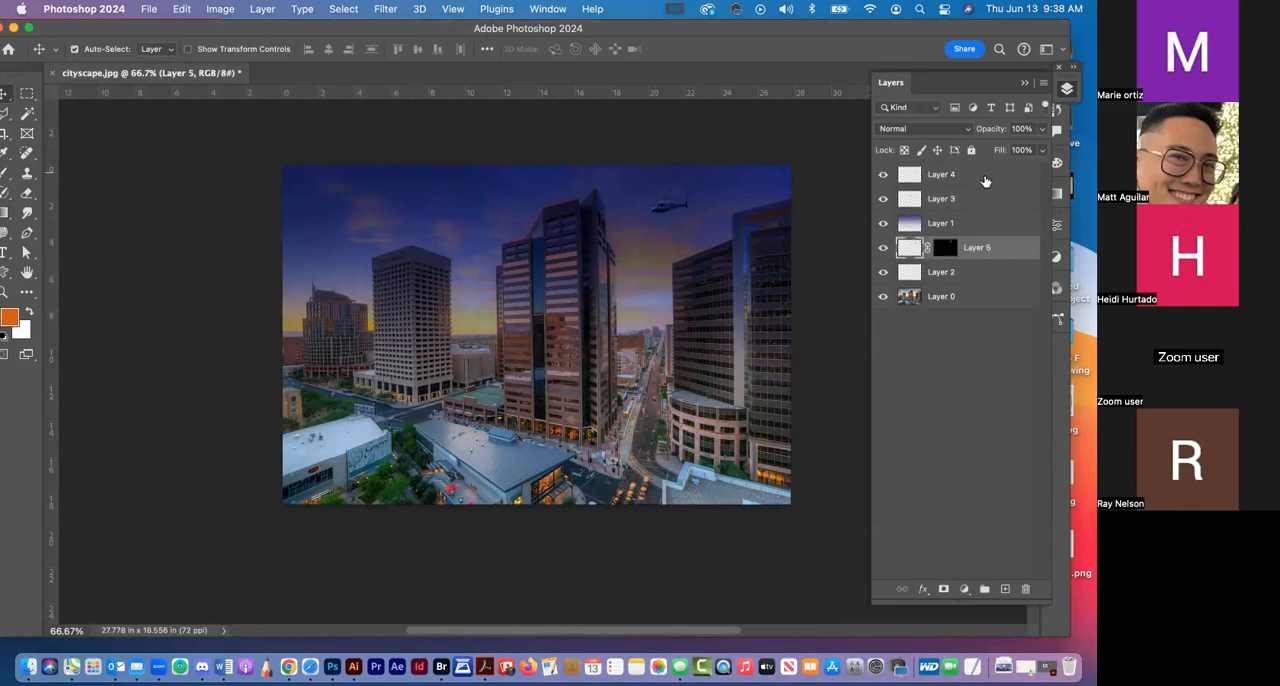
left_click_drag(1014, 249, 1017, 173)
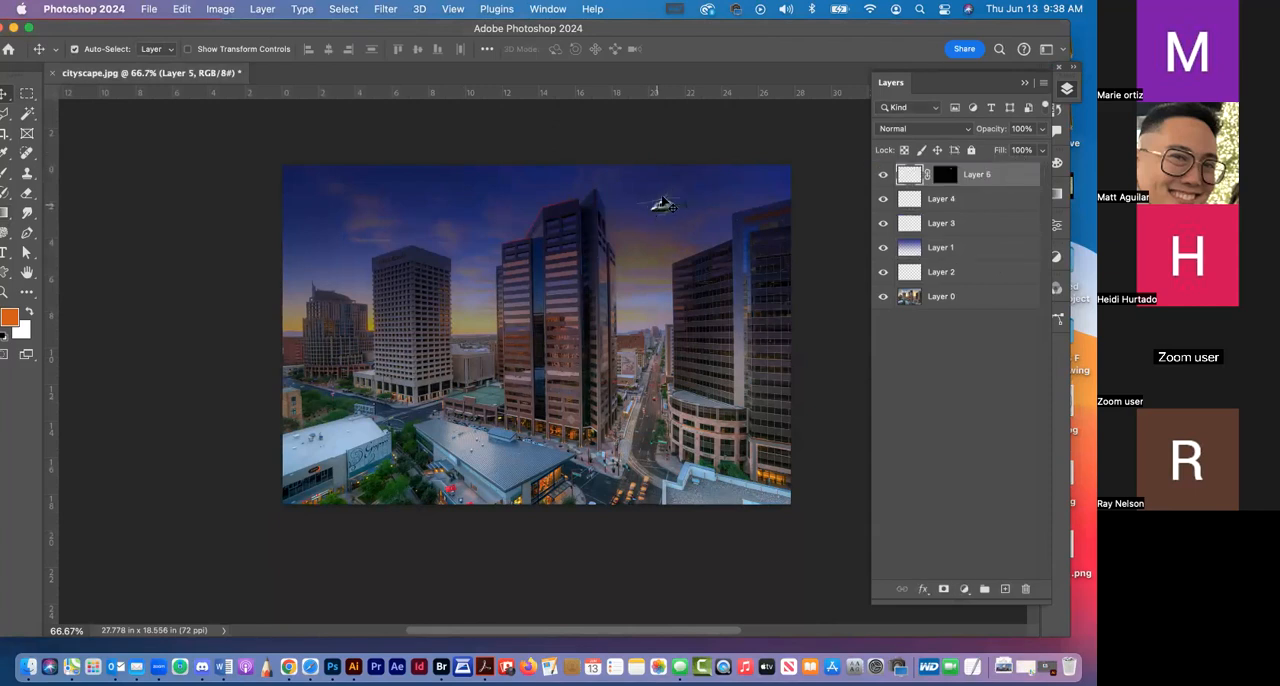
Outline a narrow triangular searchlight beam from the helicopter's underside down to the street with the Polygonal Lasso
left_click(3, 290)
left_click_drag(691, 251, 644, 222)
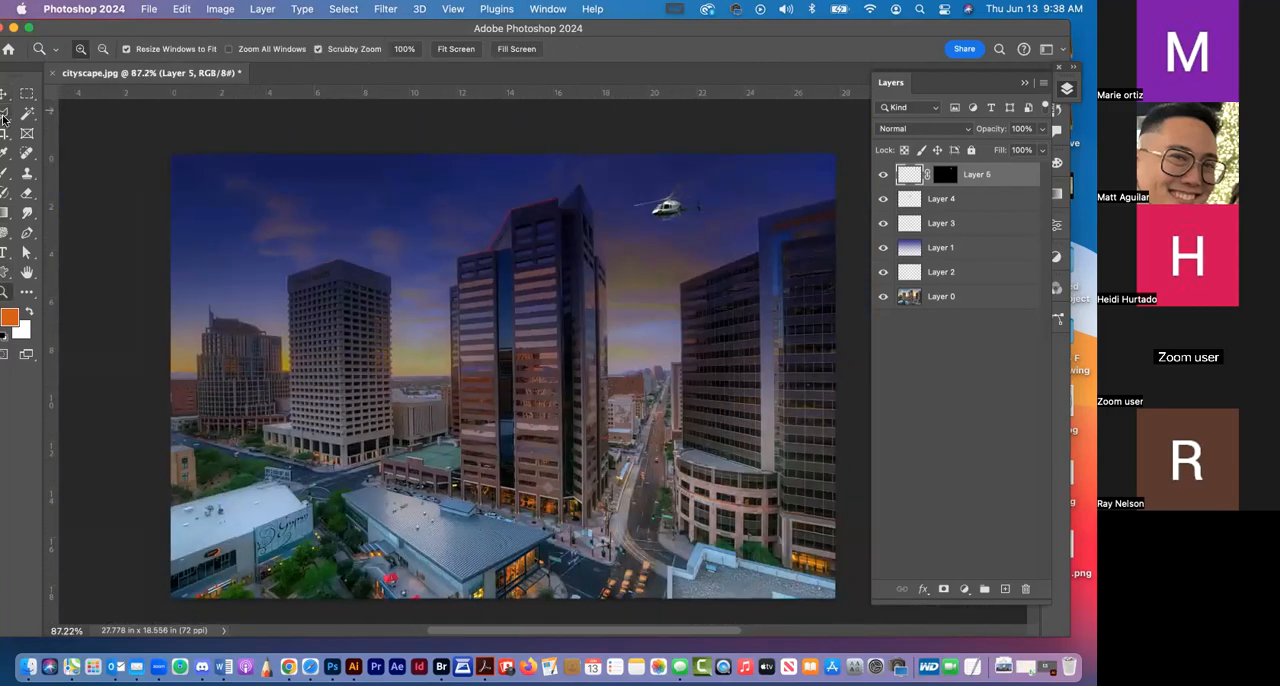
left_click(4, 114)
left_click(664, 214)
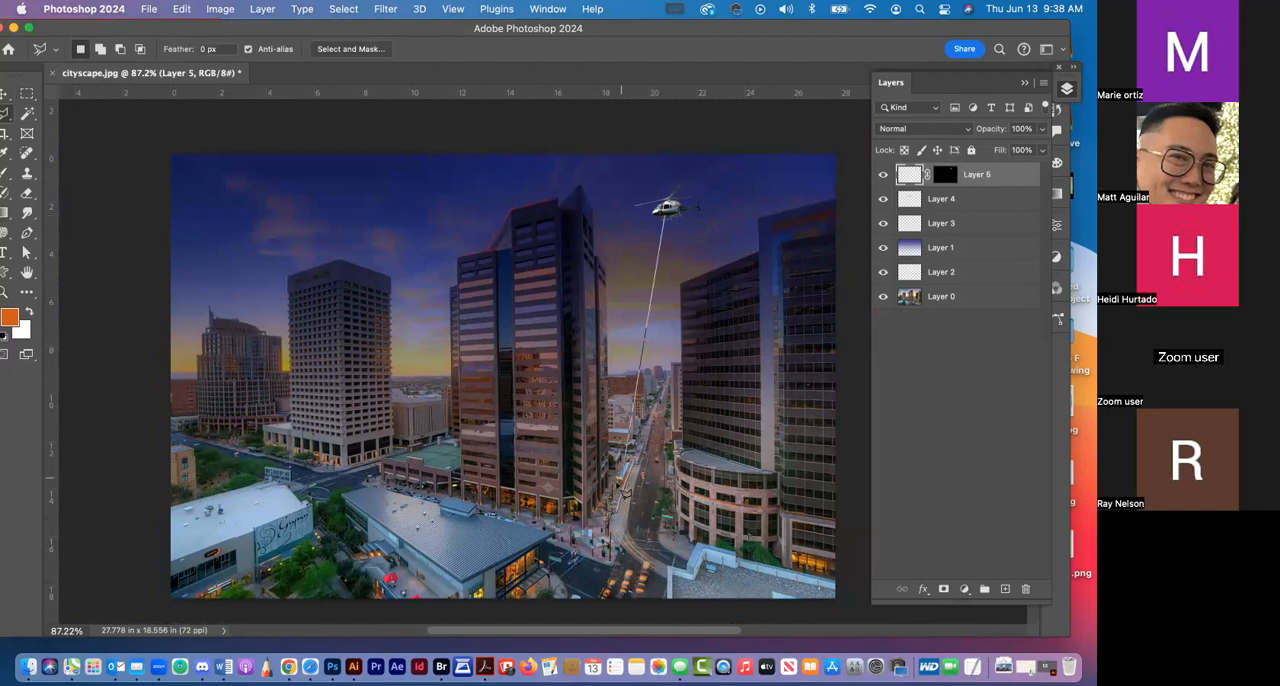
left_click(607, 518)
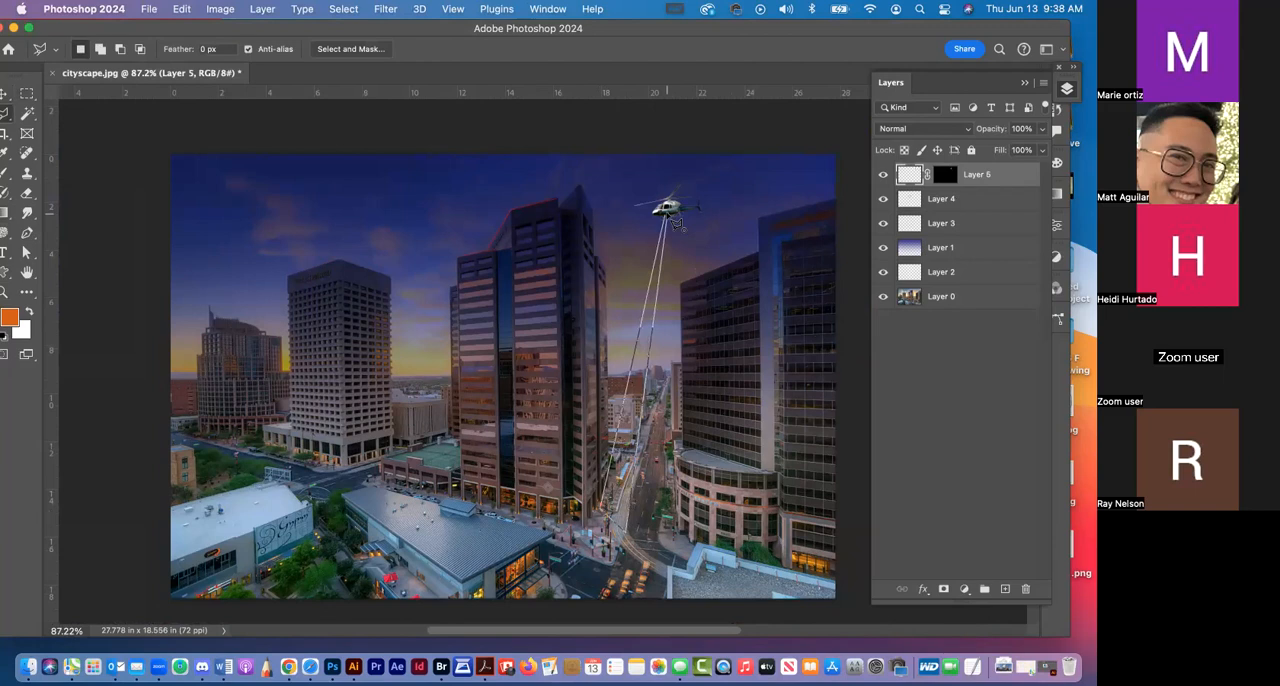
left_click(665, 214)
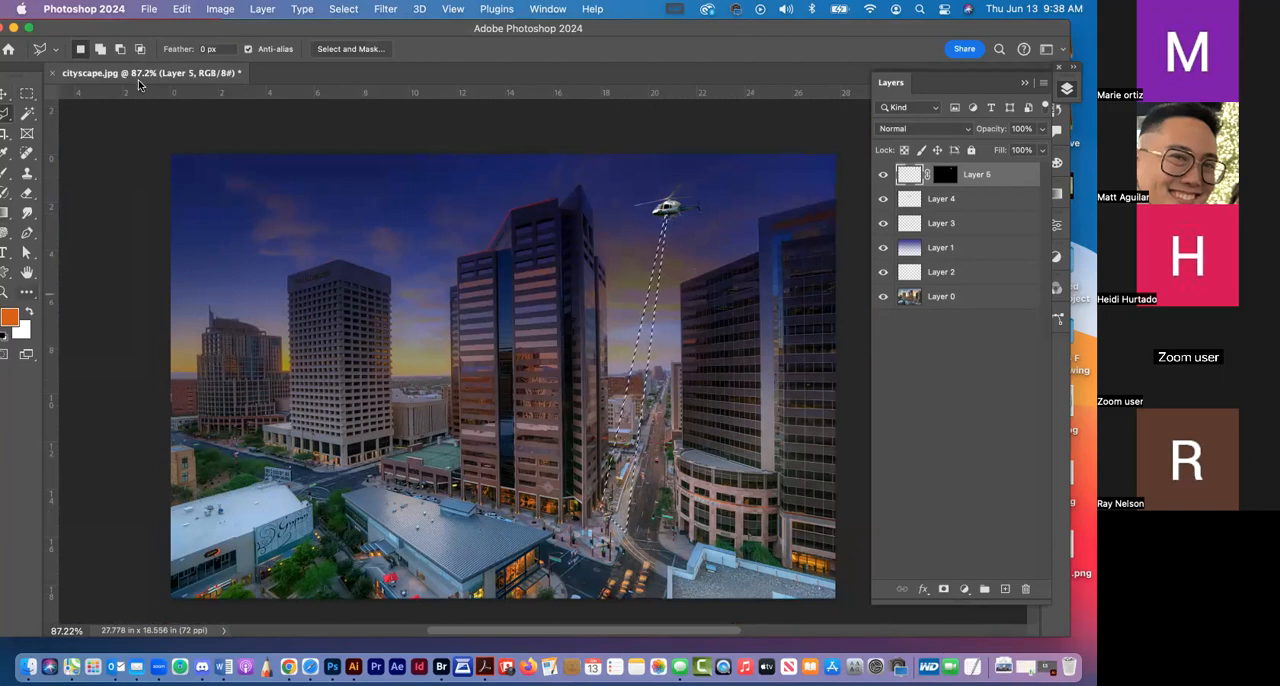
left_click_drag(238, 28, 262, 14)
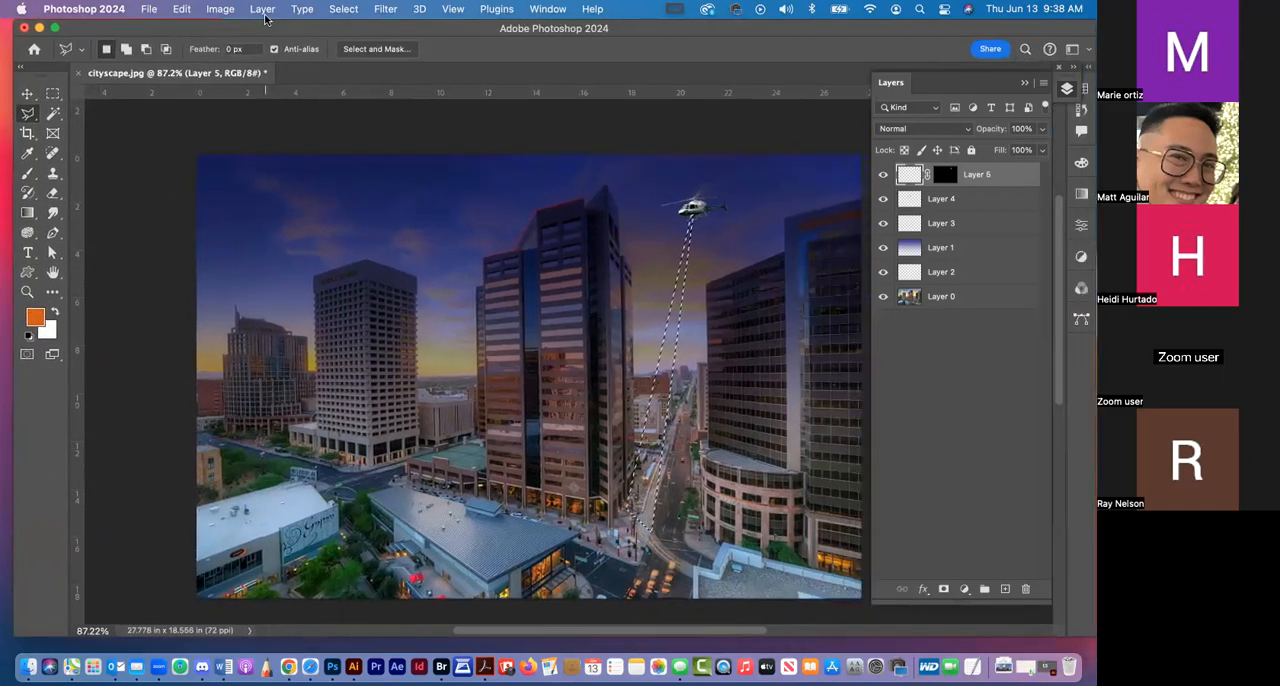
Fill the beam selection with an orange gradient fading downward on a new layer above the helicopter, and deselect
key("b")
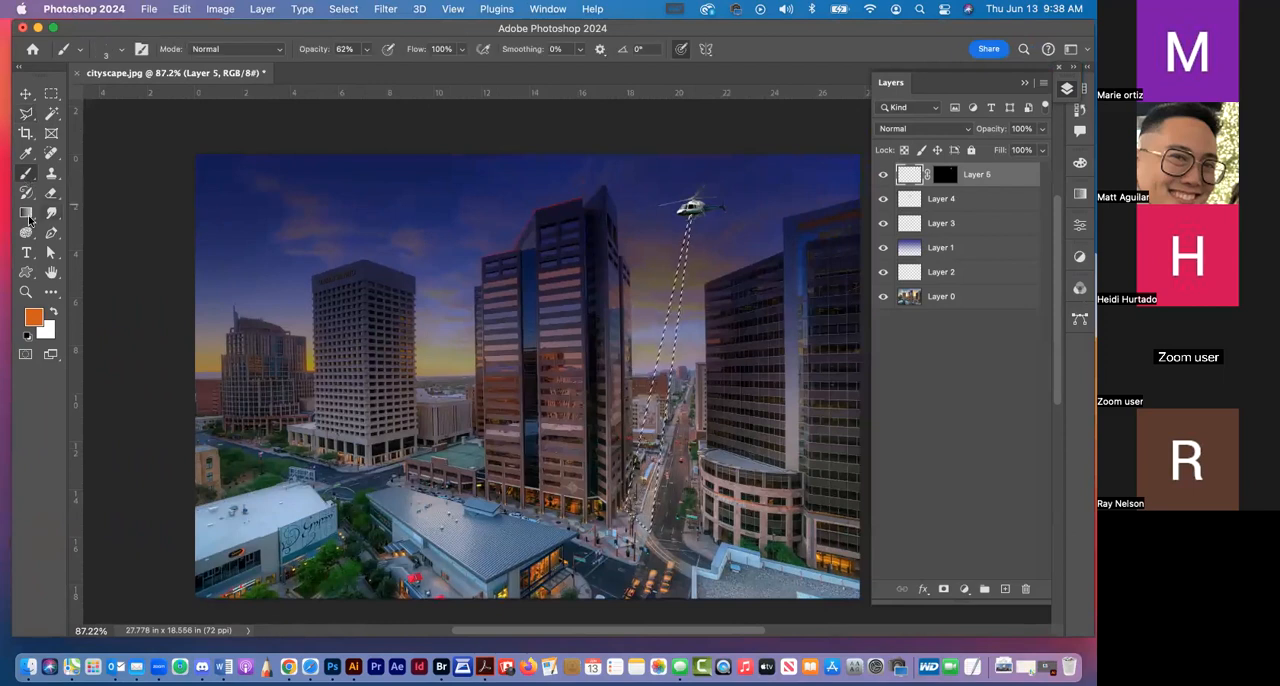
key("g")
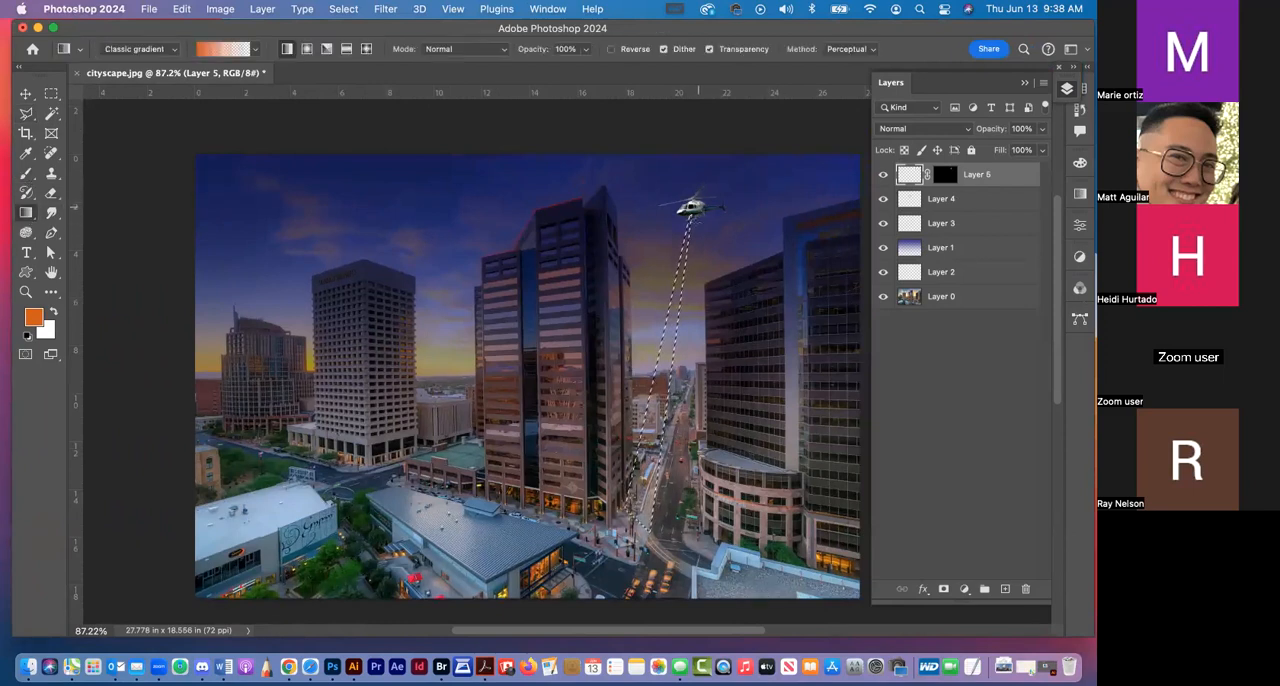
left_click(1005, 589)
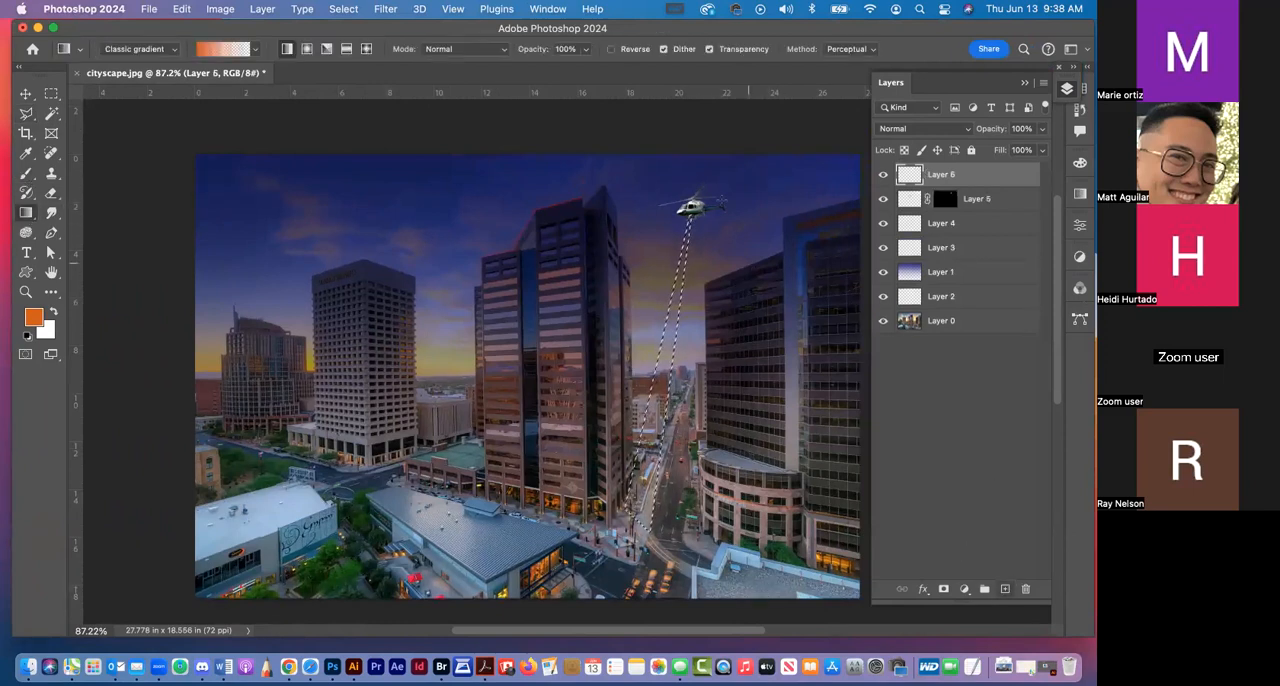
left_click_drag(695, 210, 696, 312)
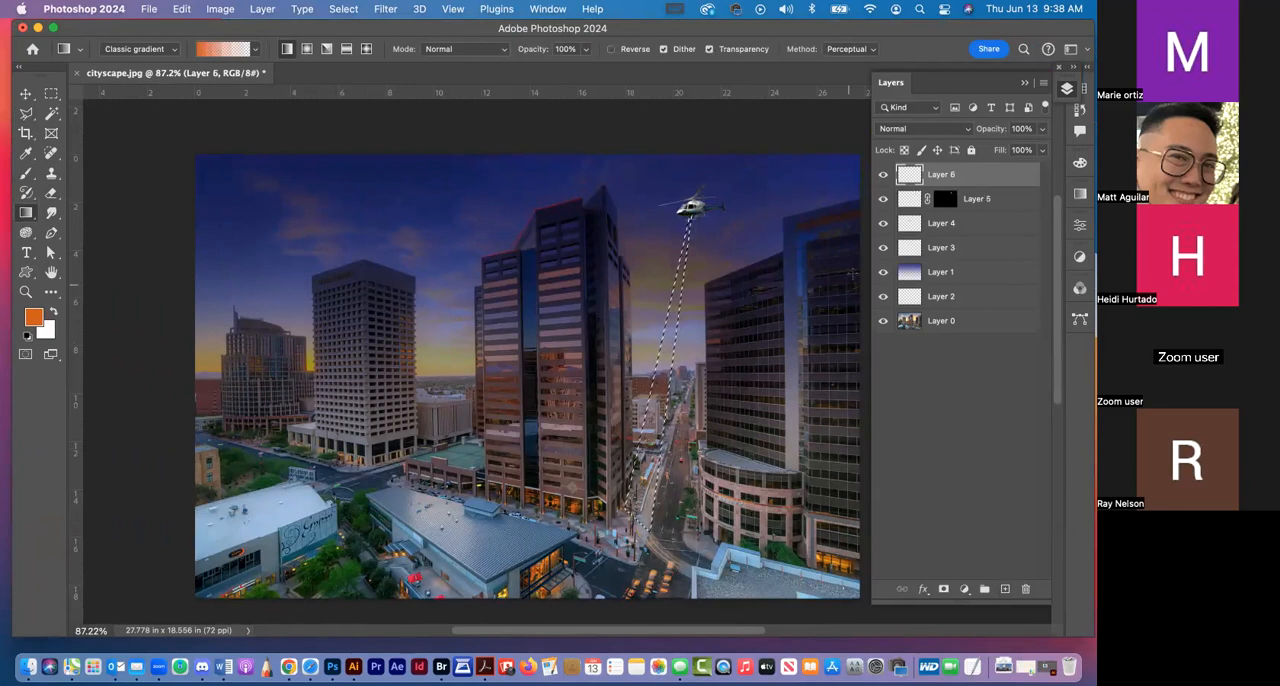
key("super+d")
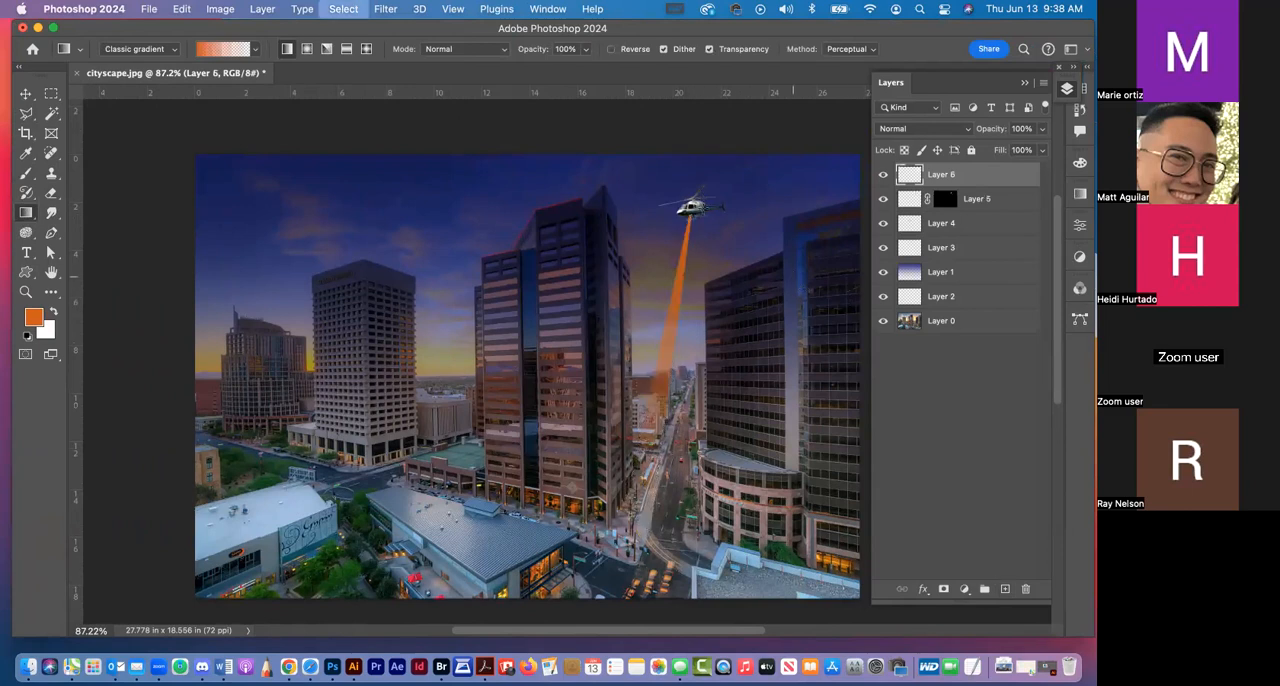
Turn the orange searchlight beam pale with a Hue/Saturation adjustment of Saturation -23 and Lightness +75
key("v")
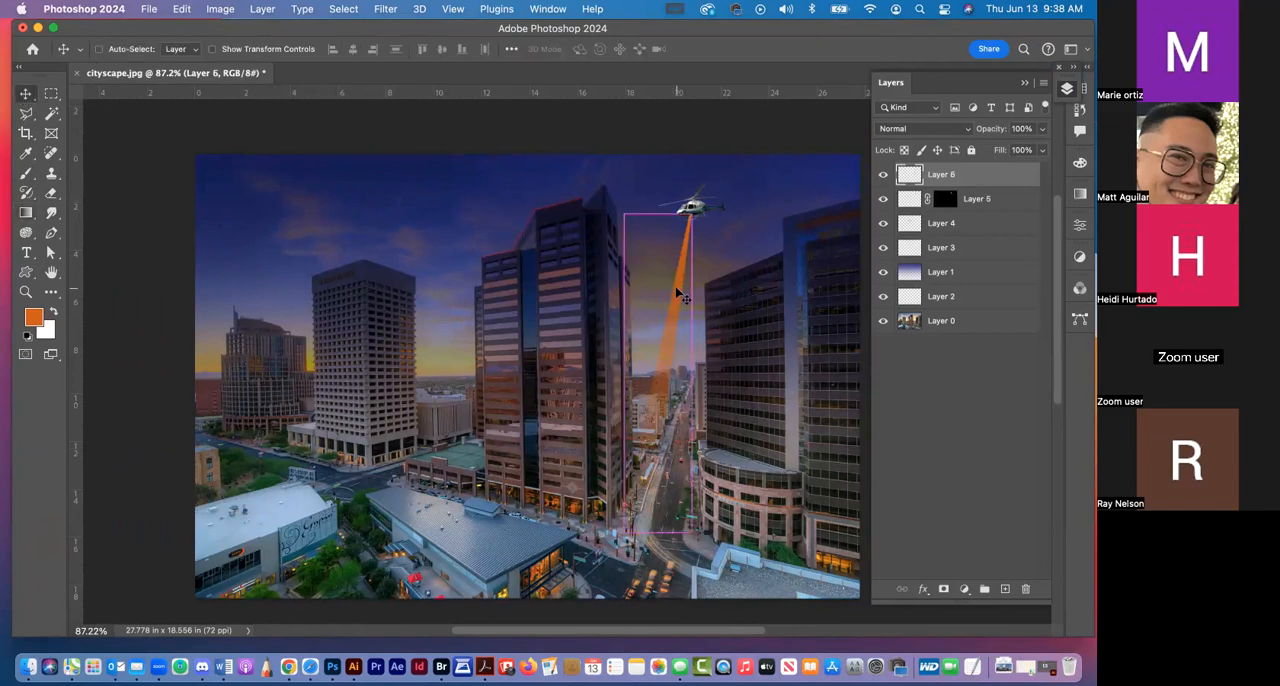
key("super+u")
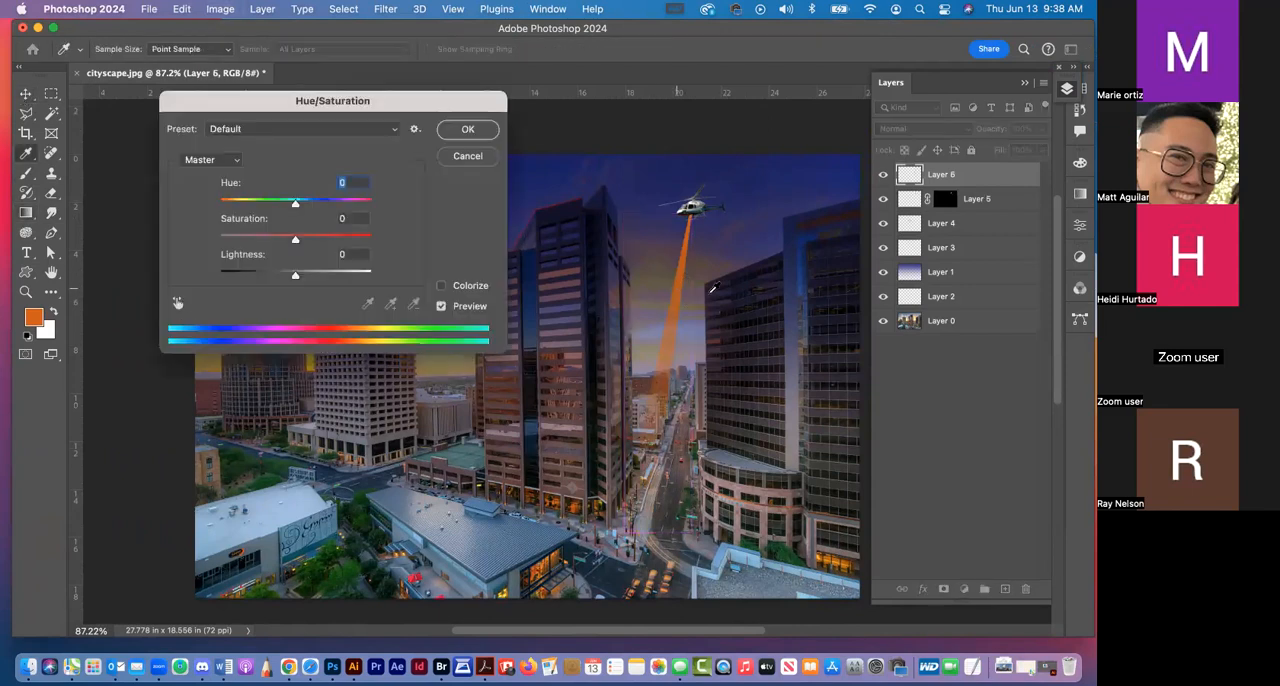
left_click_drag(297, 241, 356, 265)
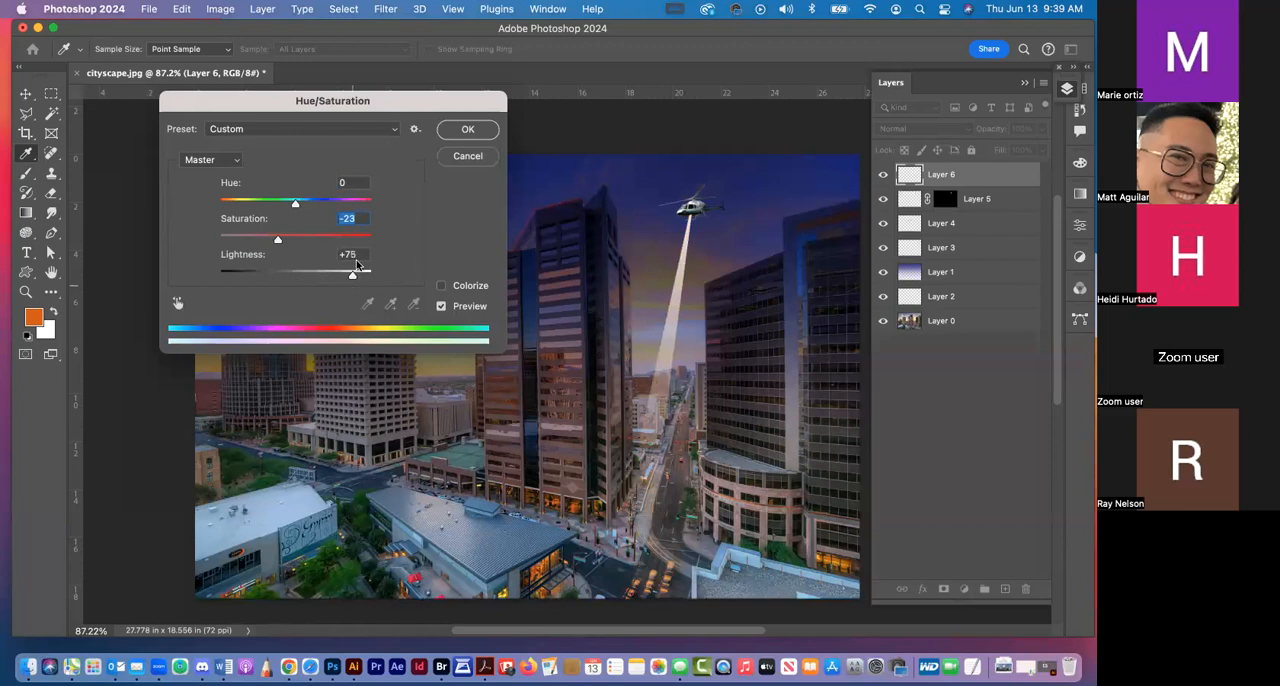
left_click(467, 129)
Soften the searchlight beam on Layer 6 with a Gaussian Blur of 6.0 pixels radius
left_click(397, 8)
left_click(399, 8)
left_click(390, 8)
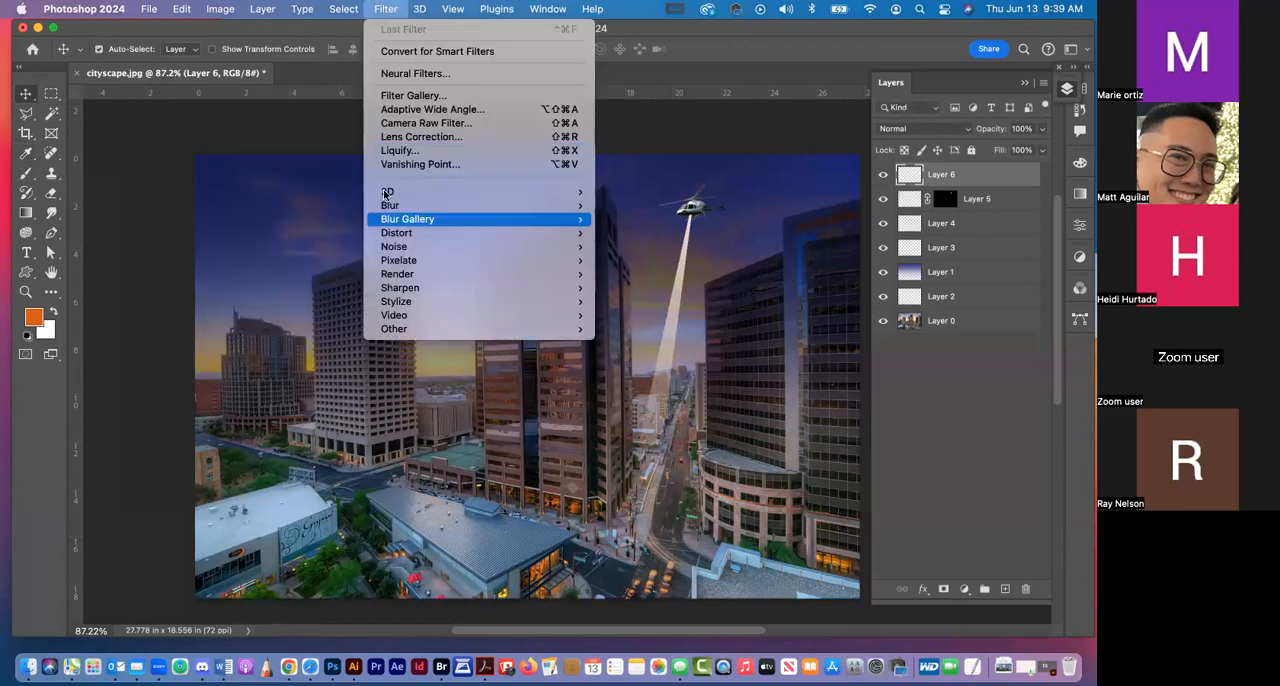
mouse_move(585, 205)
mouse_move(477, 208)
left_click(648, 261)
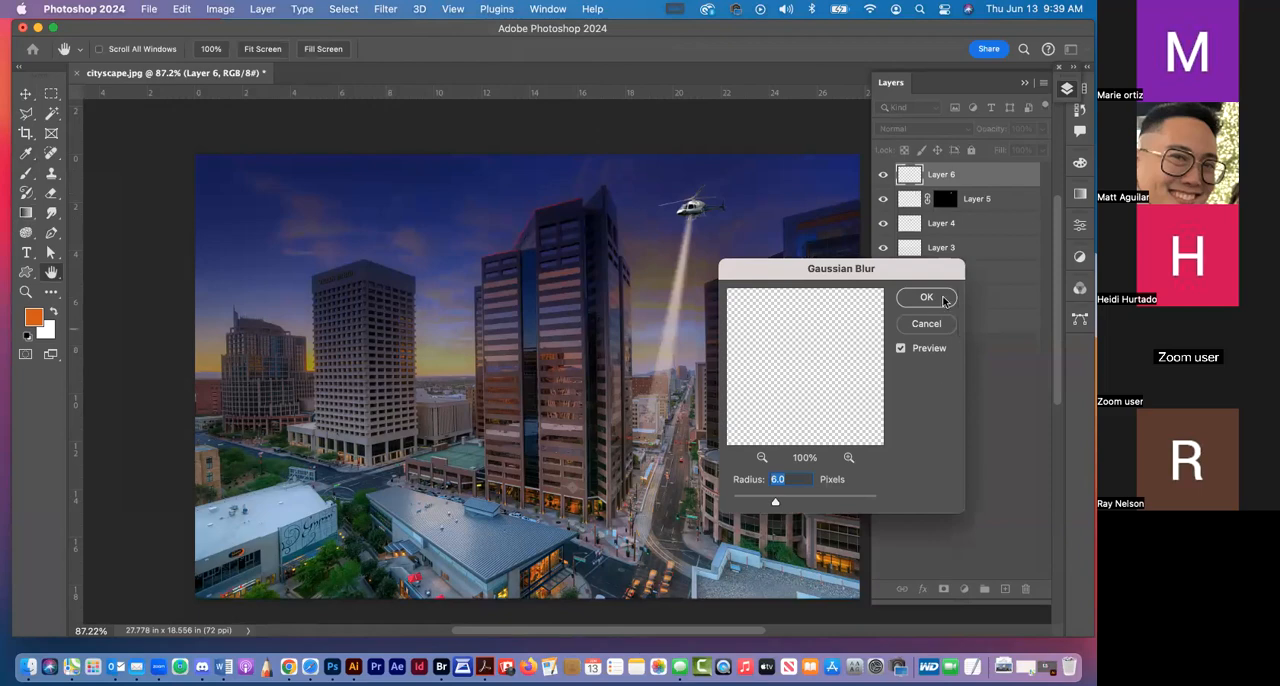
left_click(935, 299)
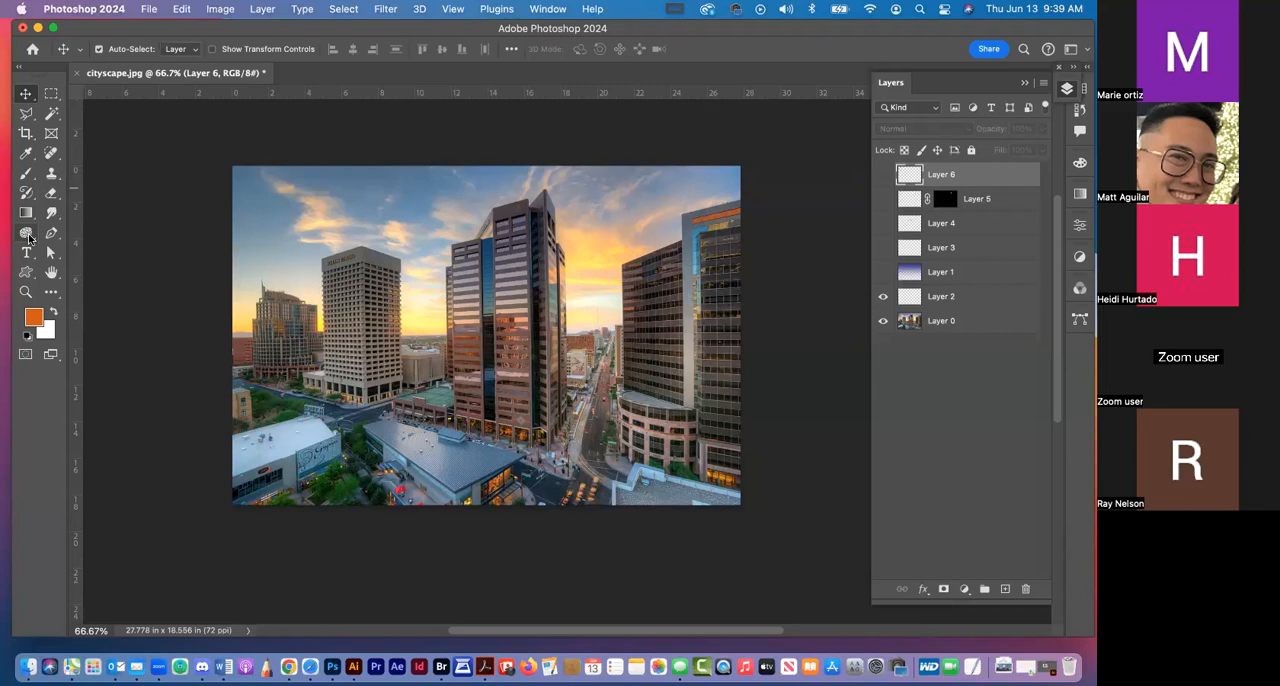
Activate the Sponge tool and check its mode options, choosing Saturate
left_click(27, 233)
left_click(239, 56)
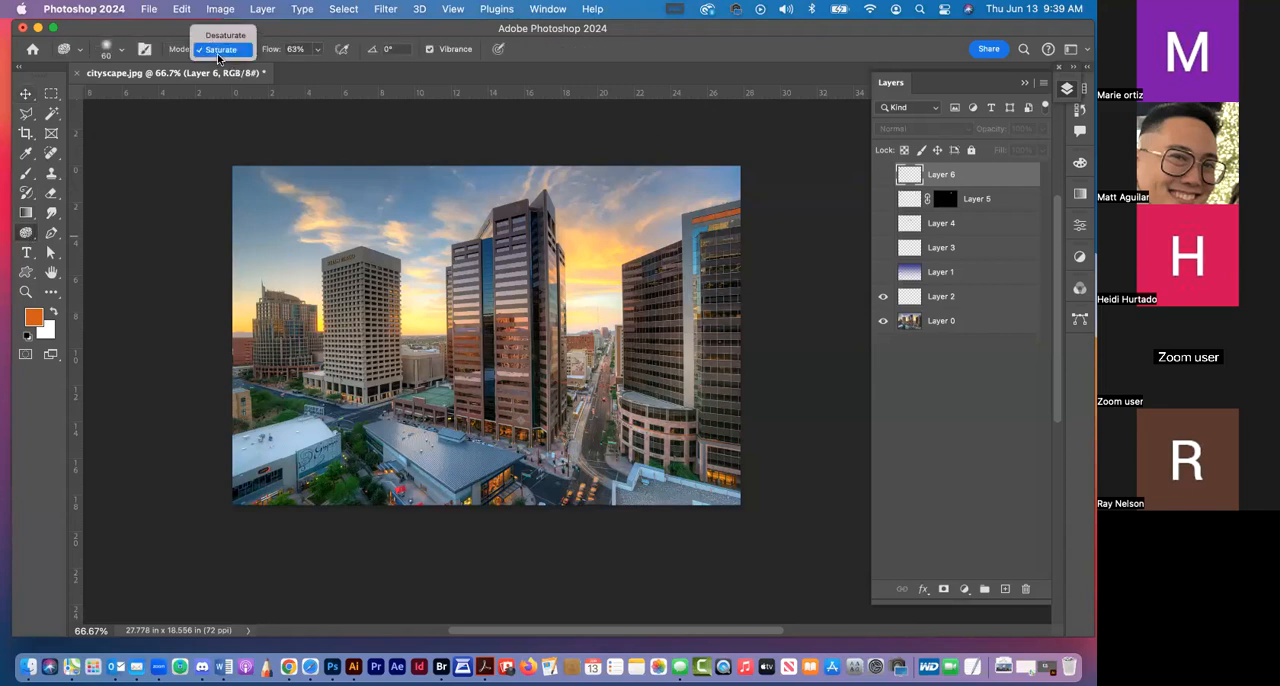
left_click(222, 49)
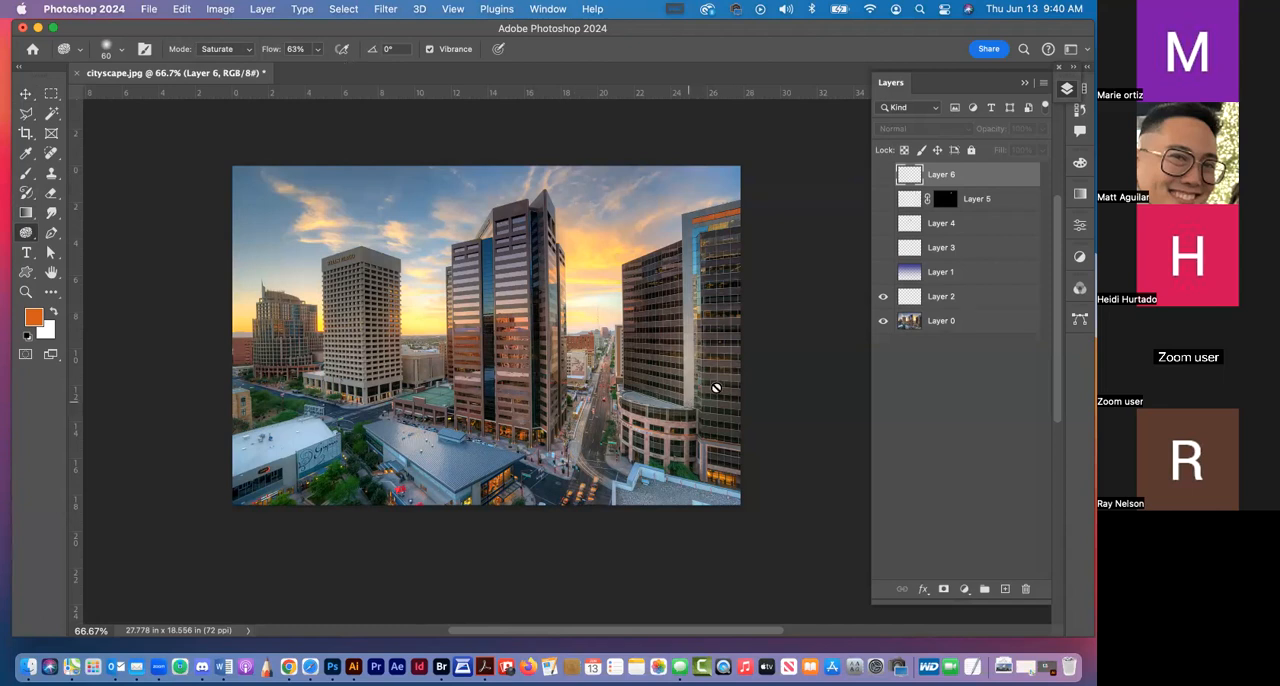
Return to the Move tool and review the available image colour modes and bit depths without changing them
left_click(26, 94)
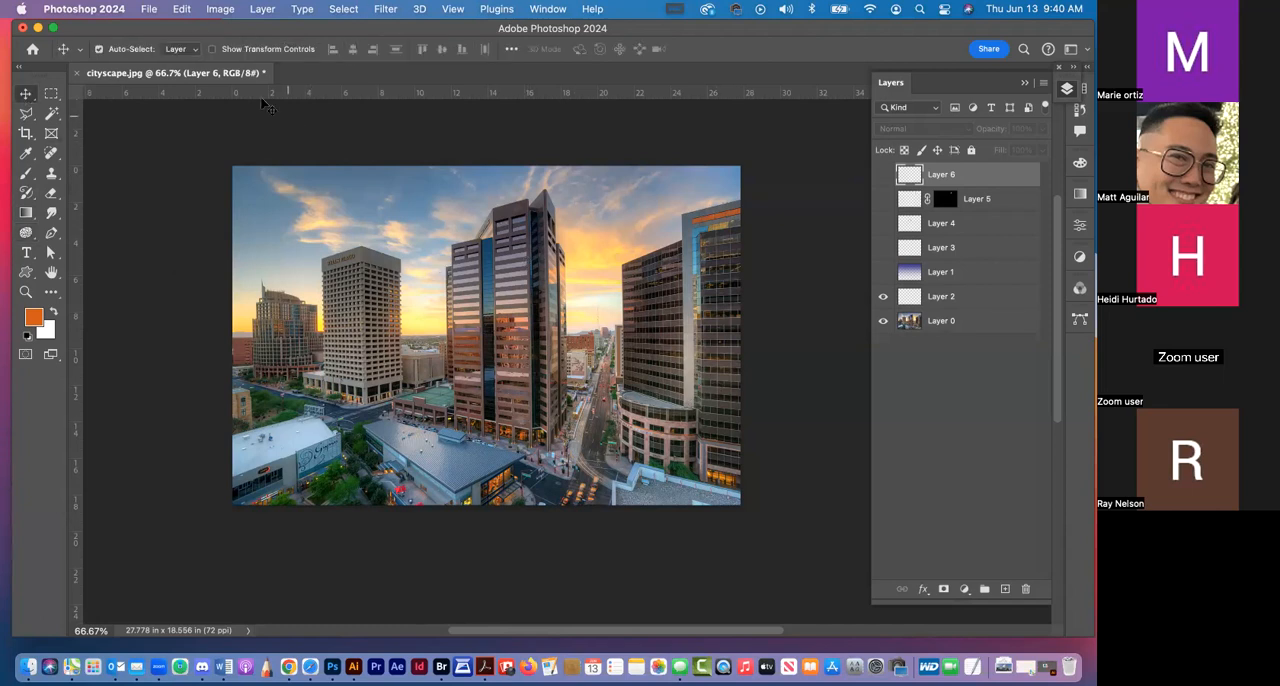
left_click(221, 10)
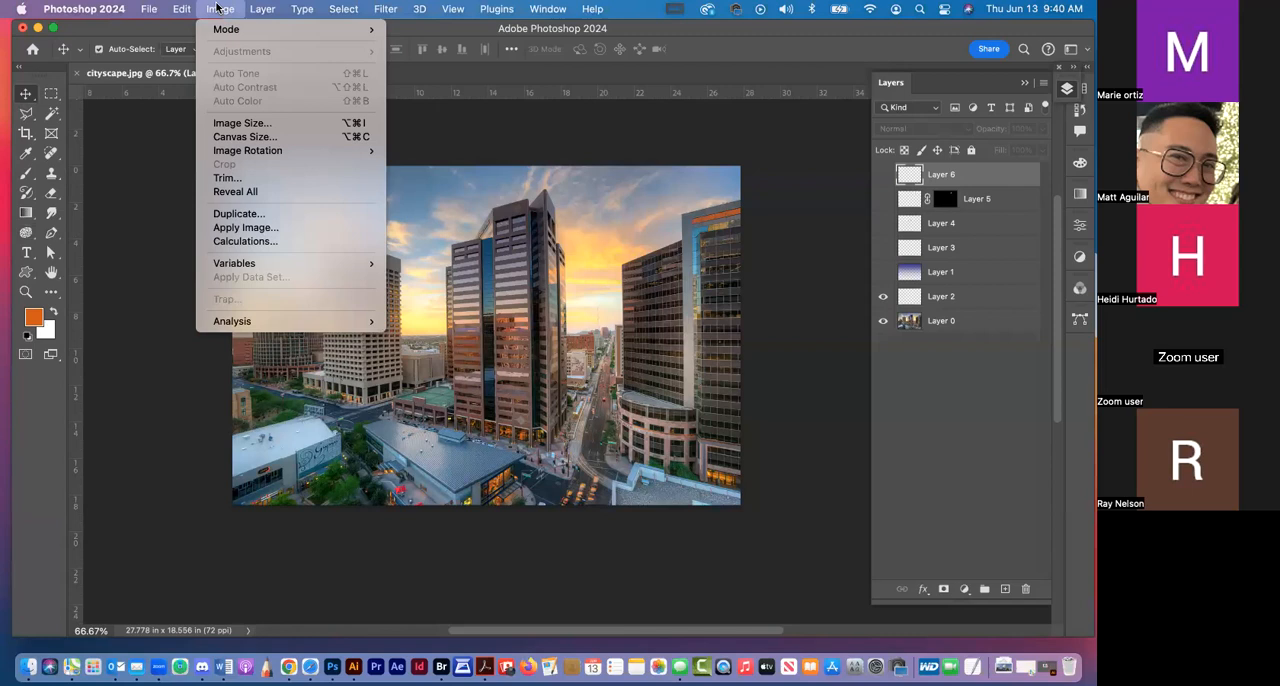
mouse_move(227, 29)
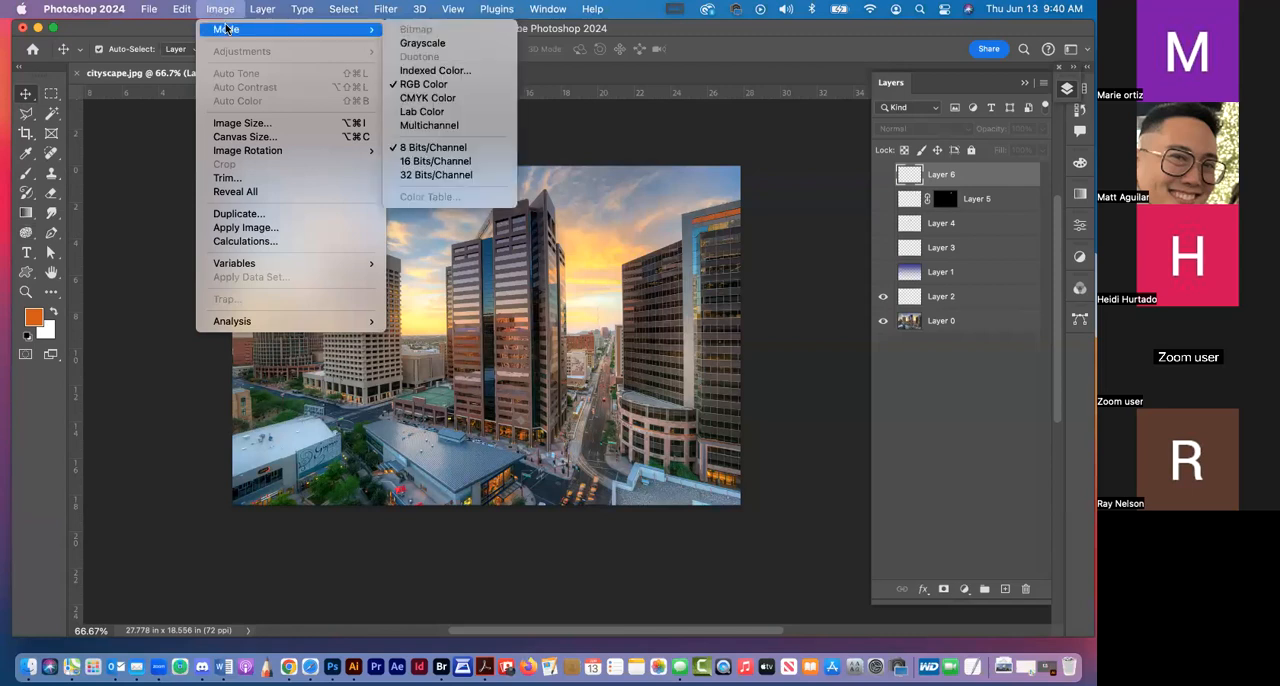
mouse_move(268, 13)
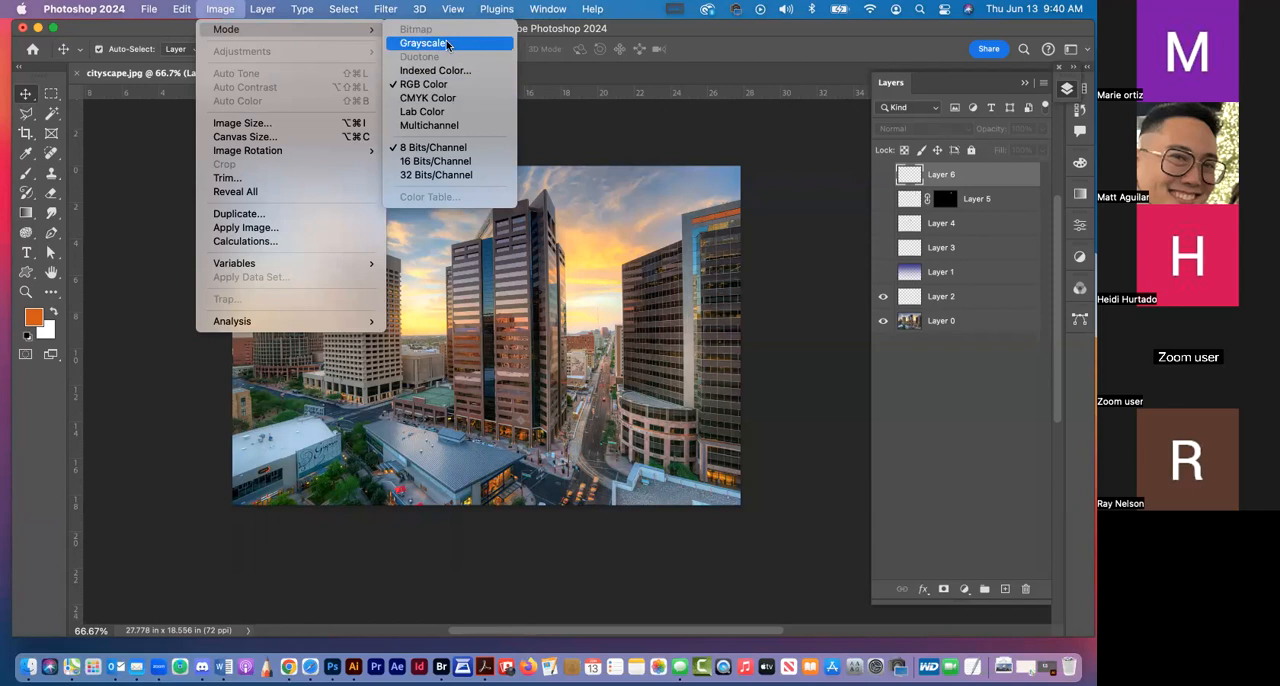
left_click(647, 37)
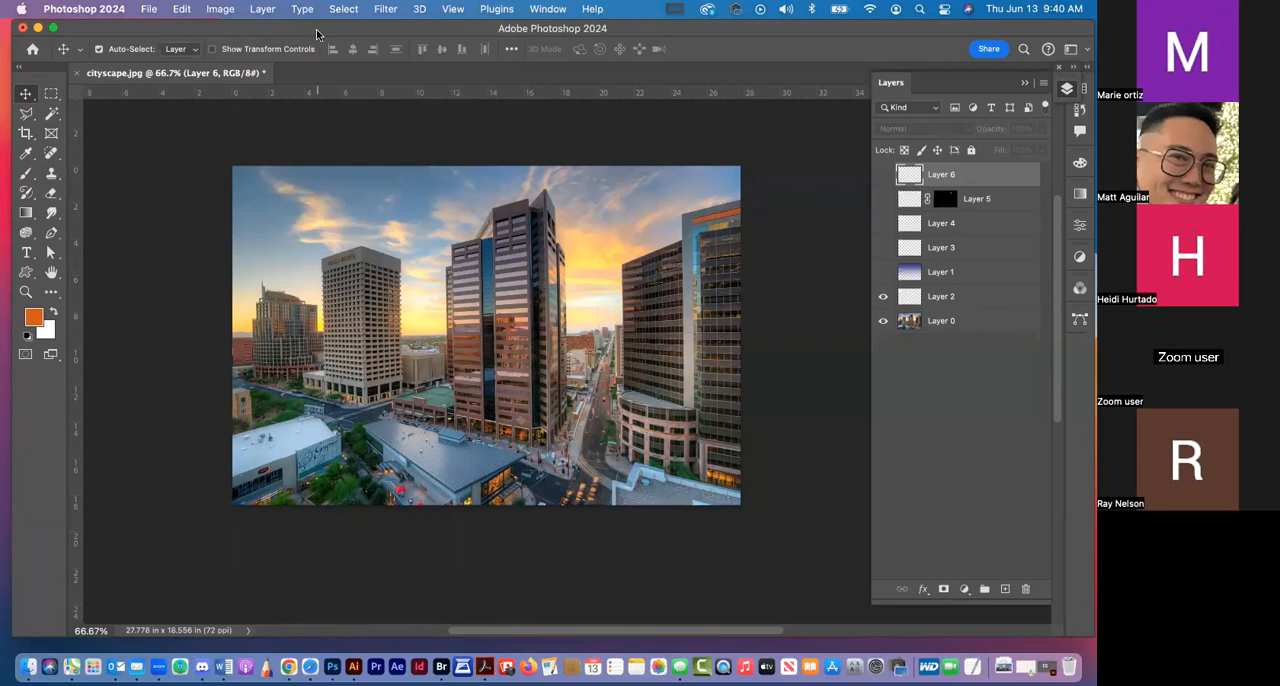
left_click(221, 9)
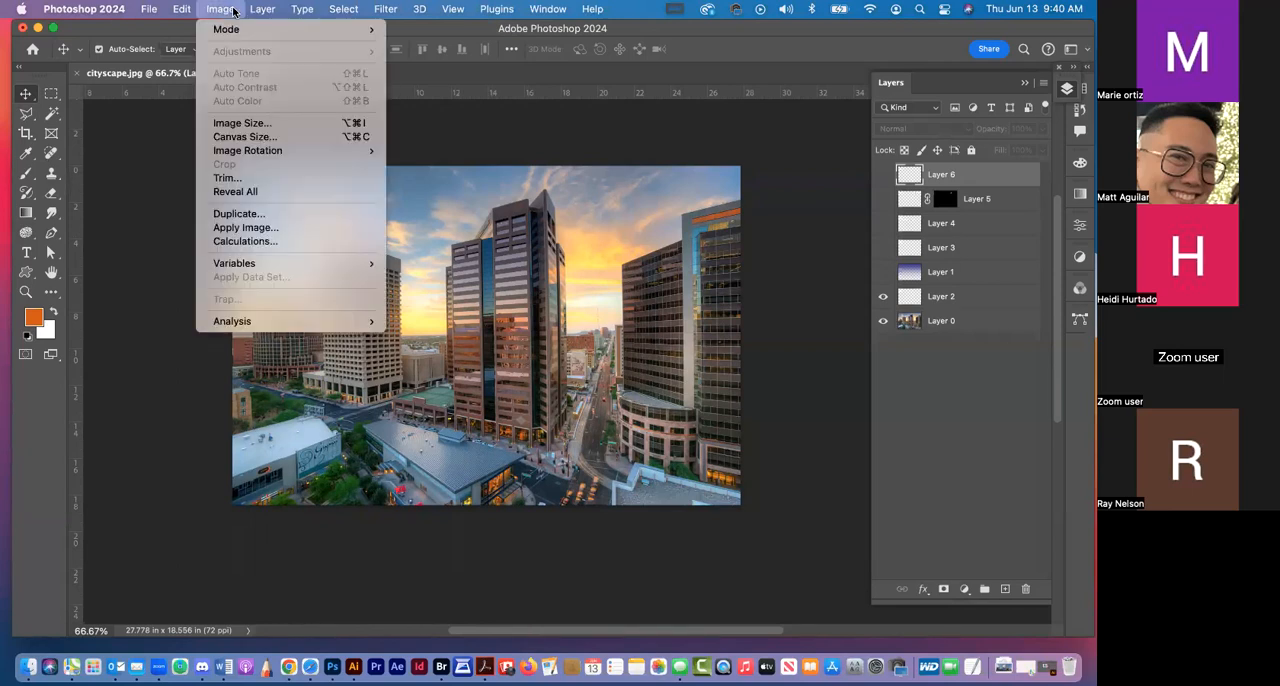
left_click(233, 10)
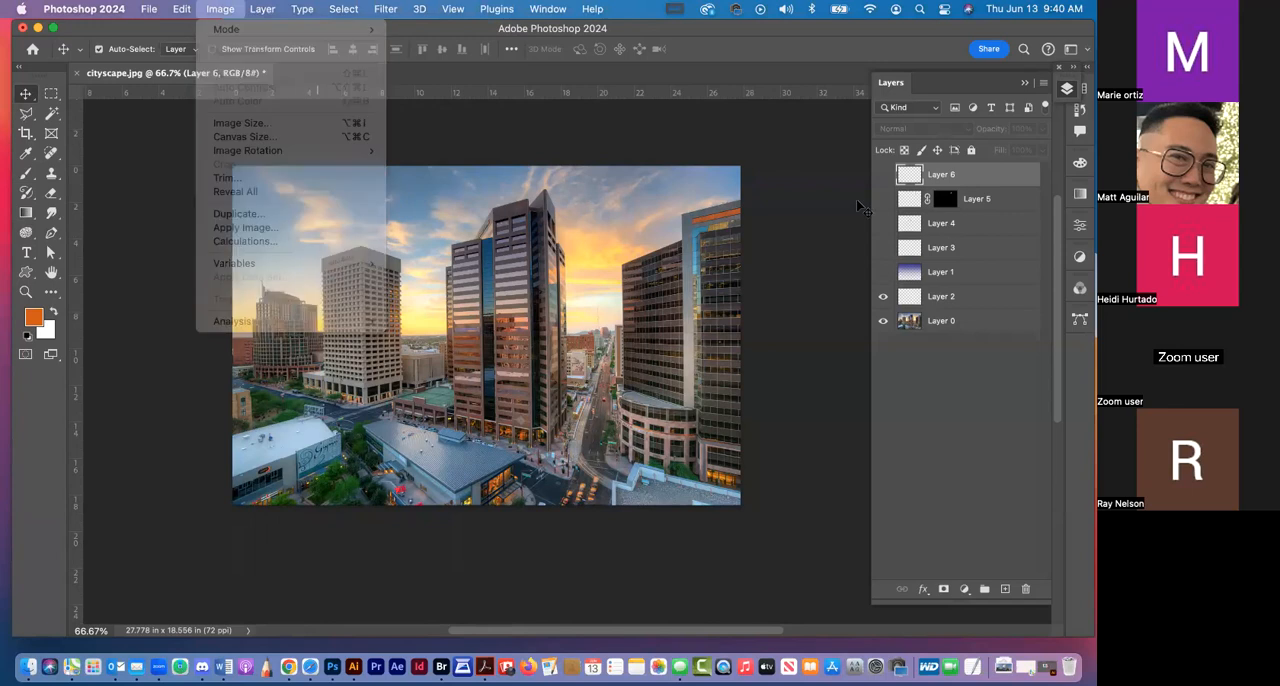
Apply Auto Color to the cityscape photo on Layer 0
left_click(947, 304)
left_click(947, 322)
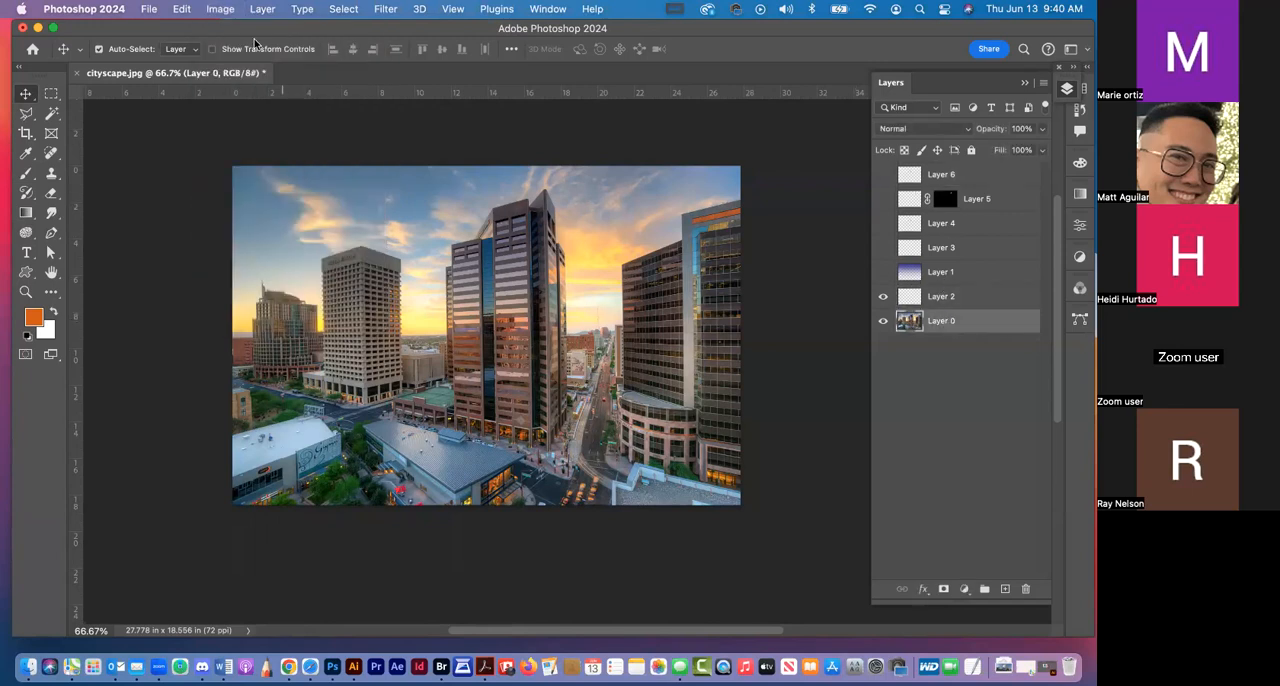
left_click(212, 9)
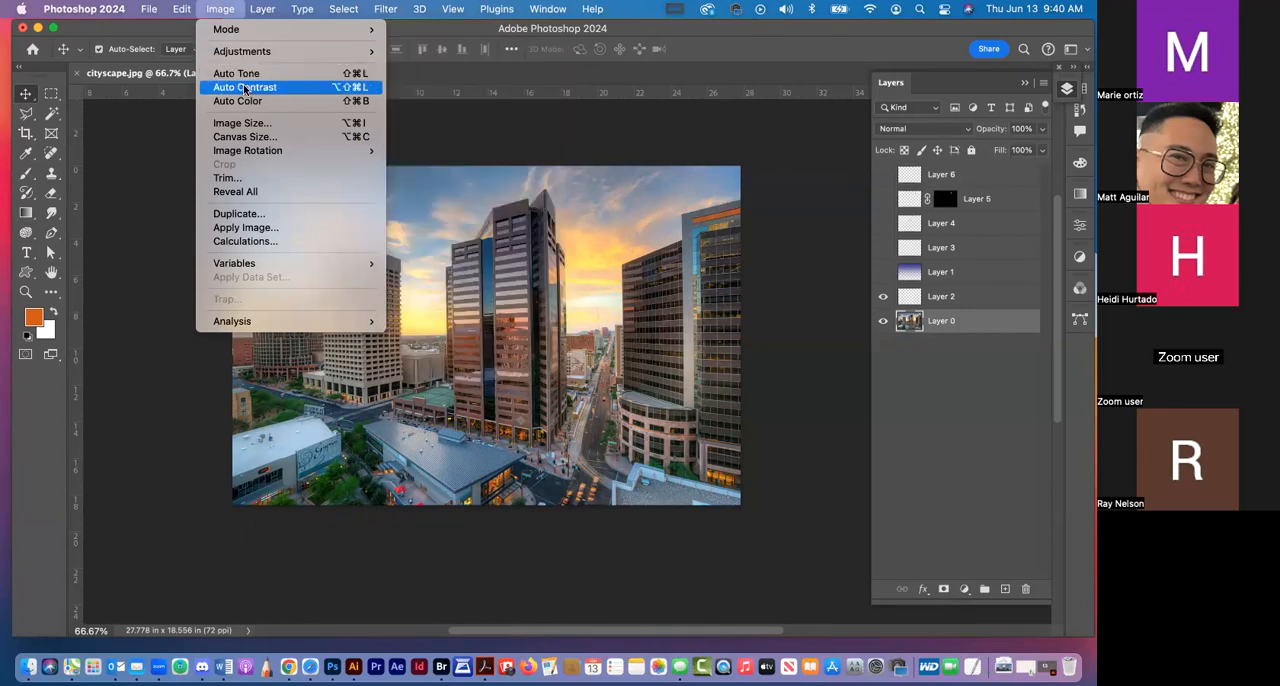
left_click(249, 103)
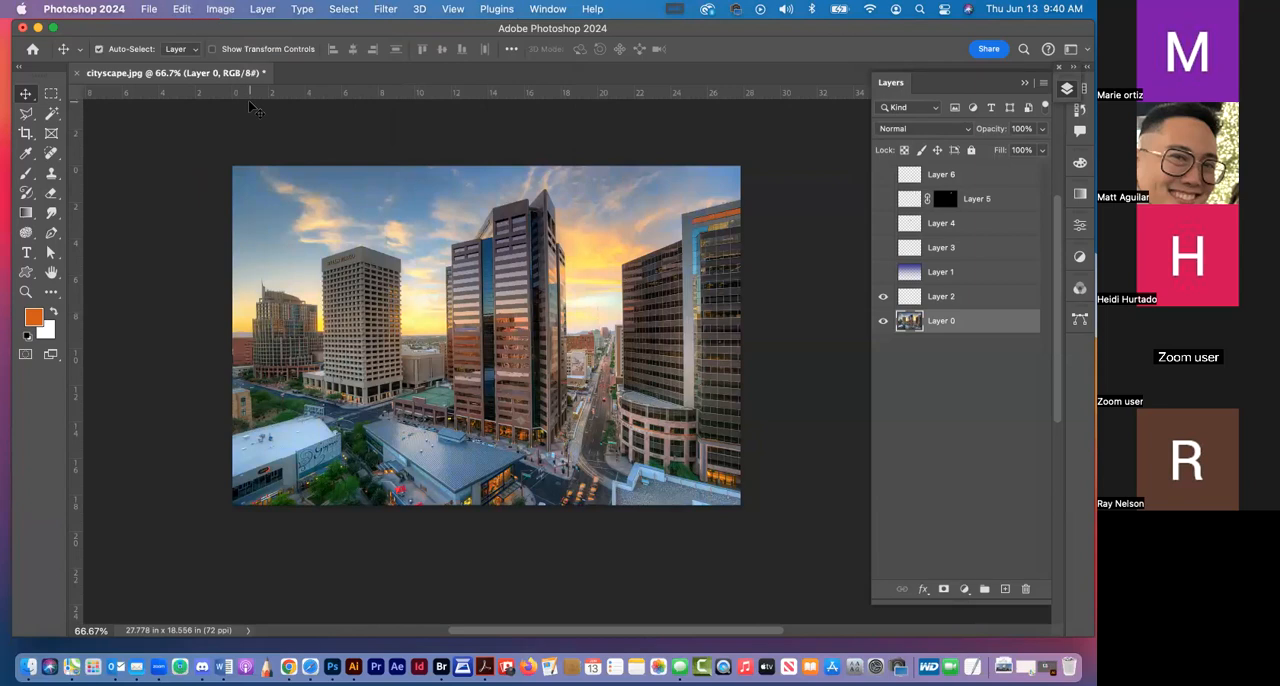
Try a Brightness/Contrast adjustment on the cityscape photo and cancel it
left_click(220, 9)
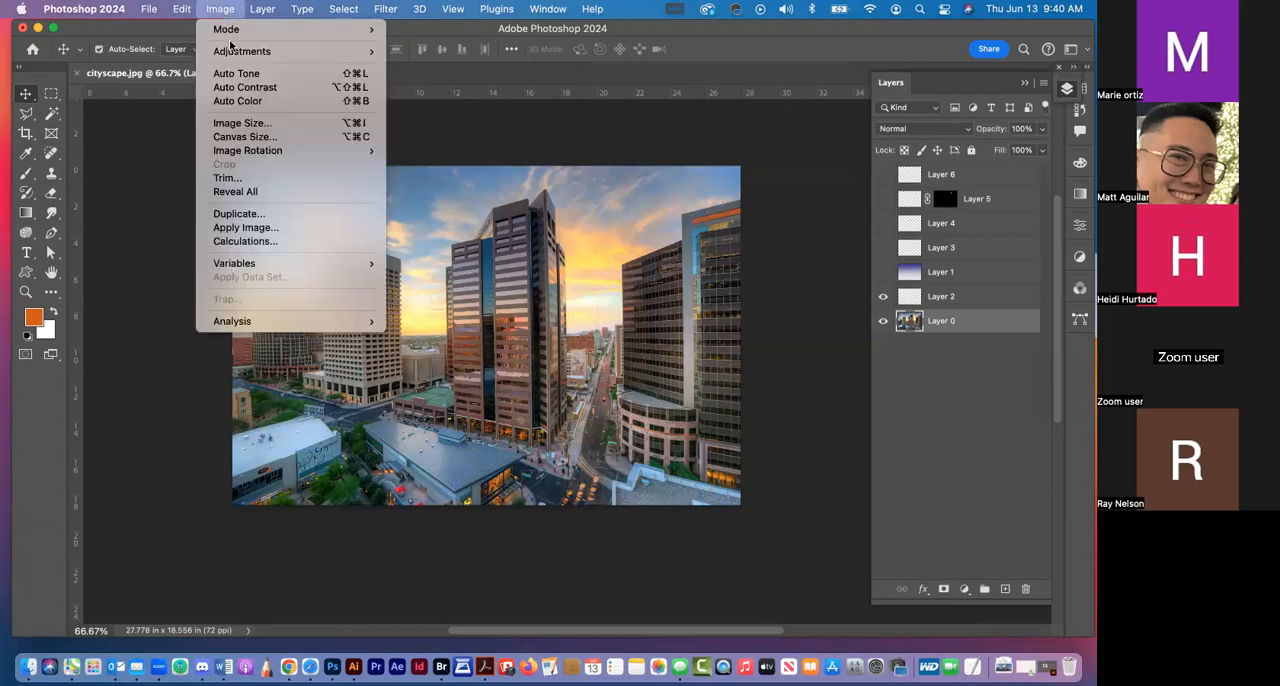
mouse_move(232, 57)
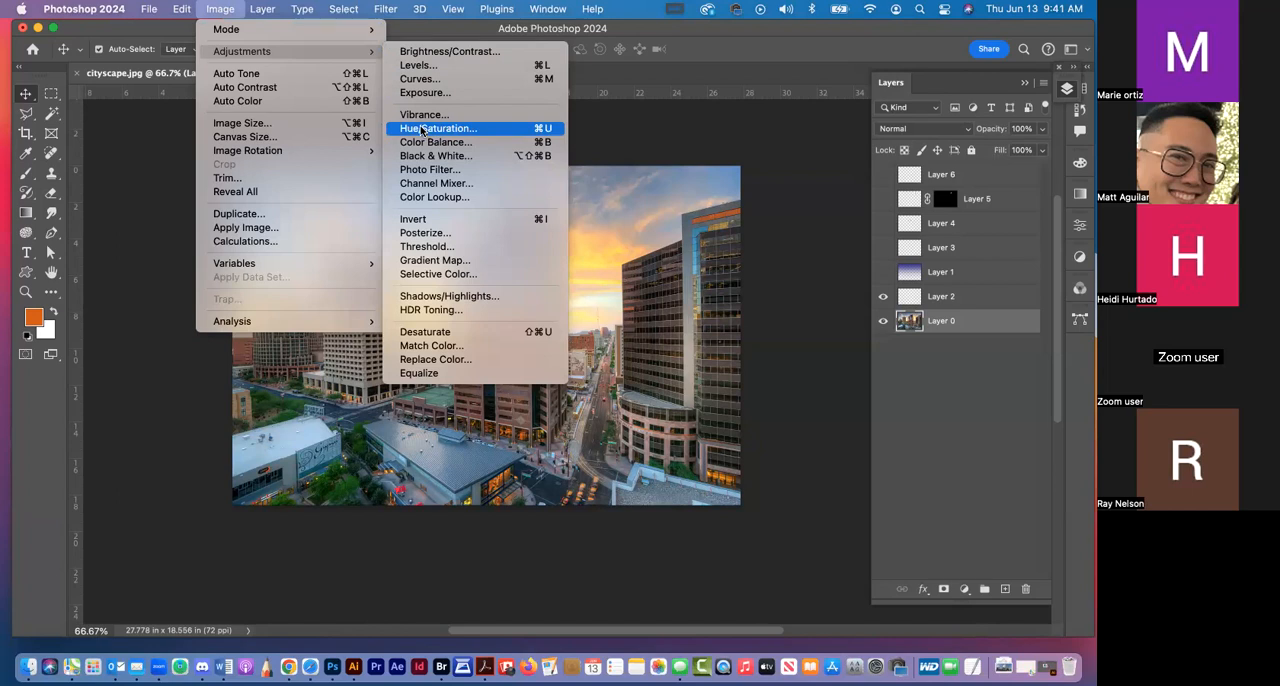
left_click(437, 53)
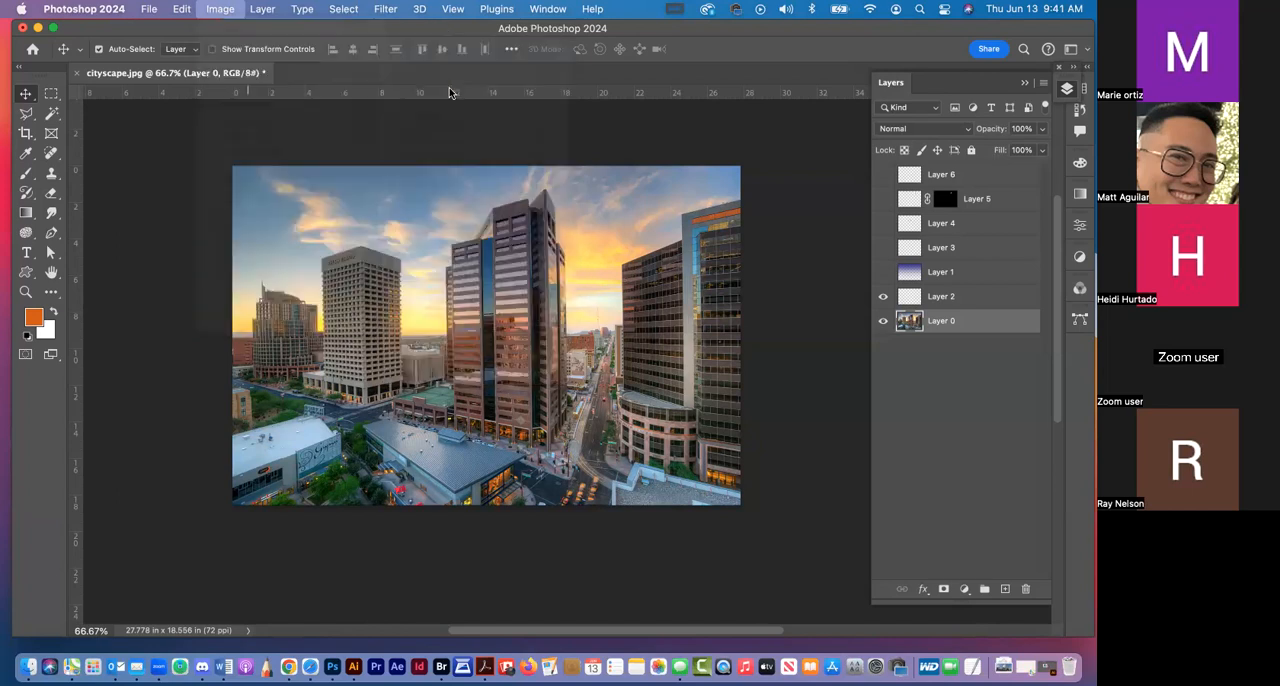
left_click_drag(877, 357, 874, 390)
type("0")
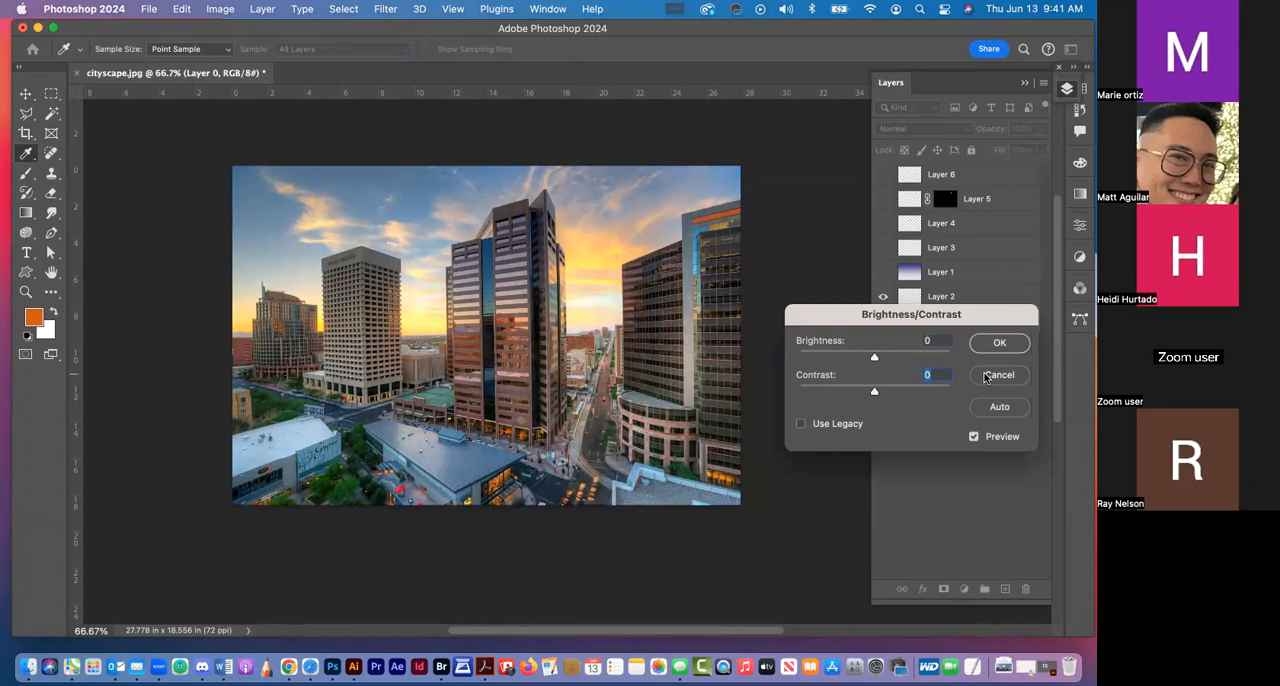
left_click(986, 376)
key("v")
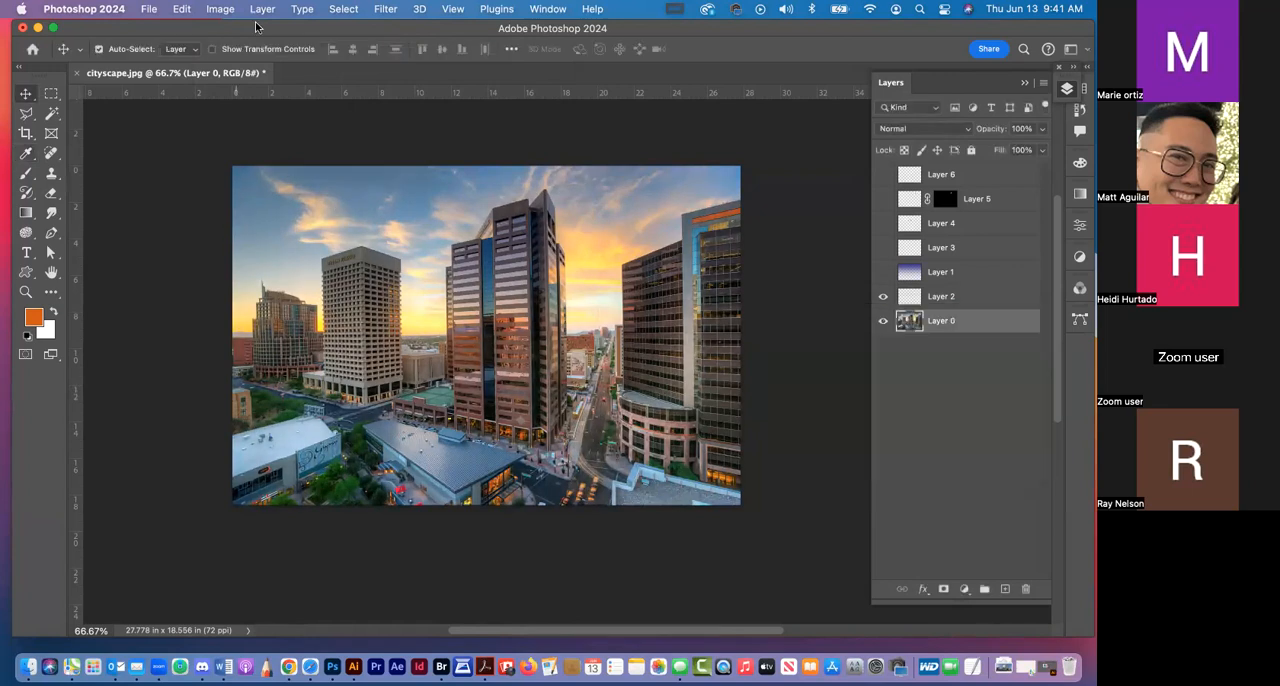
Try a Levels adjustment on the cityscape photo with midtones 0.88 and white input 248, and cancel it
left_click(224, 10)
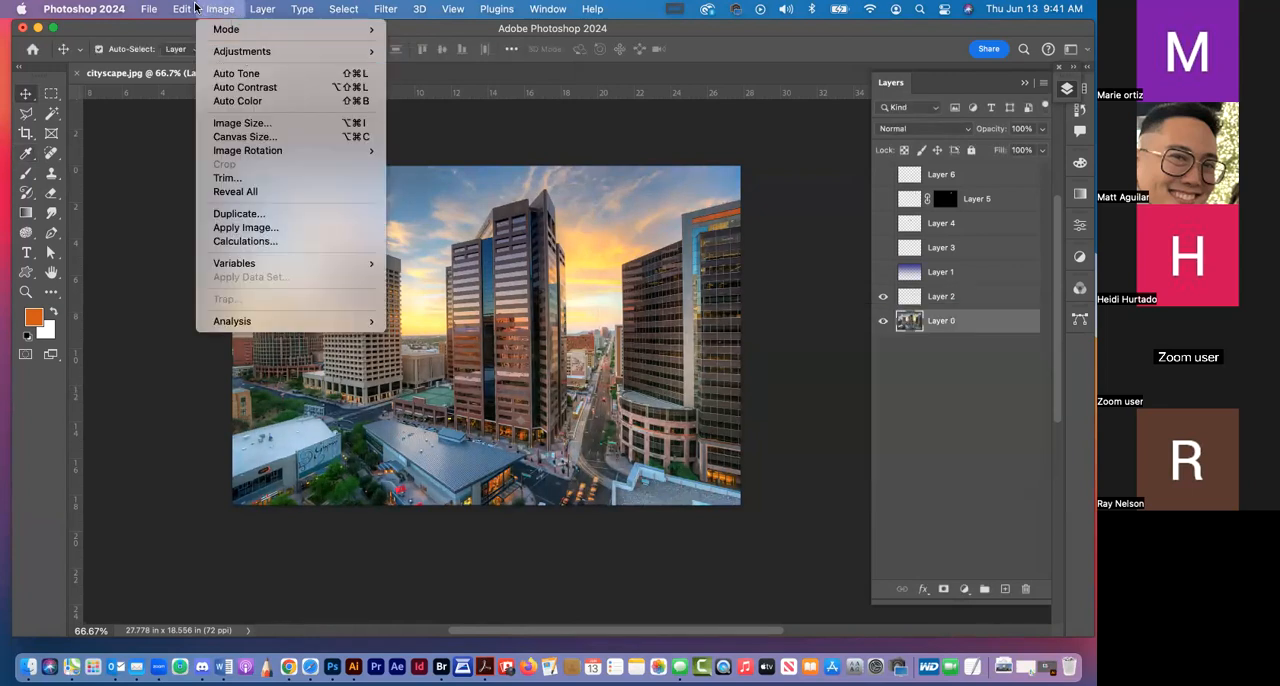
left_click(215, 9)
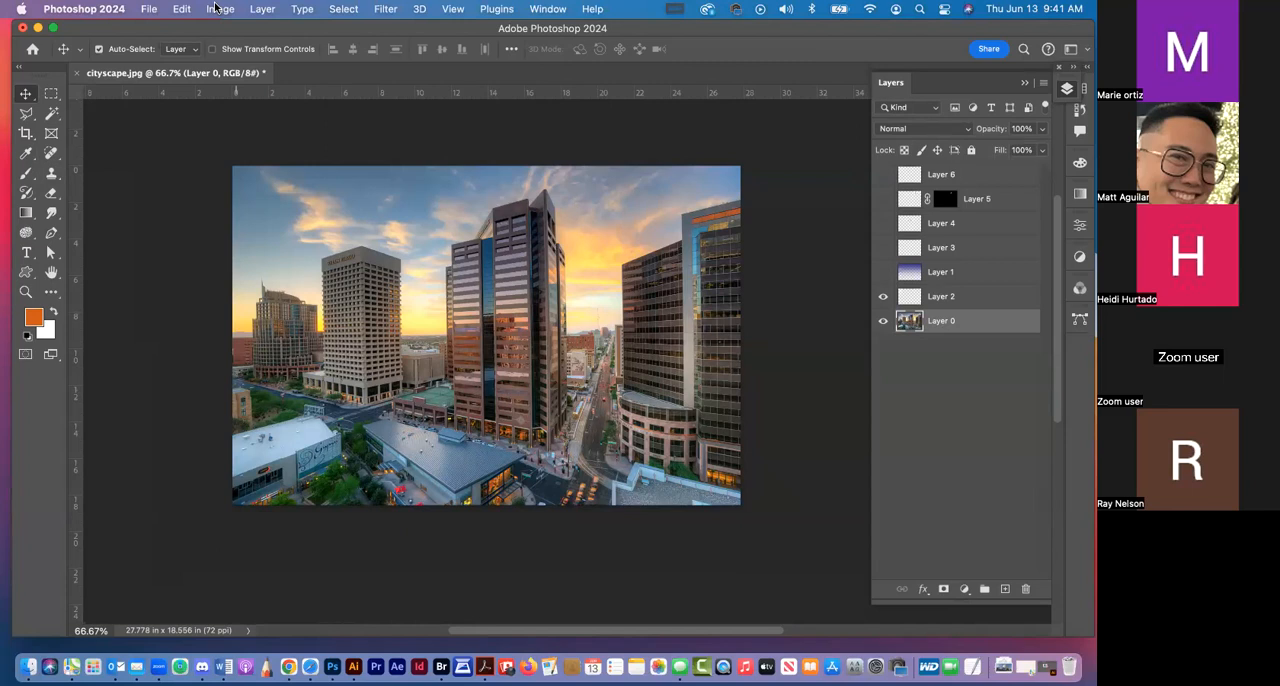
left_click(207, 8)
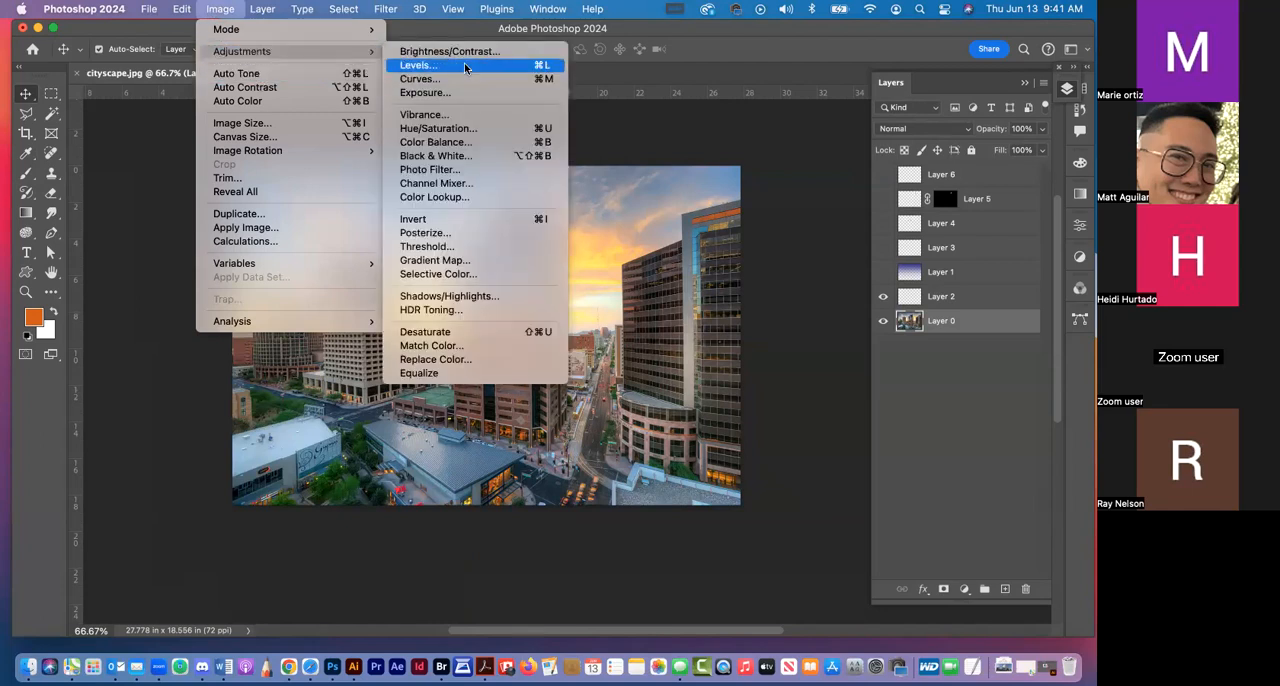
left_click(465, 67)
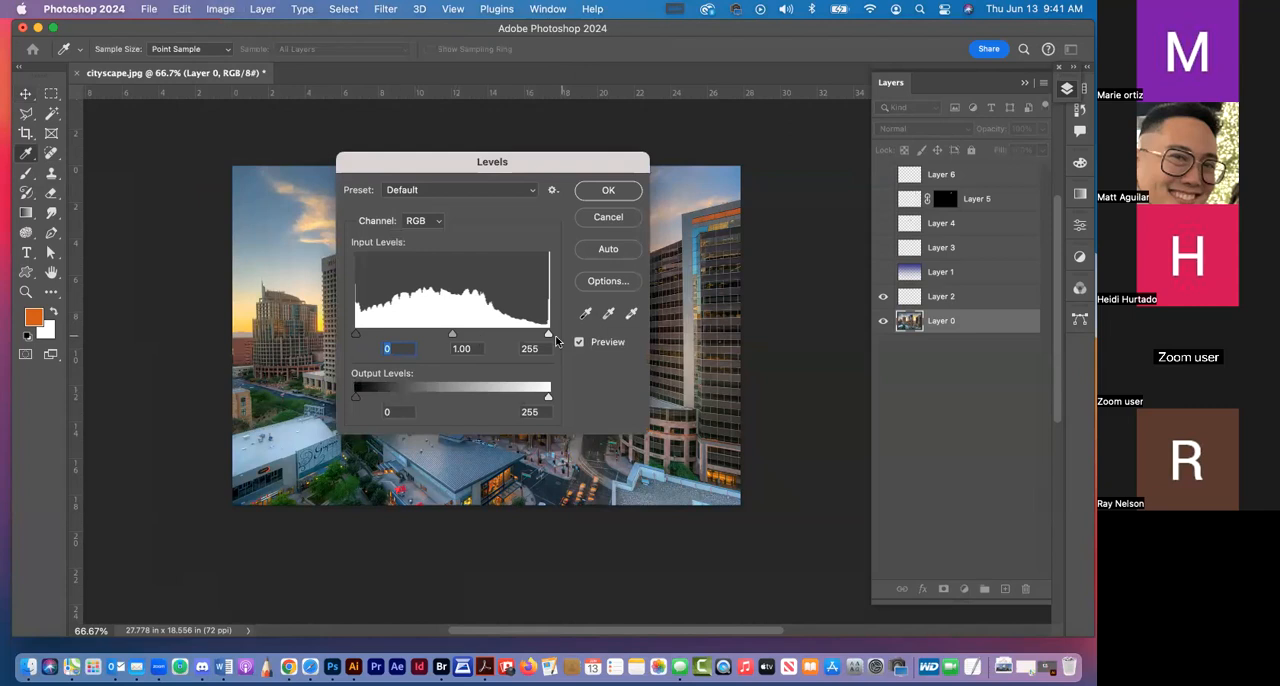
left_click_drag(570, 167, 1021, 222)
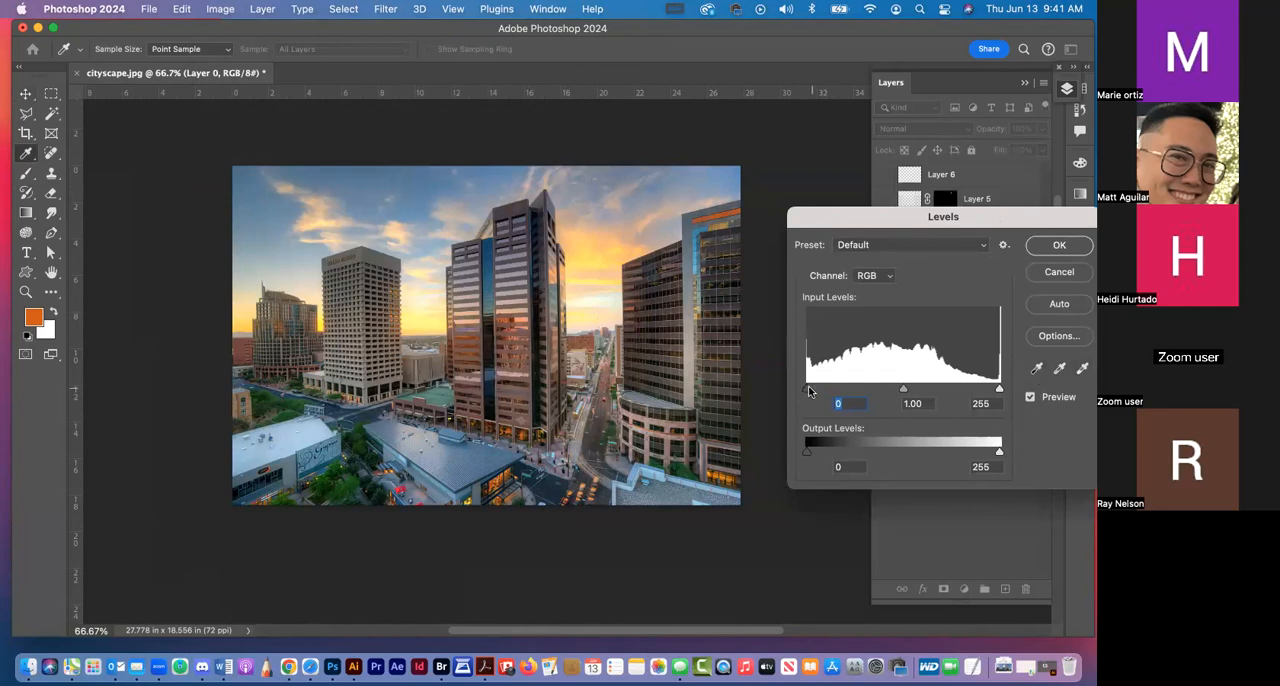
mouse_move(807, 388)
left_mouse_down()
mouse_move(851, 388)
mouse_move(798, 386)
left_mouse_up()
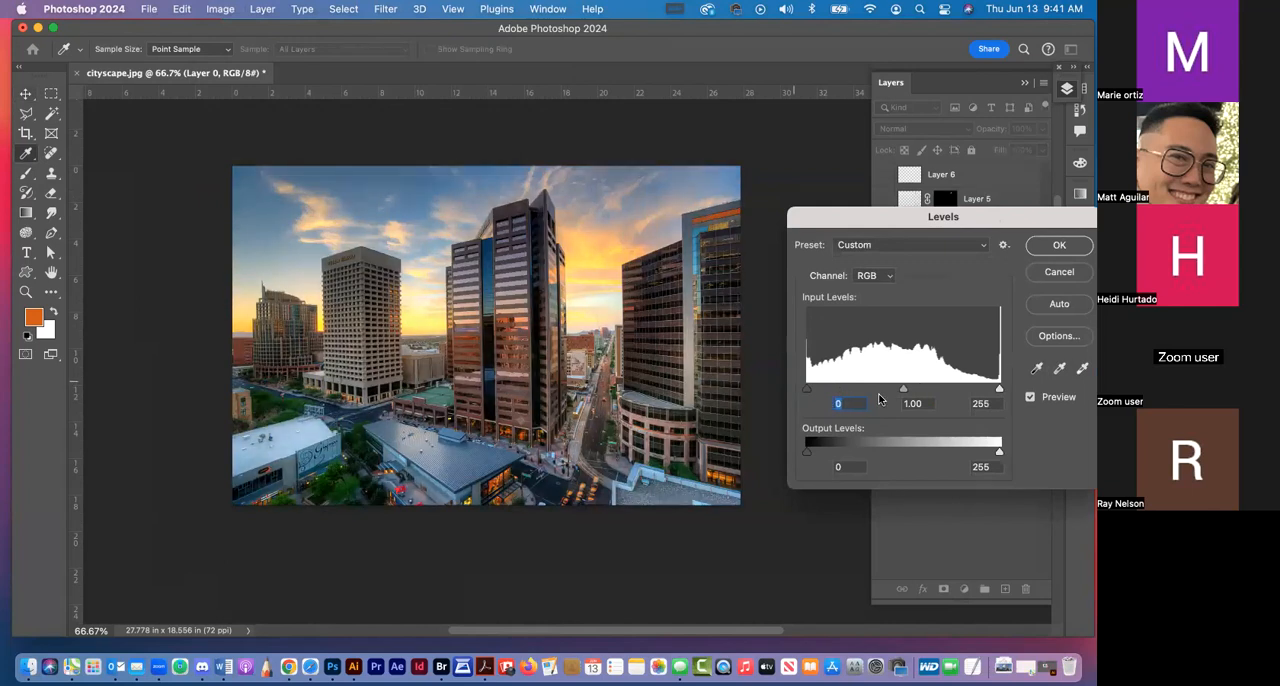
left_click_drag(904, 389, 910, 388)
key("Tab")
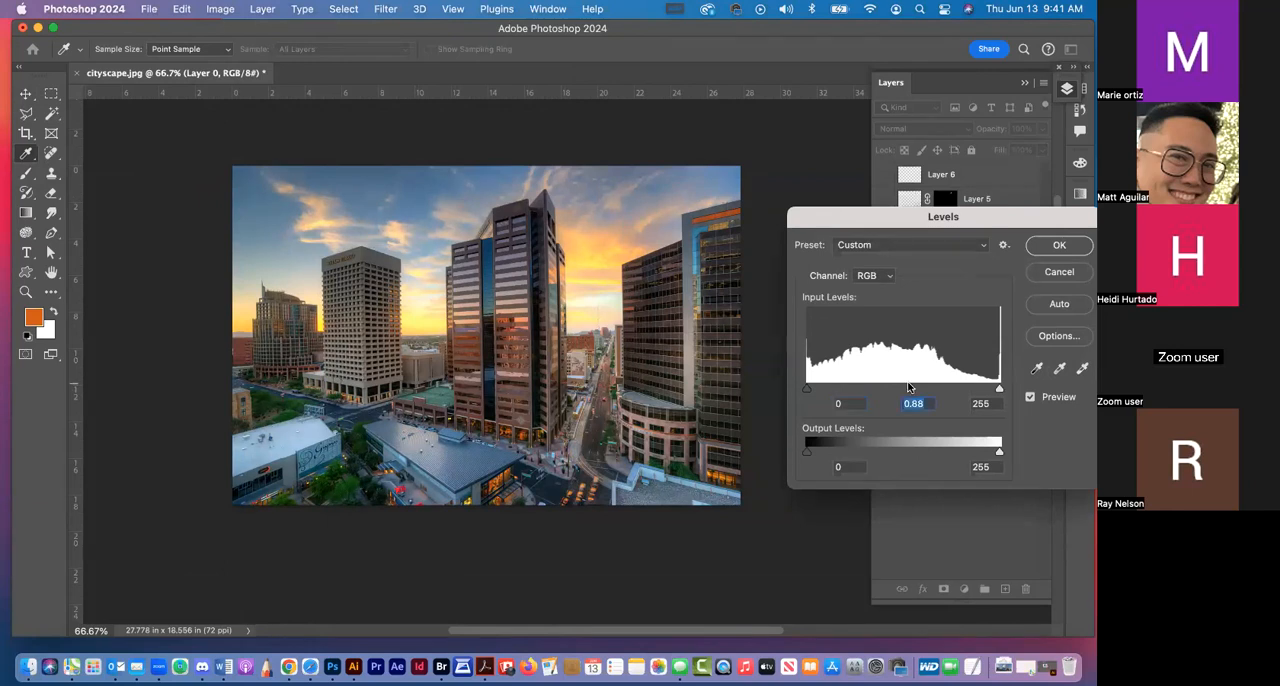
mouse_move(993, 391)
left_mouse_down()
mouse_move(955, 397)
mouse_move(994, 389)
left_mouse_up()
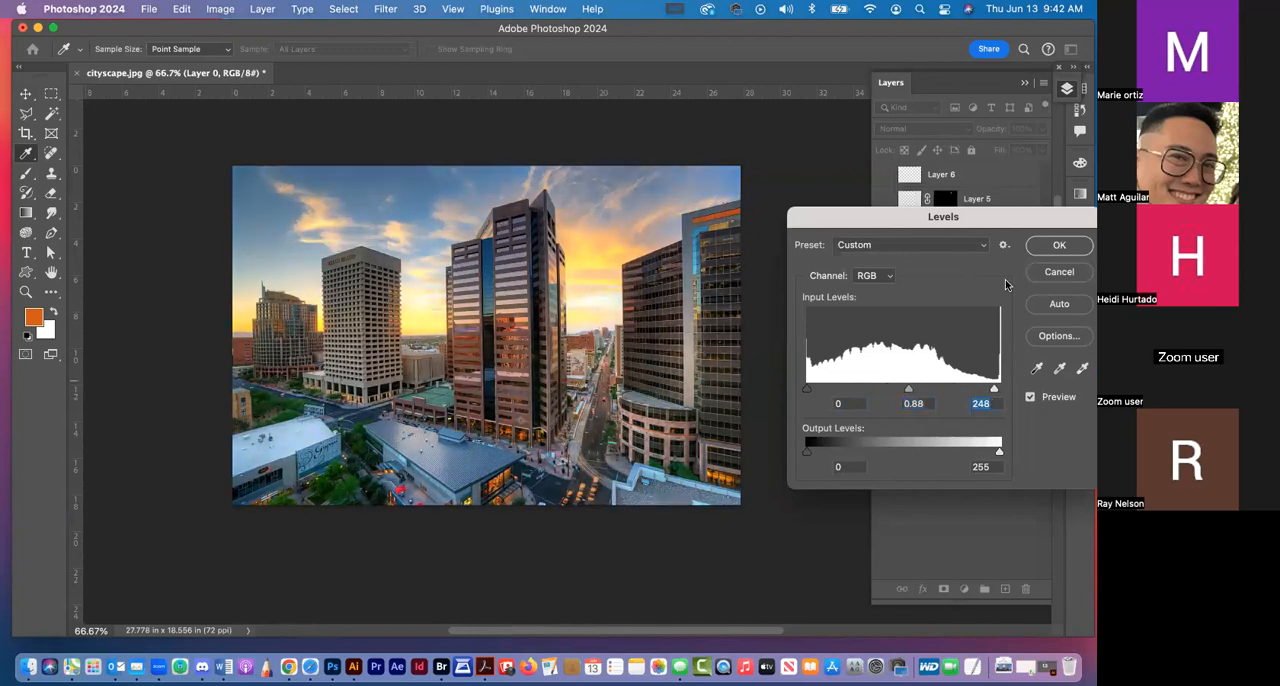
left_click(1059, 272)
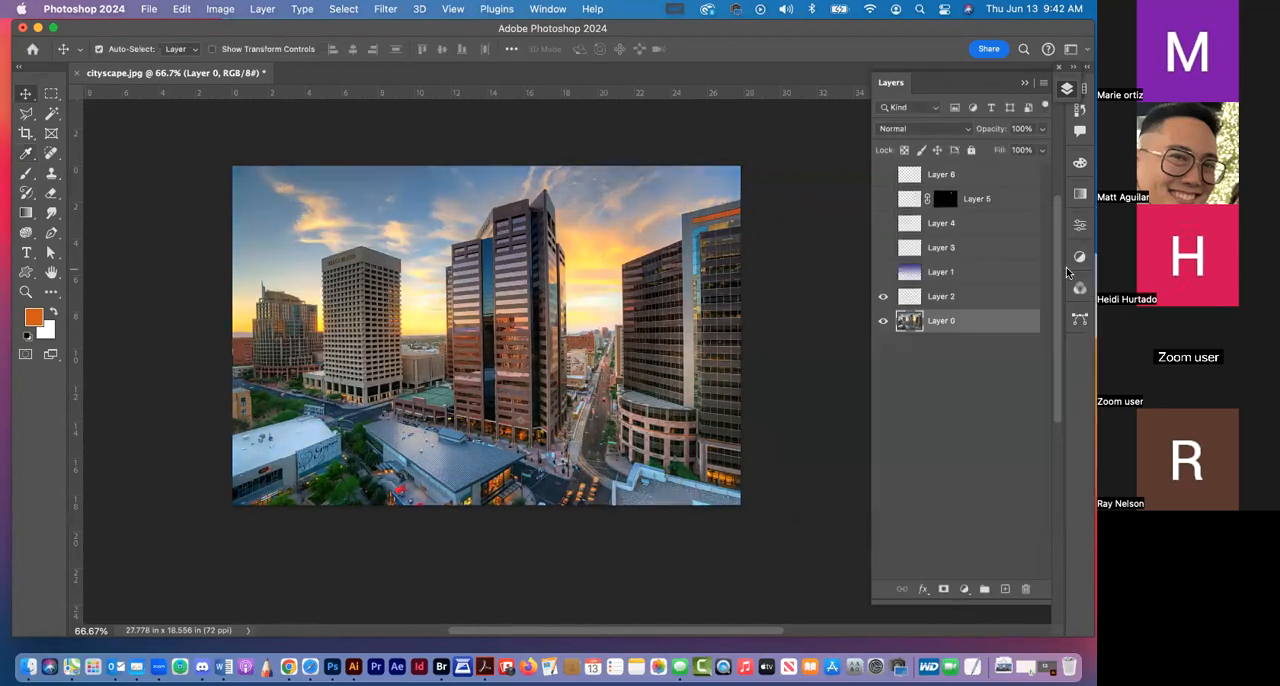
Start a Hue/Saturation adjustment on the cityscape photo, try shifting the hue, and undo the shift
left_click(214, 9)
mouse_move(222, 51)
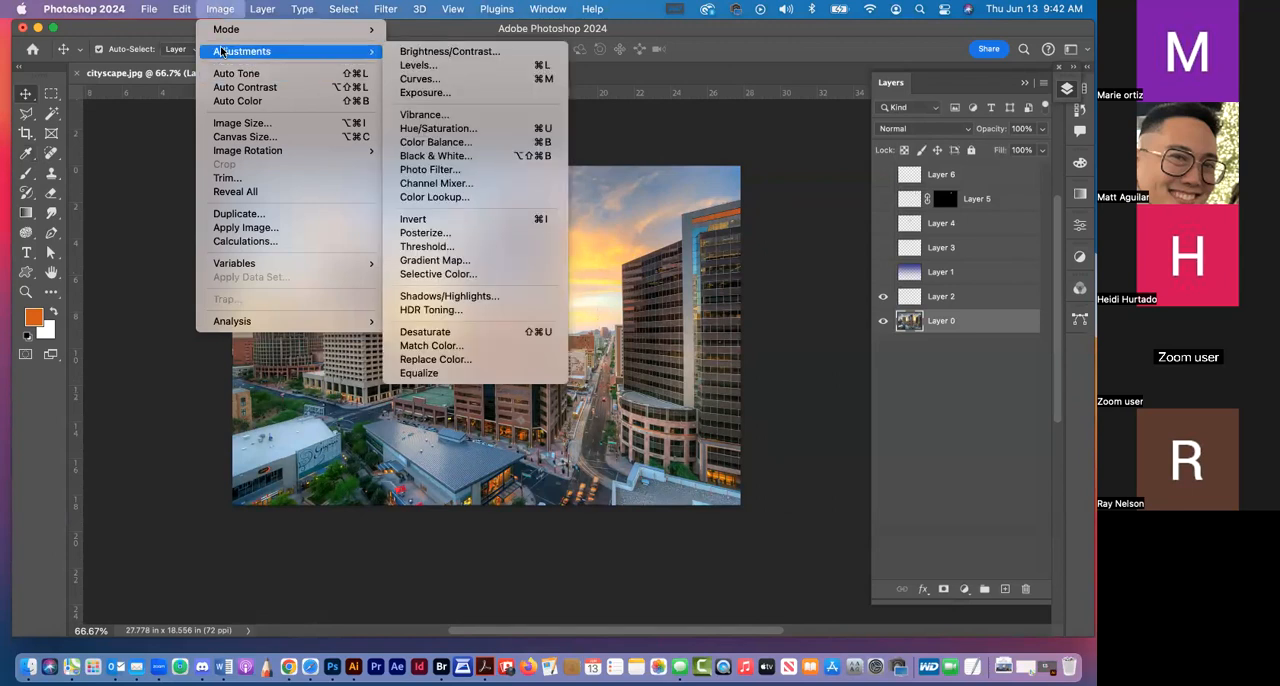
left_click(491, 129)
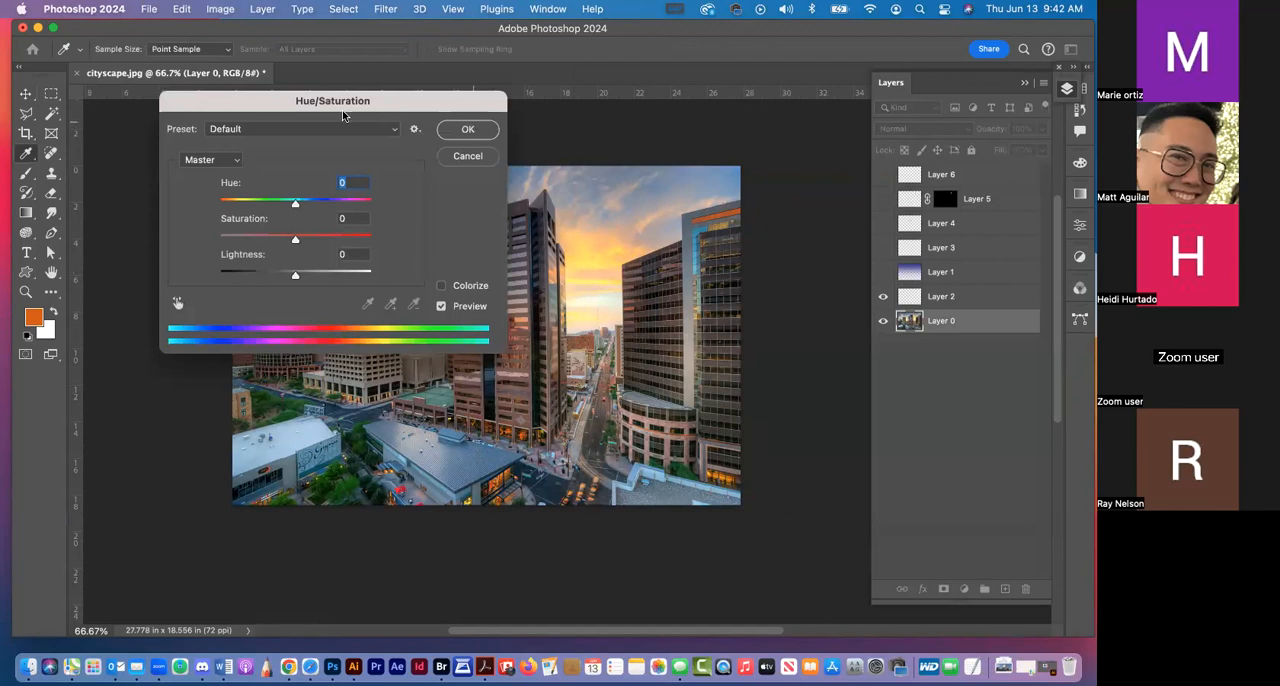
left_click_drag(256, 103, 840, 222)
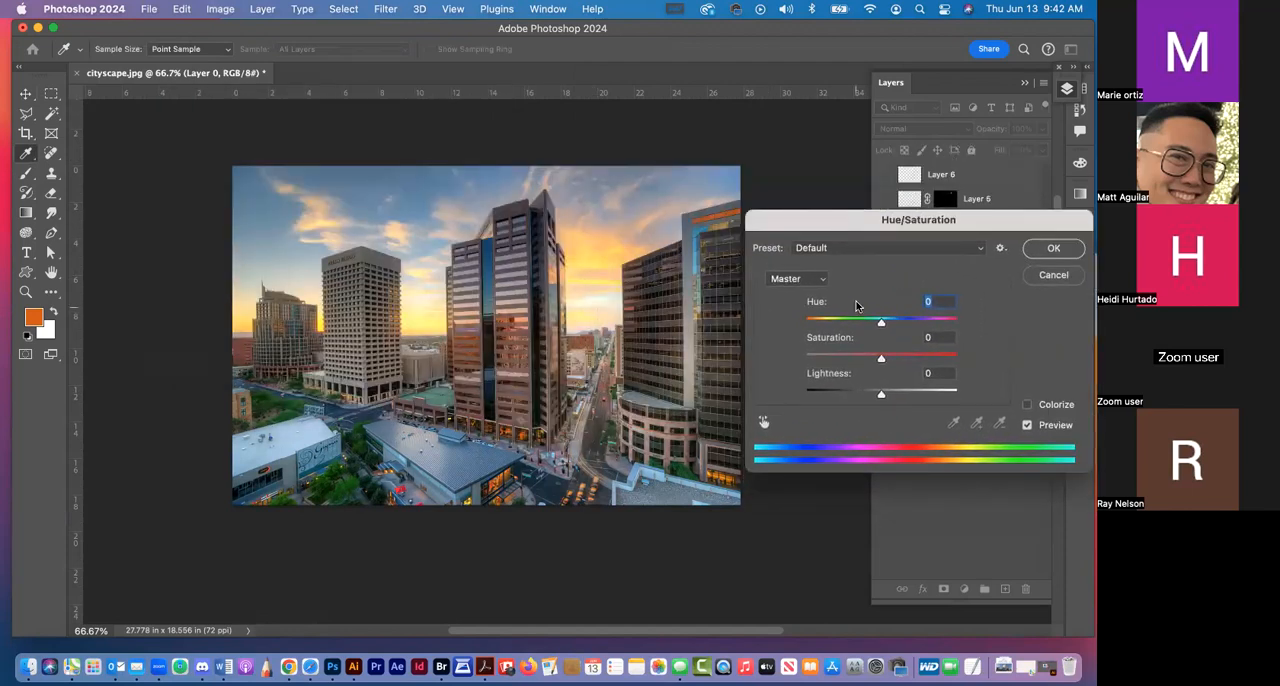
left_click_drag(852, 320, 953, 327)
key("super+z")
Try saturation values of +67 and -100 on the photo, and reset the saturation to 0
left_click_drag(880, 363, 971, 361)
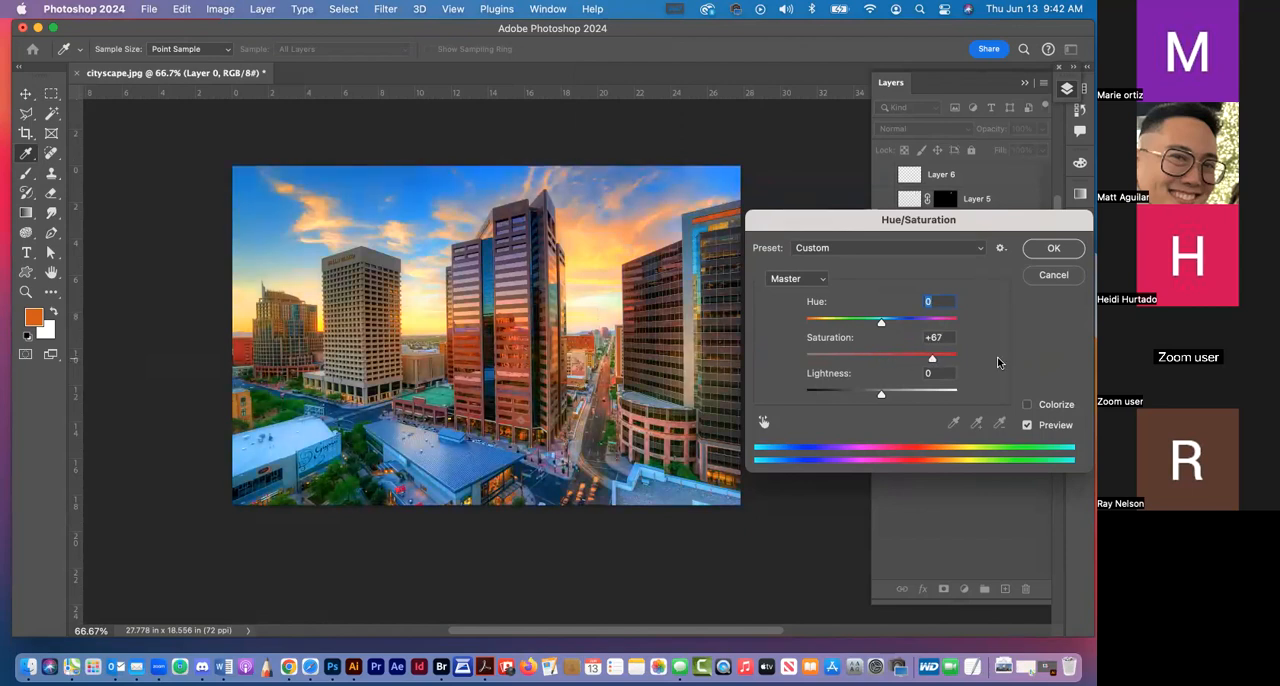
left_click_drag(845, 356, 745, 358)
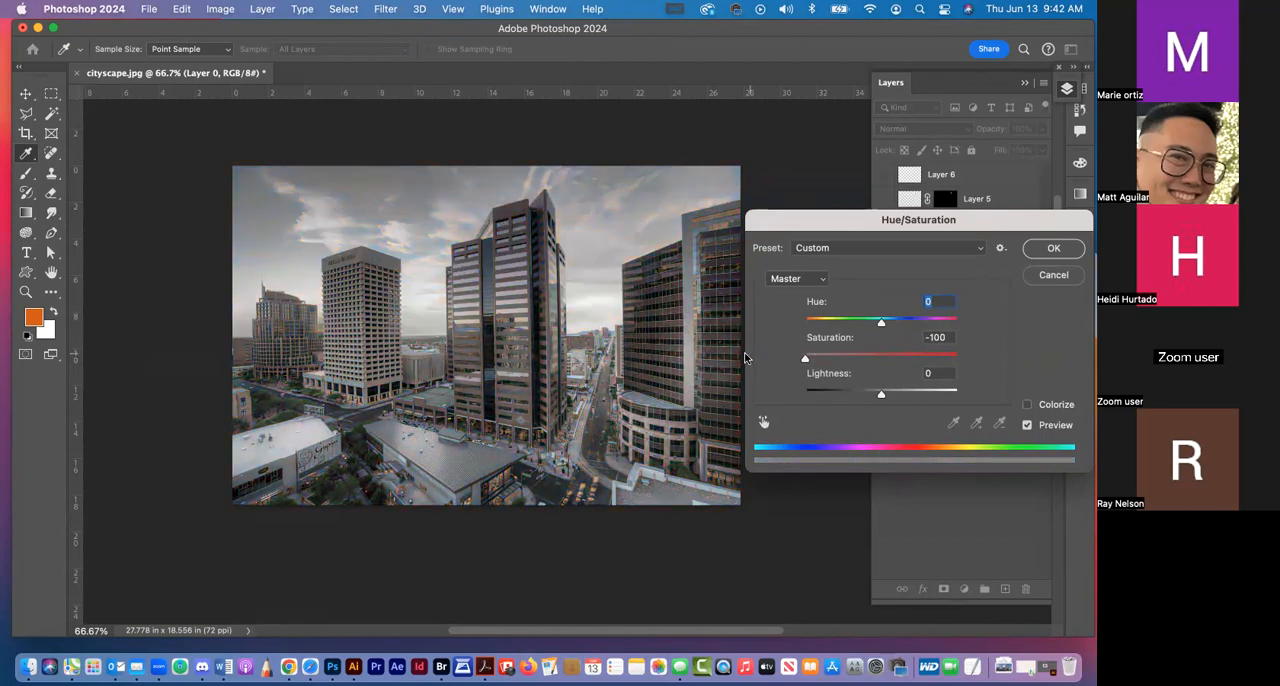
key("Tab")
type("0")
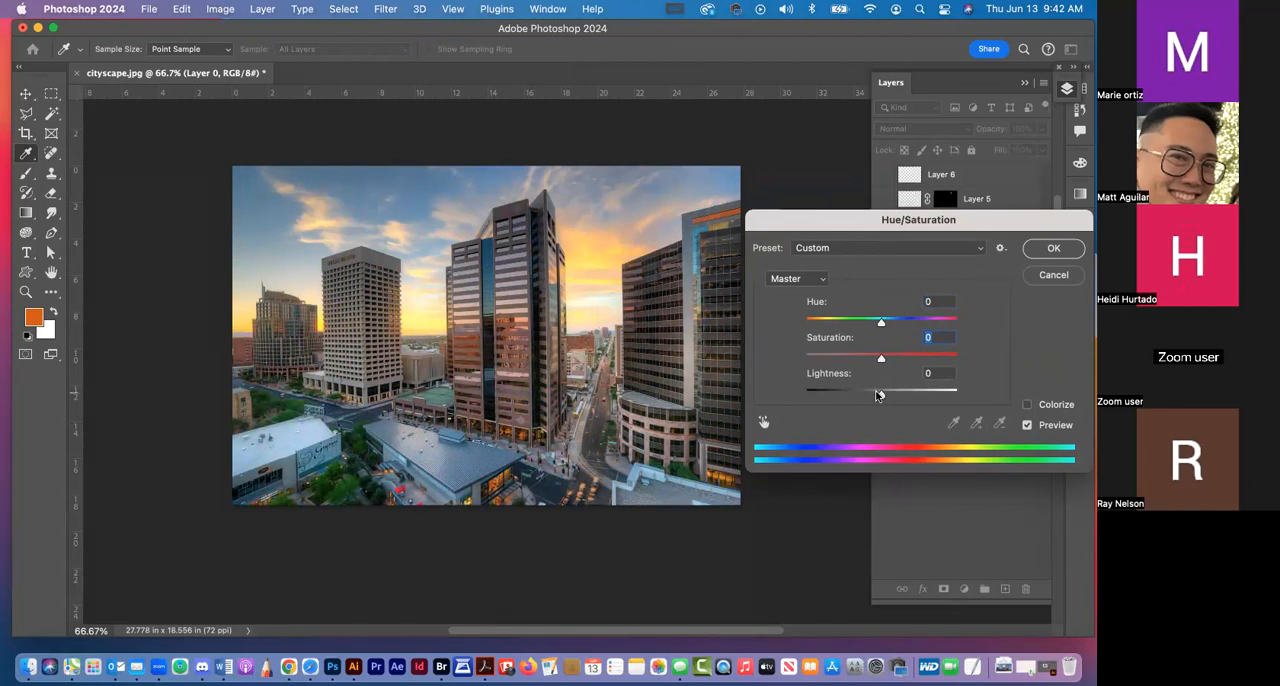
Try a slightly higher lightness, reset it to 0, and cancel the Hue/Saturation adjustment
mouse_move(879, 395)
left_mouse_down()
mouse_move(935, 395)
mouse_move(897, 396)
left_mouse_up()
key("Tab")
type("0")
left_click(1047, 280)
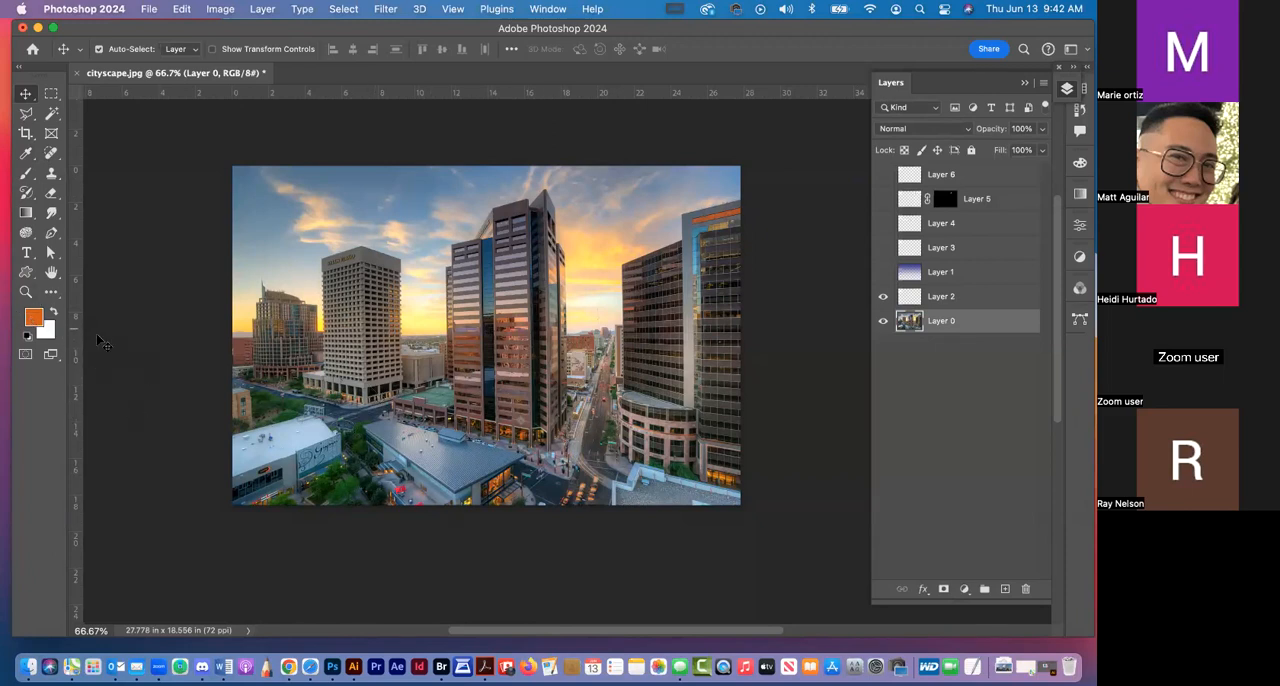
Try colorizing the cityscape photo orange with hue 26 and saturation 58 in Hue/Saturation, and cancel it
left_click(222, 9)
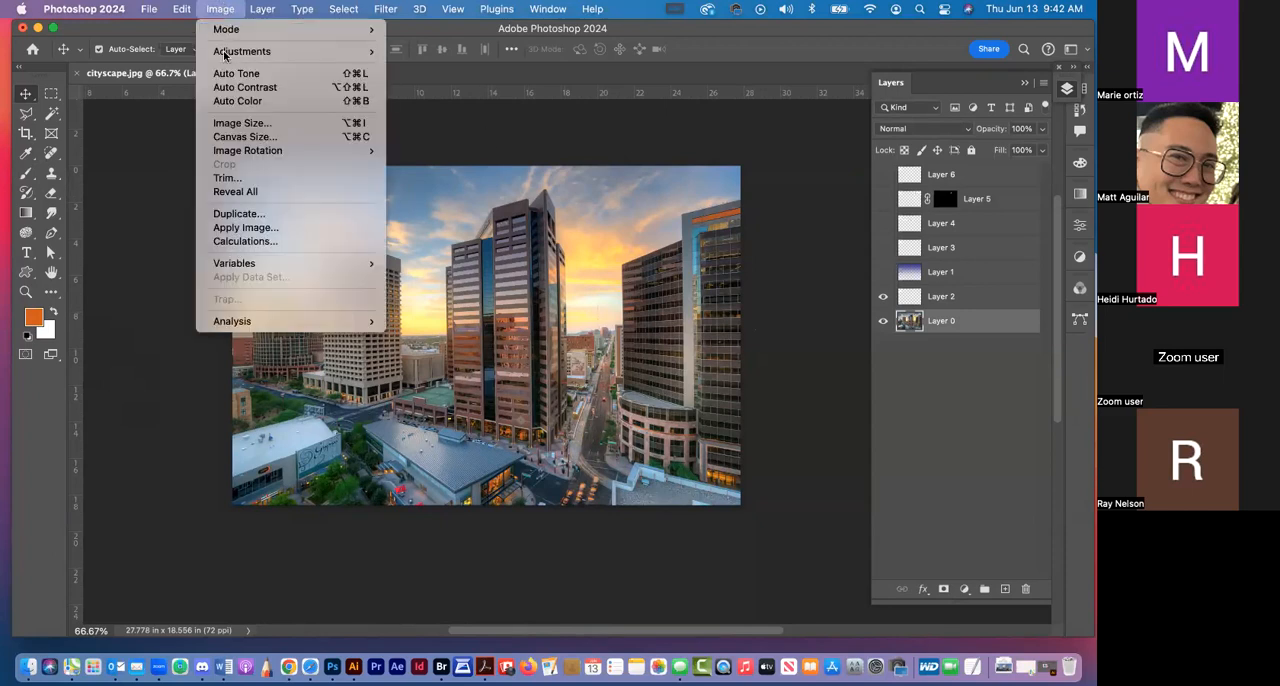
mouse_move(224, 55)
left_click(438, 128)
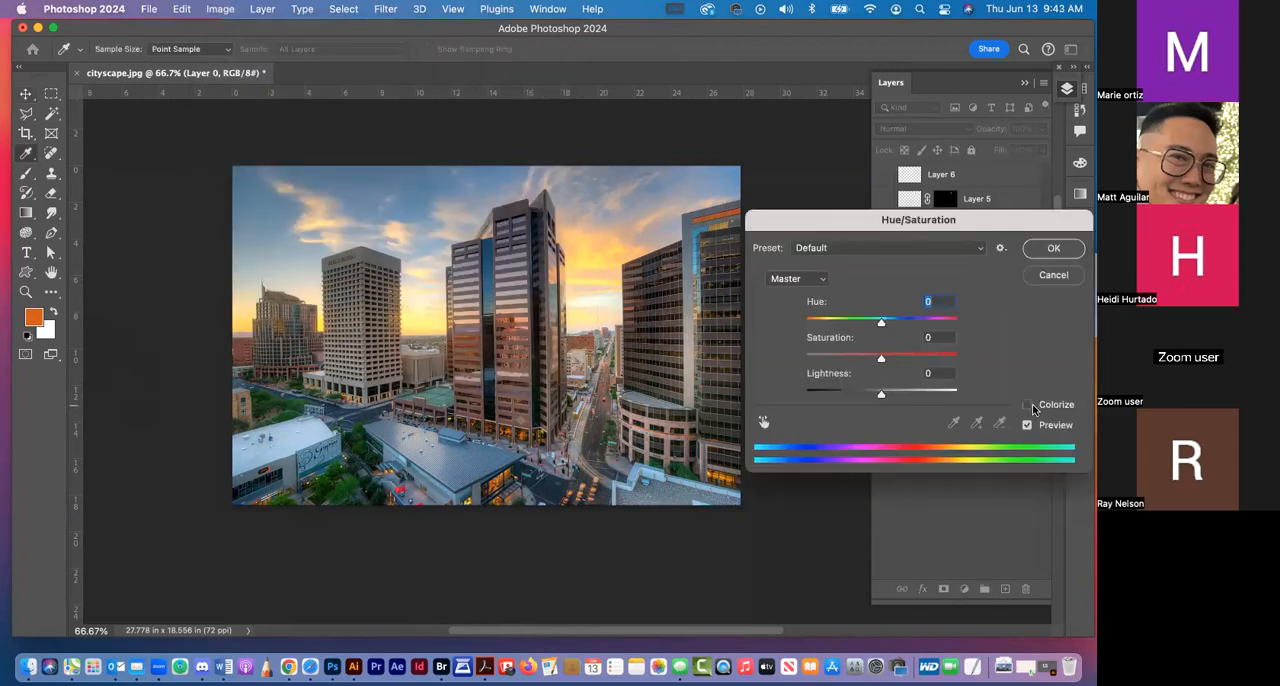
left_click(1026, 405)
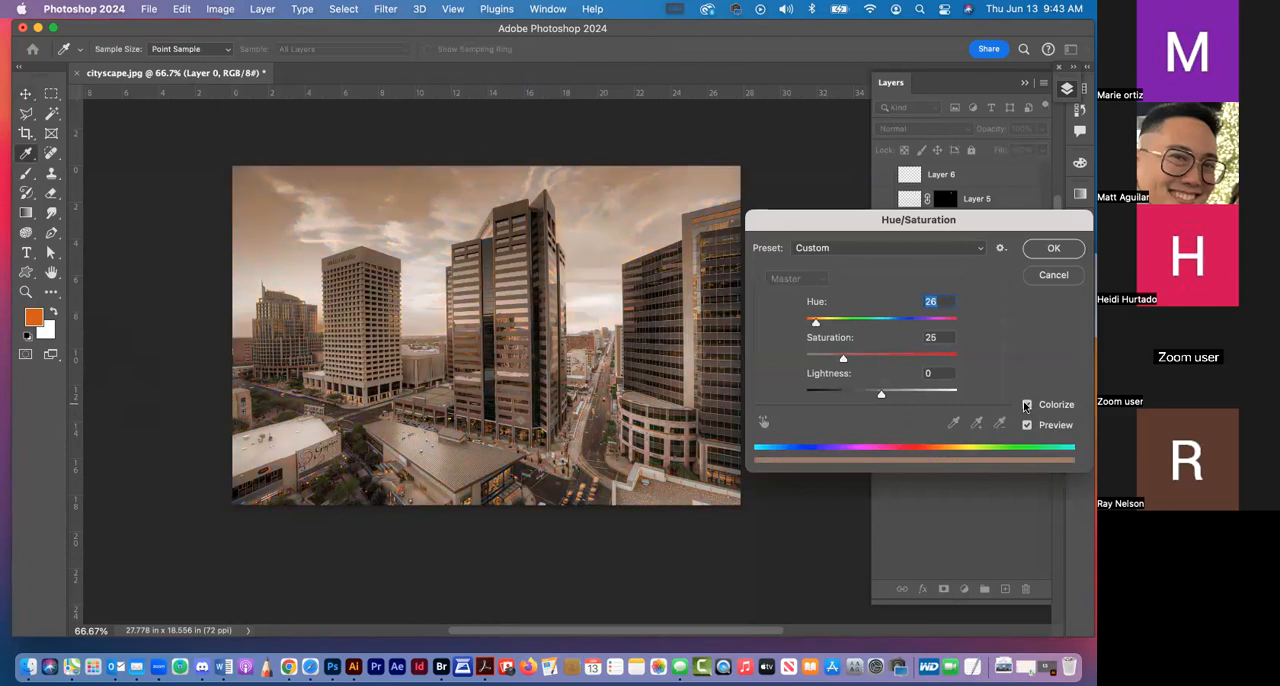
left_click_drag(845, 358, 893, 371)
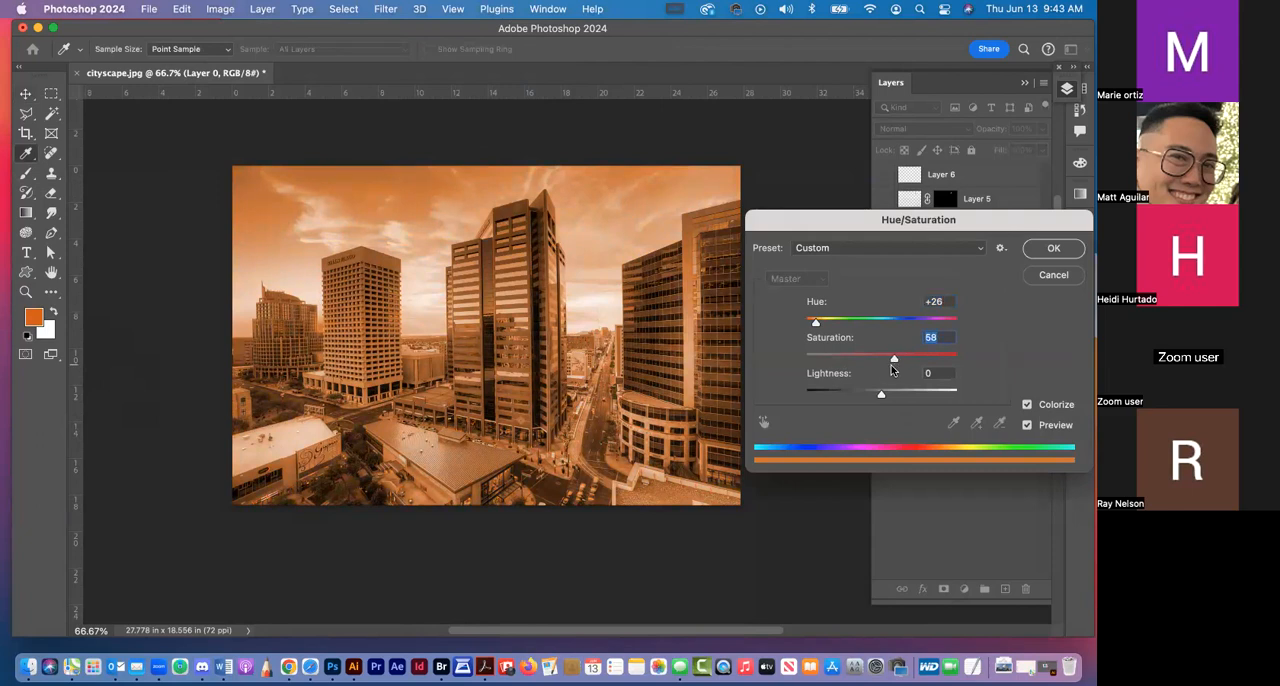
left_click(1055, 275)
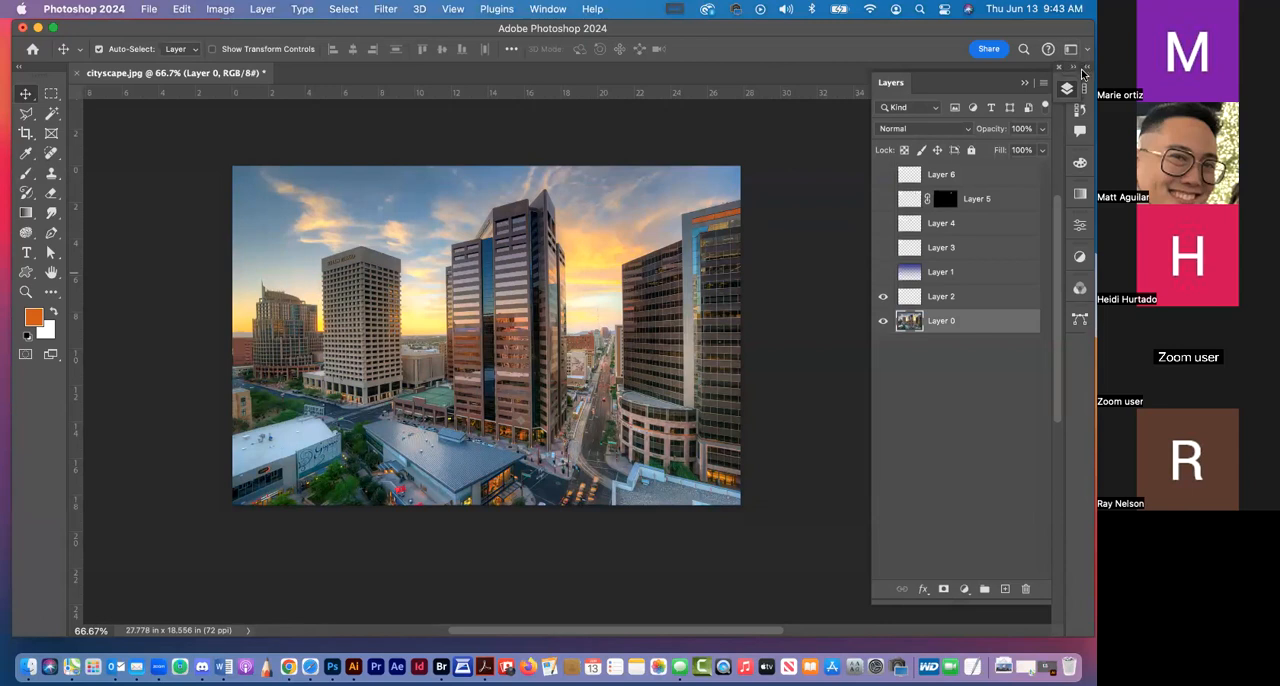
Collapse the layer list and set the foreground colour to the RGB blue swatch
left_click(1074, 70)
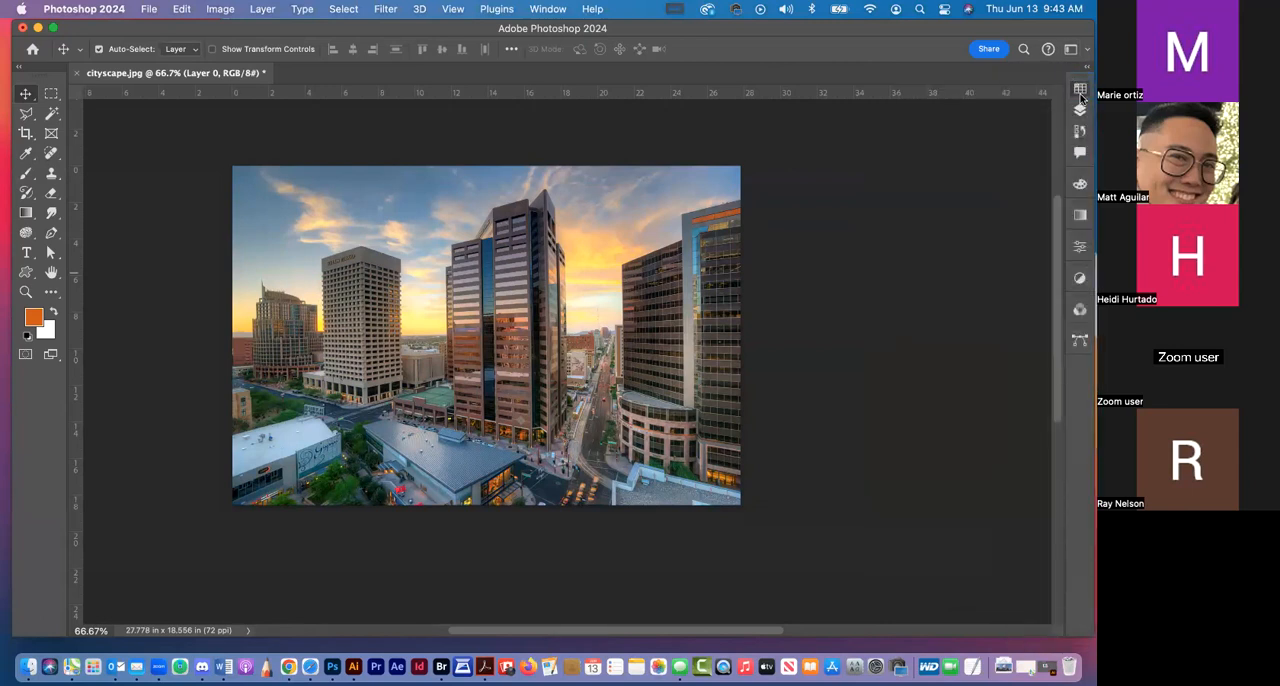
left_click(1080, 90)
left_click(1006, 174)
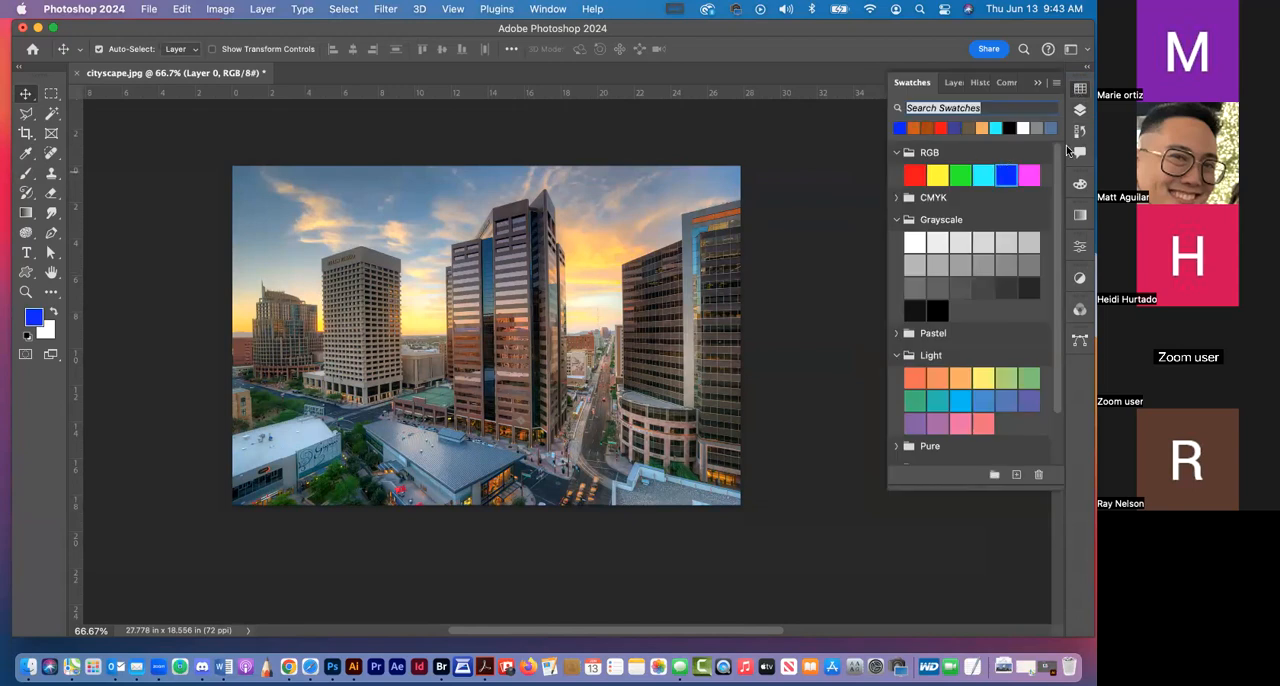
left_click(1081, 90)
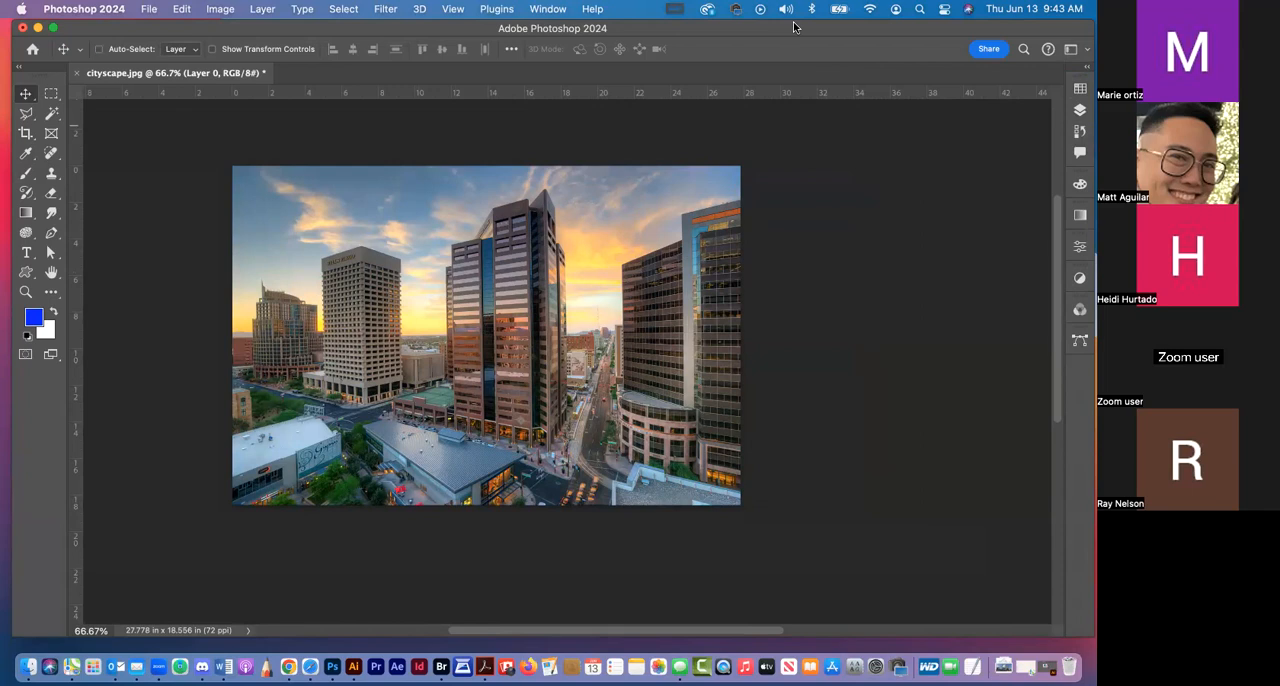
Try colorizing the photo blue with hue 240 and saturation 49 in Hue/Saturation, and cancel it
key("super+u")
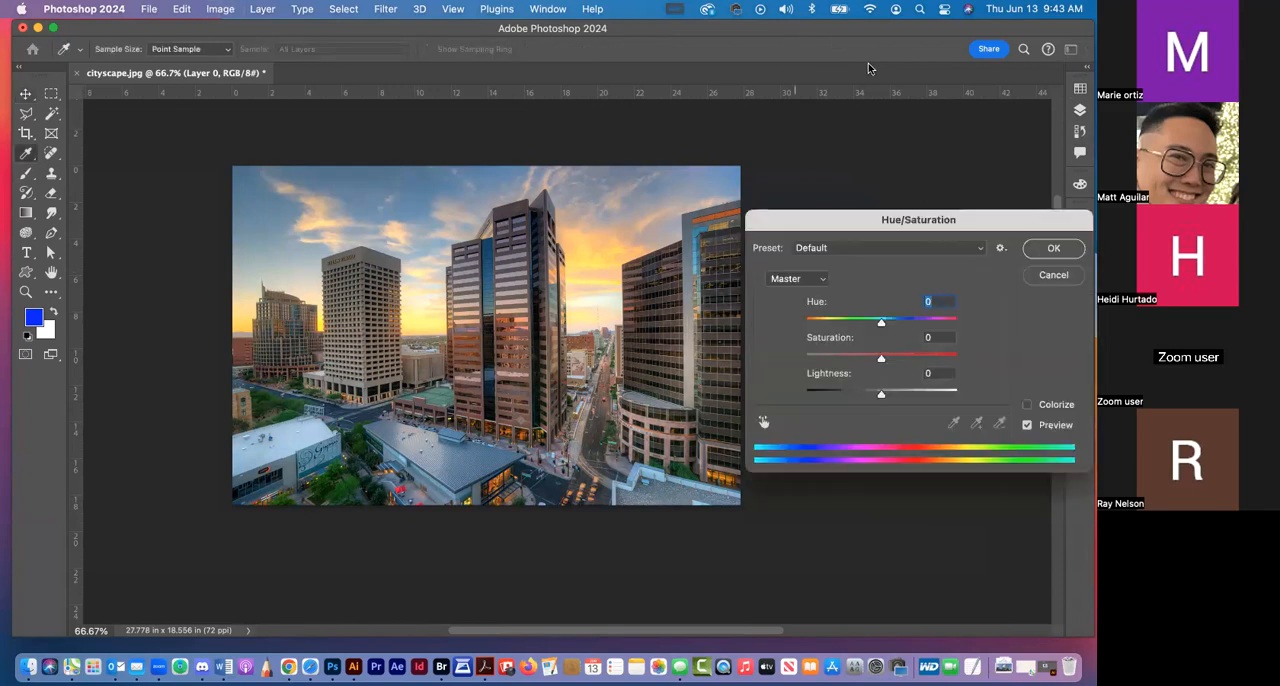
left_click(1027, 405)
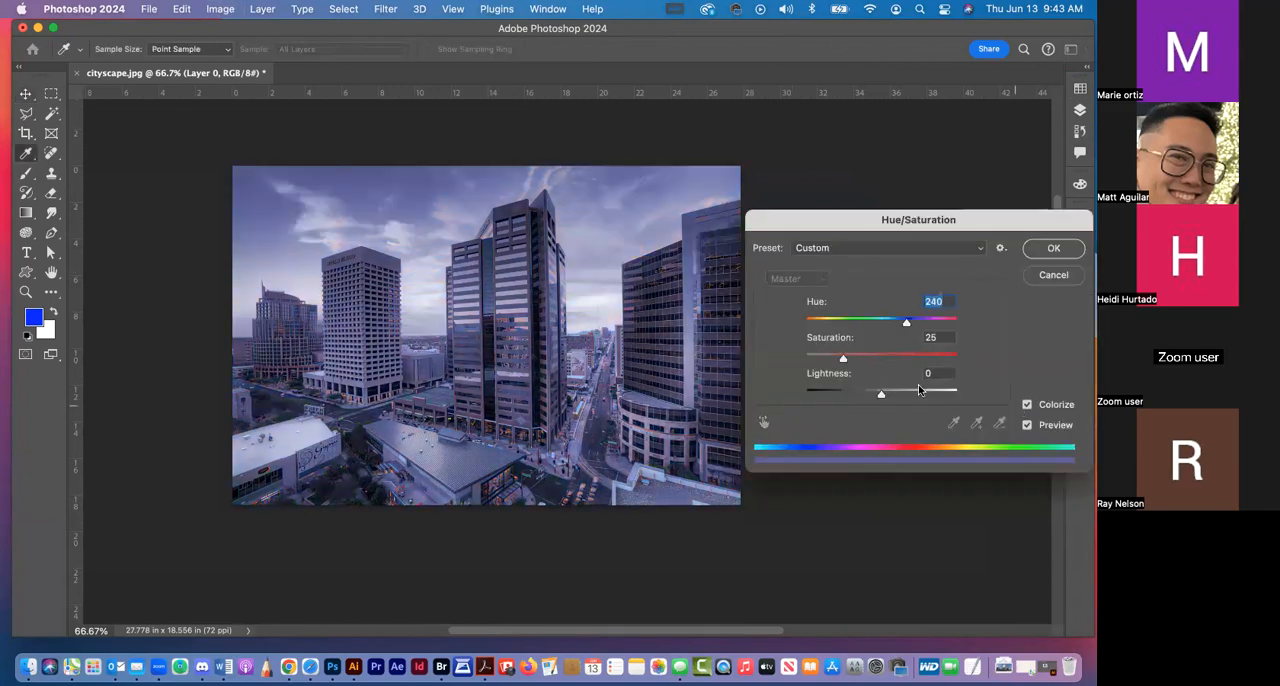
left_click(899, 362)
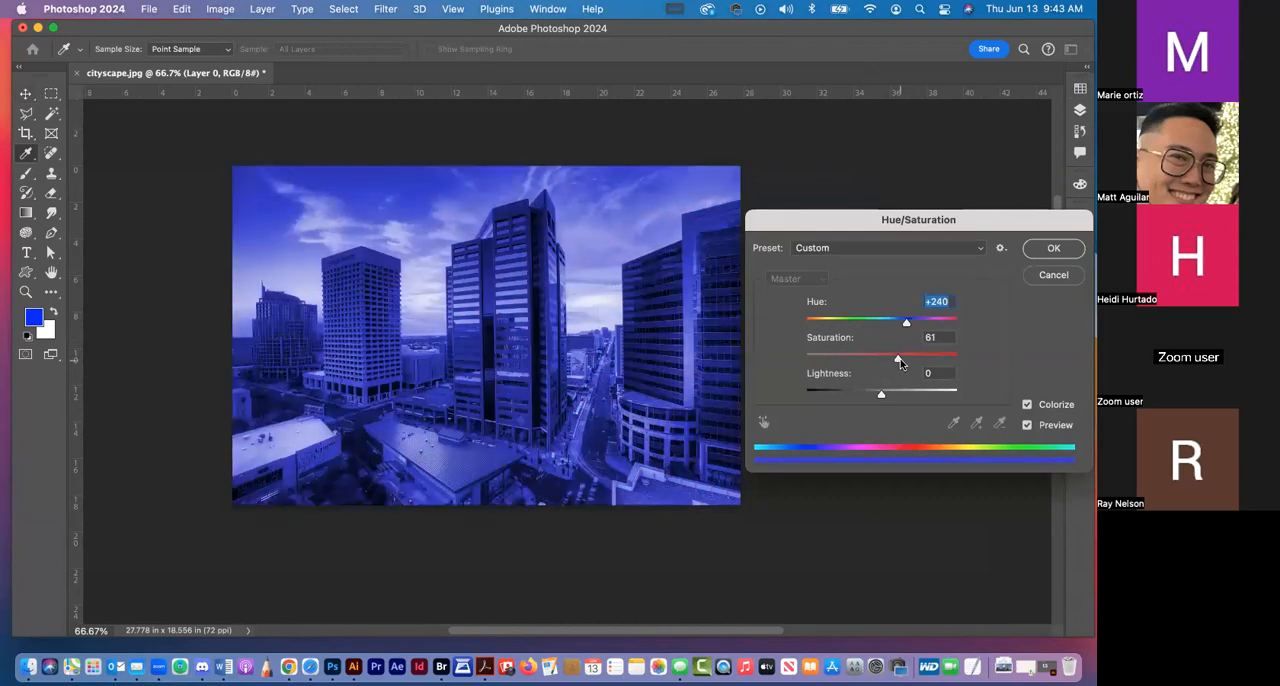
left_click(882, 360)
left_click(878, 360)
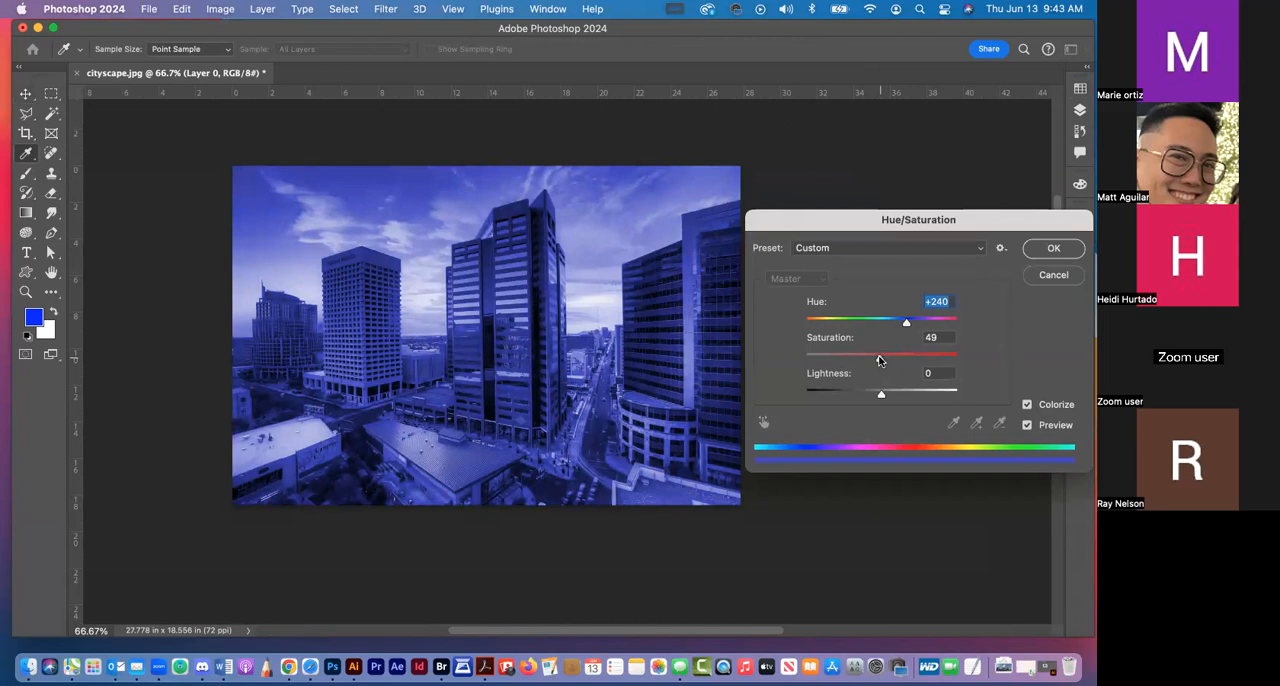
left_click(1052, 276)
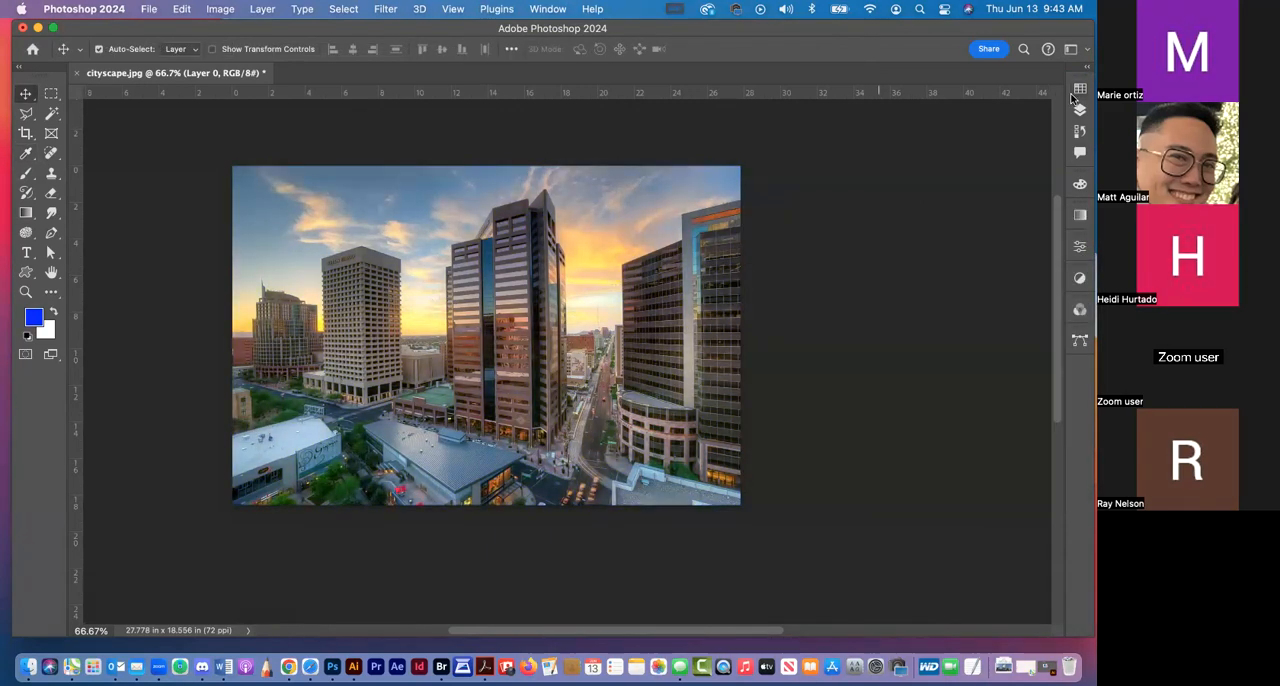
Try colorizing the photo pink with hue 333 and saturation 51 in Hue/Saturation, and cancel it
left_click(221, 10)
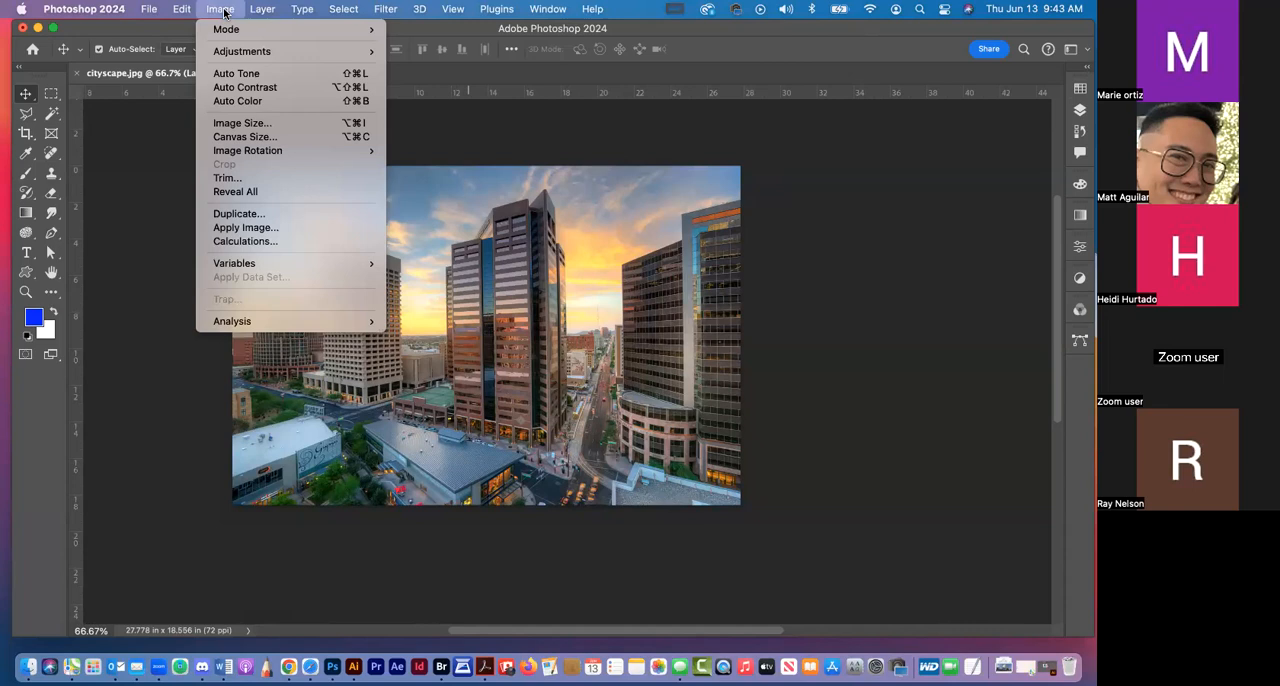
mouse_move(235, 53)
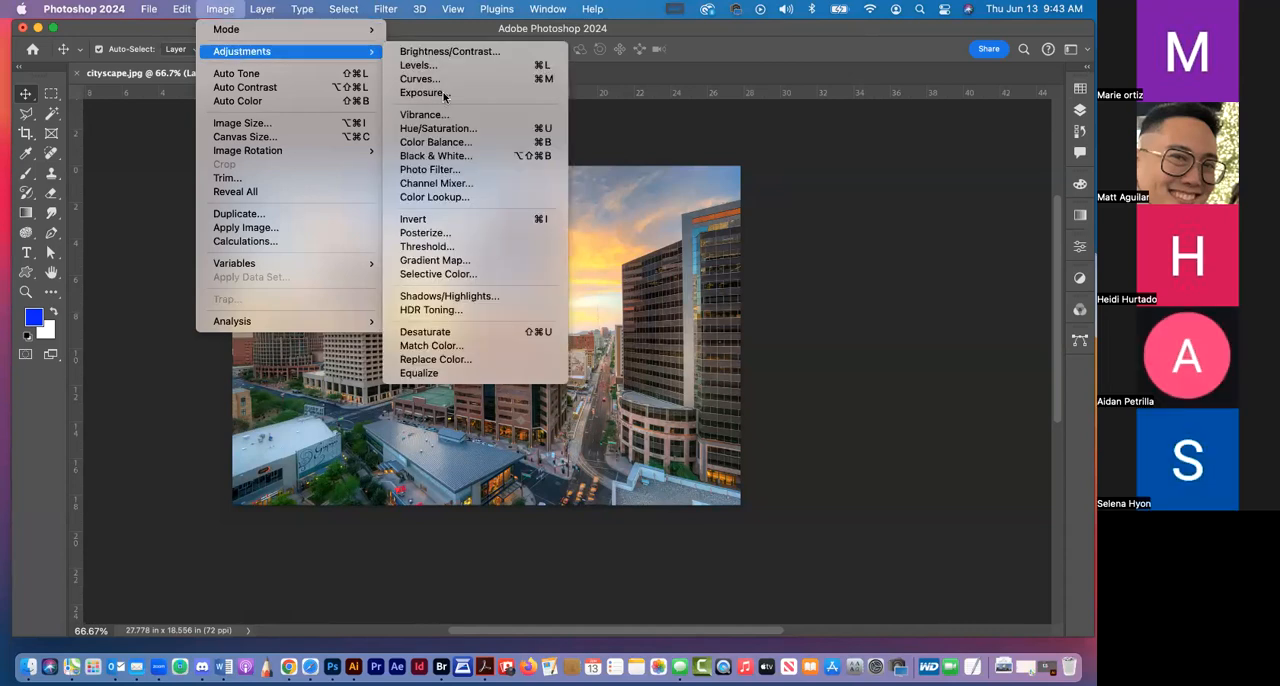
left_click(457, 131)
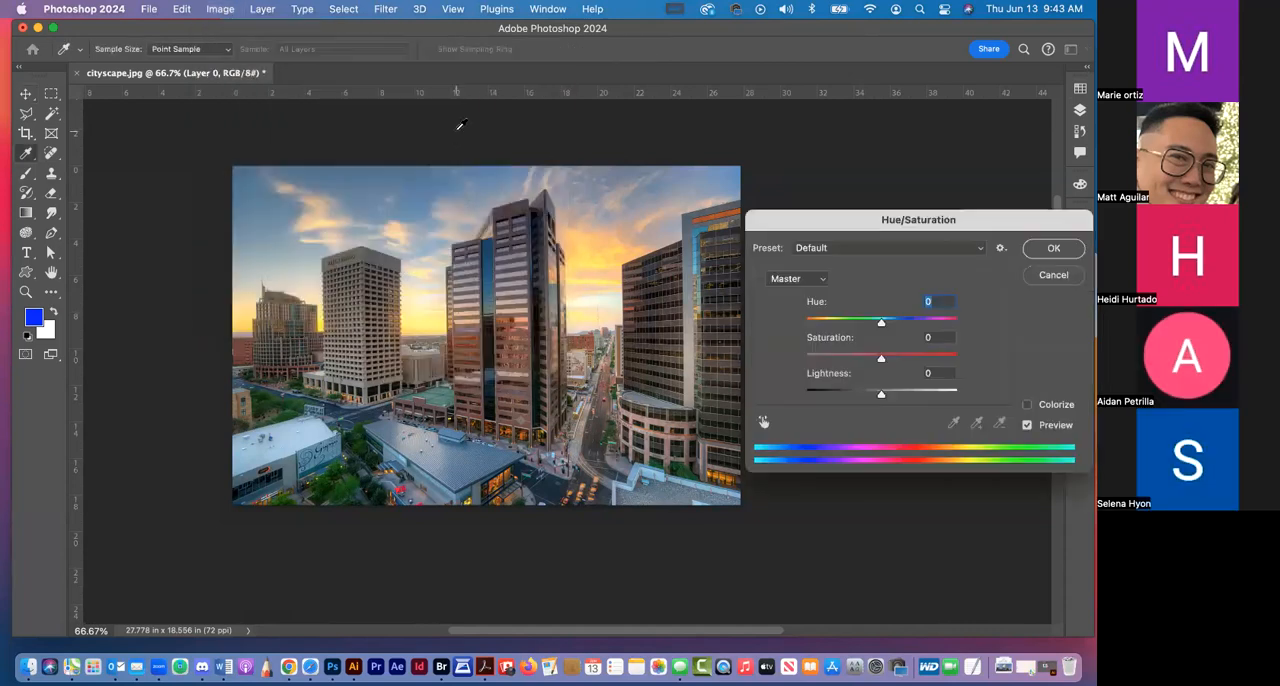
left_click(1026, 408)
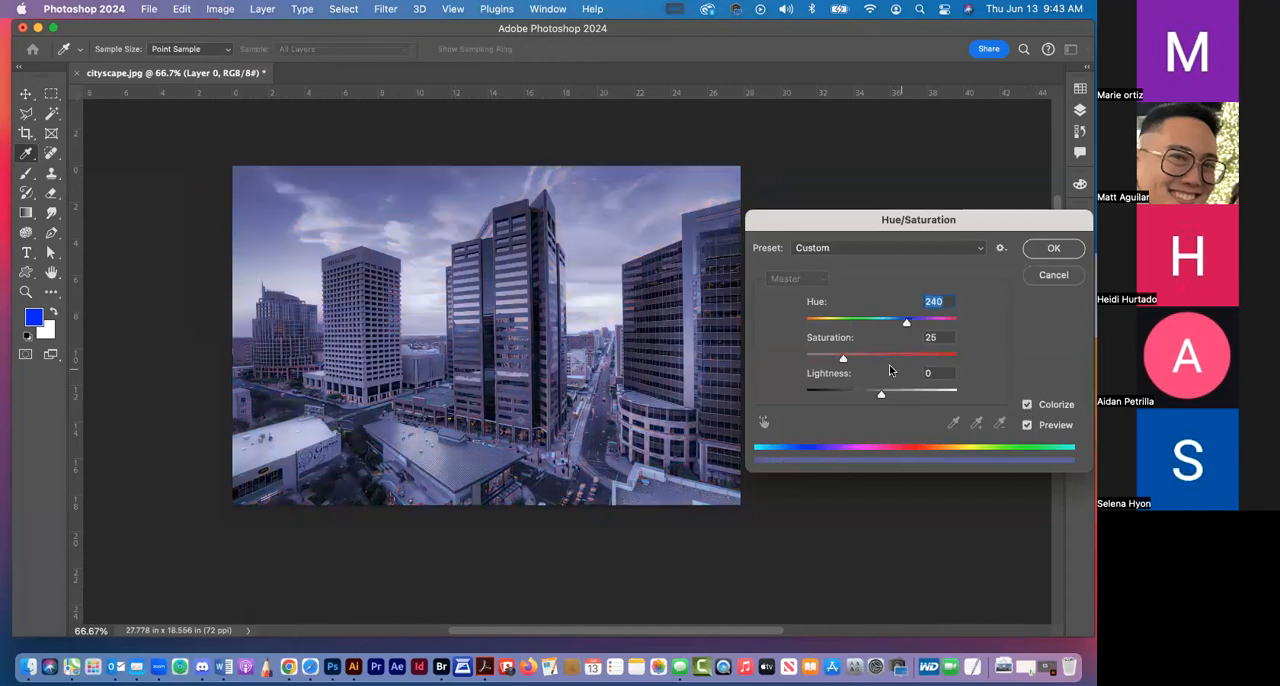
mouse_move(858, 360)
left_mouse_down()
mouse_move(906, 361)
mouse_move(882, 362)
left_mouse_up()
left_click_drag(906, 321, 948, 328)
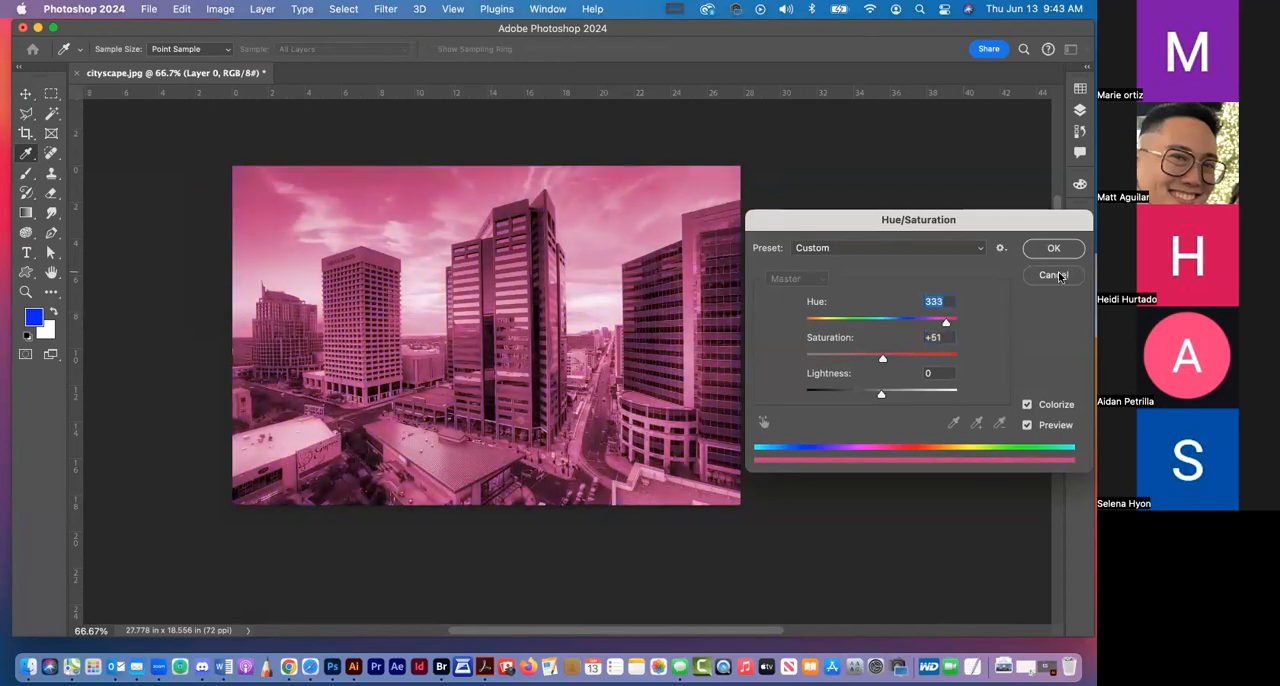
left_click(1053, 275)
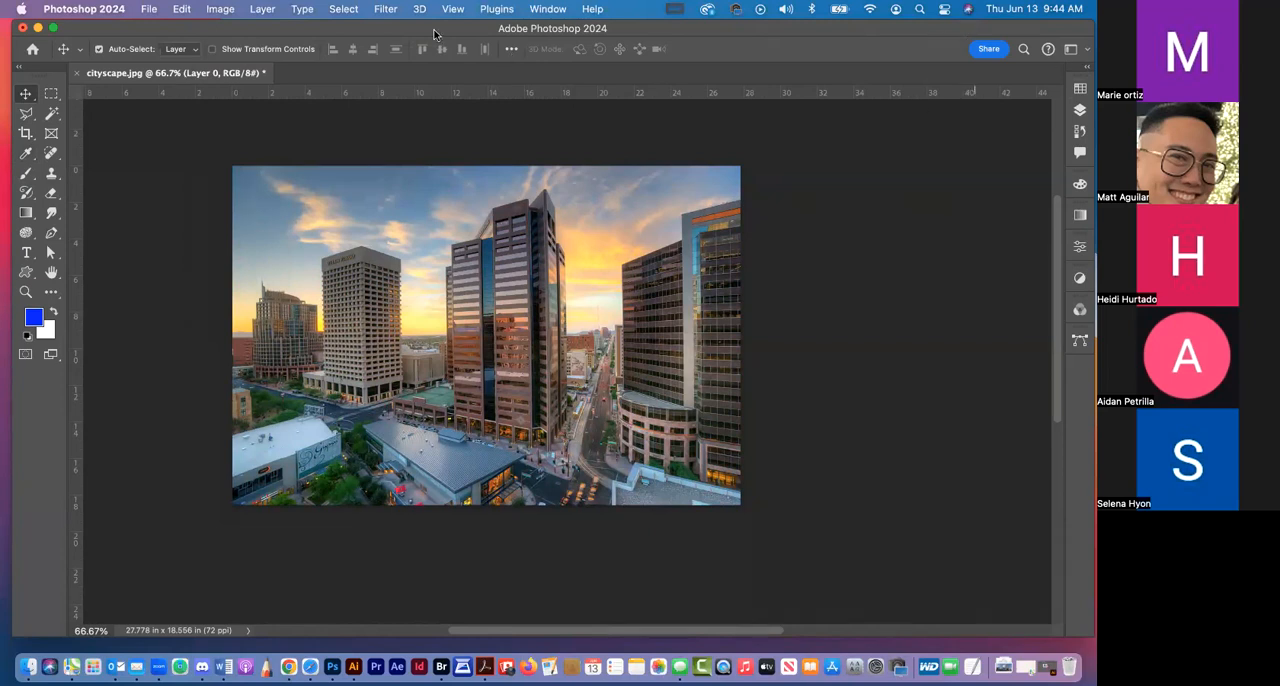
left_click(202, 9)
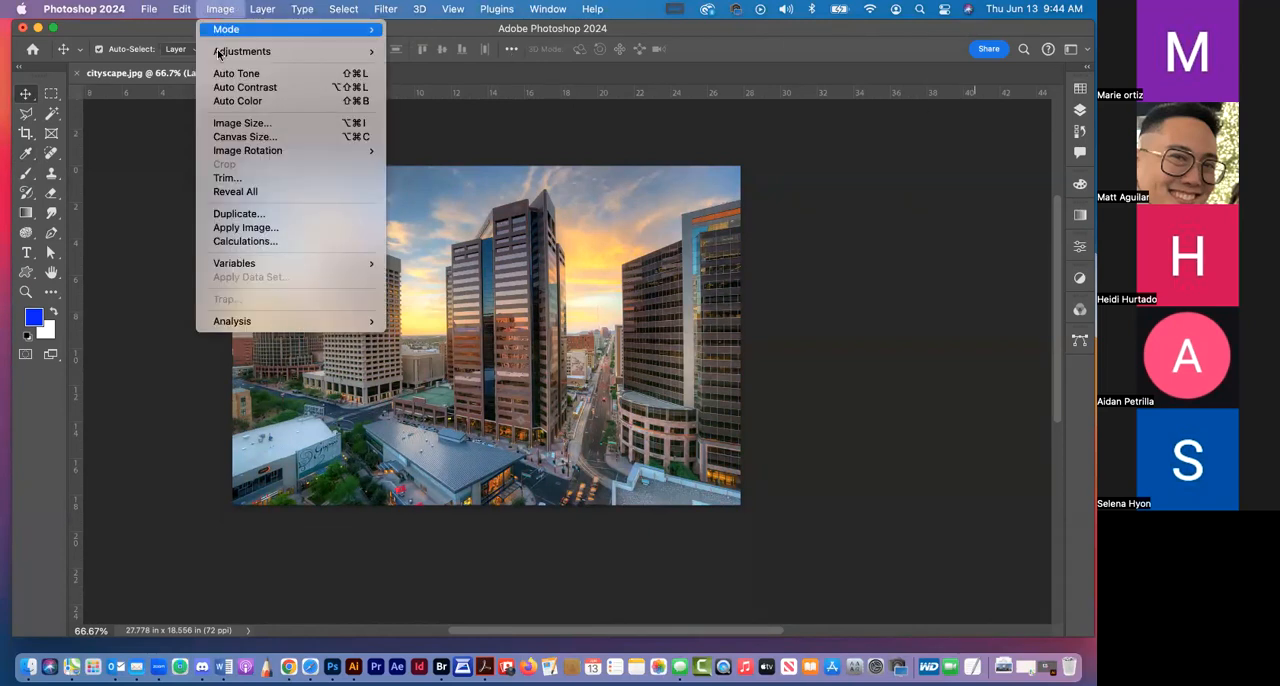
mouse_move(218, 51)
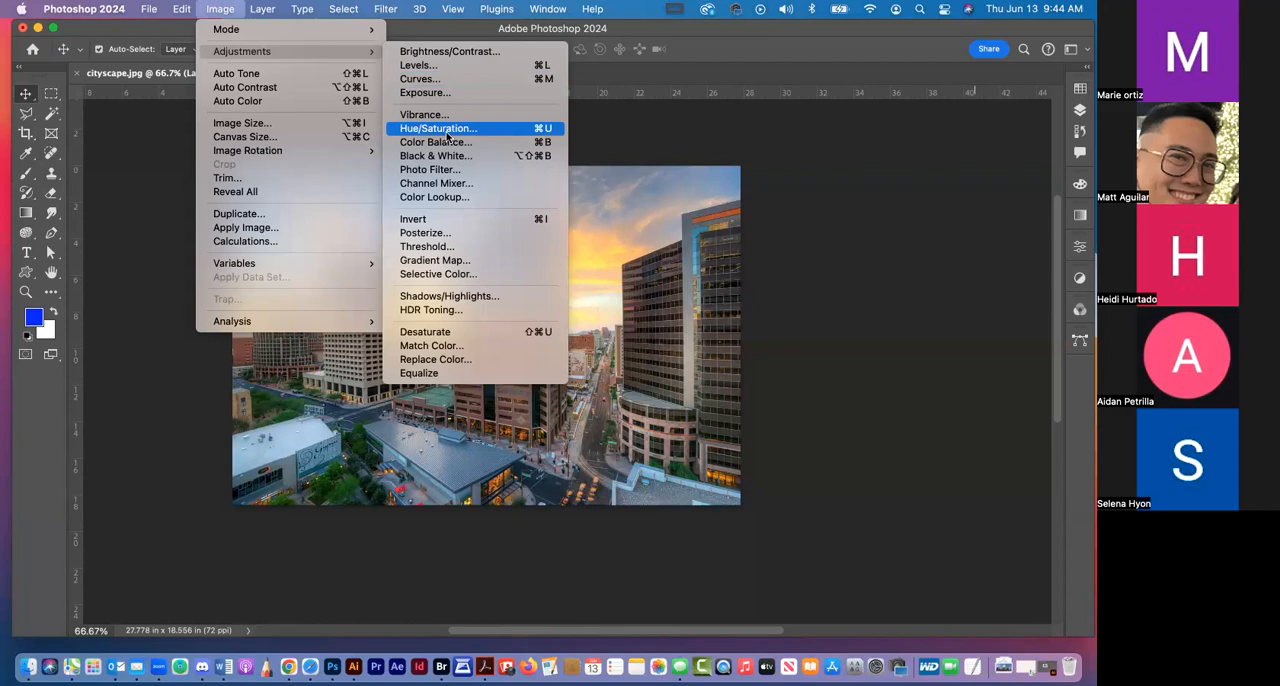
left_click(666, 37)
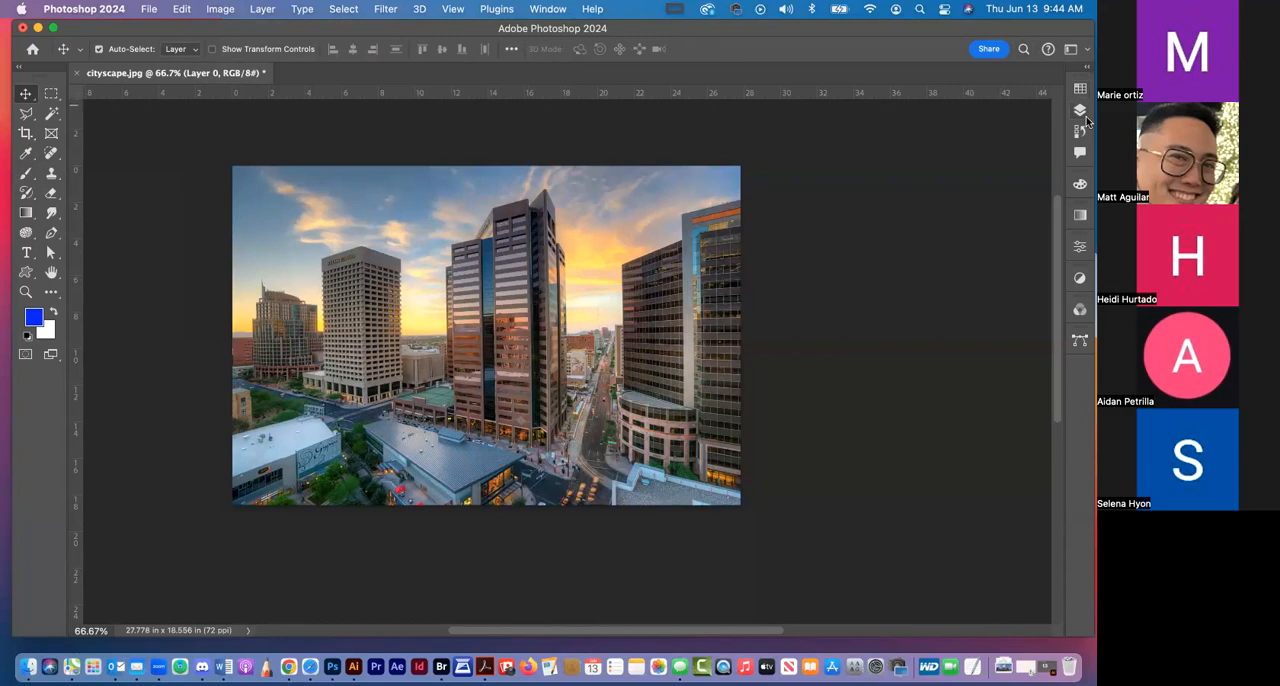
Show the layer list, add a new layer group above Layer 0, and undo it
left_click(1080, 112)
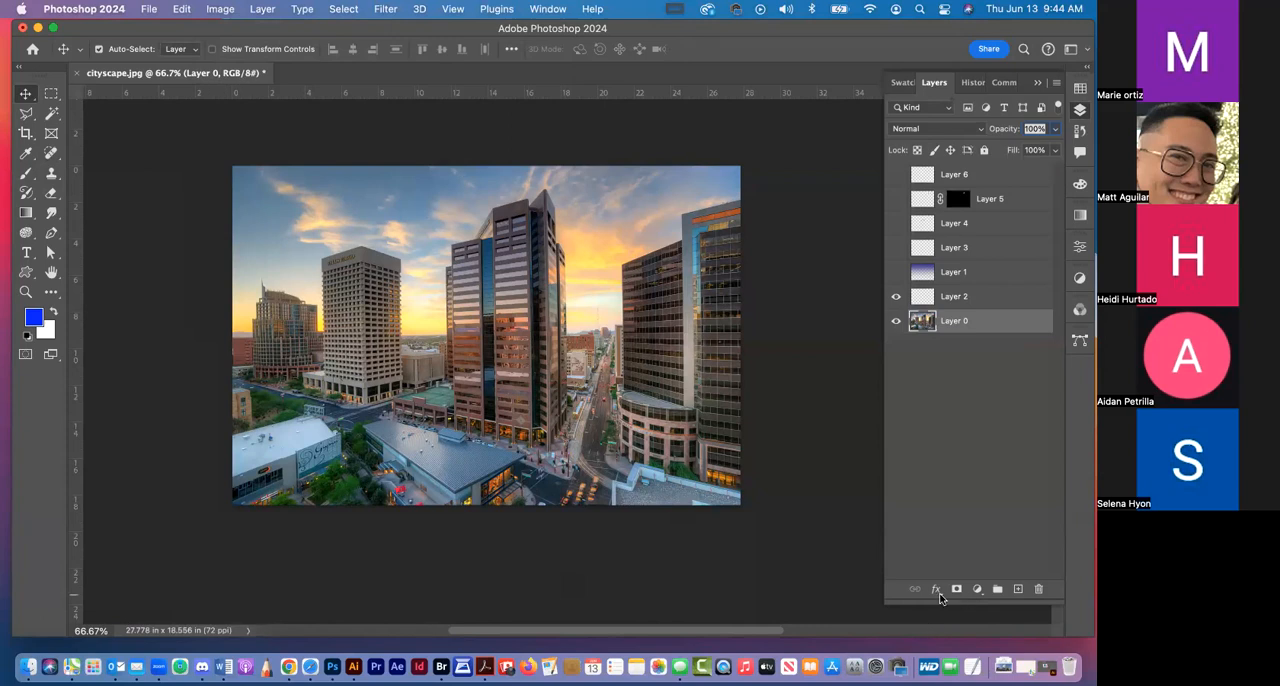
left_click(997, 591)
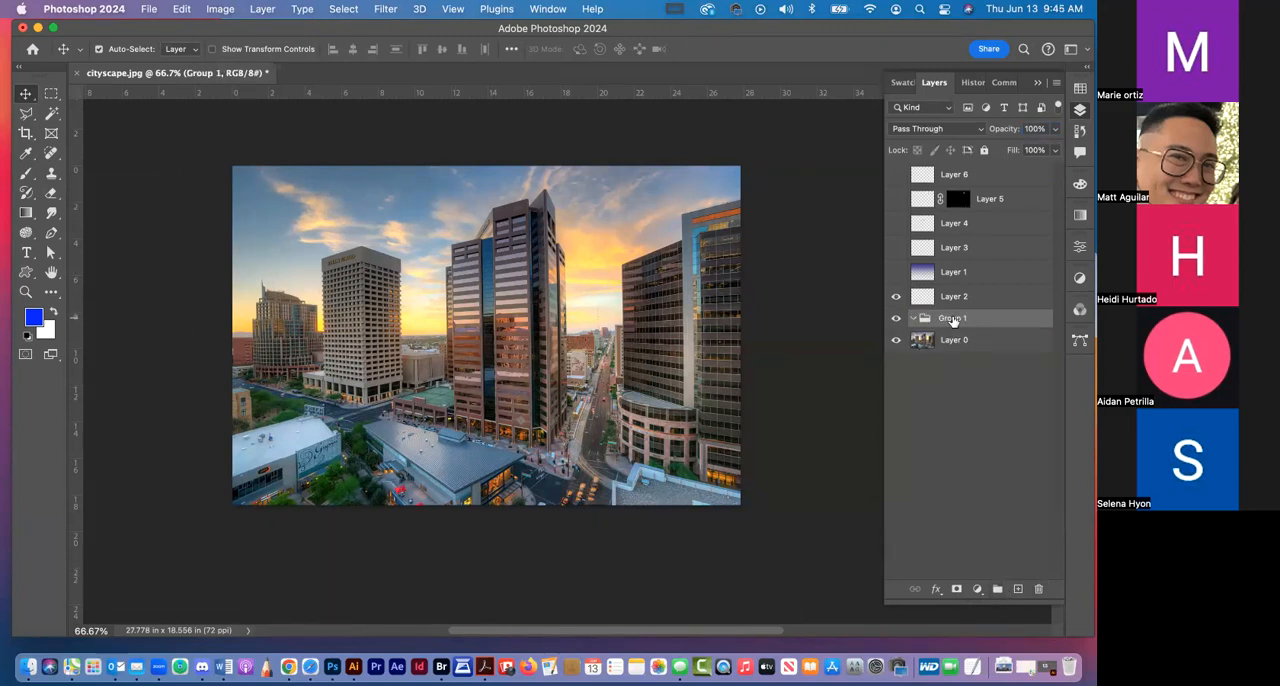
key("super+z")
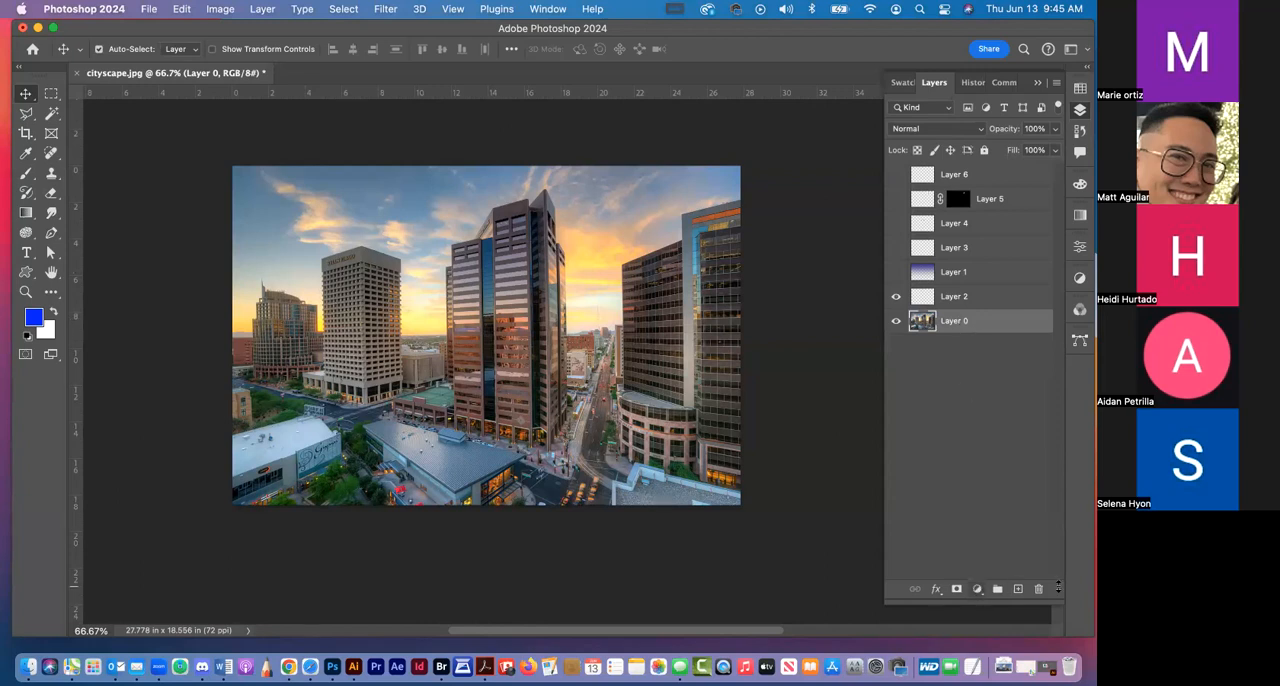
Add a Levels adjustment layer above Layer 0 and set its midtones to 0.68
left_click(977, 590)
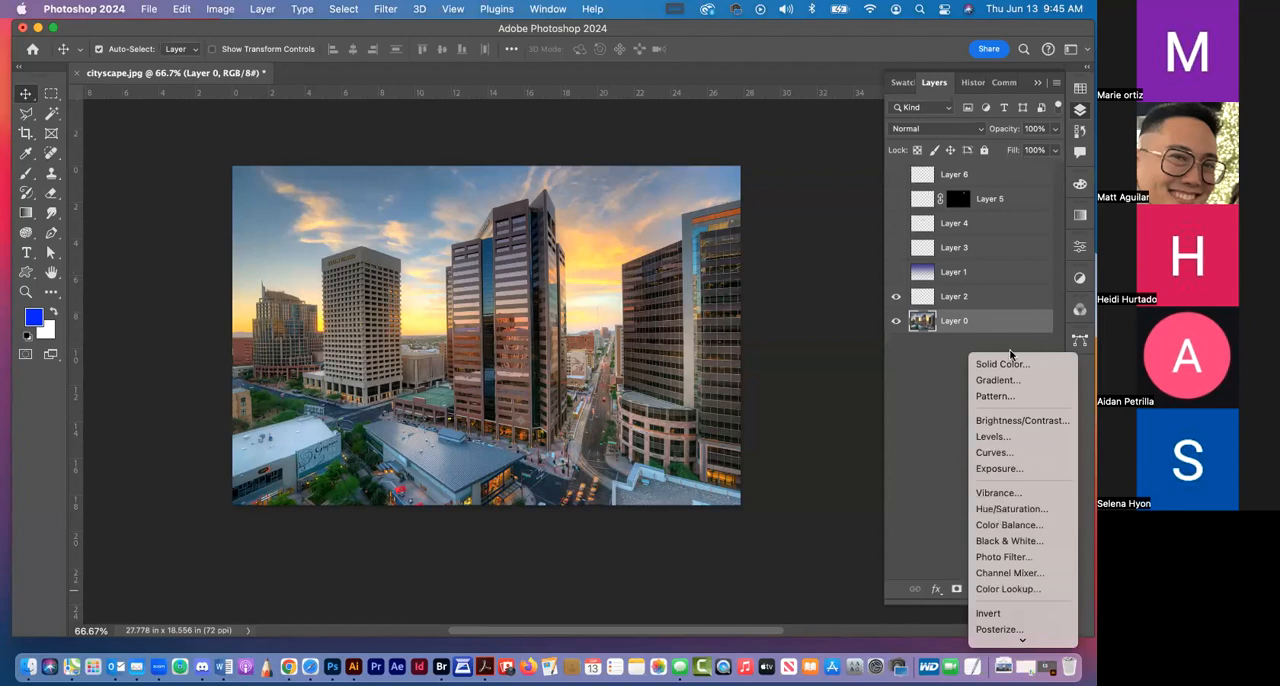
left_click(997, 437)
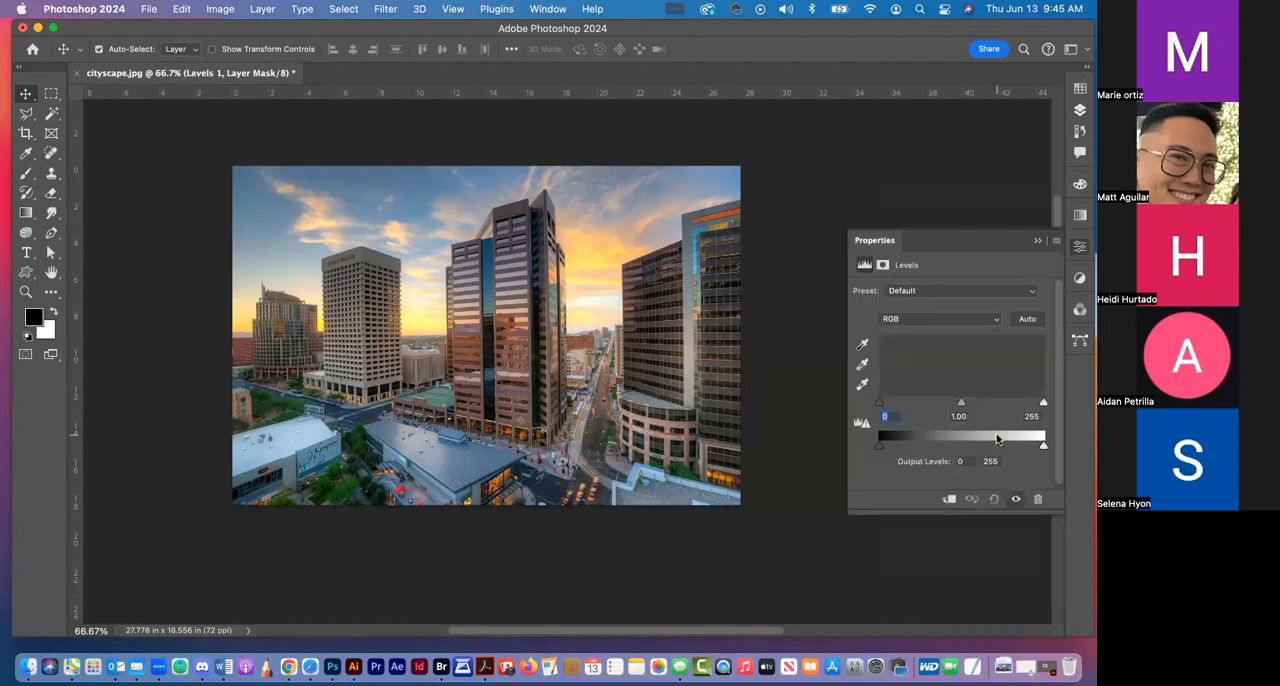
mouse_move(961, 402)
left_mouse_down()
mouse_move(993, 404)
mouse_move(981, 405)
left_mouse_up()
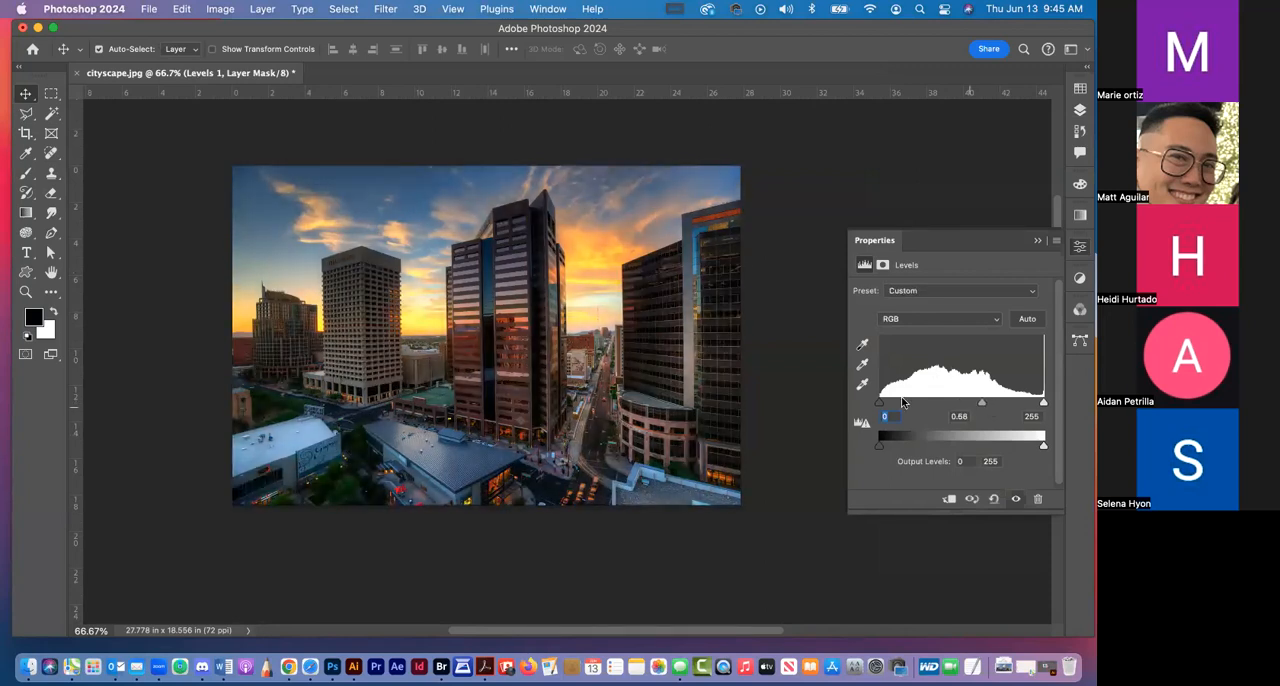
Reset the Levels 1 adjustment, and set its shadow input to 66 and midtones to 1.33
left_click_drag(884, 406, 918, 404)
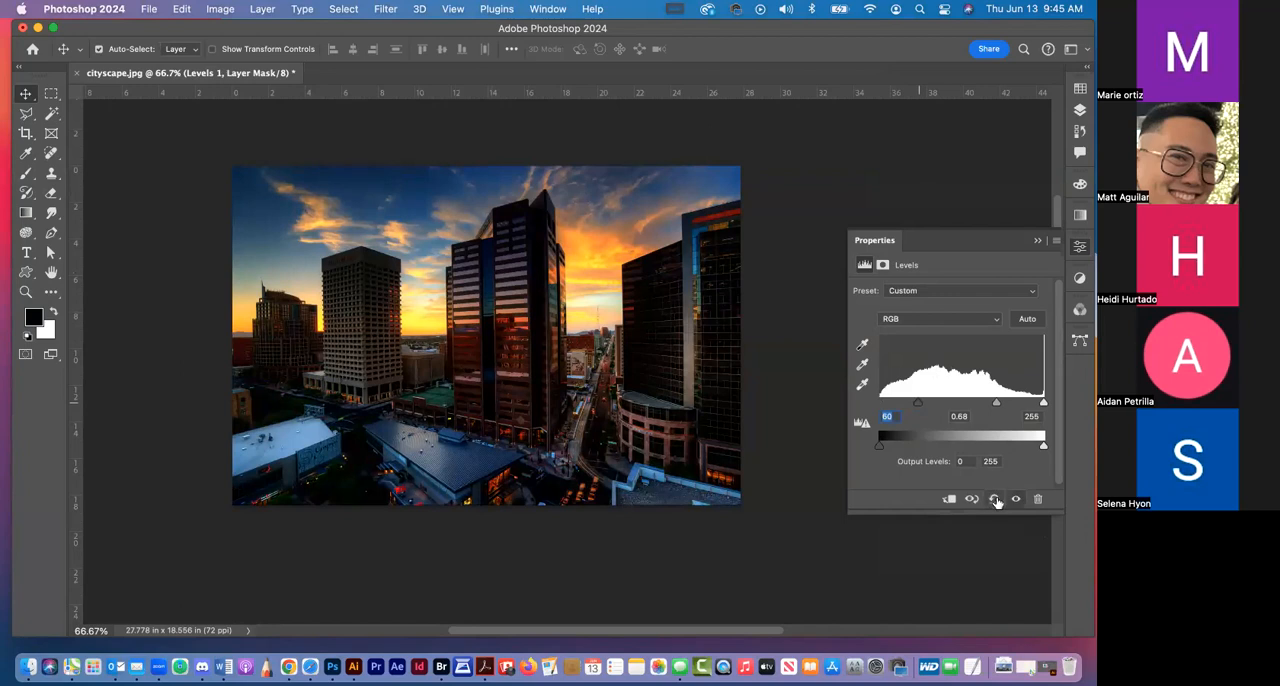
left_click(994, 500)
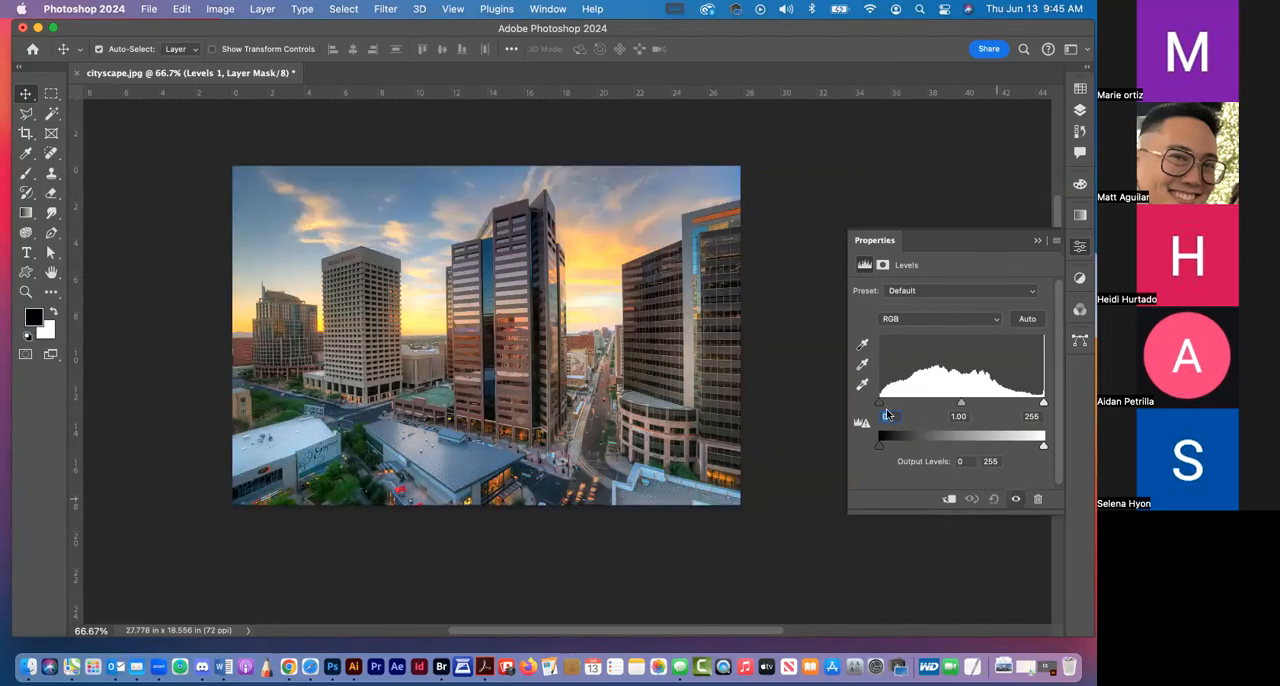
left_click_drag(880, 404, 966, 409)
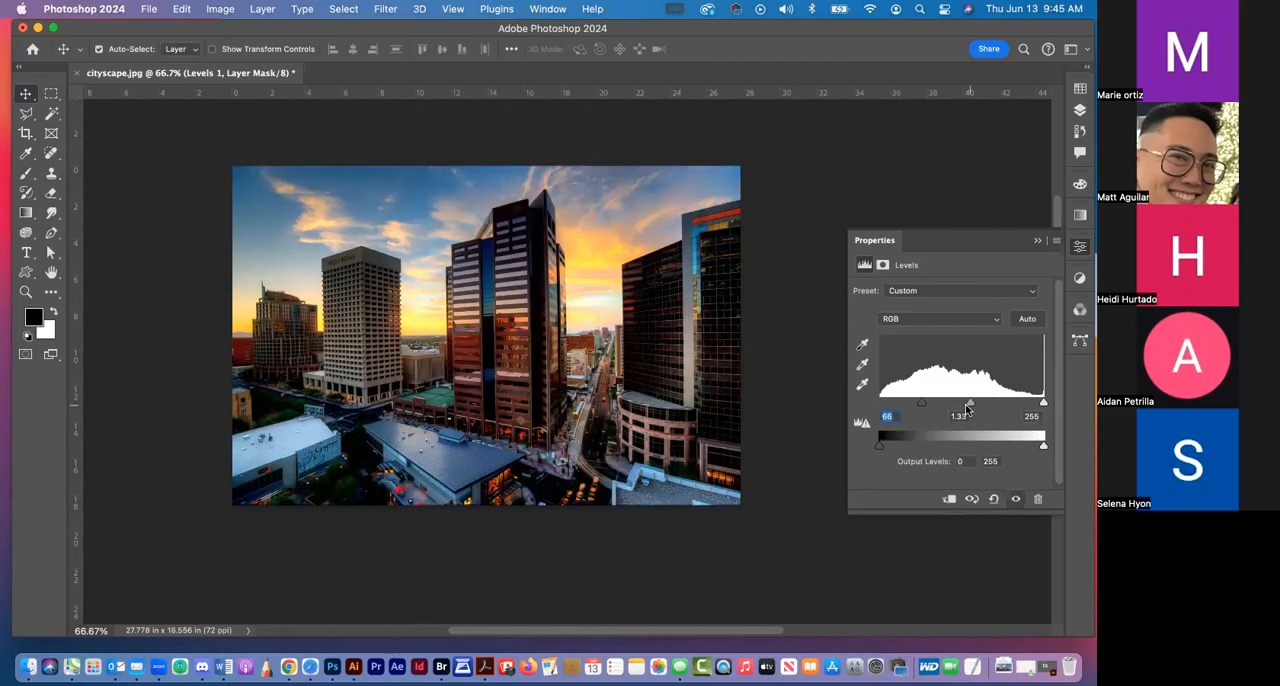
Compare the photo with and without the Levels adjustment by toggling its visibility
left_click(1016, 500)
left_click(1016, 500)
left_click(1015, 500)
left_click(1016, 500)
Show the layer list, reopen the settings of the Levels 1 adjustment layer, and close them
left_click(1079, 248)
left_click(1079, 110)
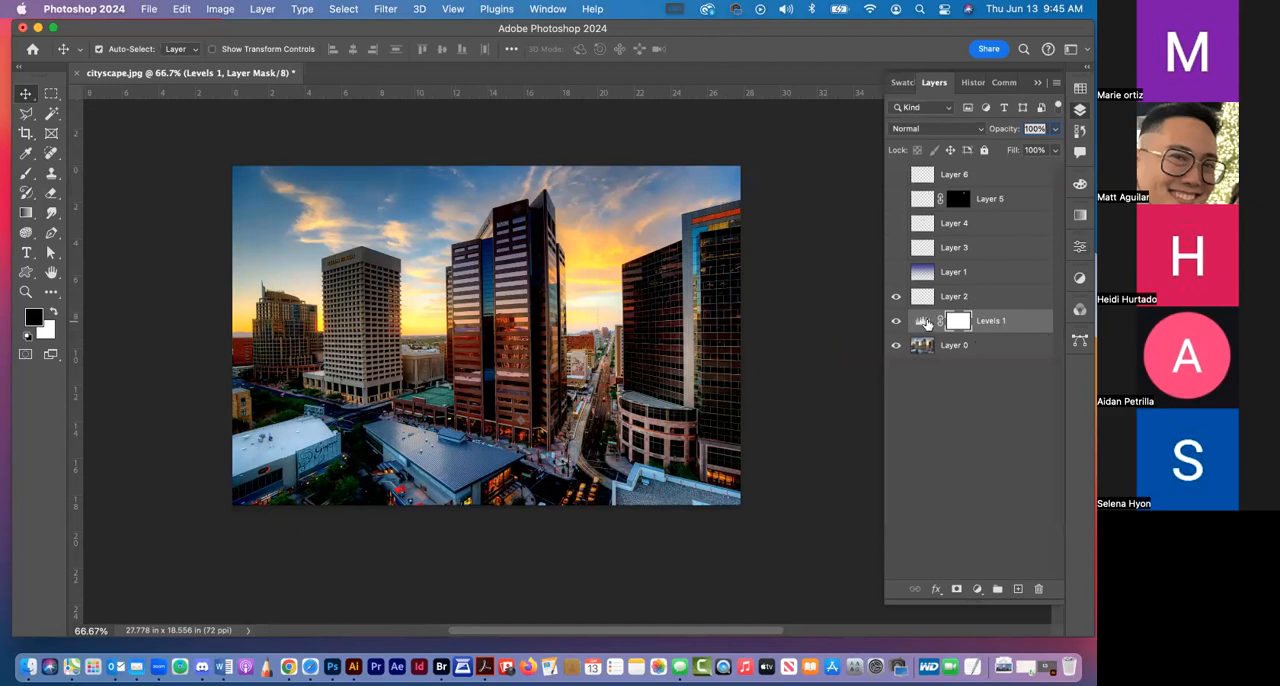
double_click(922, 321)
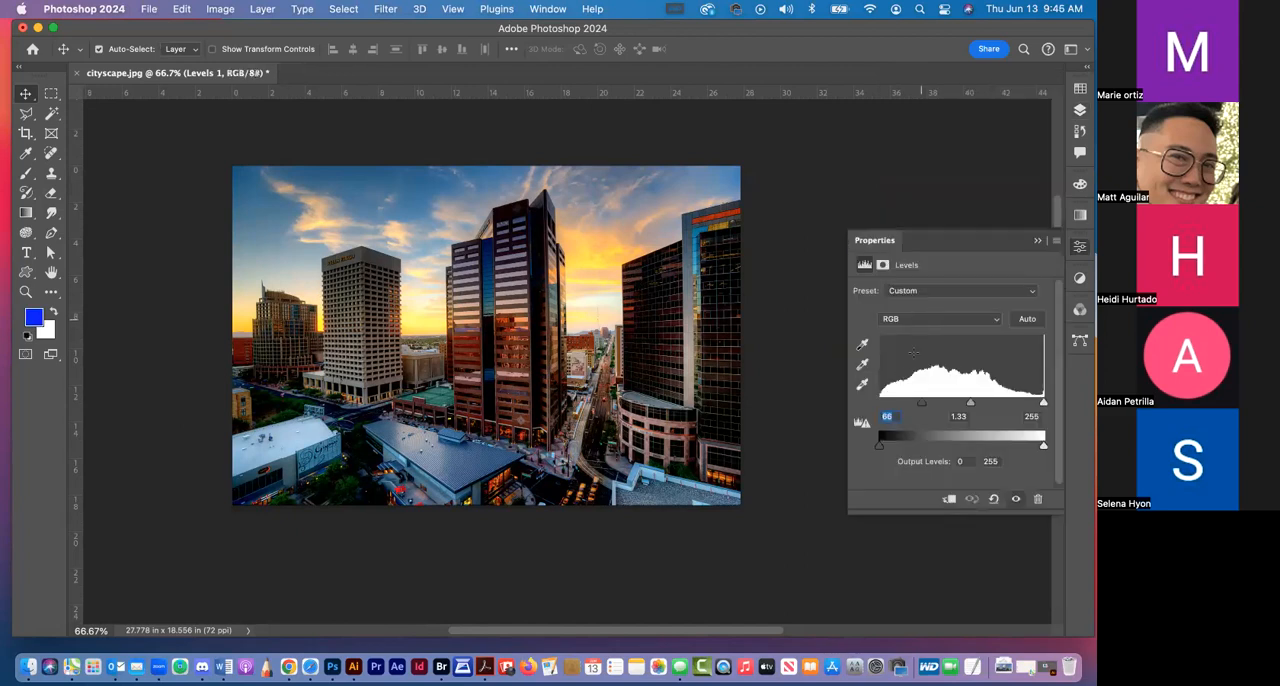
left_click(1081, 243)
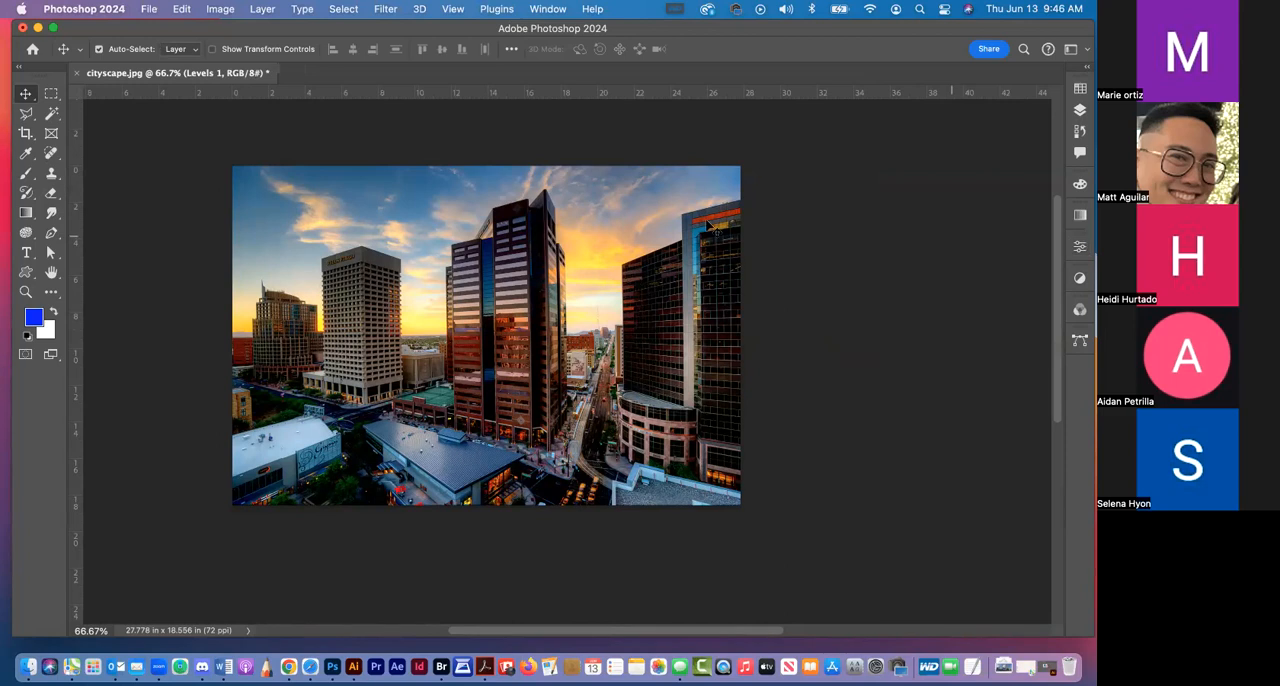
Bring up the set of available adjustments to view it, and hide it again
left_click(546, 10)
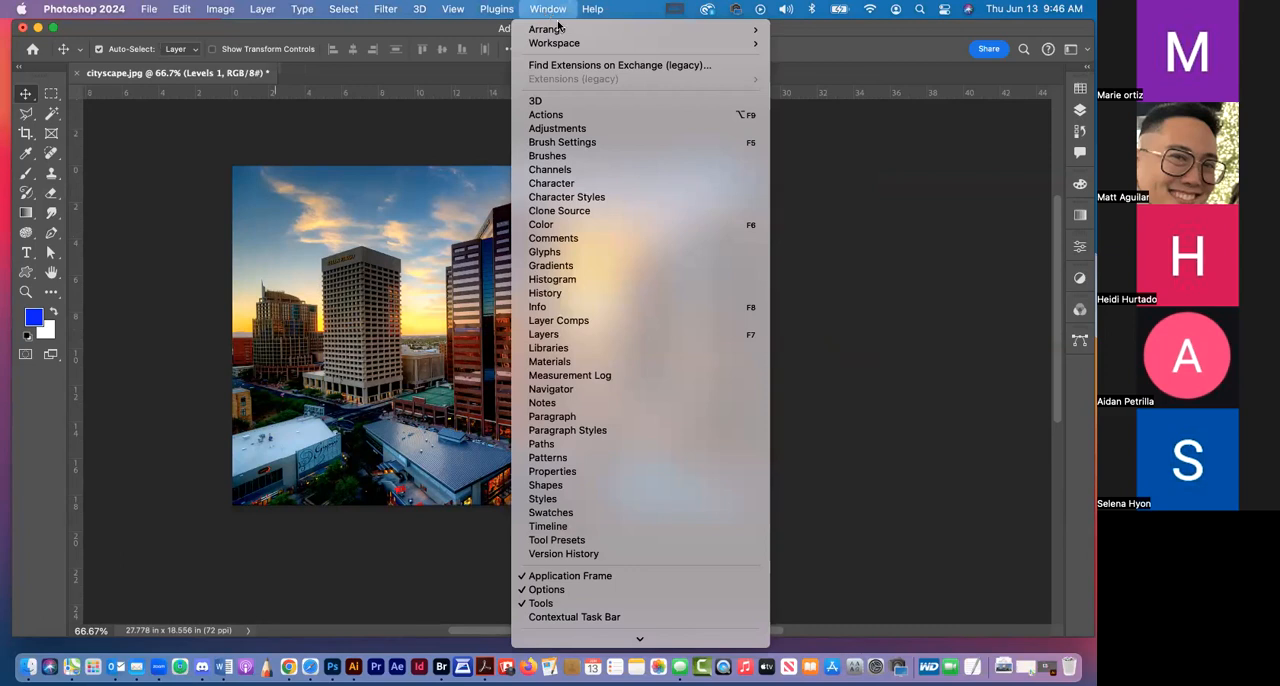
left_click(593, 130)
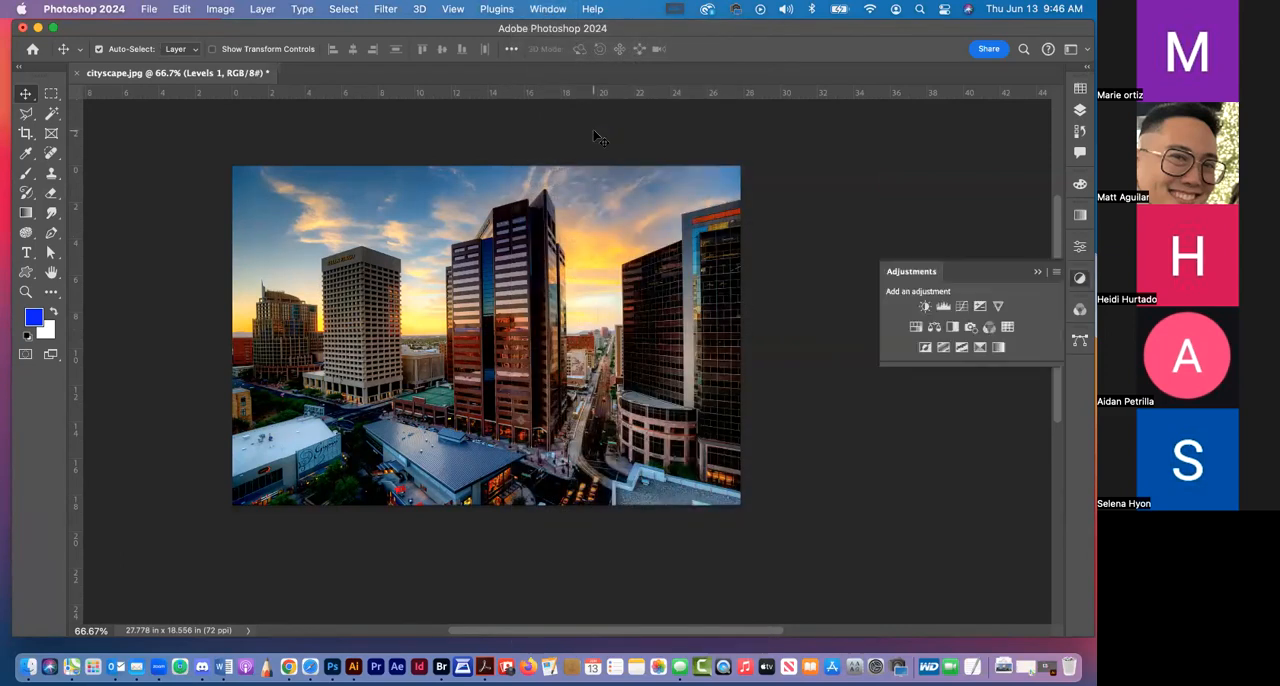
left_click(1079, 279)
left_click(1079, 279)
left_click(1080, 279)
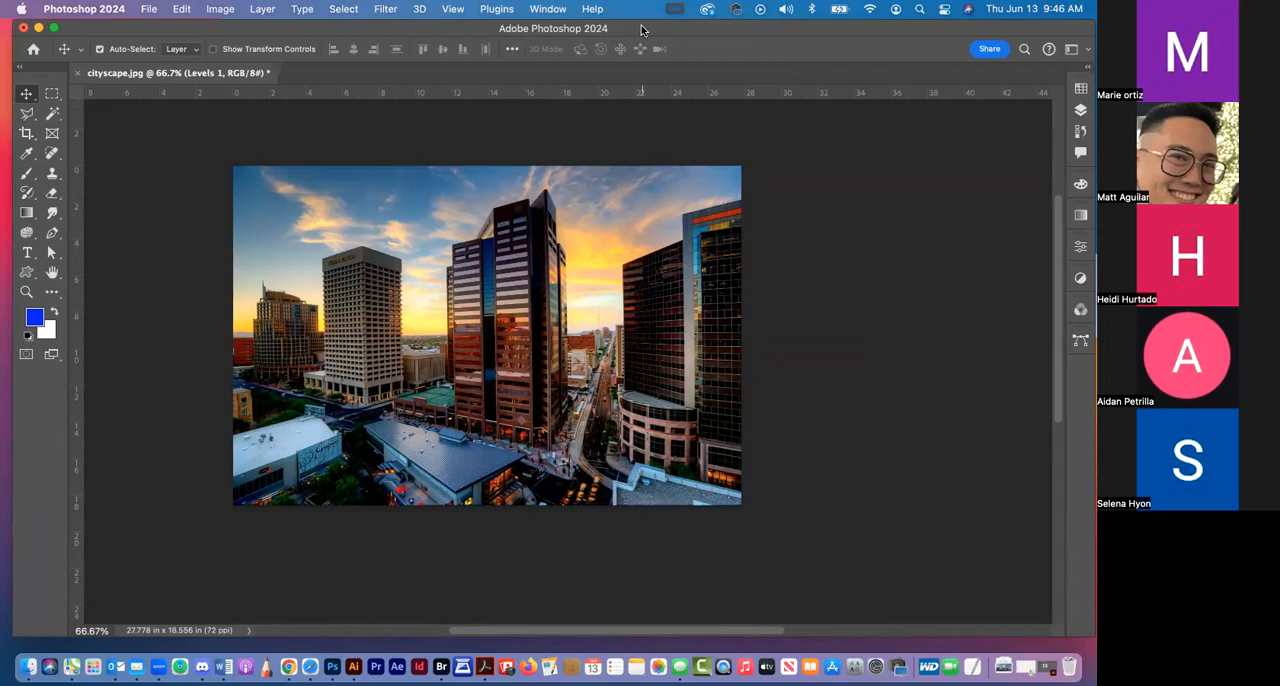
left_click_drag(645, 29, 643, 27)
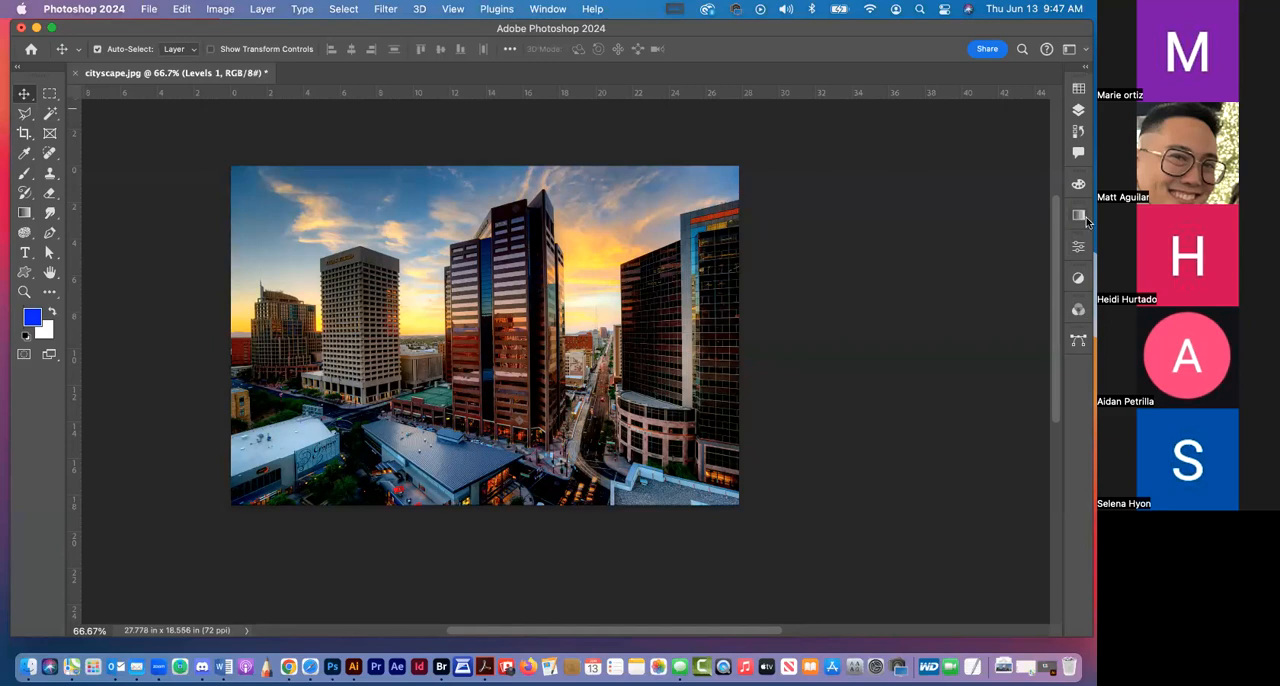
Add a Hue/Saturation adjustment layer above Levels 1 with hue +124, saturation +34 and lightness -34
left_click(1079, 110)
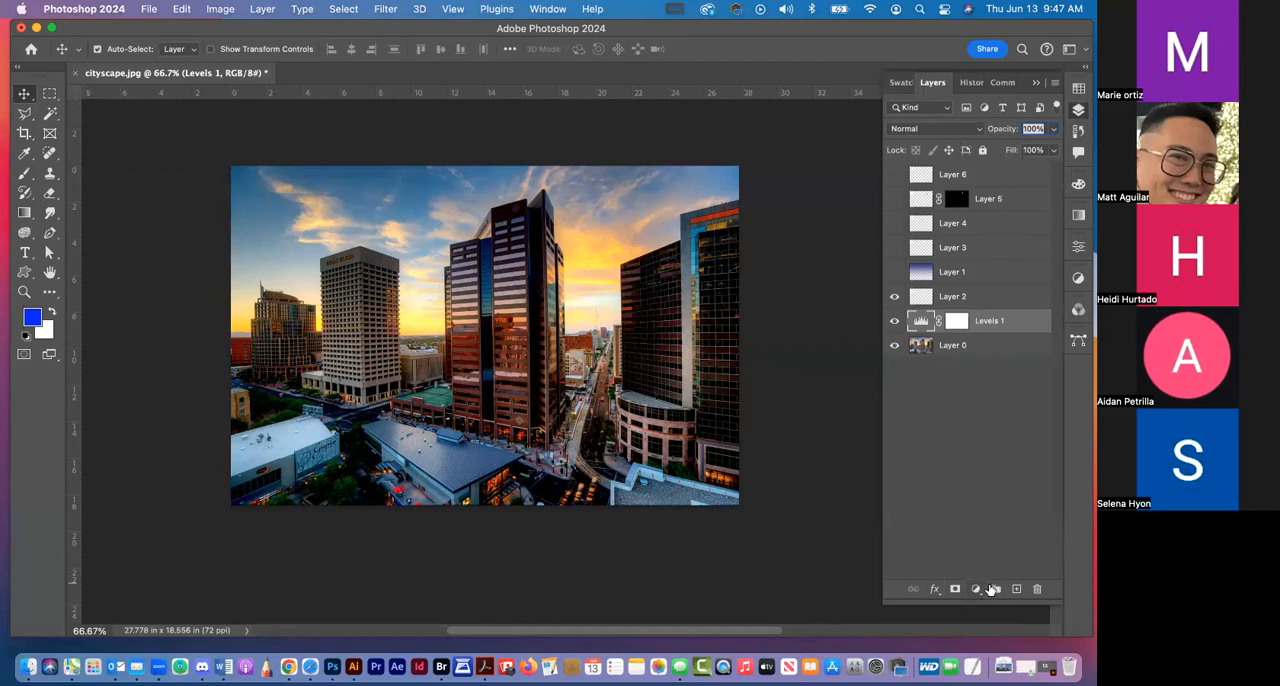
left_click(975, 590)
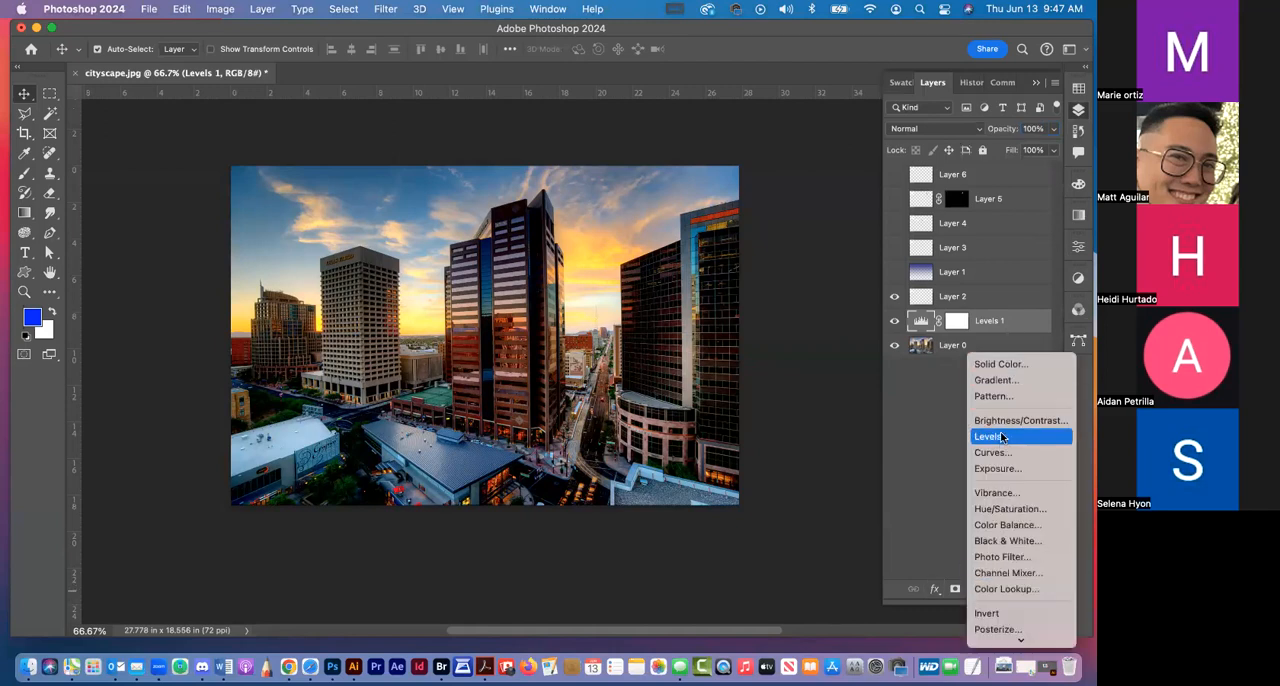
scroll(1005, 440, "down", 2)
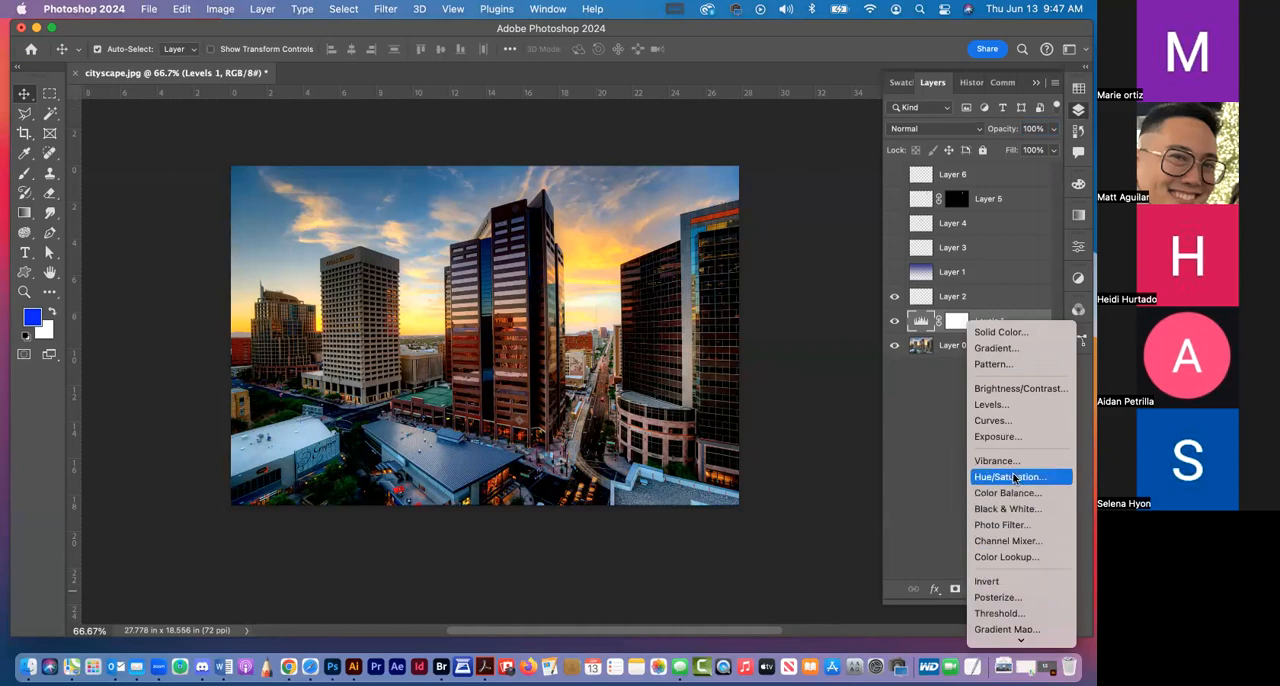
left_click(1012, 477)
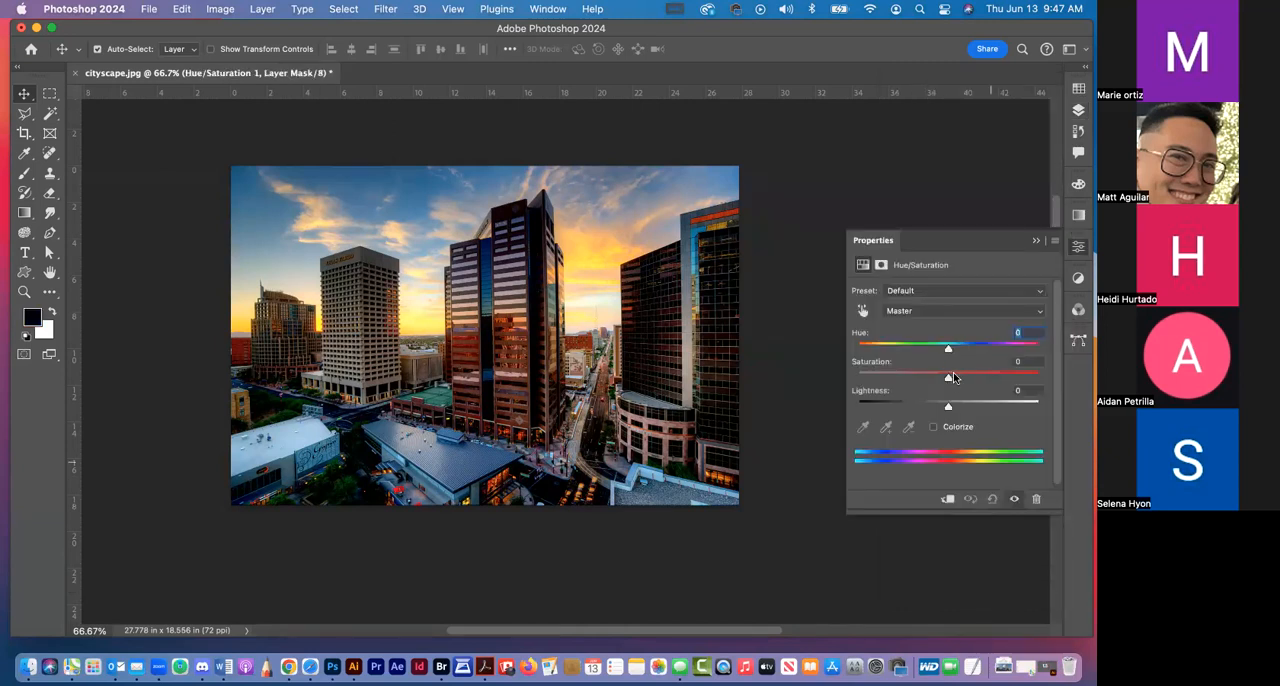
left_click(978, 377)
left_click_drag(948, 348, 1038, 348)
left_click(1020, 355)
left_click_drag(953, 403, 891, 406)
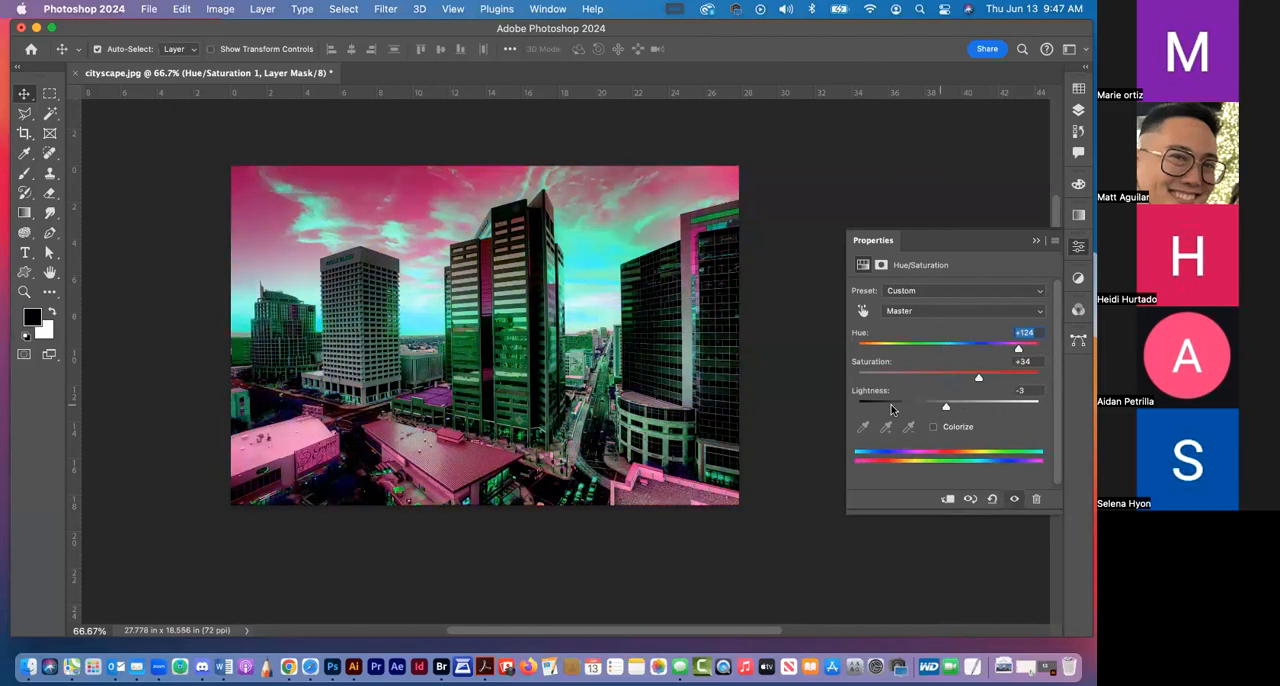
left_click(916, 406)
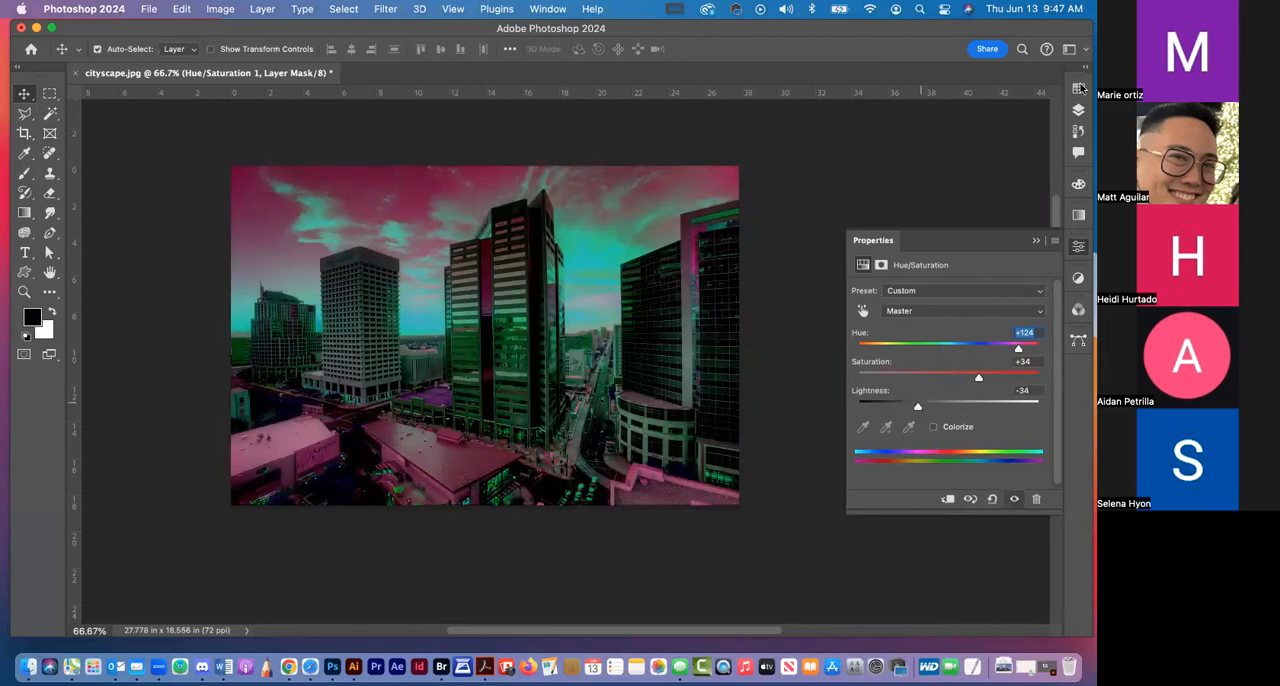
Compare the photo with and without the Hue/Saturation 1 layer, and delete the Hue/Saturation 1 and Levels 1 layers
left_click(1080, 112)
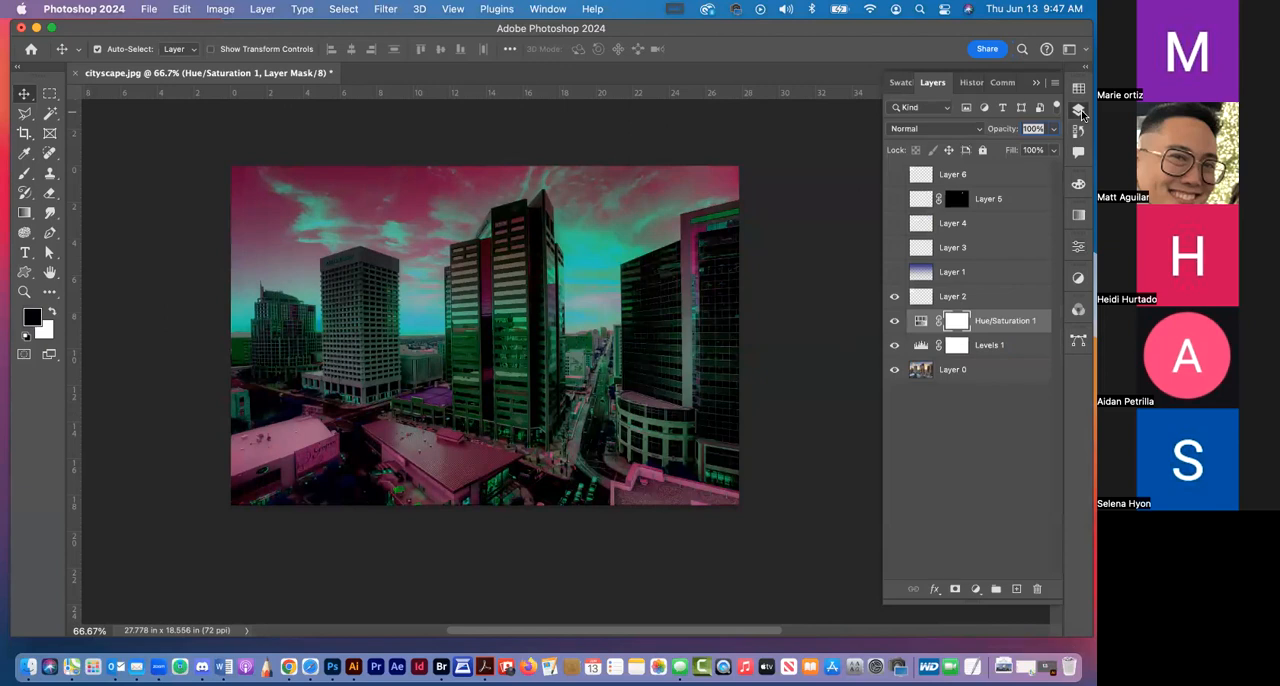
left_click(895, 321)
left_click(895, 321)
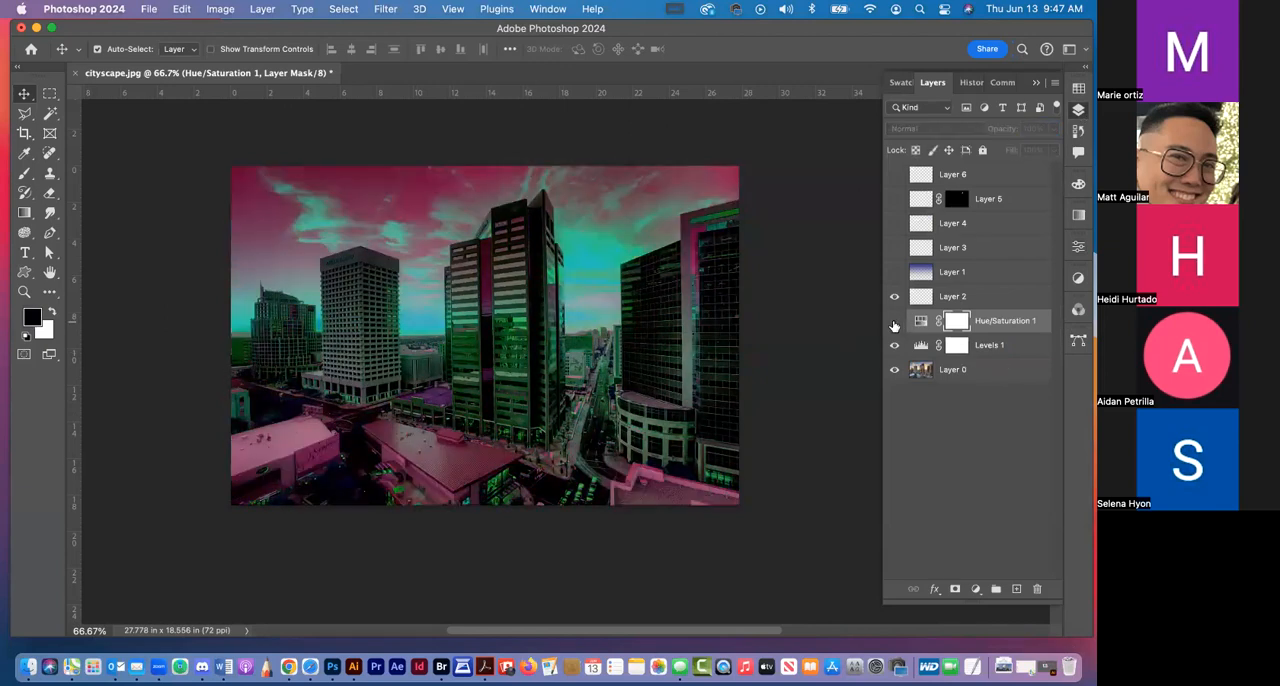
left_click(895, 321)
left_click_drag(1033, 325, 1037, 589)
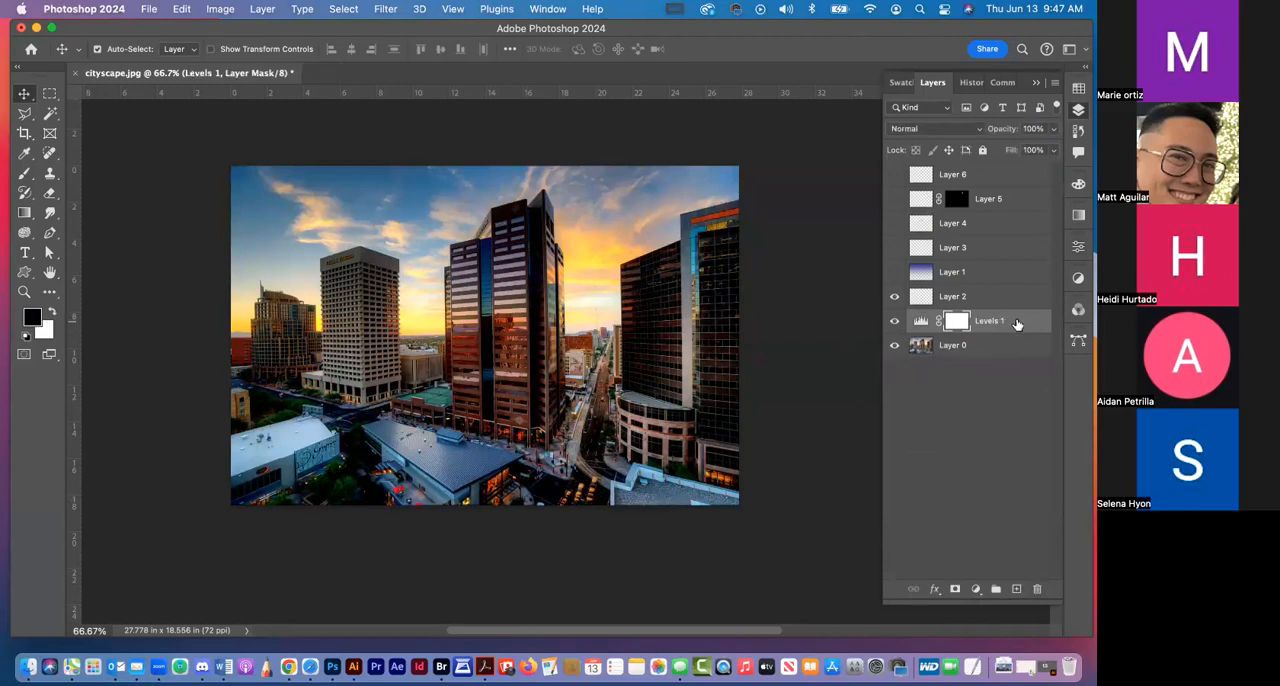
left_click_drag(1017, 323, 1033, 592)
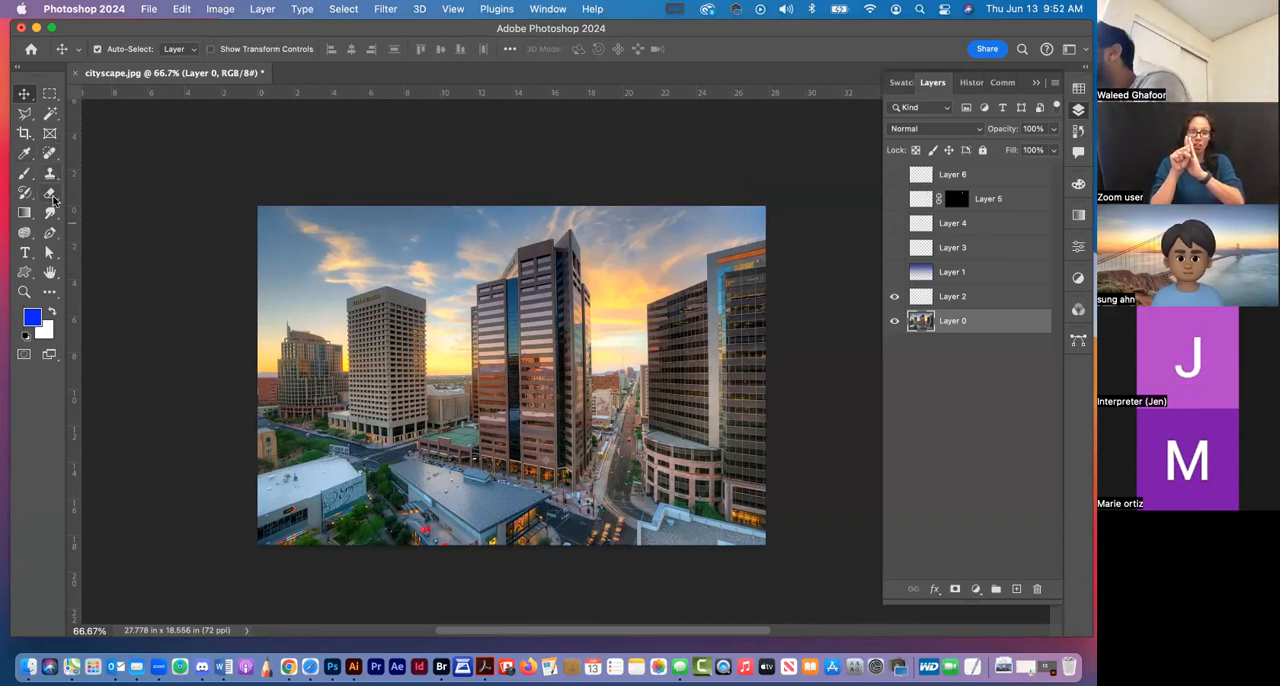
Try selecting five window bands on the central tower with the Magic Wand at tolerance 35, and clear the selection
left_click(54, 112)
left_click(24, 292)
left_click_drag(639, 340, 627, 393)
left_click_drag(508, 368, 667, 238)
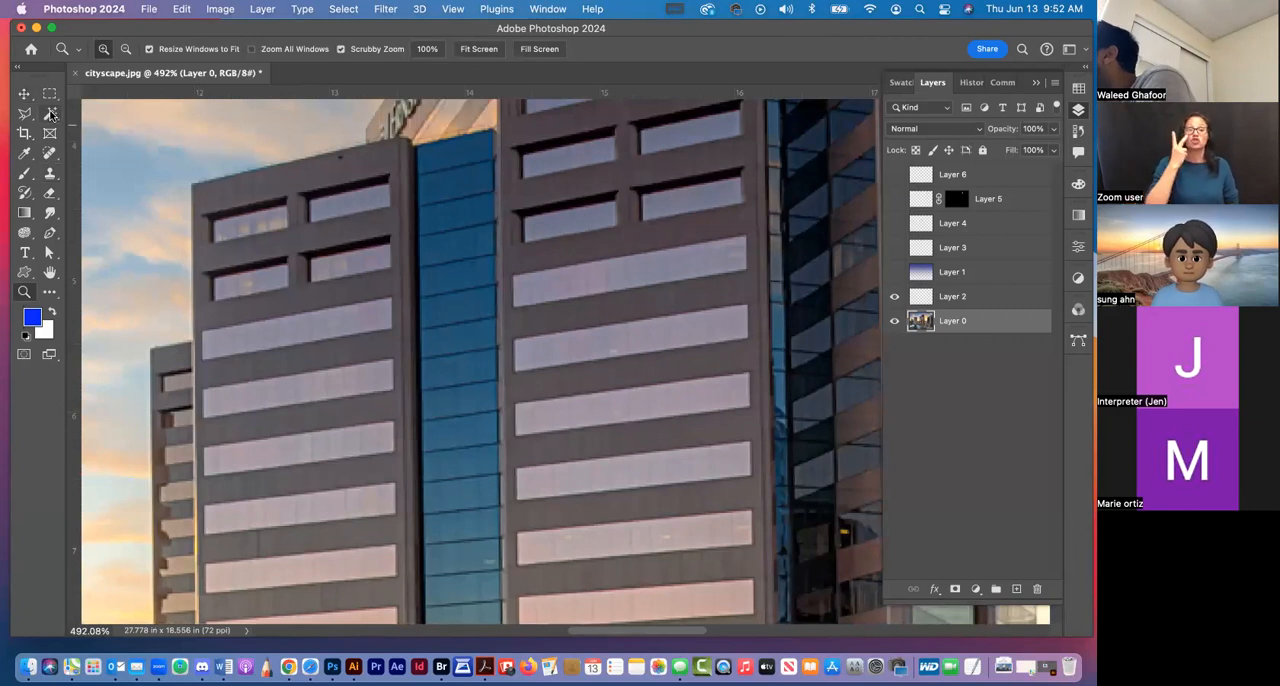
left_click(51, 114)
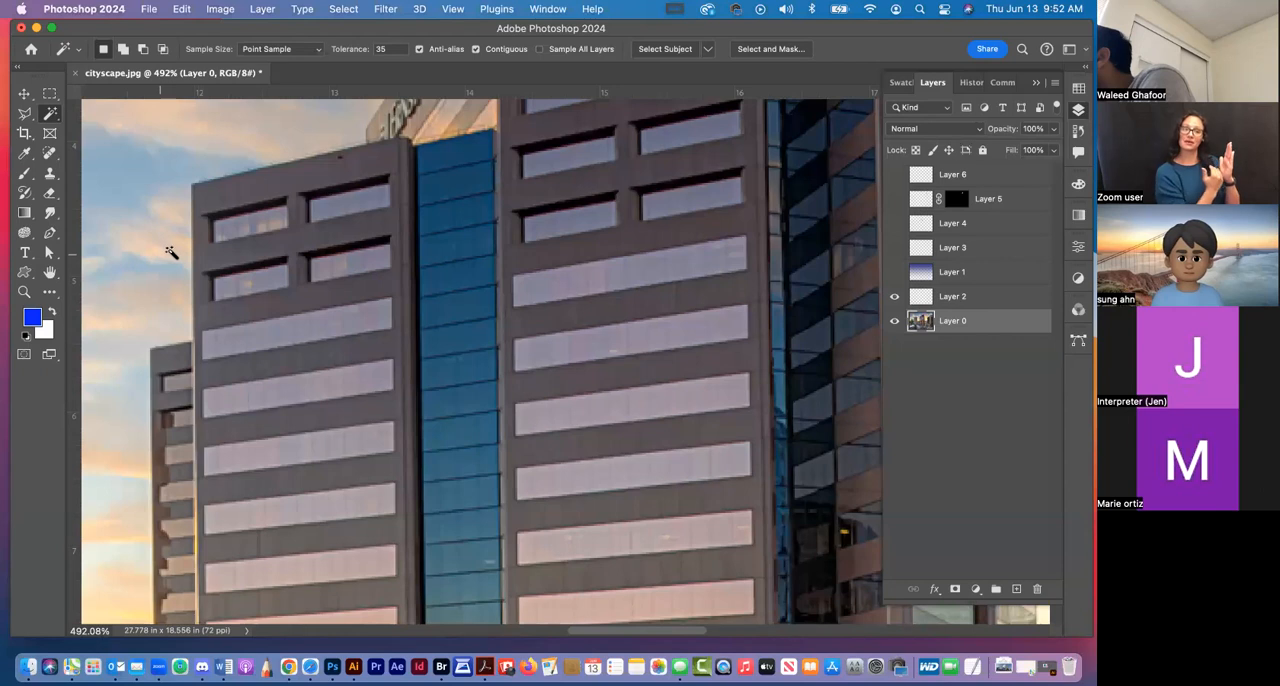
left_click(600, 278)
left_click(619, 345)
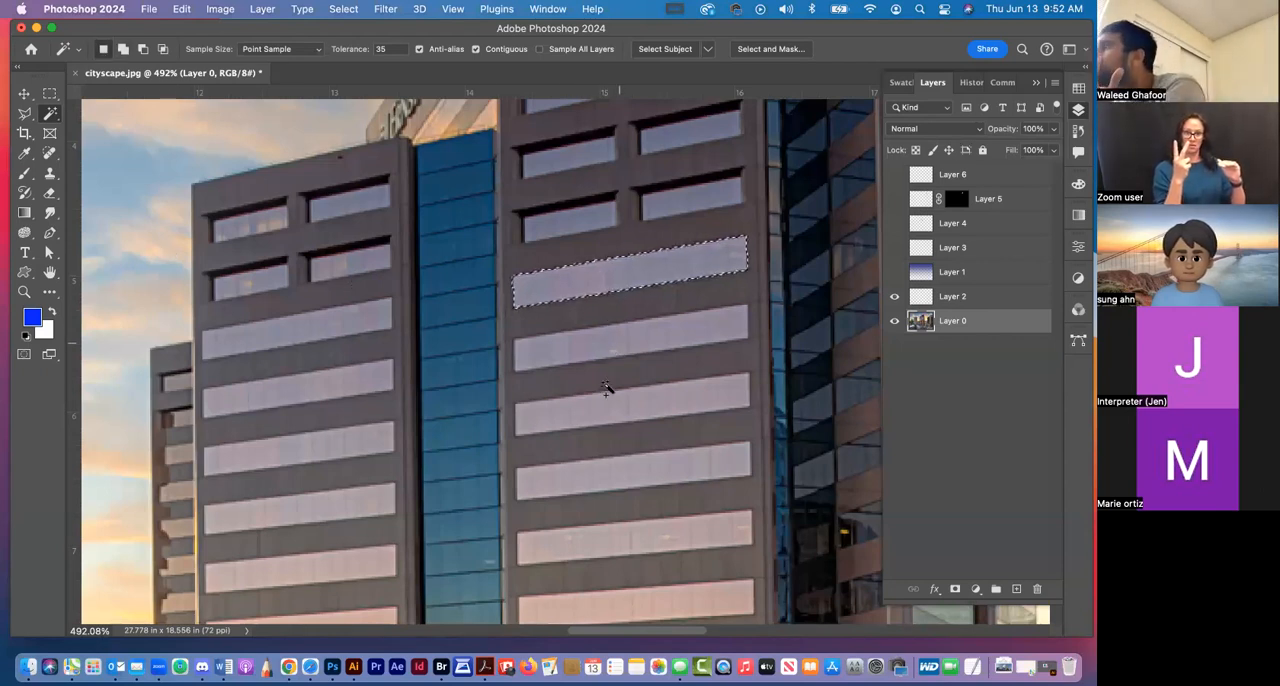
left_click(303, 440, "shift")
left_click(640, 467, "shift")
left_click(637, 535, "shift")
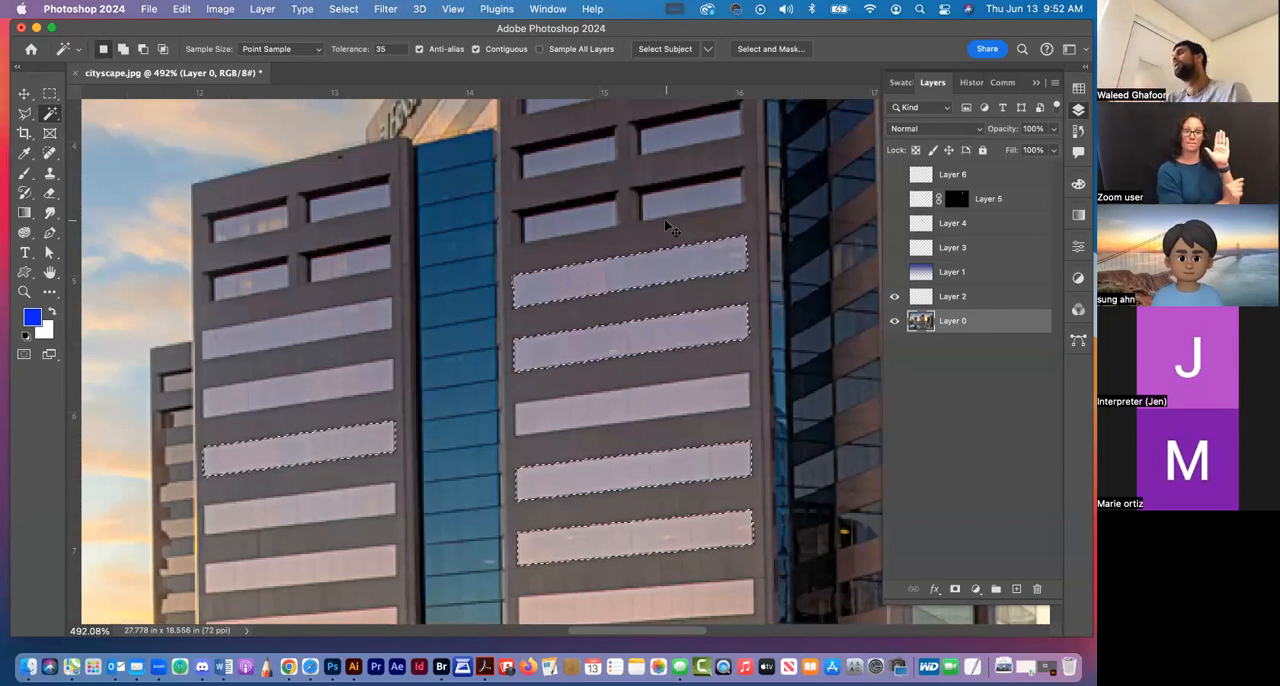
key("super+d")
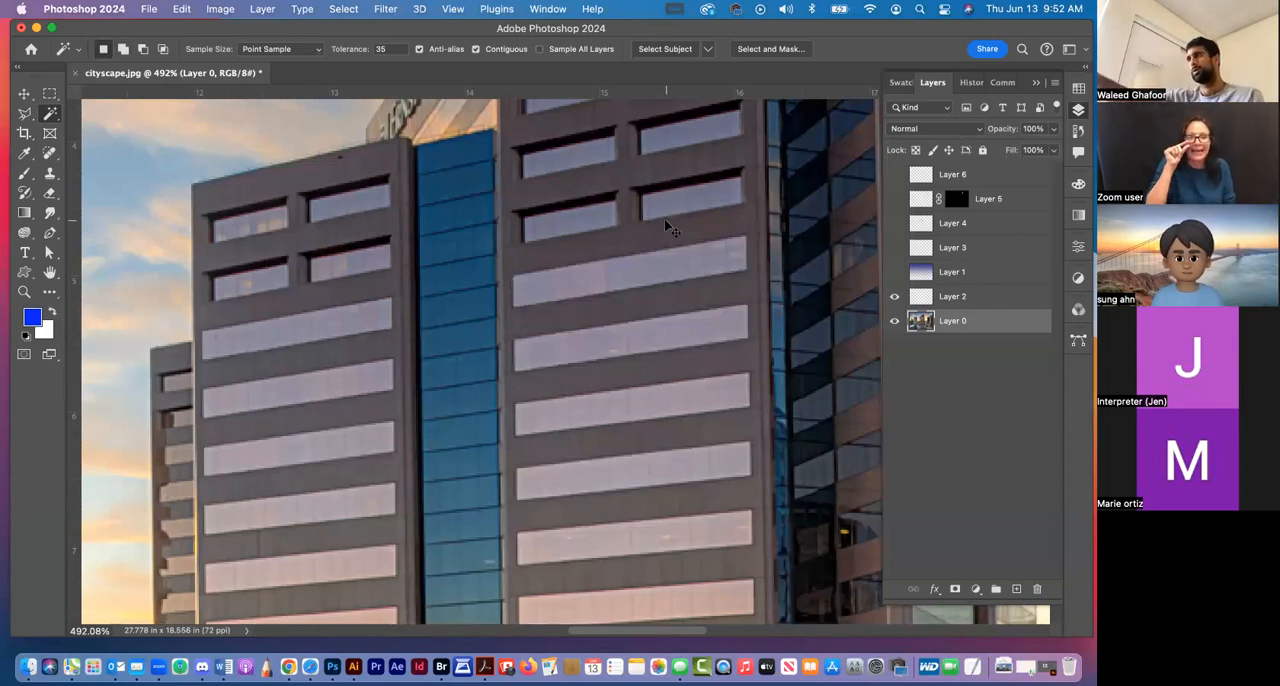
Select the blue sky above the Wells Fargo building with the Magic Wand at tolerance 35
key("super+minus")
key("super+minus")
key("super+minus")
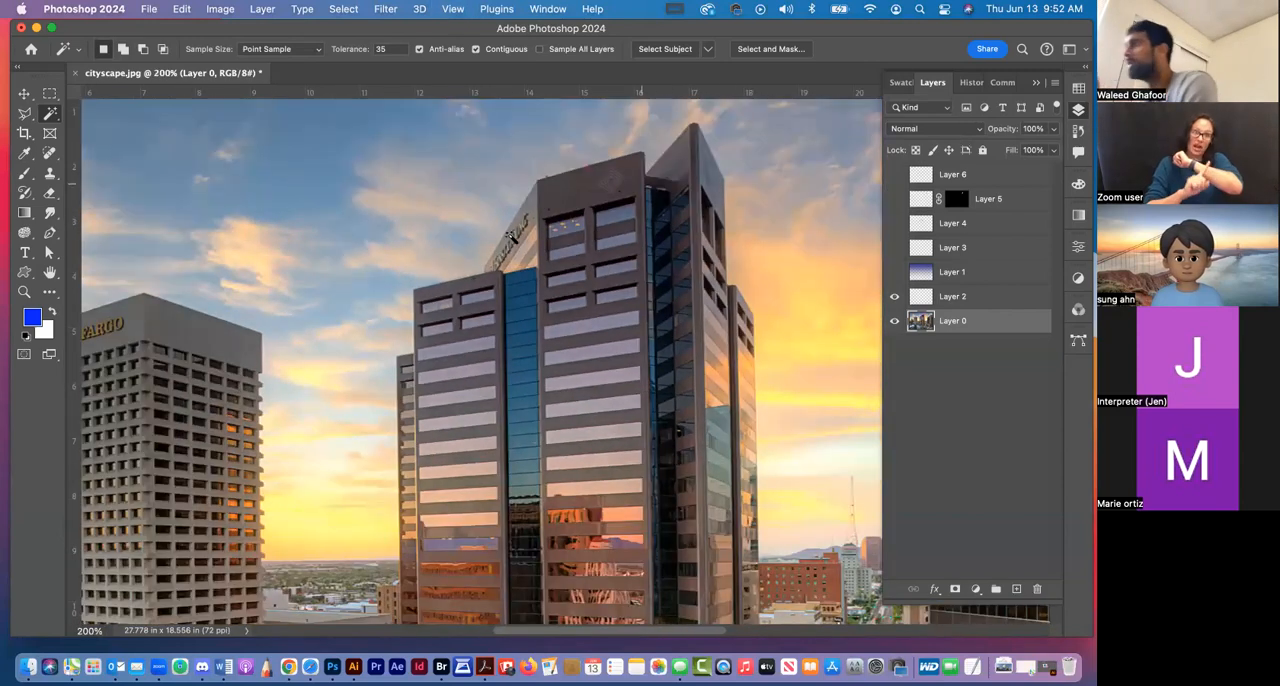
left_click_drag(476, 230, 552, 291)
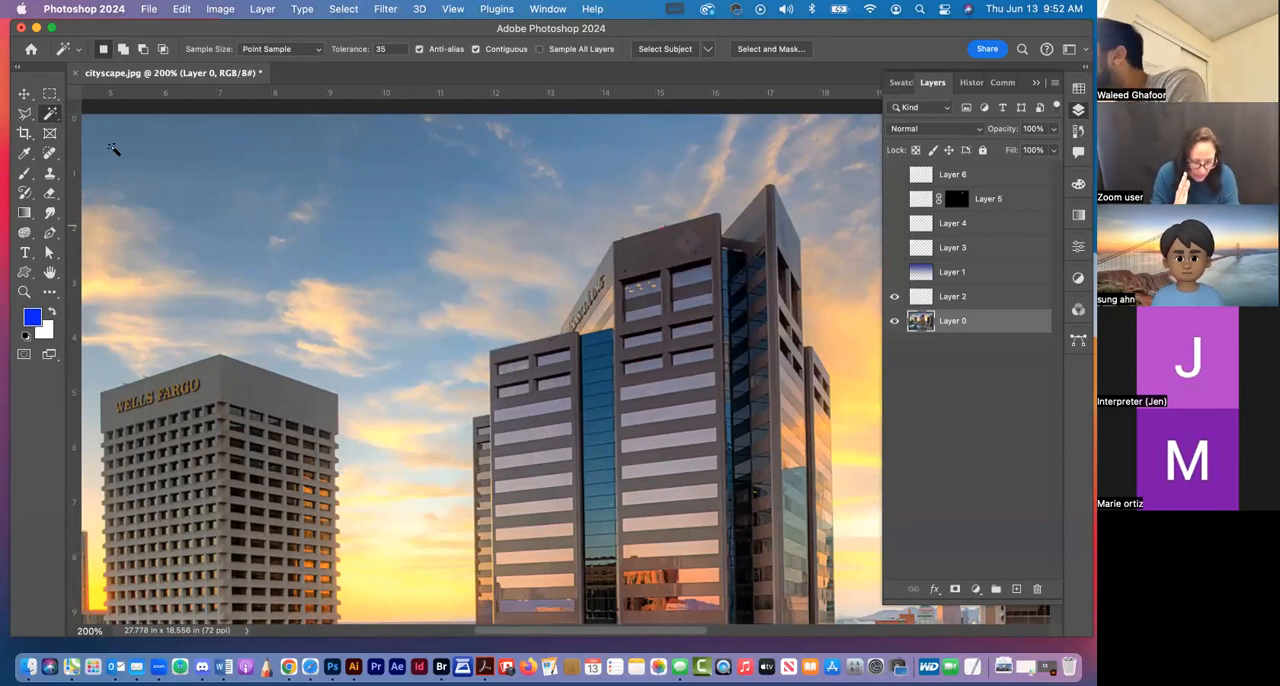
left_click(218, 172)
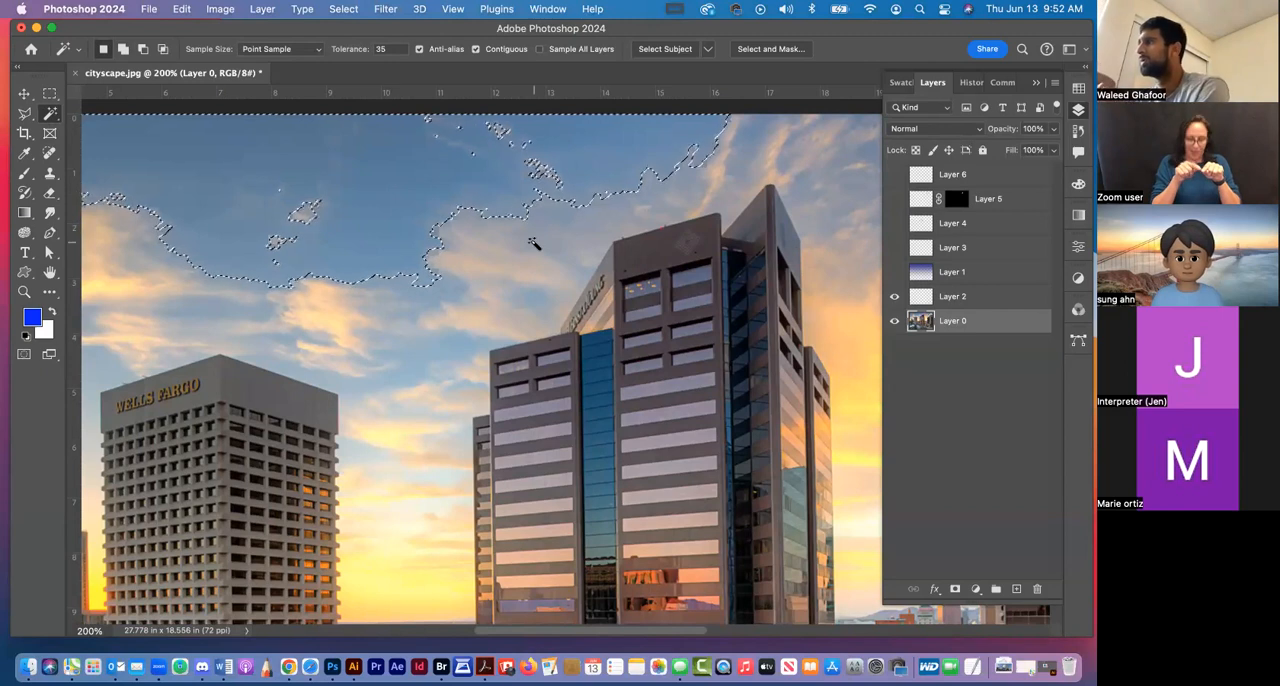
Clear the selection, and select the sky between the two towers with the Magic Wand at tolerance 70
double_click(389, 47)
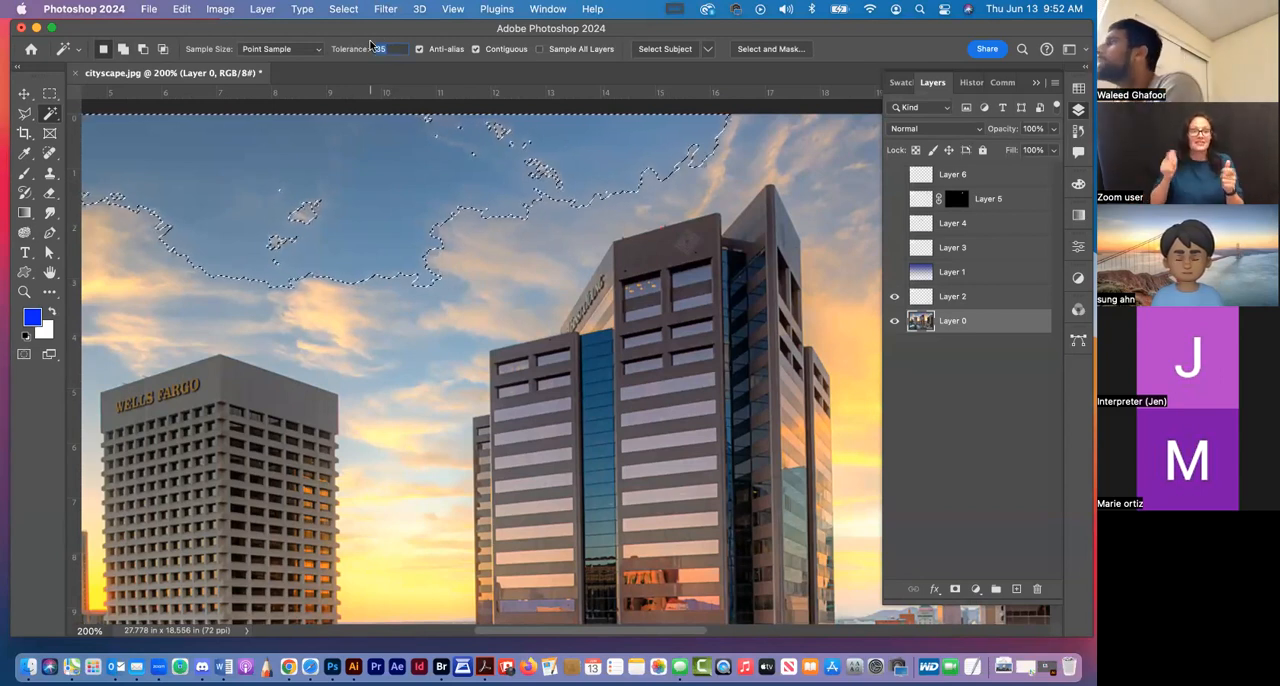
type("70")
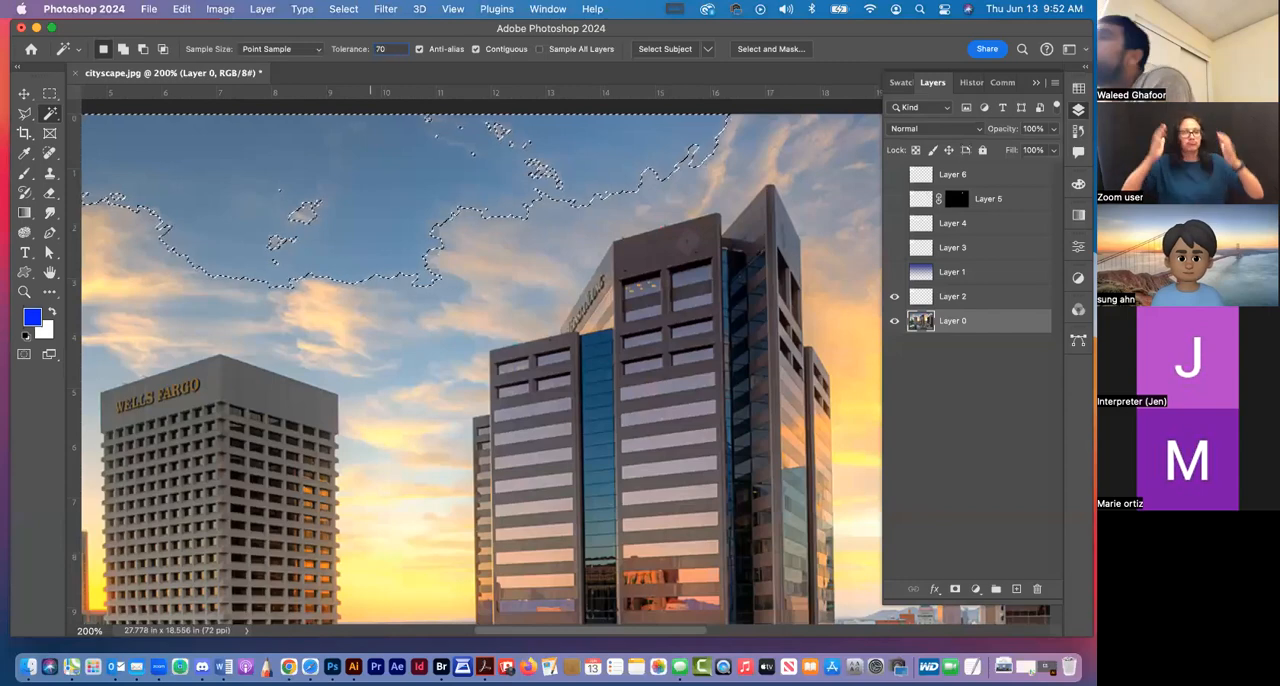
key("super+d")
left_click(400, 246)
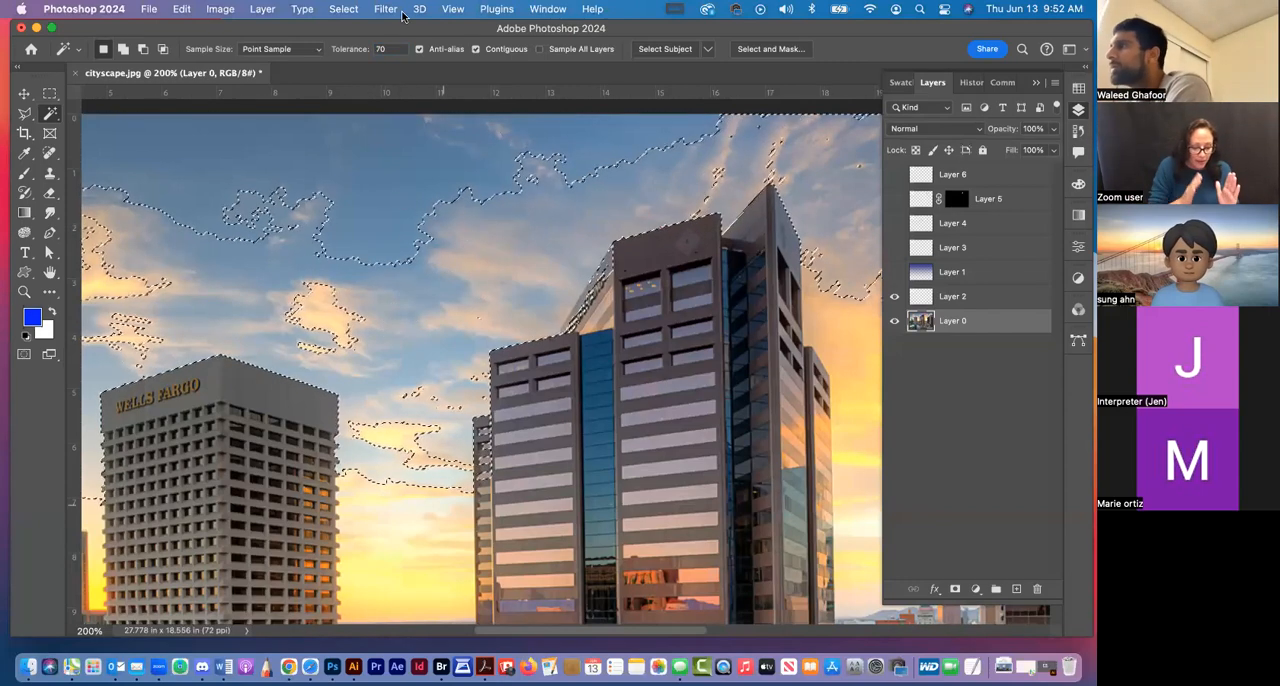
Set the Magic Wand tolerance to 100, reselect the blue sky, and inspect the selection across the whole photo
double_click(392, 49)
type("10")
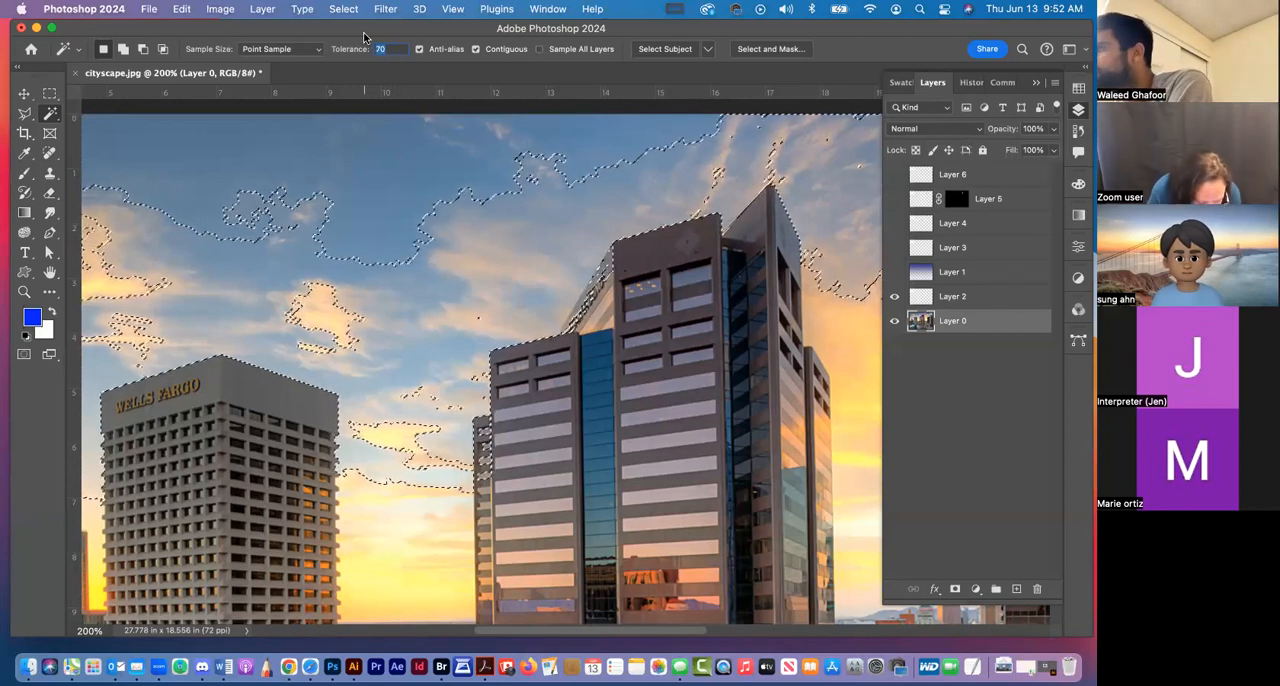
type("0")
left_click(428, 191)
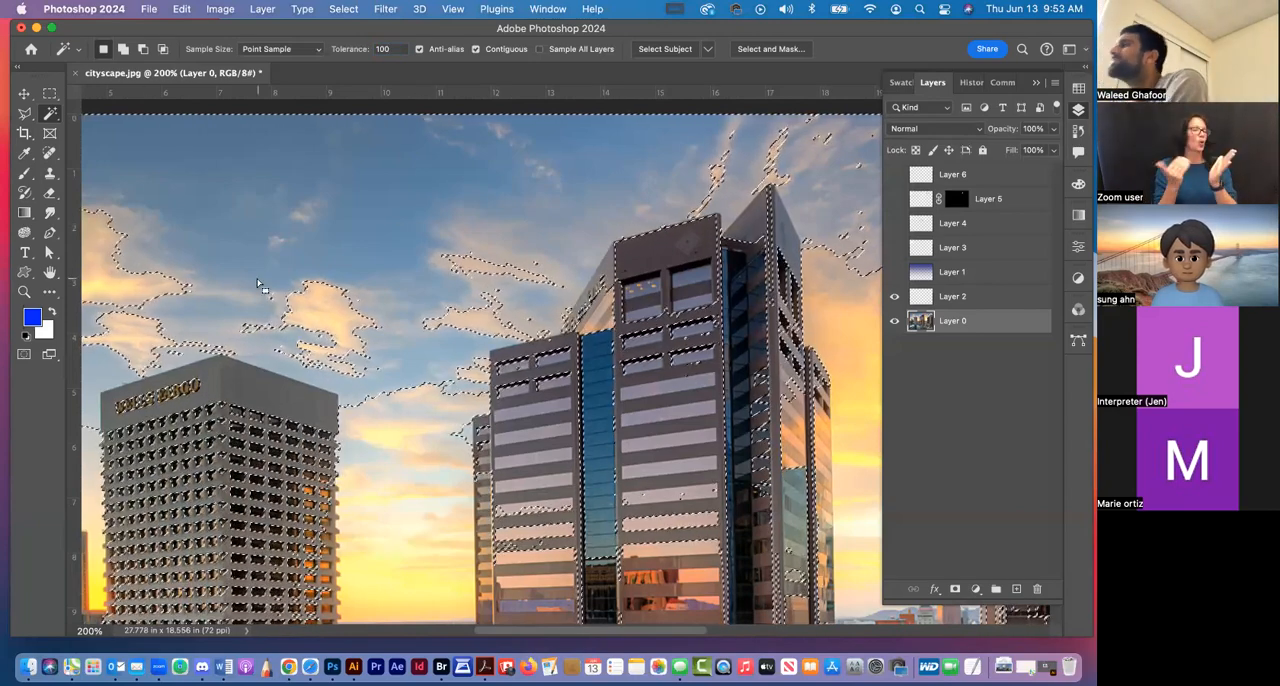
key("super+minus")
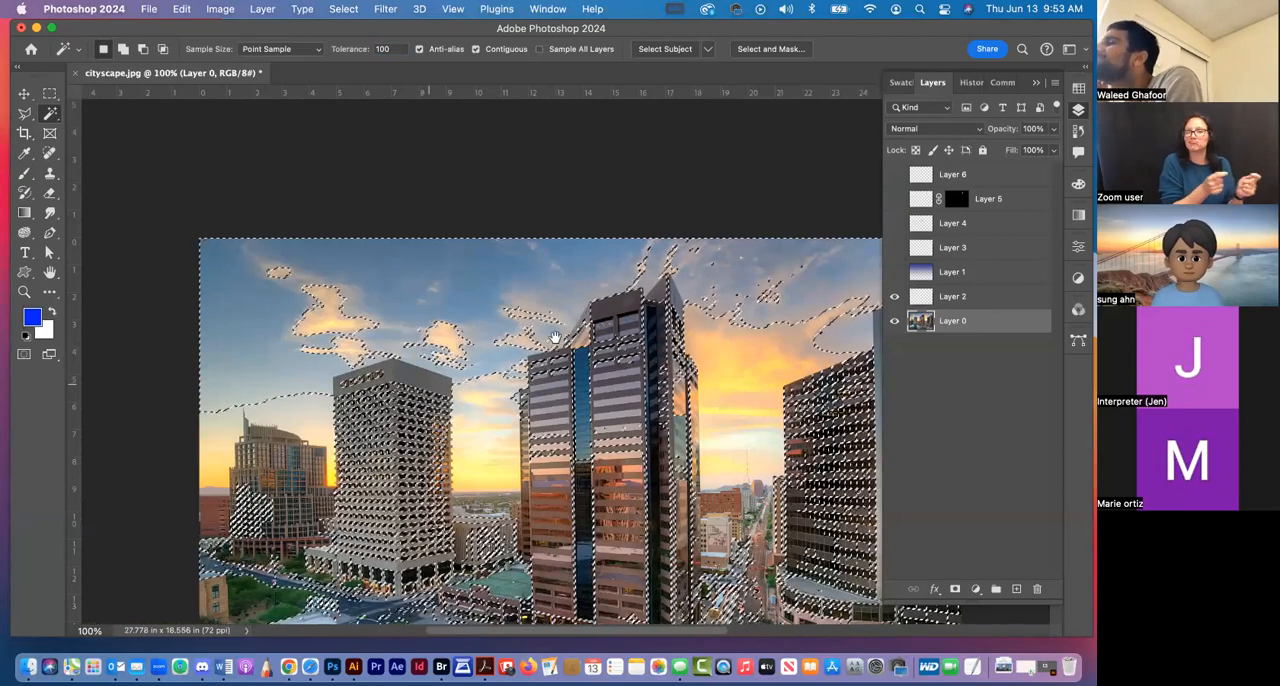
scroll(500, 300, "down", 5)
scroll(500, 300, "right", 3)
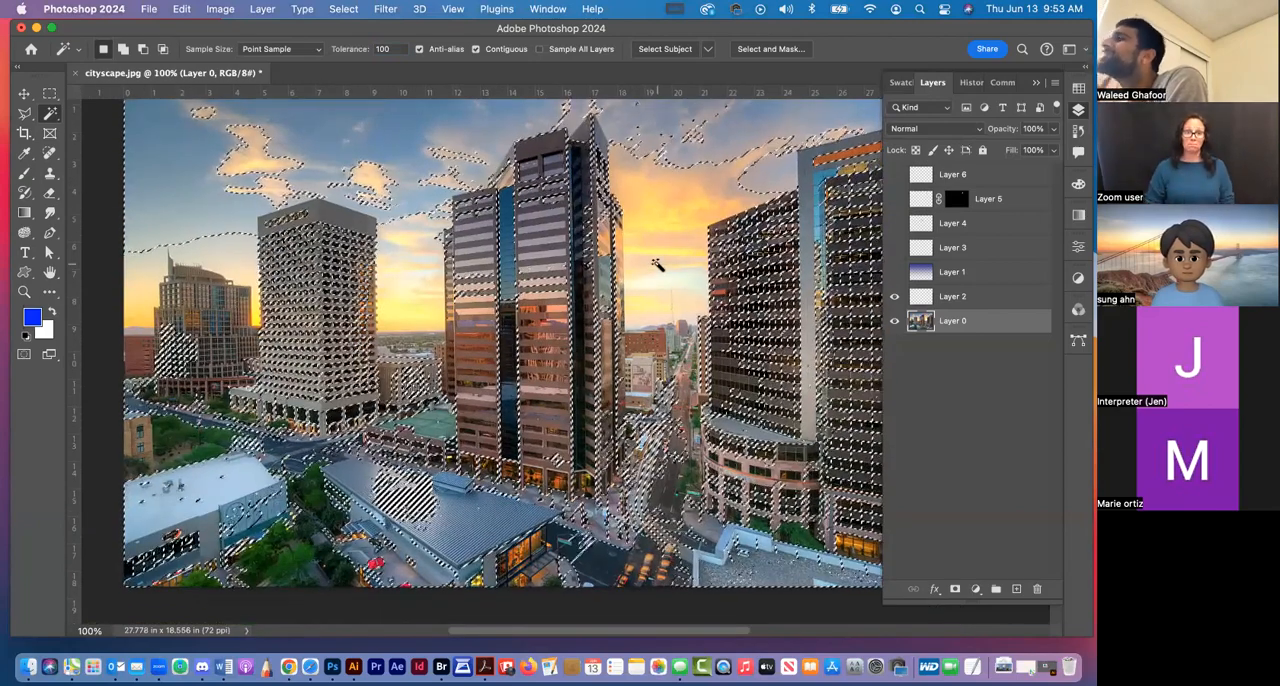
Clear the current selection and set the Magic Wand tolerance to 68
key("super+d")
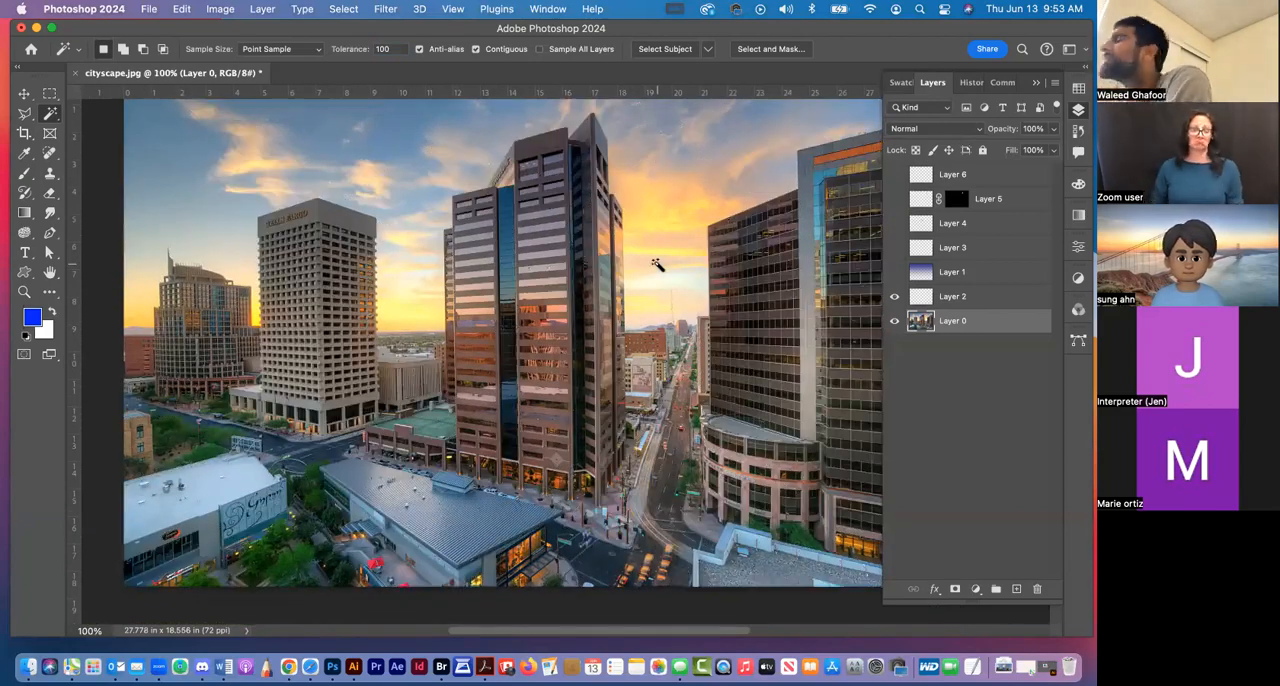
scroll(468, 282, "up", 5)
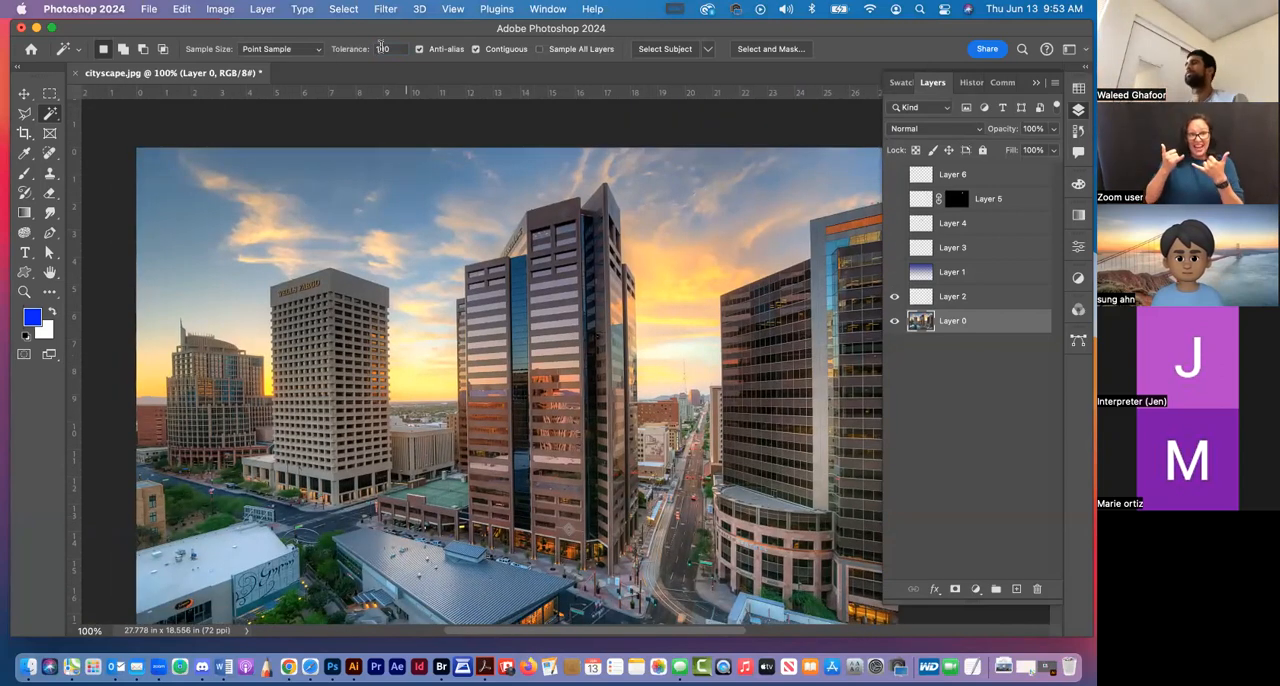
mouse_move(354, 52)
left_mouse_down()
mouse_move(368, 52)
mouse_move(340, 52)
left_mouse_up()
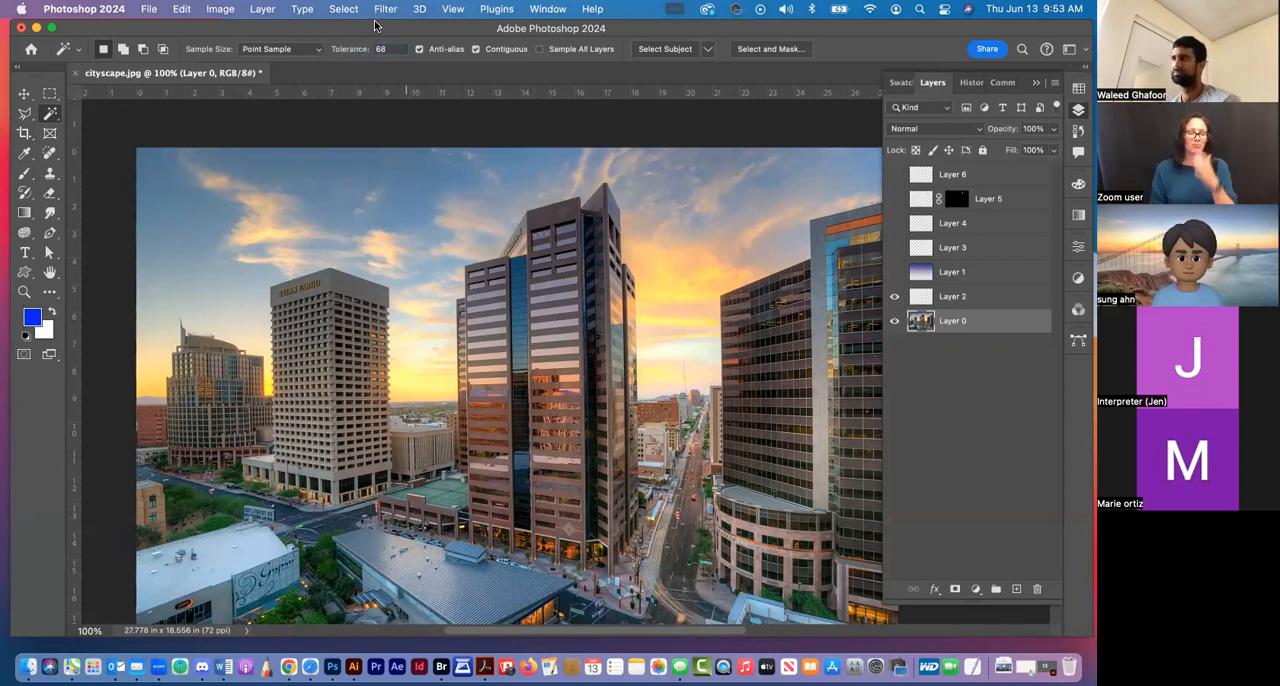
Try an image width of 15 inches with width and height linked, and undo the entry in the Image Size dialog
left_click(25, 96)
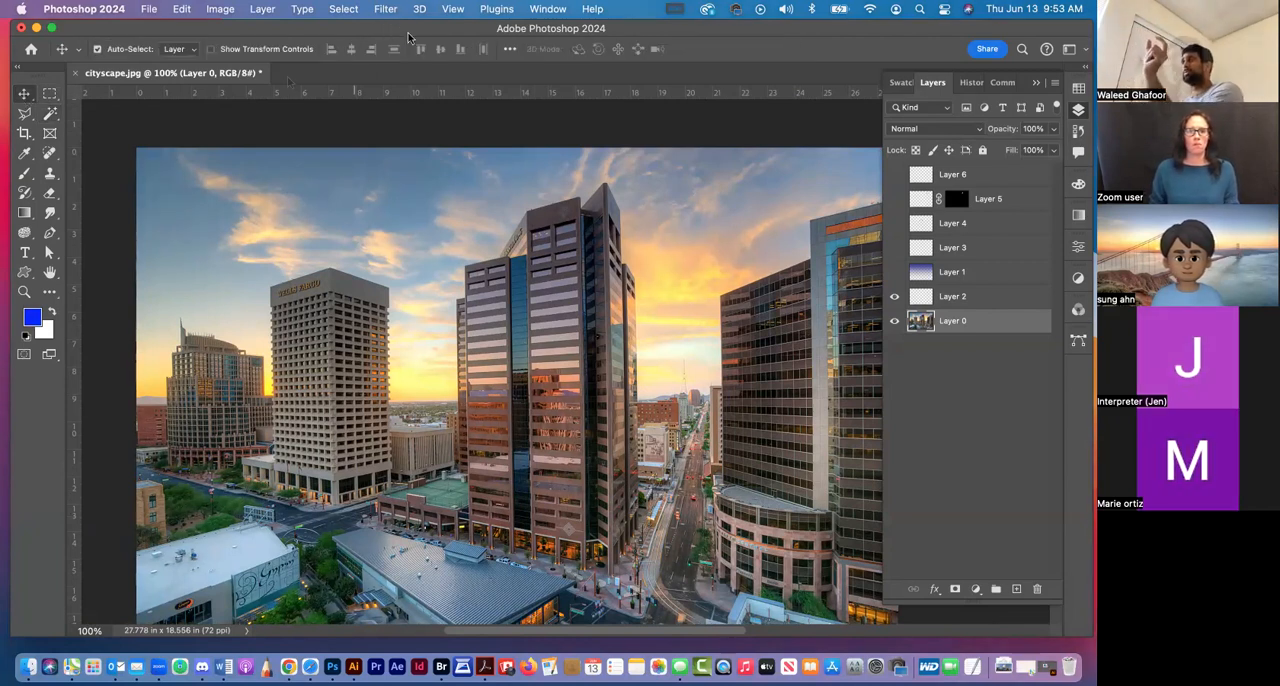
left_click(205, 11)
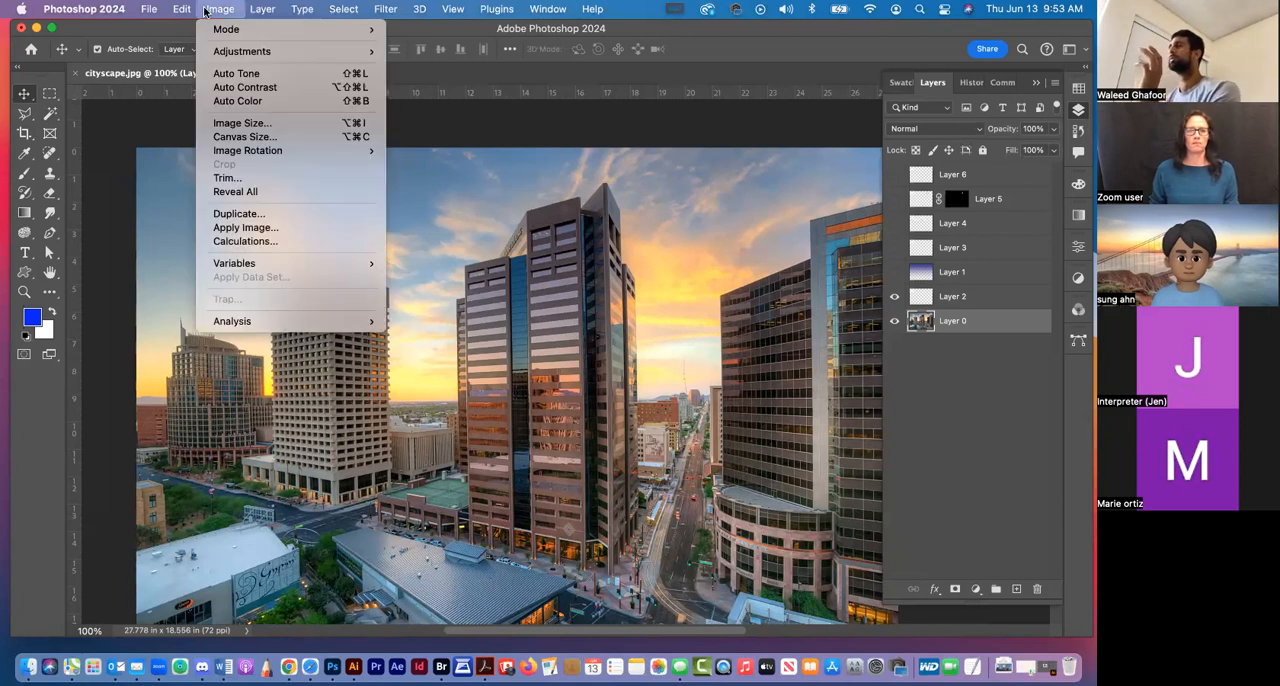
left_click(237, 122)
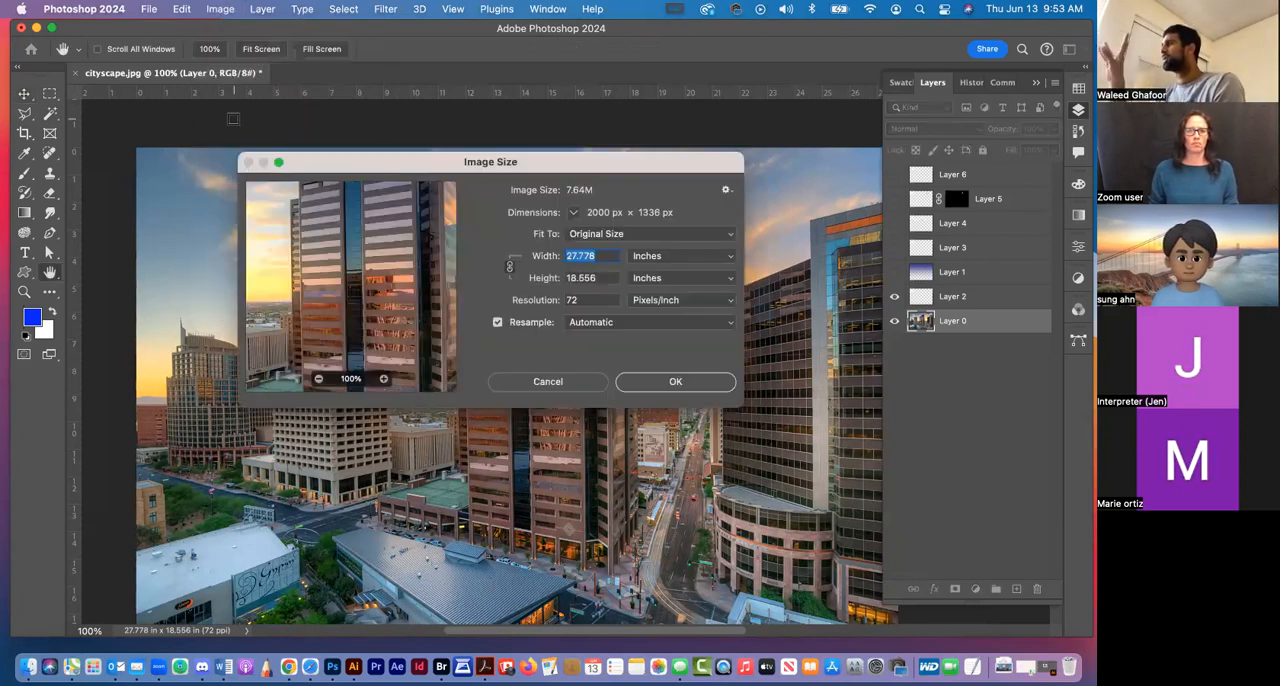
left_click(688, 255)
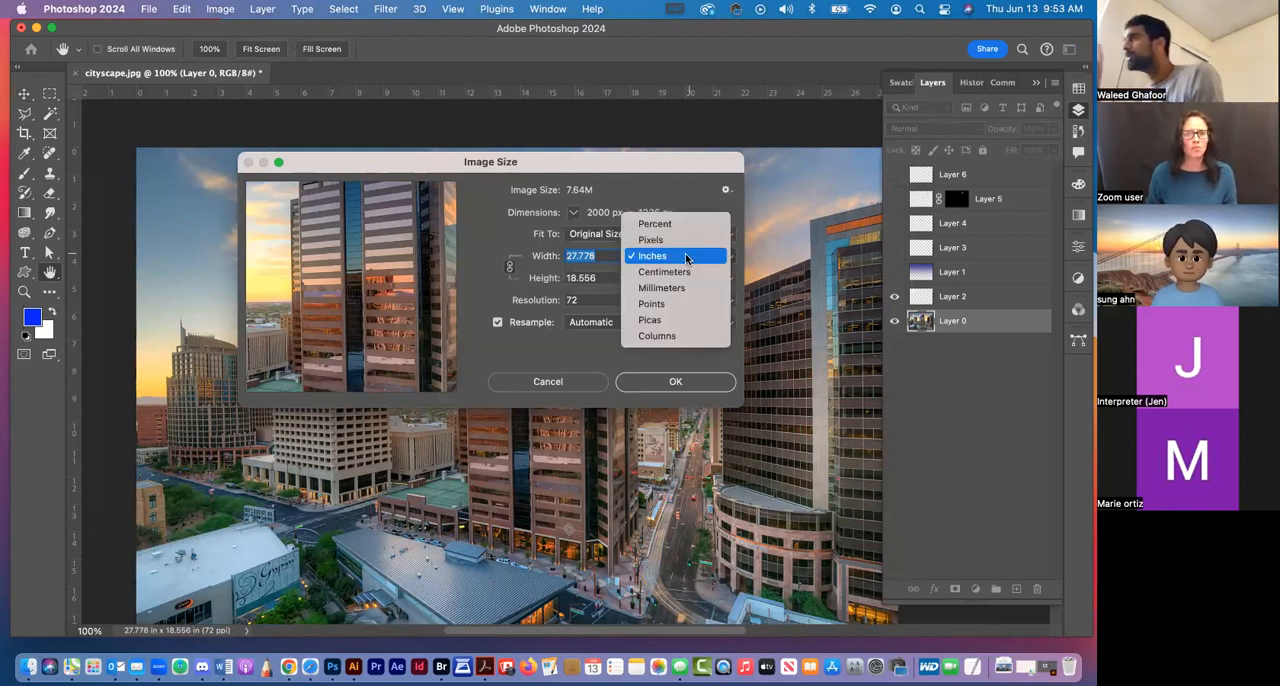
left_click(686, 257)
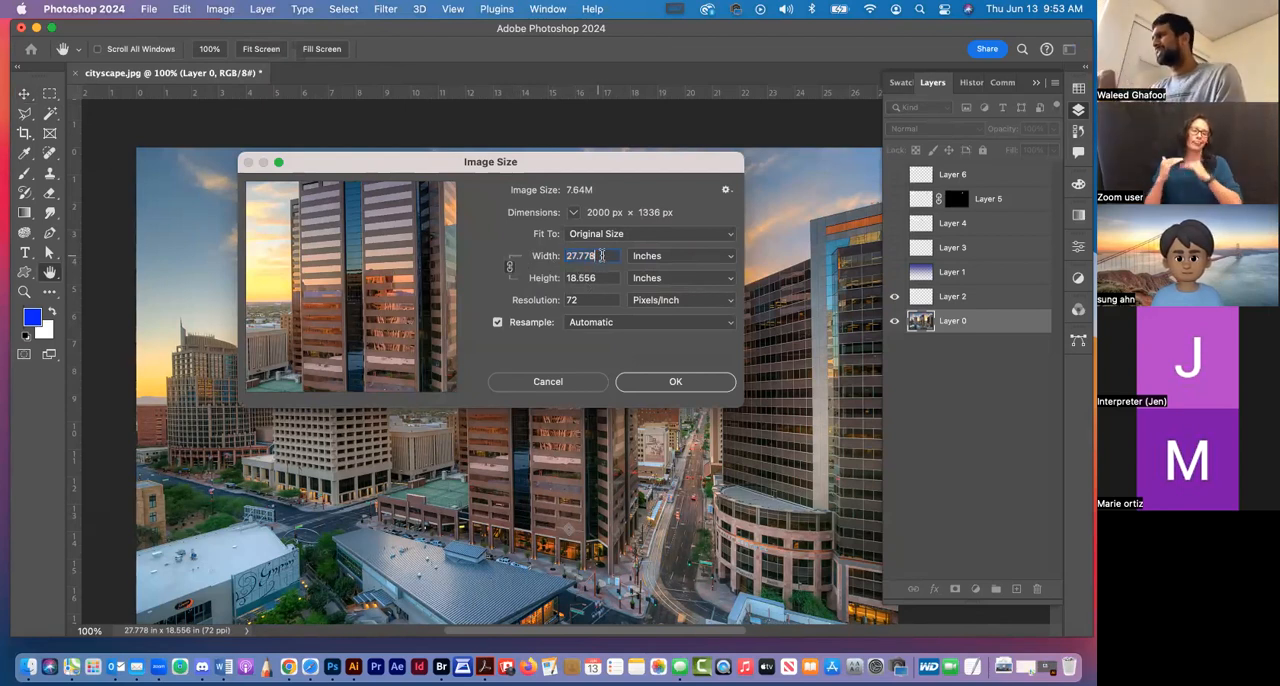
type("15")
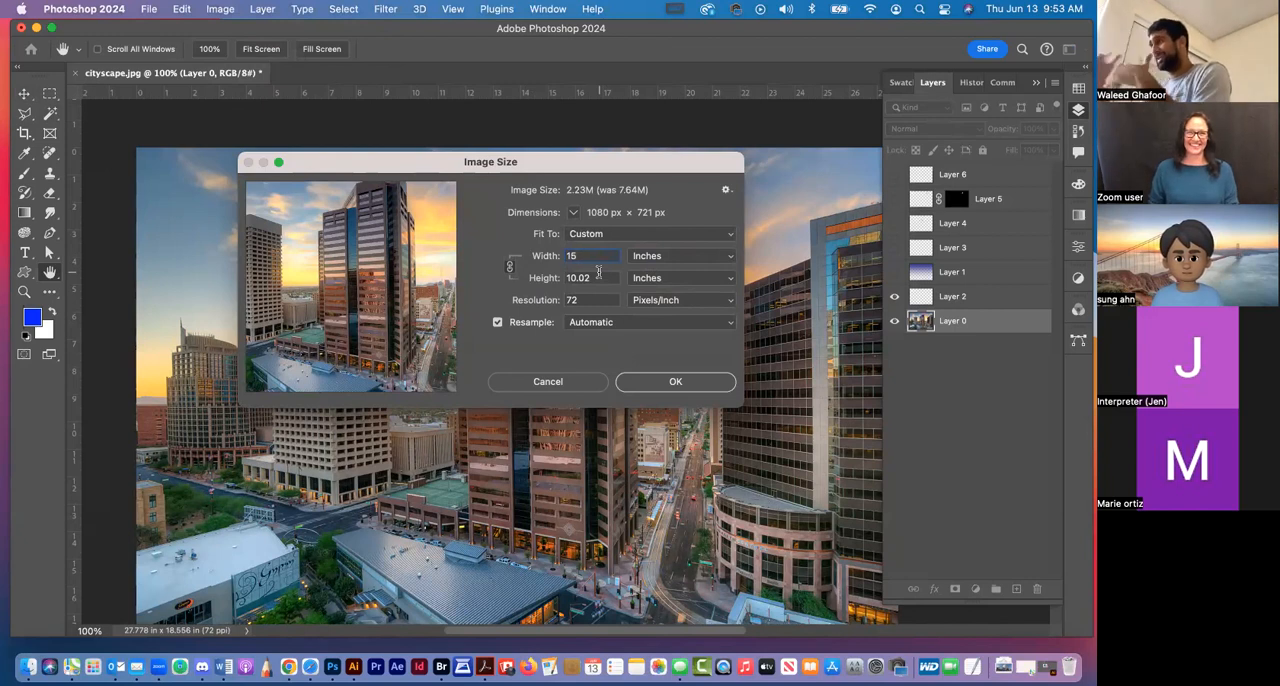
key("super+z")
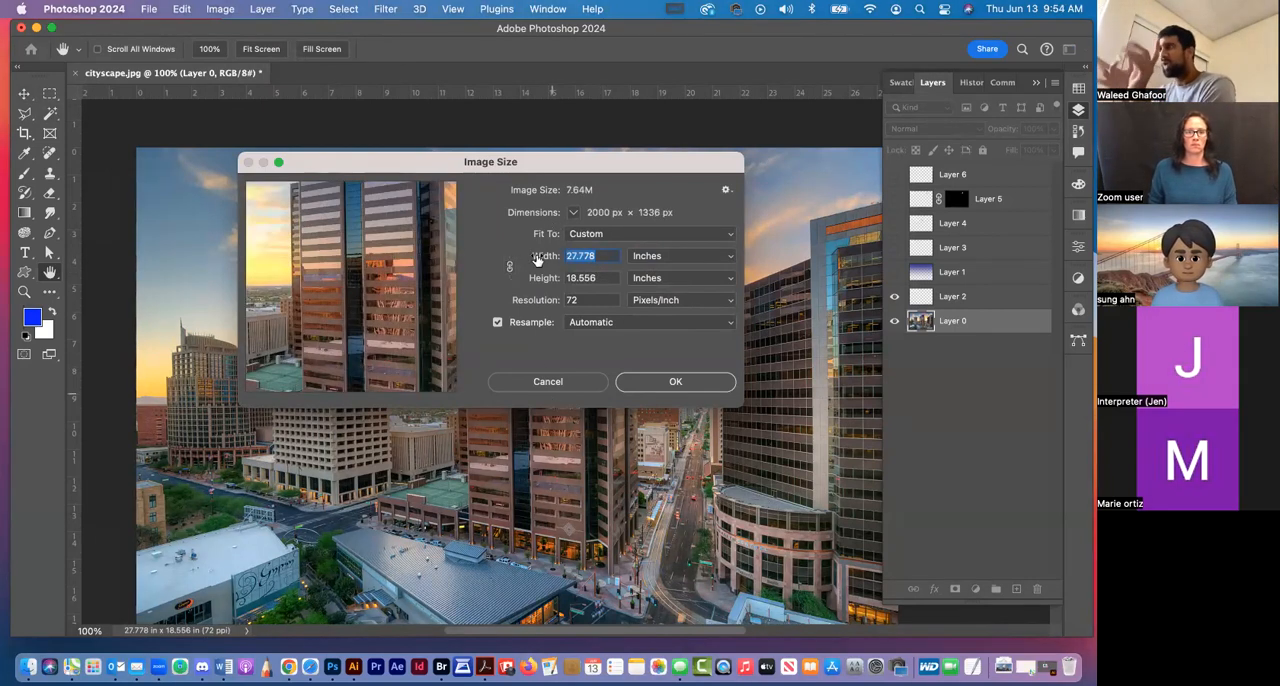
Try resizing the image to 15 inches wide with width and height unlinked, and check the image size settings again without changing them
type("15")
left_click(675, 382)
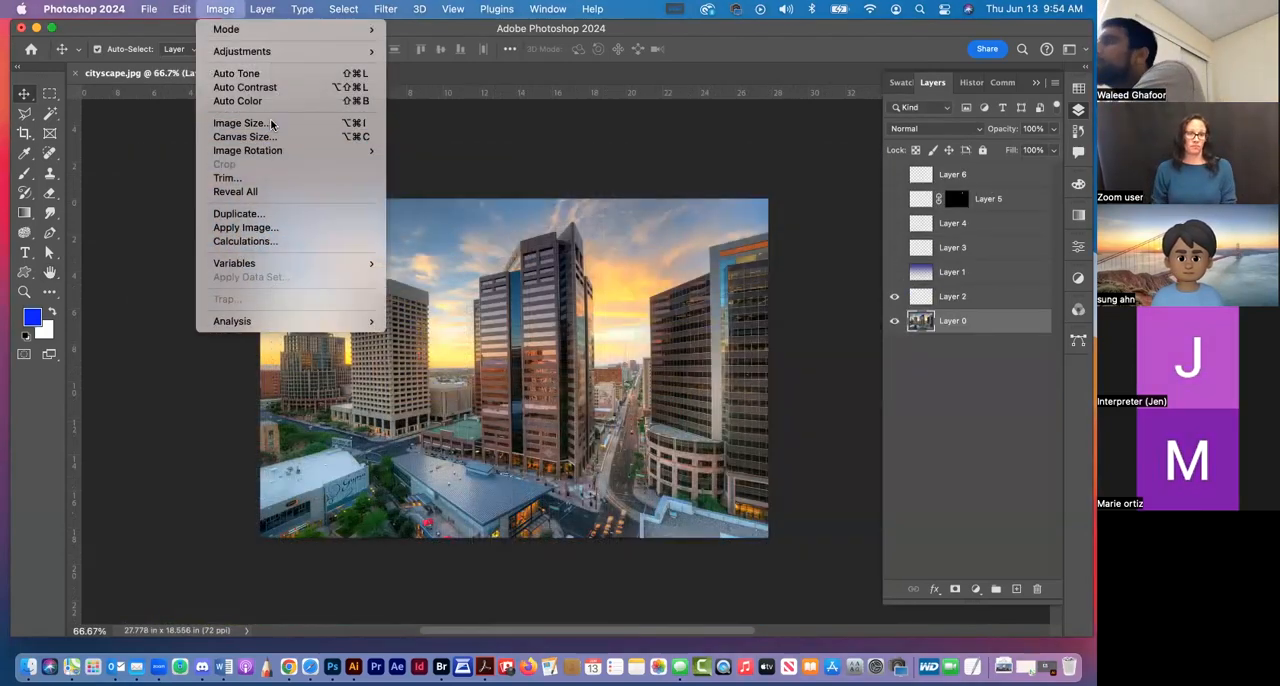
left_click(270, 123)
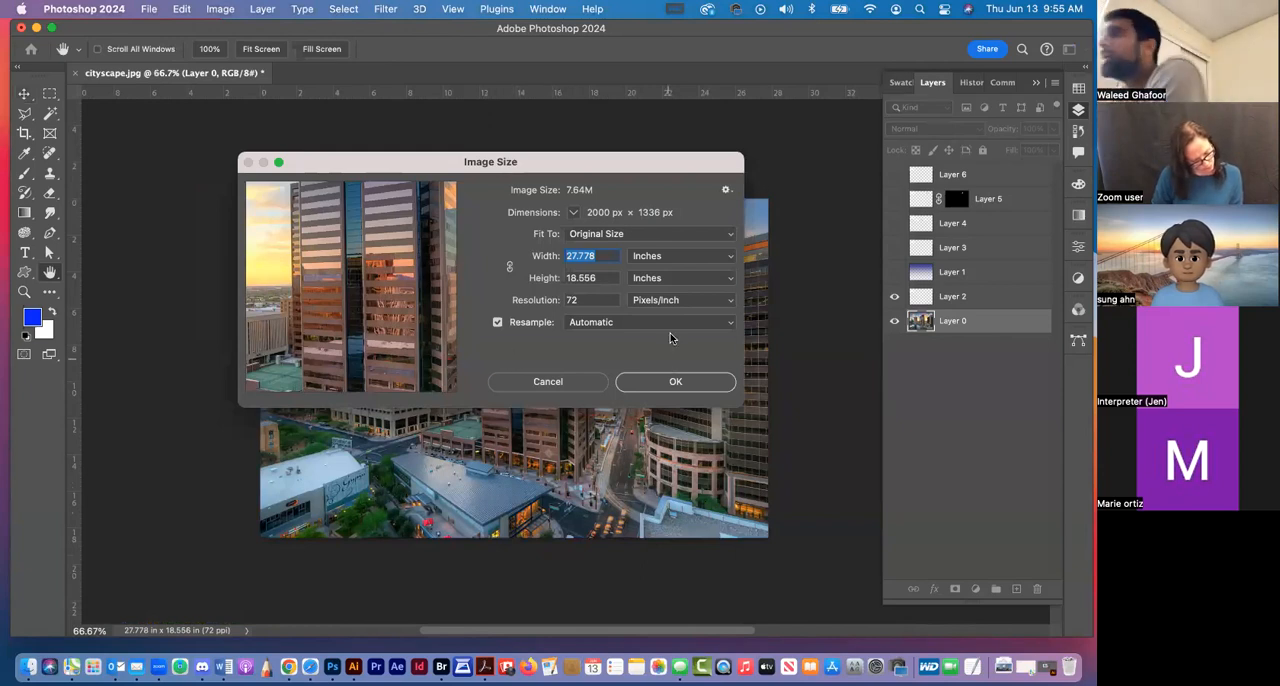
key("Escape")
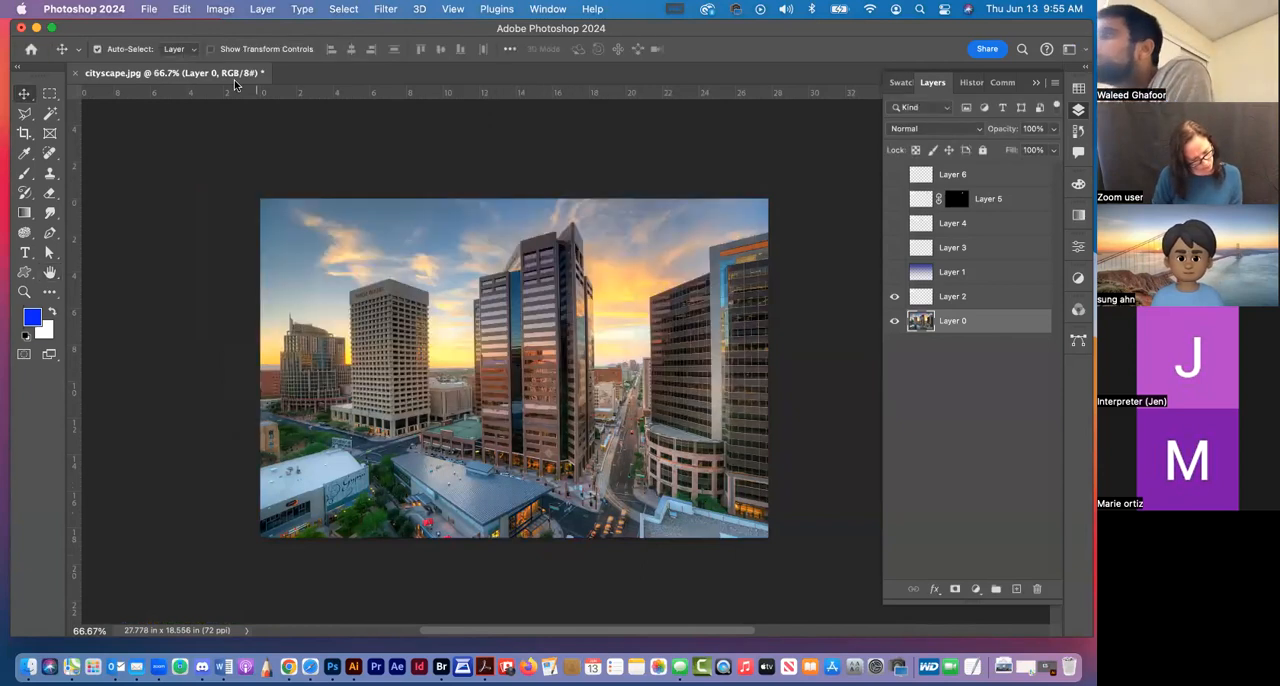
Try widening the canvas to 35 inches around its centre, and undo the canvas change
left_click(228, 9)
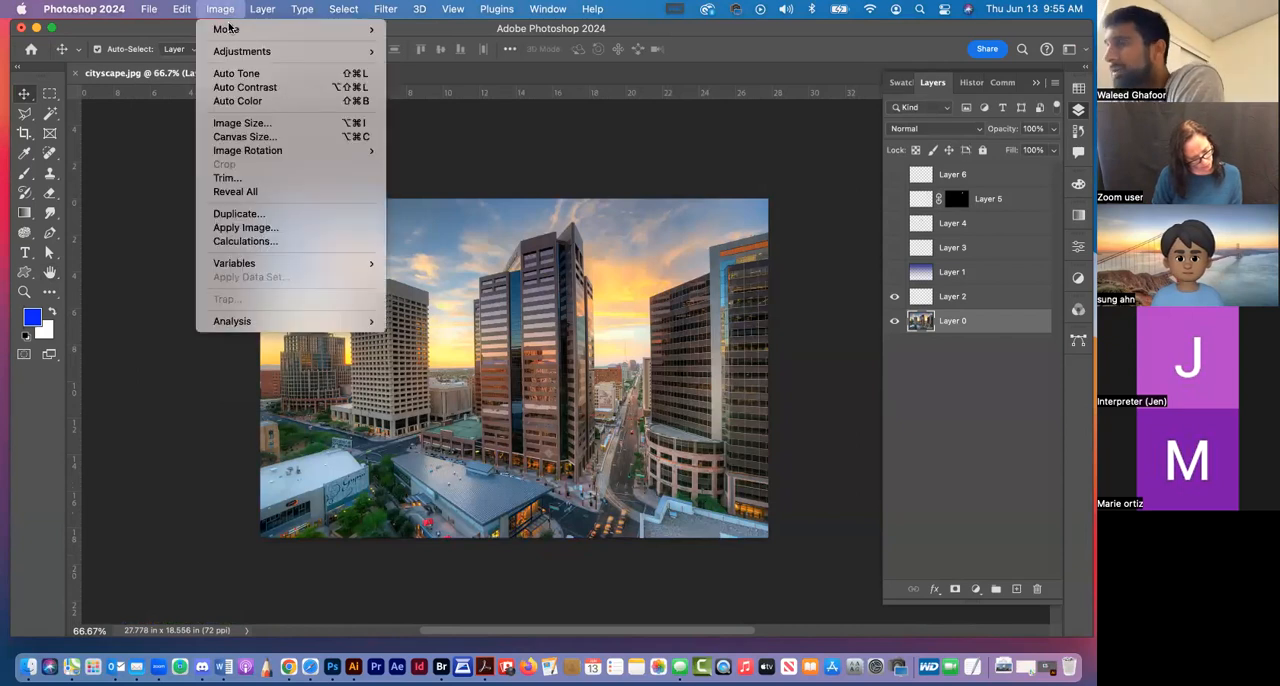
mouse_move(240, 153)
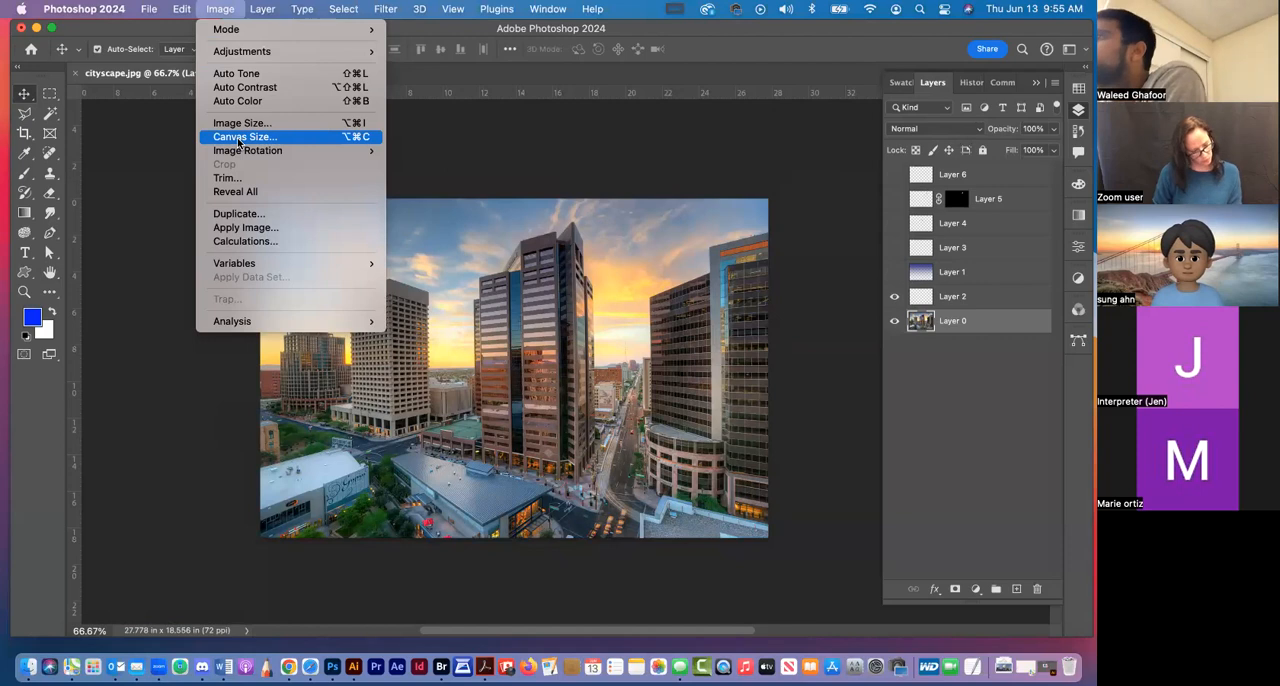
left_click(238, 140)
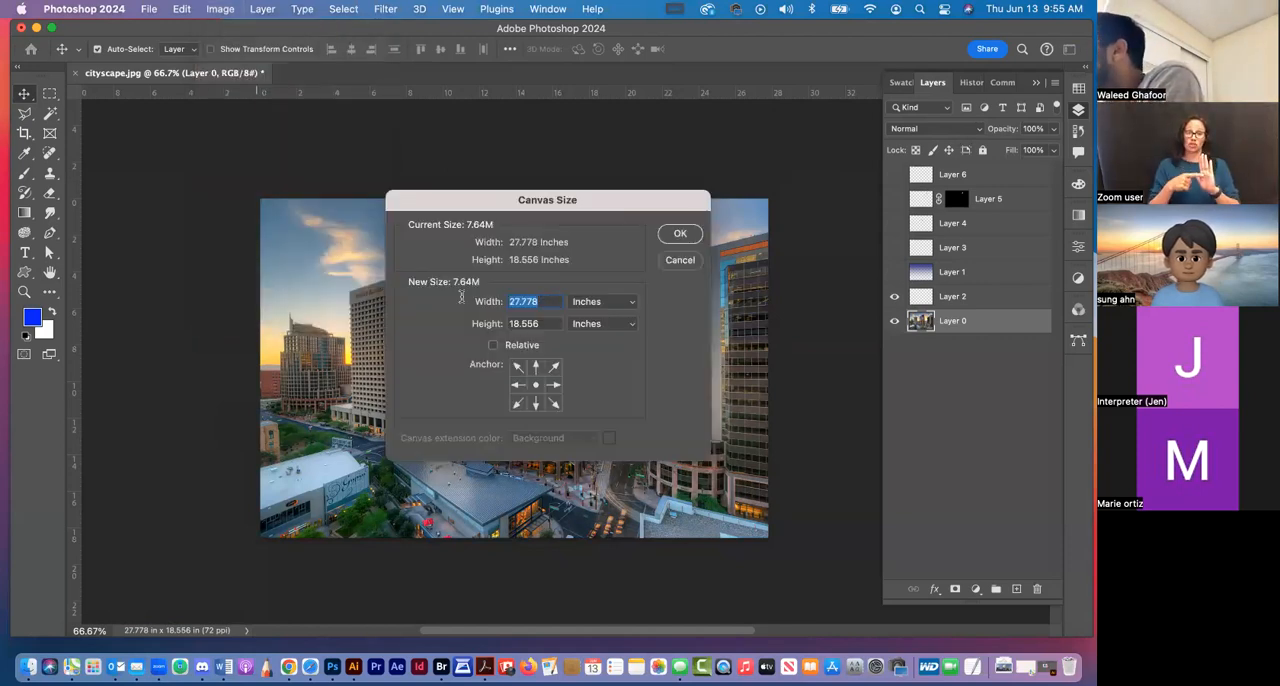
type("35")
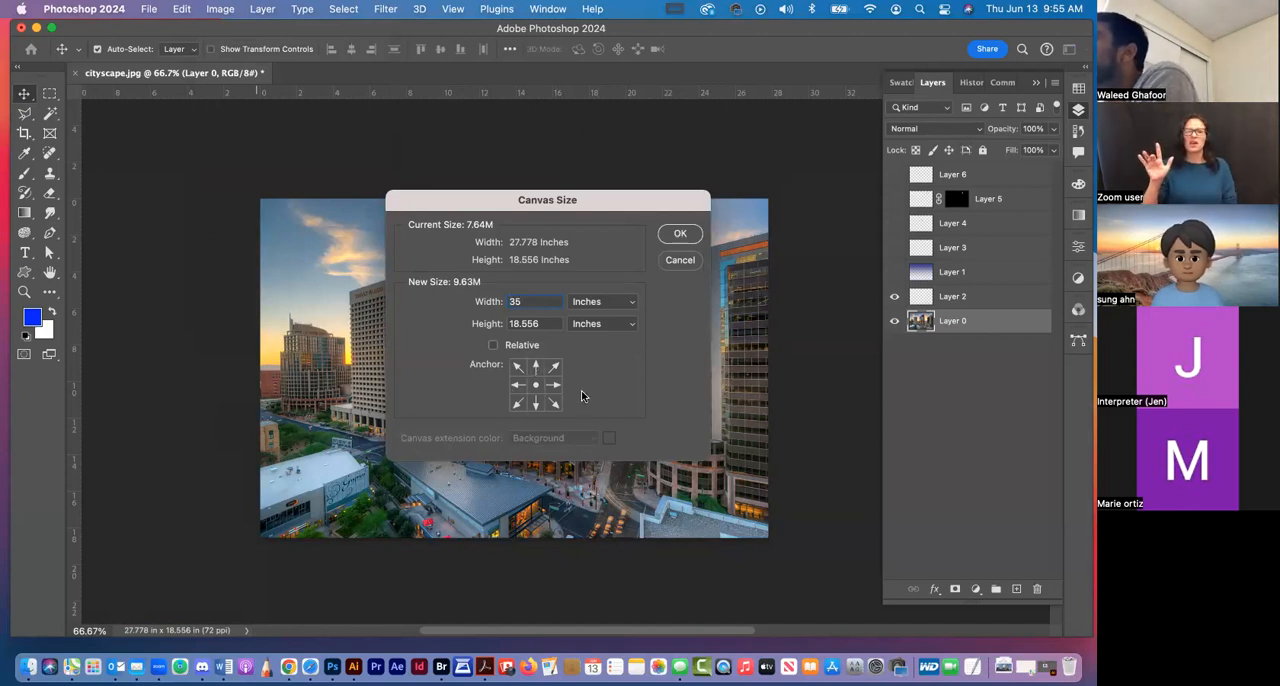
left_click(680, 234)
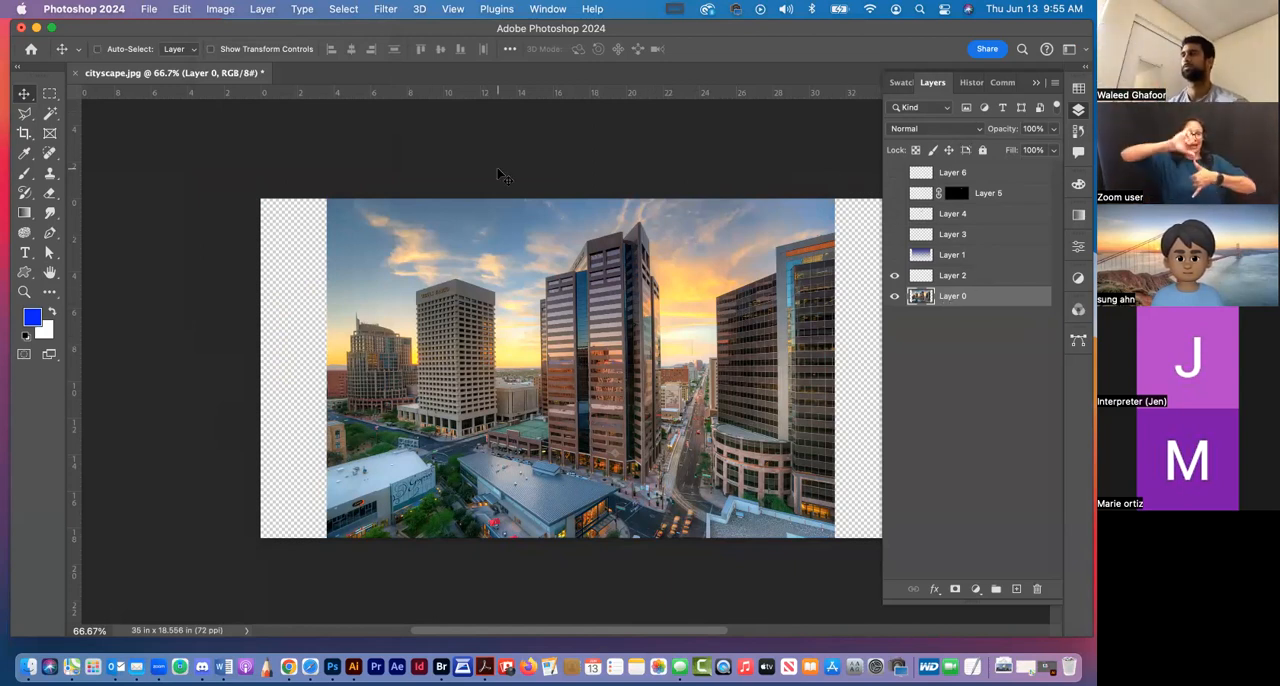
key("super+z")
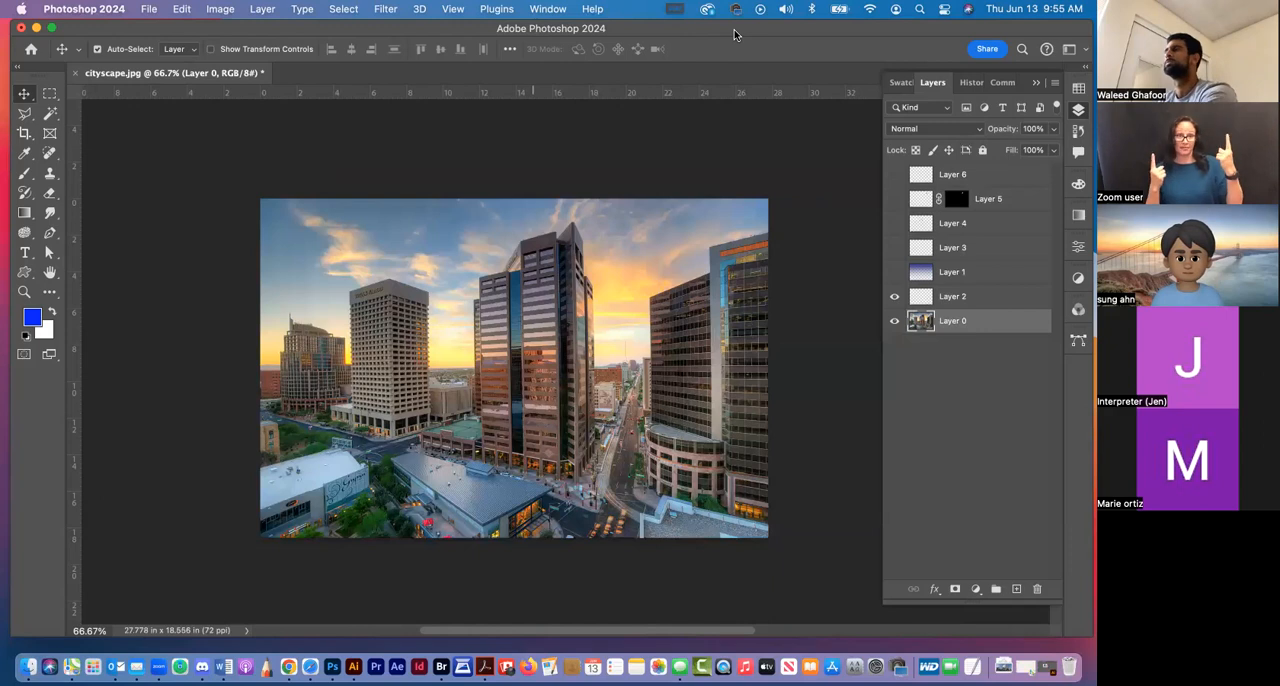
Uncover the helicopter document behind the main window, close blue-and-white-helicopter.psd, and move the cityscape window back up
left_click(895, 223)
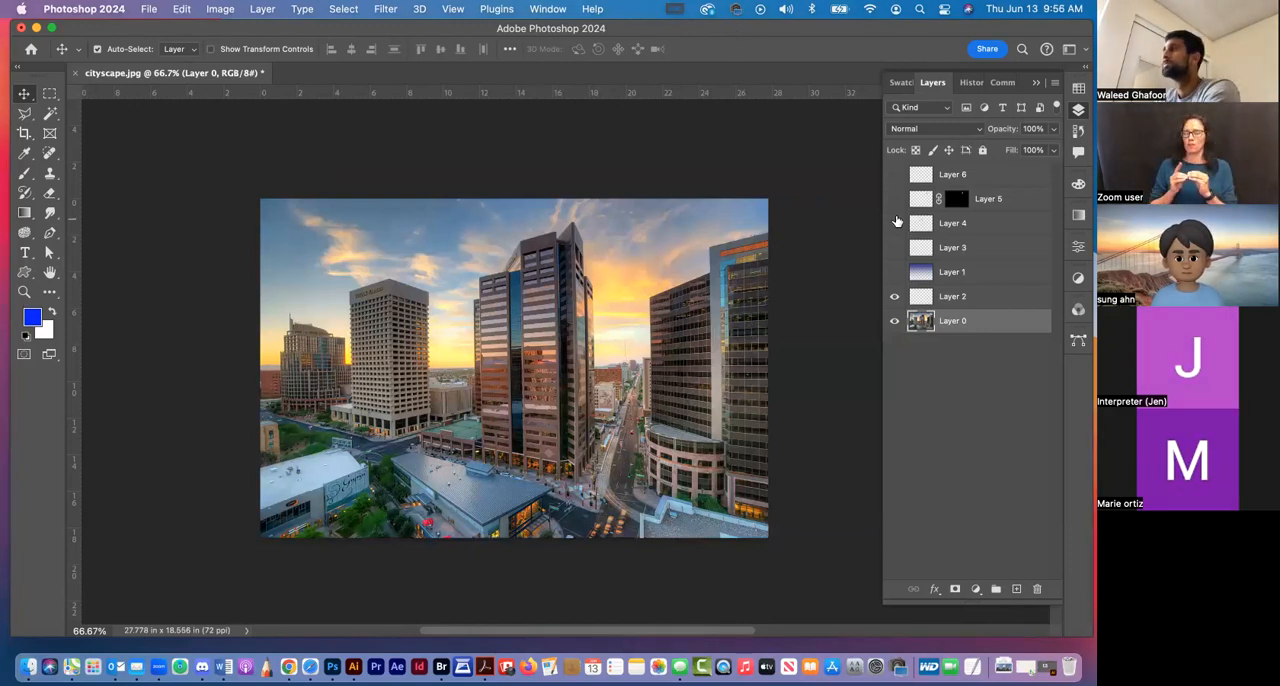
left_click_drag(640, 31, 644, 251)
left_click(650, 39)
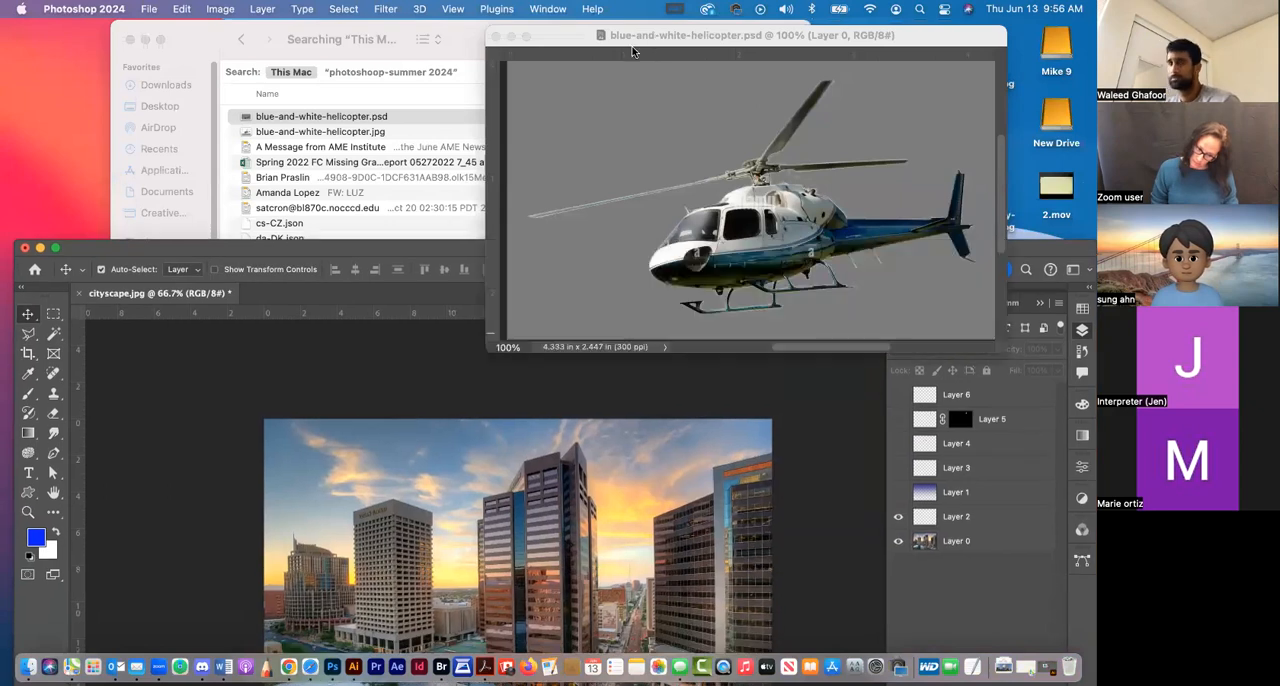
left_click(497, 37)
left_click_drag(631, 242, 626, 12)
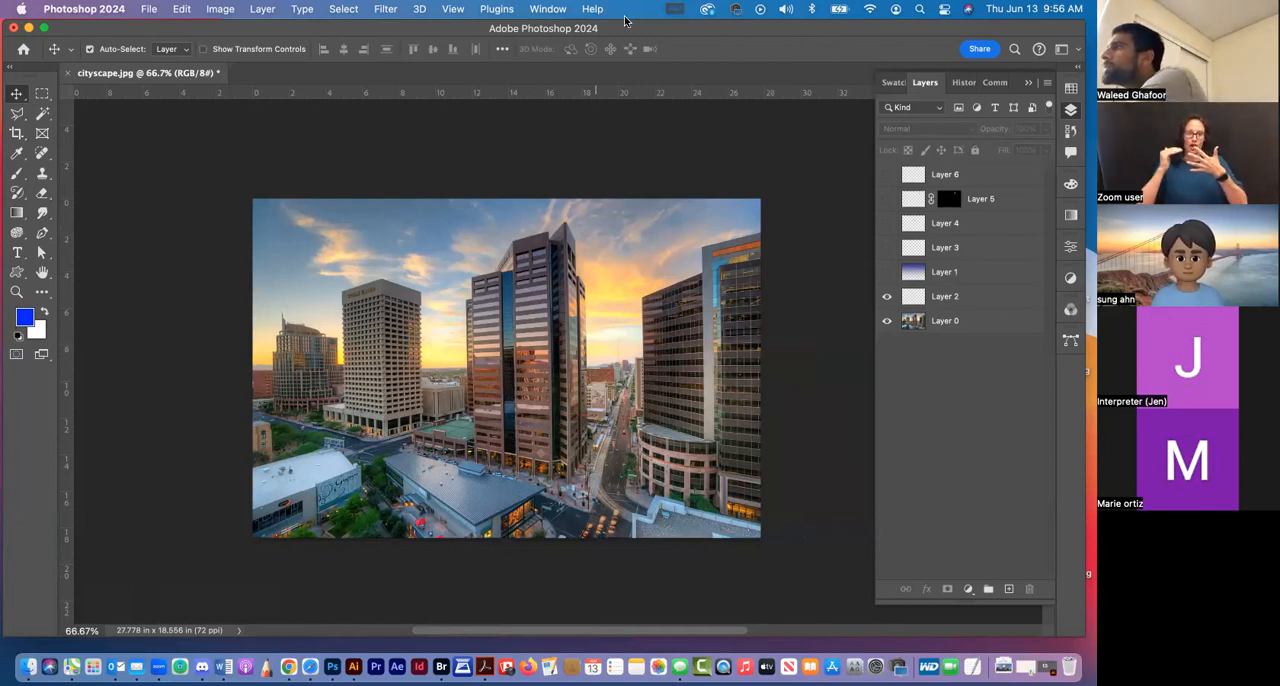
In Finder, close the "heli" search window and bring up the photoshoop-summer 2024 folder above the Photoshop window
left_click_drag(628, 31, 639, 173)
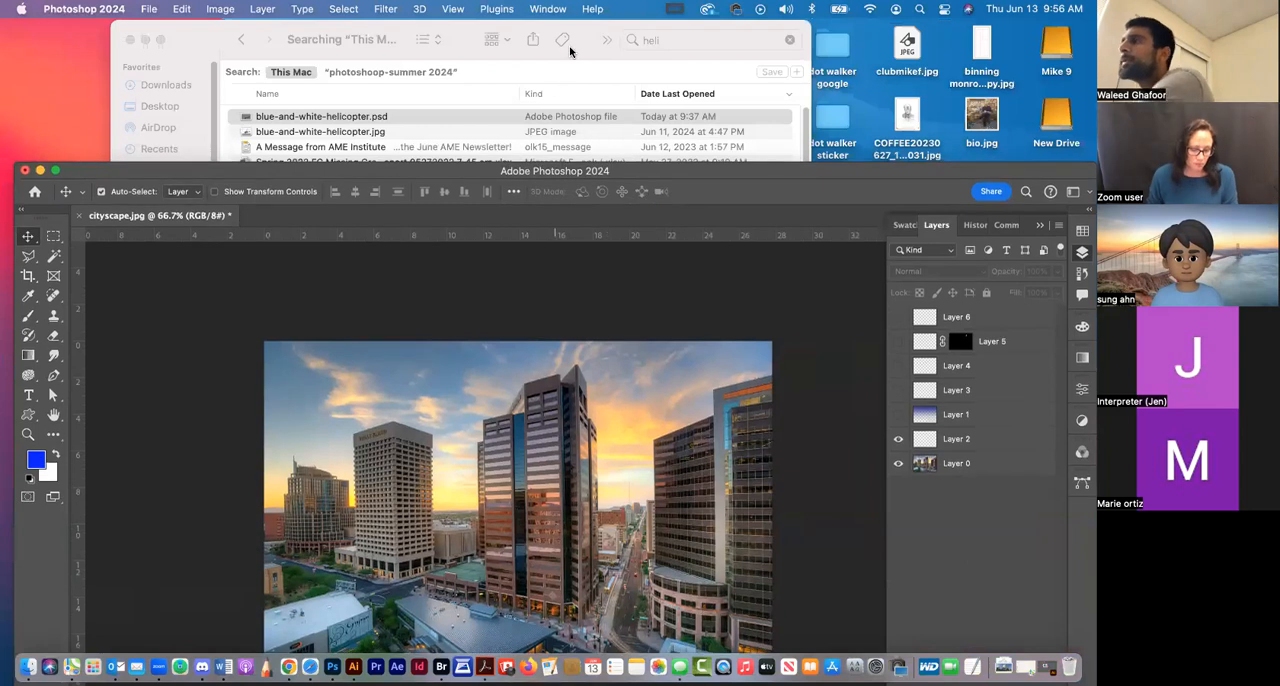
left_click(708, 53)
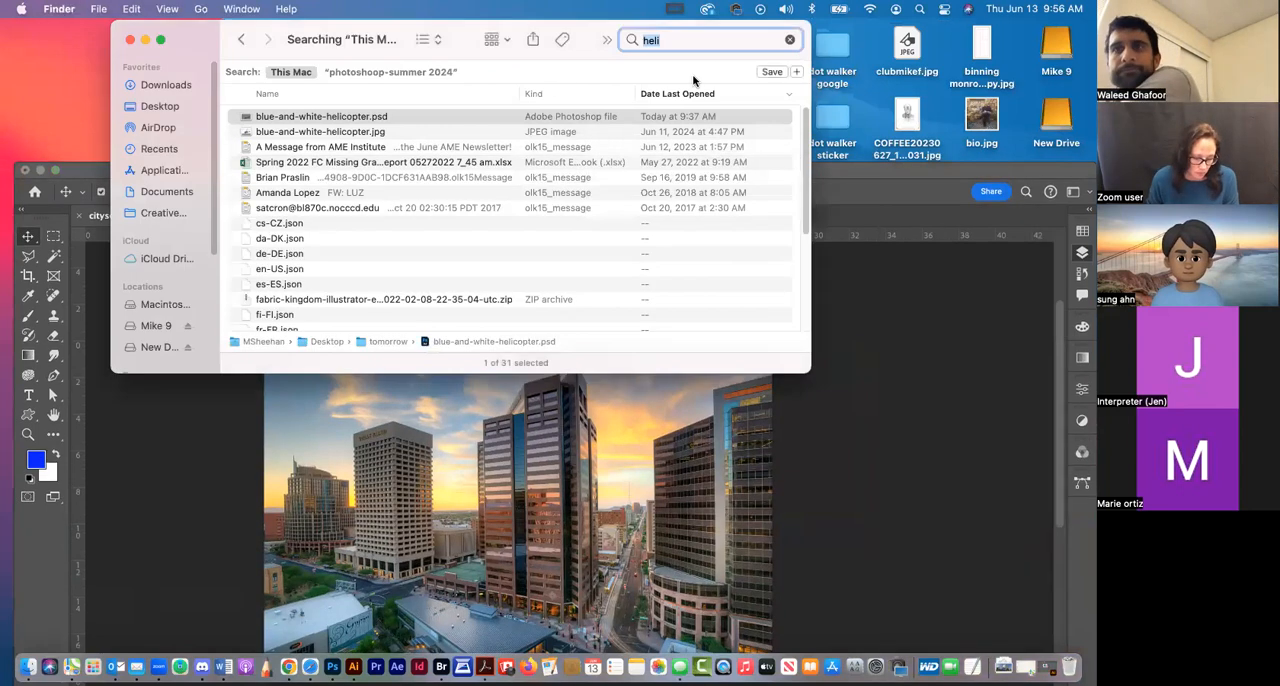
left_click(128, 40)
left_click_drag(802, 168, 790, 248)
double_click(612, 45)
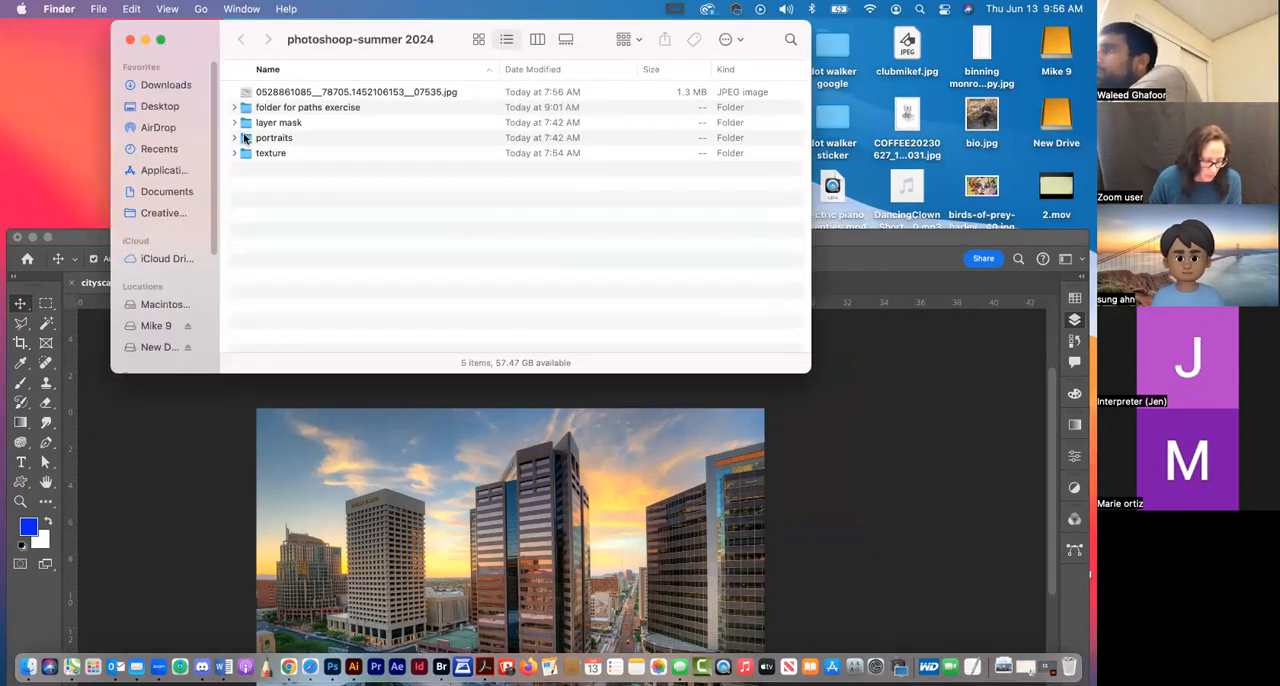
Expand the texture folder and preview the Toner Folds 03 Heavy.png image
left_click(234, 153)
left_click(290, 214)
key("space")
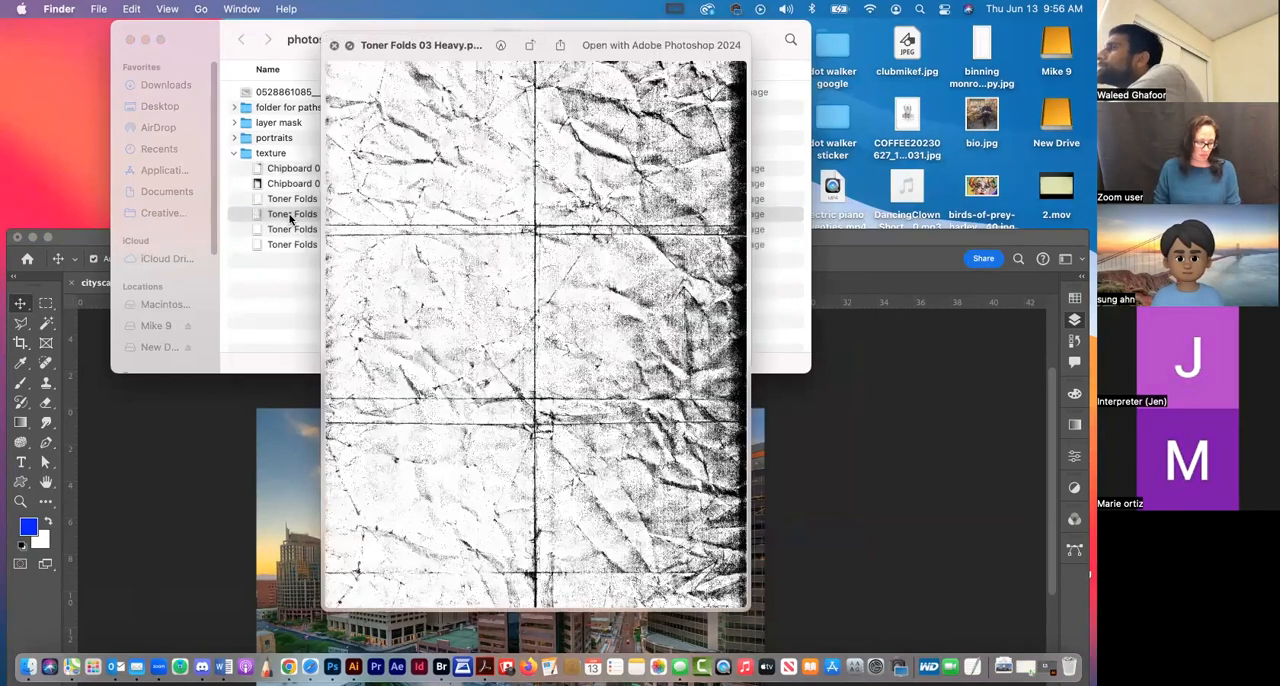
key("space")
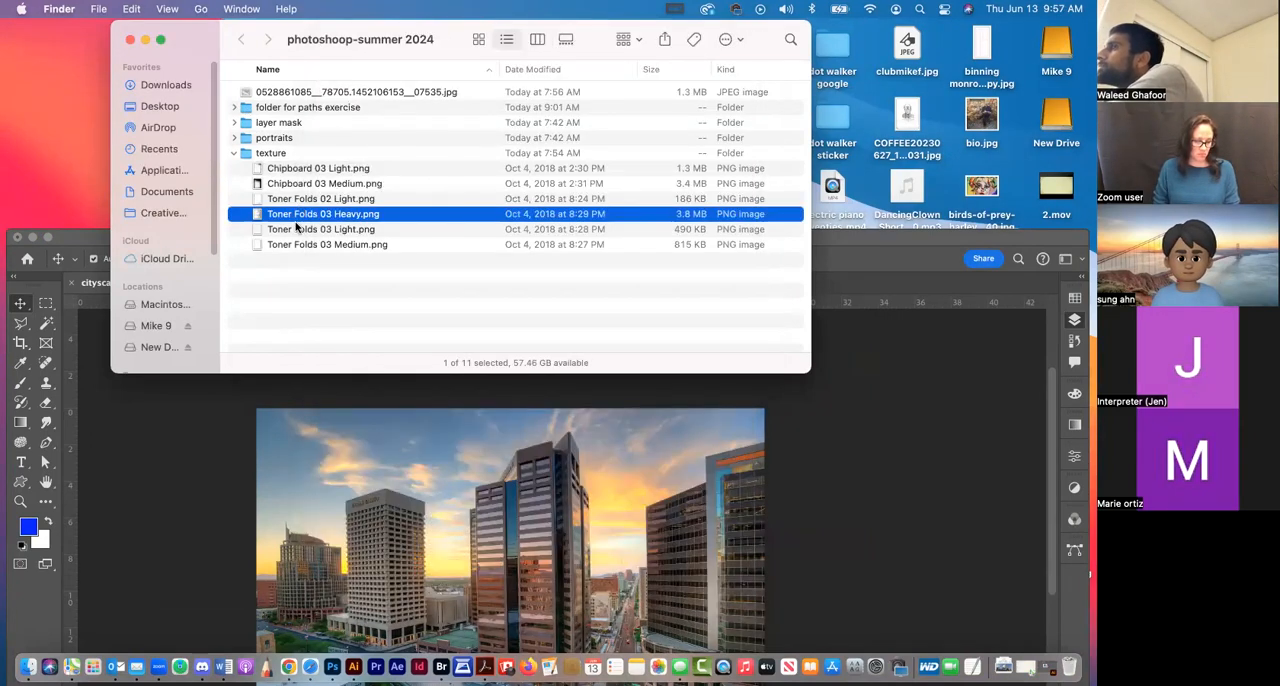
Place Chipboard 03 Light.png from the texture folder into the cityscape document in Photoshop
left_click(288, 170)
left_click_drag(516, 389, 542, 519)
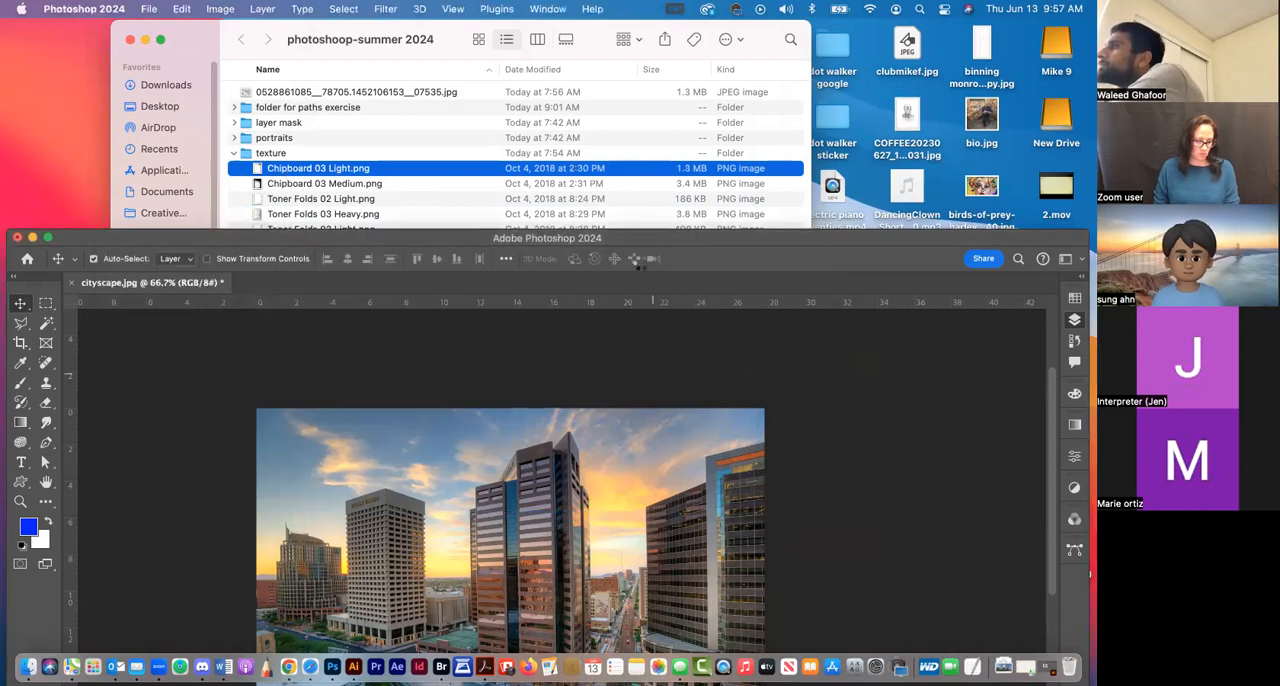
left_click_drag(644, 238, 638, 66)
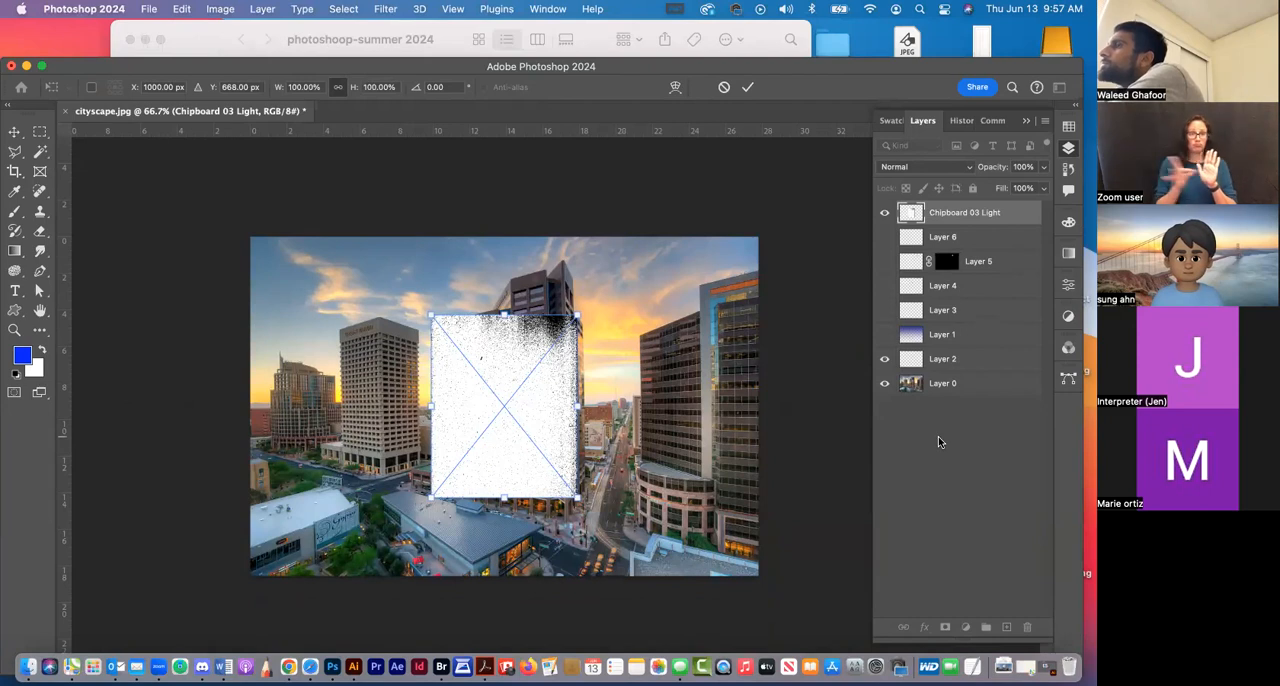
Rotate the placed chipboard texture 90 degrees, scale it to about 285% so it covers the whole photo, and commit the placement
mouse_move(664, 410)
left_mouse_down()
mouse_move(656, 506)
mouse_move(571, 541)
mouse_move(563, 561)
mouse_move(624, 530)
mouse_move(681, 418)
left_mouse_up()
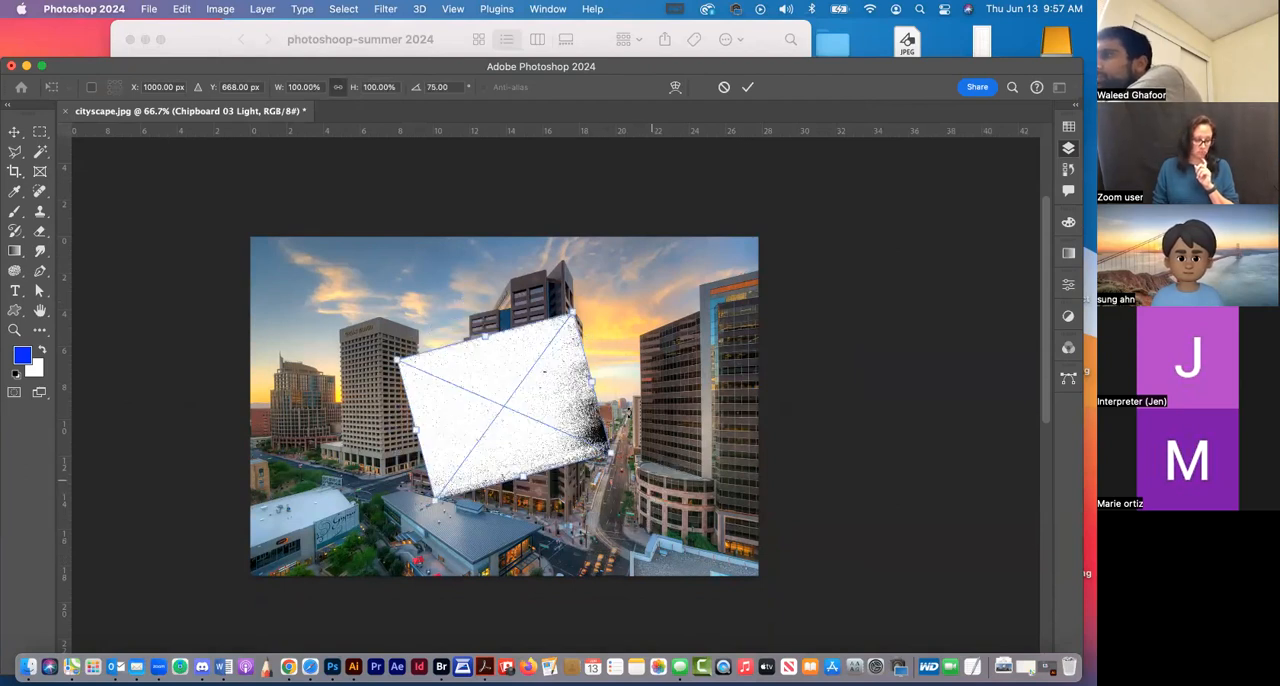
key("super+z")
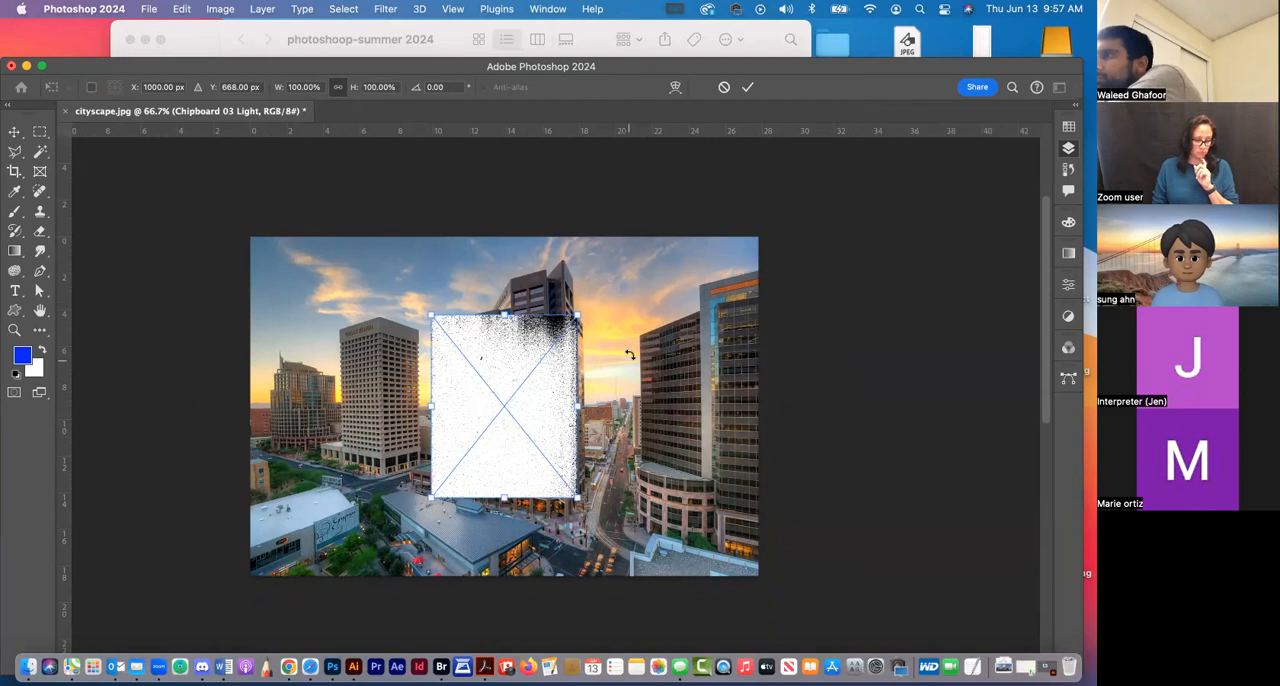
left_click_drag(662, 398, 625, 480)
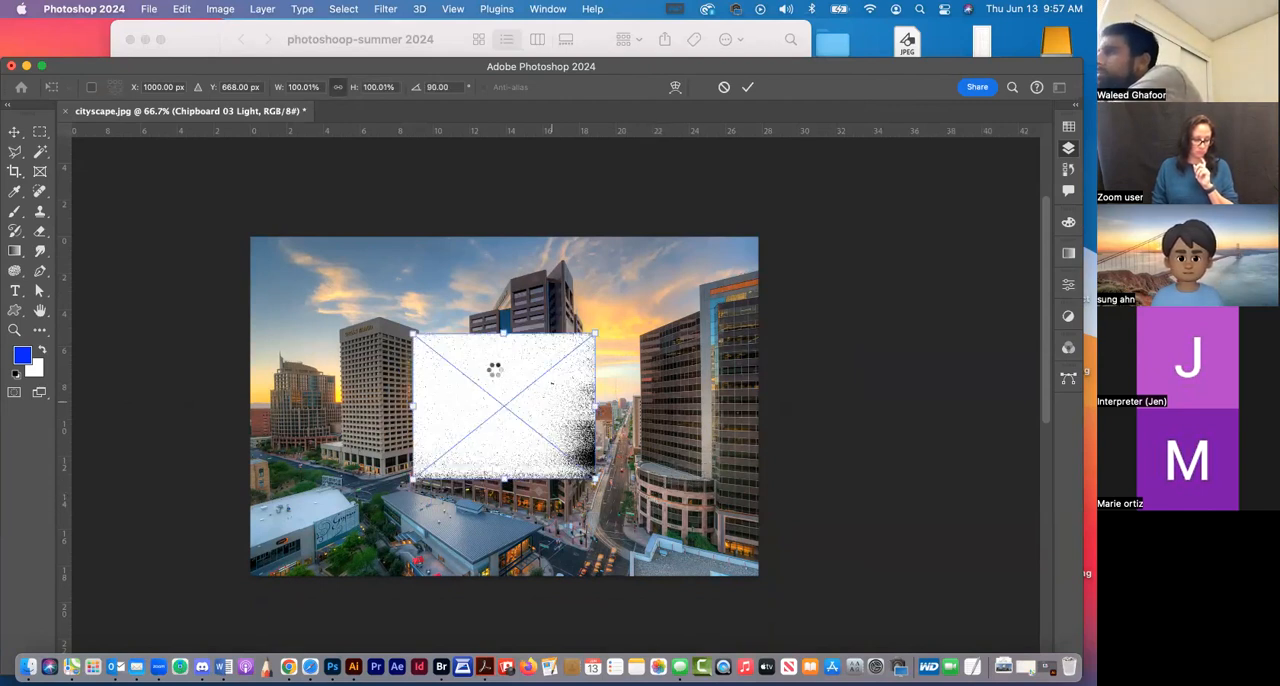
left_click_drag(434, 314, 366, 308)
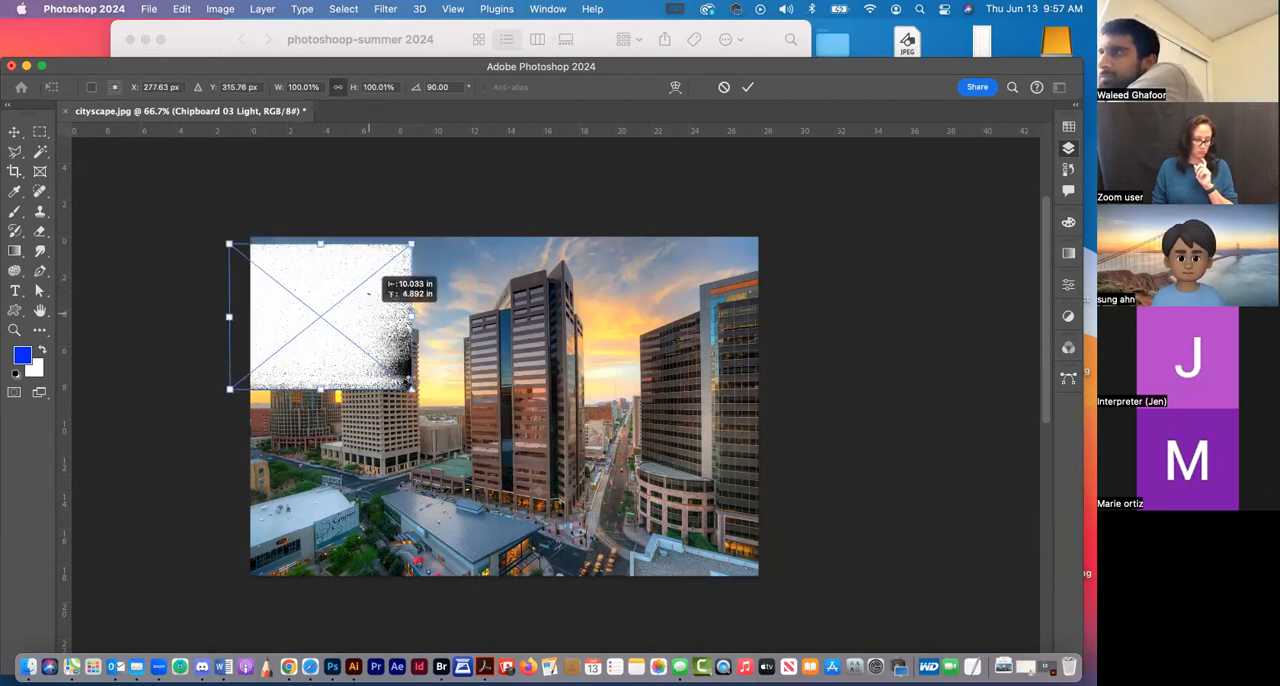
left_click_drag(419, 393, 640, 423)
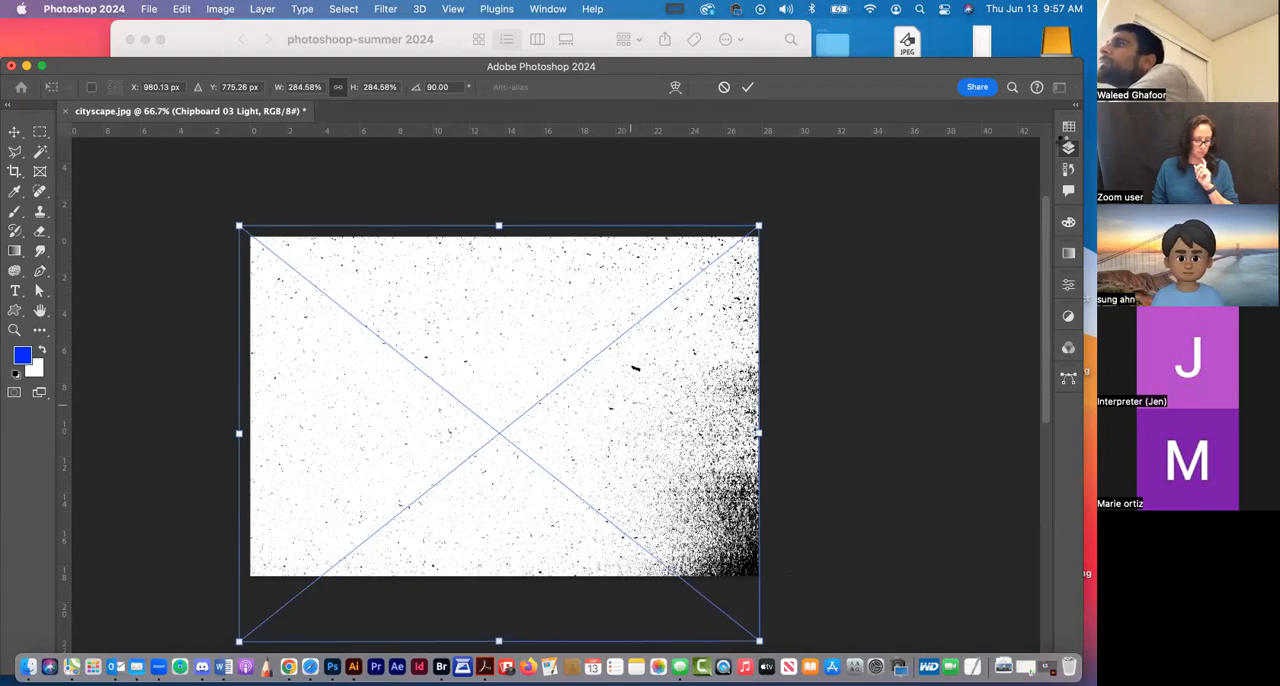
key("Return")
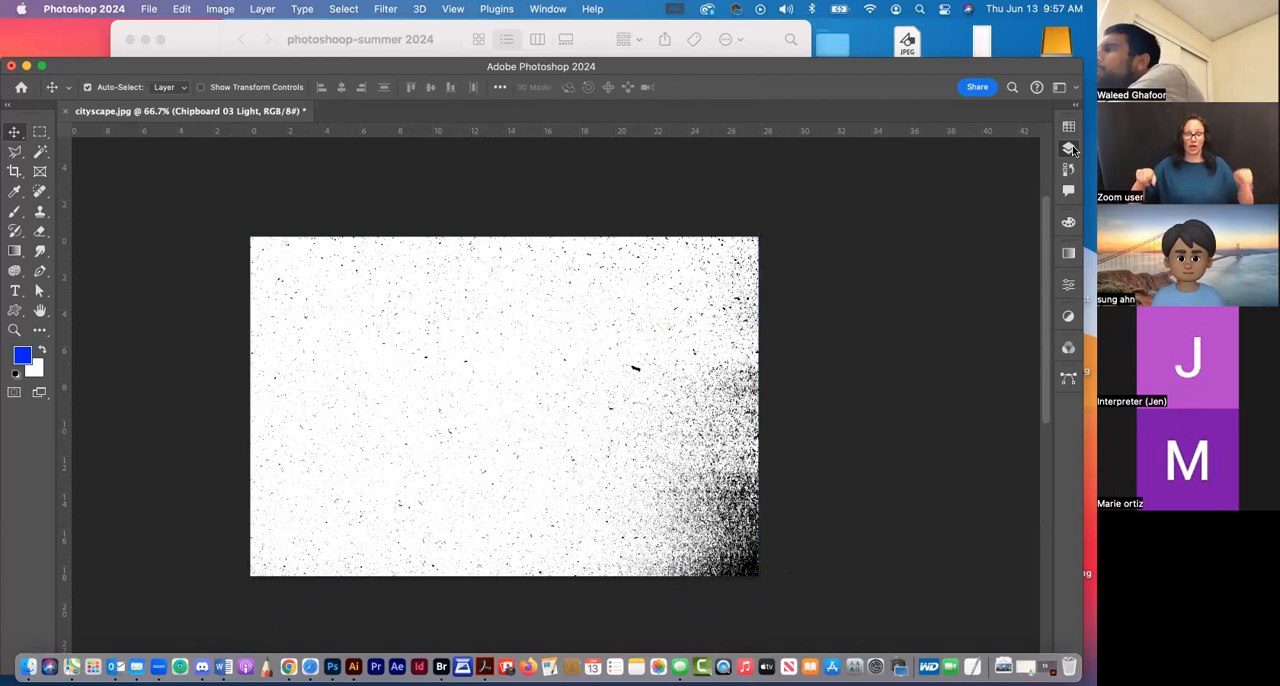
Rasterize the Chipboard 03 Light layer and set its blend mode to Multiply
left_click(1069, 148)
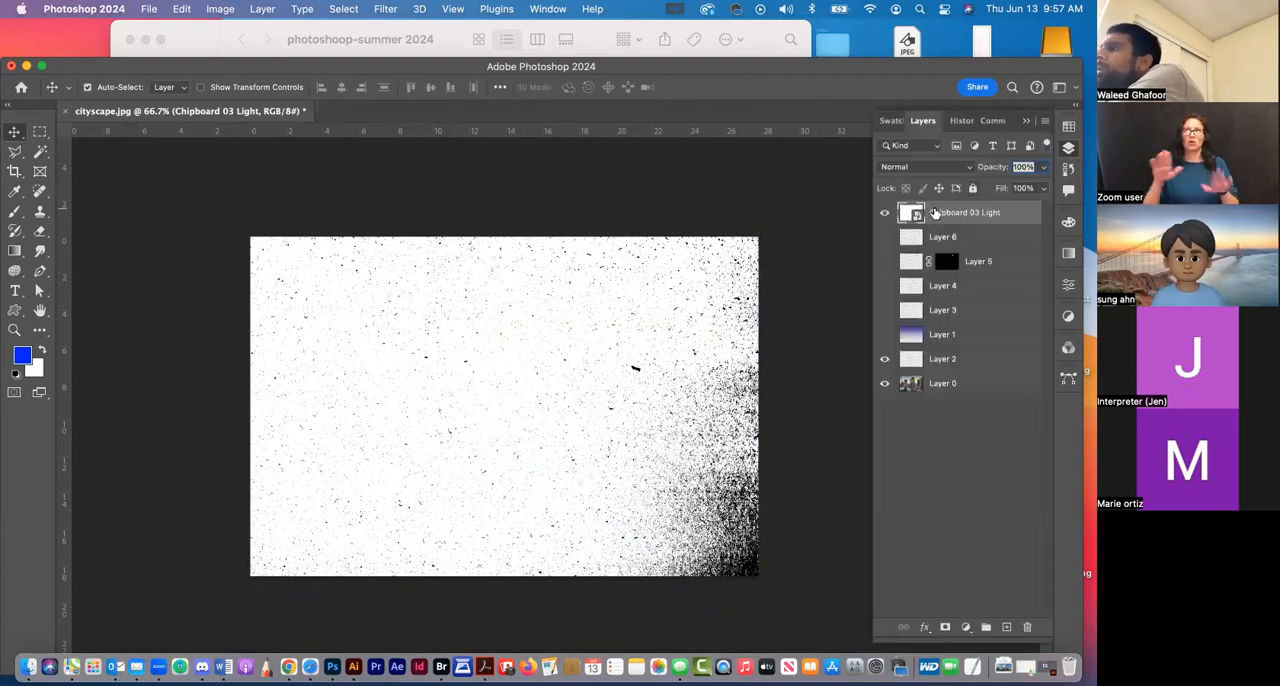
right_click(996, 214)
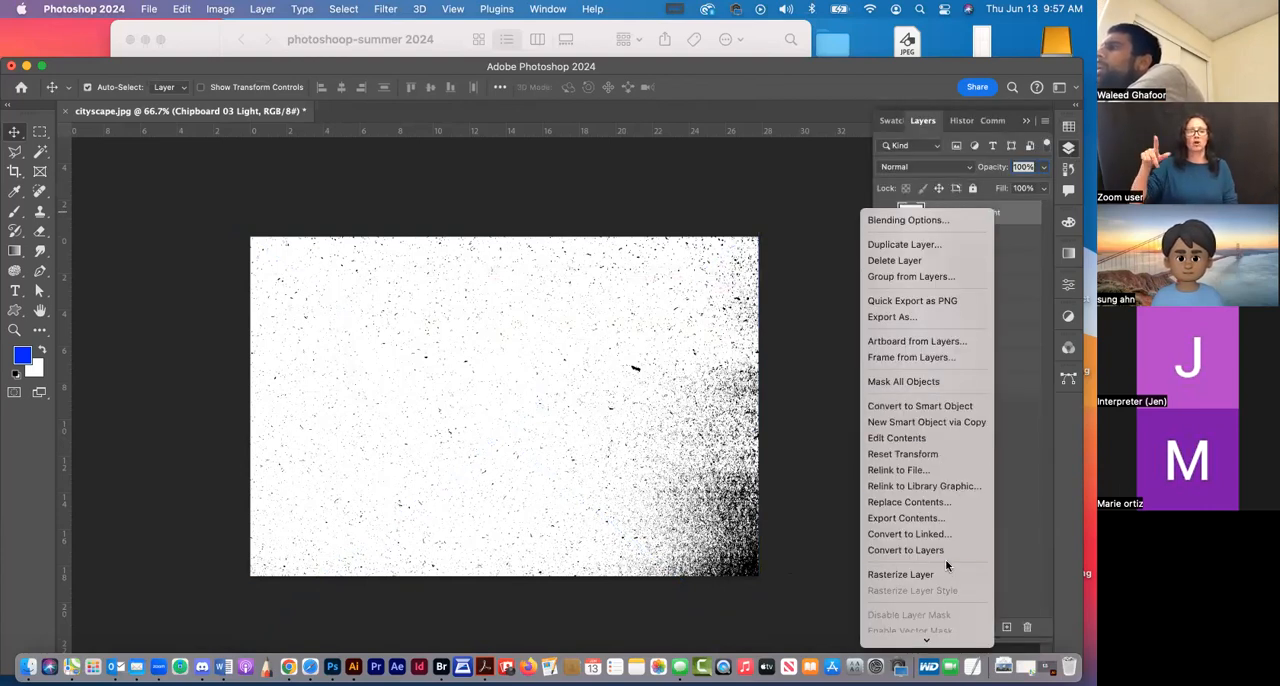
left_click(940, 574)
left_click(951, 168)
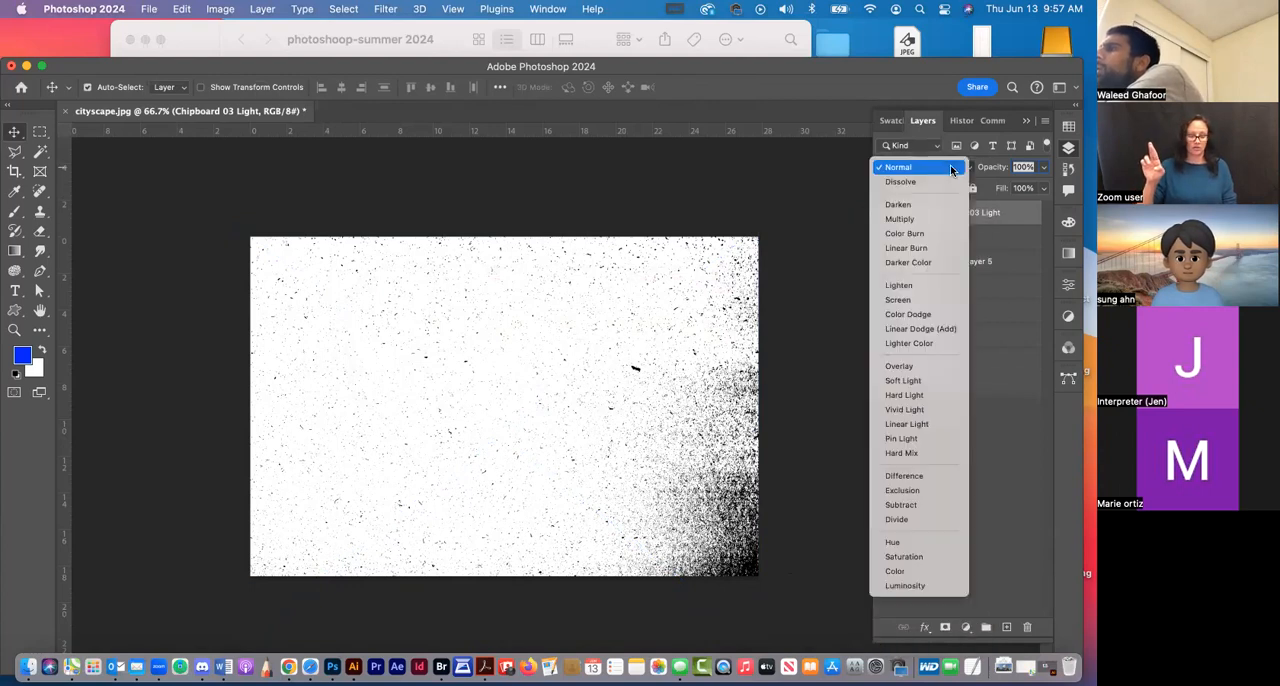
left_click(937, 218)
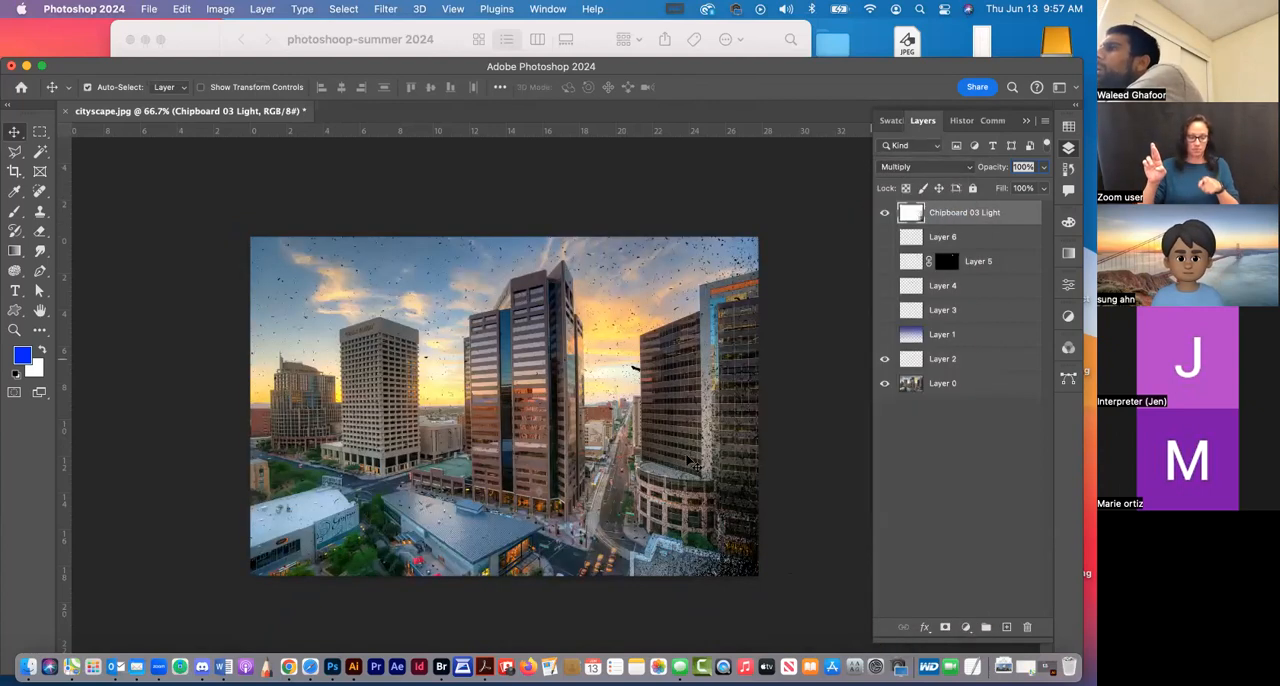
Switch to Finder and preview Toner Folds 02 Light.png, Toner Folds 03 Heavy.png and Toner Folds 03 Light.png in the texture folder
left_click(595, 35)
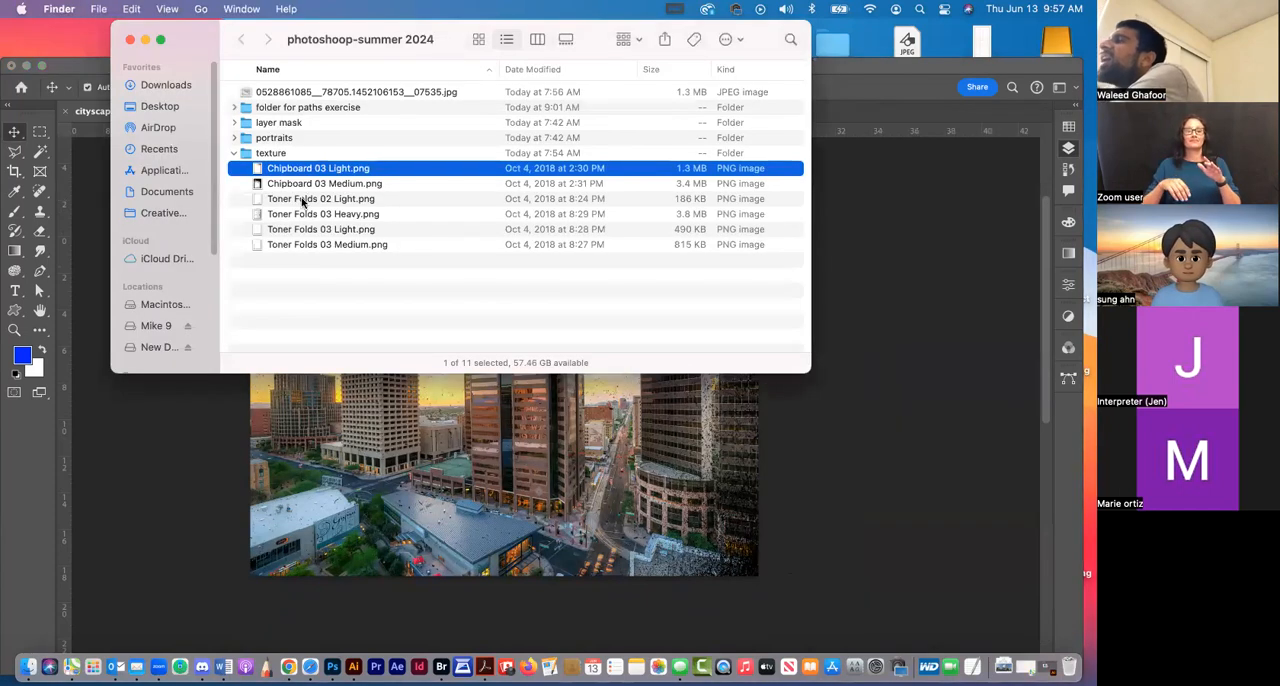
left_click(301, 199)
key("space")
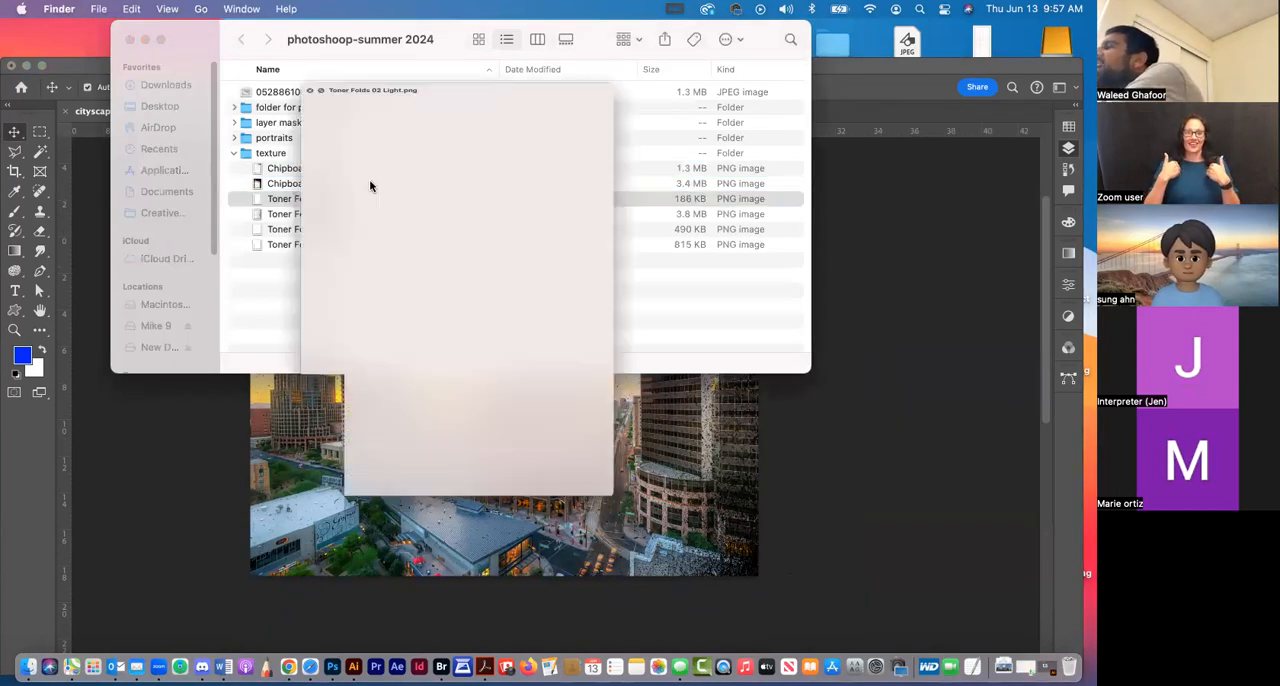
key("space")
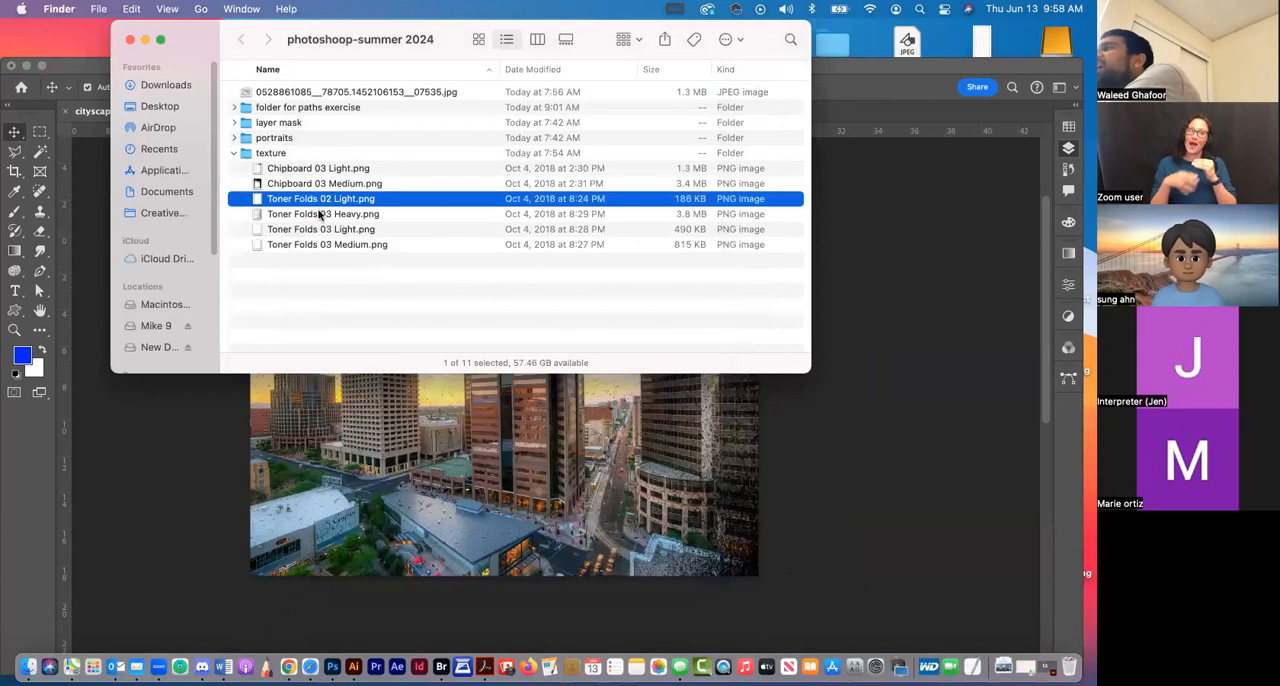
left_click(322, 214)
key("space")
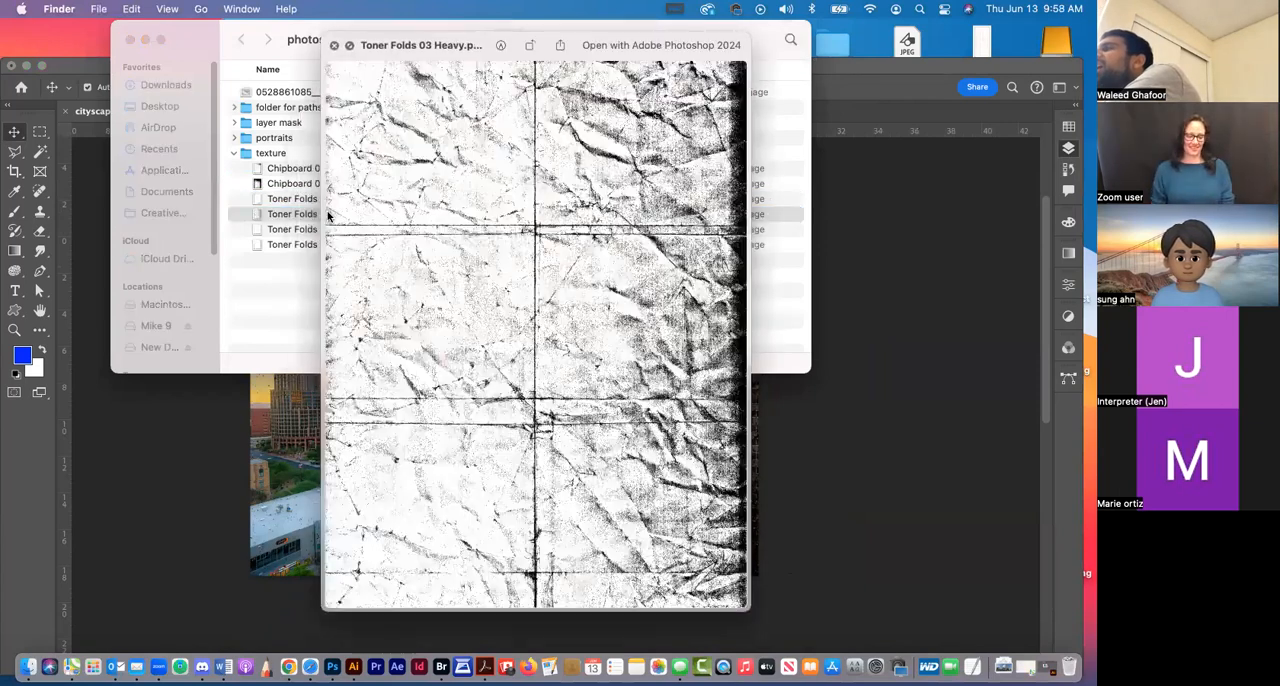
key("space")
left_click(318, 230)
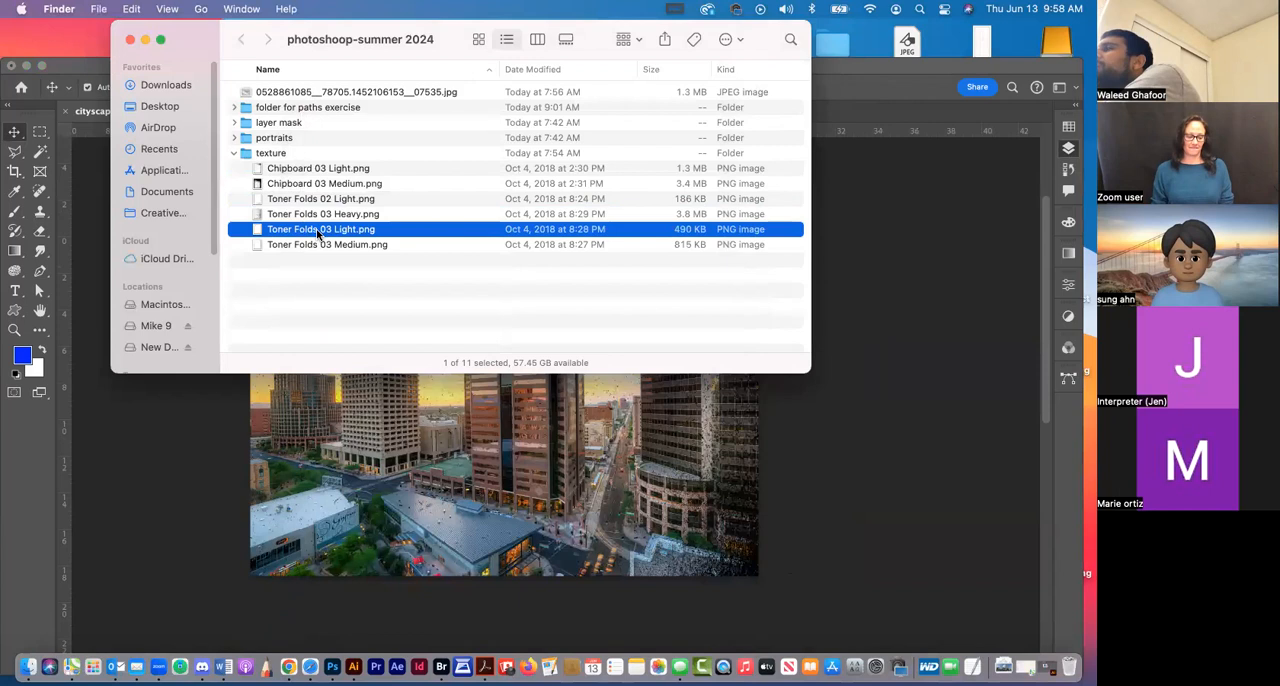
key("space")
key("space")
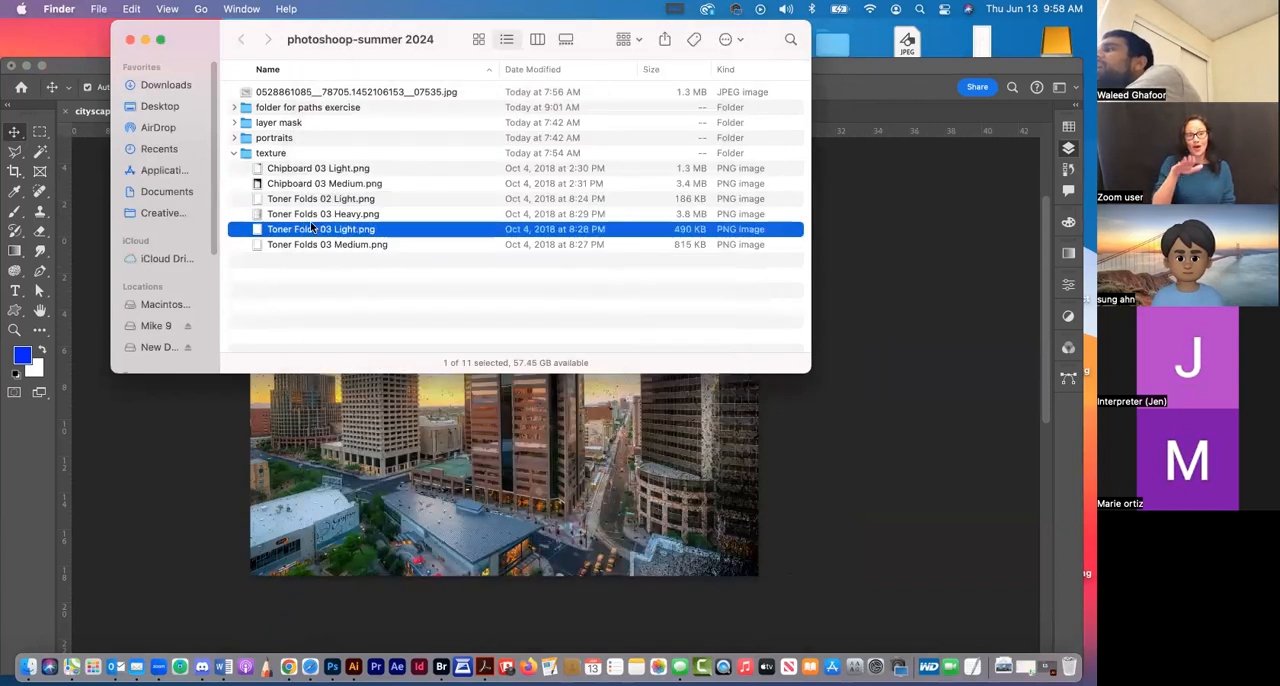
Place Toner Folds 03 Light.png into the cityscape document in Photoshop, rotated 90 degrees and scaled to about 266% to cover the photo
left_click(440, 415)
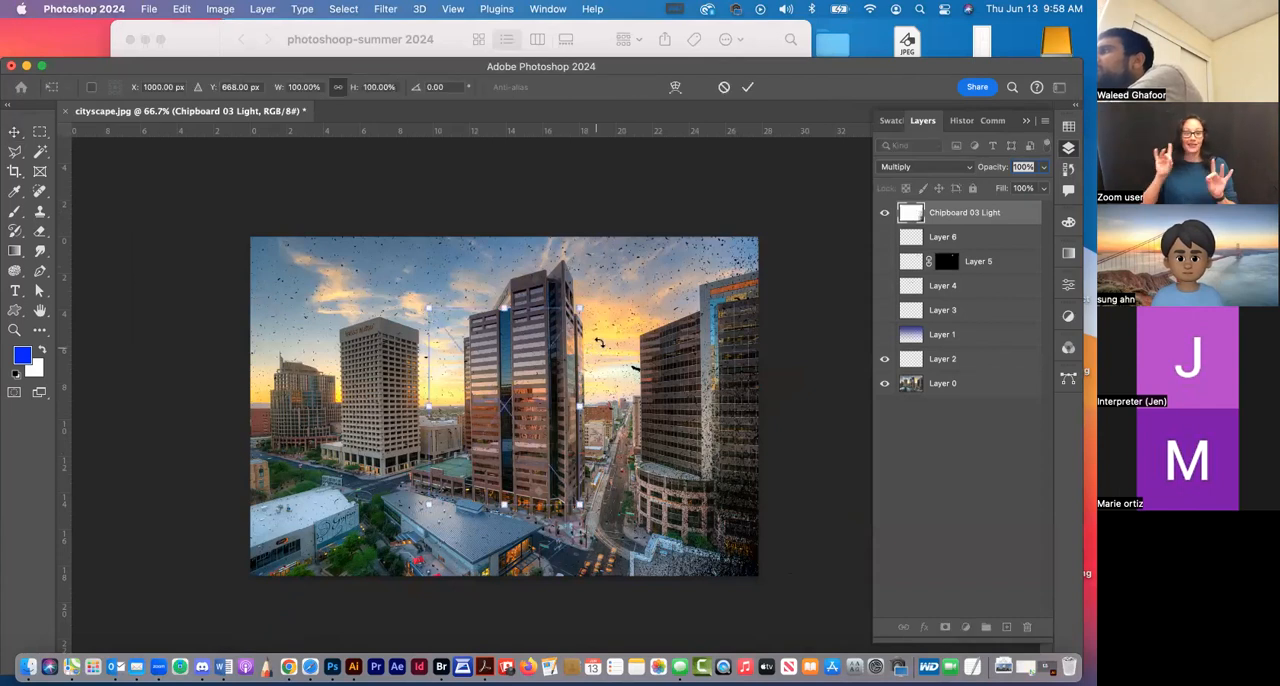
left_click_drag(716, 452, 684, 525)
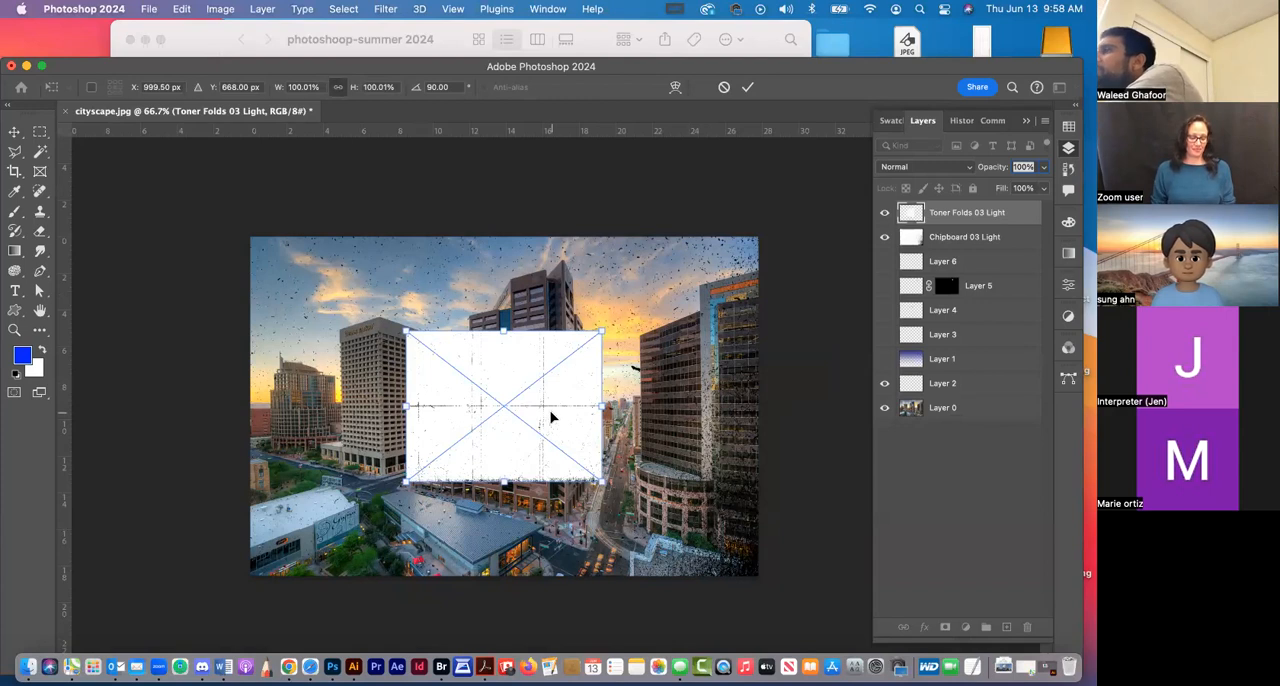
left_click_drag(474, 366, 381, 310)
left_click_drag(437, 385, 765, 636)
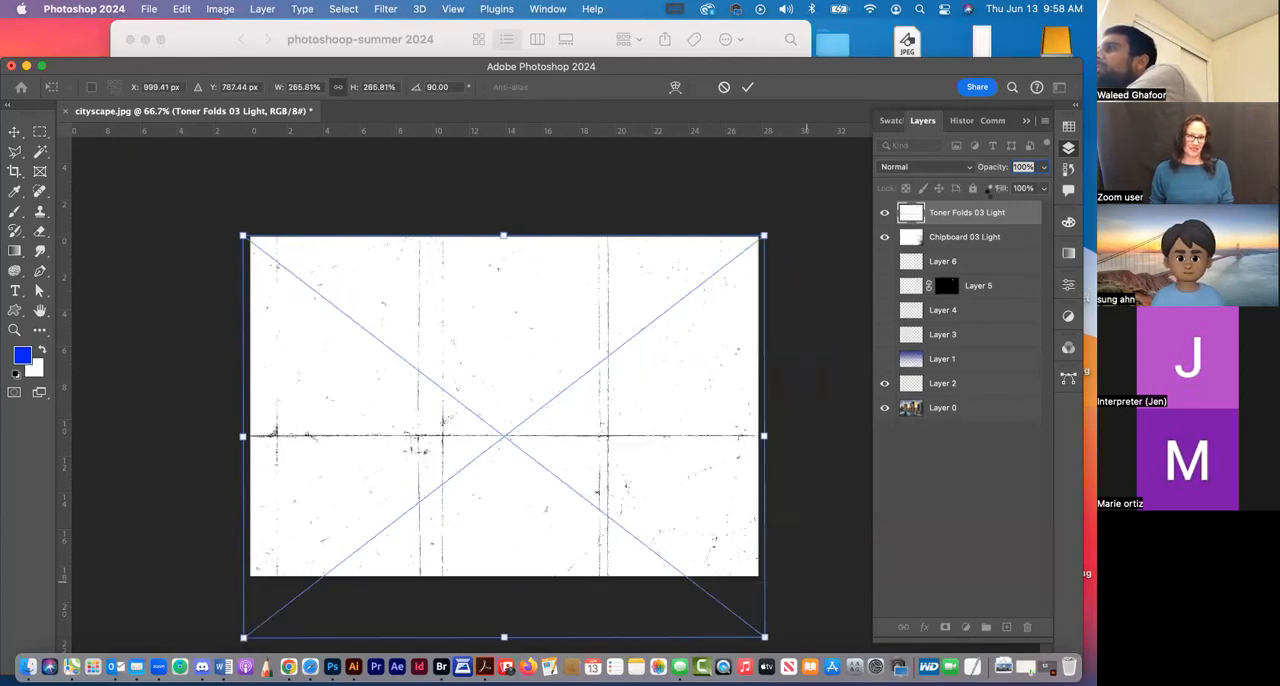
key("Return")
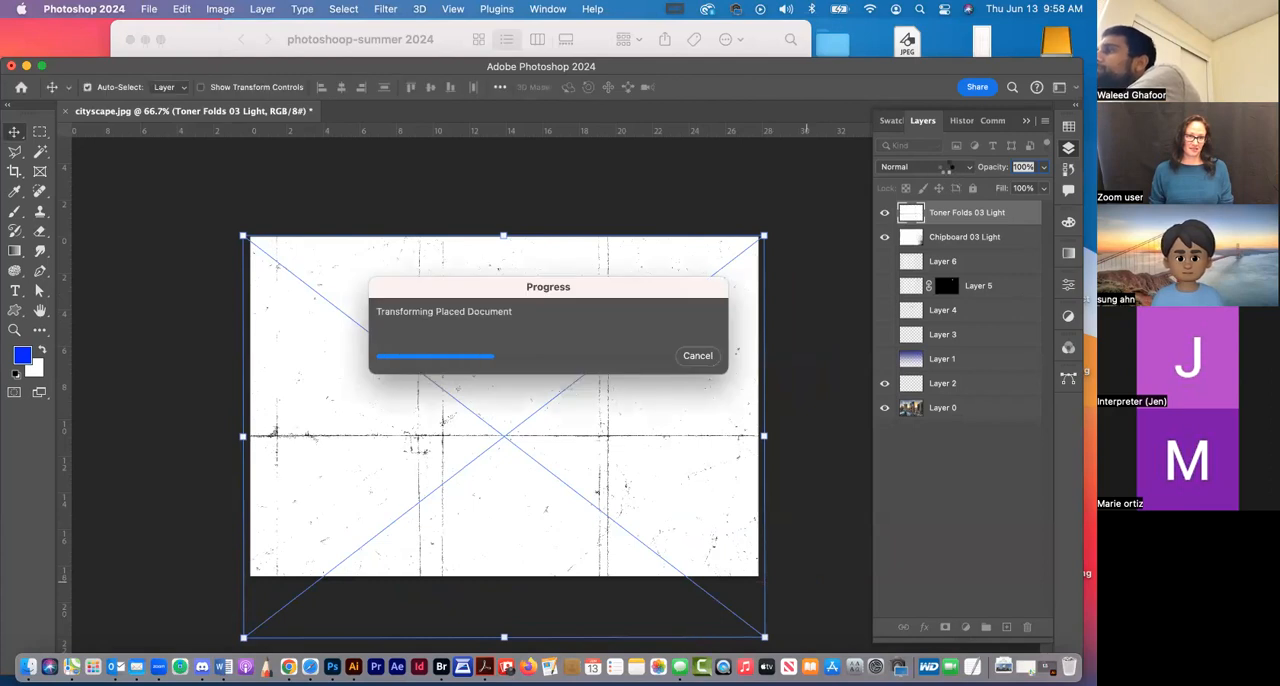
Blend the Toner Folds 03 Light layer with Divide at 58% opacity, shifting the texture slightly up and to the left
left_click(941, 163)
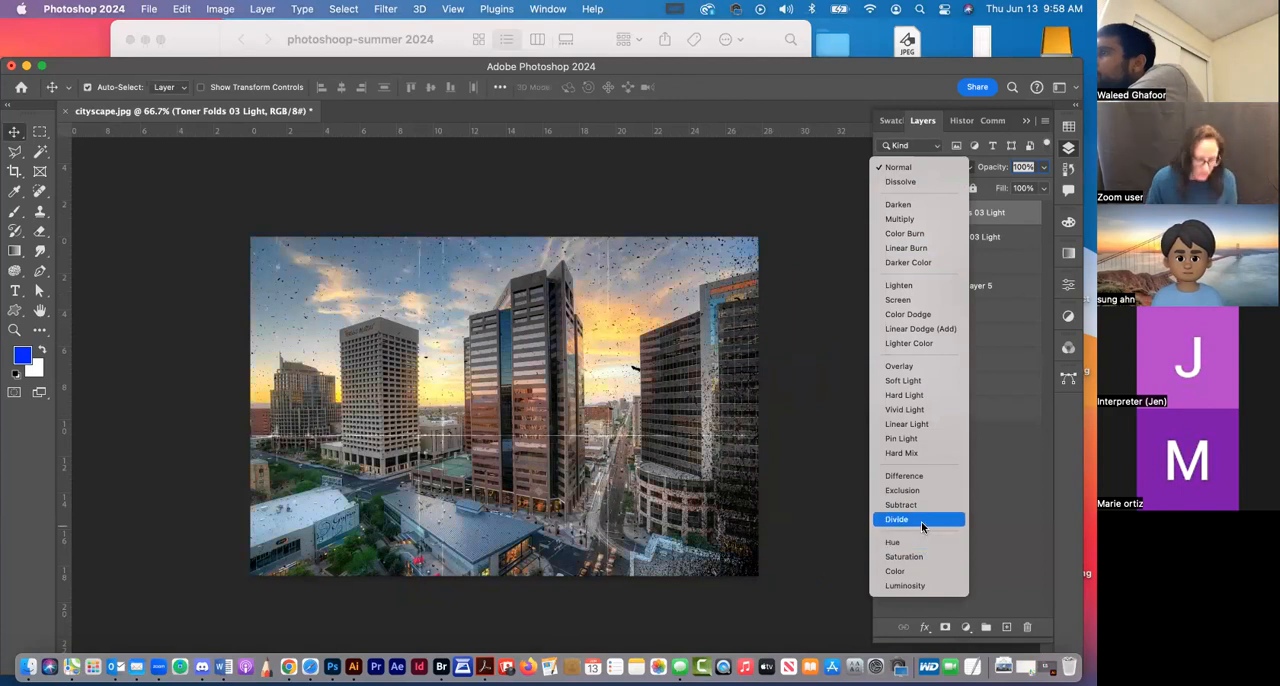
left_click(921, 527)
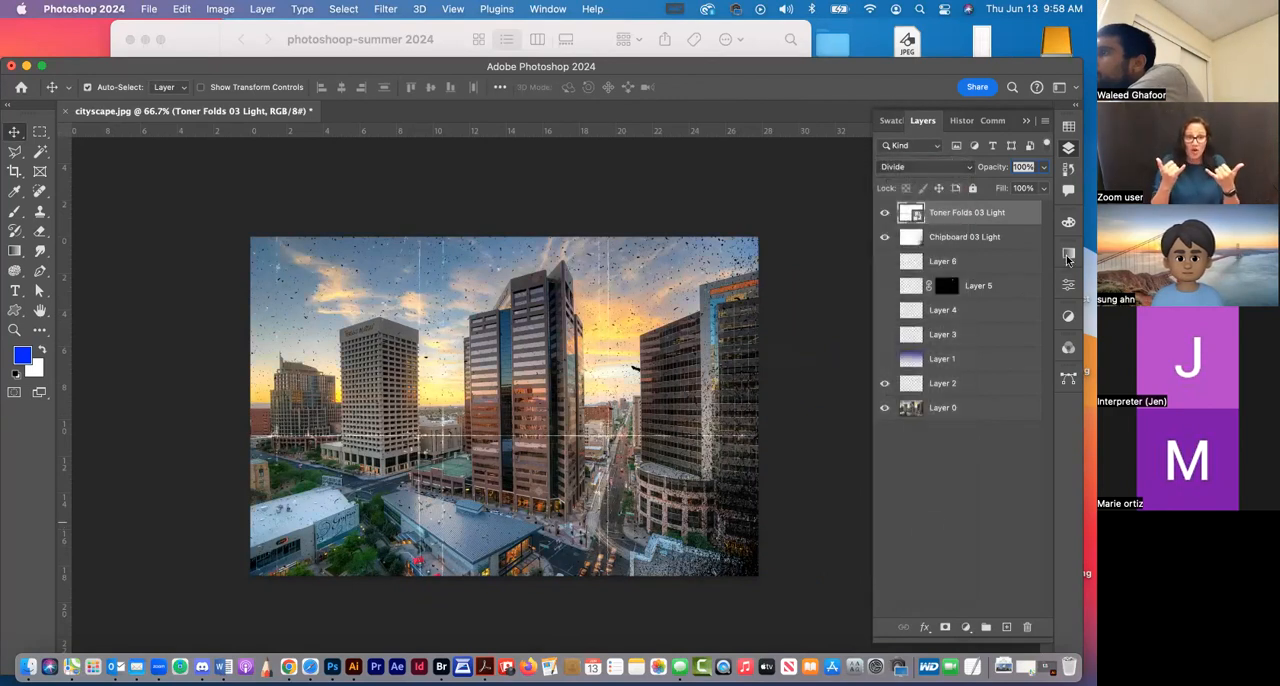
mouse_move(688, 354)
left_mouse_down()
mouse_move(645, 345)
mouse_move(690, 348)
left_mouse_up()
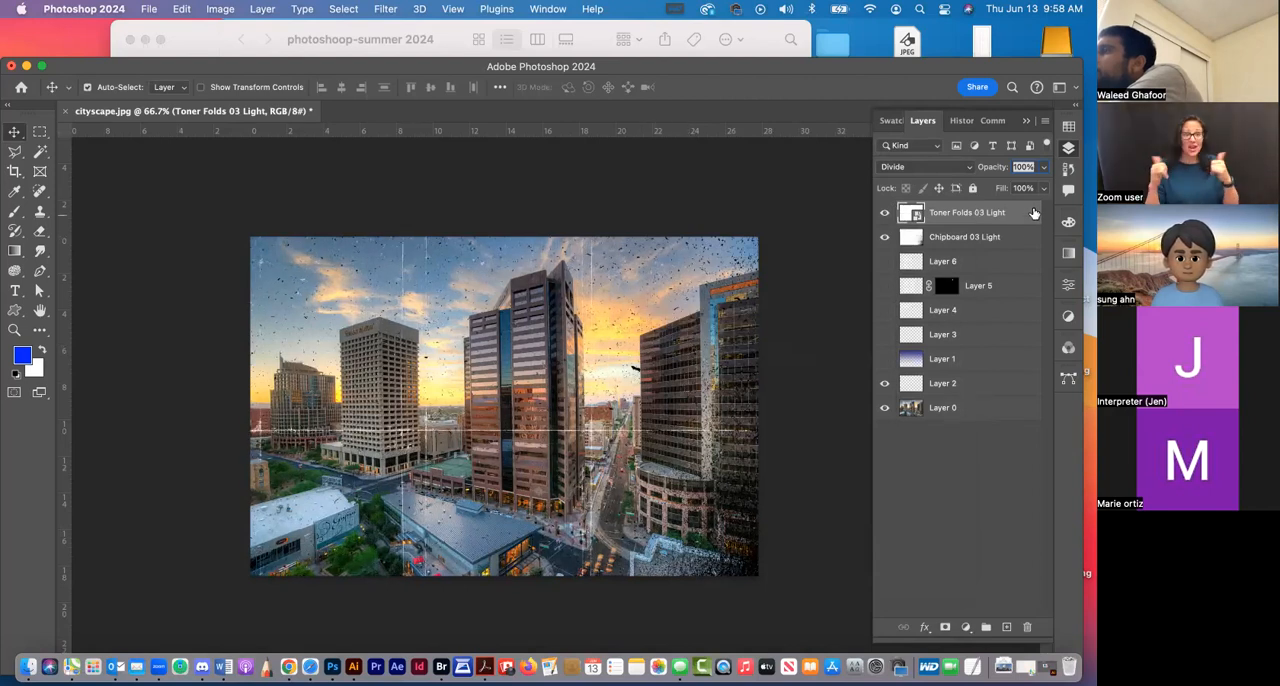
left_click(1044, 167)
left_click_drag(1044, 188, 1011, 188)
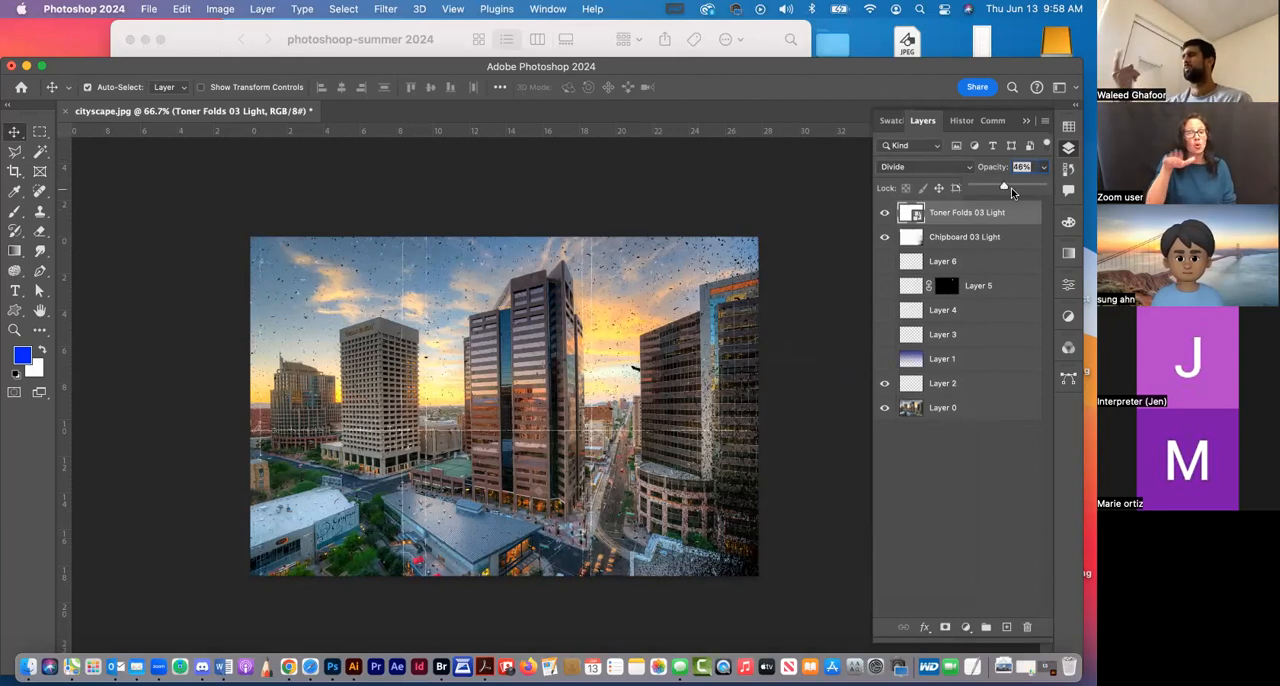
Set the Chipboard 03 Light layer's blend mode to Divide and its opacity to 43%, leaving no layer selected
left_click(975, 236)
left_click(980, 238)
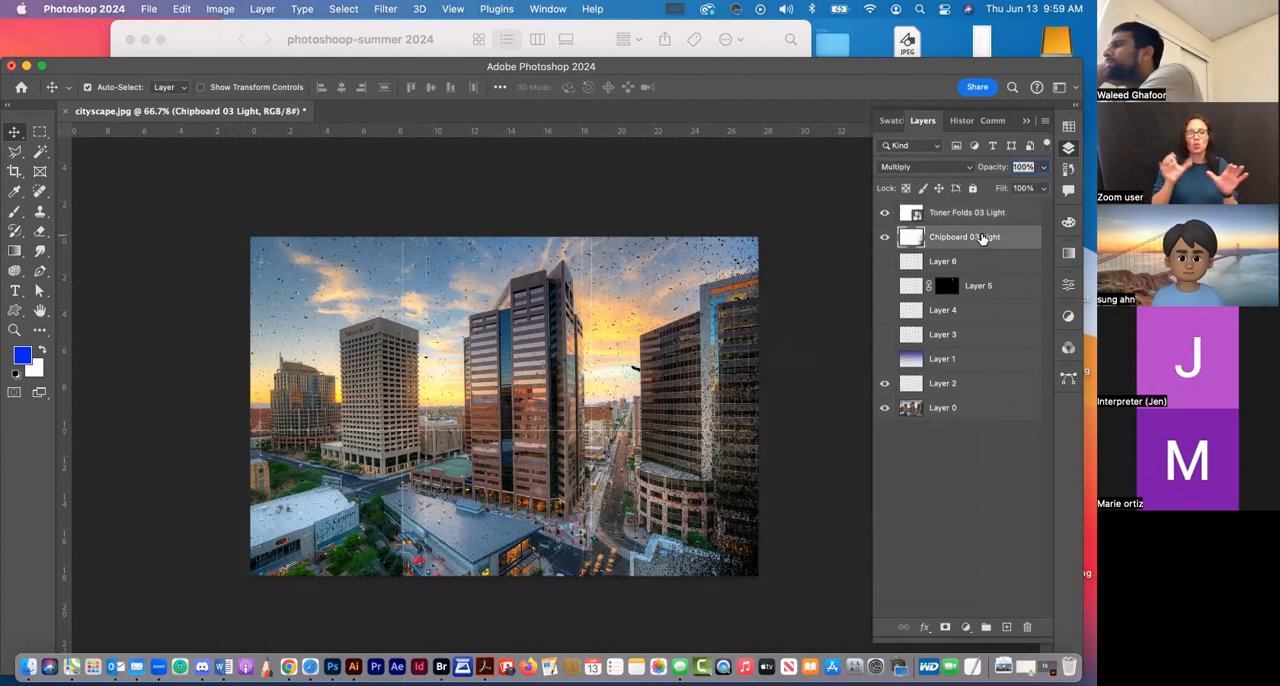
left_click(961, 168)
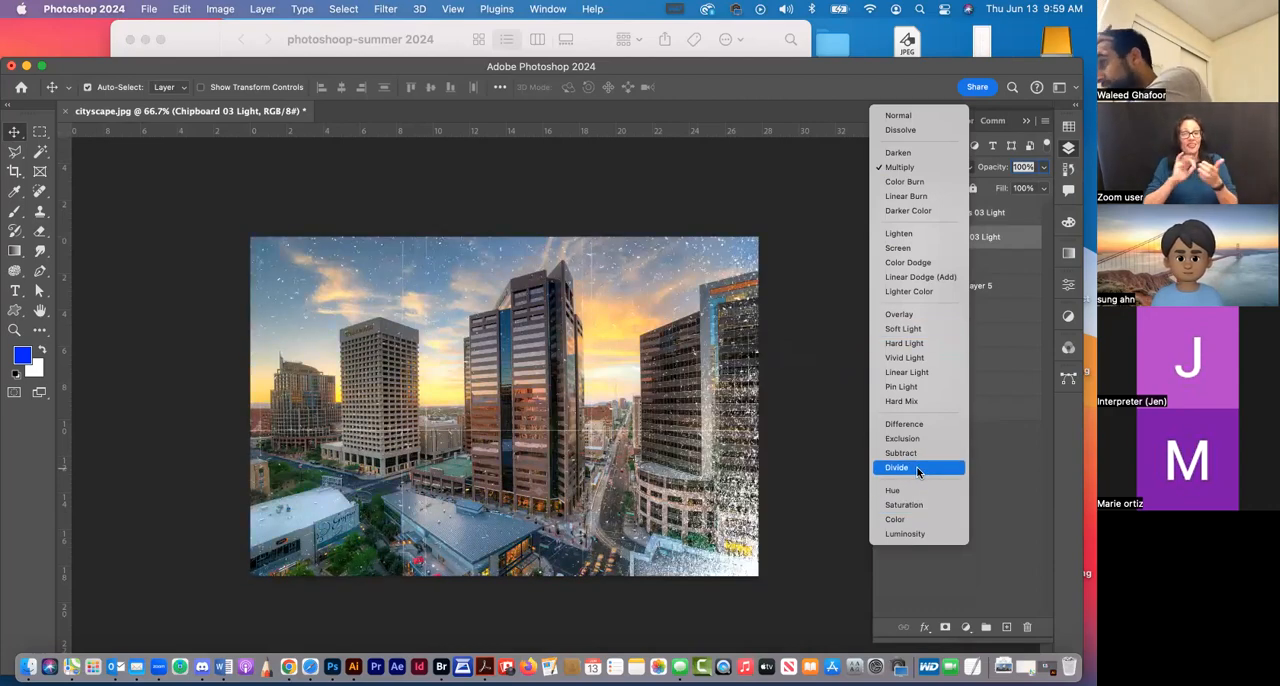
left_click(914, 468)
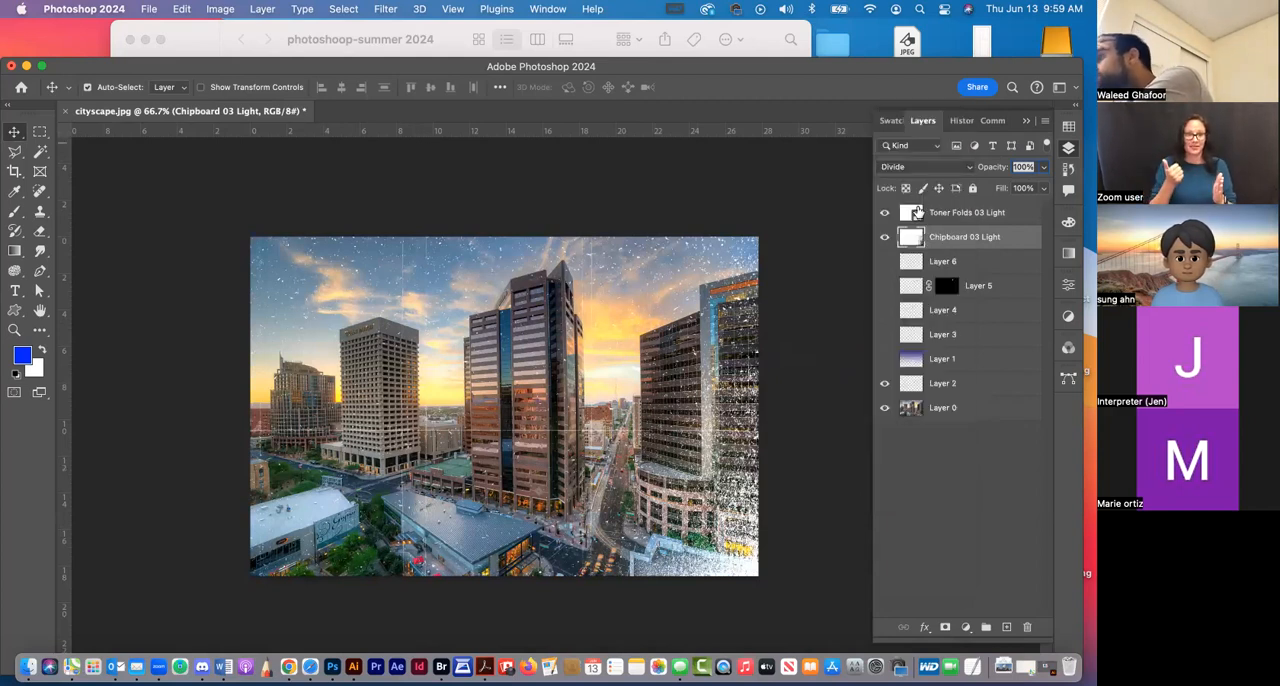
left_click(925, 167)
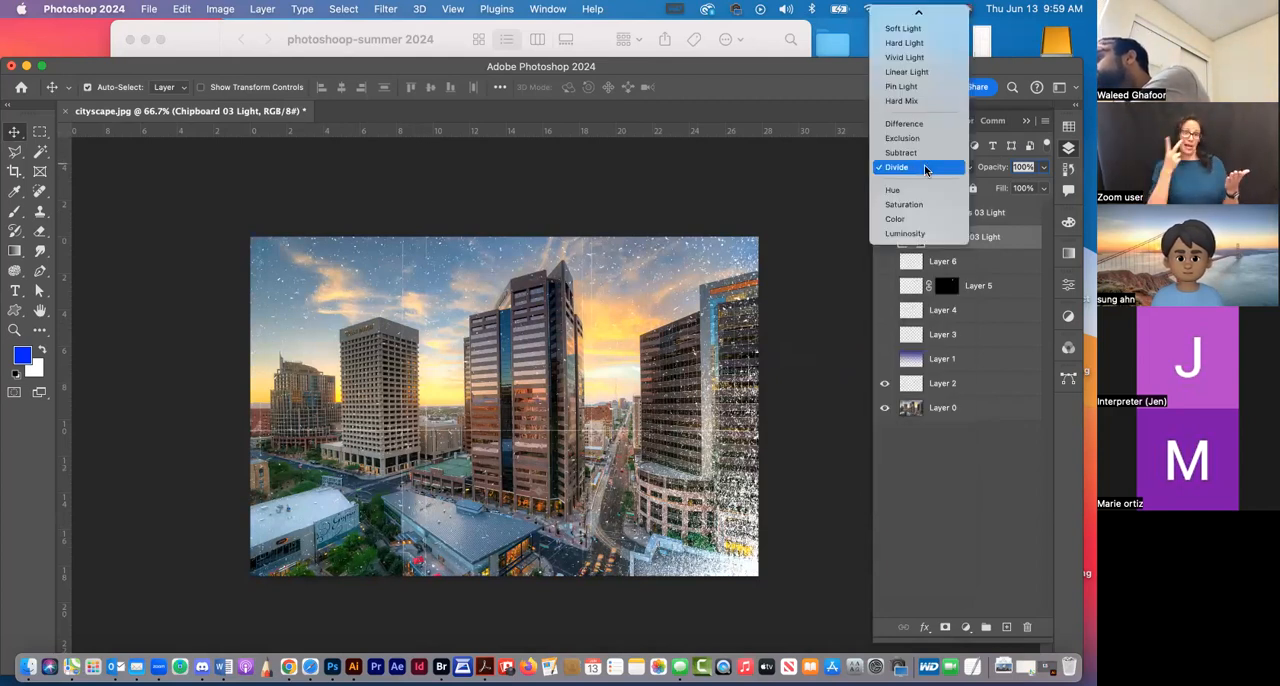
left_click(928, 170)
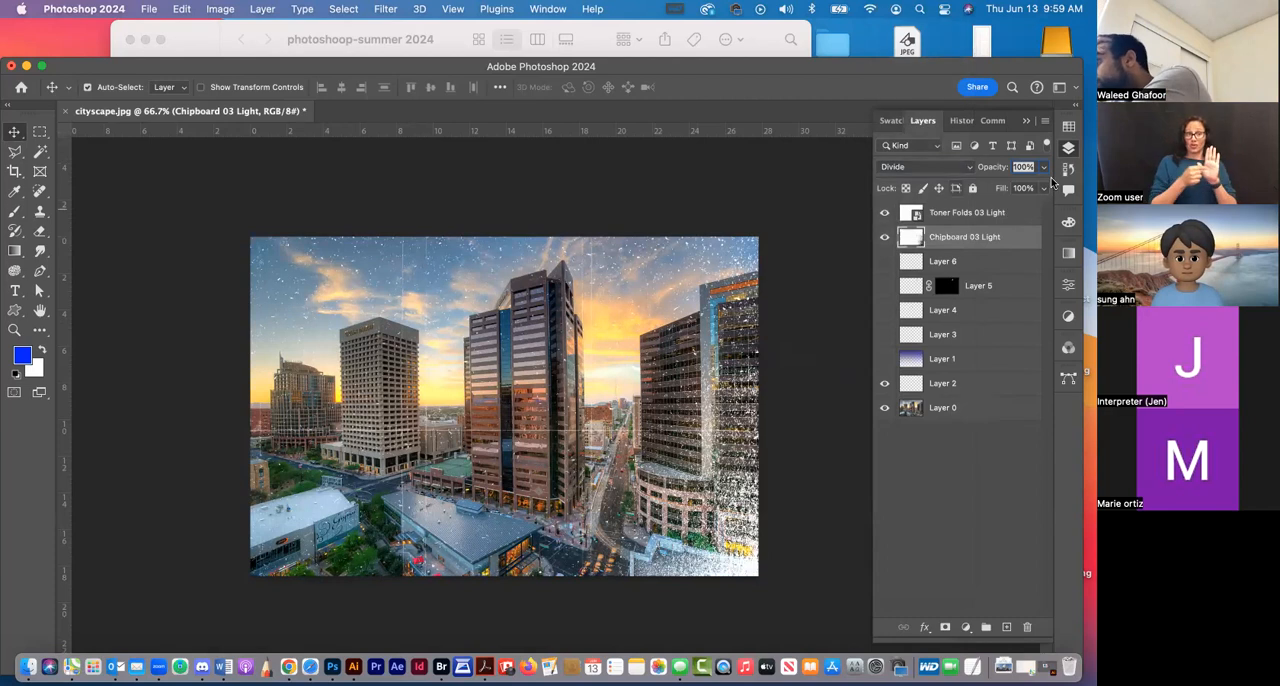
left_click(1044, 167)
left_click_drag(1039, 189, 1003, 187)
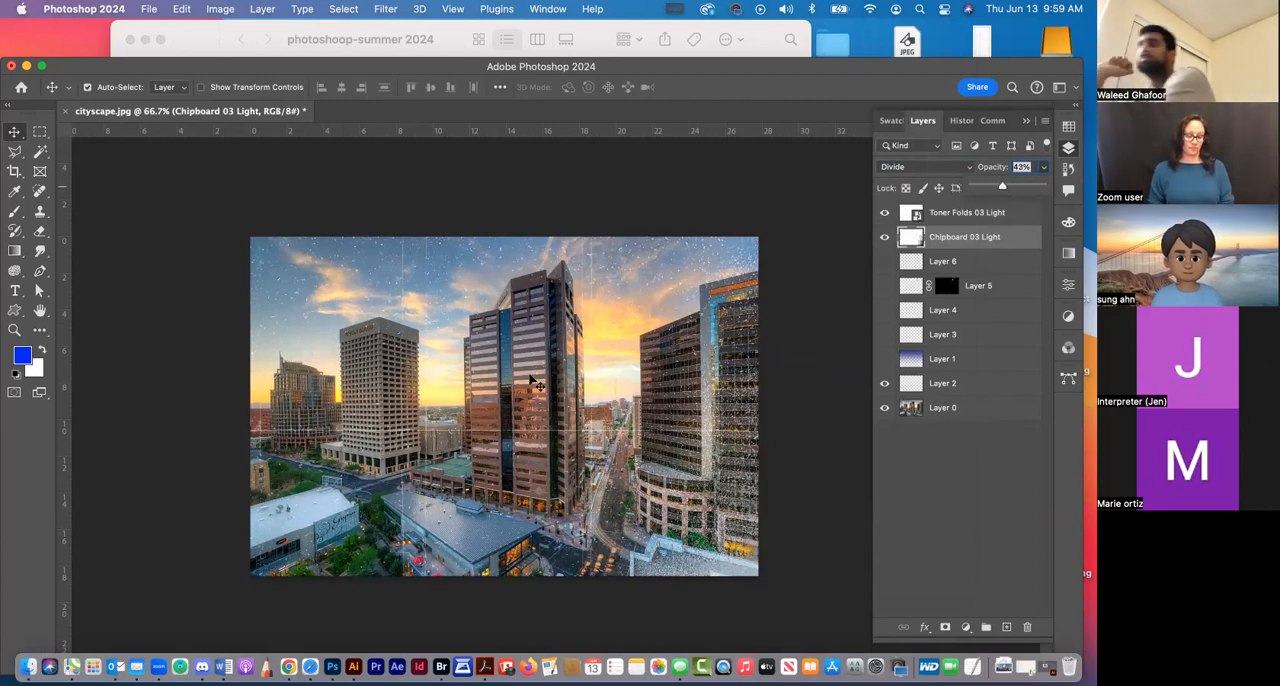
left_click(970, 494)
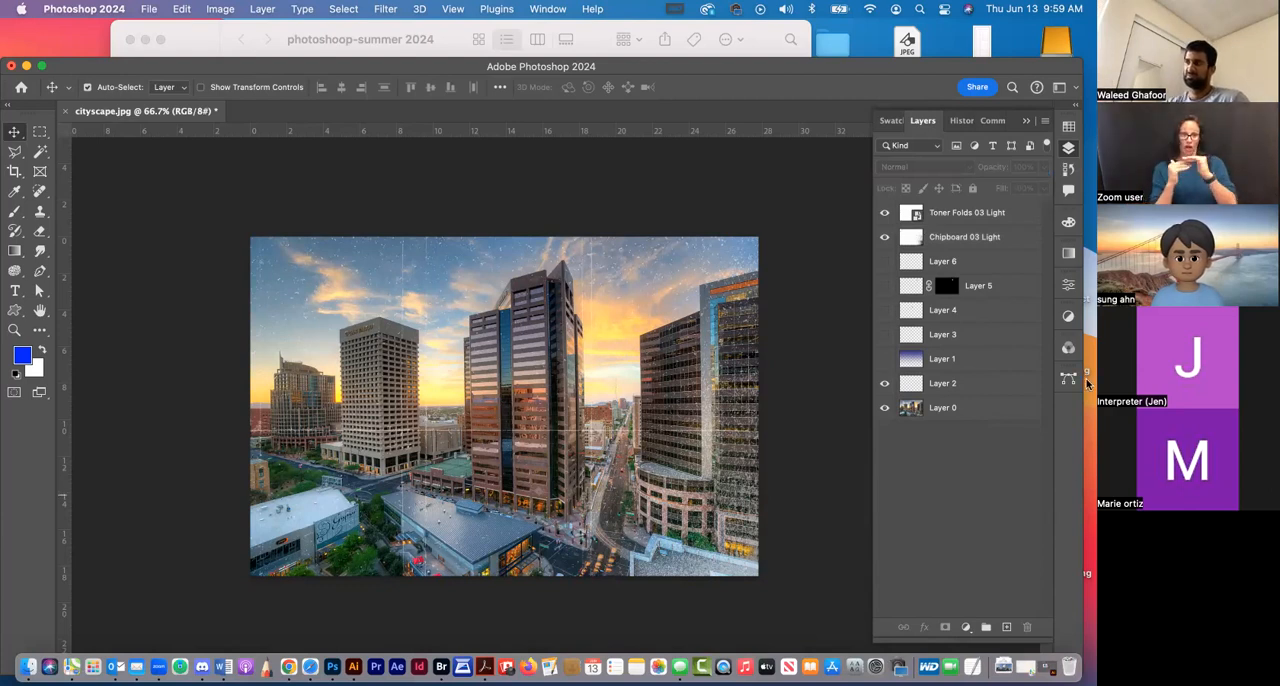
left_click(963, 212)
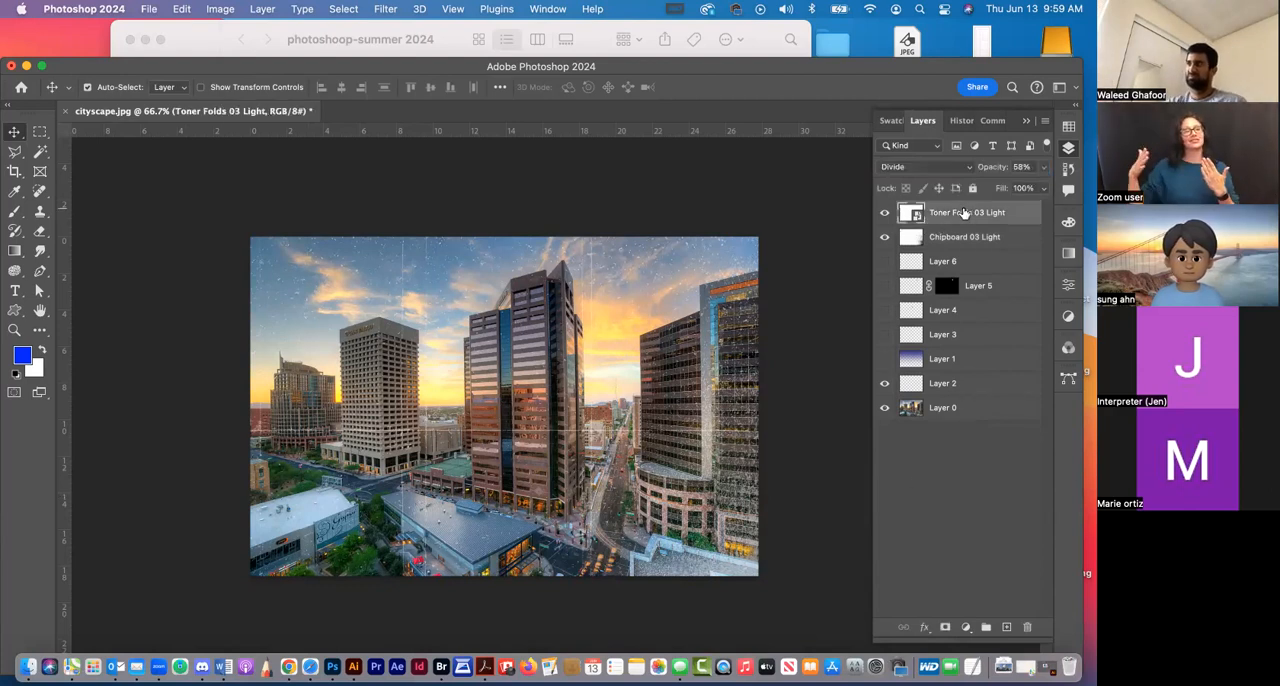
left_click(927, 168)
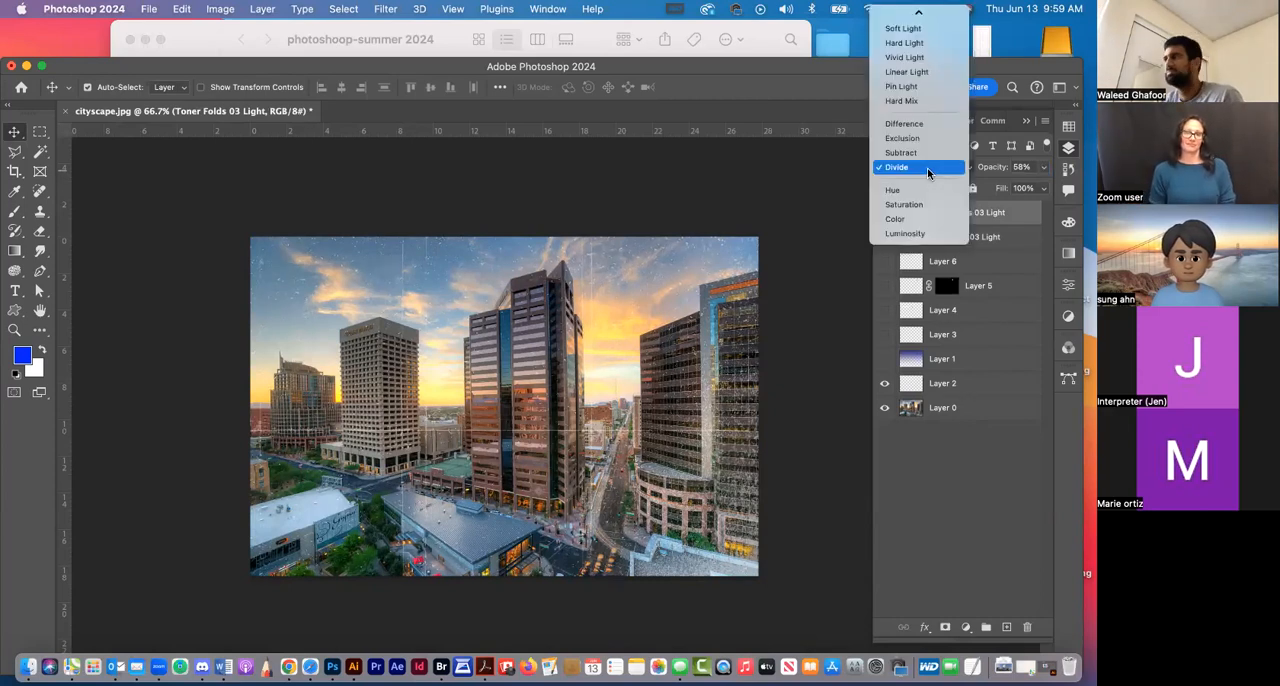
left_click(927, 168)
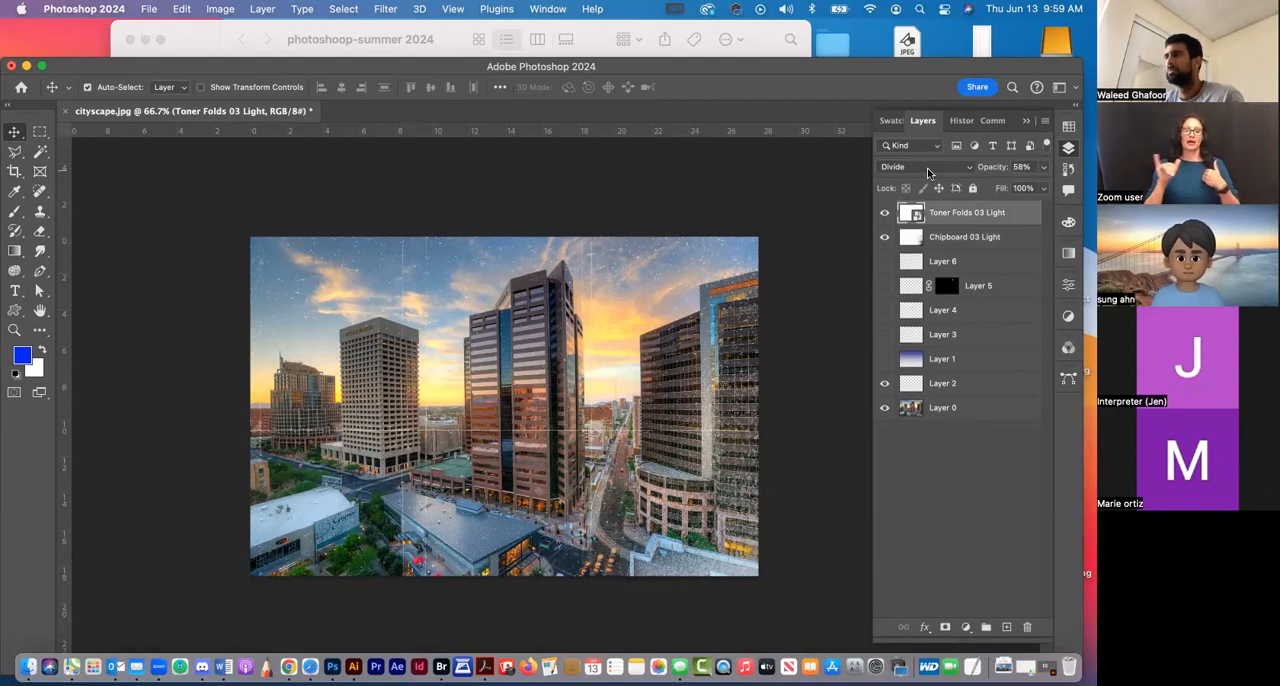
left_click(927, 168)
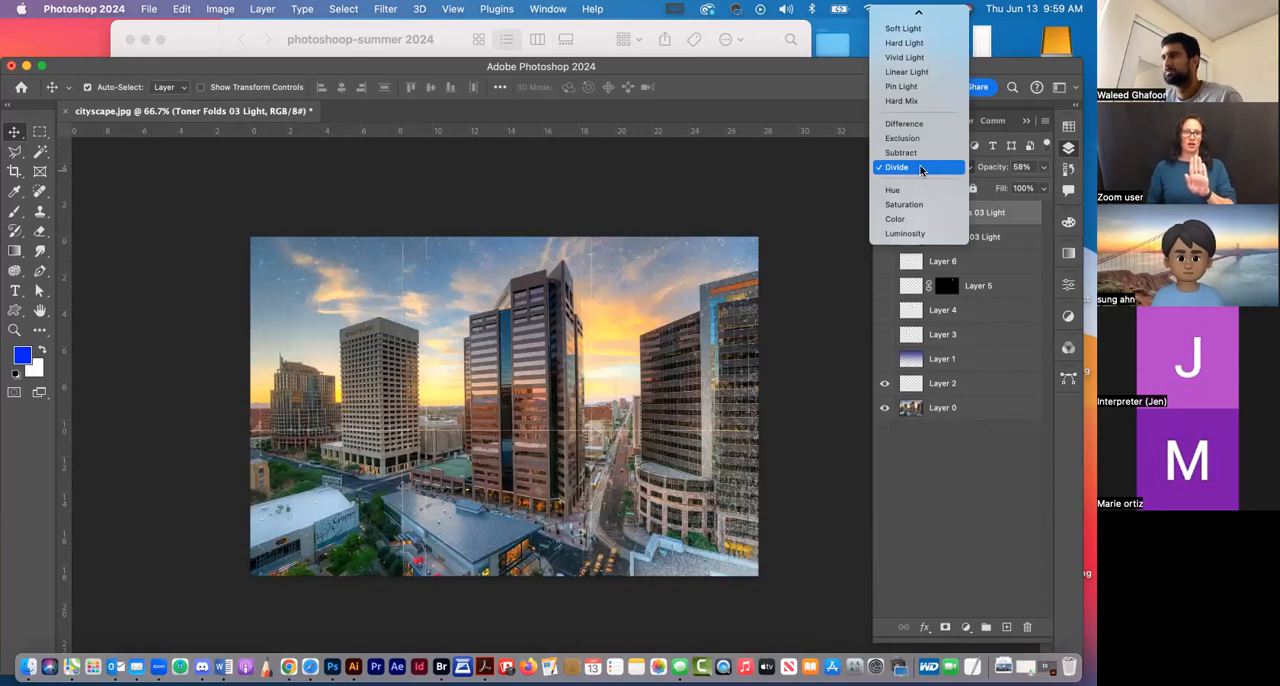
left_click(920, 167)
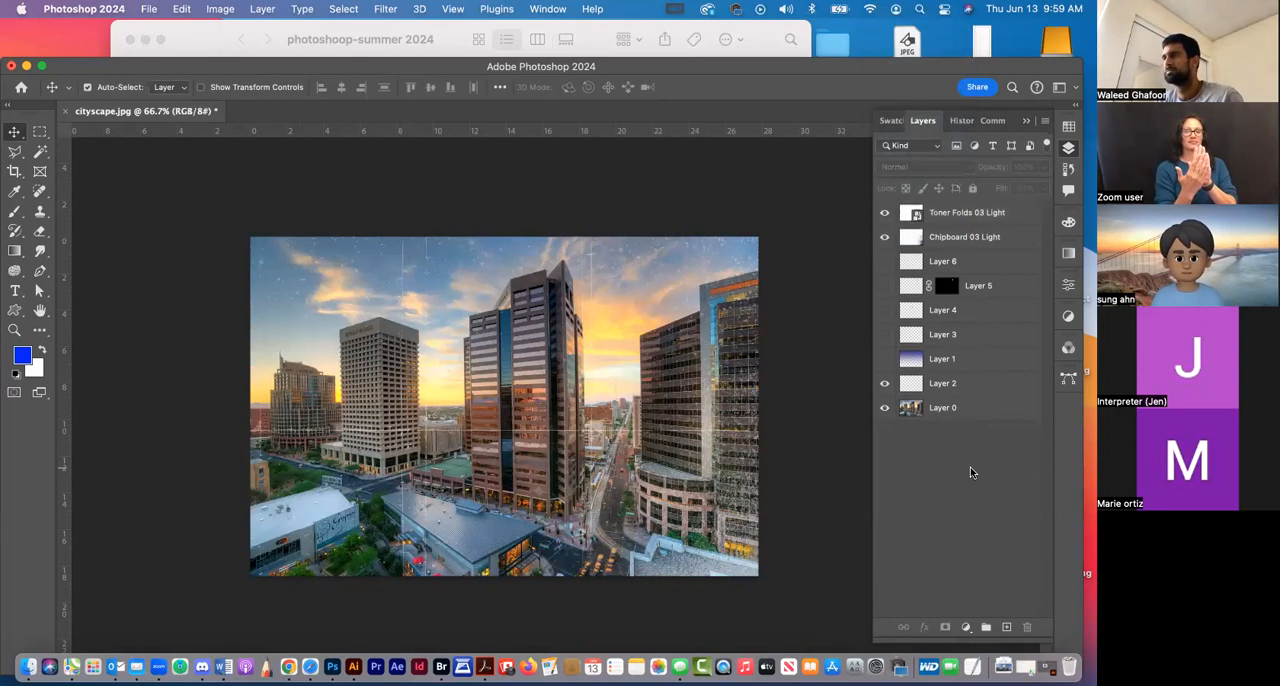
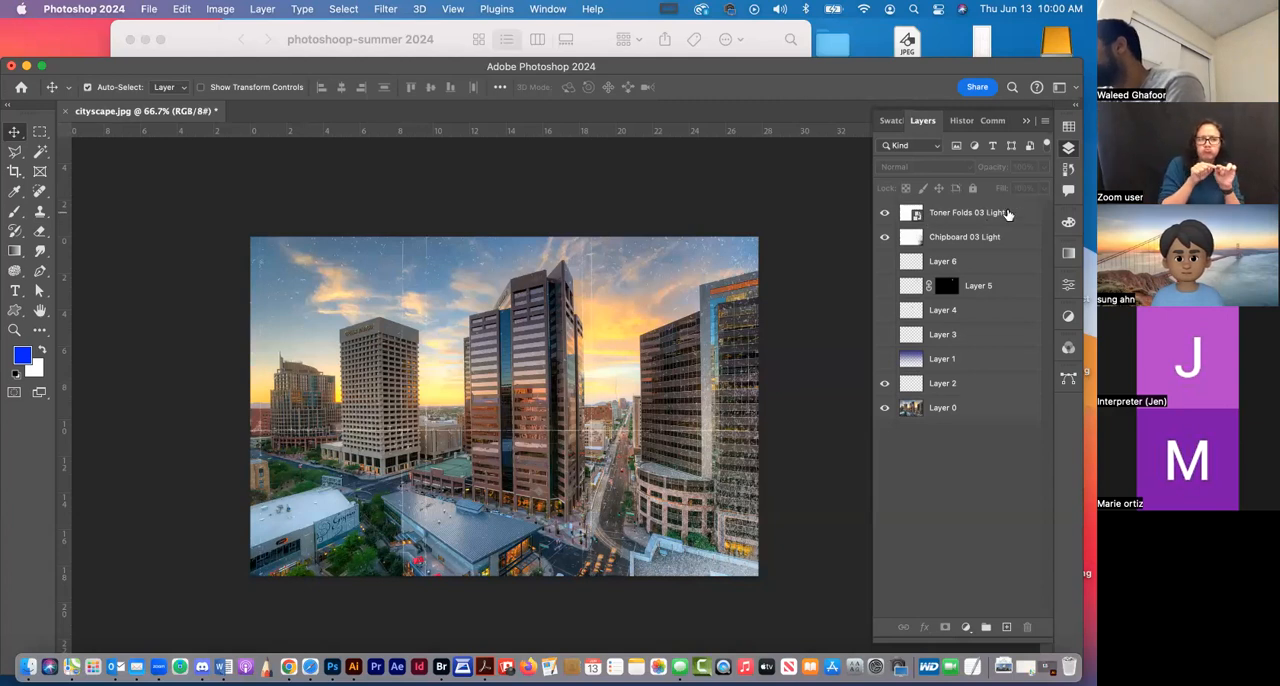
Rasterize the Toner Folds 03 Light layer and leave no layer selected
right_click(1028, 213)
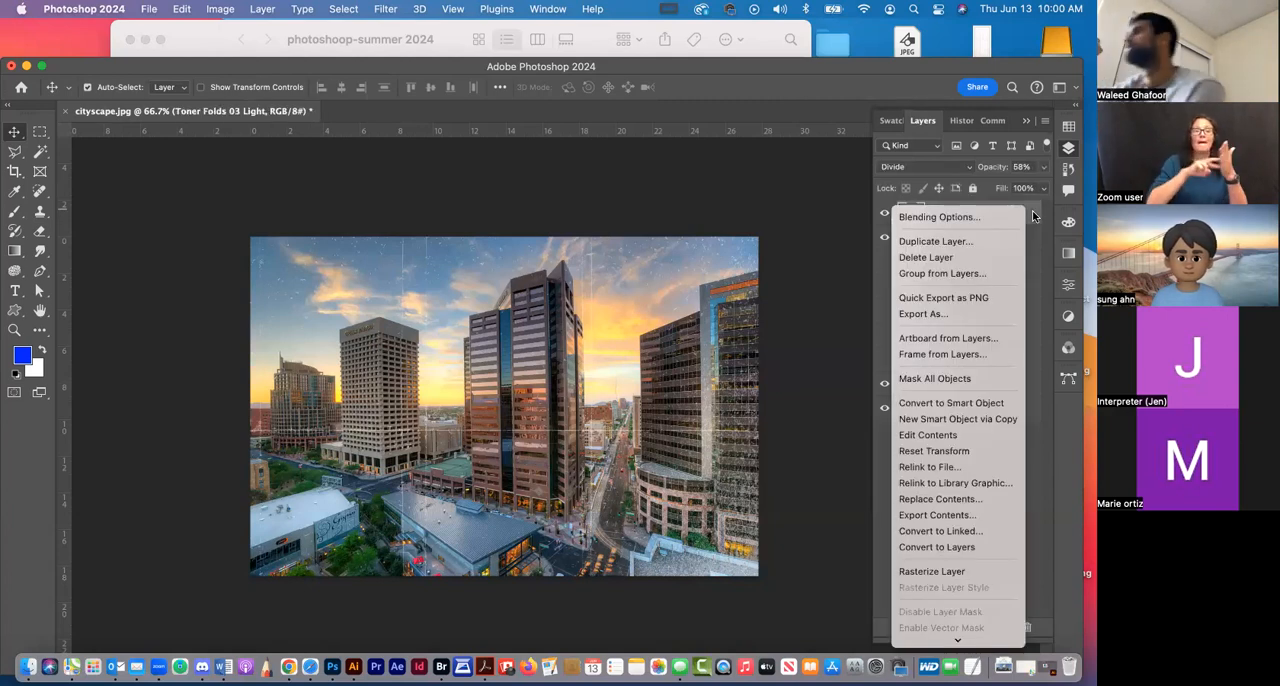
left_click(950, 571)
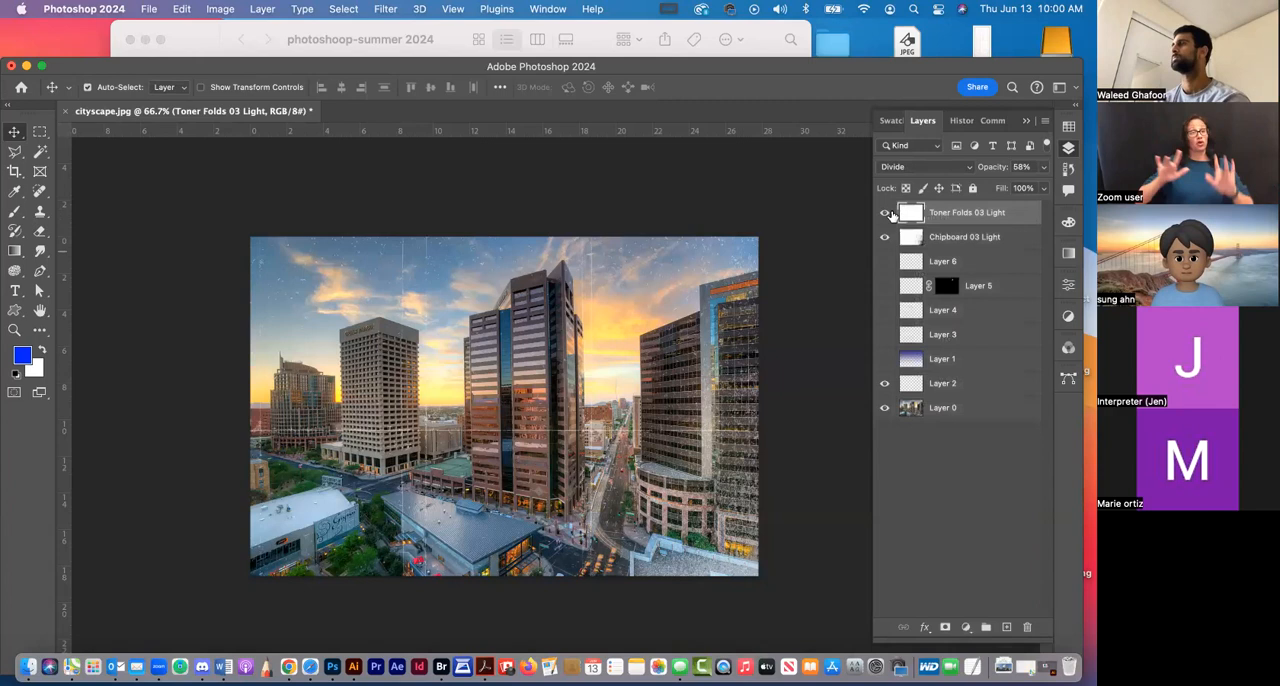
left_click(955, 507)
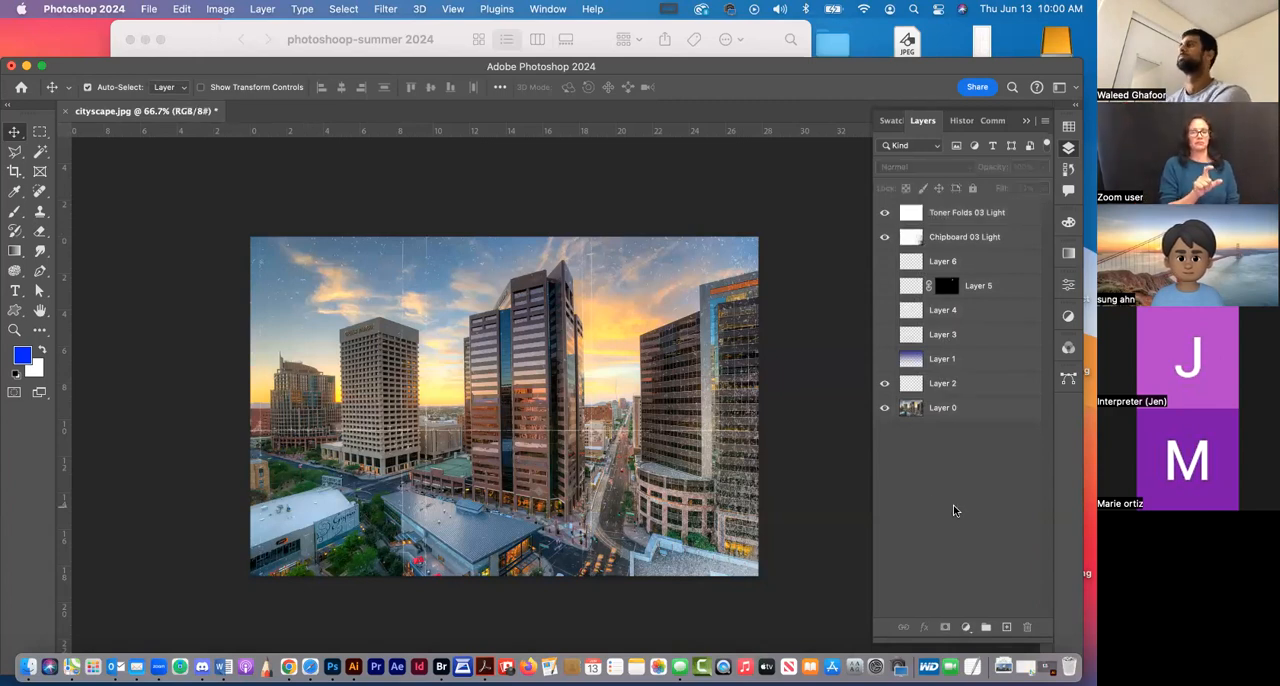
Open Chipboard 03 Light.png from Finder as its own Photoshop document and float its window to the right of the cityscape
left_click(210, 45)
left_click(282, 170)
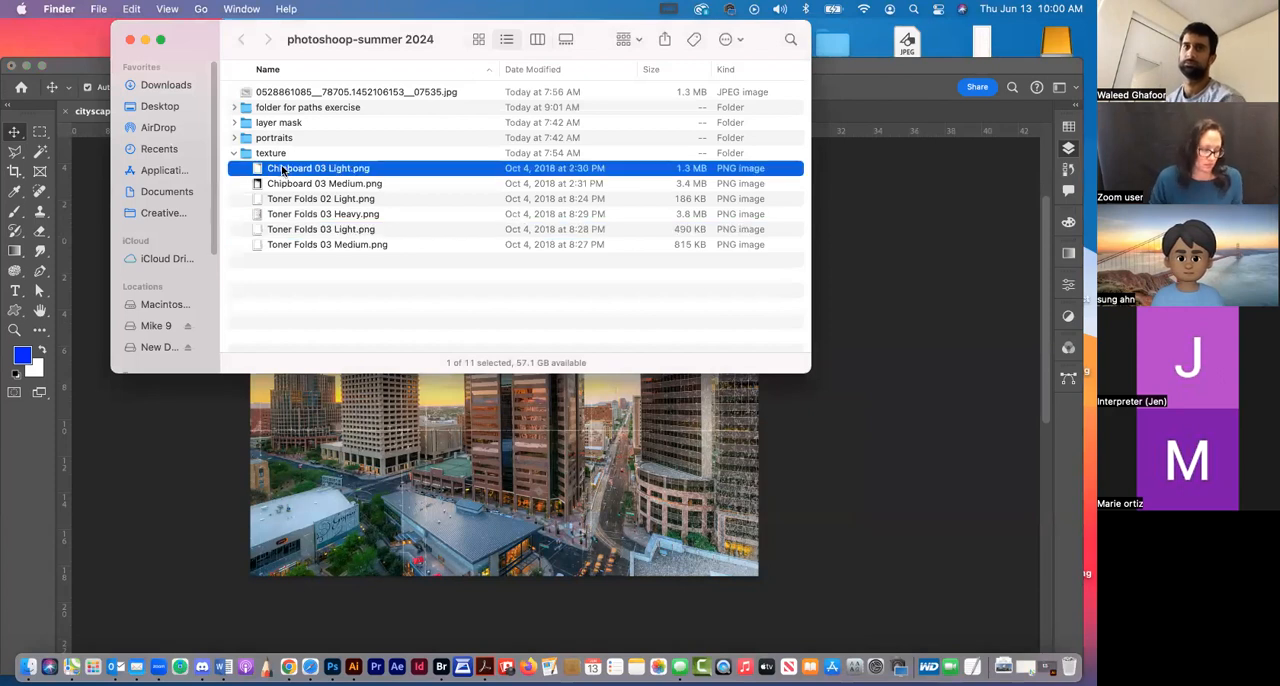
double_click(285, 170)
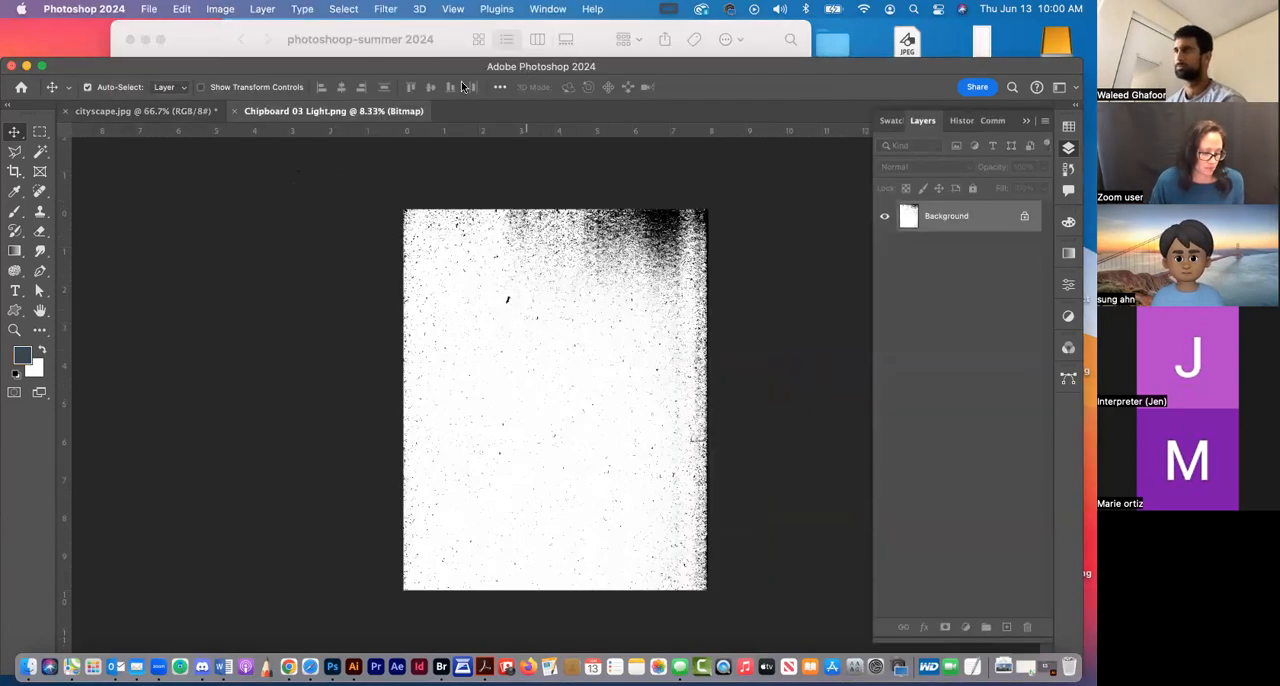
left_click_drag(342, 110, 693, 38)
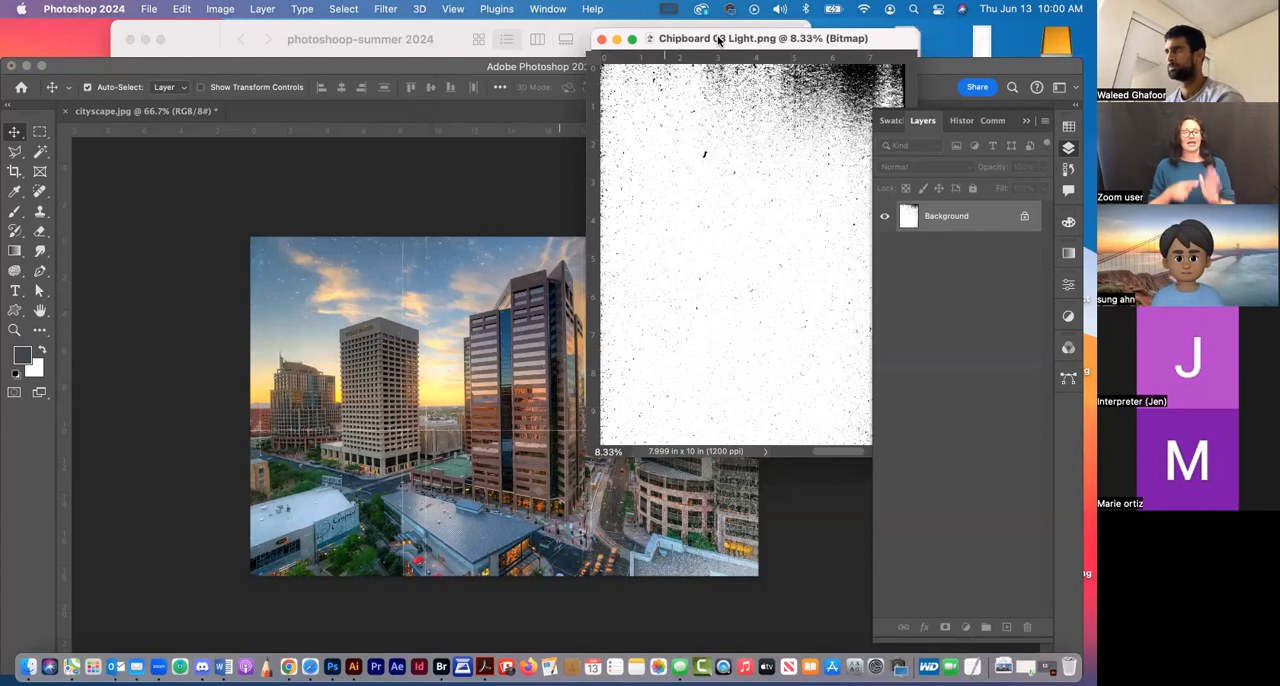
left_click_drag(676, 40, 862, 44)
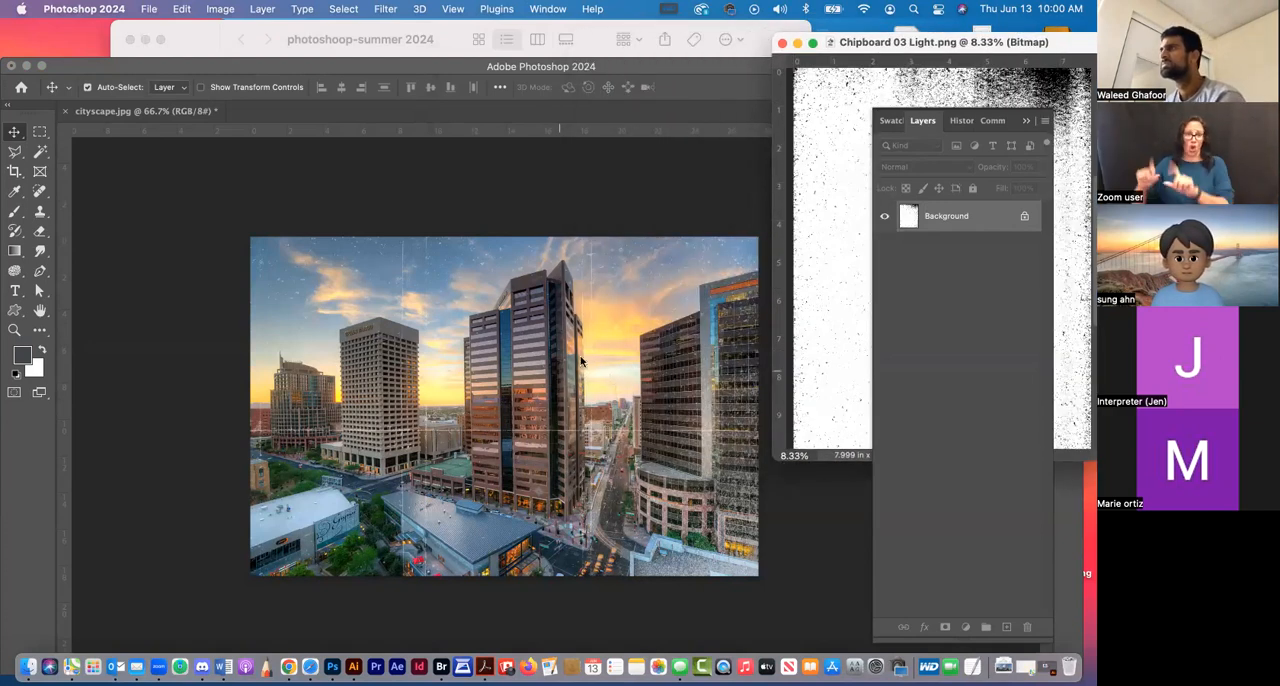
Alternate between the floating Chipboard 03 Light.png window and the cityscape document to compare their layers
left_click(583, 363)
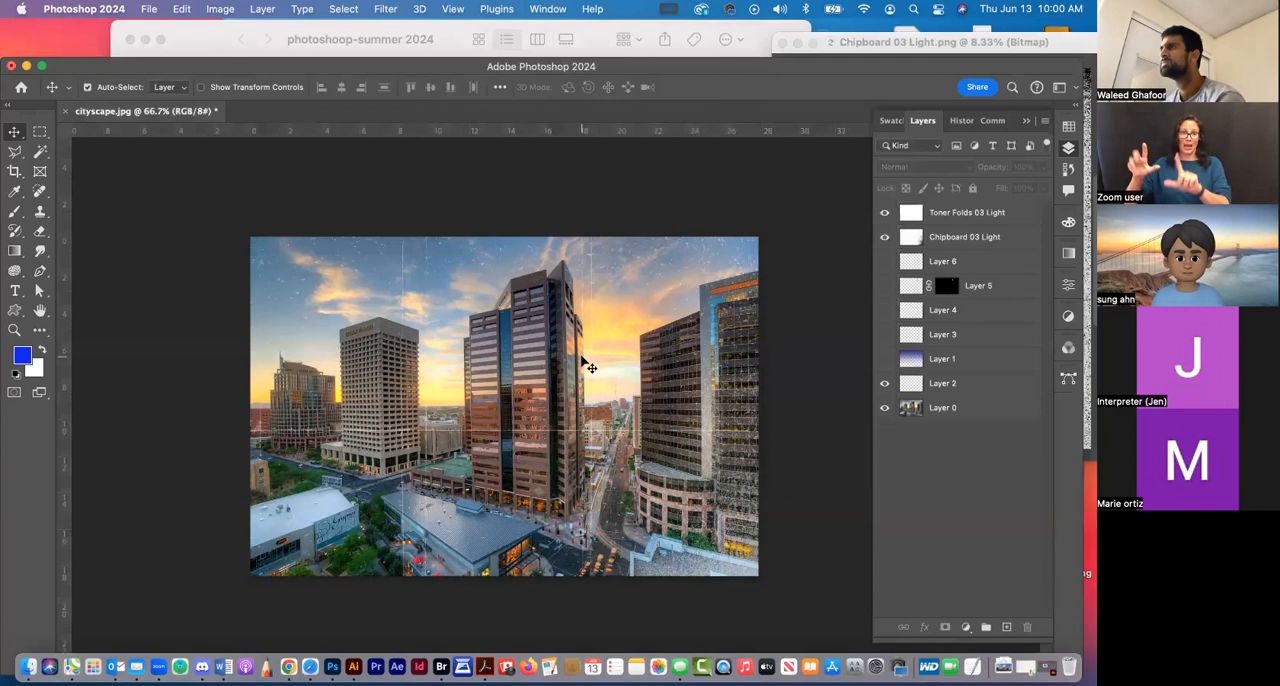
left_click(872, 46)
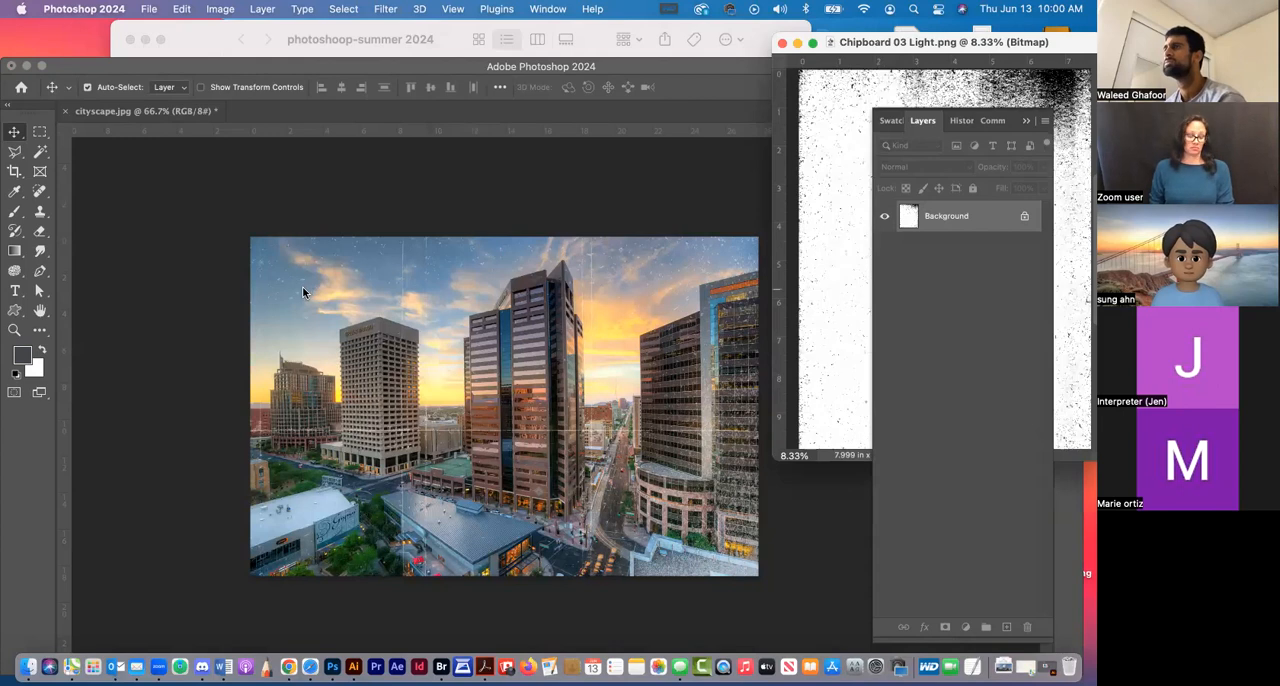
left_click_drag(866, 52, 893, 76)
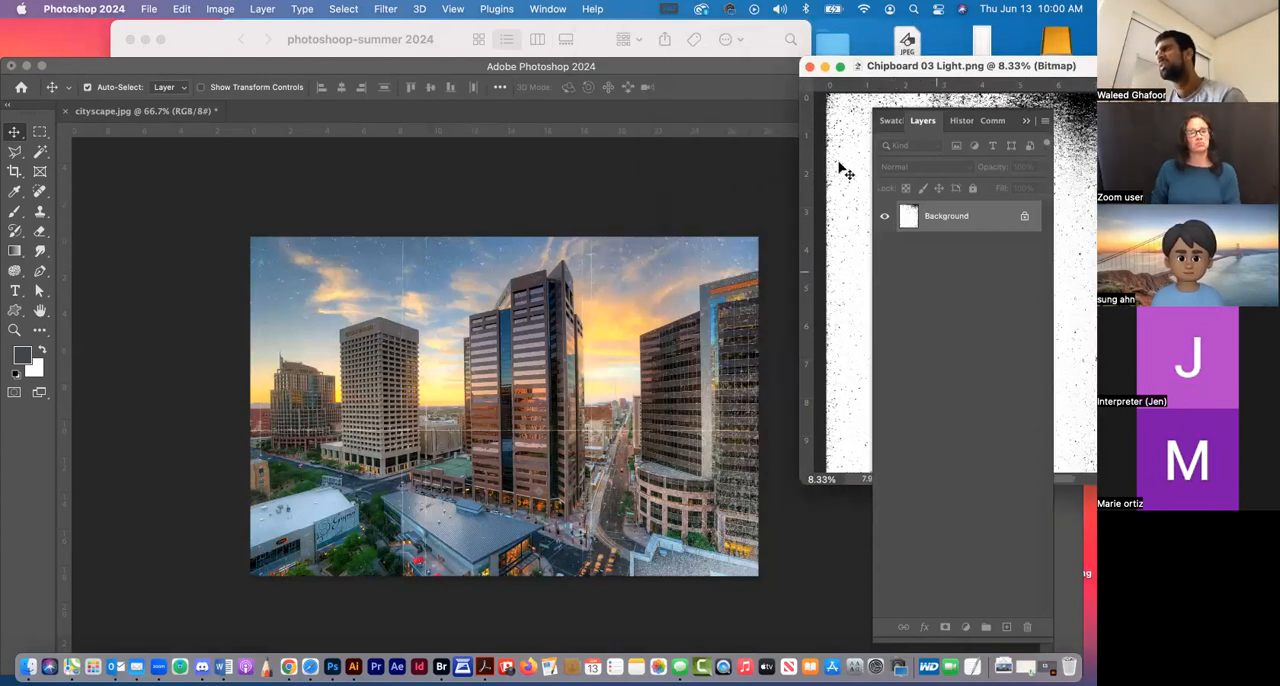
left_click(648, 192)
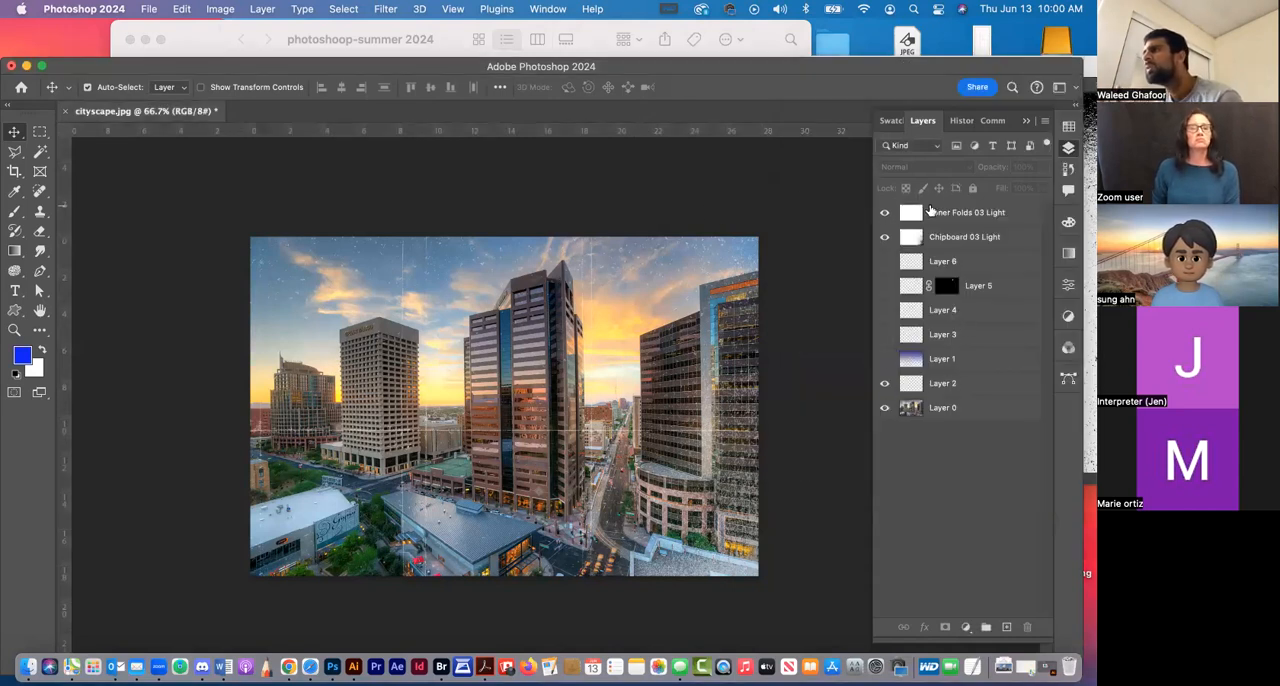
left_click(971, 212)
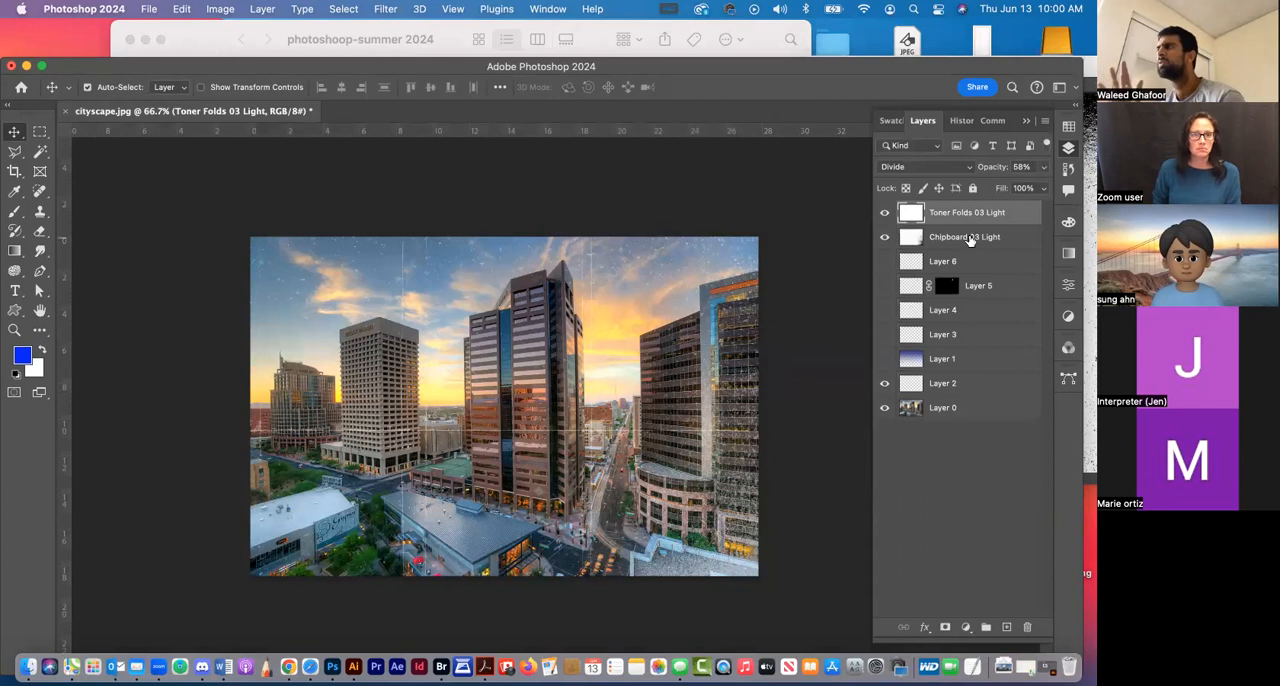
left_click(924, 438)
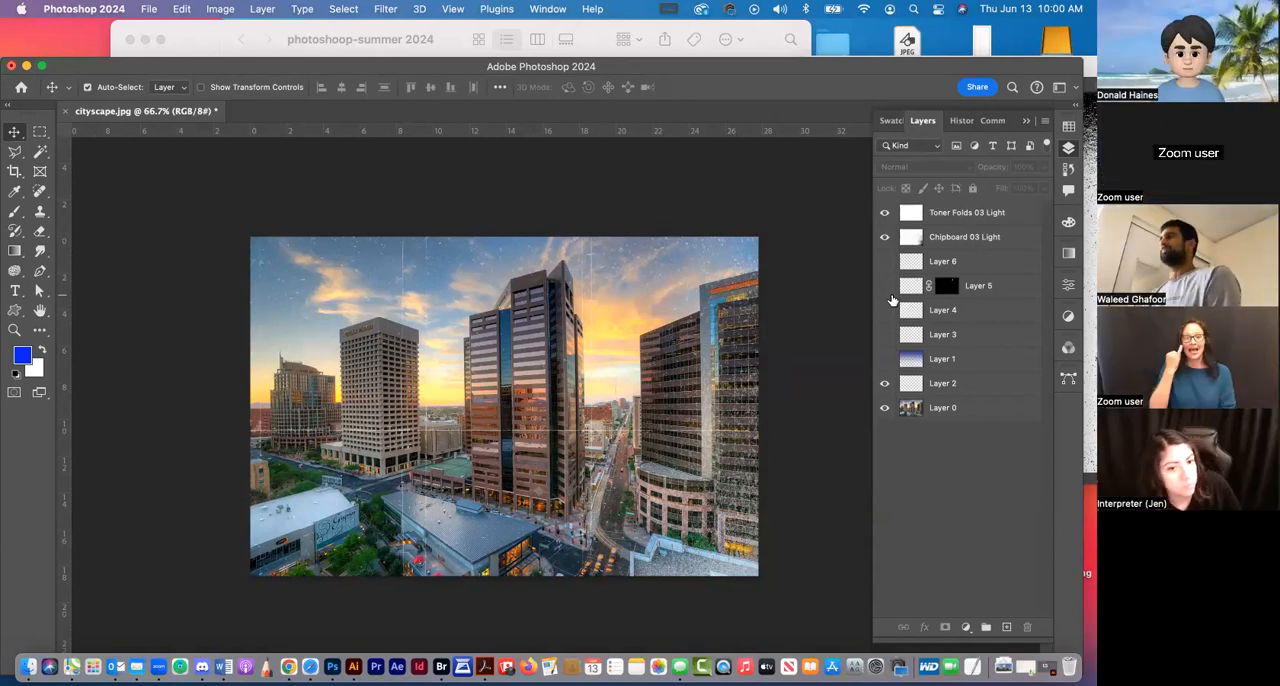
Select Layer 0 in the cityscape document and close the floating Chipboard 03 Light.png document
left_click(219, 9)
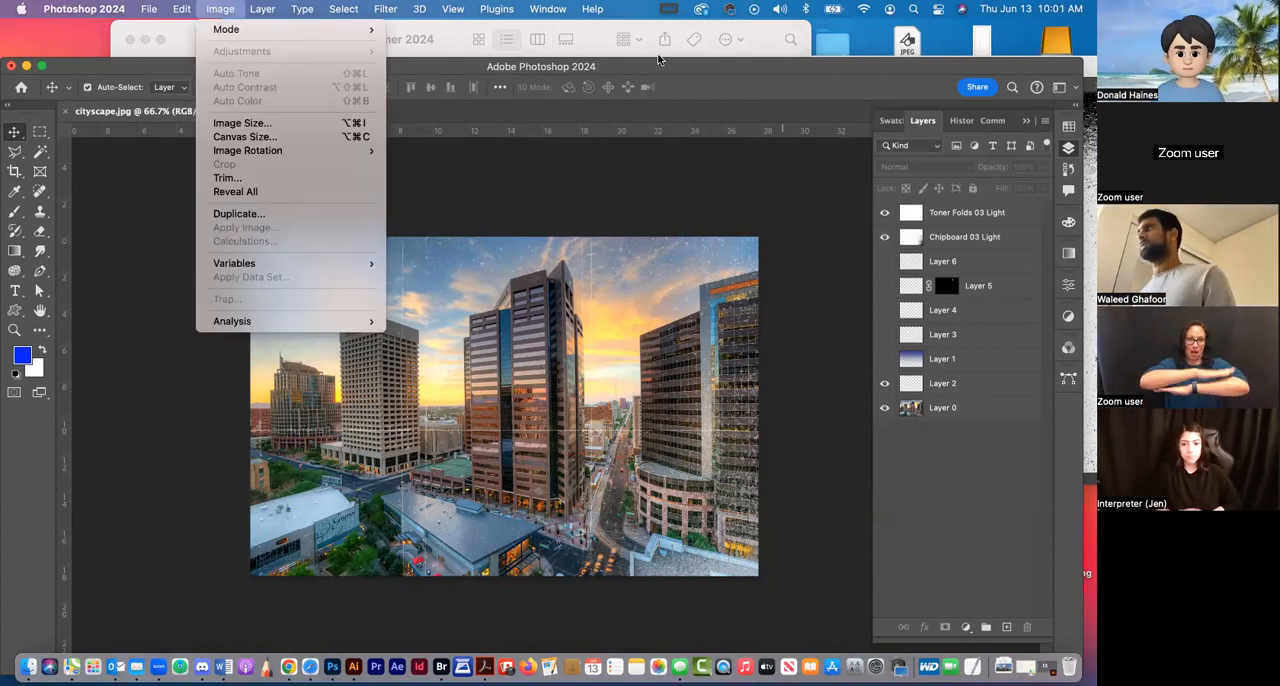
left_click(595, 42)
left_click(902, 214)
left_click(965, 407)
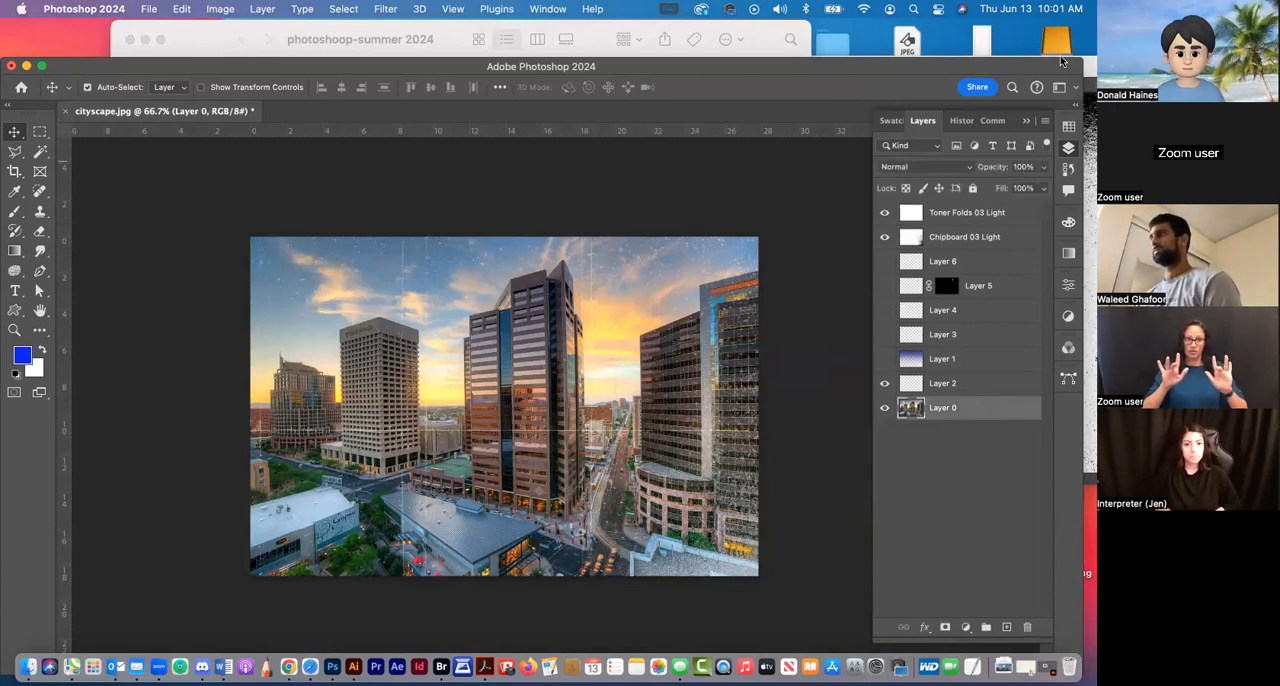
left_click(1088, 68)
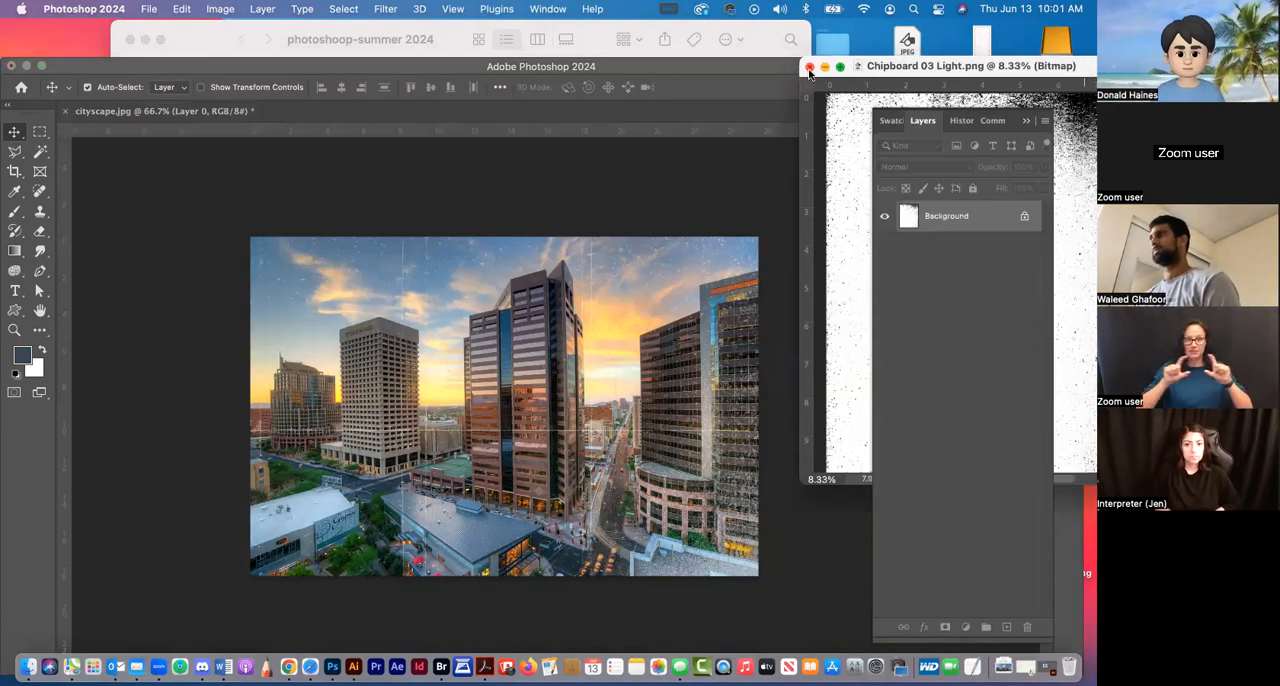
left_click(804, 68)
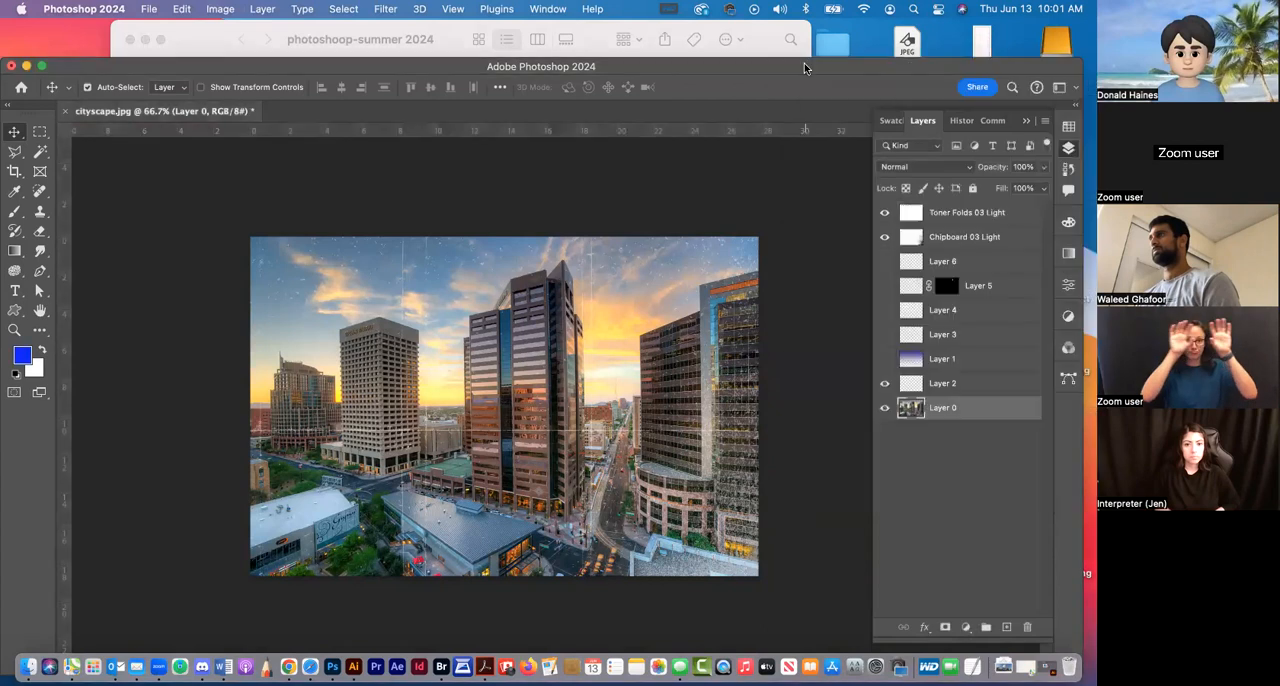
Open Chipboard 03 Medium.png from Finder as a separate Photoshop document, then close it
left_click(447, 32)
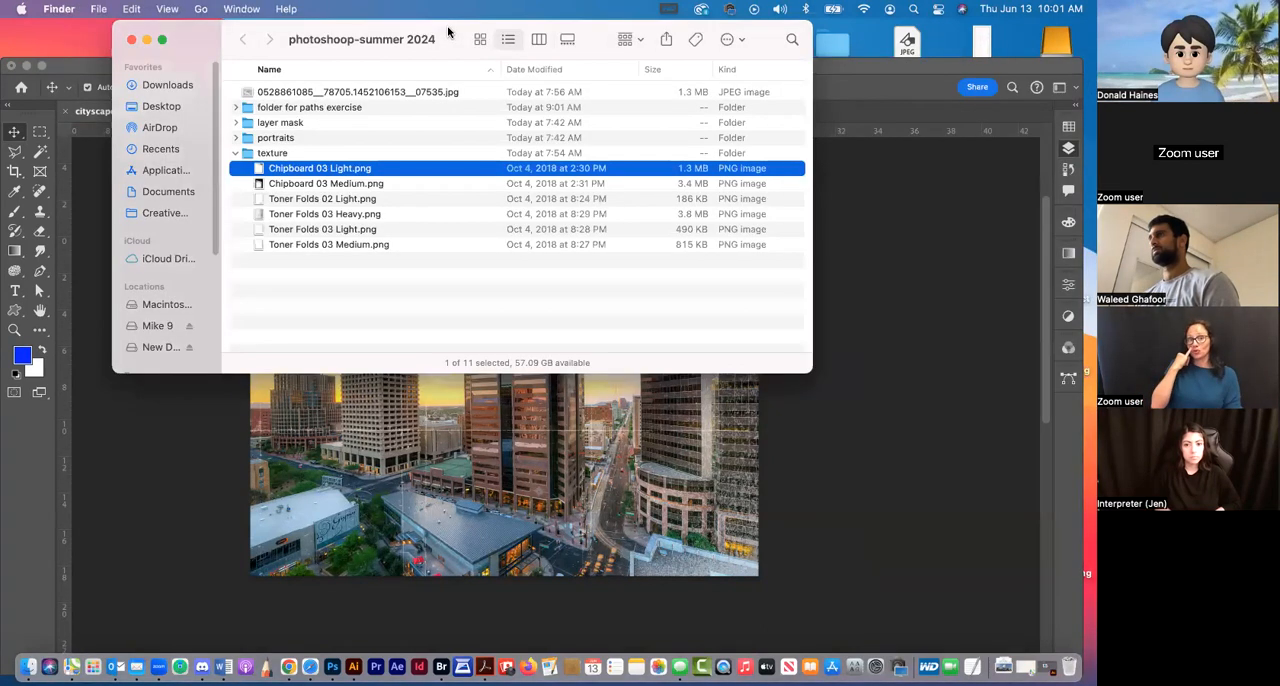
double_click(334, 184)
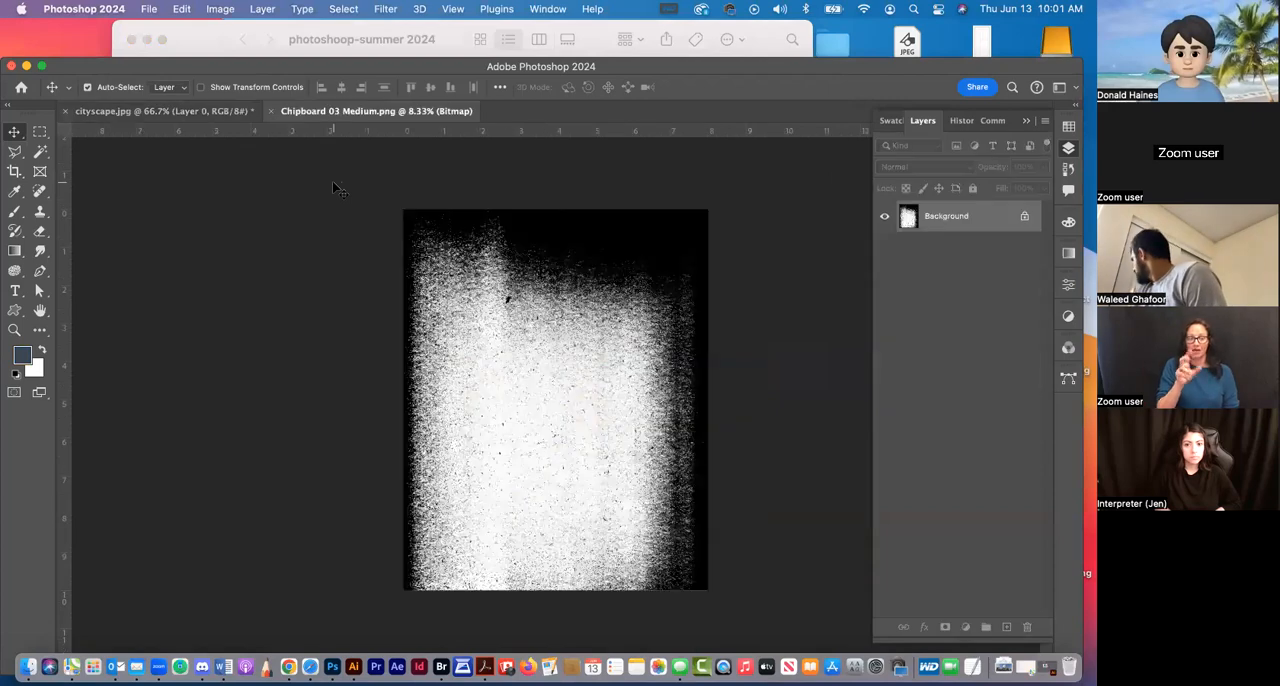
left_click_drag(341, 63, 455, 25)
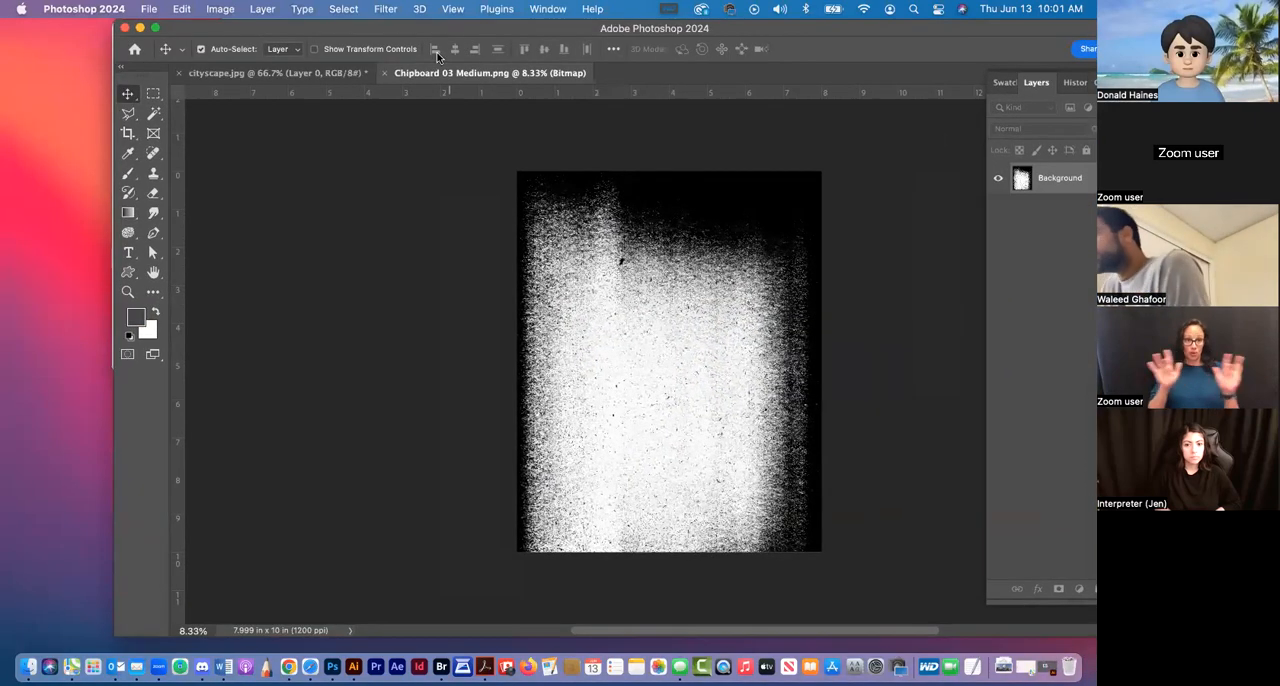
left_click(384, 73)
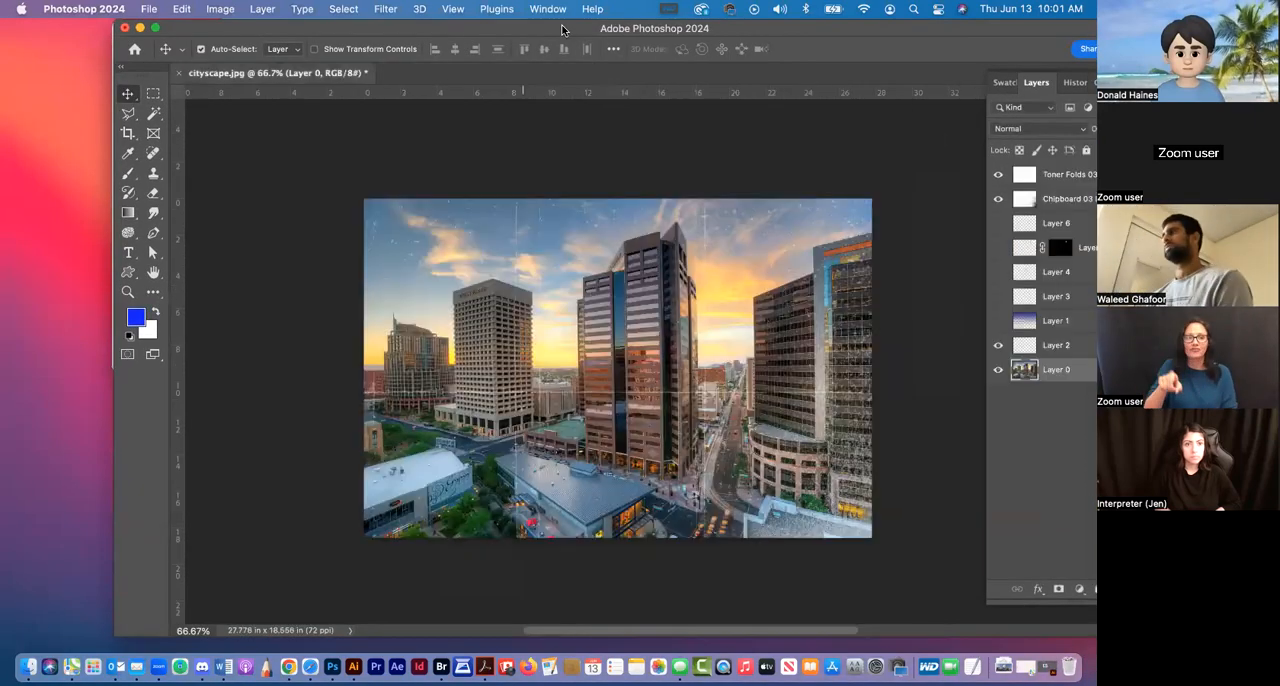
Place Chipboard 03 Medium.png from the Finder texture folder into the cityscape document above Layer 0 at 100% scale
left_click_drag(565, 28, 484, 200)
left_click(457, 43)
left_click_drag(322, 185, 763, 349)
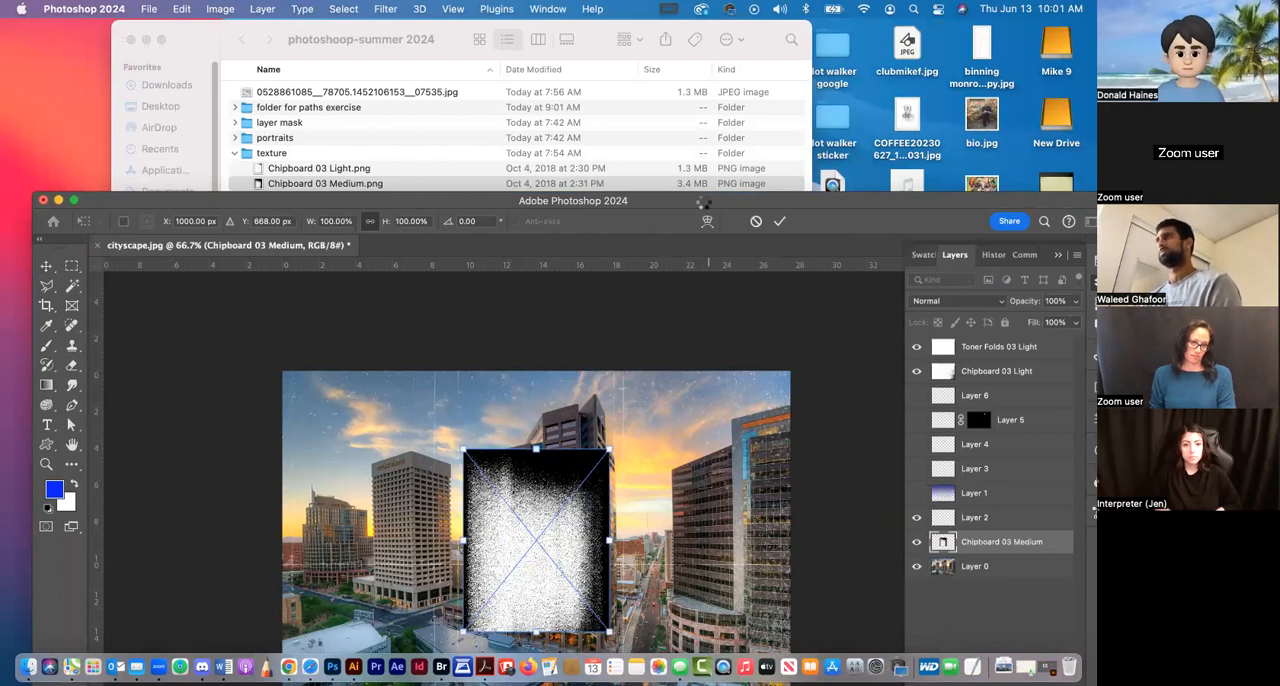
key("Return")
left_click_drag(703, 200, 656, 77)
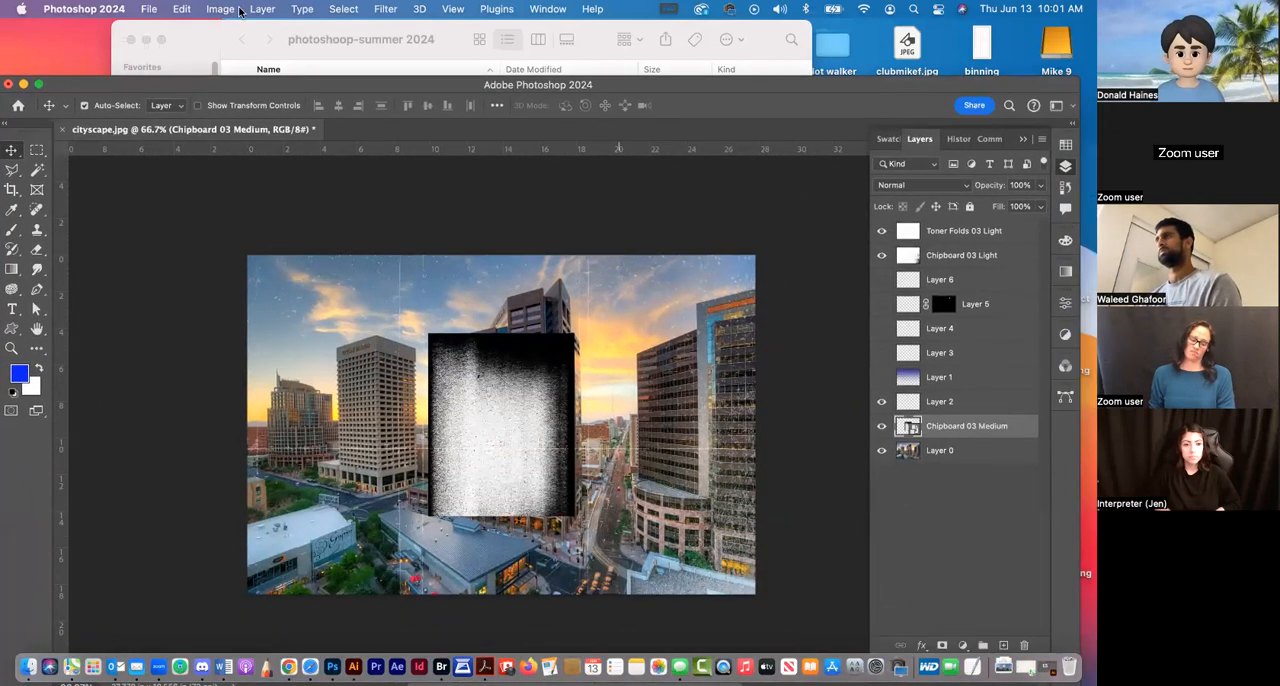
Rasterize the Chipboard 03 Medium smart object
left_click(221, 9)
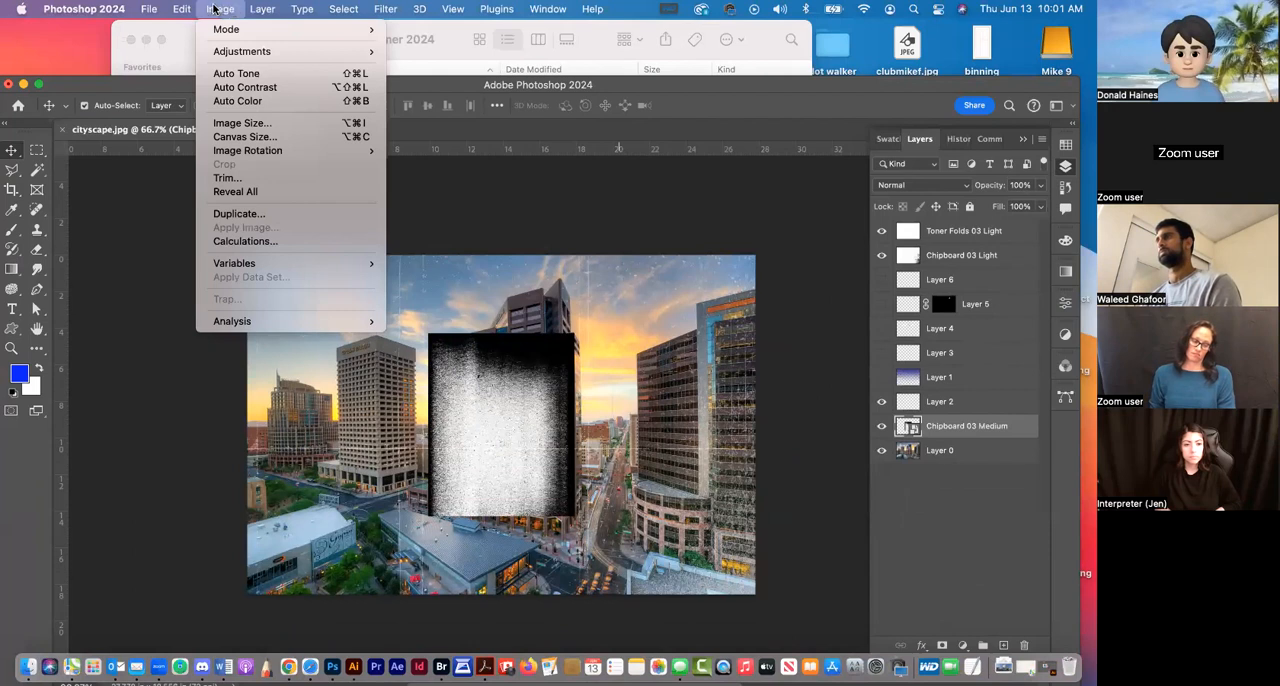
mouse_move(262, 9)
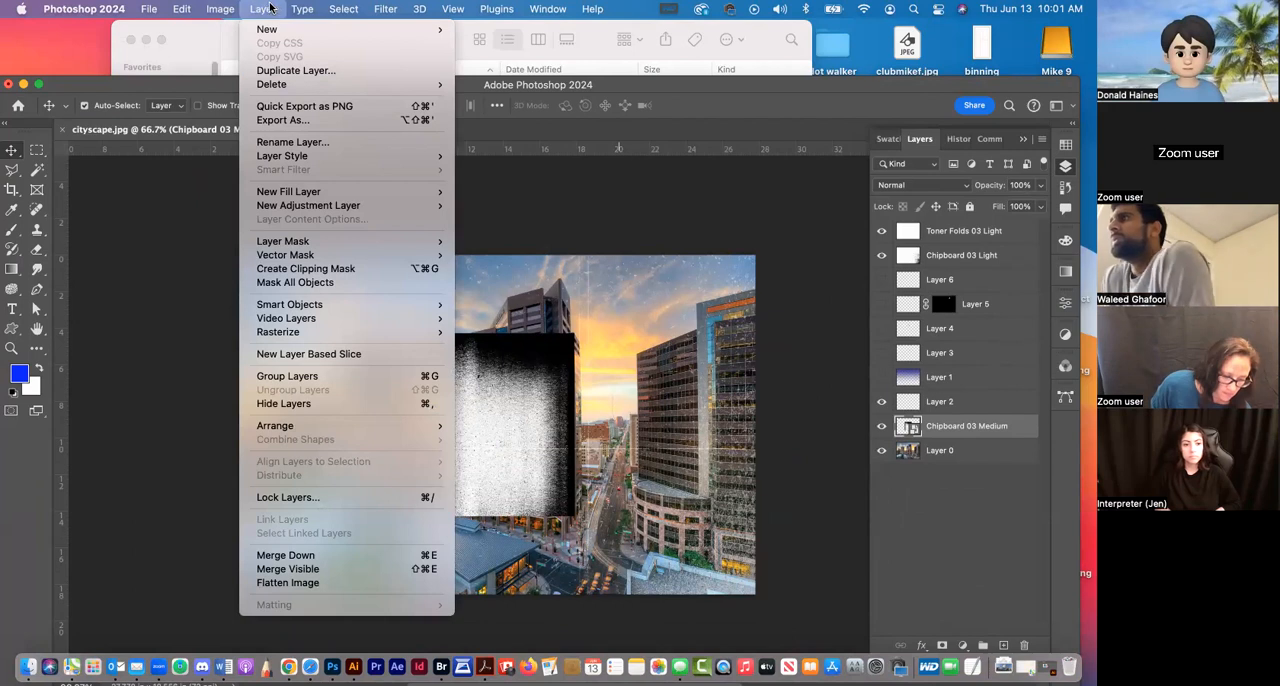
mouse_move(400, 332)
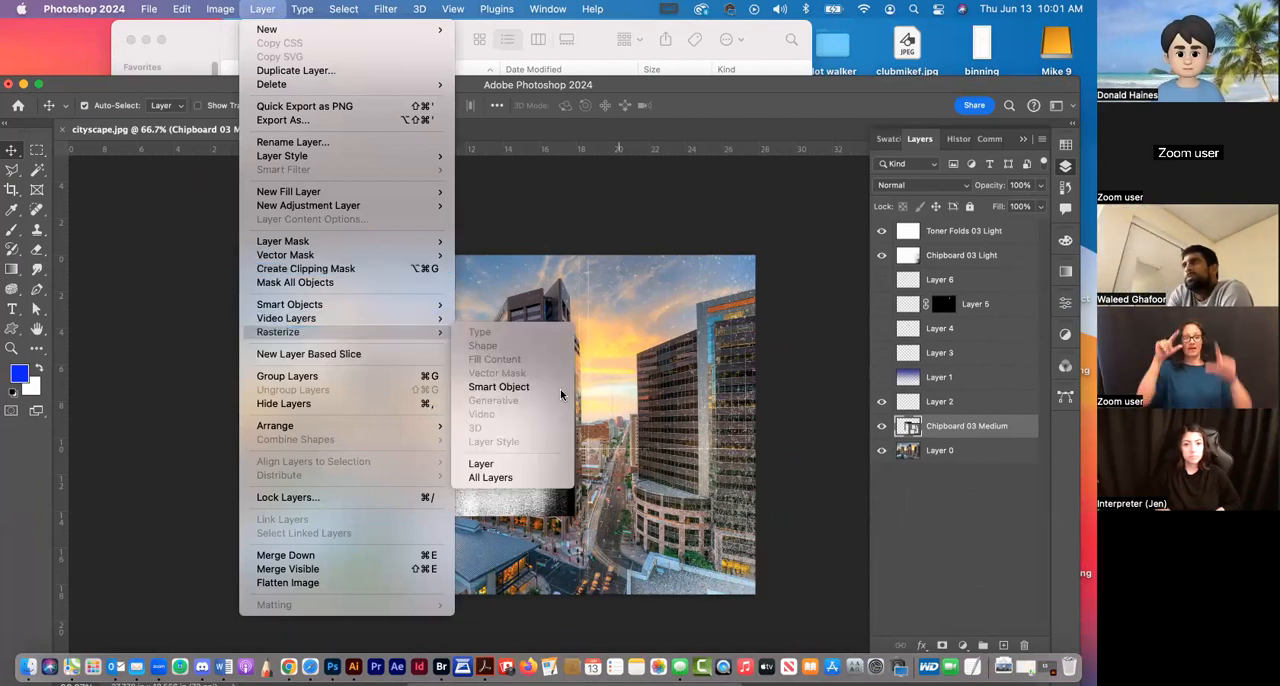
left_click(517, 390)
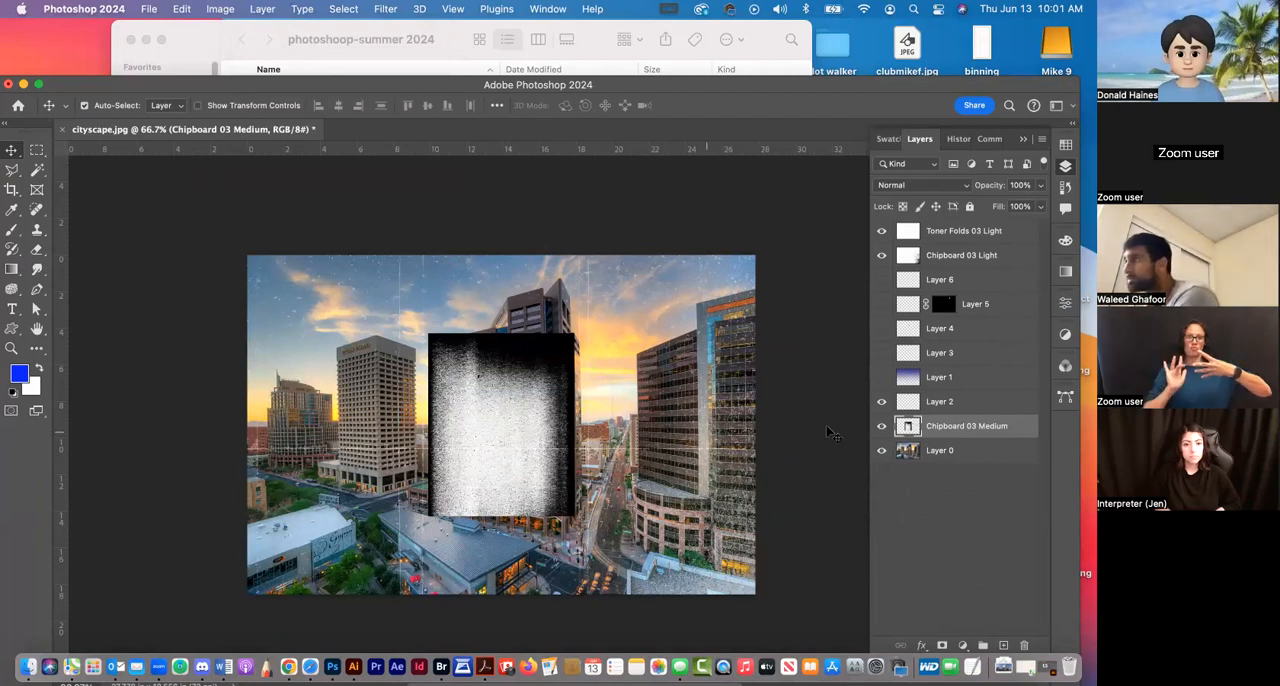
right_click(1017, 429)
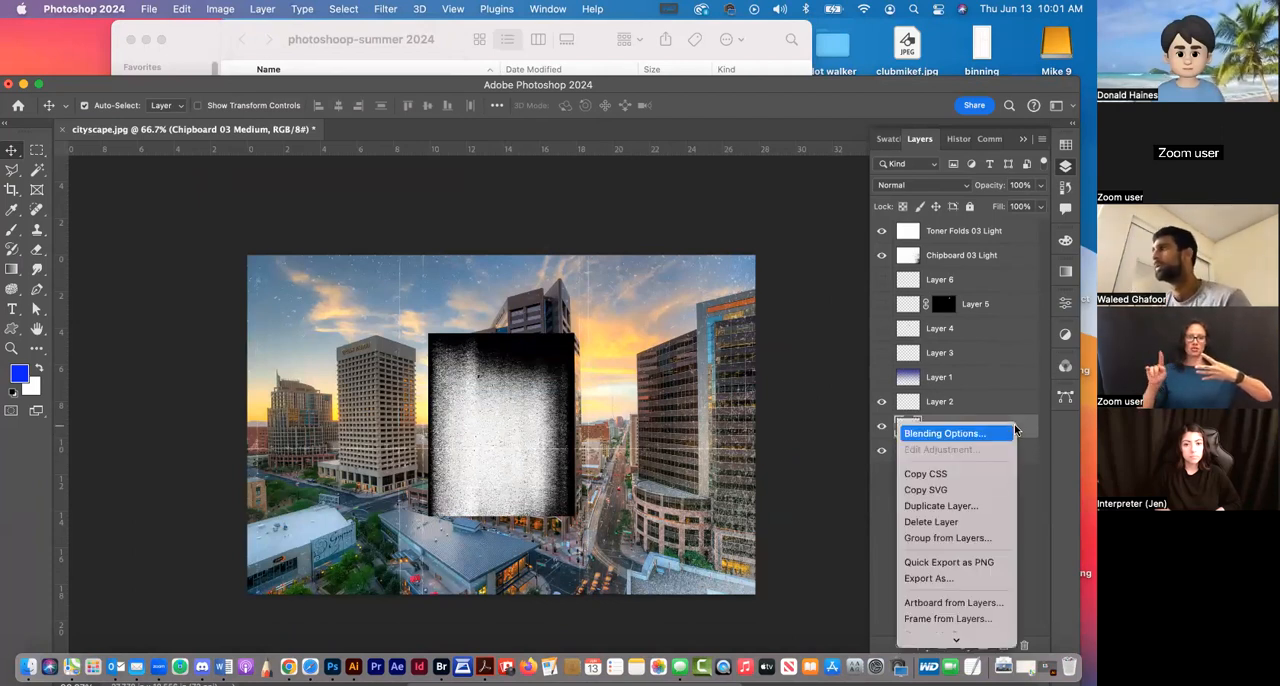
left_click(1031, 493)
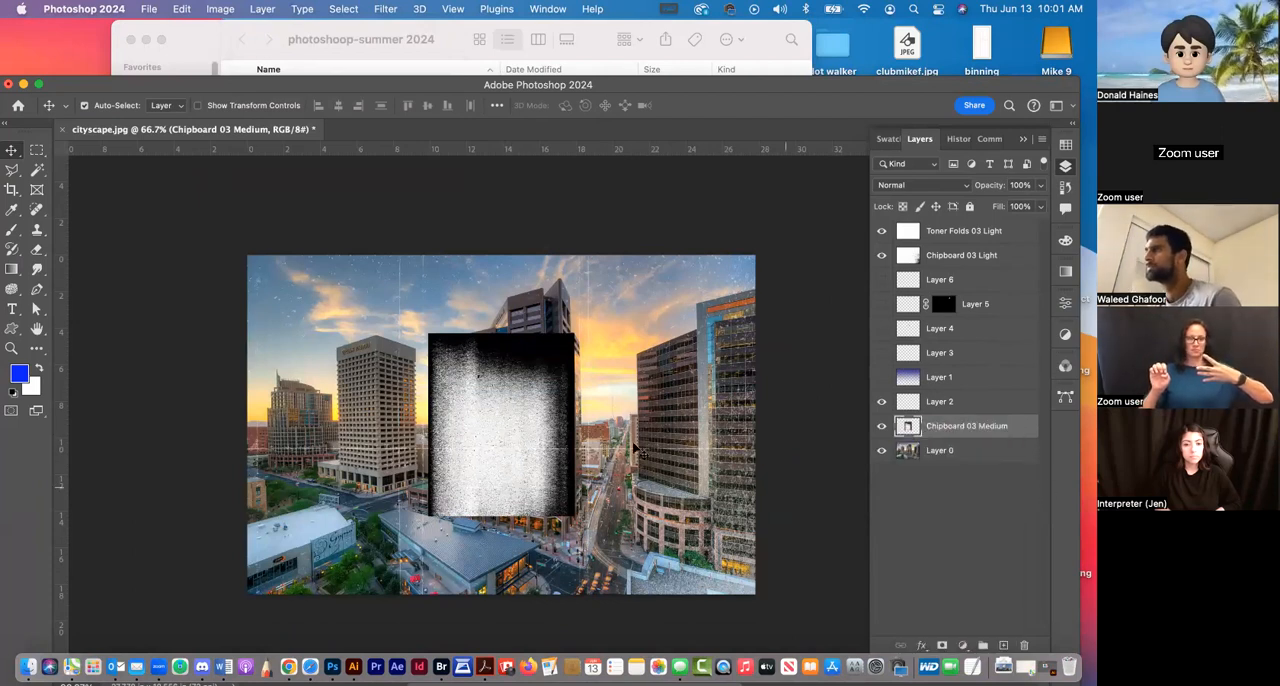
Undo the deletion of the Toner Folds 03 Light layer and remove the placed Chipboard 03 Medium layer, leaving Layer 0 selected
left_click(466, 374)
key("BackSpace")
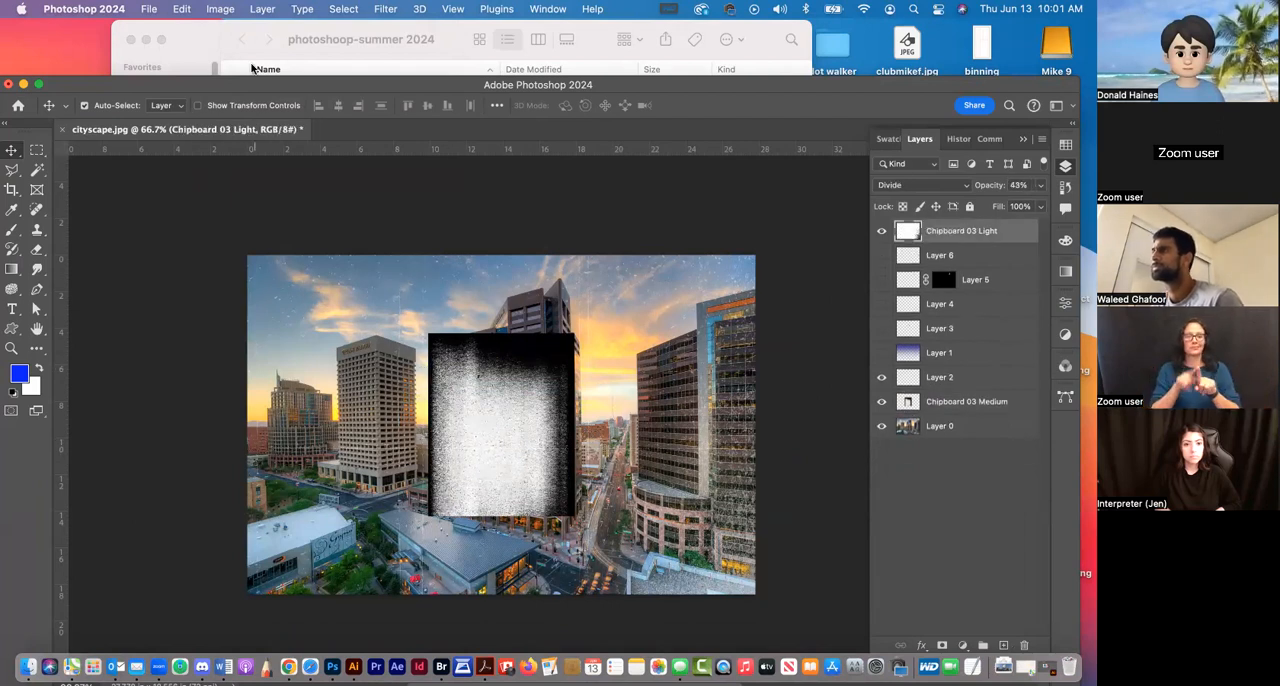
key("super+z")
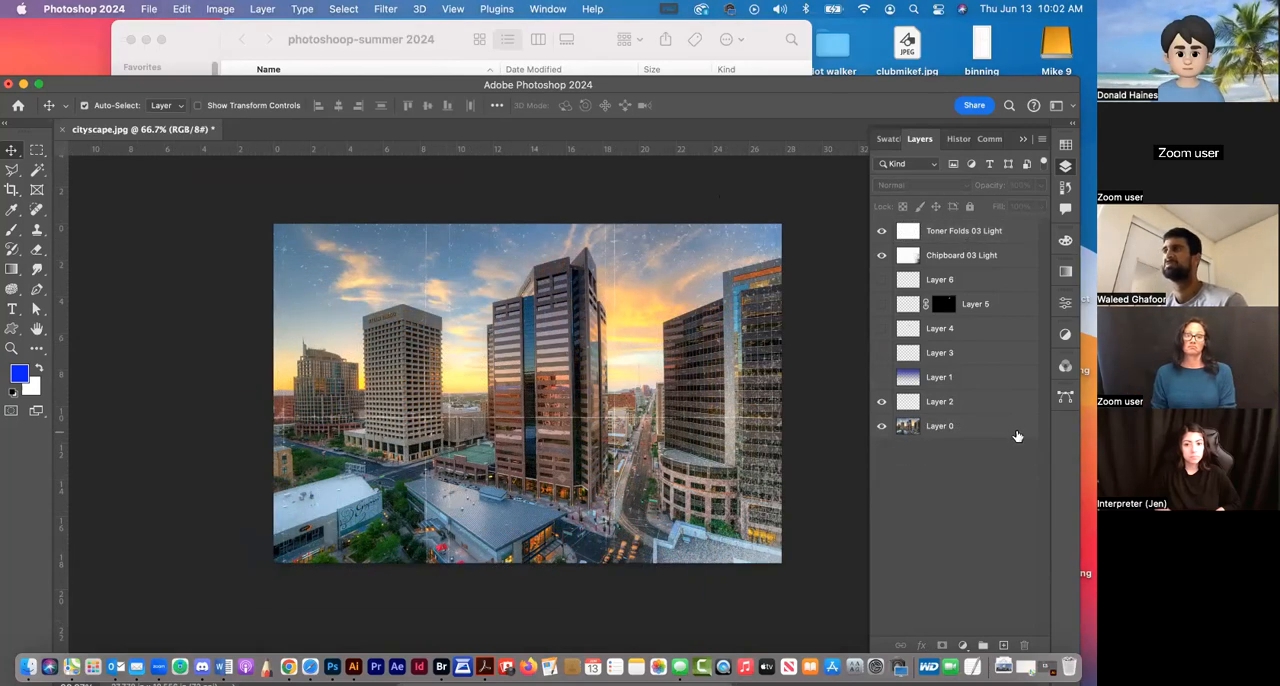
left_click(1017, 436)
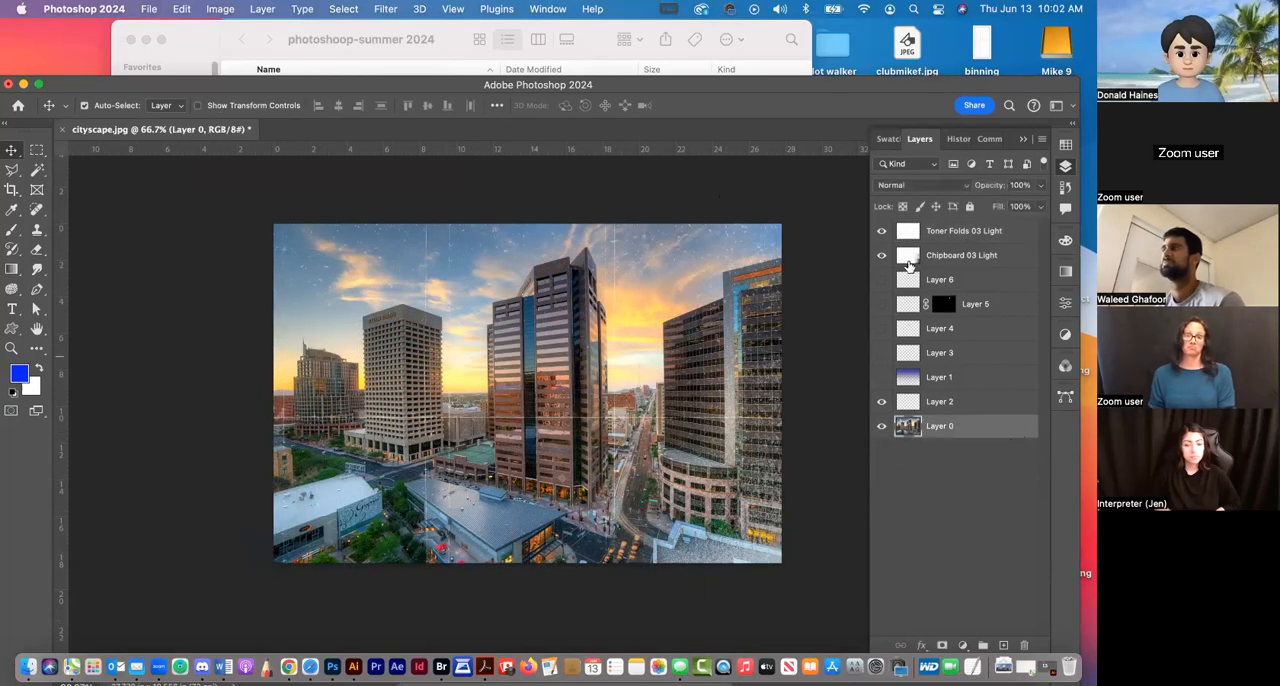
Set the foreground colour to the dark orange recent swatch and collapse the swatches
left_click(1065, 145)
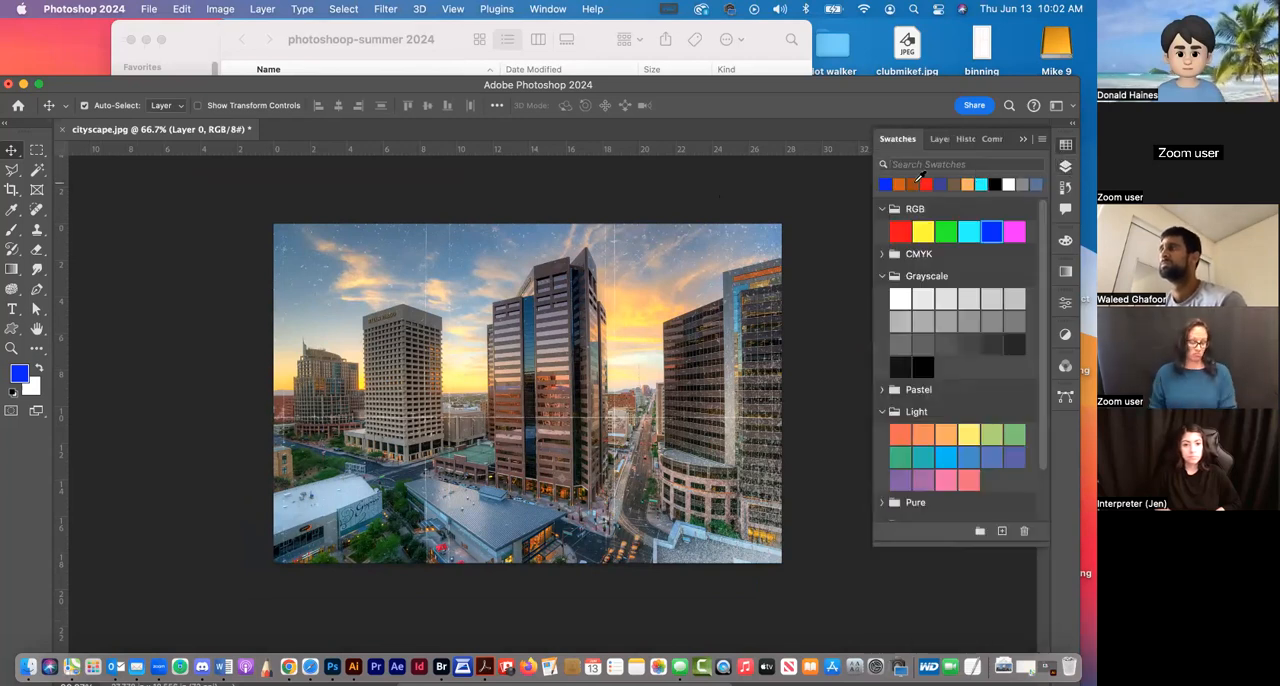
left_click(916, 184)
left_click(1065, 145)
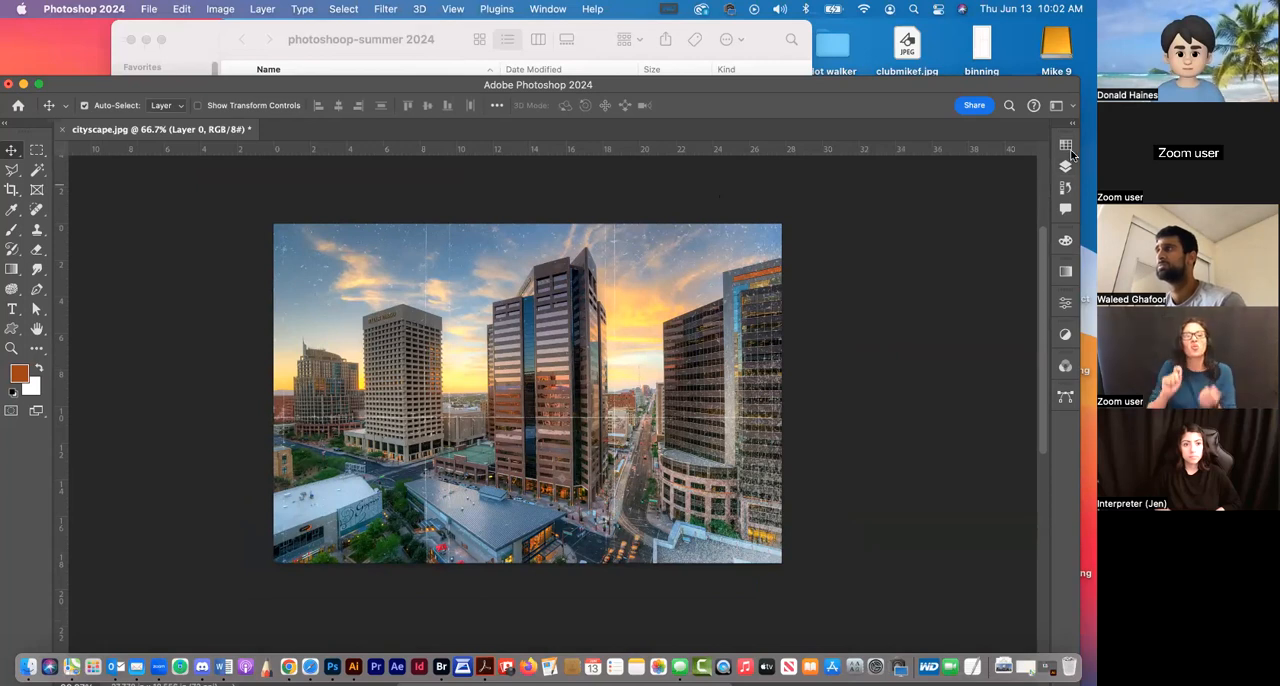
left_click(1067, 148)
left_click(1066, 148)
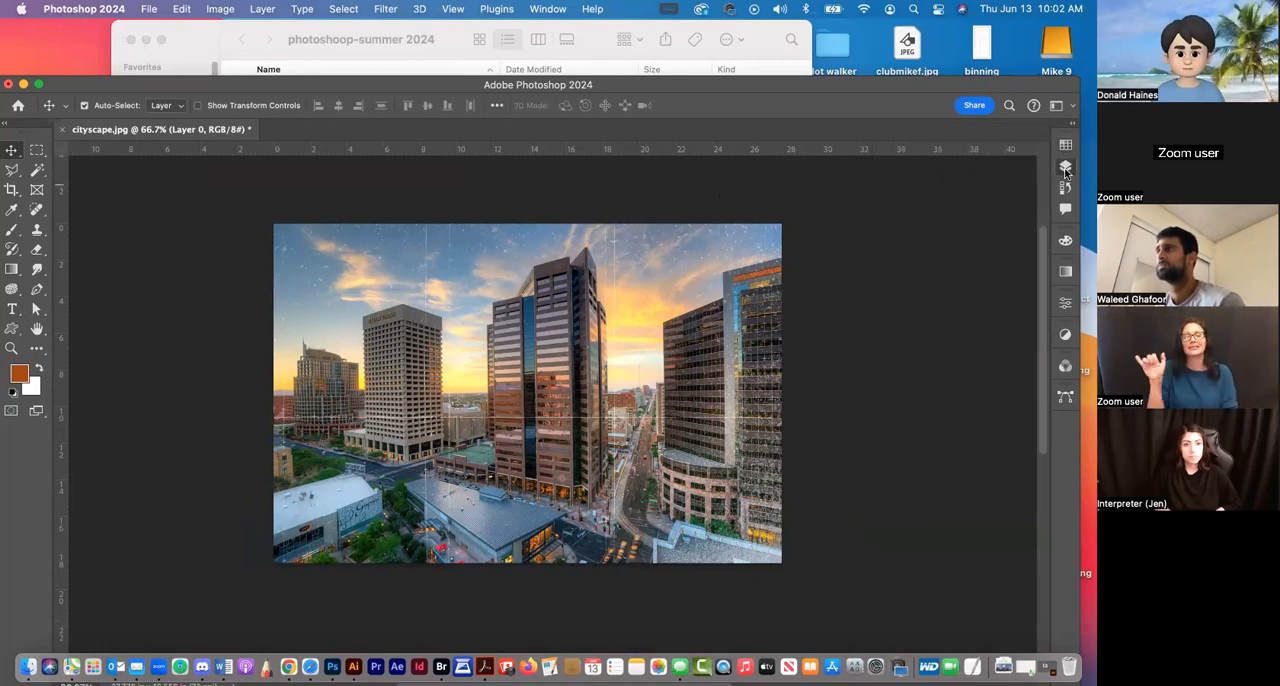
Detach the Layers panel from the icon dock and float it over the canvas with its full layer list and footer in view
left_click_drag(1065, 168, 1073, 169)
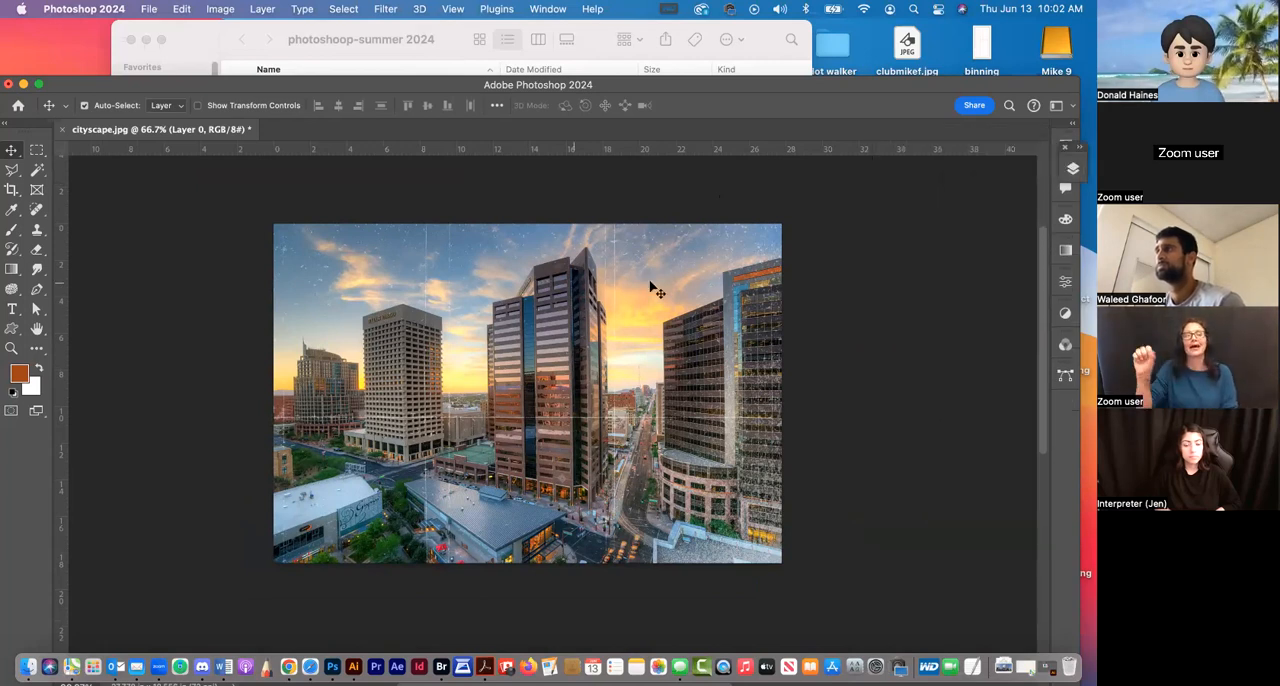
left_click(1075, 155)
left_click_drag(1077, 150, 912, 176)
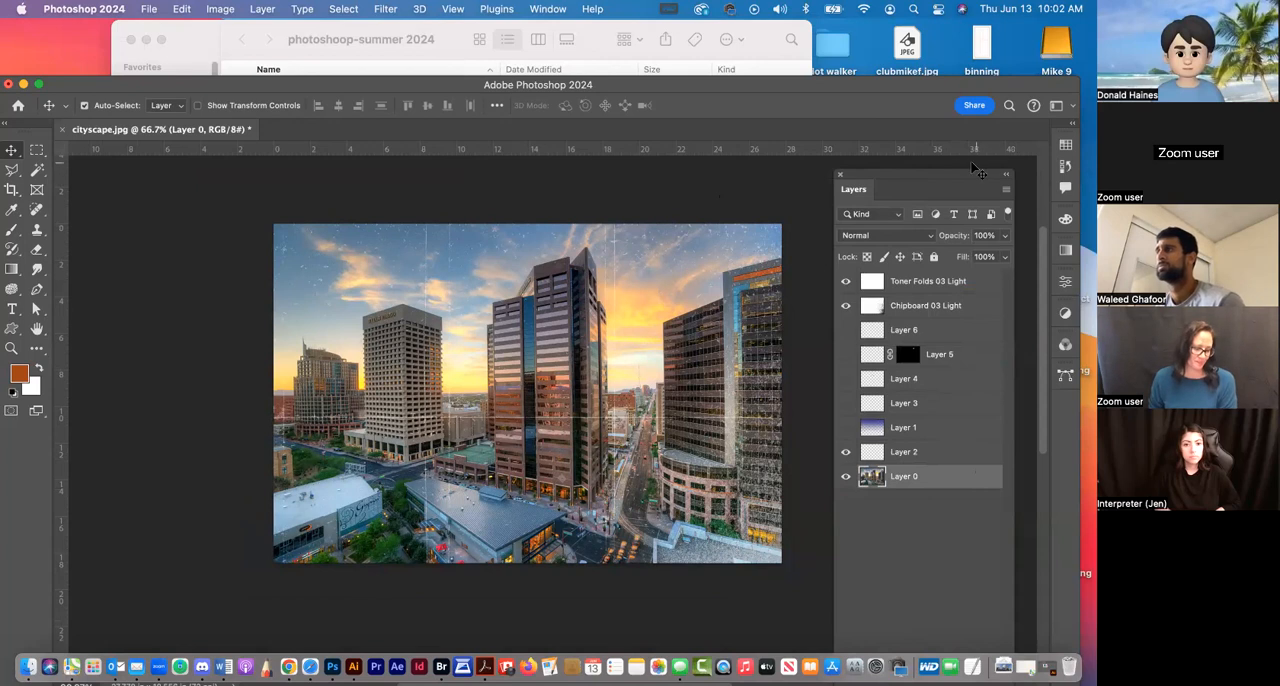
left_click_drag(955, 176, 965, 45)
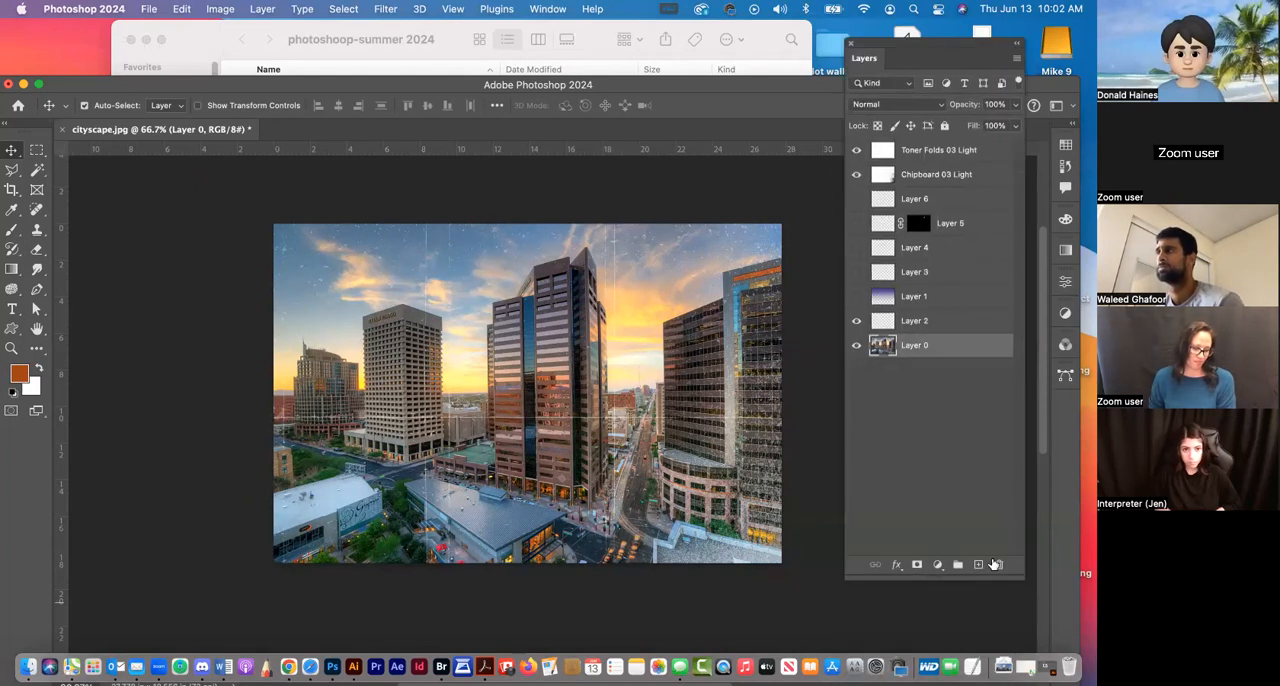
Add a Hue/Saturation adjustment layer above Layer 0 with Colorize enabled, hue 18, saturation 22 and lightness +7, and collapse its properties
left_click(937, 565)
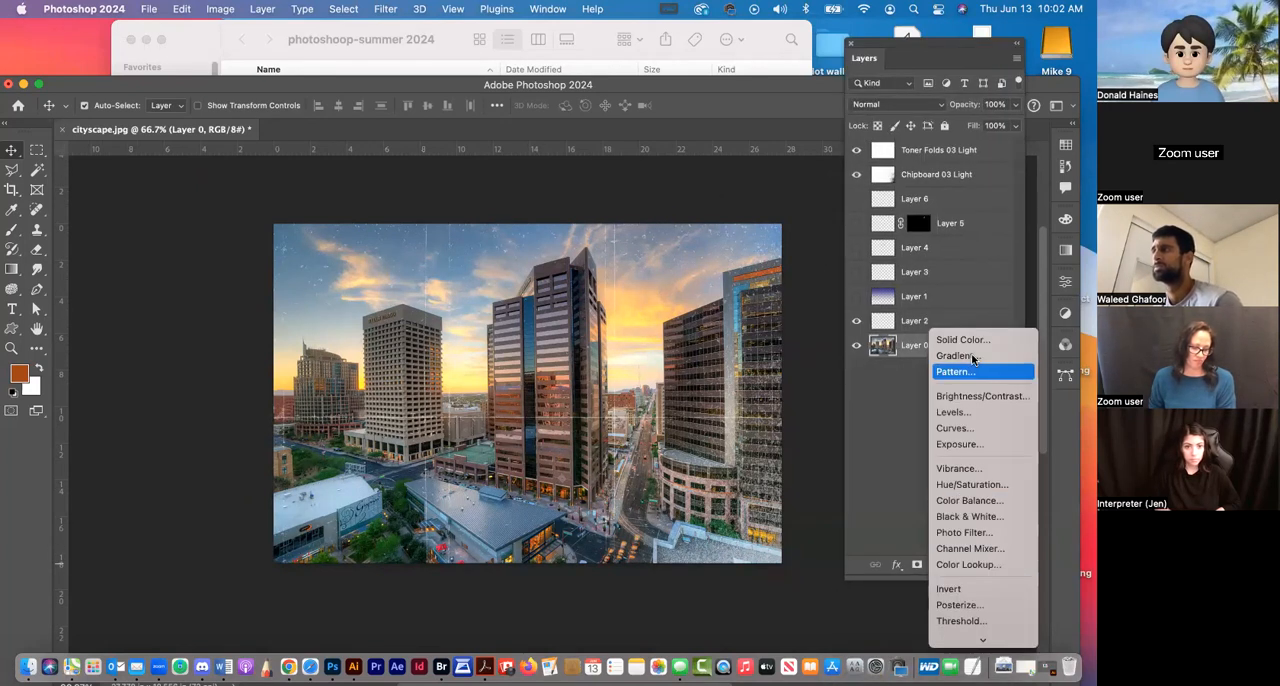
left_click(957, 489)
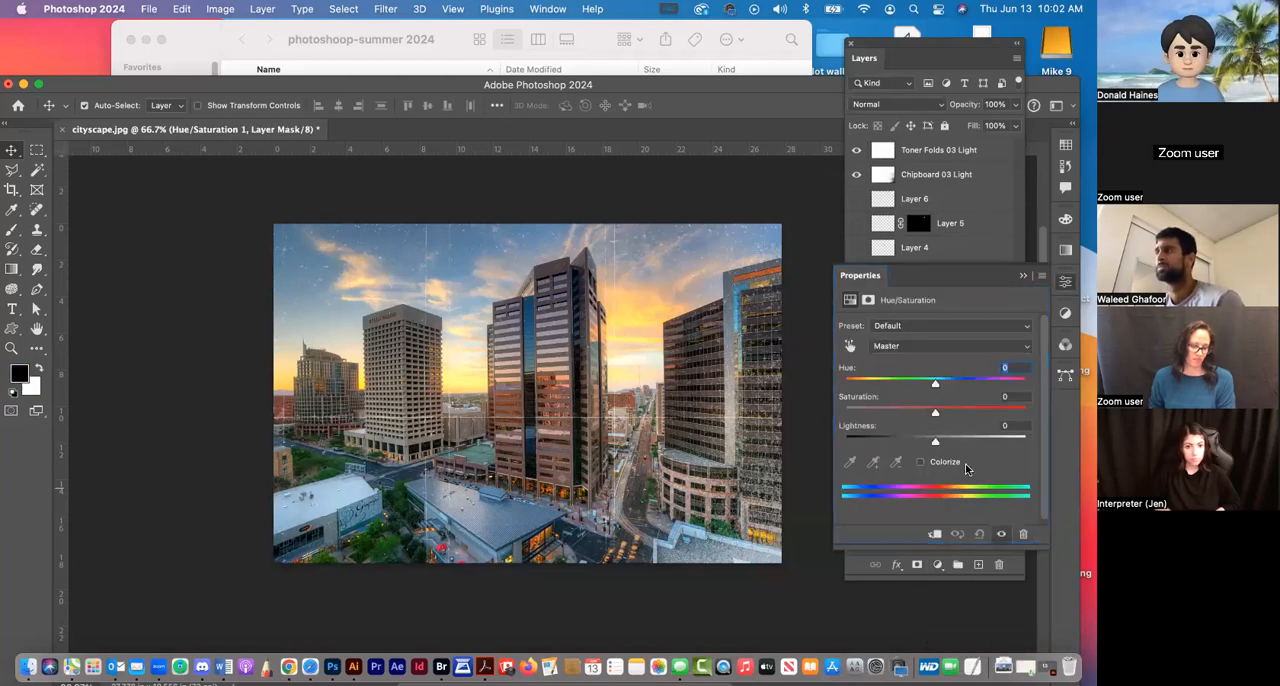
left_click(921, 462)
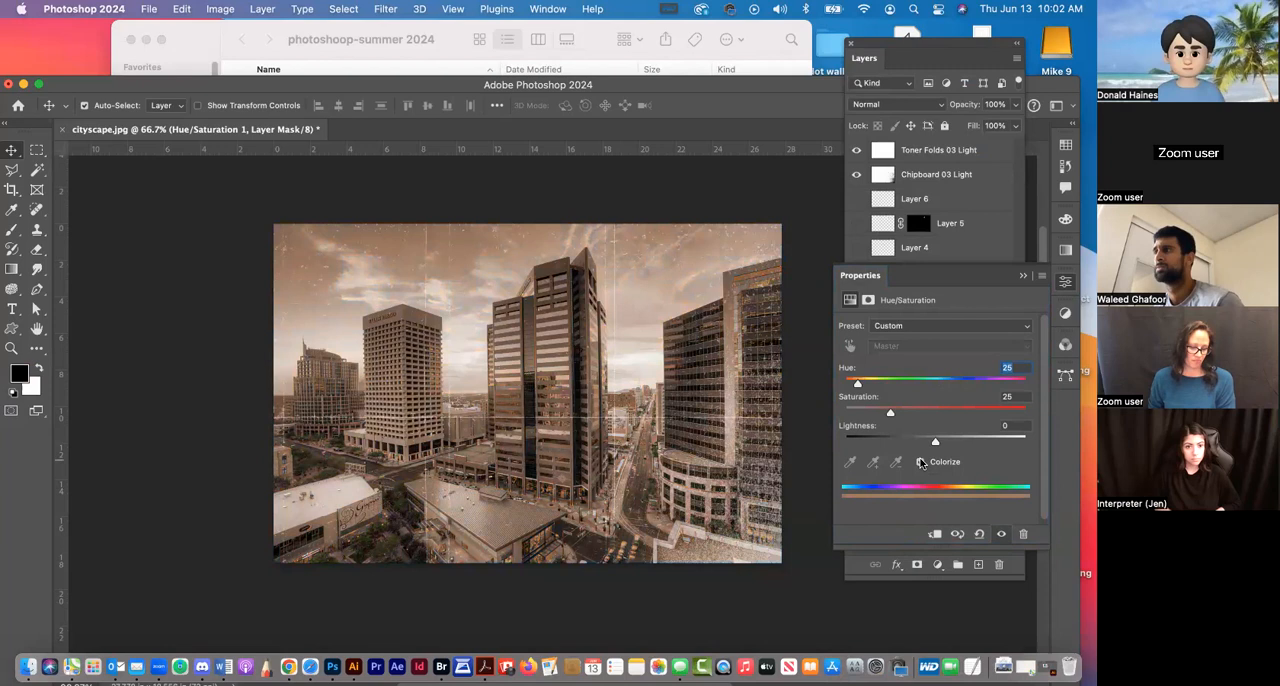
left_click_drag(890, 408, 941, 441)
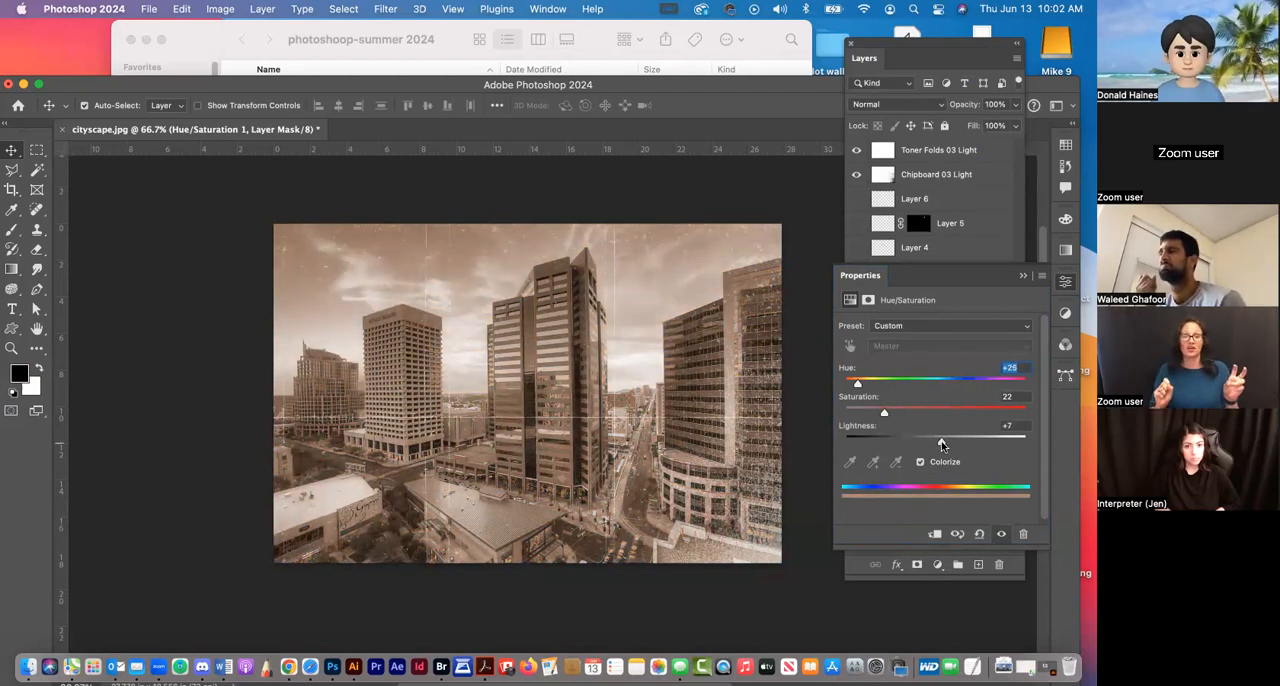
left_click_drag(878, 390, 853, 388)
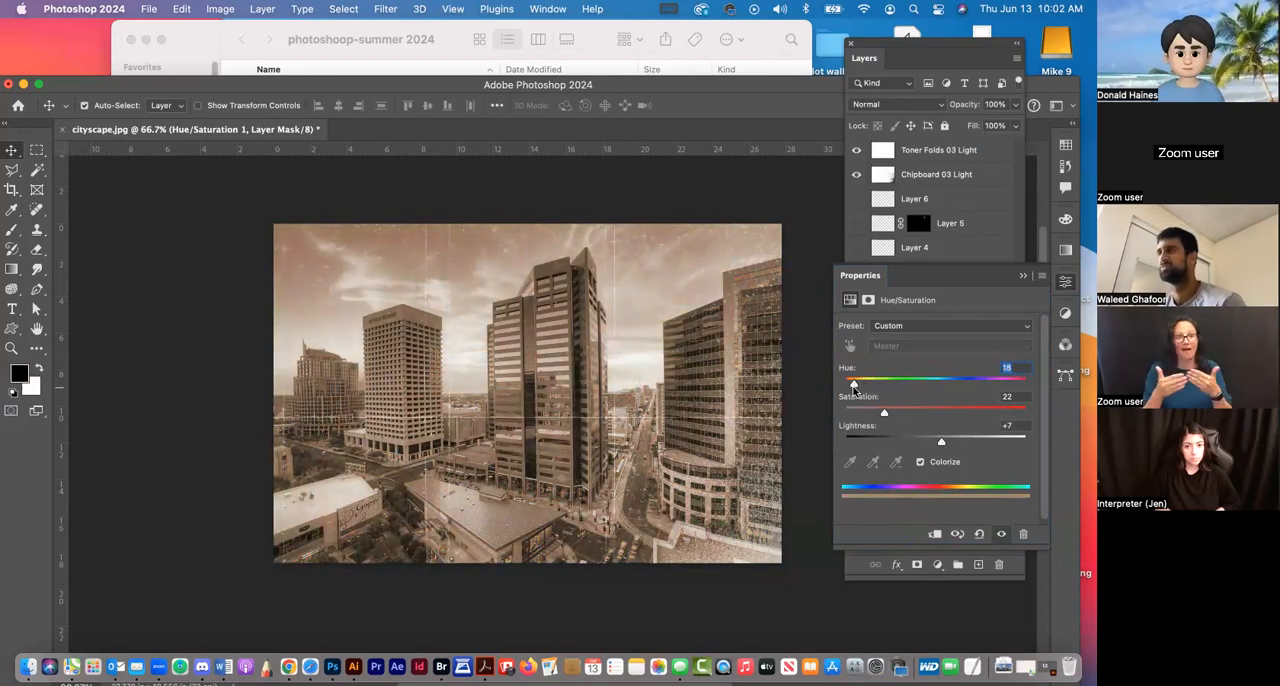
left_click(1067, 283)
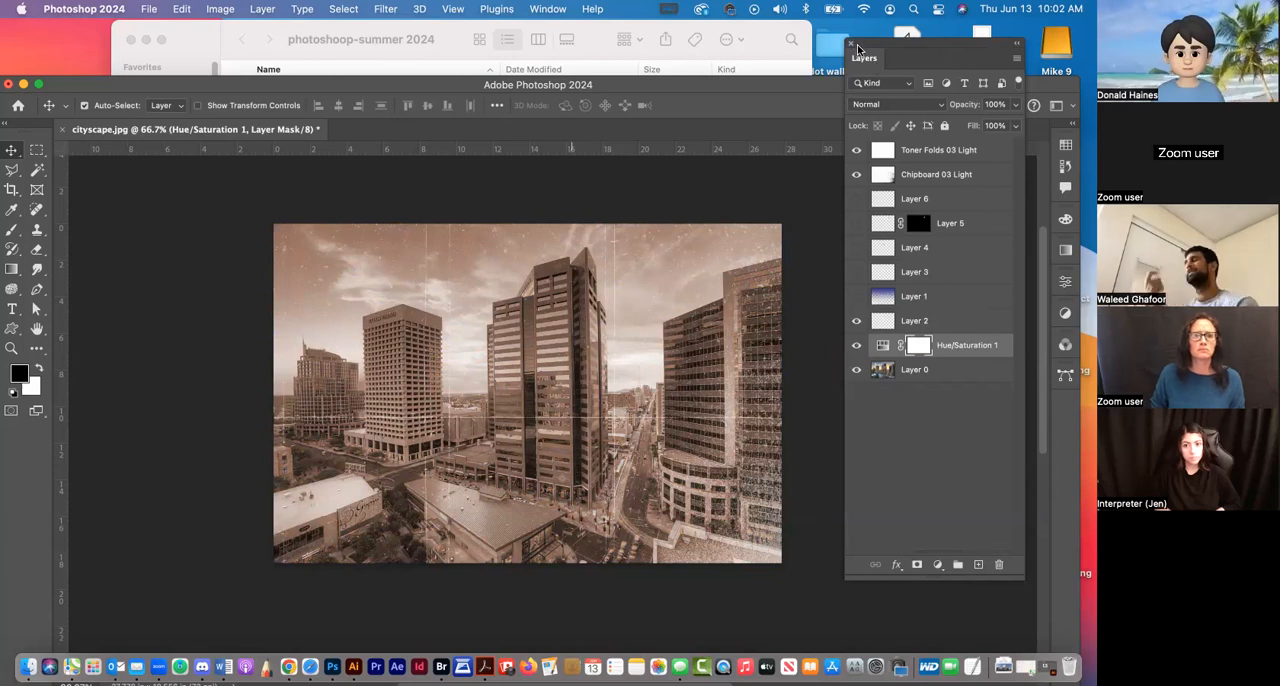
Reopen the Hue/Saturation 1 settings for review, and add a second Hue/Saturation adjustment layer directly above Layer 0
left_click_drag(899, 51, 925, 43)
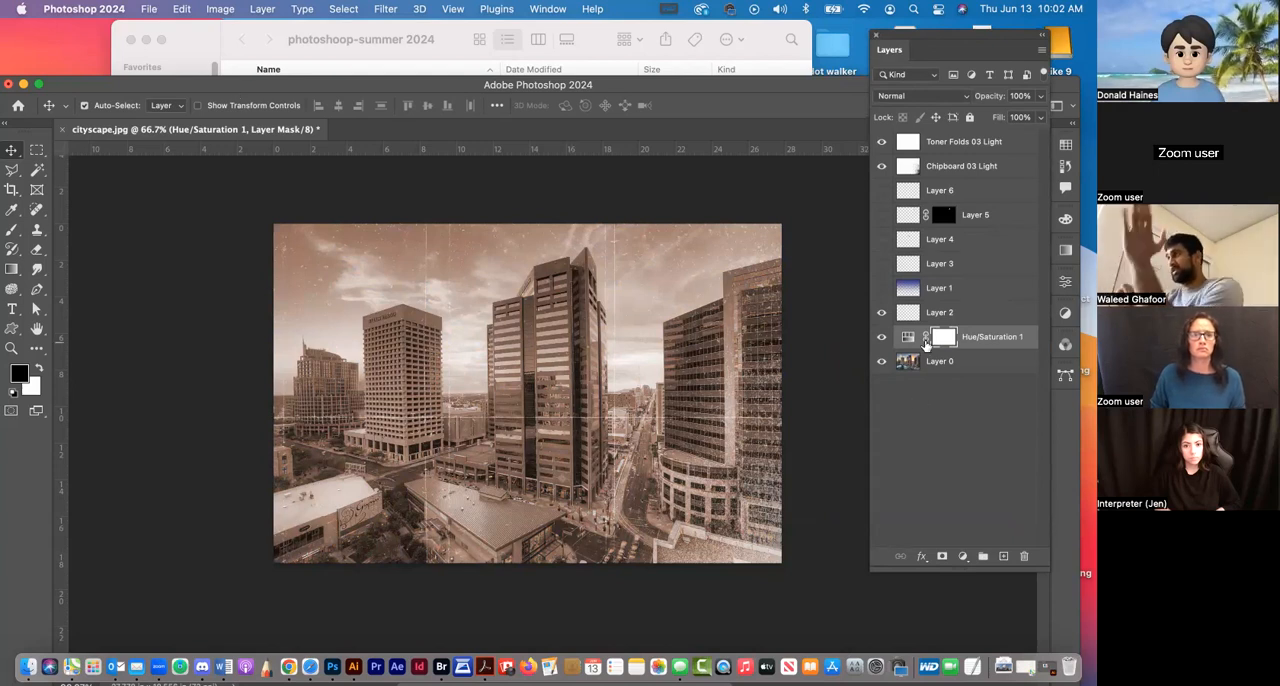
double_click(902, 337)
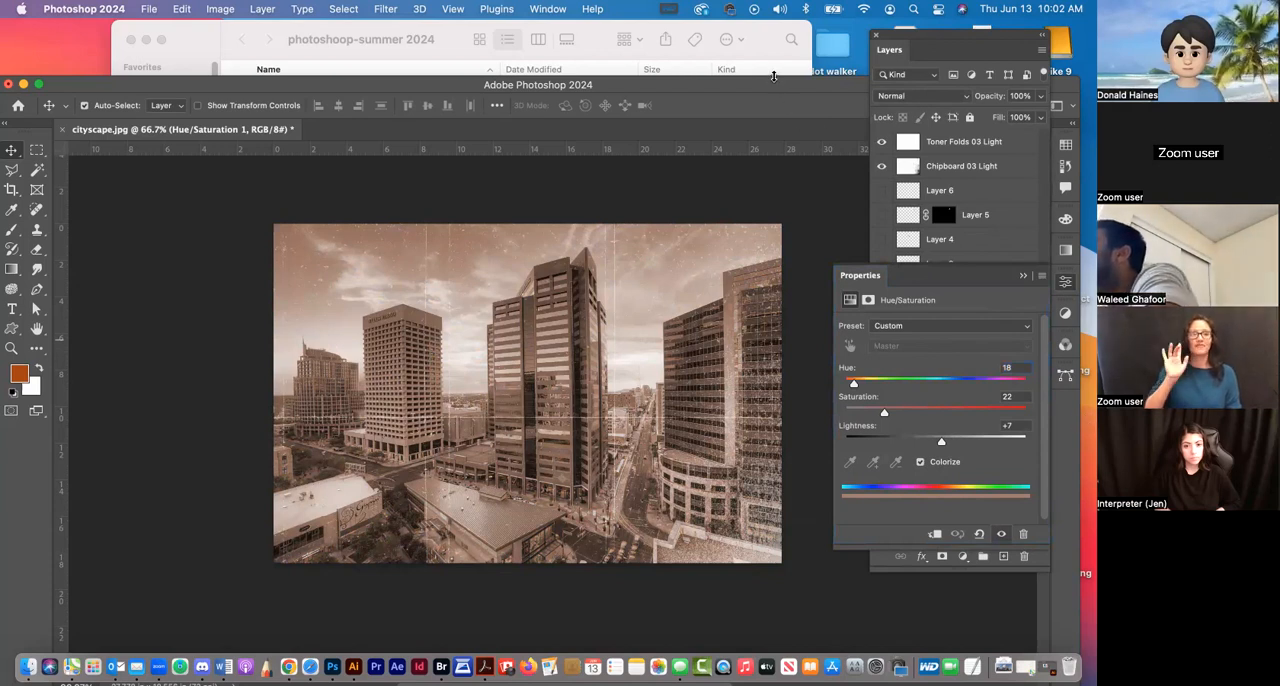
left_click(1065, 285)
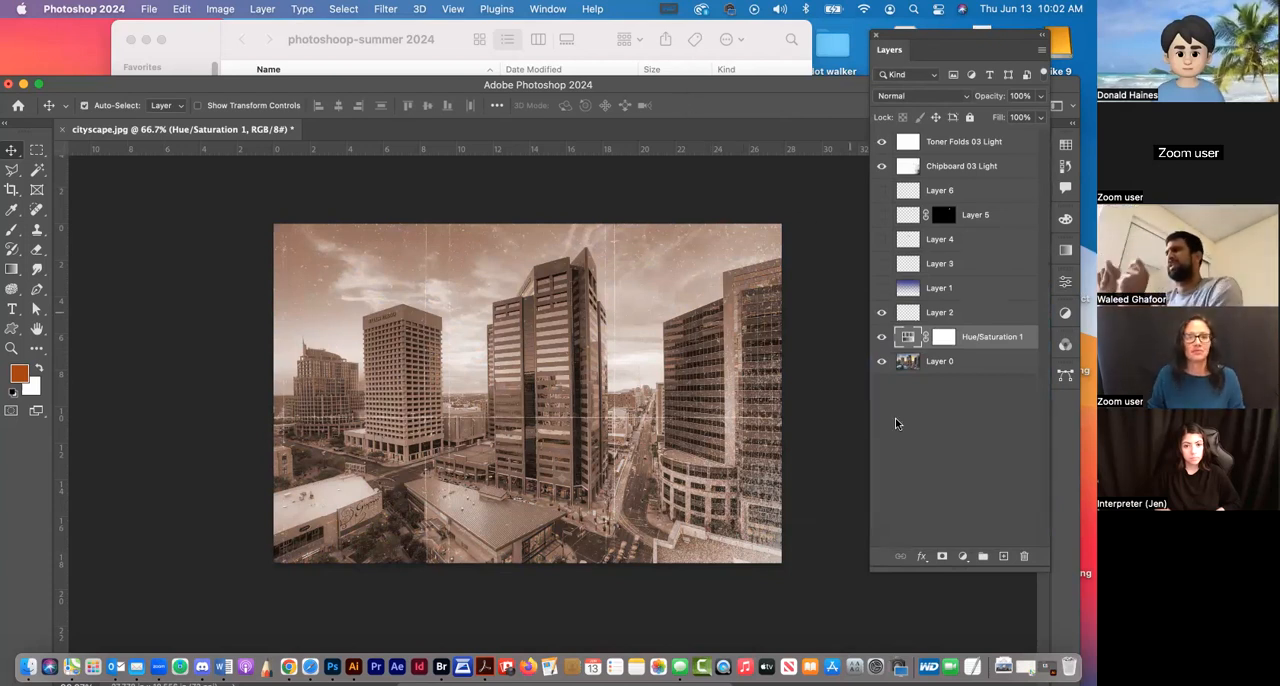
left_click(949, 364)
key("super+u")
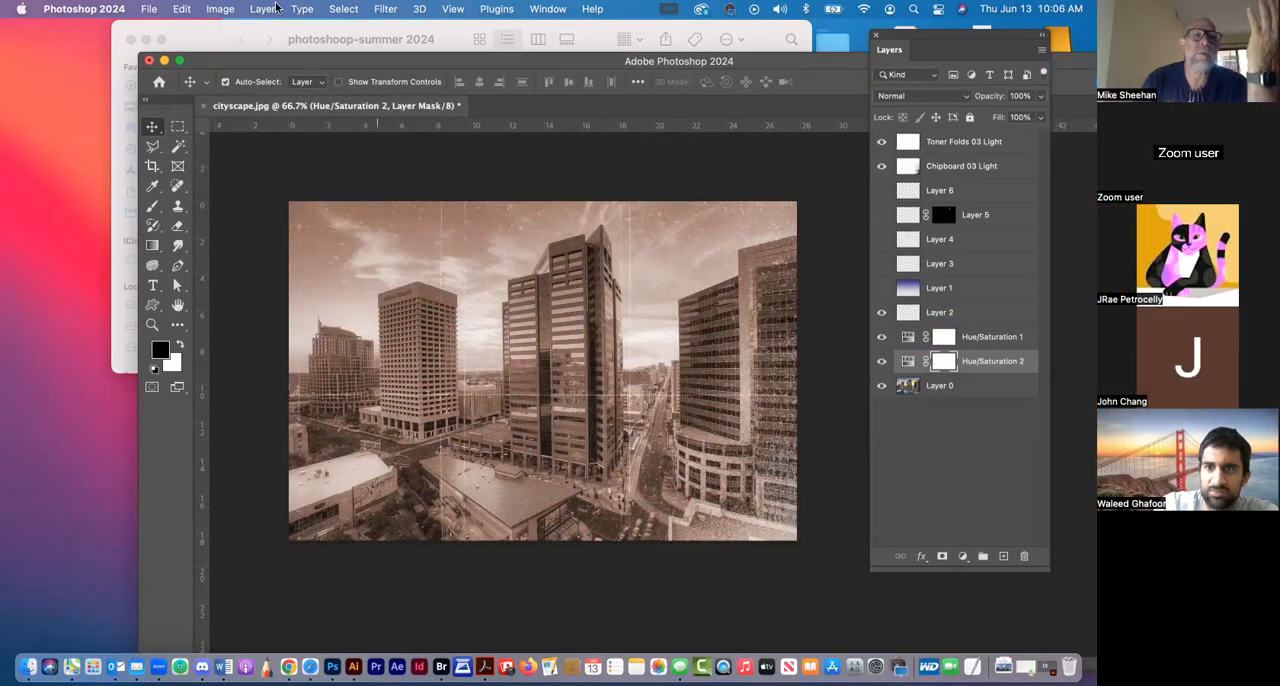
Flip the whole cityscape canvas horizontally
left_click(221, 9)
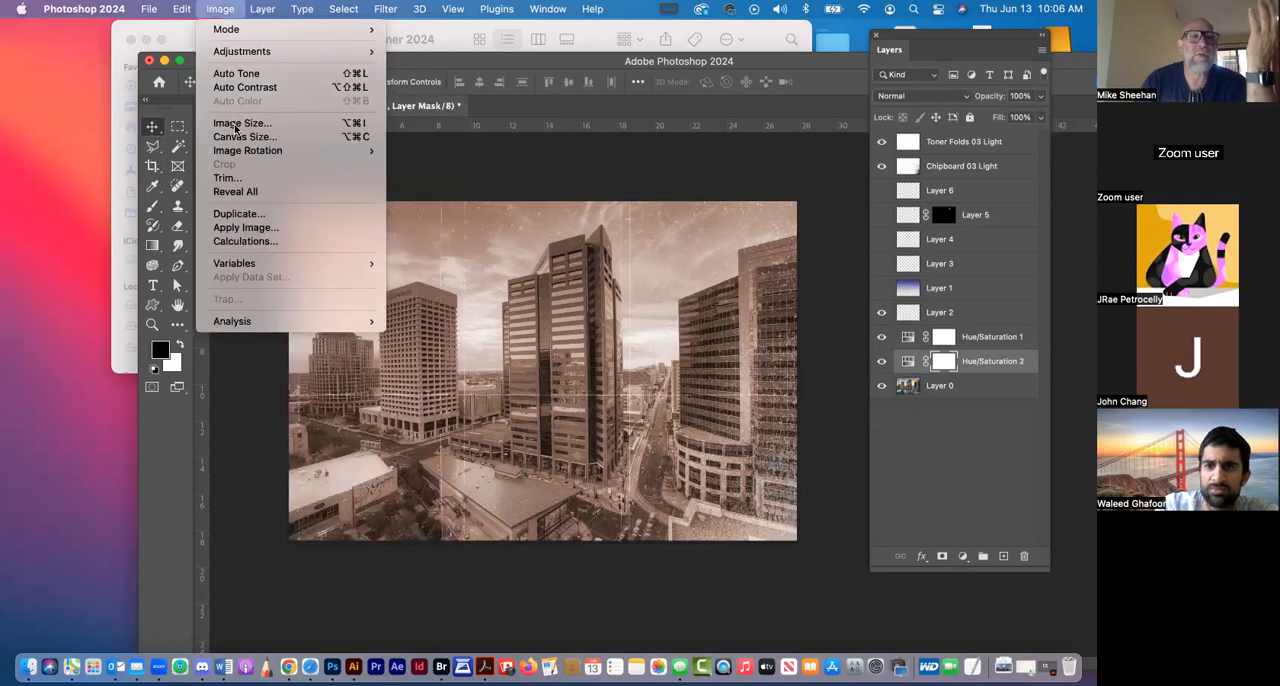
mouse_move(232, 155)
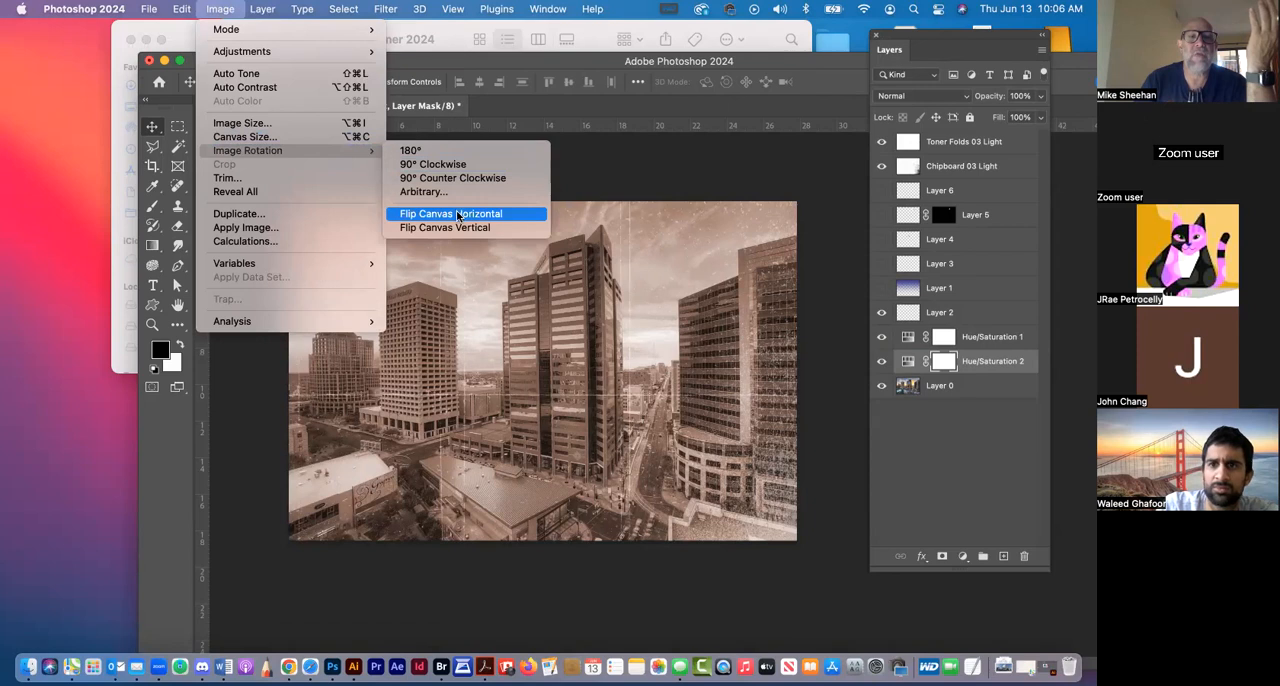
left_click(457, 214)
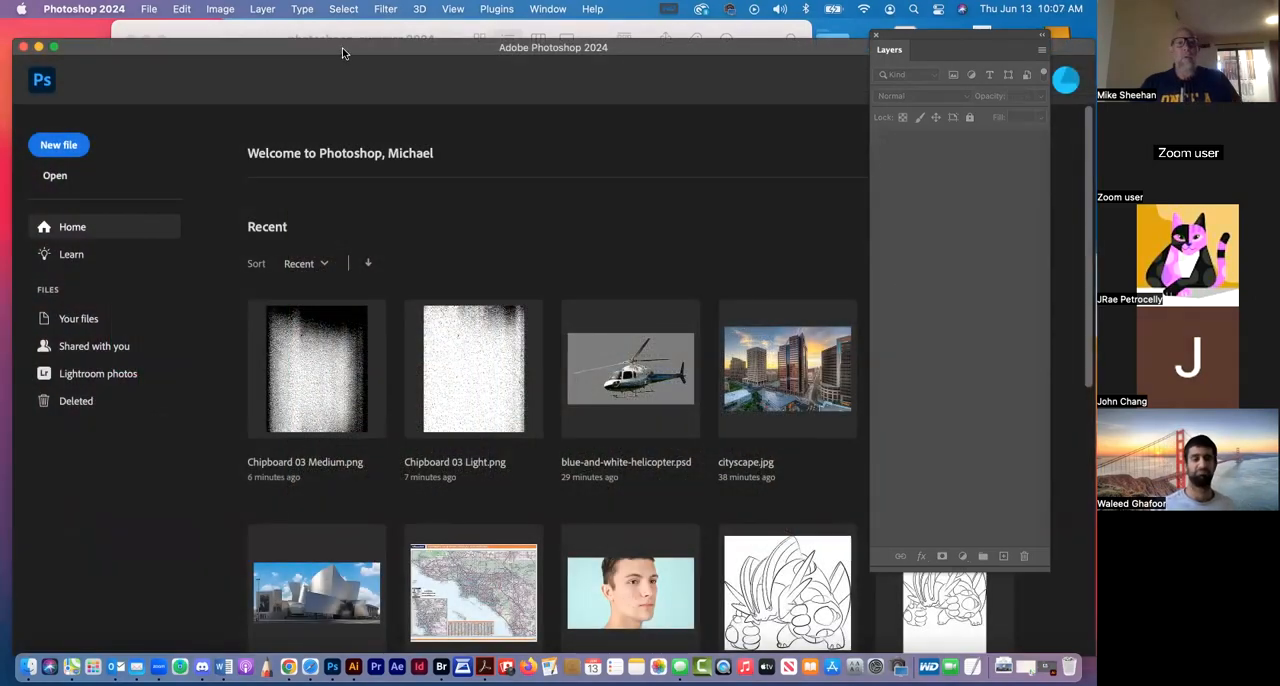
Switch to Finder and open the portraits folder inside photoshoop-summer 2024
left_click_drag(342, 47, 342, 121)
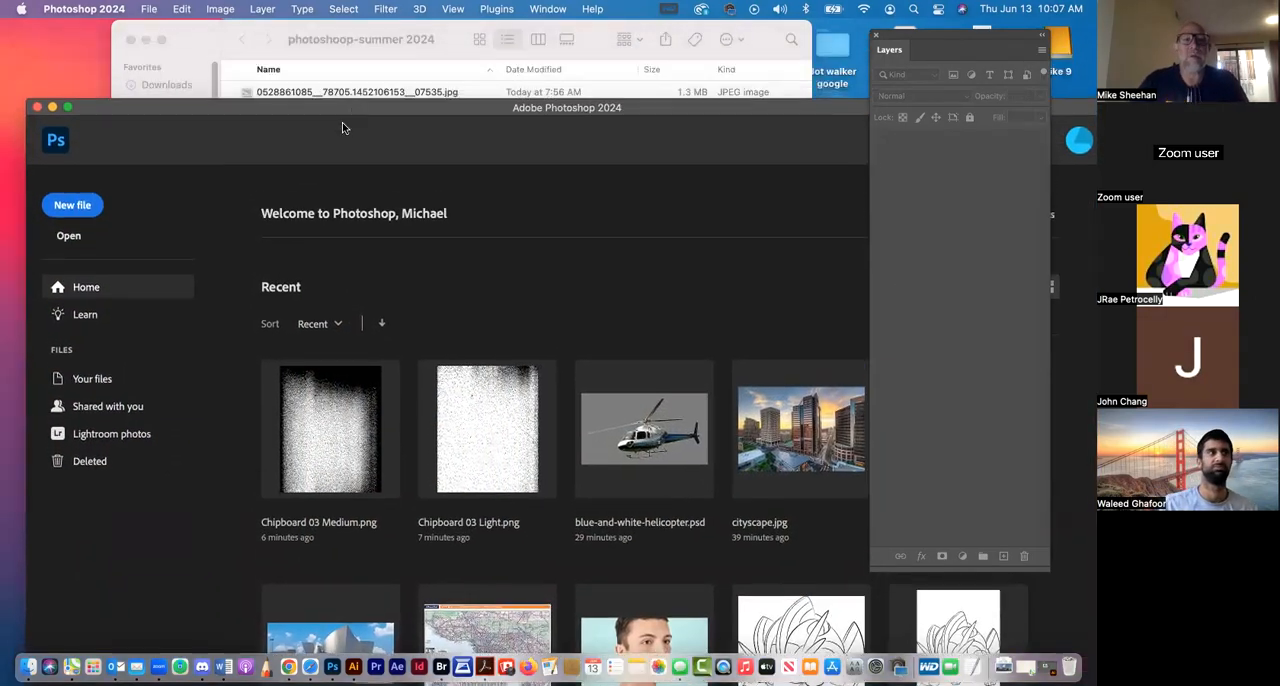
left_click(444, 29)
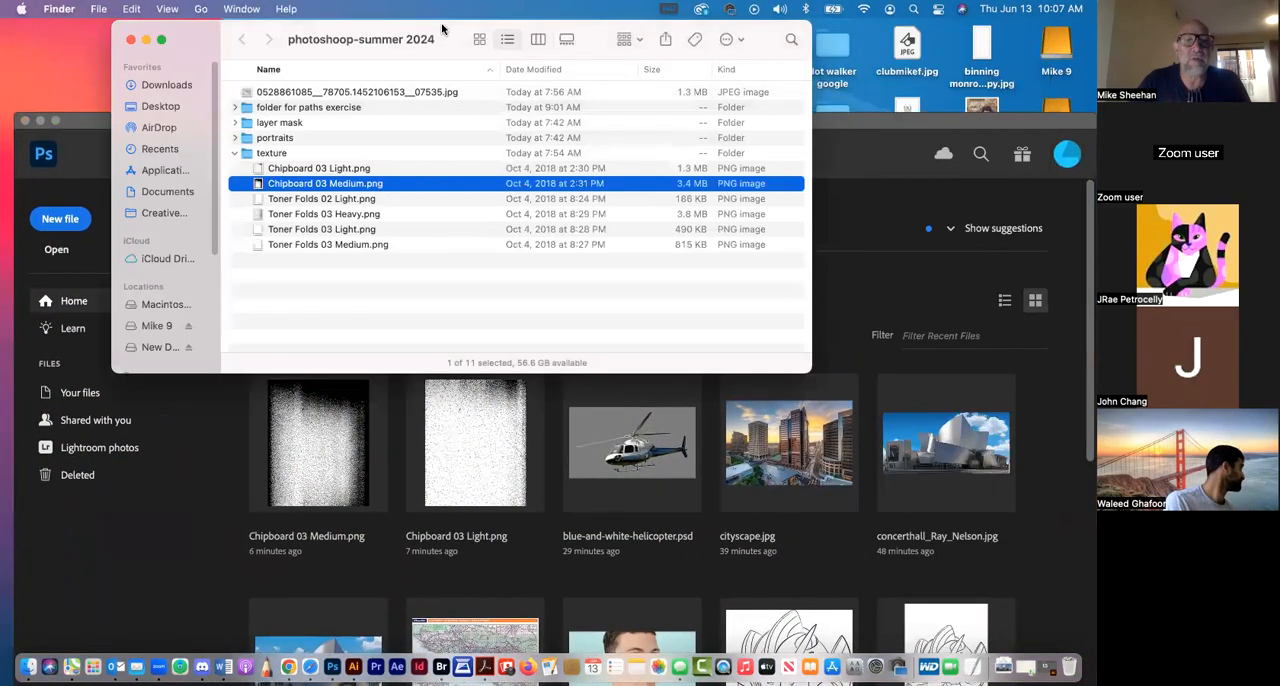
left_click(333, 330)
double_click(245, 140)
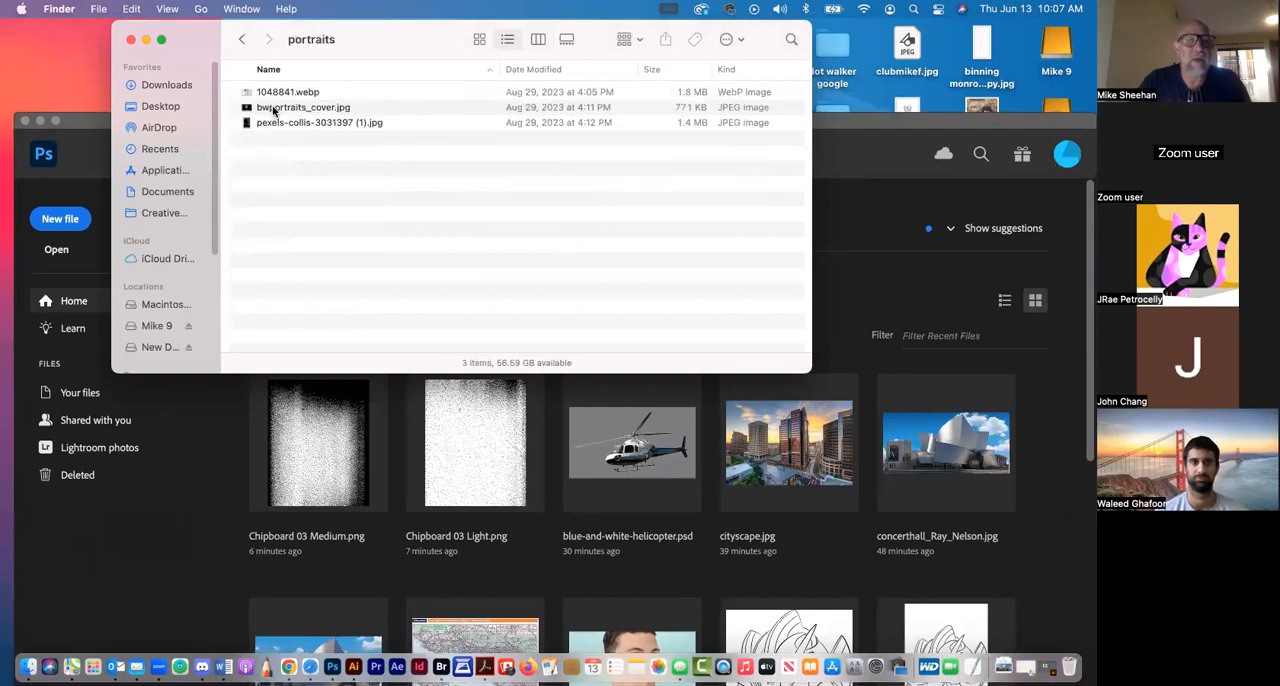
Preview bwportraits_cover.jpg and open it in Photoshop
left_click(273, 111)
key("space")
key("space")
double_click(268, 110)
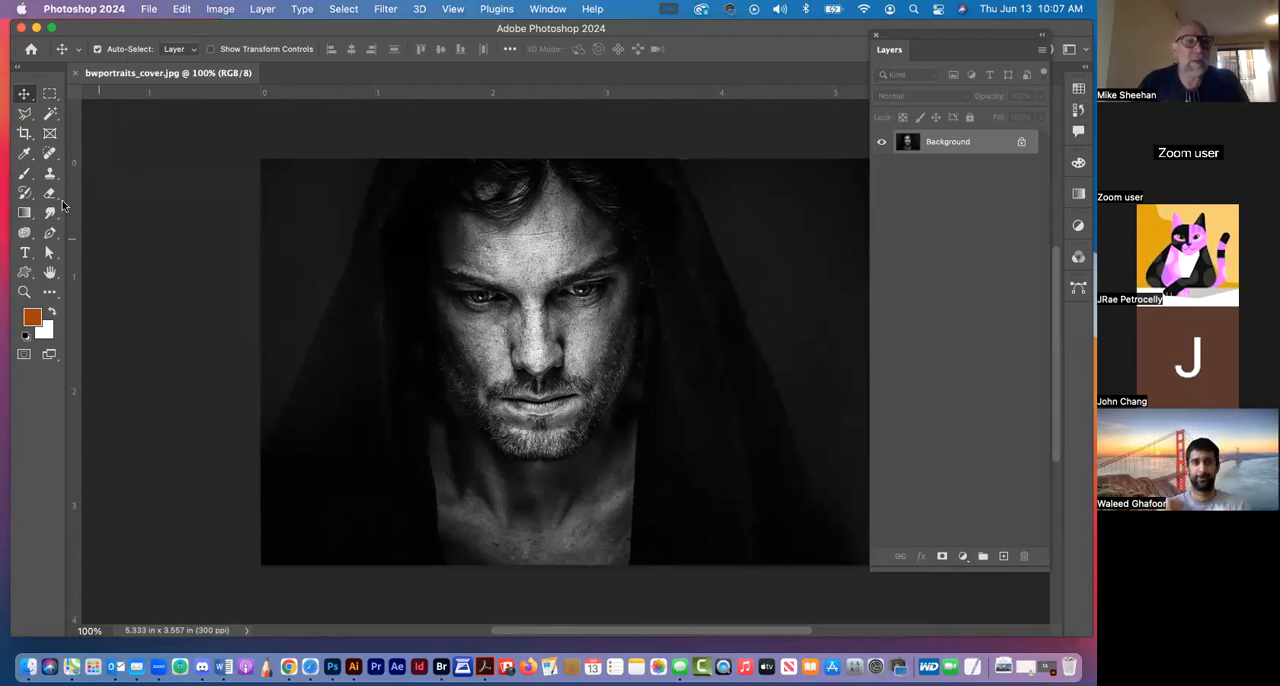
Draw a closed Pen path around the man's head, neck and chest, running past the photo's upper and lower edges
left_click(49, 232)
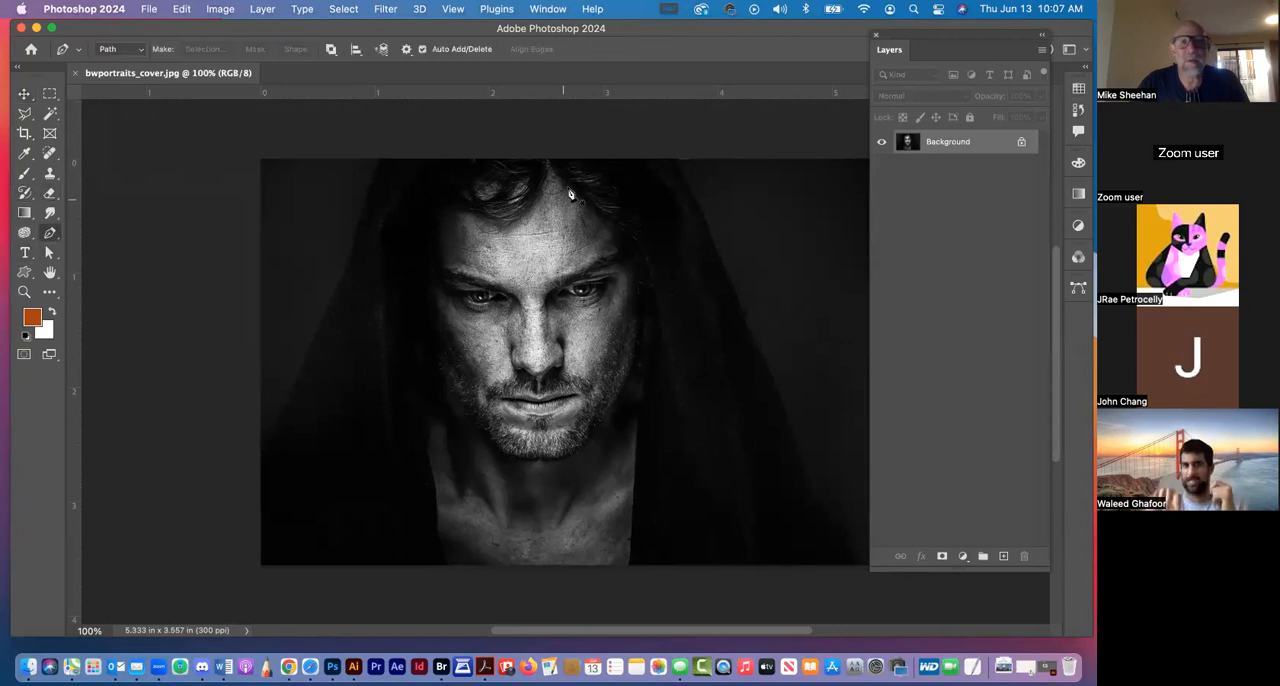
left_click(434, 166)
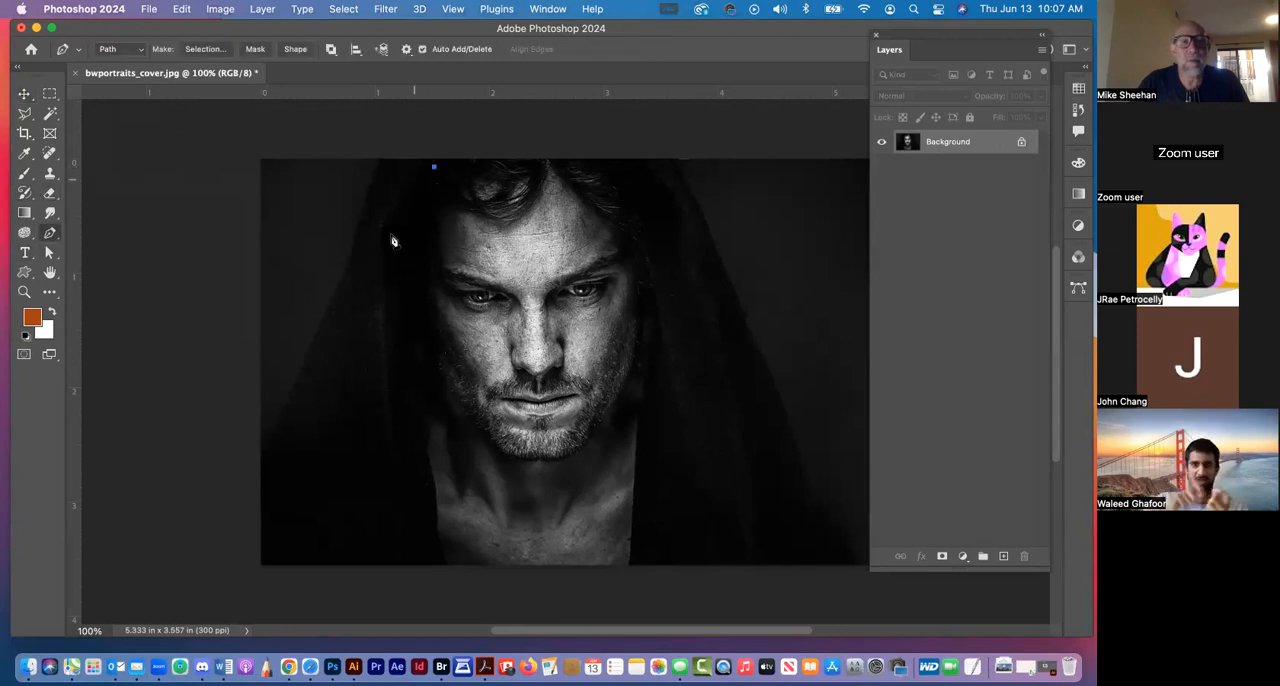
left_click_drag(385, 250, 393, 303)
left_click(400, 574)
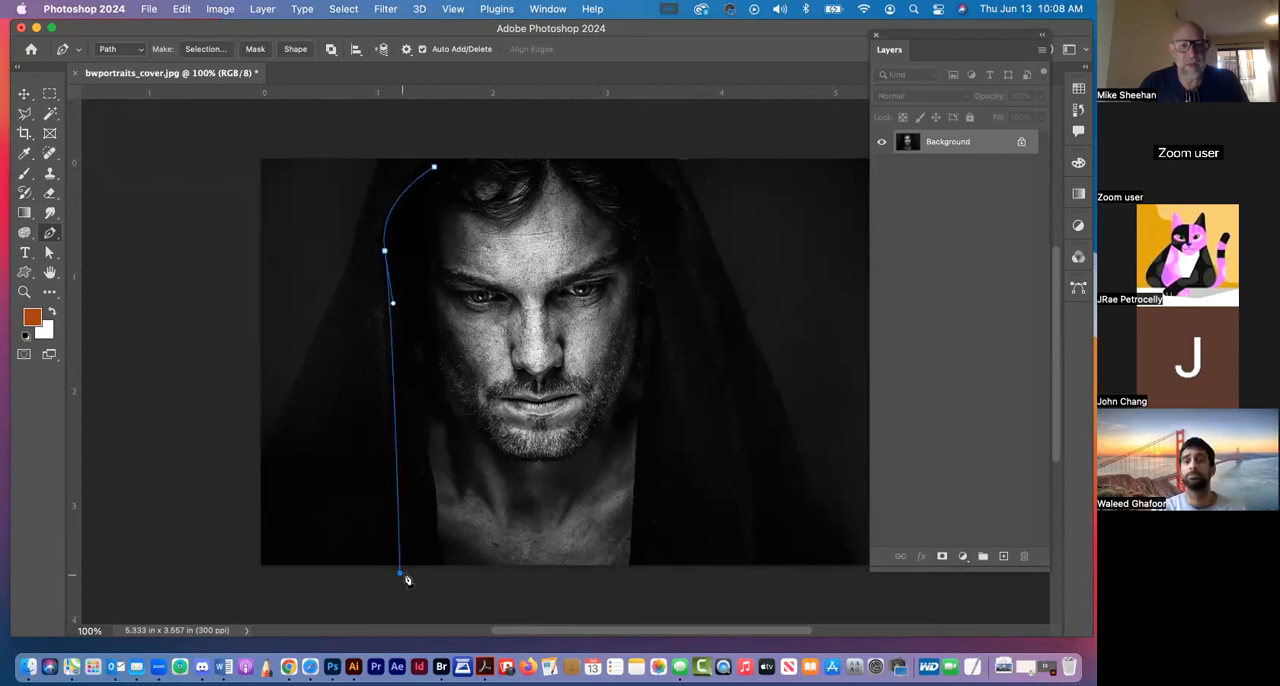
left_click(709, 565)
left_click_drag(636, 214, 646, 231)
left_click_drag(698, 389, 738, 529)
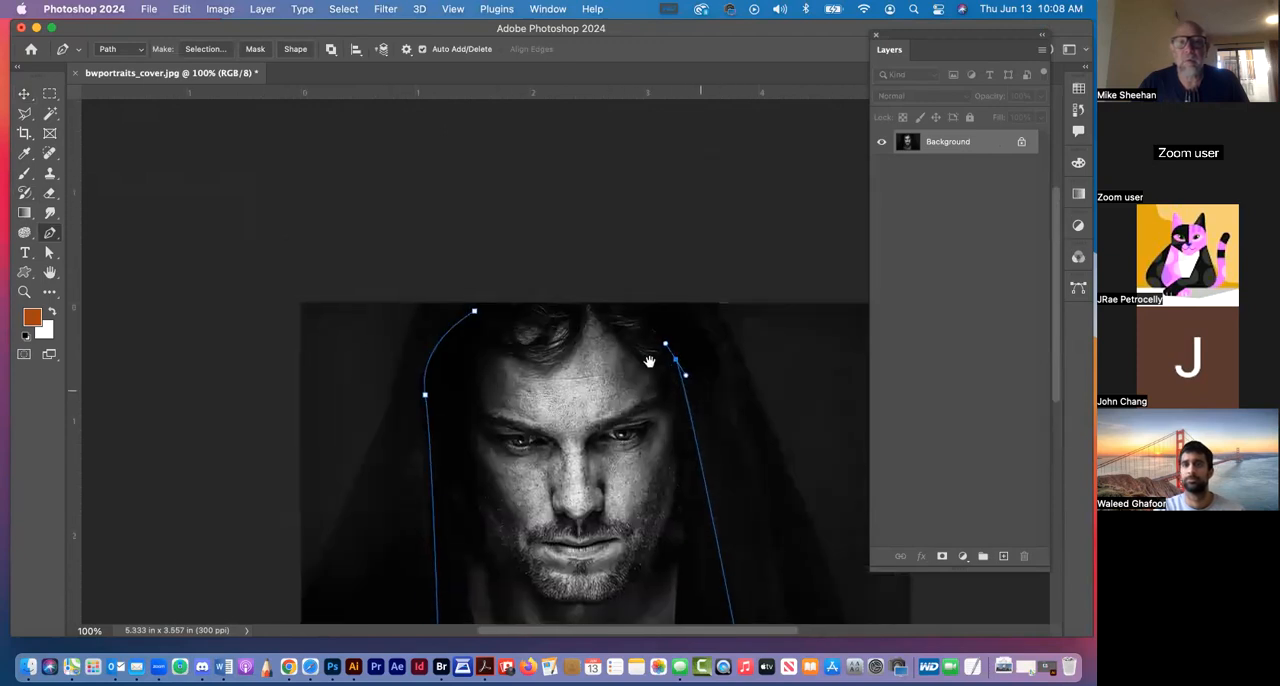
left_click(631, 294)
left_click_drag(506, 285, 474, 321)
left_click(25, 94)
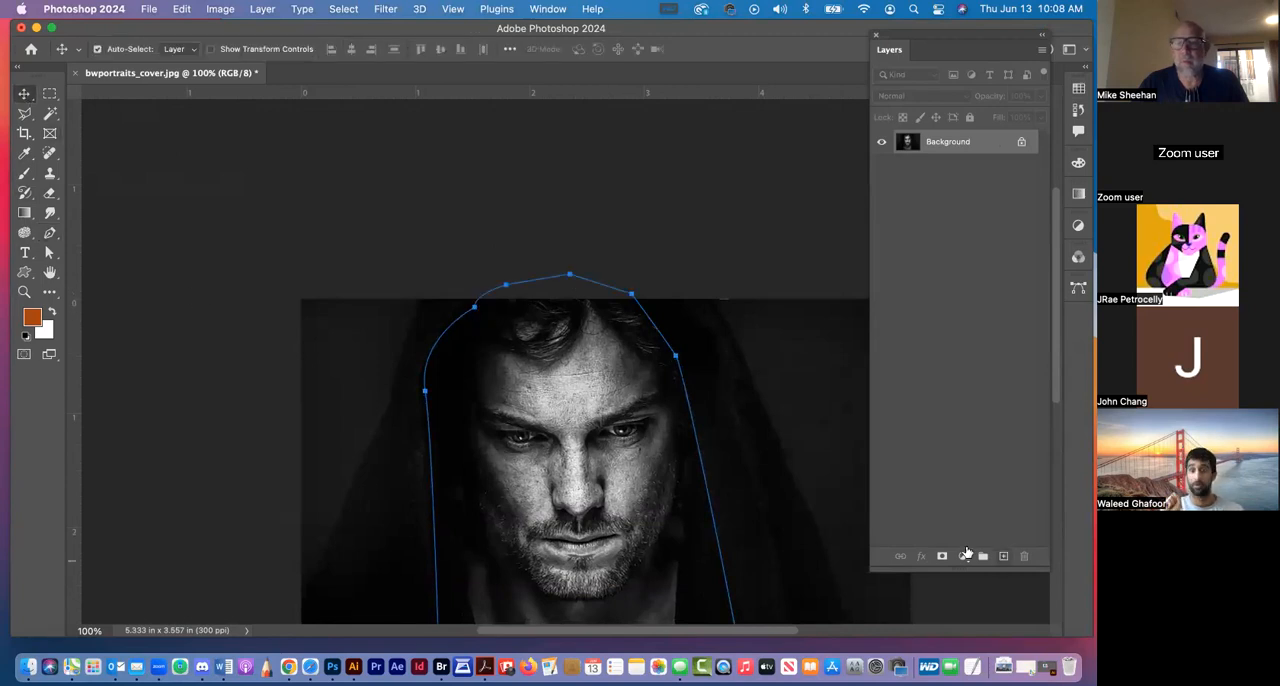
Load the work path around the man as a selection, with the whole portrait in view
left_click(1078, 288)
left_click(919, 306, "super")
left_click_drag(697, 380, 658, 173)
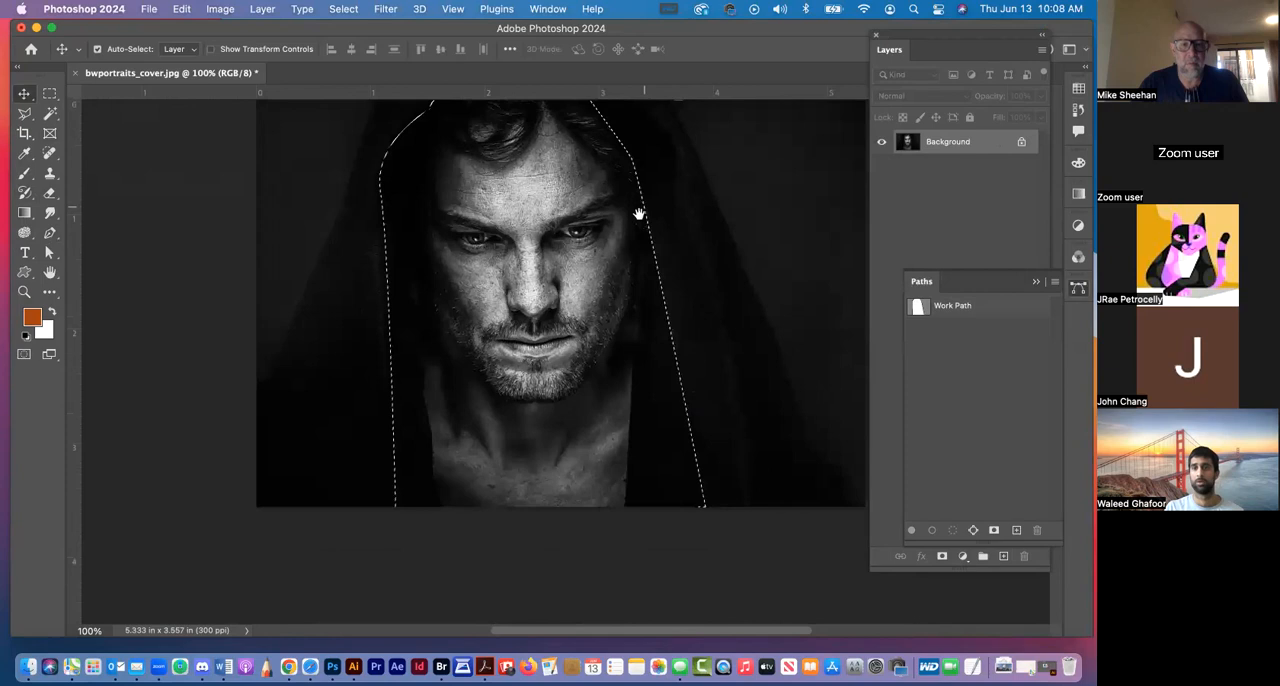
key("super+minus")
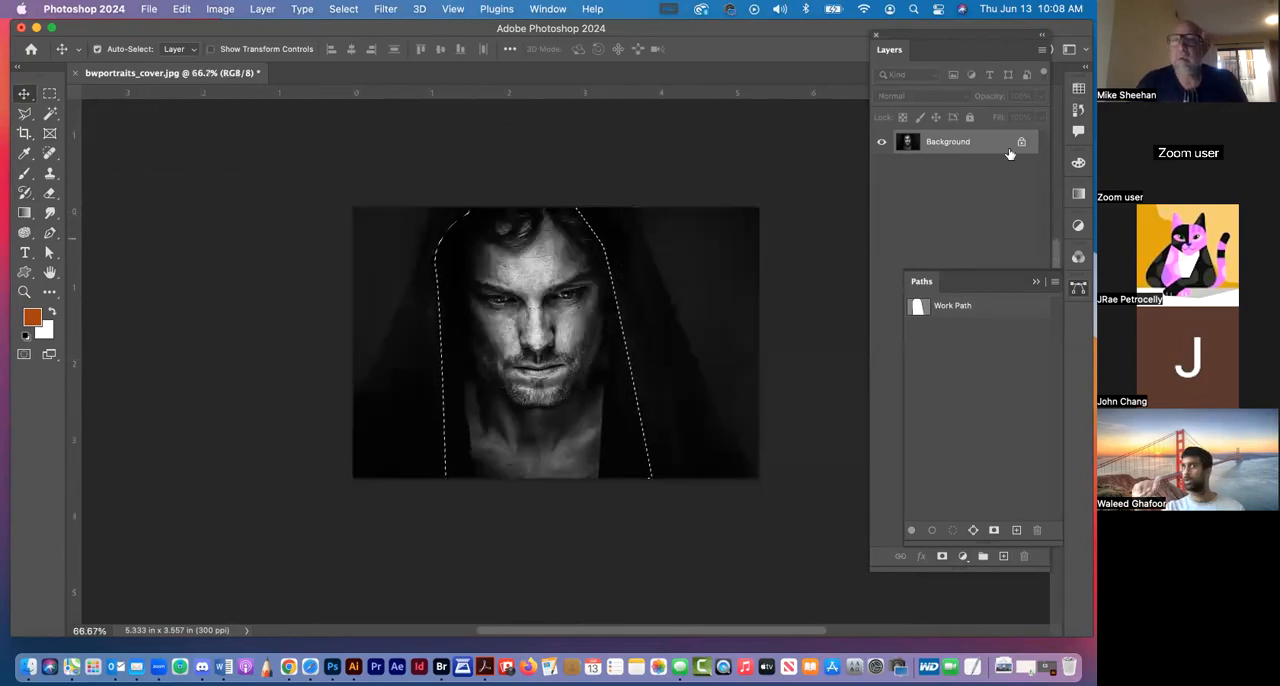
Set the foreground colour to the blue RGB swatch and collapse the swatches
left_click(1078, 88)
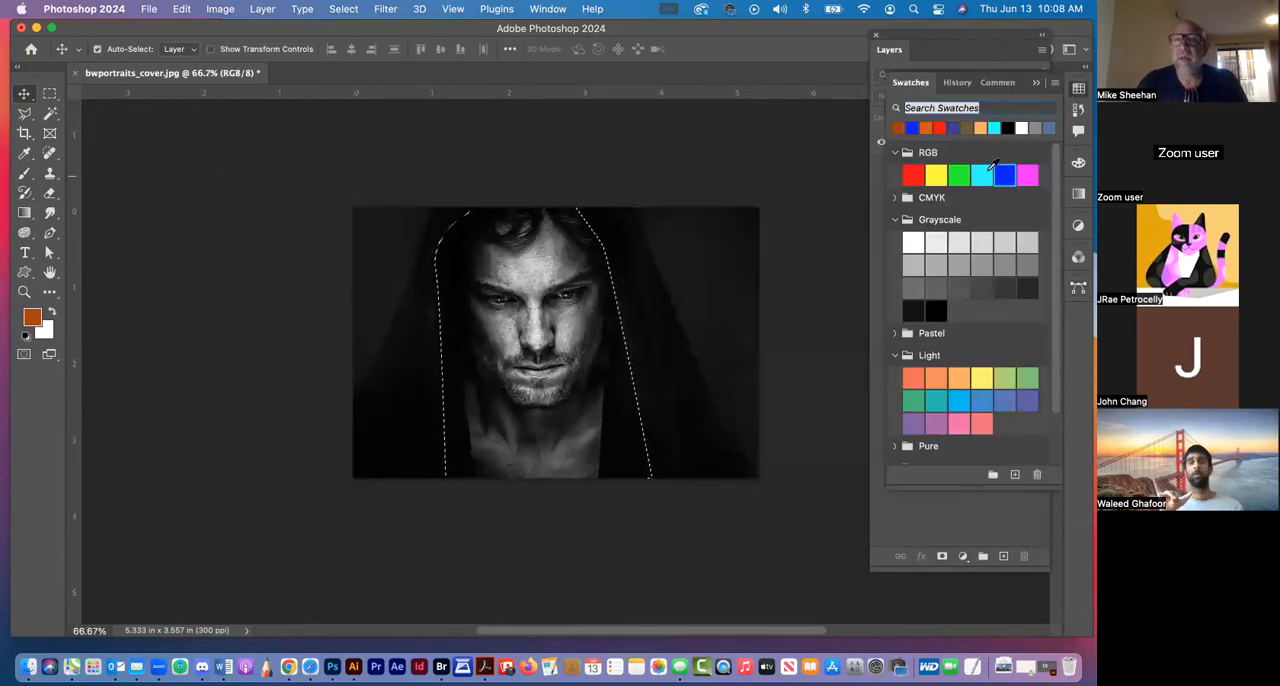
left_click(1003, 175)
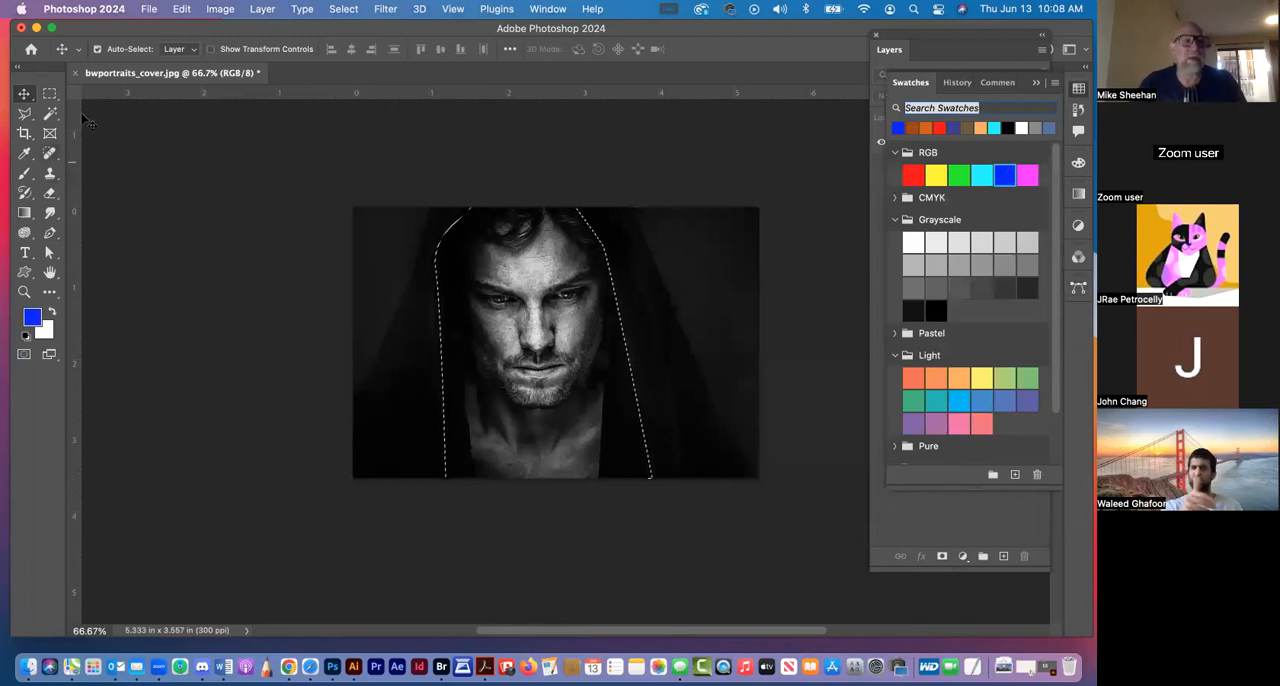
left_click(1078, 90)
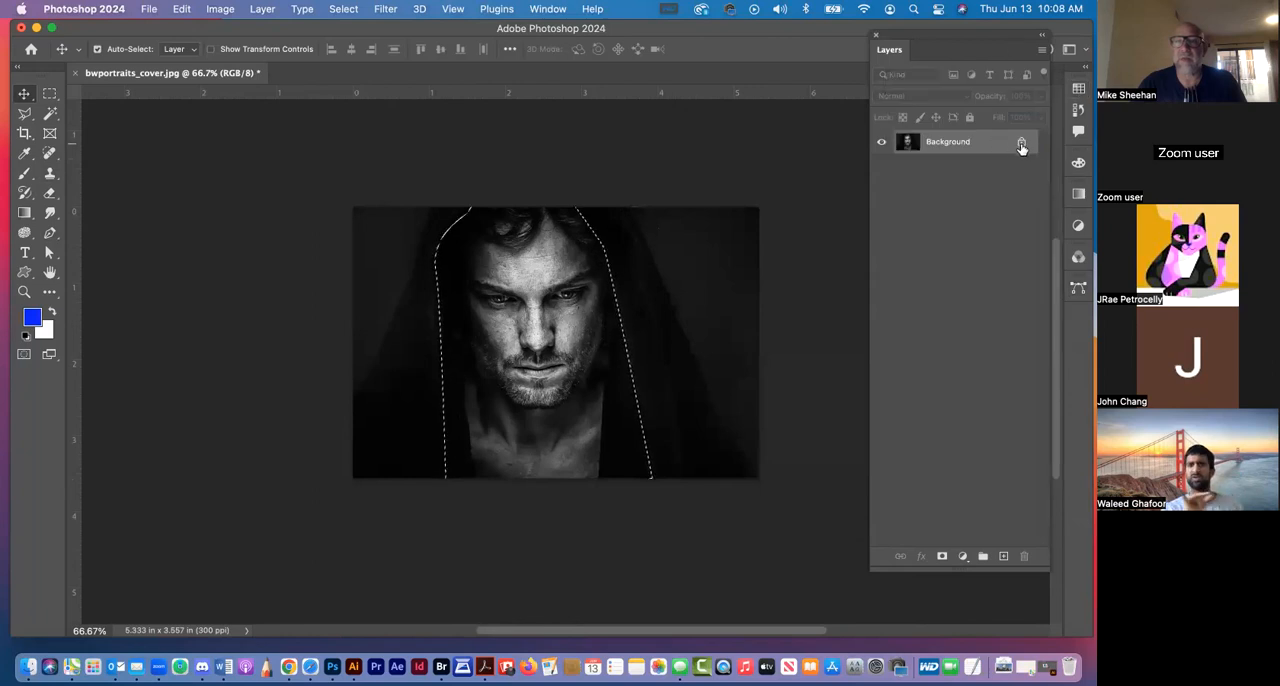
Unlock the Background layer and add a new empty layer above it
left_click(1021, 145)
left_click(1003, 557)
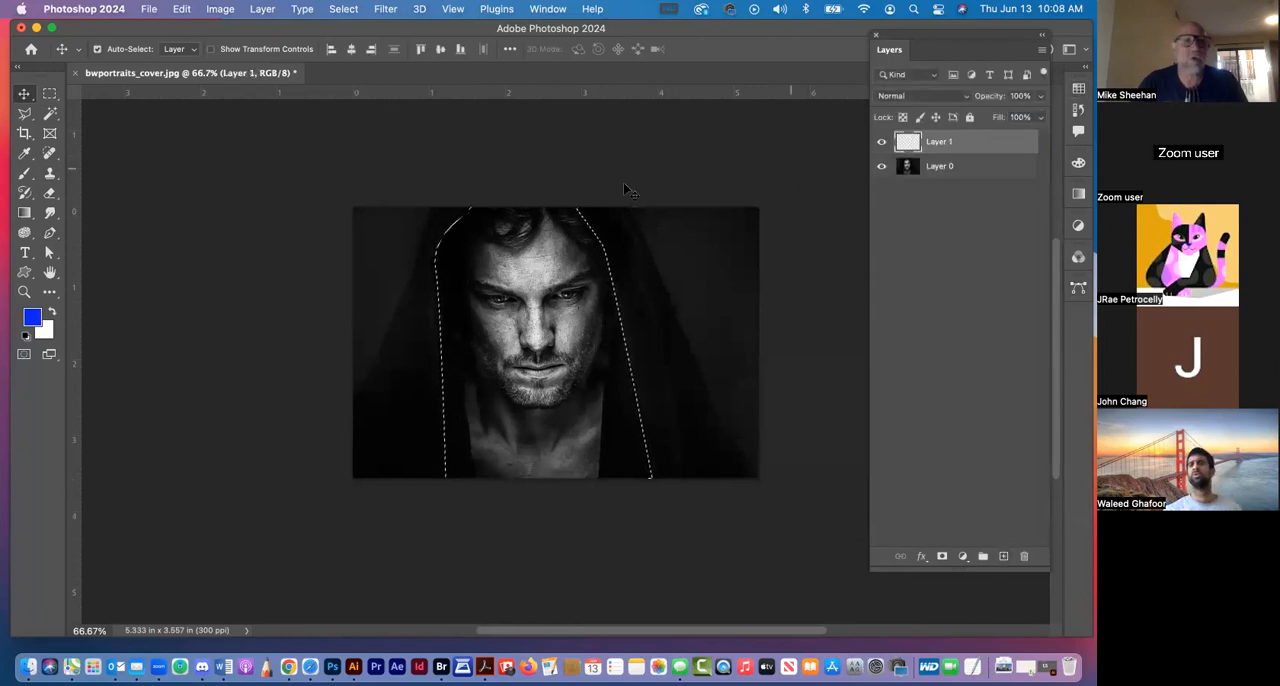
Fill the selection on Layer 1 with a blue-to-transparent linear gradient fading upward, deselect, and set the layer's blend mode to Multiply
left_click(25, 213)
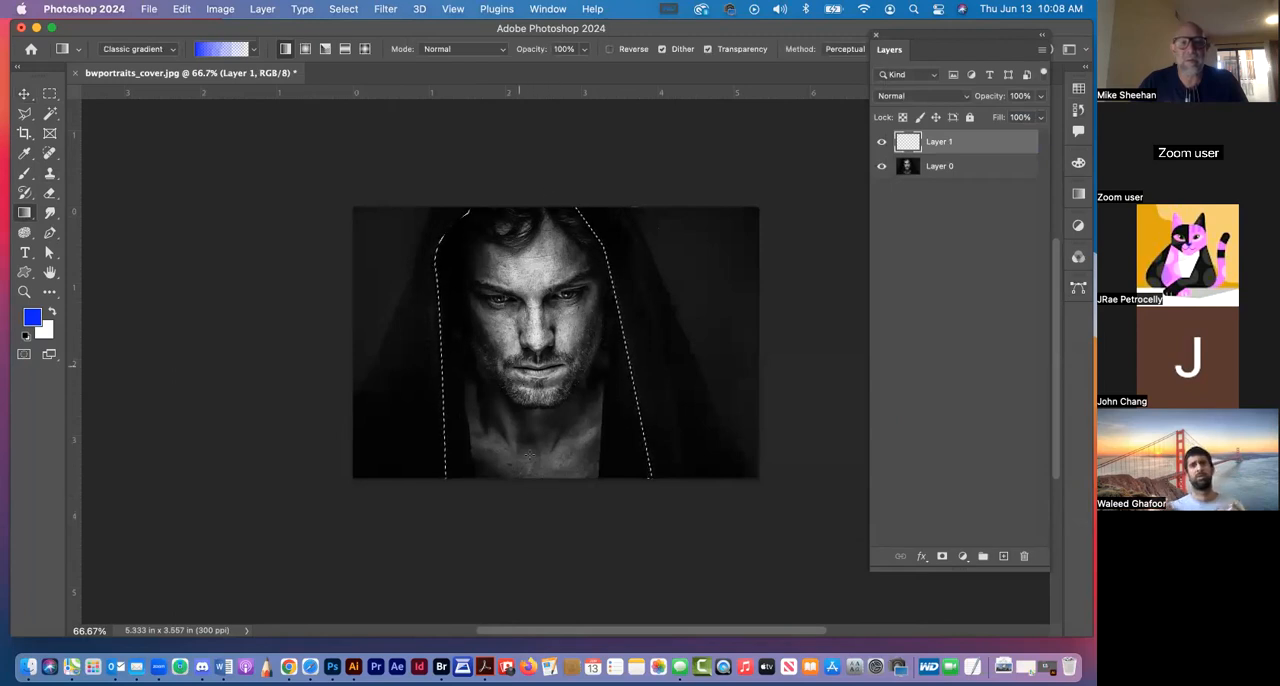
left_click_drag(534, 495, 563, 92)
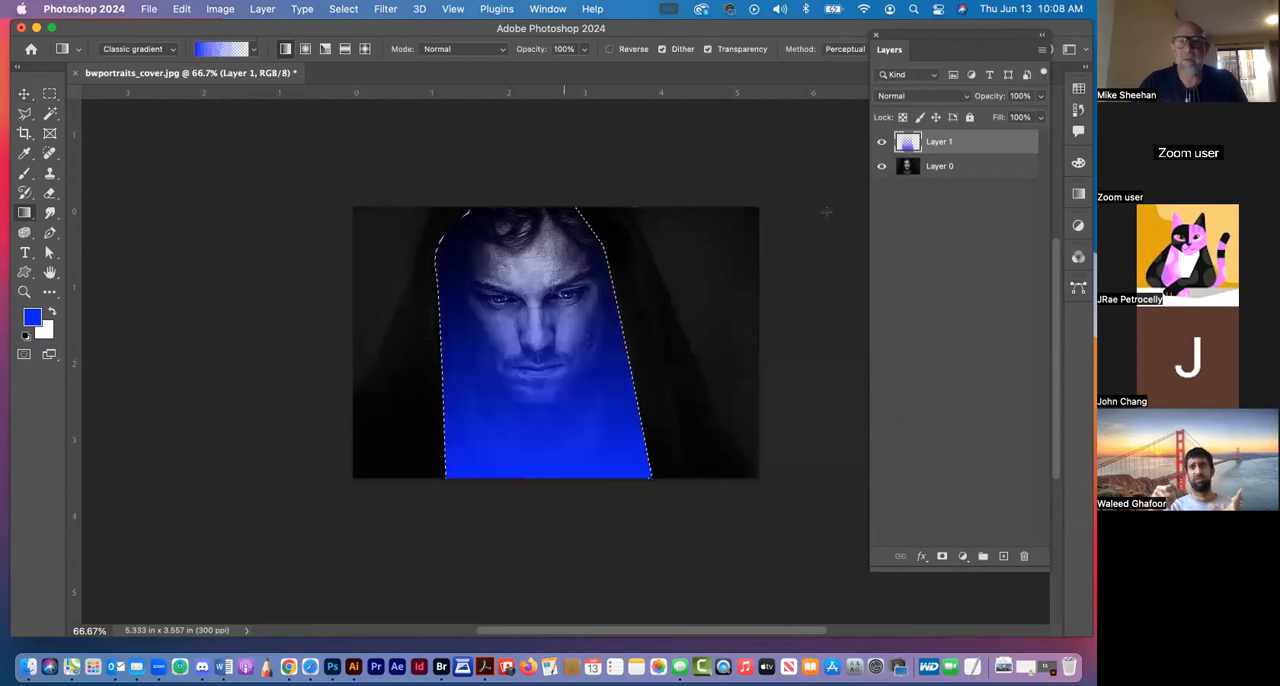
key("super+d")
left_click(930, 96)
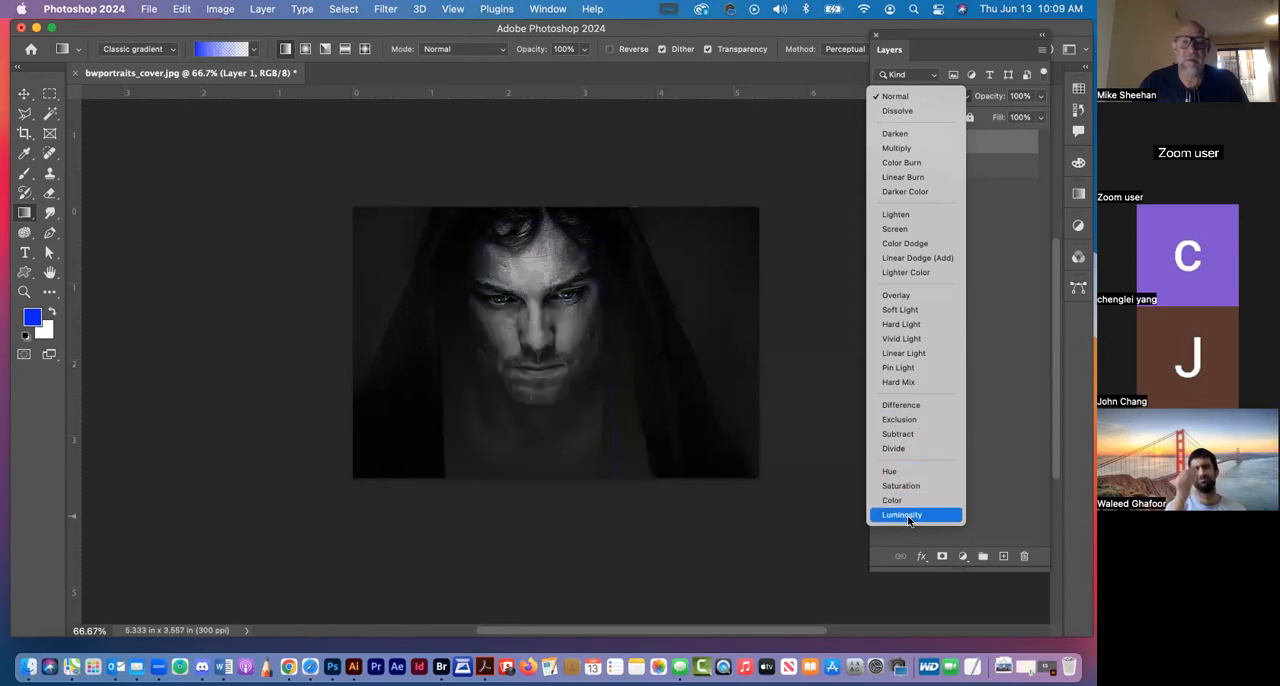
left_click(923, 148)
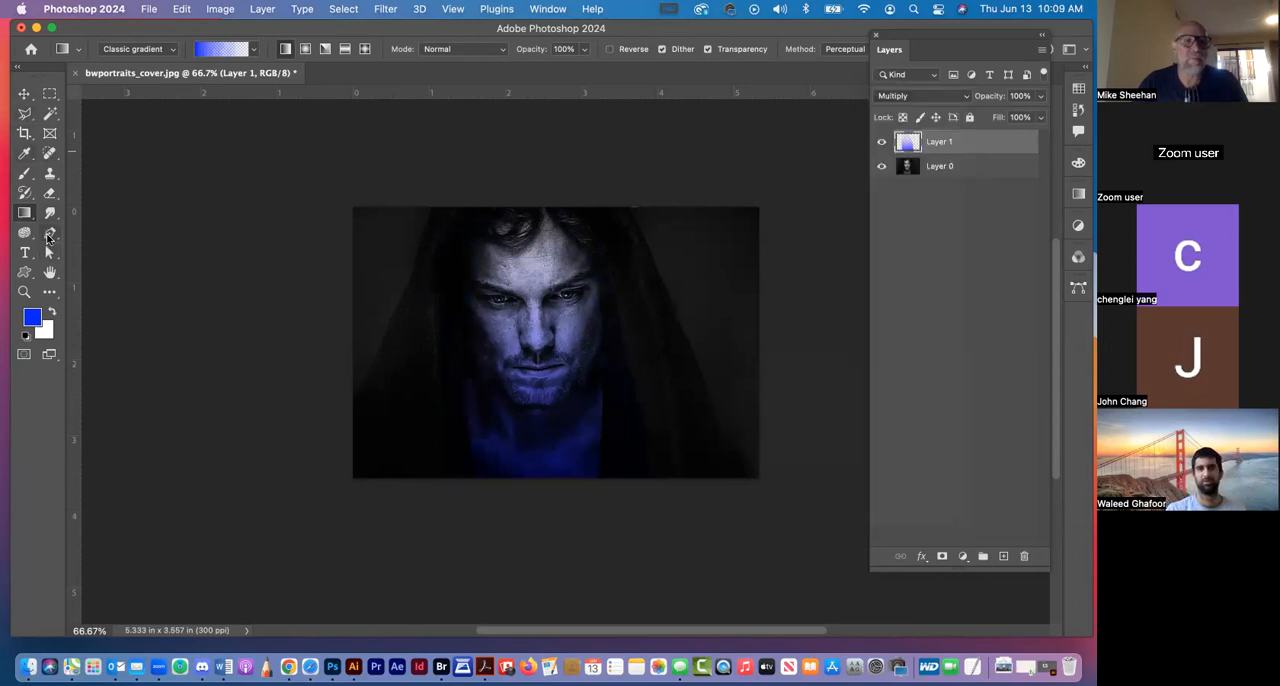
Draw a closed pen path around the dark background to the left of the man's hood, following the hood's edge
left_click(49, 234)
left_click(435, 206)
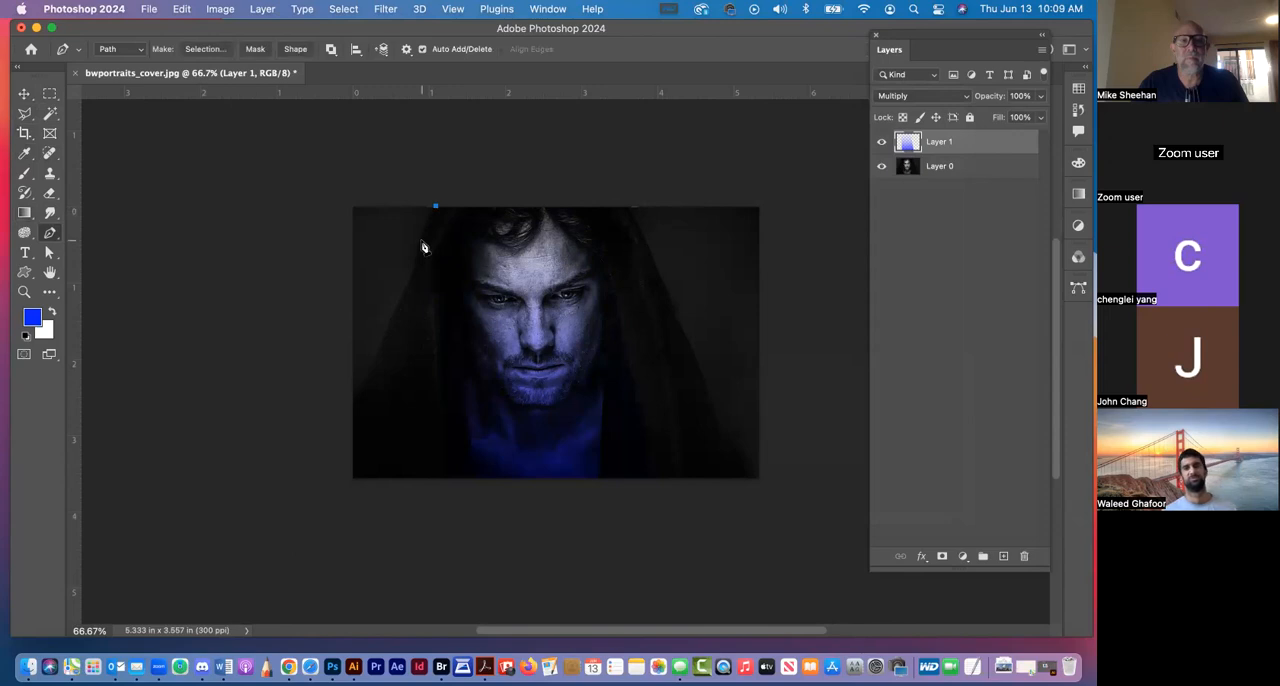
left_click(411, 278)
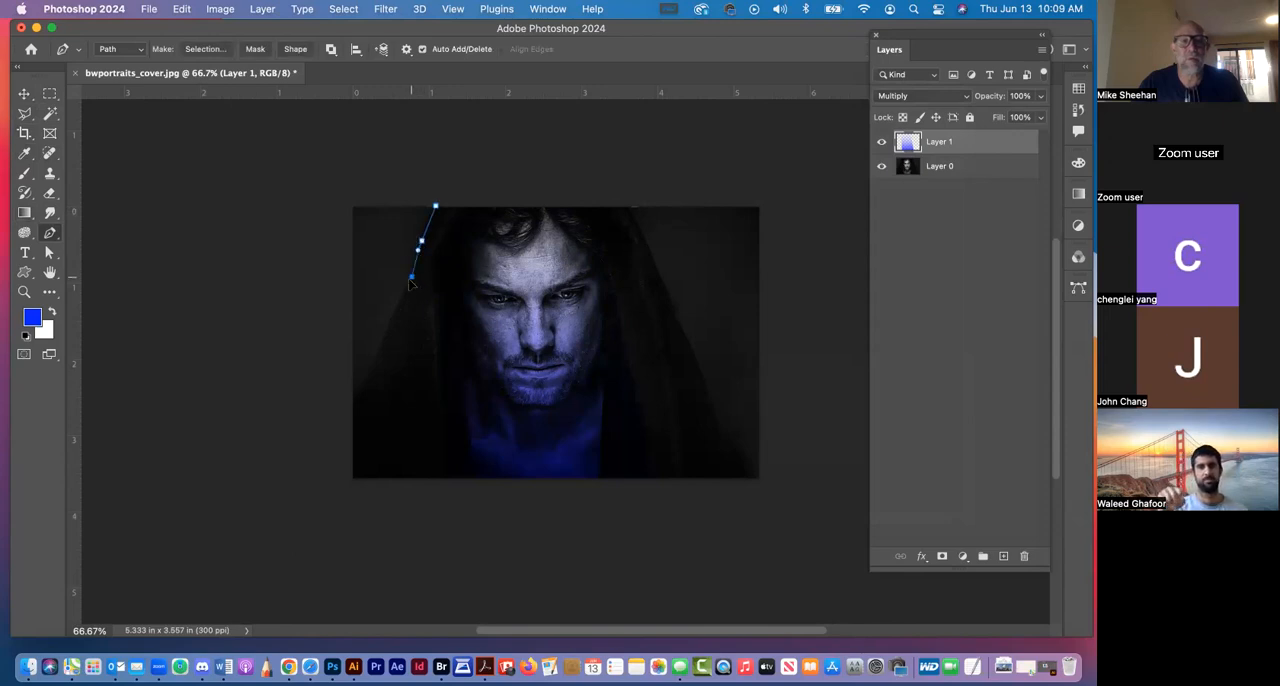
left_click(392, 314)
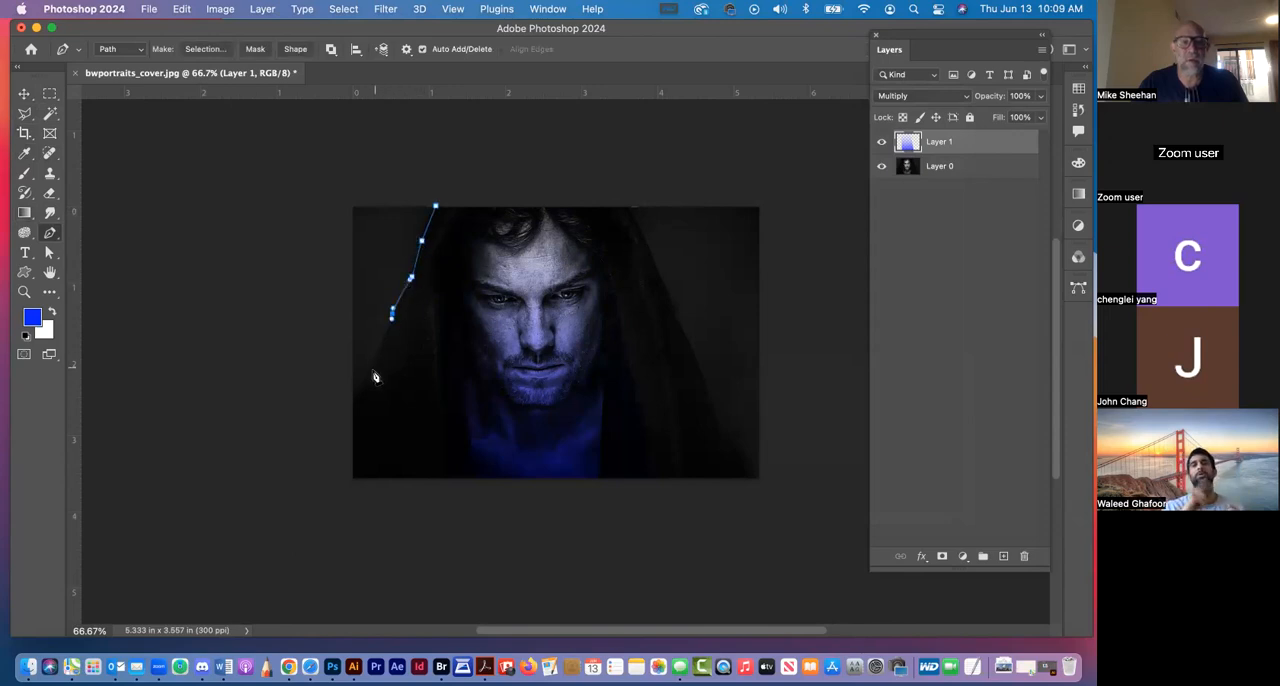
left_click(371, 373)
left_click(350, 407)
left_click(337, 164)
left_click(435, 206)
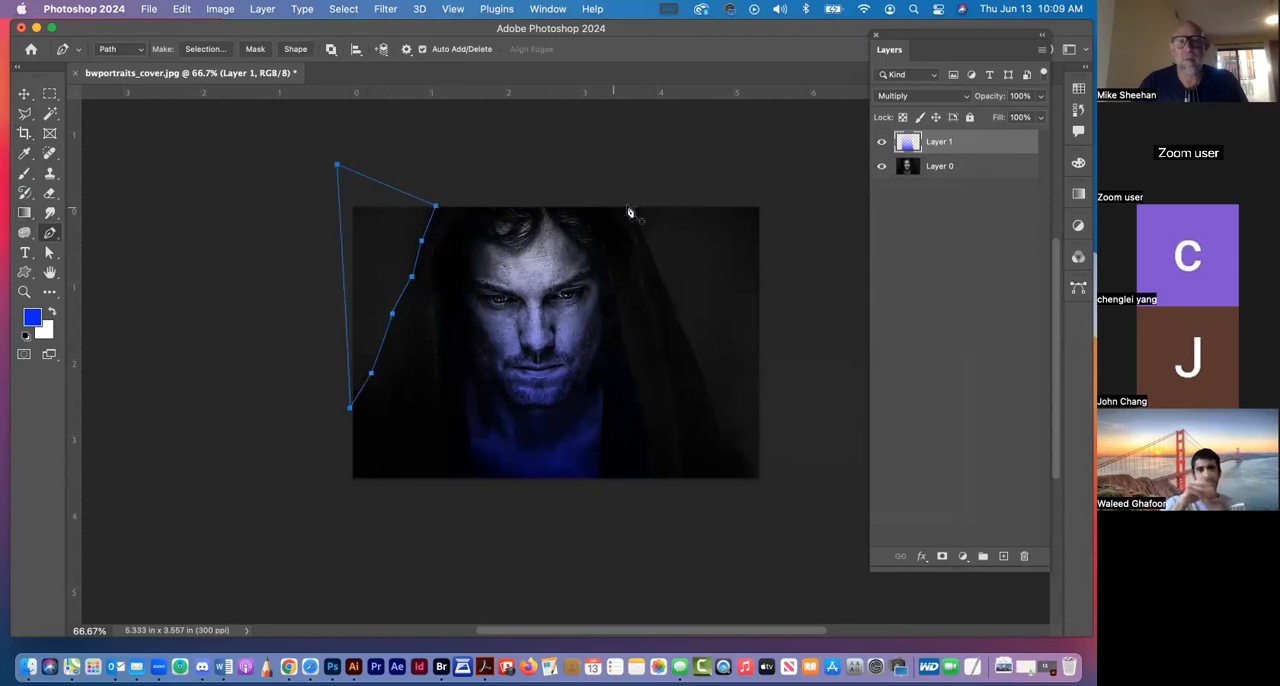
Draw a second closed pen path around the background to the right of the hood, down to the image's lower corner
left_click_drag(653, 257, 662, 271)
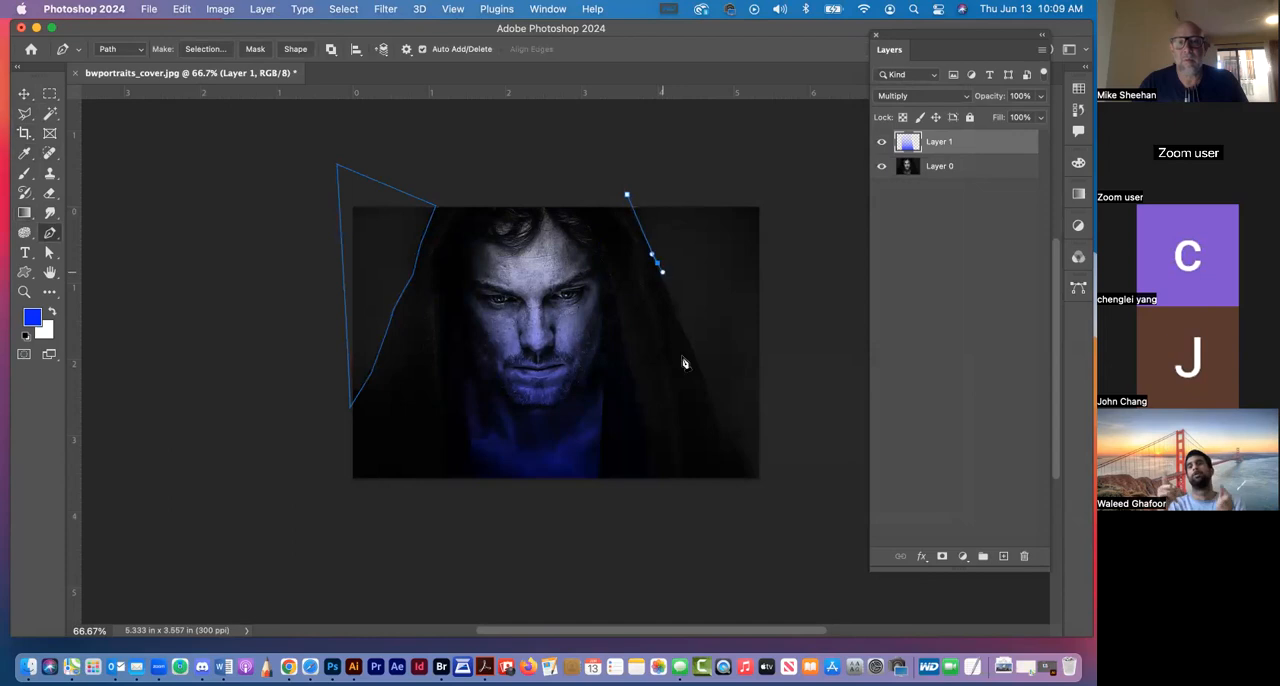
left_click(680, 322)
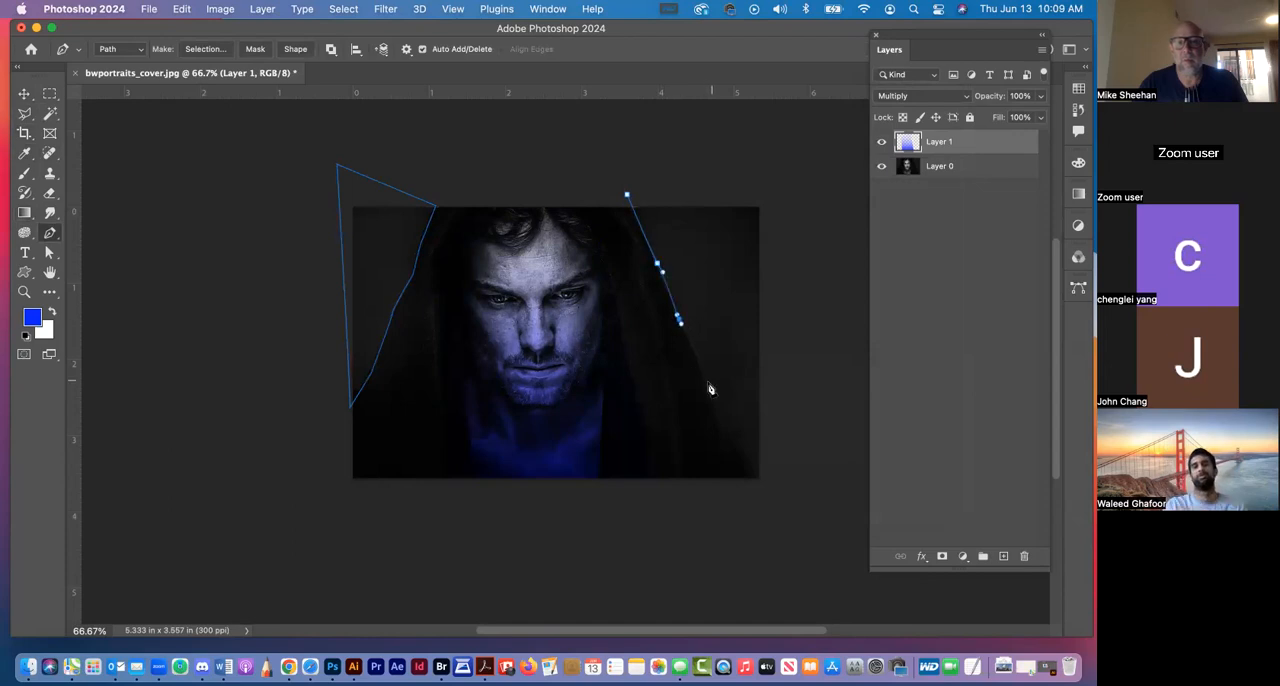
left_click(708, 385)
left_click_drag(731, 438, 786, 158)
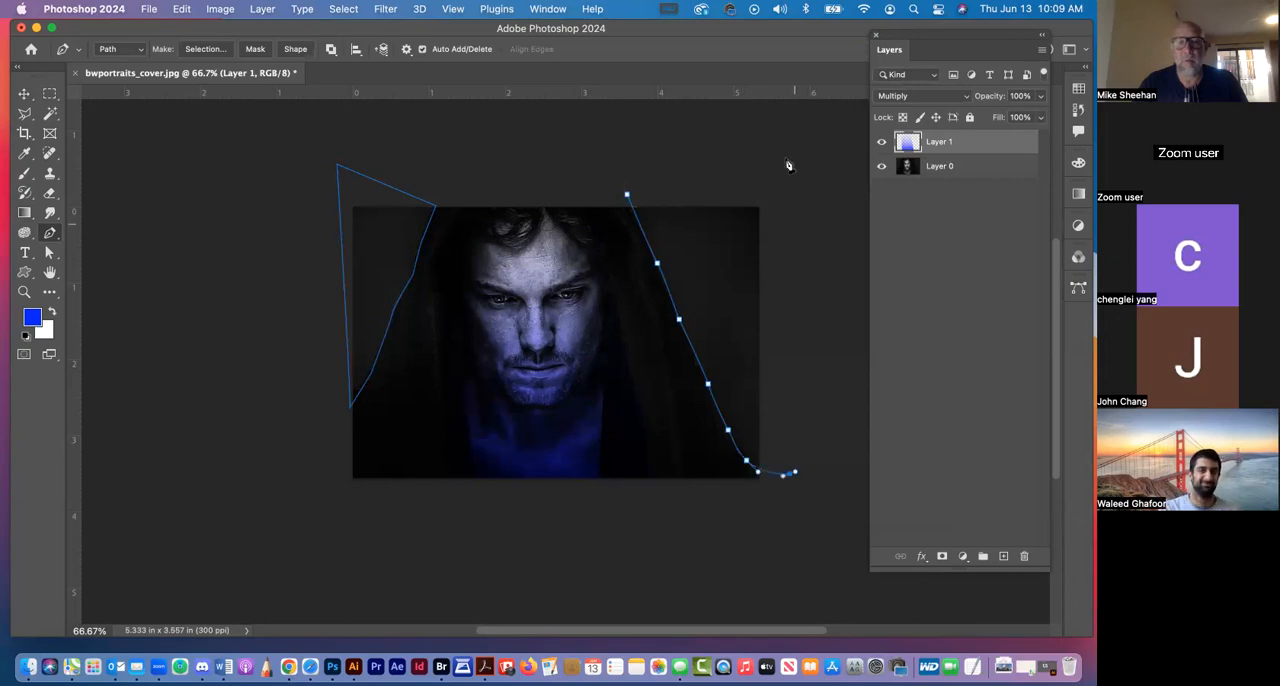
left_click(628, 193)
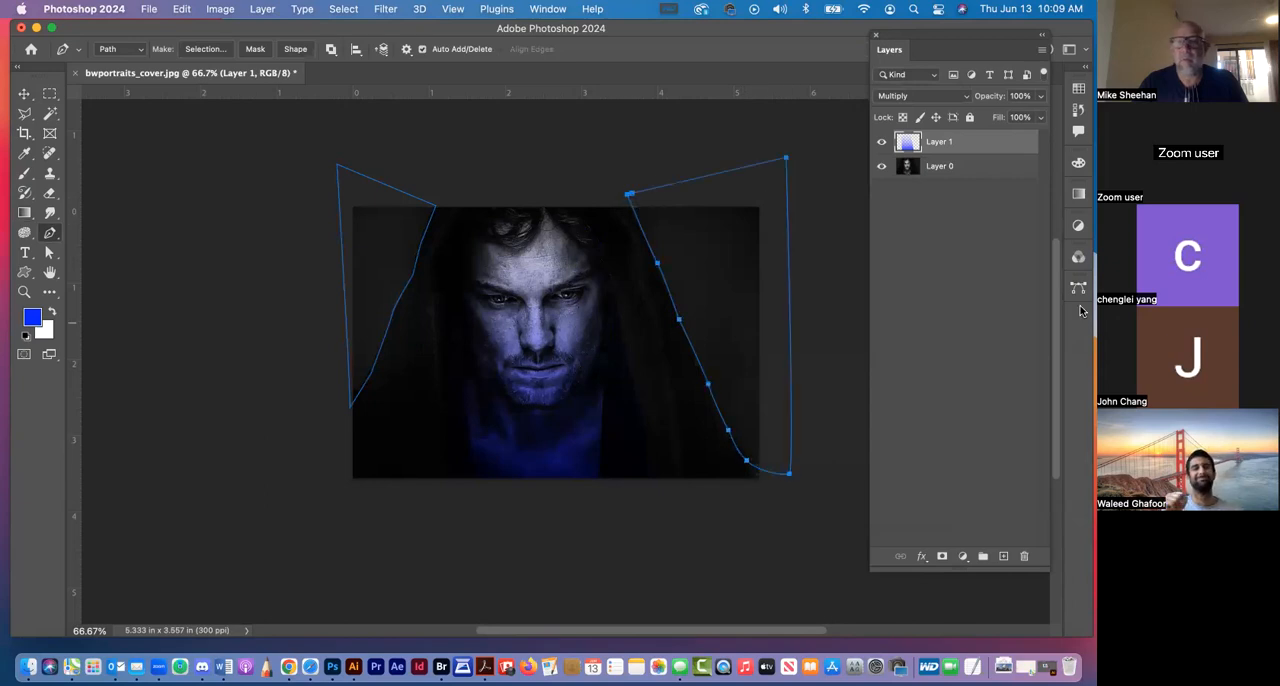
Load the work path as a selection and set the foreground colour to the red RGB swatch
left_click(1078, 288)
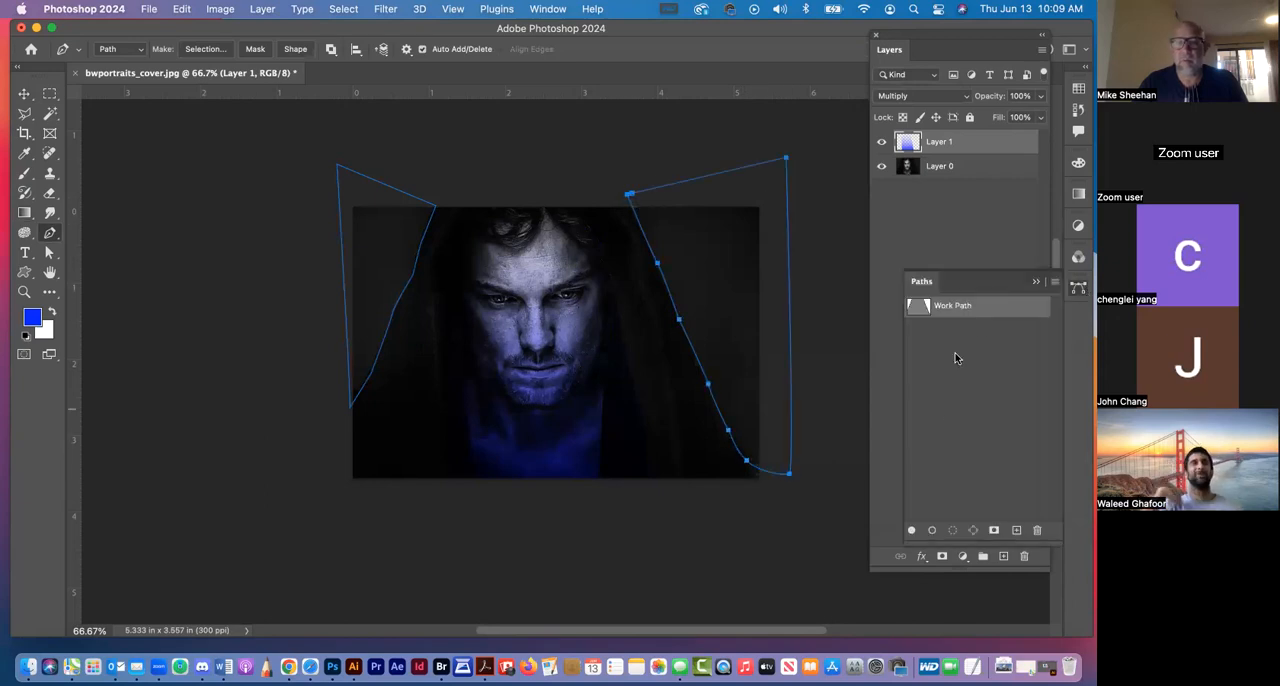
left_click(913, 305, "super")
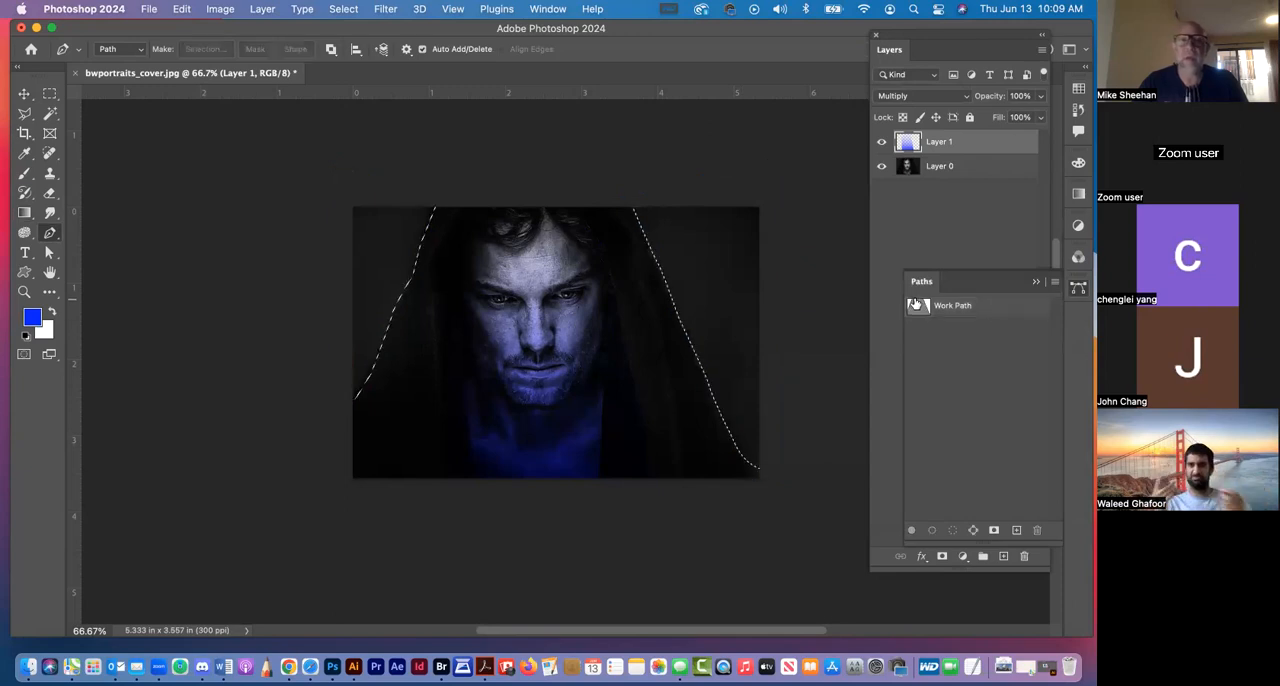
left_click(1078, 90)
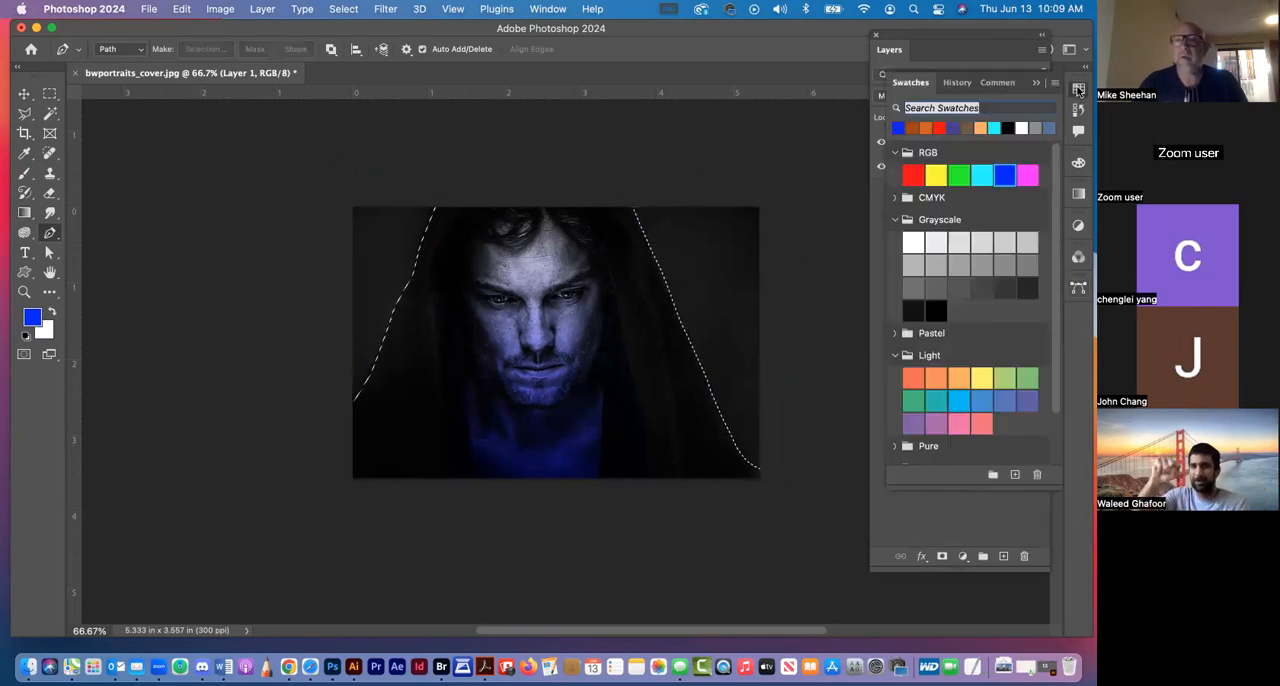
left_click(913, 176)
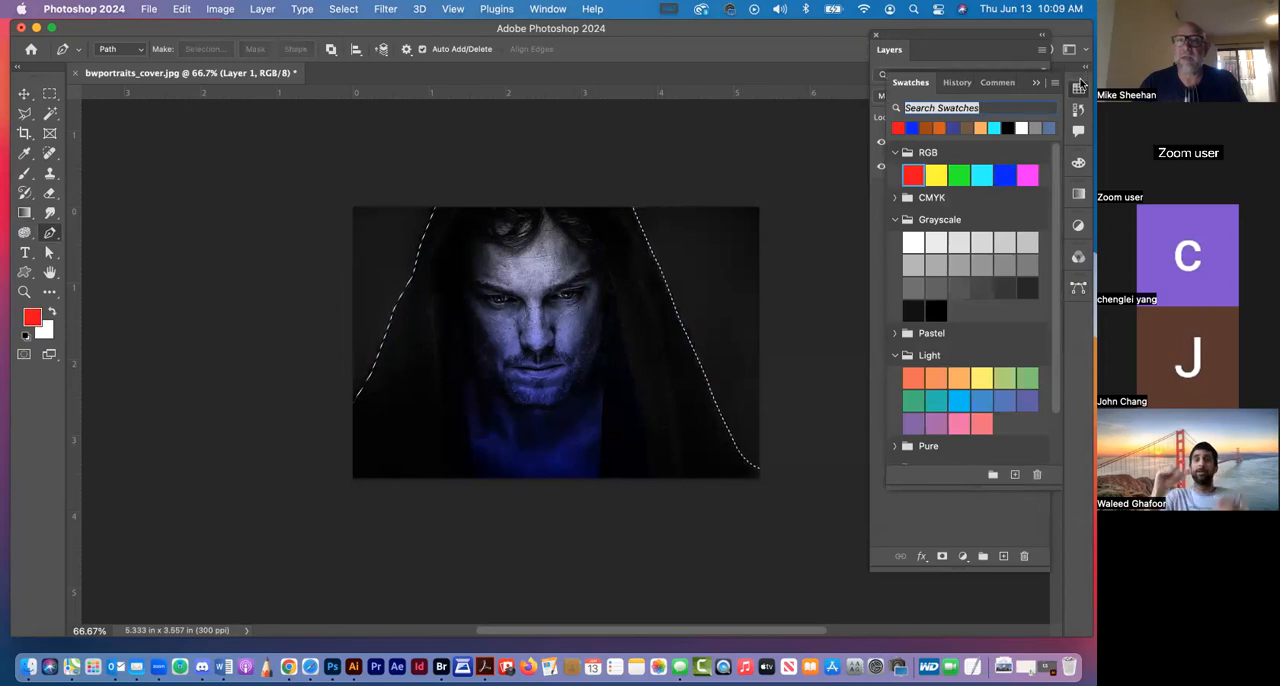
left_click(1079, 86)
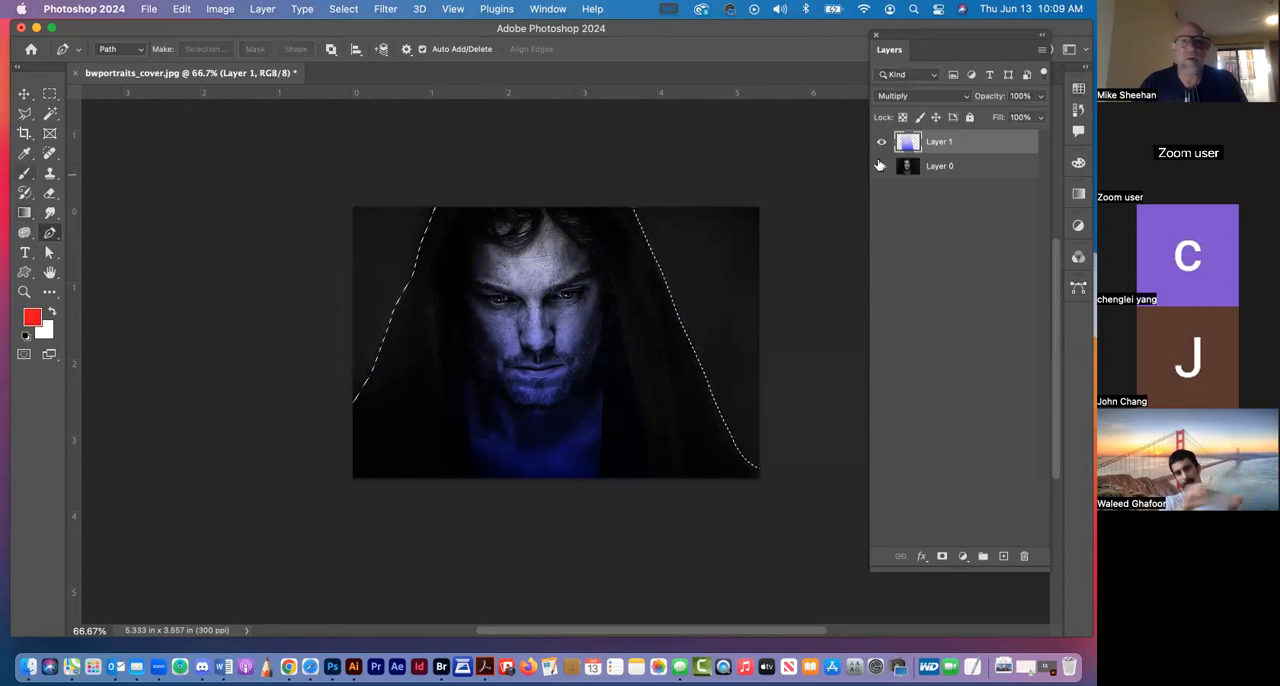
Add a new layer, fill the background selection with a red-to-transparent linear gradient fading upward to the image's upper edge, and deselect
left_click(1003, 556)
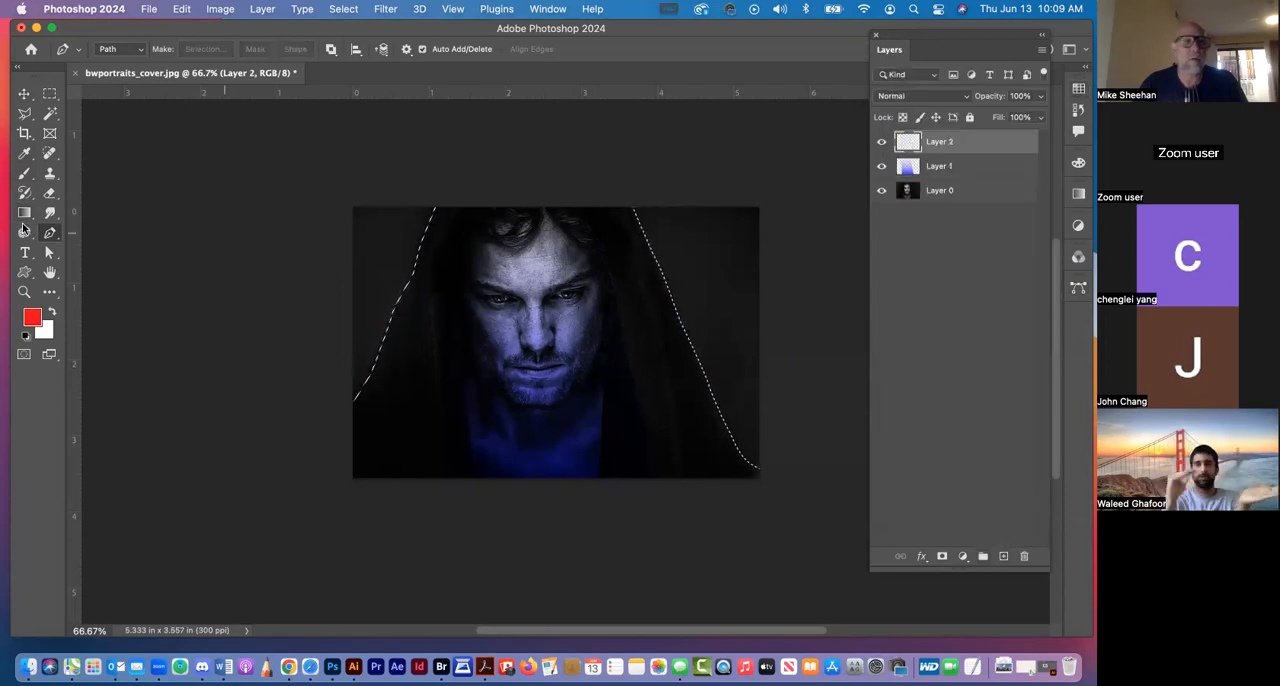
left_click(24, 212)
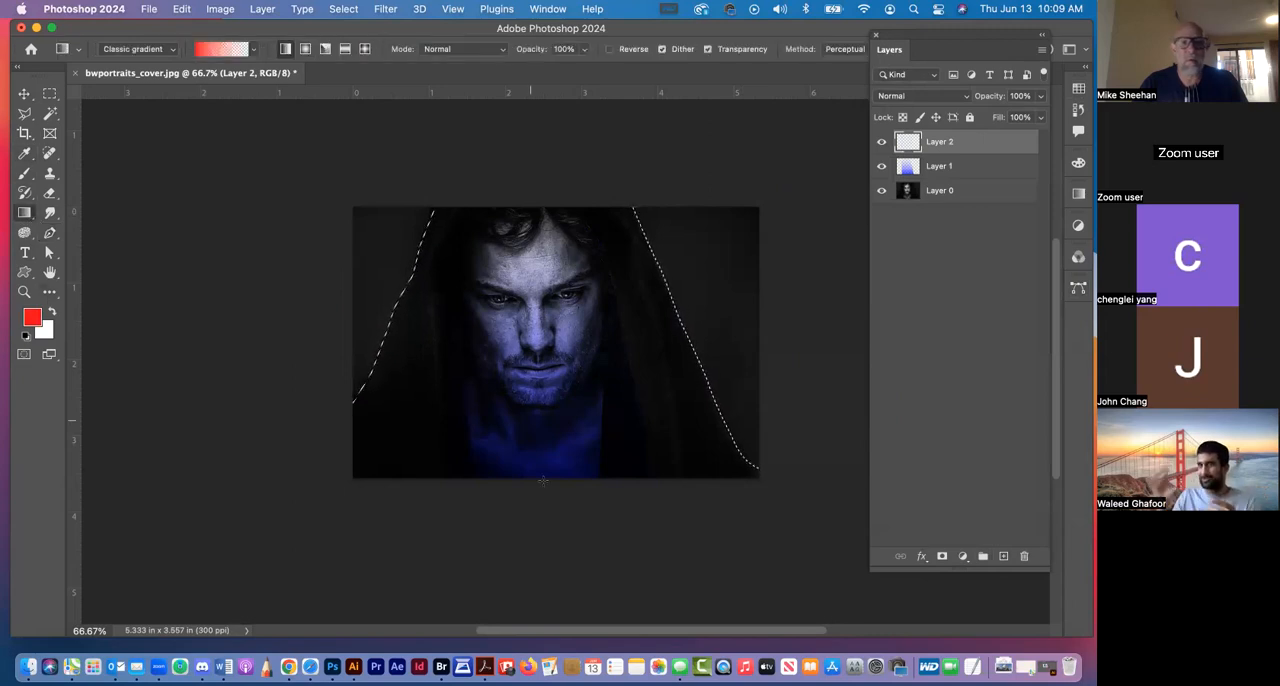
left_click_drag(547, 507, 556, 92)
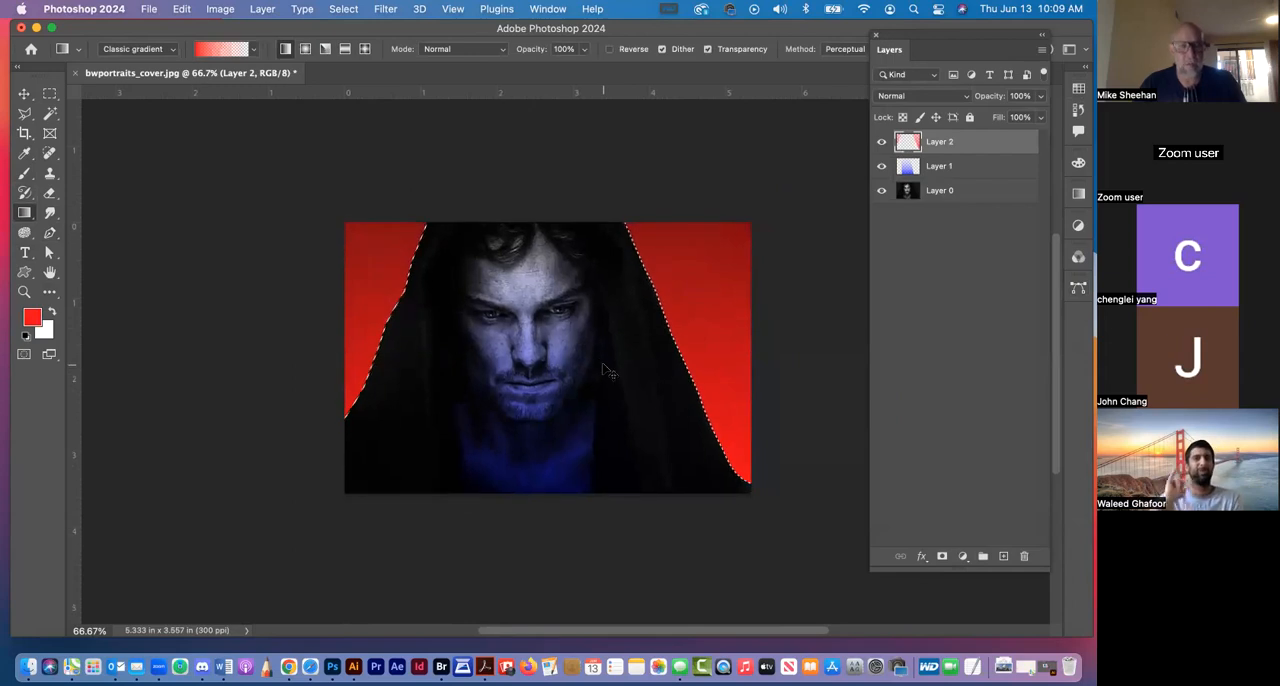
key("super+z")
left_click_drag(542, 507, 542, 395)
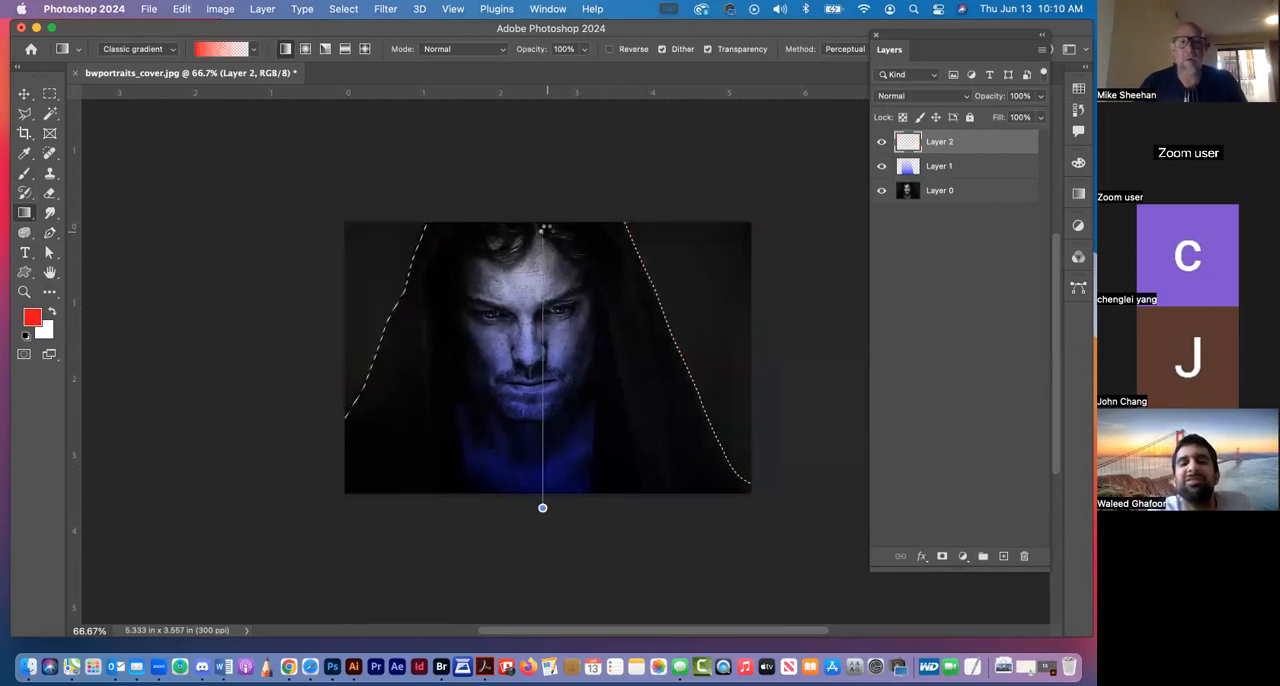
left_click_drag(542, 226, 542, 222)
key("super+d")
Set Layer 2's blend mode to Screen and its opacity to 57%, and leave the layer deselected
left_click(940, 100)
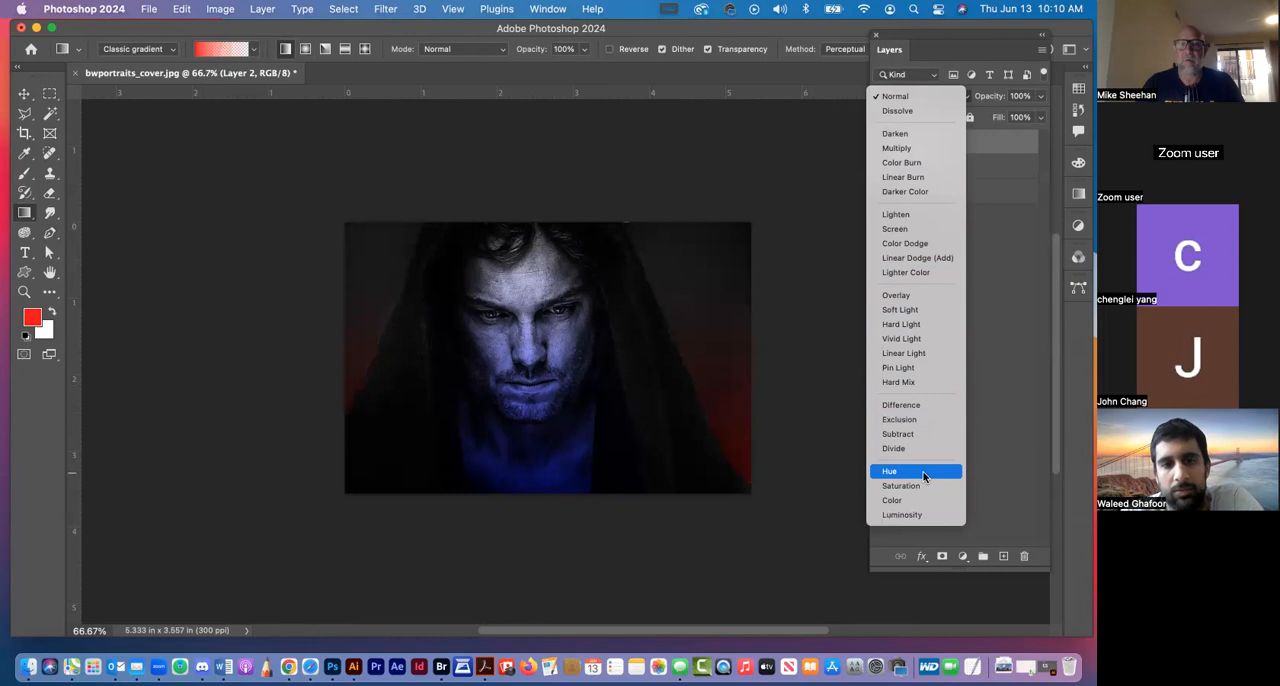
left_click(918, 230)
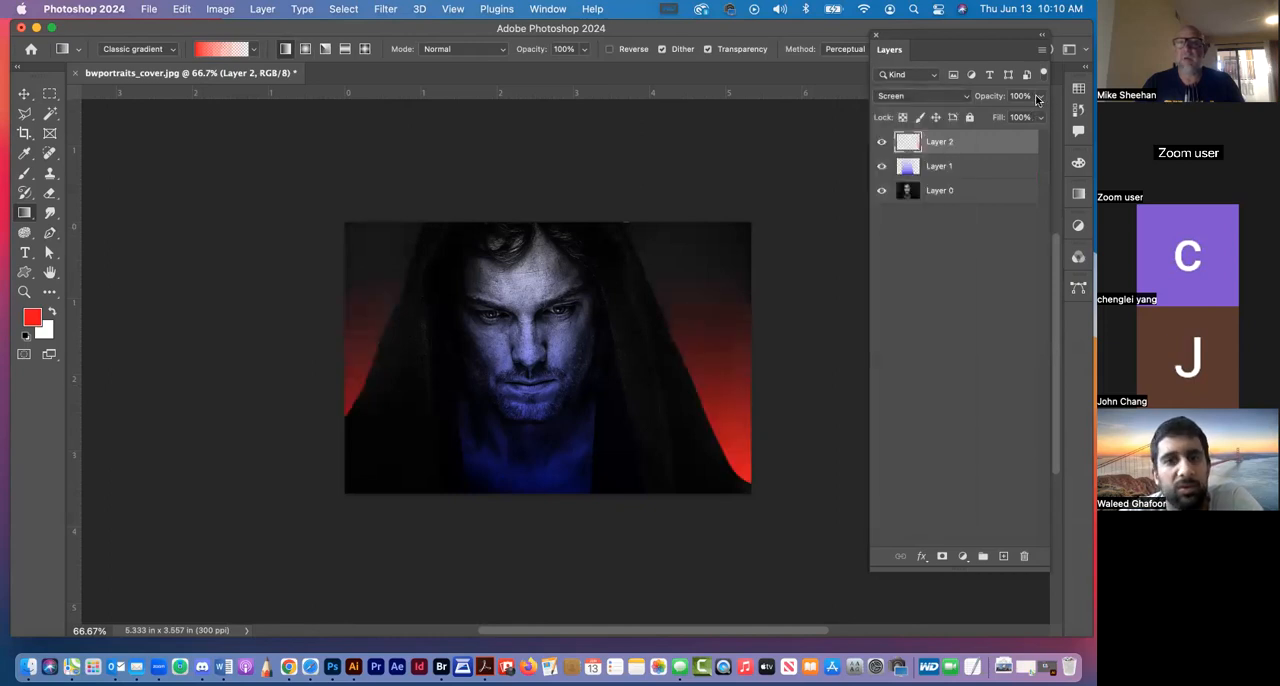
left_click(1037, 99)
left_click_drag(1038, 117, 1024, 118)
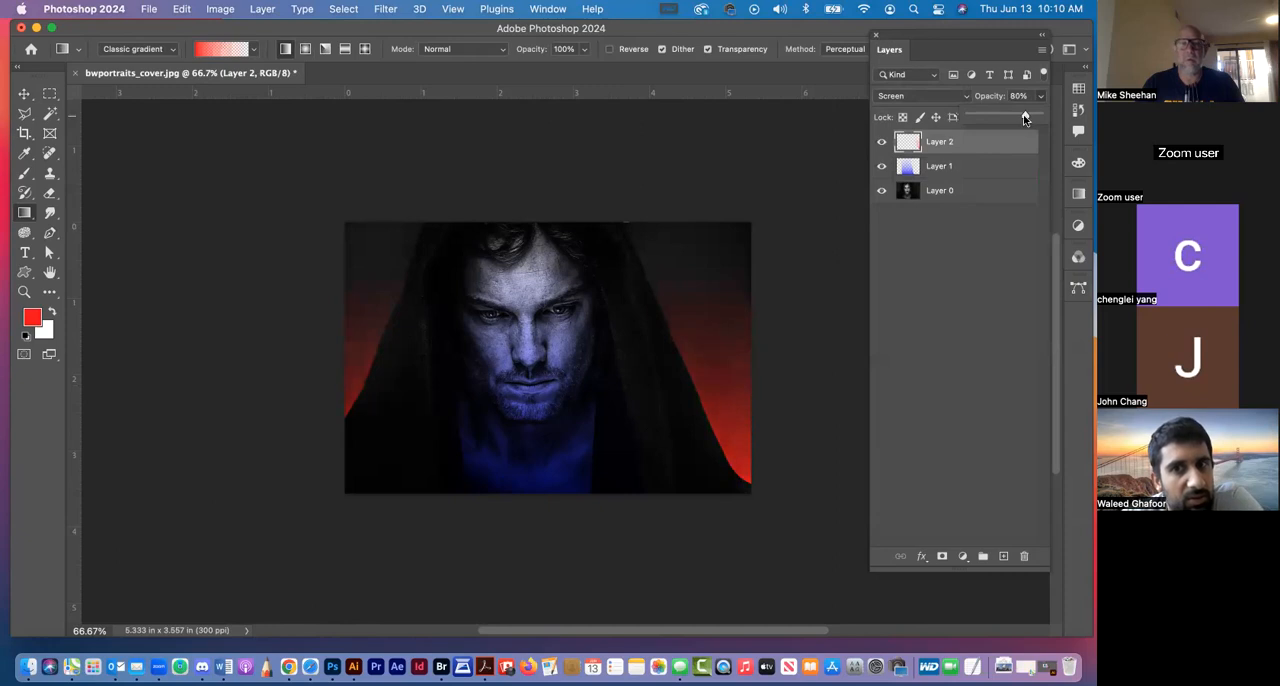
left_click_drag(1005, 117, 1008, 118)
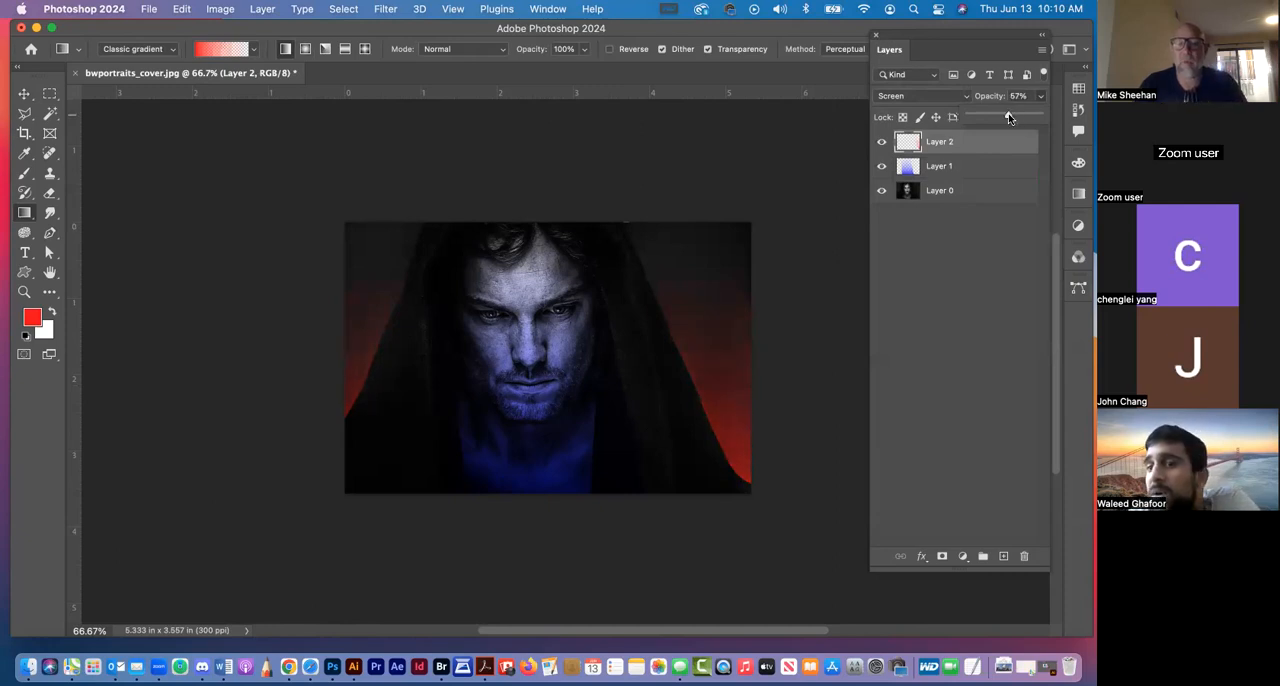
left_click(951, 258)
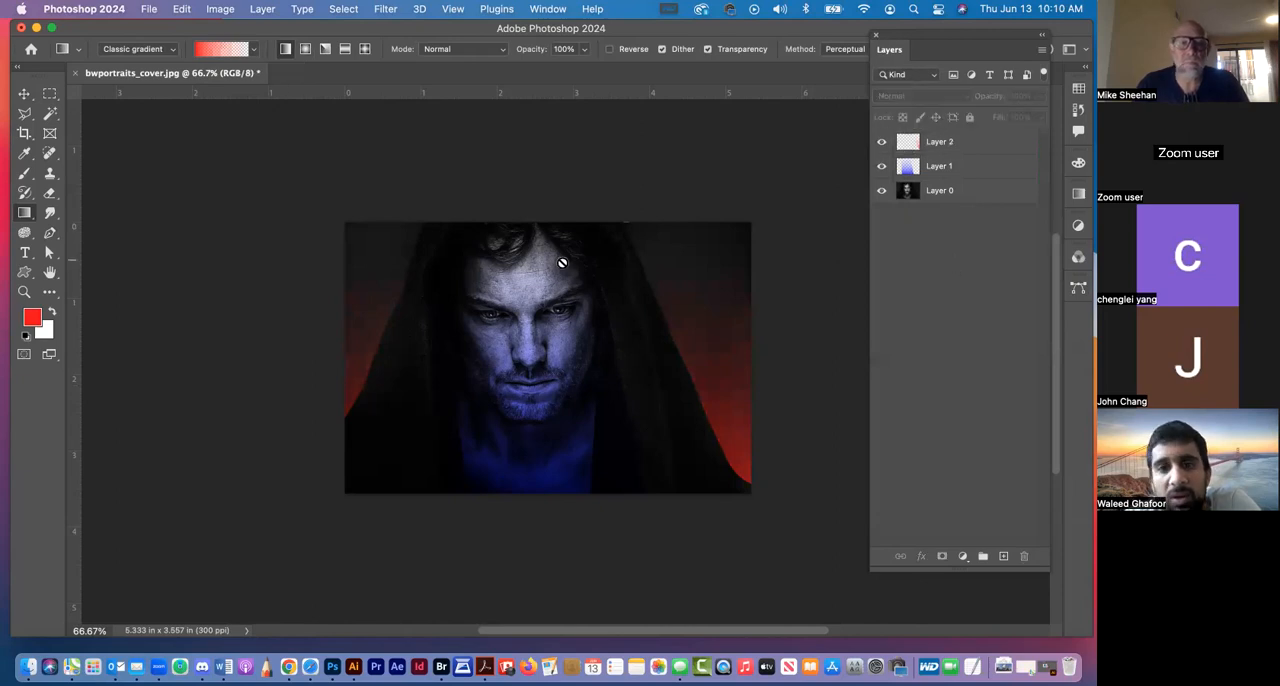
left_click(24, 94)
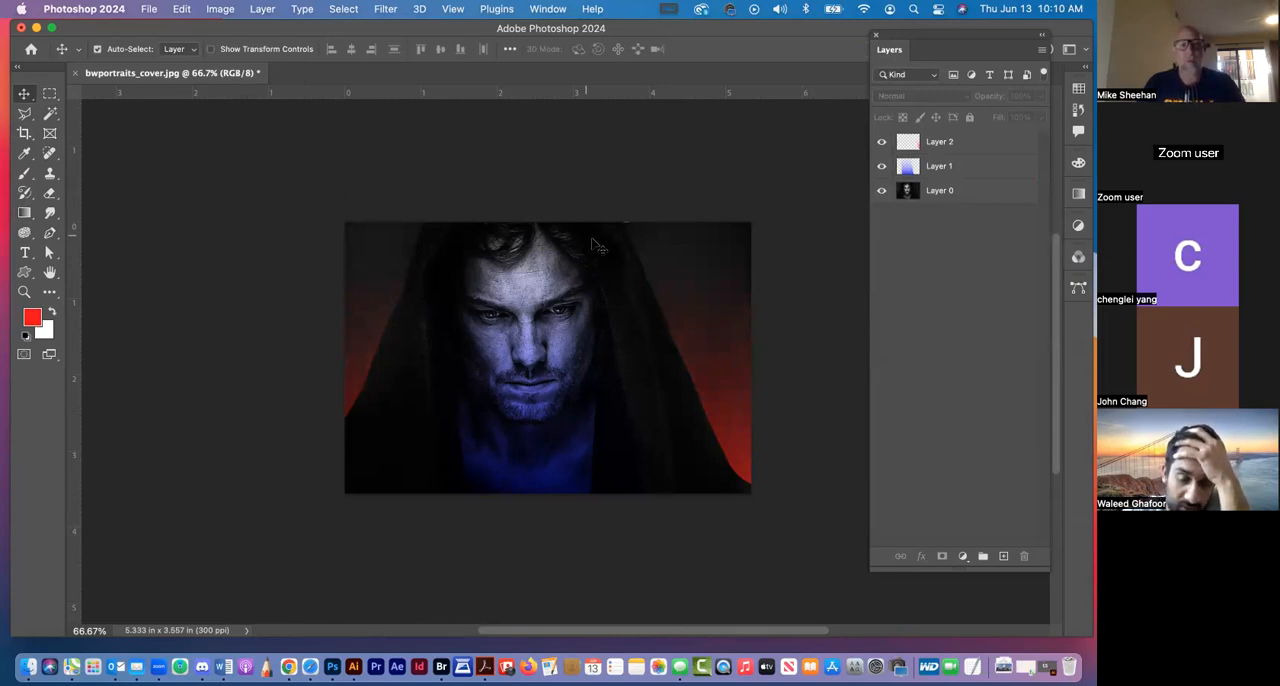
scroll(608, 283, "down", 3)
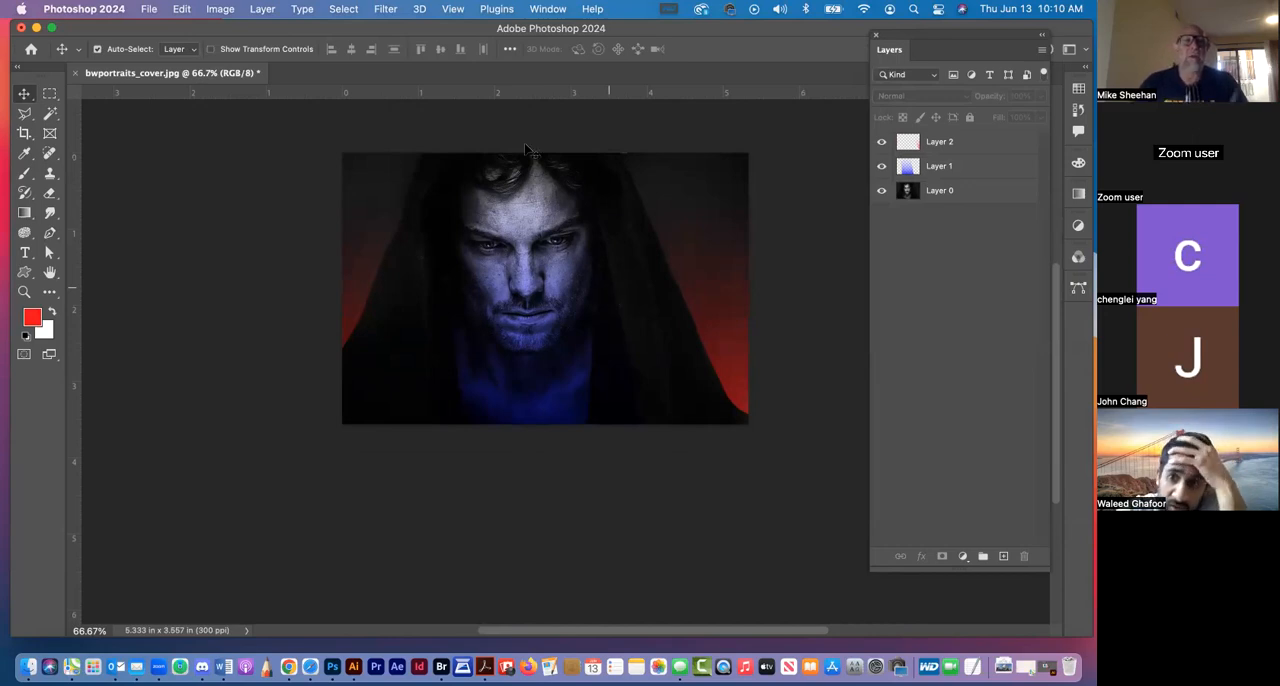
Create a new document from the recent custom preset of 2945 x 2223 px at 300 ppi
left_click(150, 10)
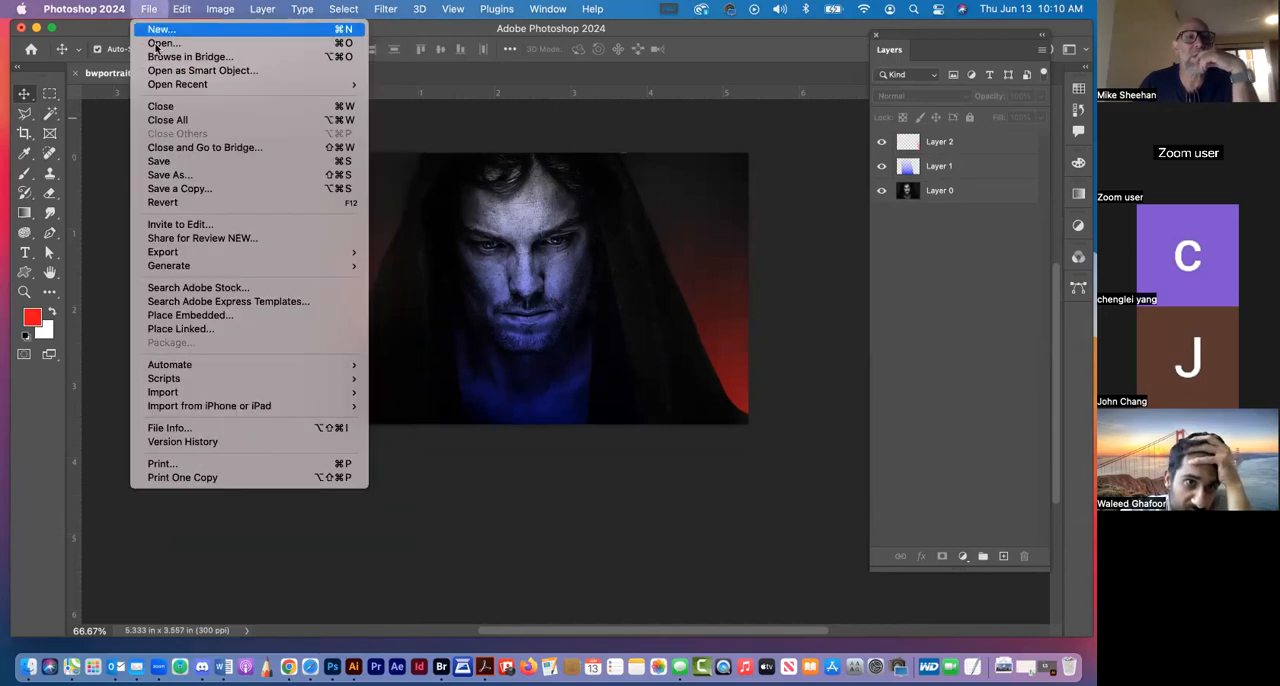
left_click(153, 30)
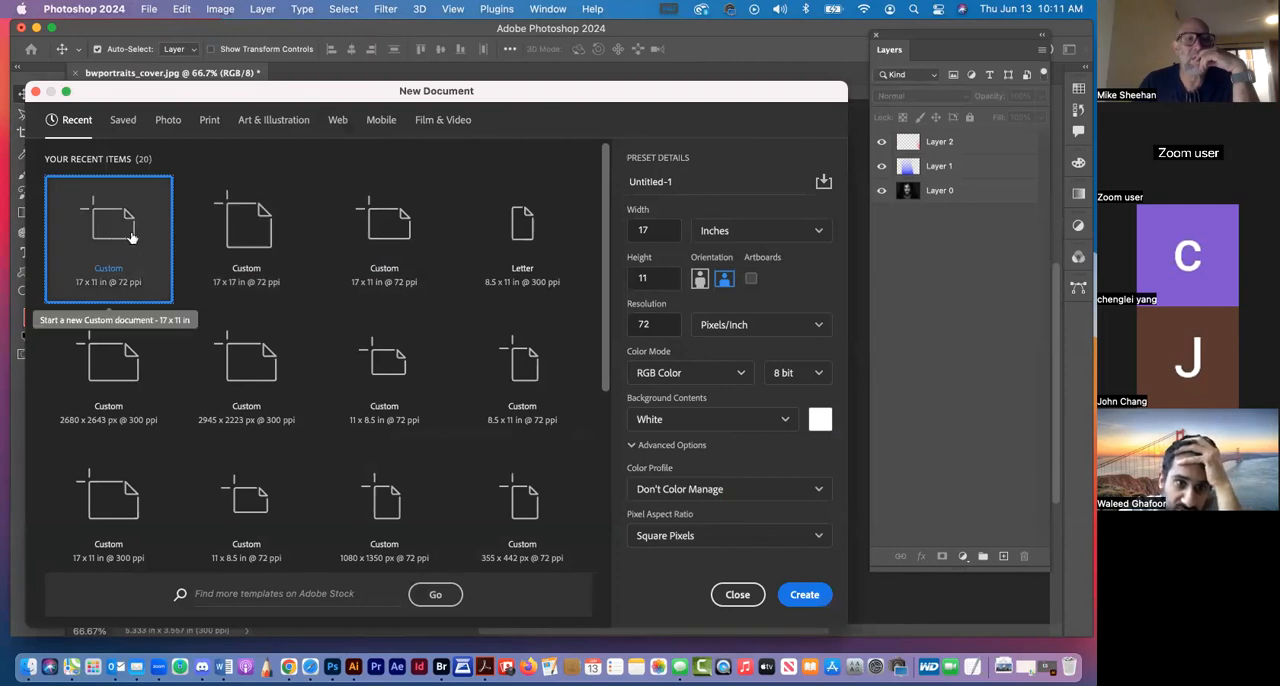
left_click(262, 356)
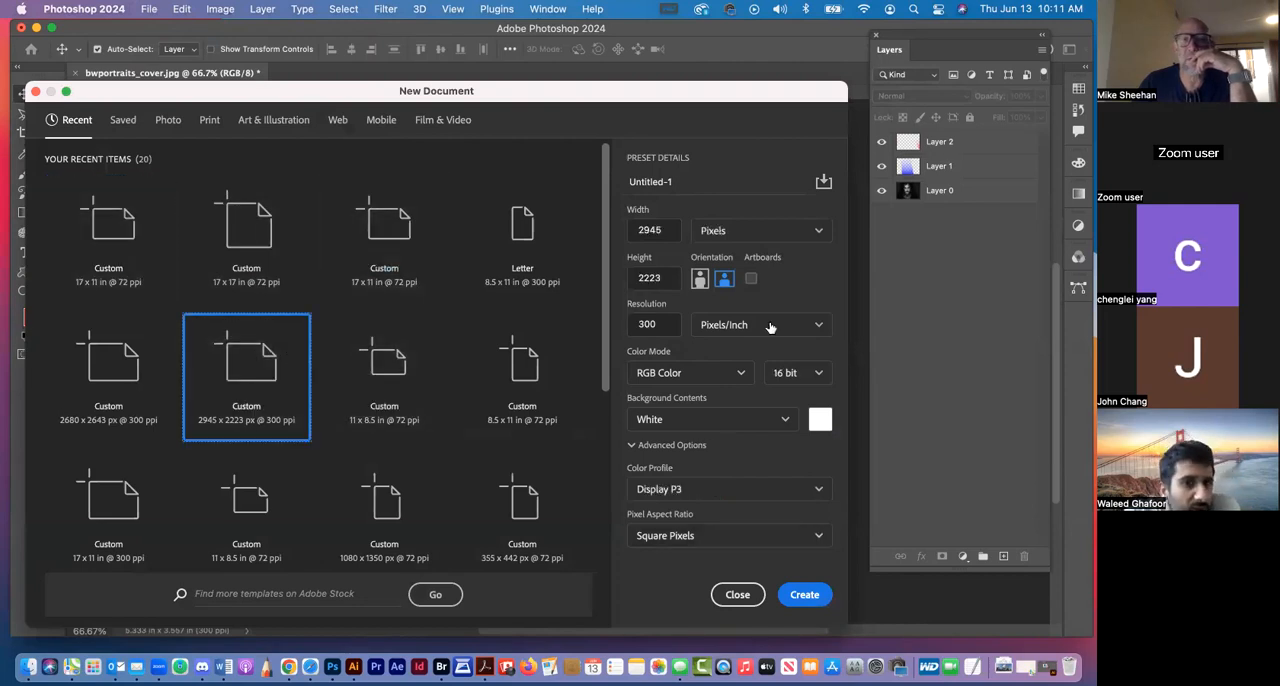
left_click_drag(589, 101, 597, 39)
left_click(811, 534)
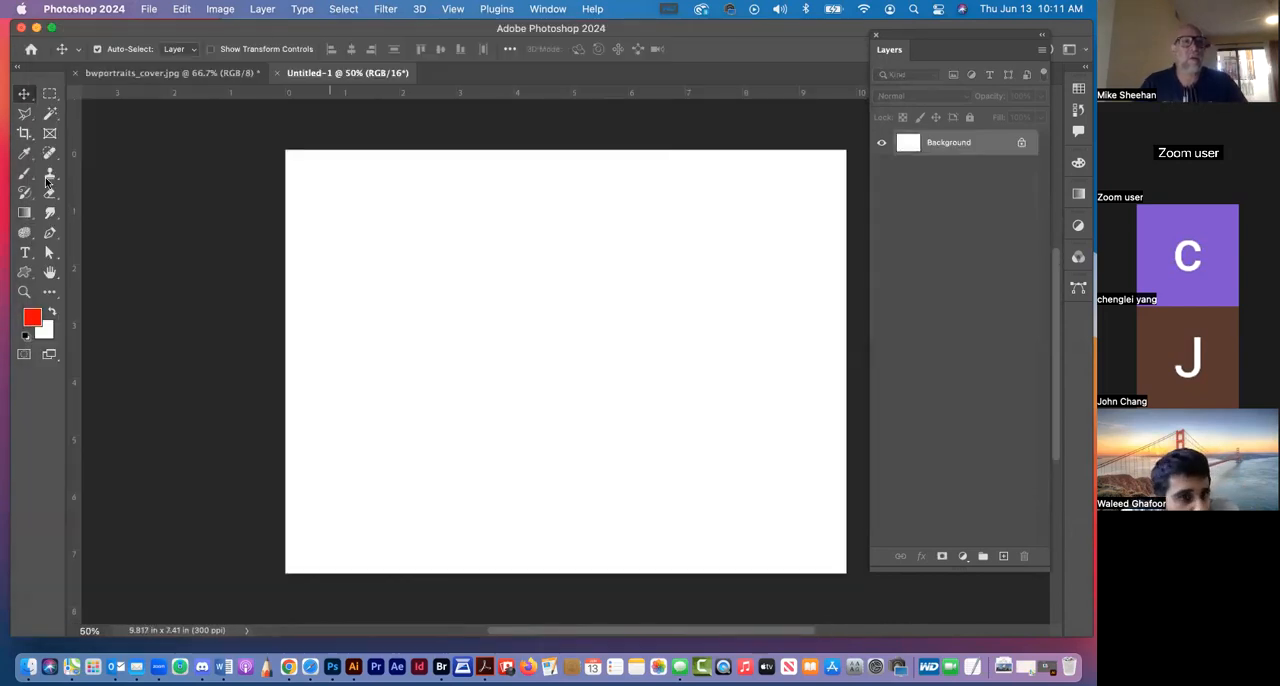
Add a new layer above the white Background, try a red-to-transparent linear gradient fading downward on it, and undo the gradient
left_click(24, 212)
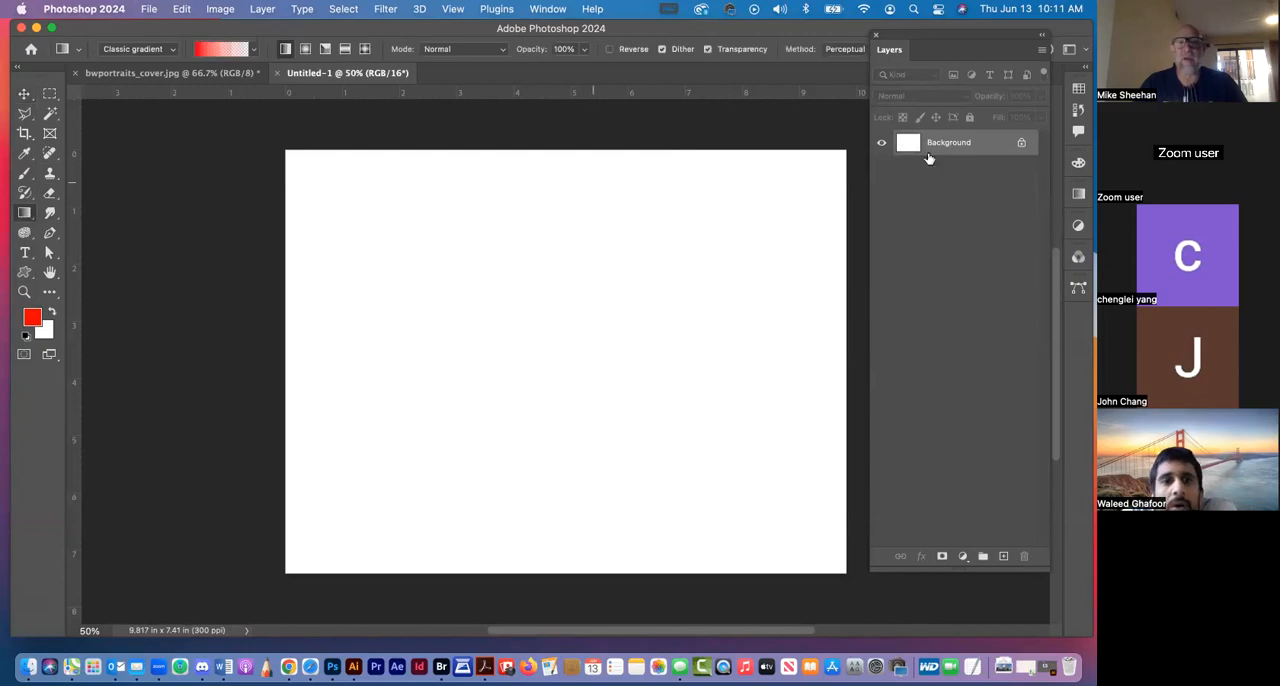
left_click(1003, 556)
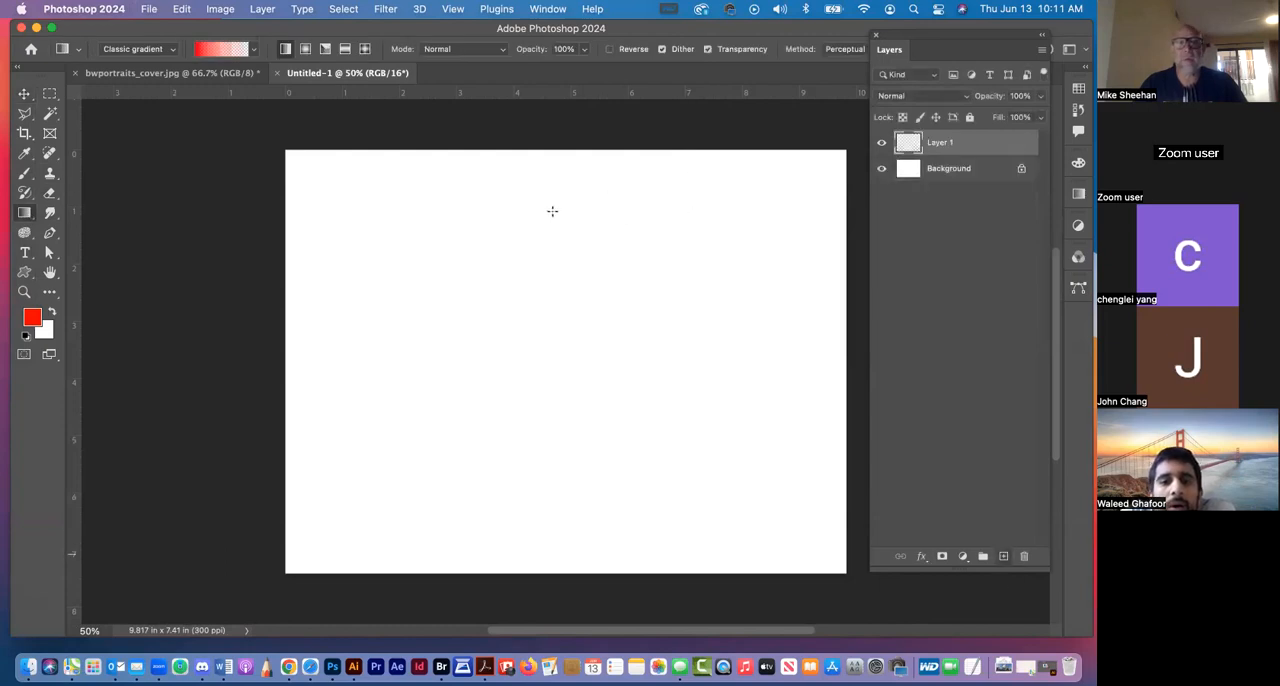
left_click_drag(573, 138, 573, 528)
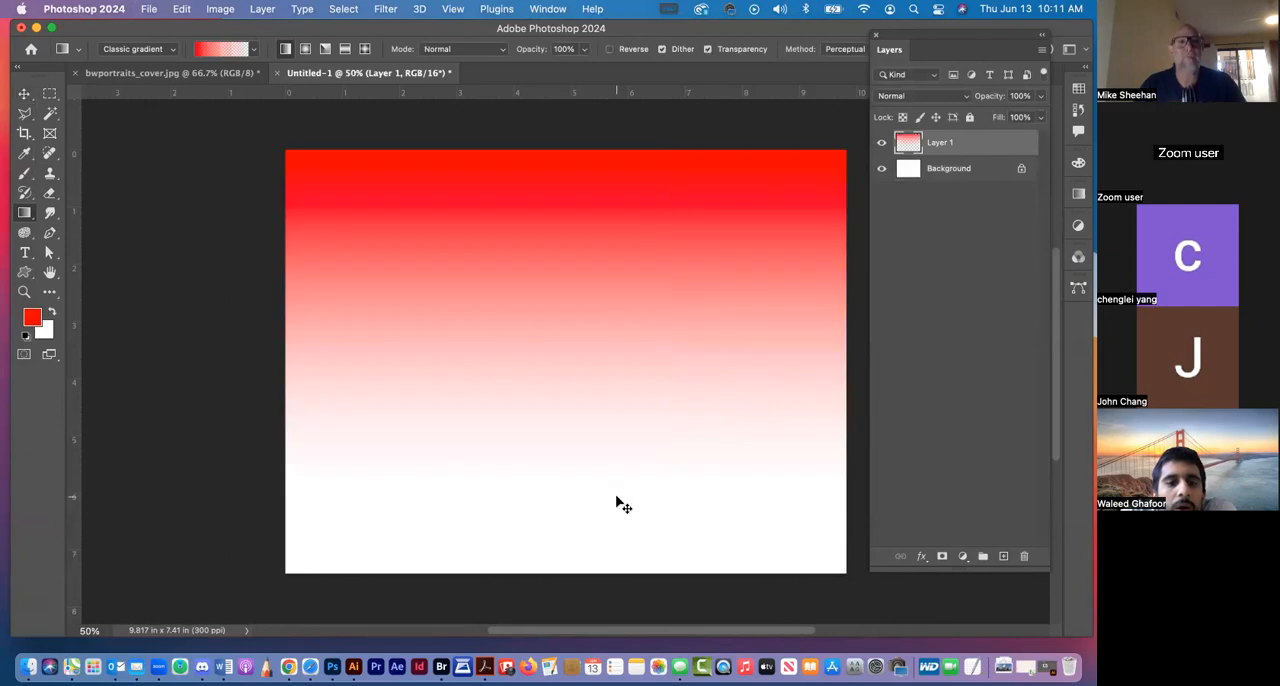
key("super+z")
Choose the black-to-white gradient from the Basics presets and fill Layer 1 with it, running downward from the canvas's upper edge
left_click(247, 48)
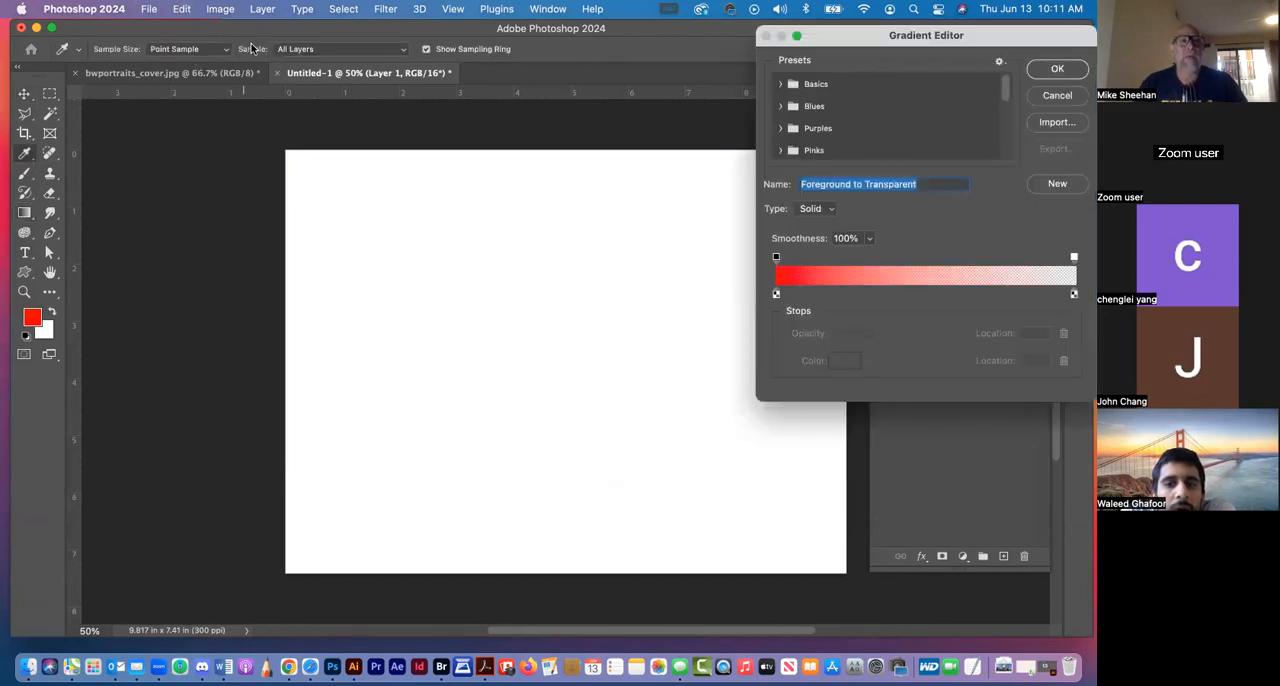
left_click(1060, 95)
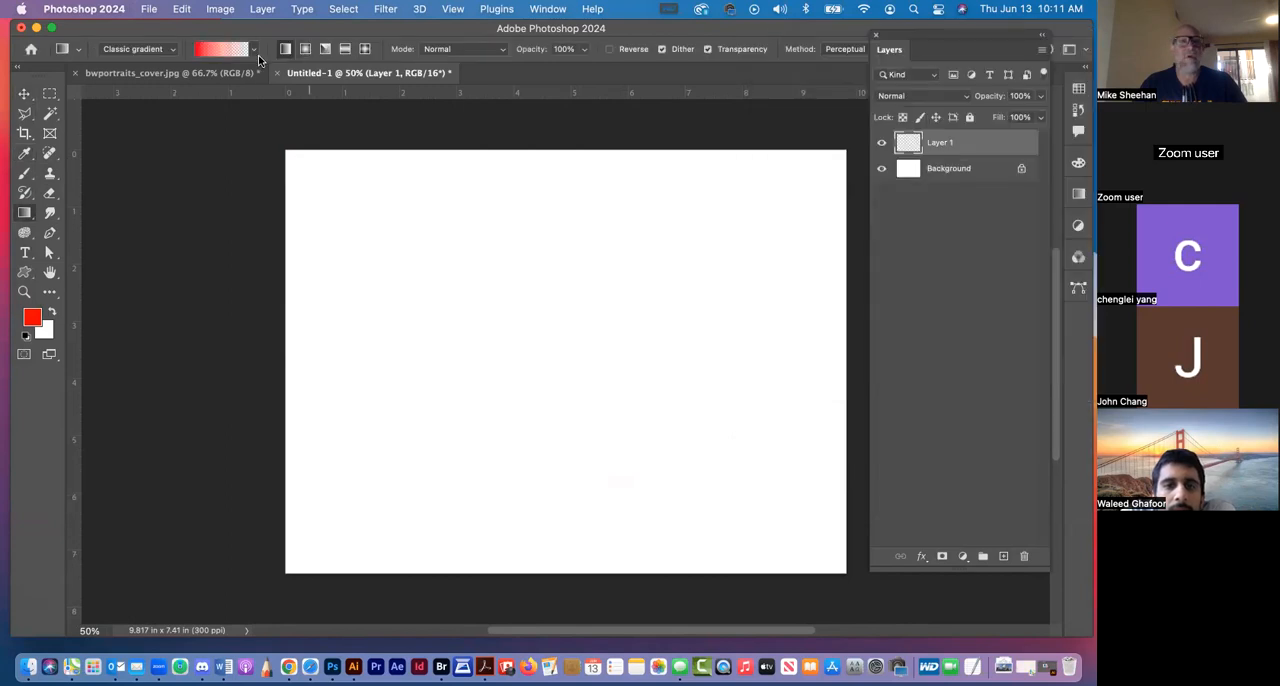
left_click(253, 52)
left_click(174, 100)
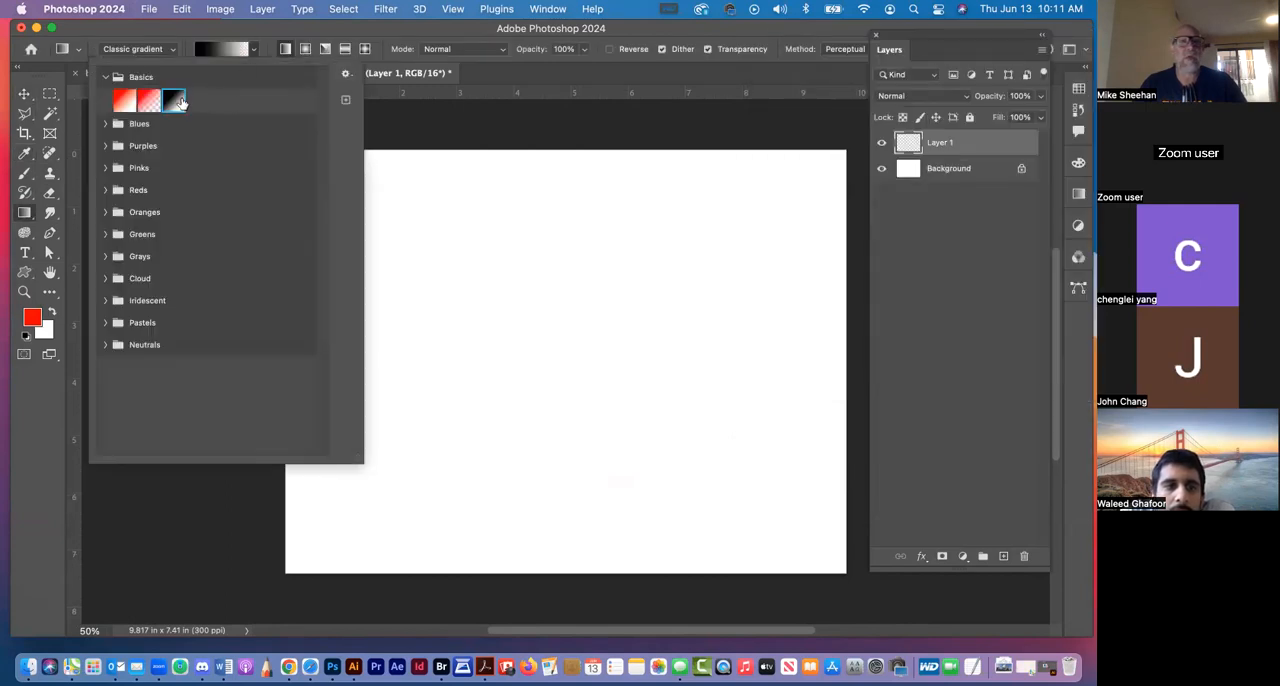
left_click(445, 35)
left_click_drag(570, 128, 600, 442)
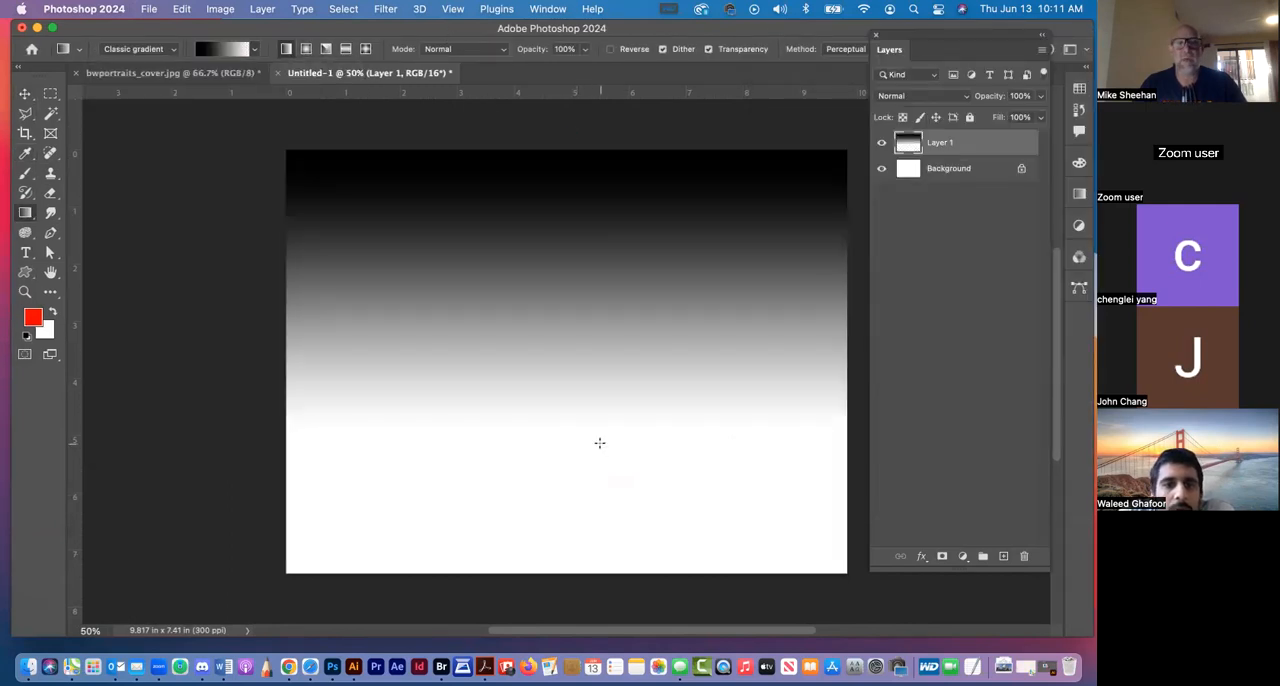
Undo the black-to-white gradient, try the red-to-white Basics gradient running downward from the canvas's upper edge on Layer 1, and undo it
key("super+z")
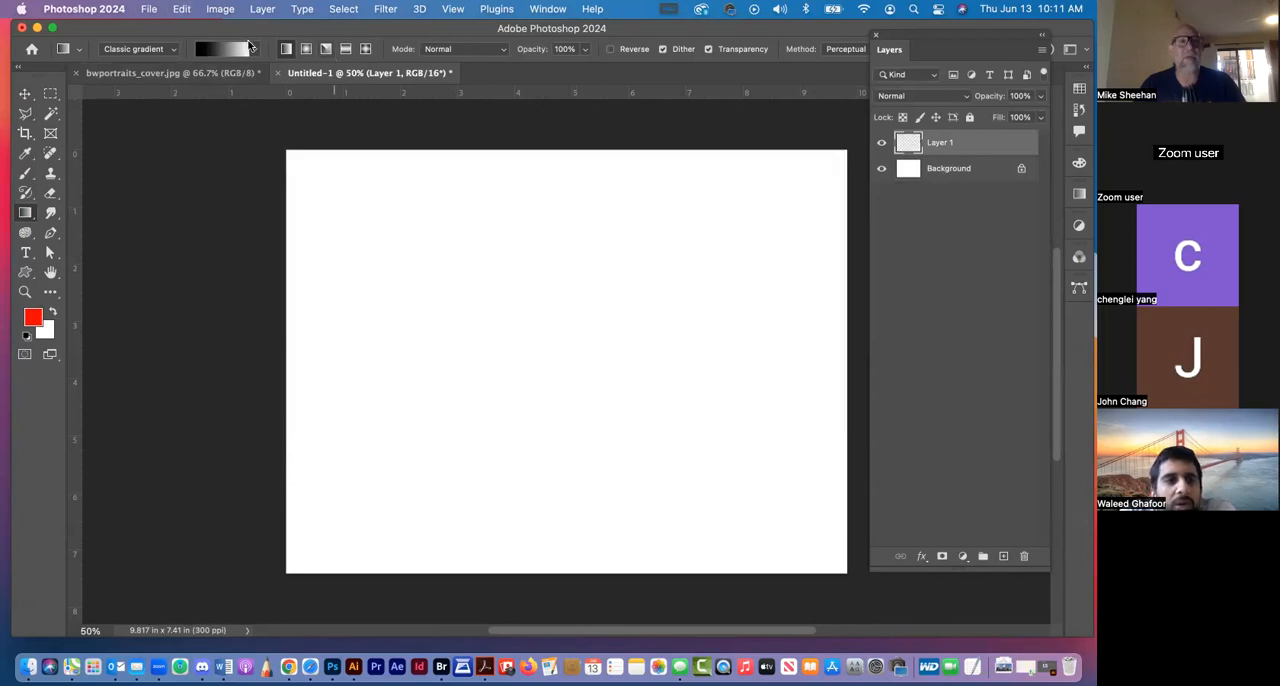
left_click(251, 50)
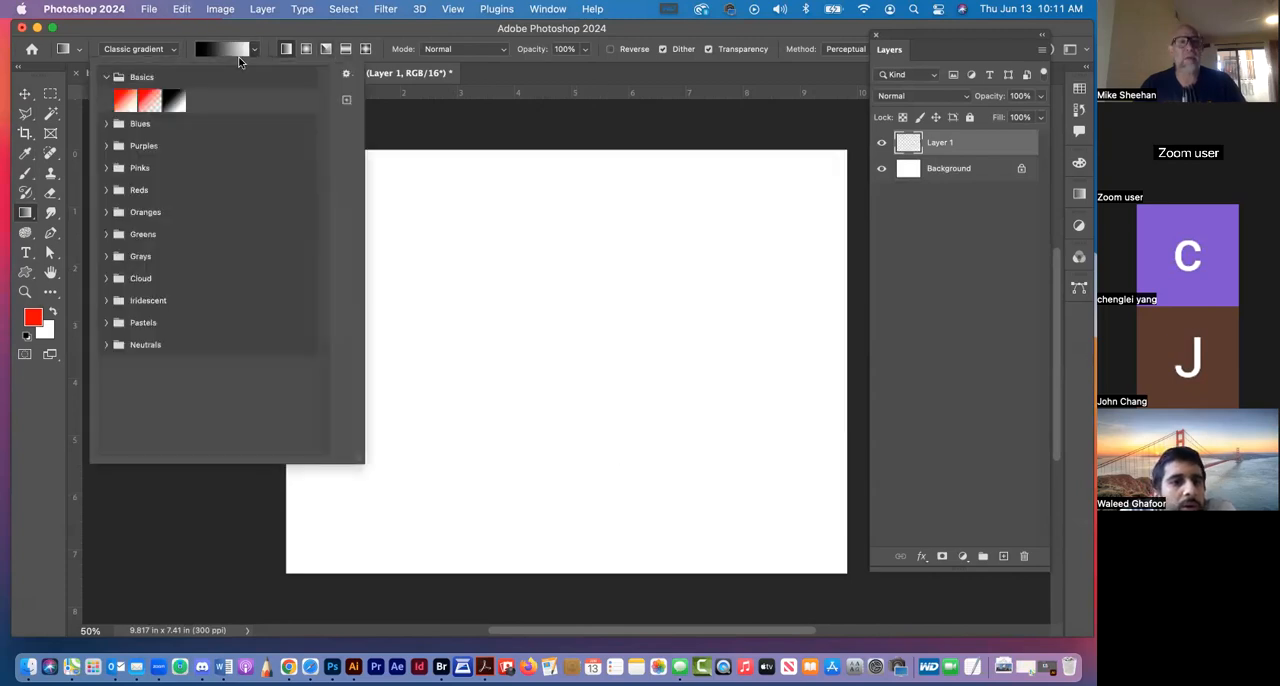
left_click(124, 100)
left_click(558, 145)
left_click_drag(558, 145, 561, 444)
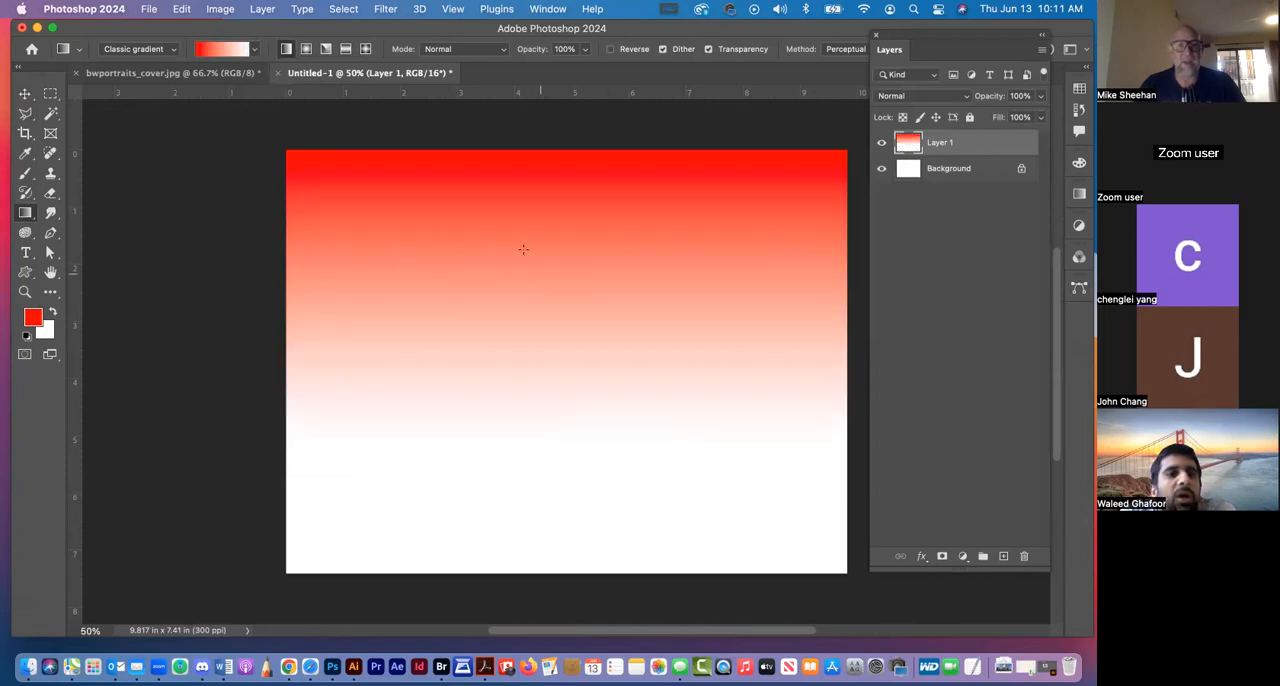
key("super+z")
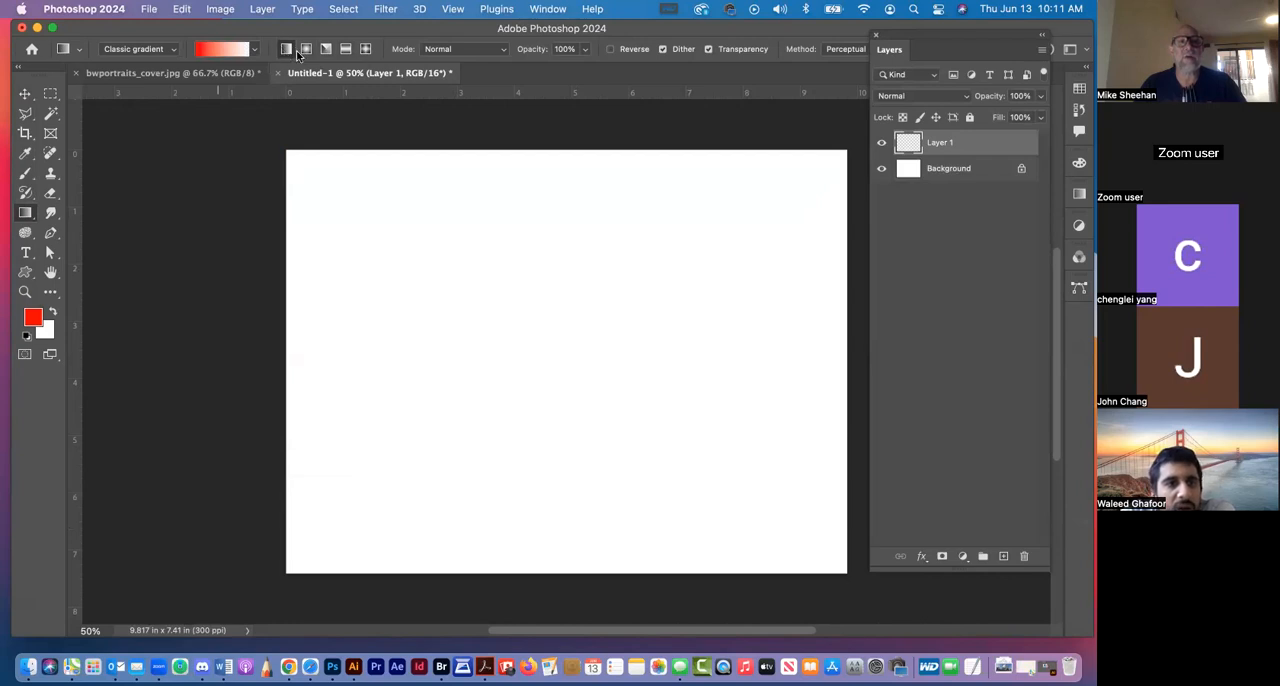
Try a radial gradient with the black-to-white Basics preset, running from the canvas centre toward its lower-right corner, and undo it
left_click(256, 50)
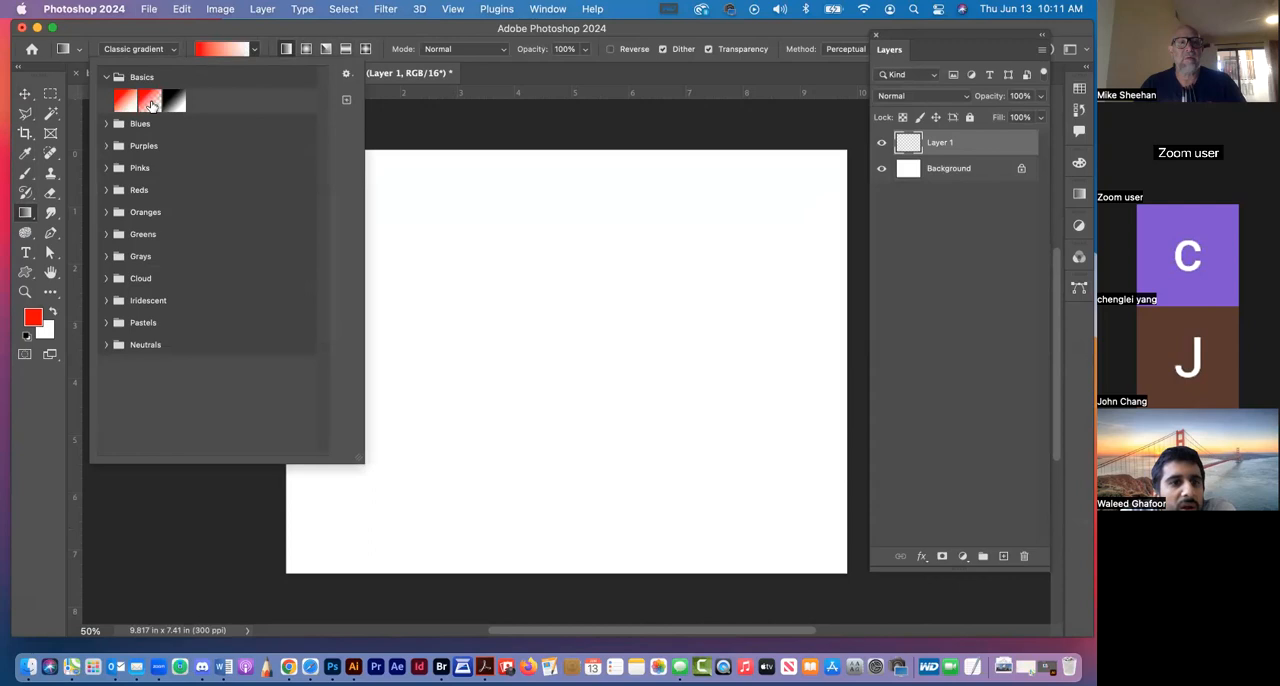
left_click(175, 101)
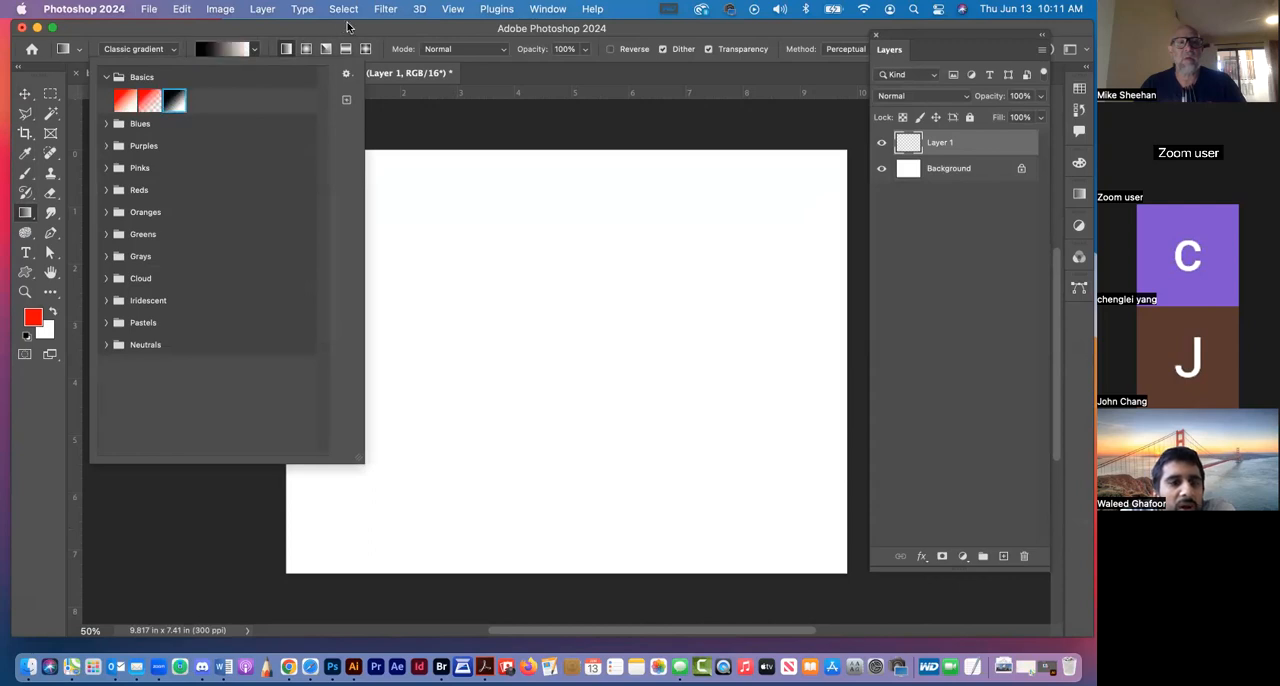
left_click(276, 50)
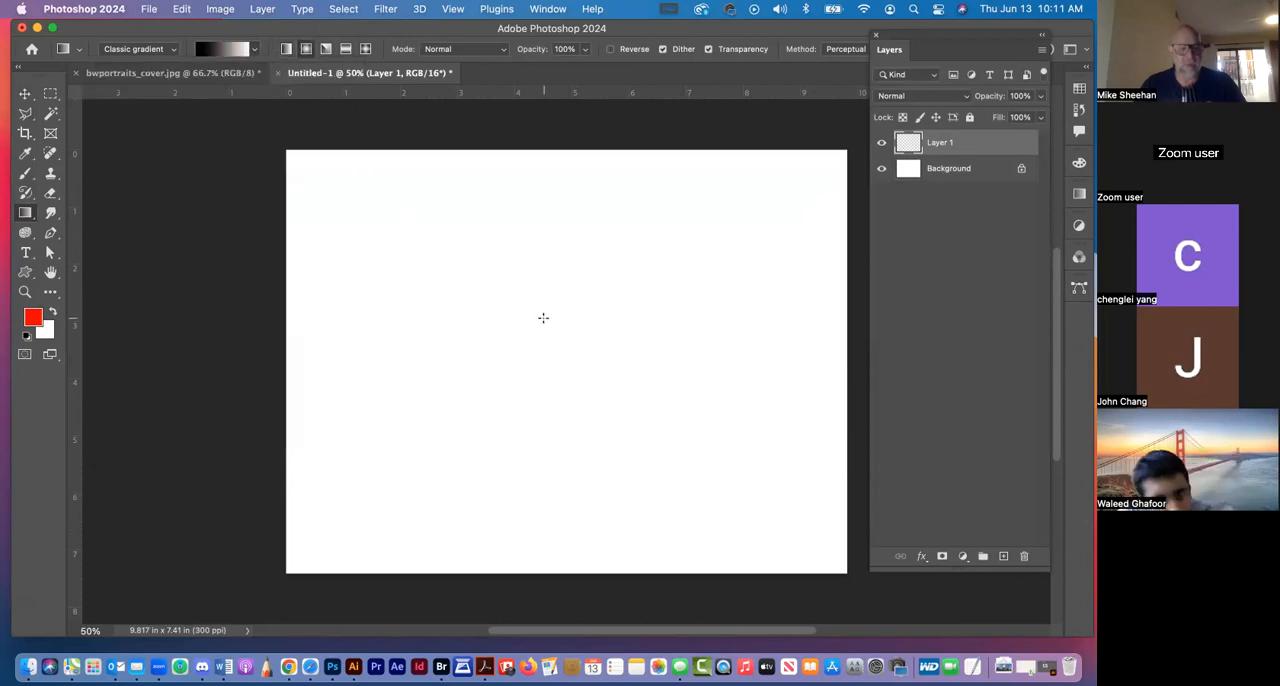
left_click_drag(543, 317, 767, 525)
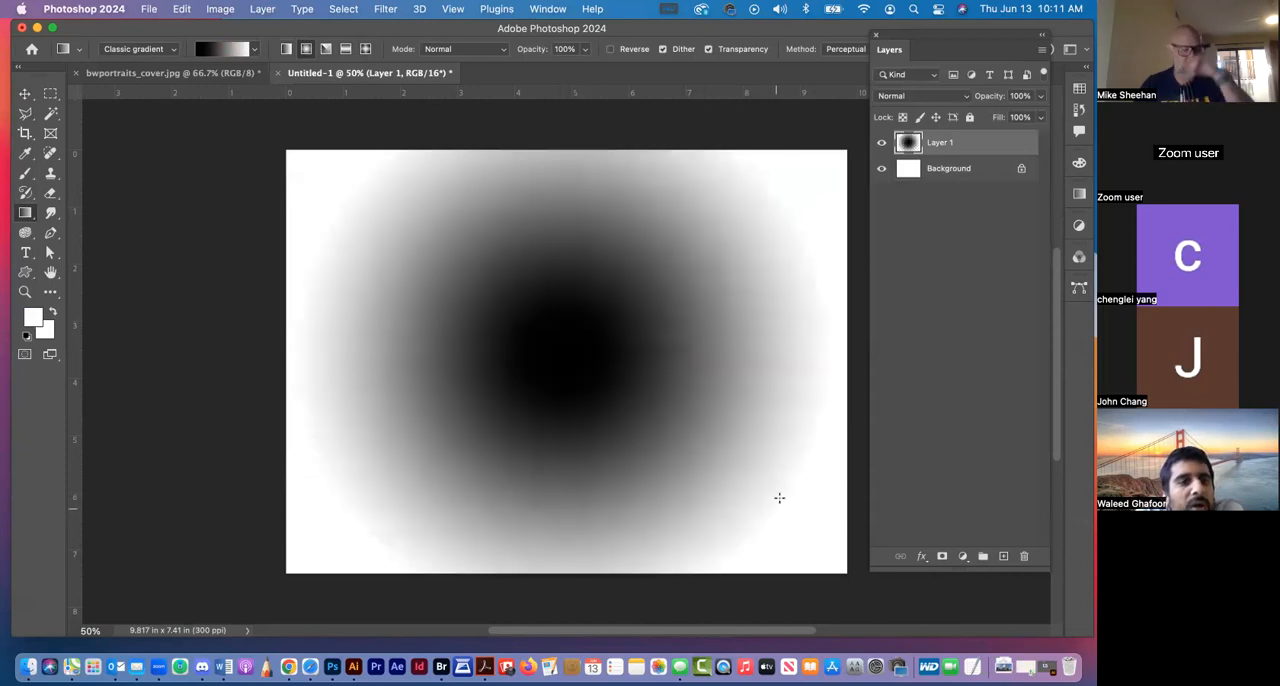
key("super+z")
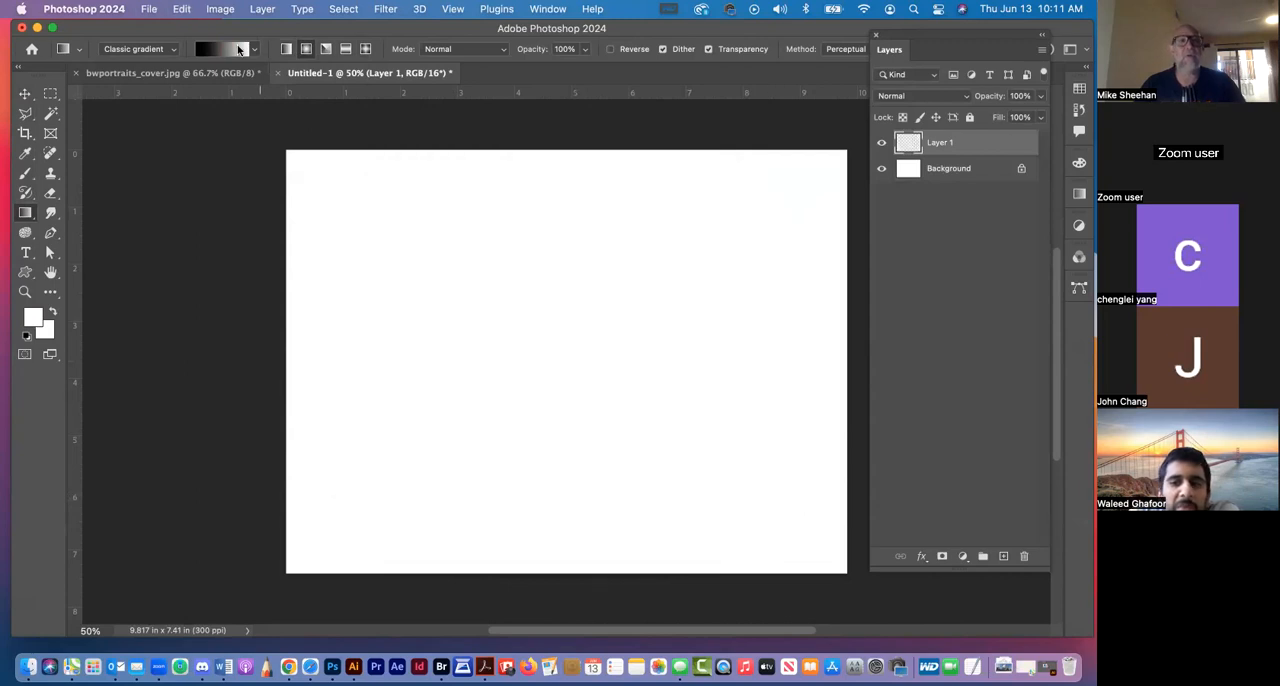
Try a black-to-white angle gradient on Layer 1 from near the canvas centre toward its lower-right corner, and undo it
left_click(325, 50)
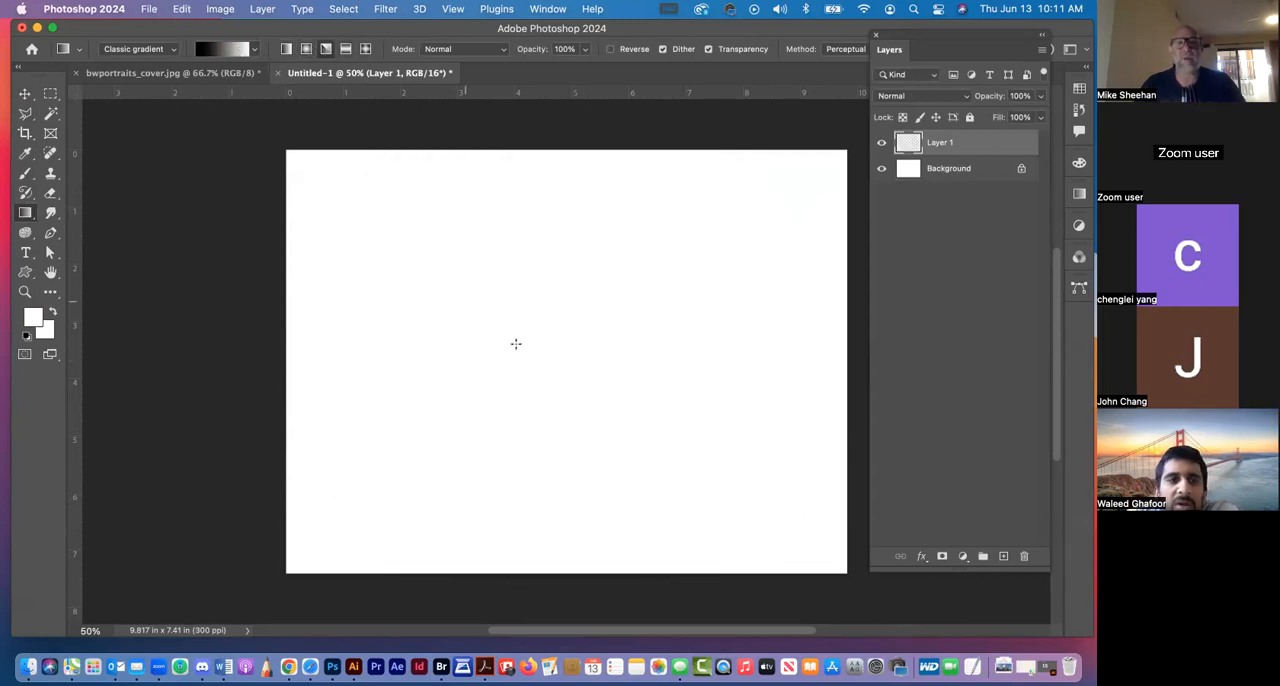
left_click_drag(531, 343, 841, 535)
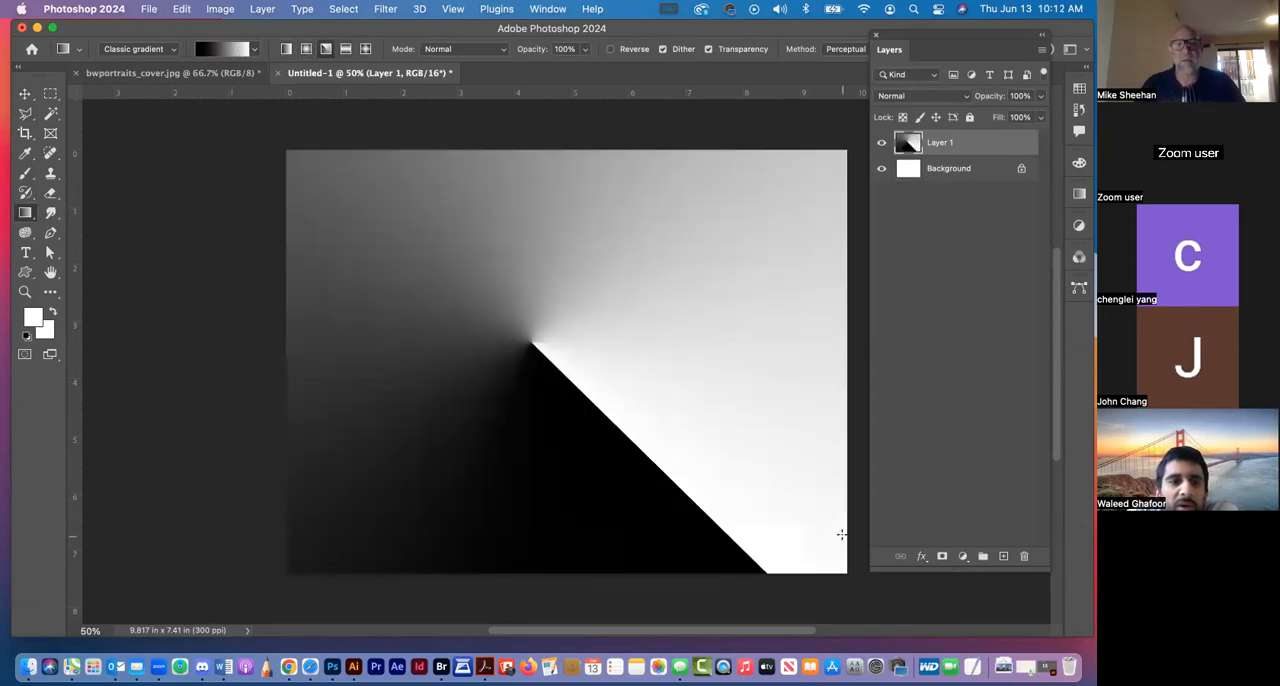
key("super+z")
Try a black-to-white reflected gradient on Layer 1 starting at the canvas centre, and undo it
left_click(344, 49)
left_click_drag(574, 354, 770, 505)
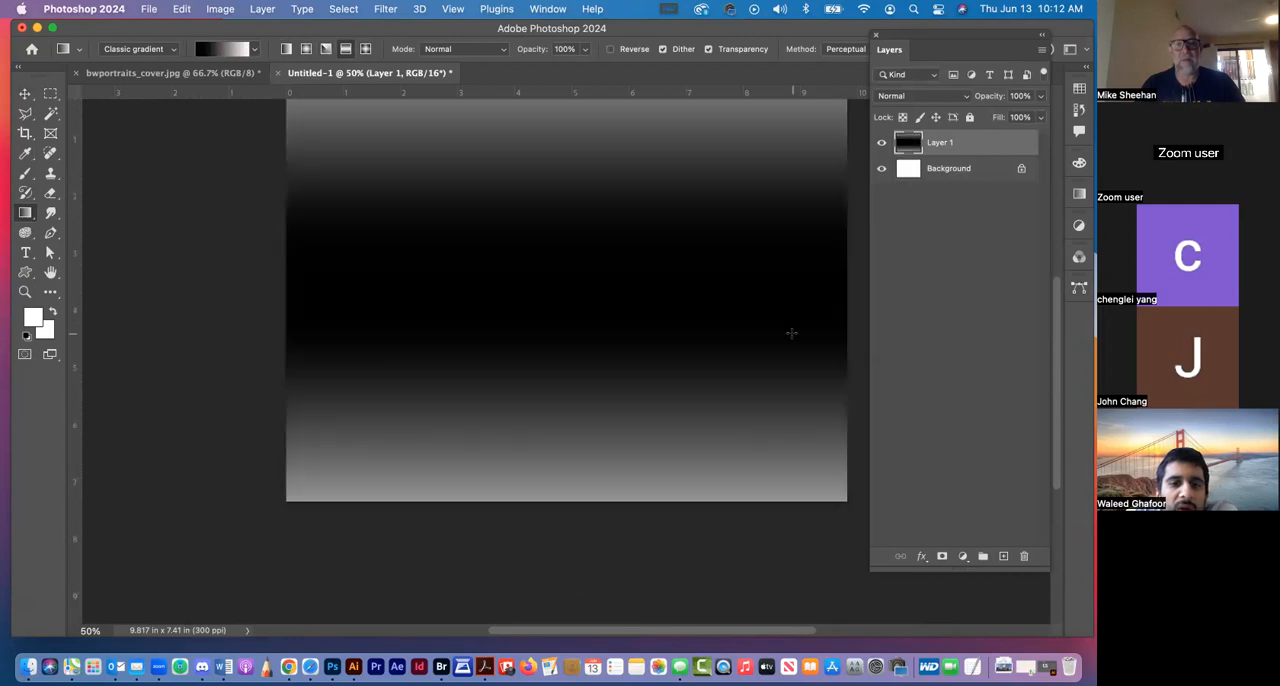
scroll(660, 340, "up", 3)
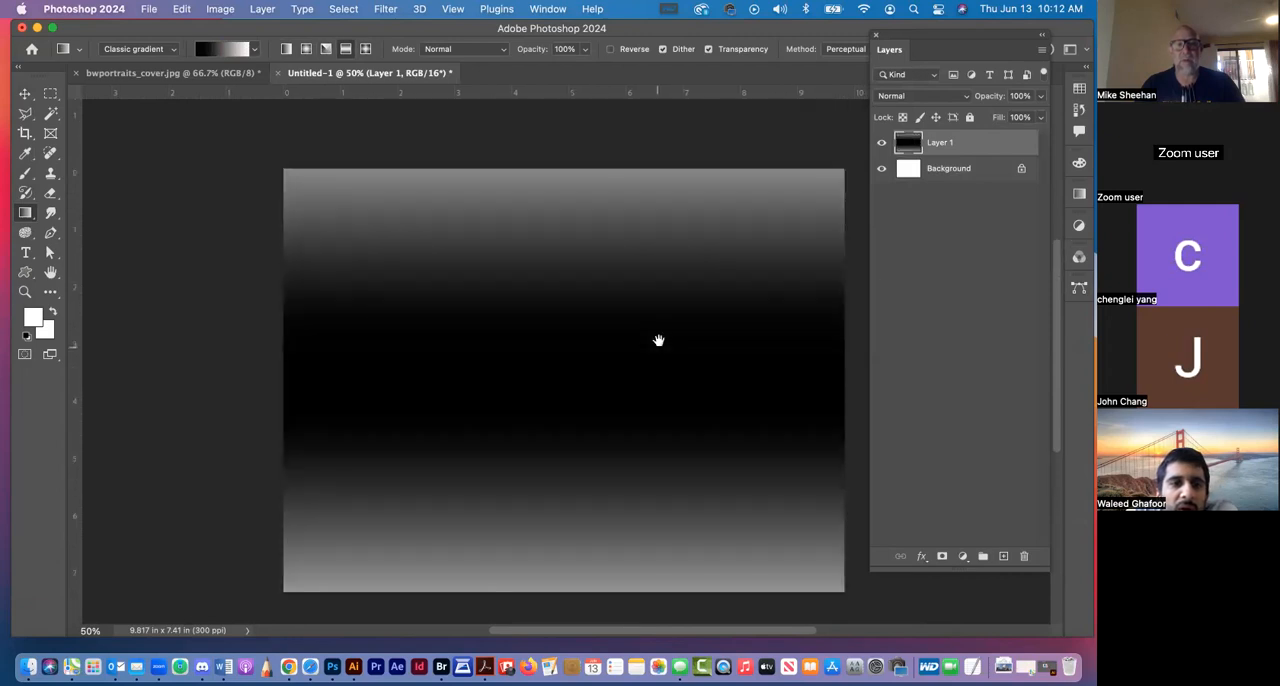
key("super+z")
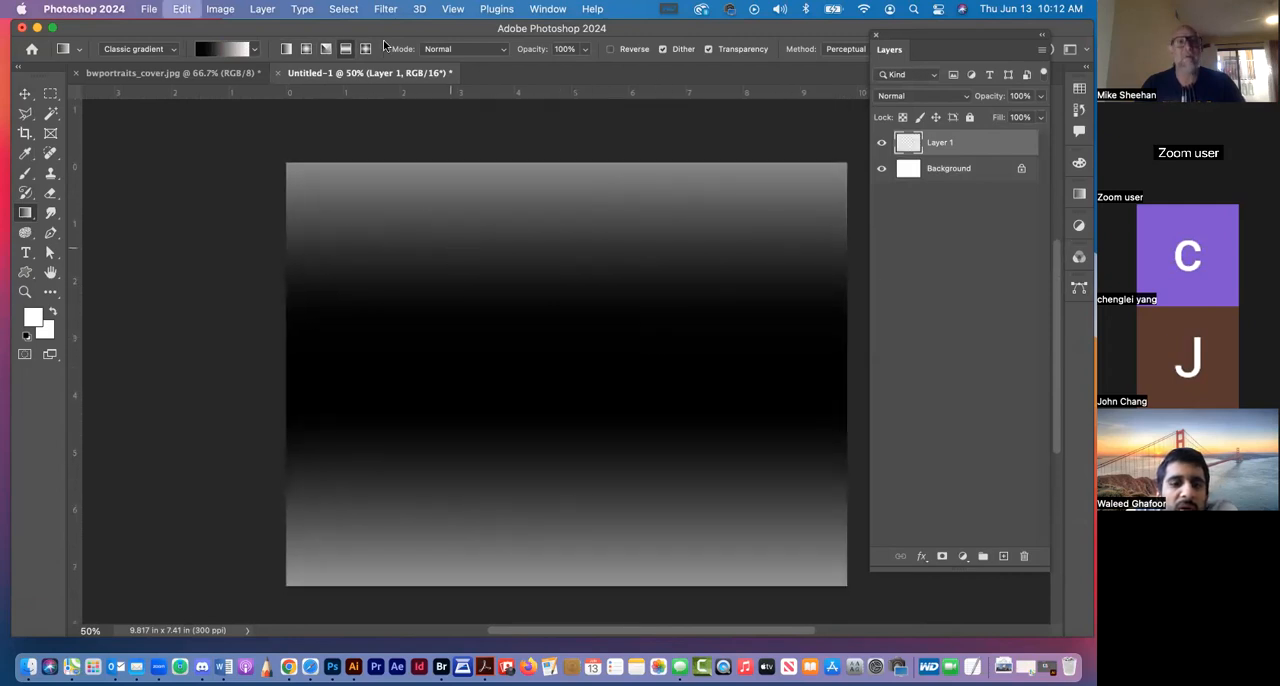
Try a black-to-white diamond gradient from the canvas centre, undo it, and set the gradient type back to linear
left_click_drag(548, 340, 630, 458)
key("super+z")
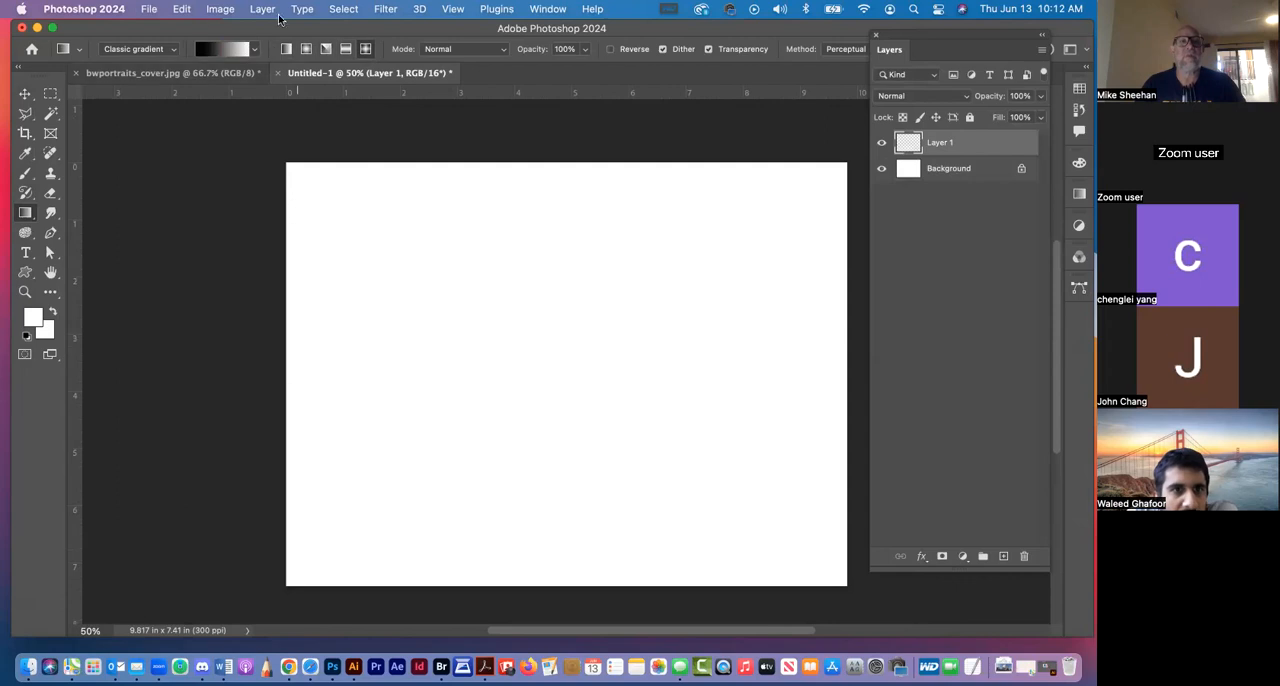
left_click(284, 50)
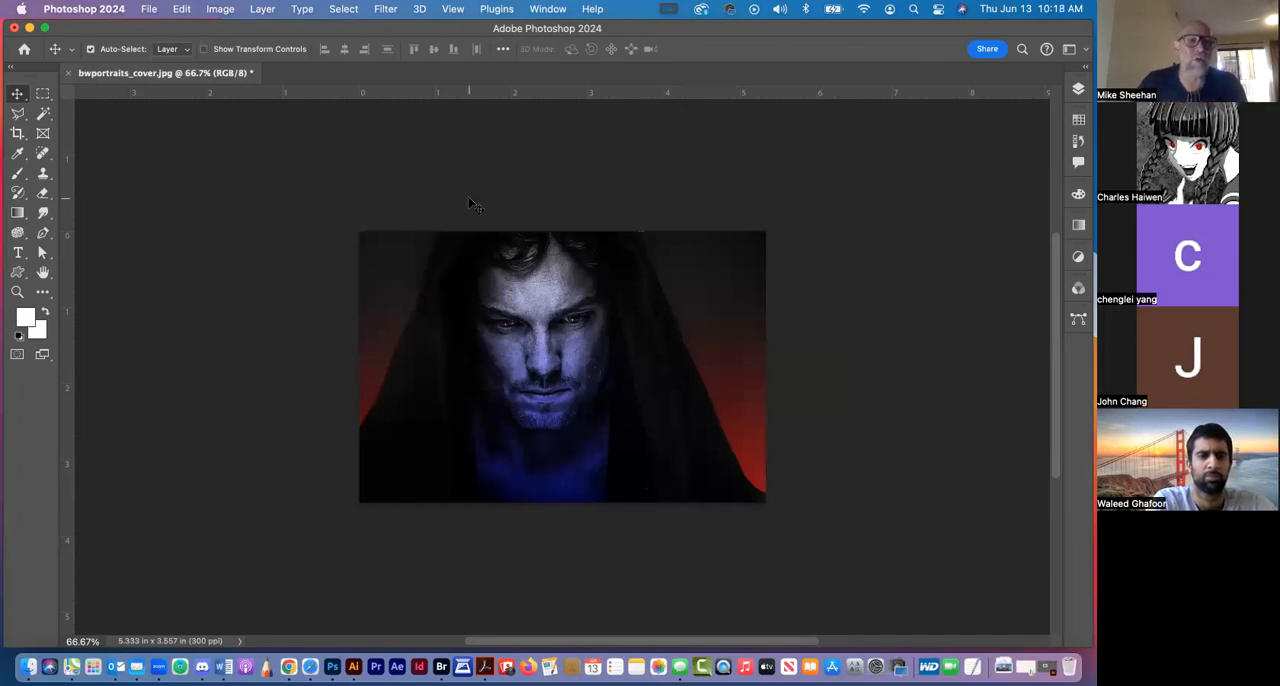
Merge Layer 2, Layer 1 and Layer 0 of bwportraits_cover.jpg into a single layer
left_click(720, 354)
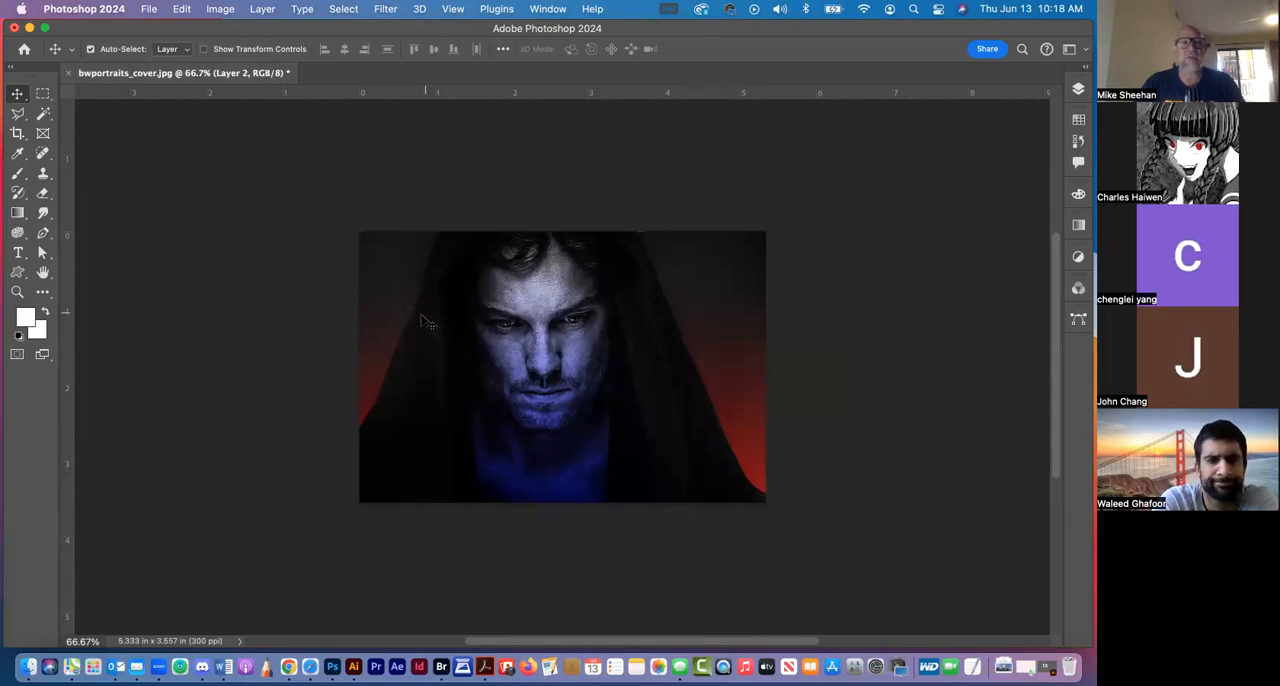
left_click(694, 459)
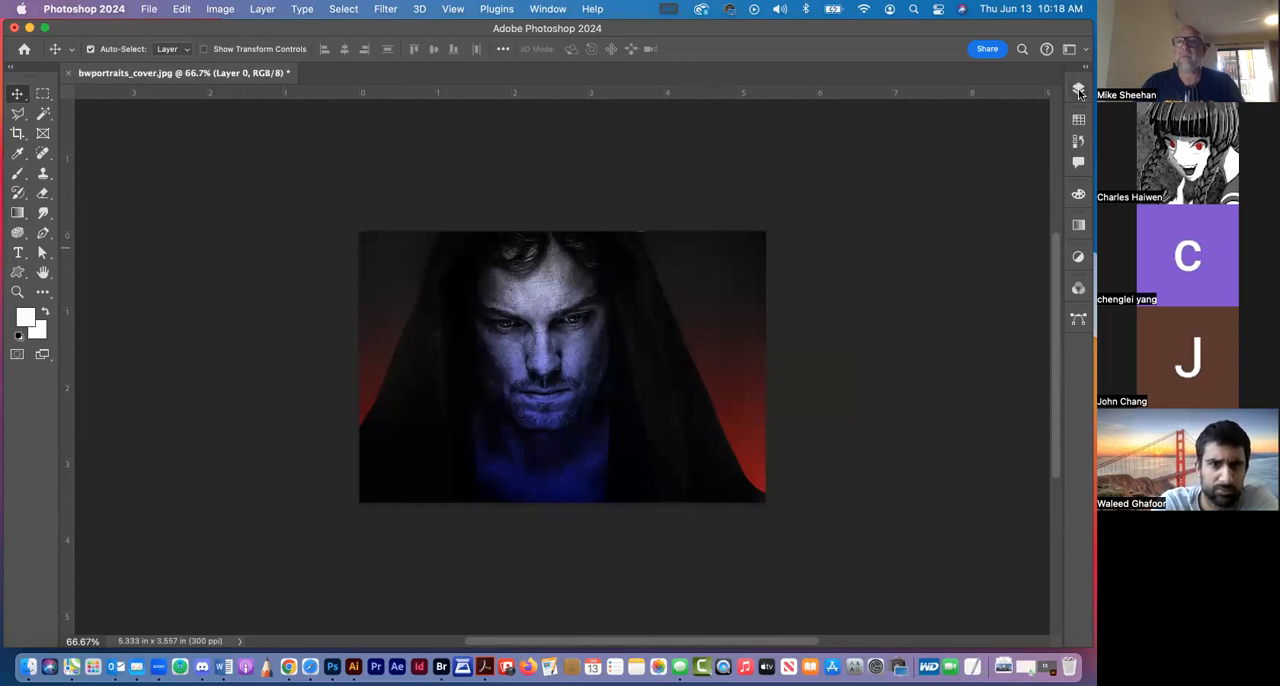
left_click(1079, 91)
left_click(999, 176, "shift")
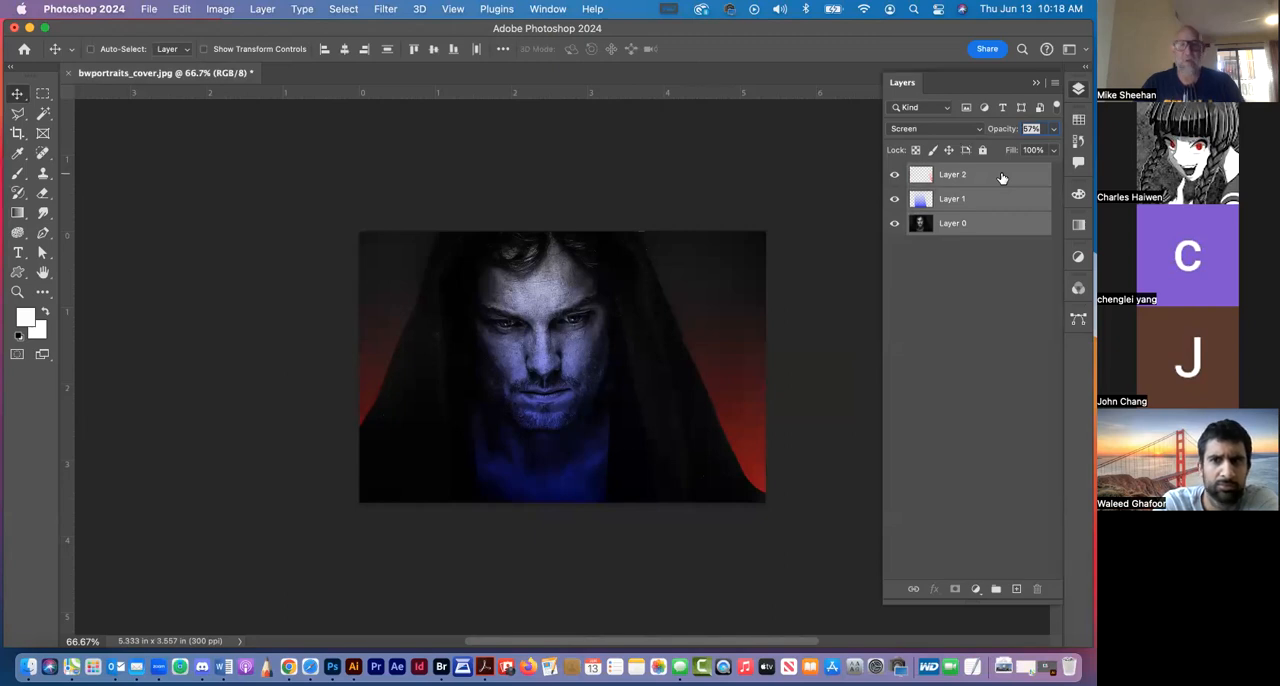
key("super+e")
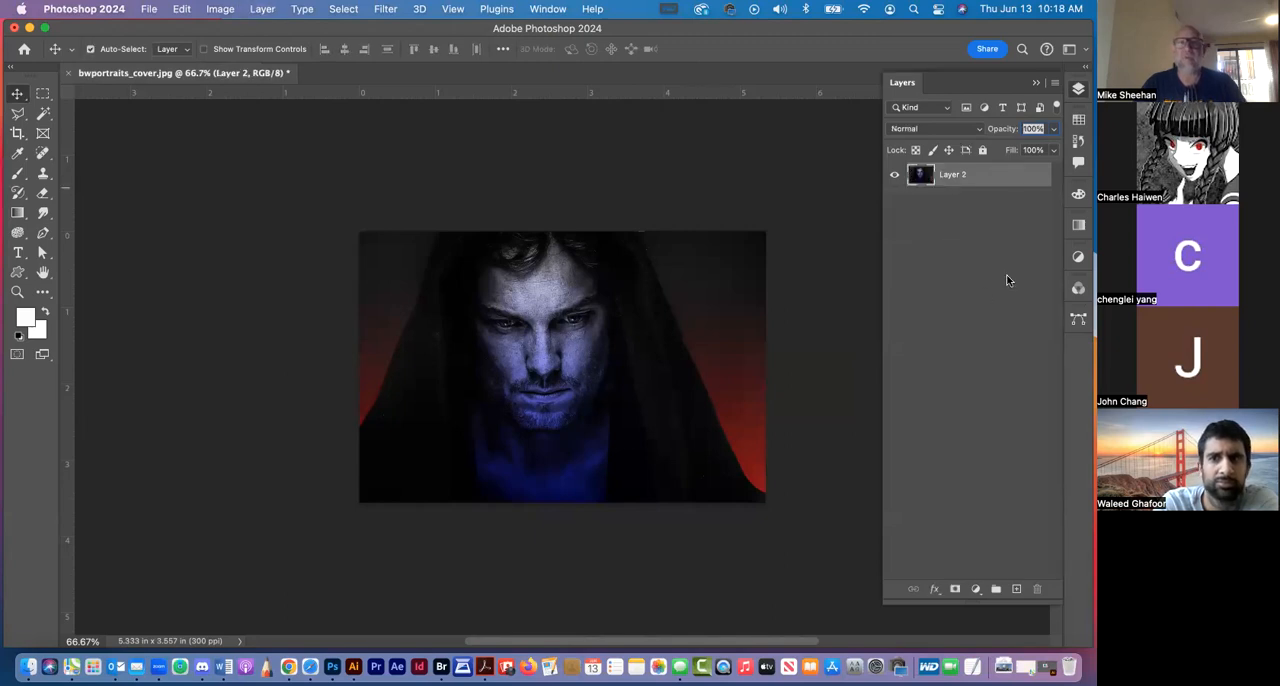
Switch to the Blur tool and reduce its brush size to 80
left_click(17, 234)
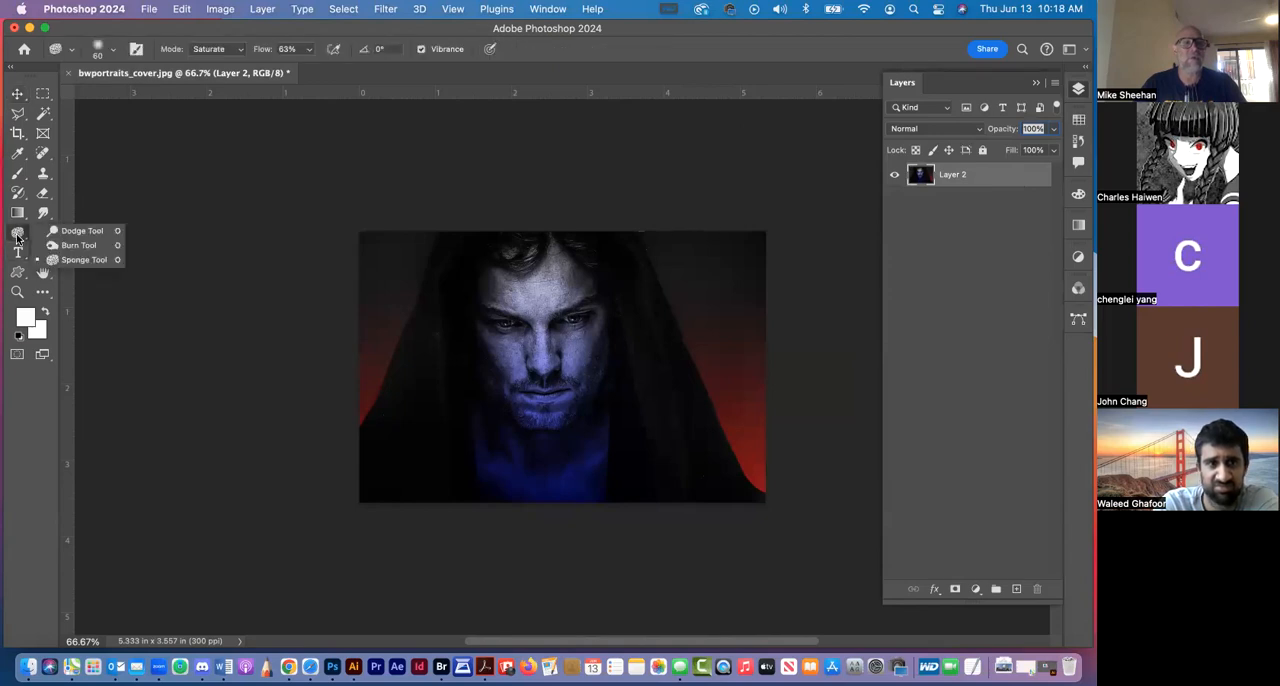
left_click(42, 213)
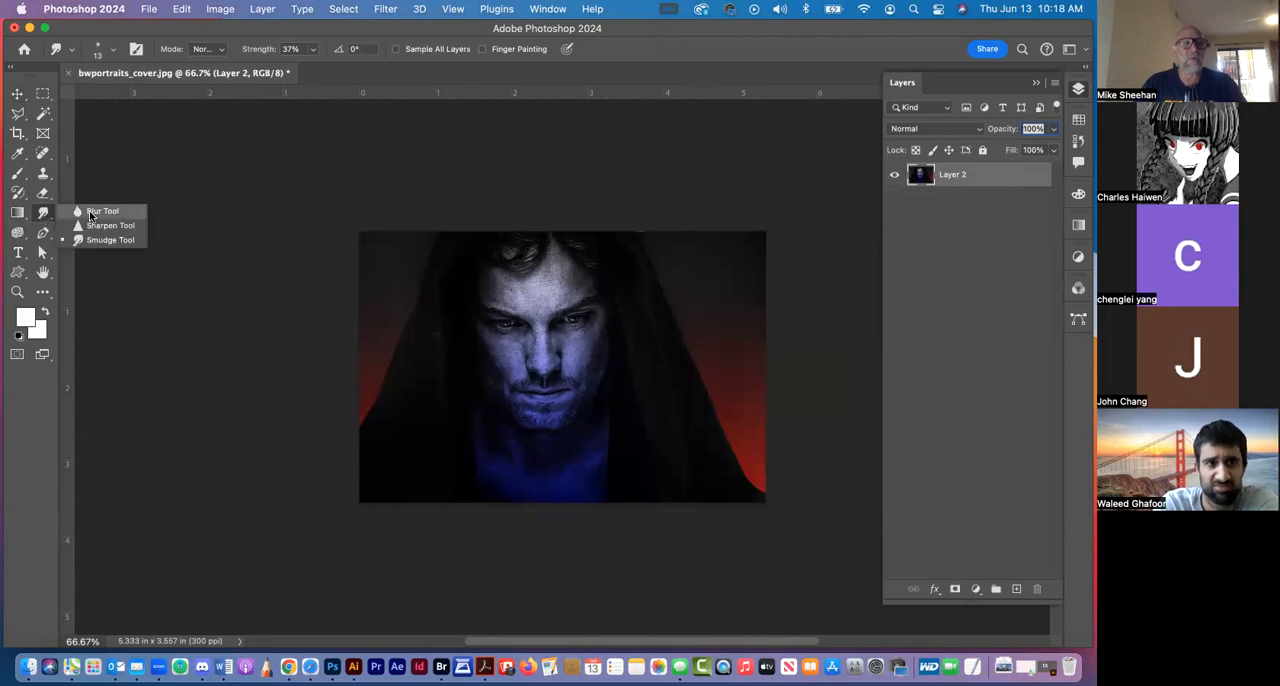
left_click(92, 212)
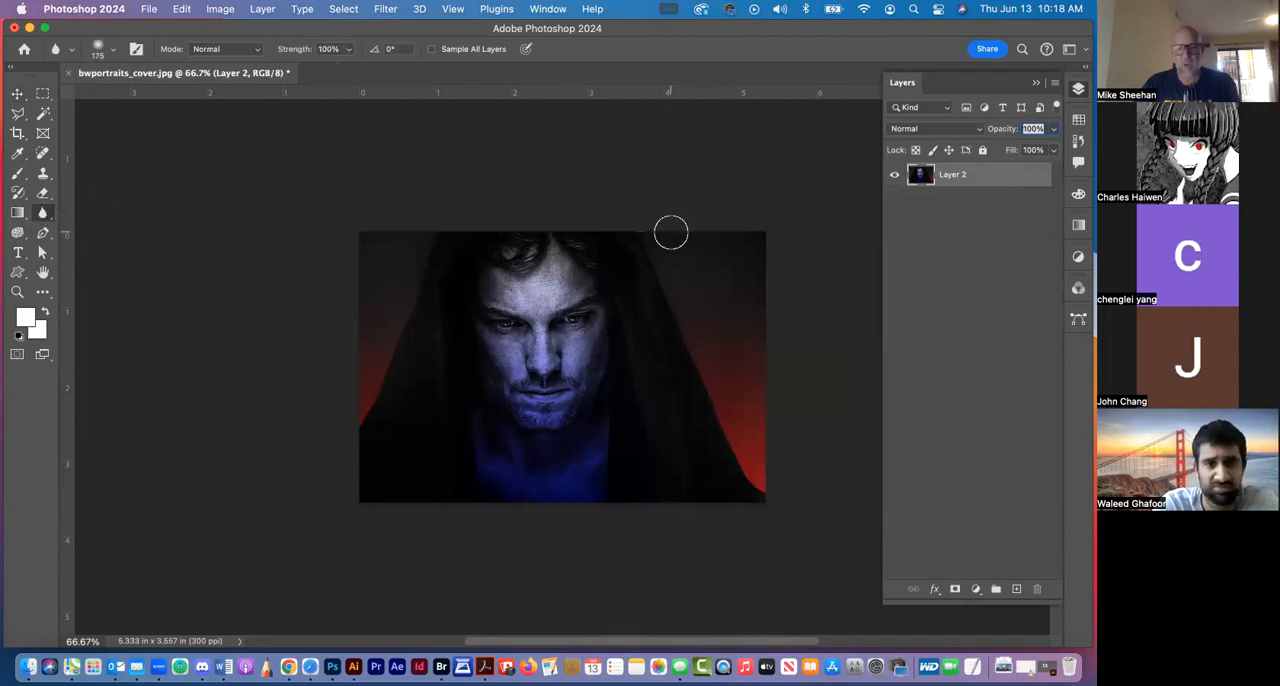
key("bracketleft")
key("bracketleft")
key("bracketleft")
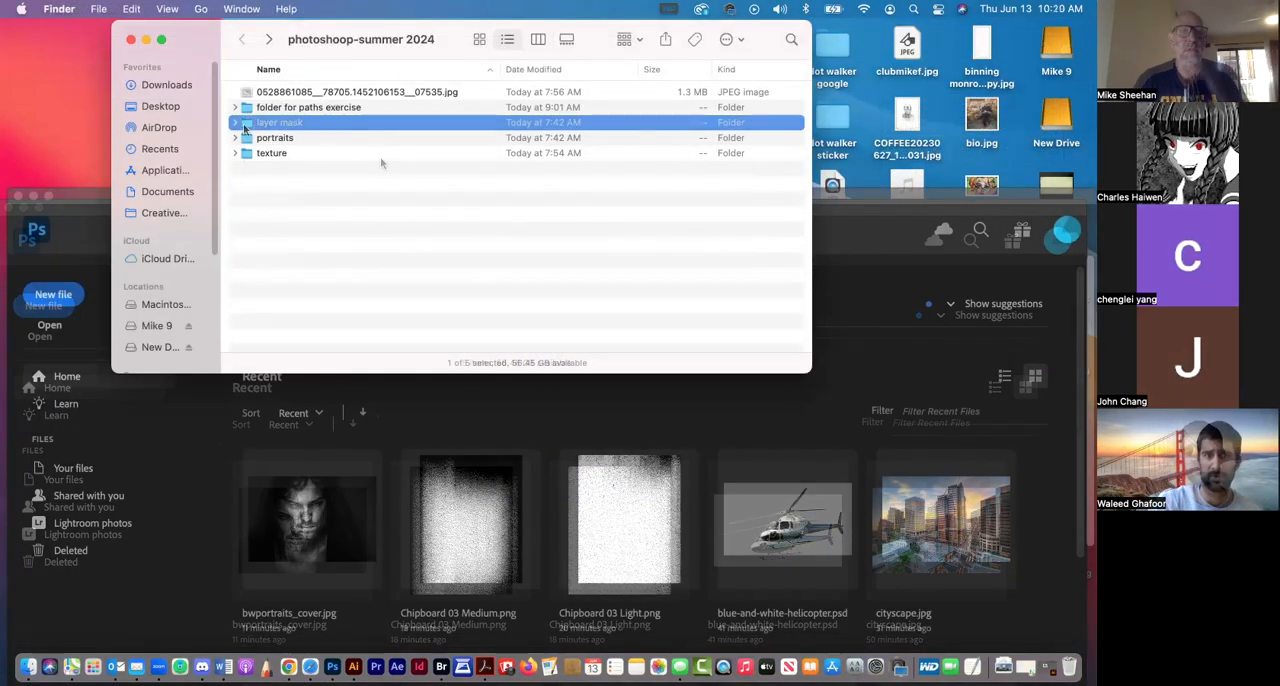
Open portrait.jpg from the layer mask folder in Photoshop, and move the application window up so the whole photo fits on the desktop
double_click(245, 125)
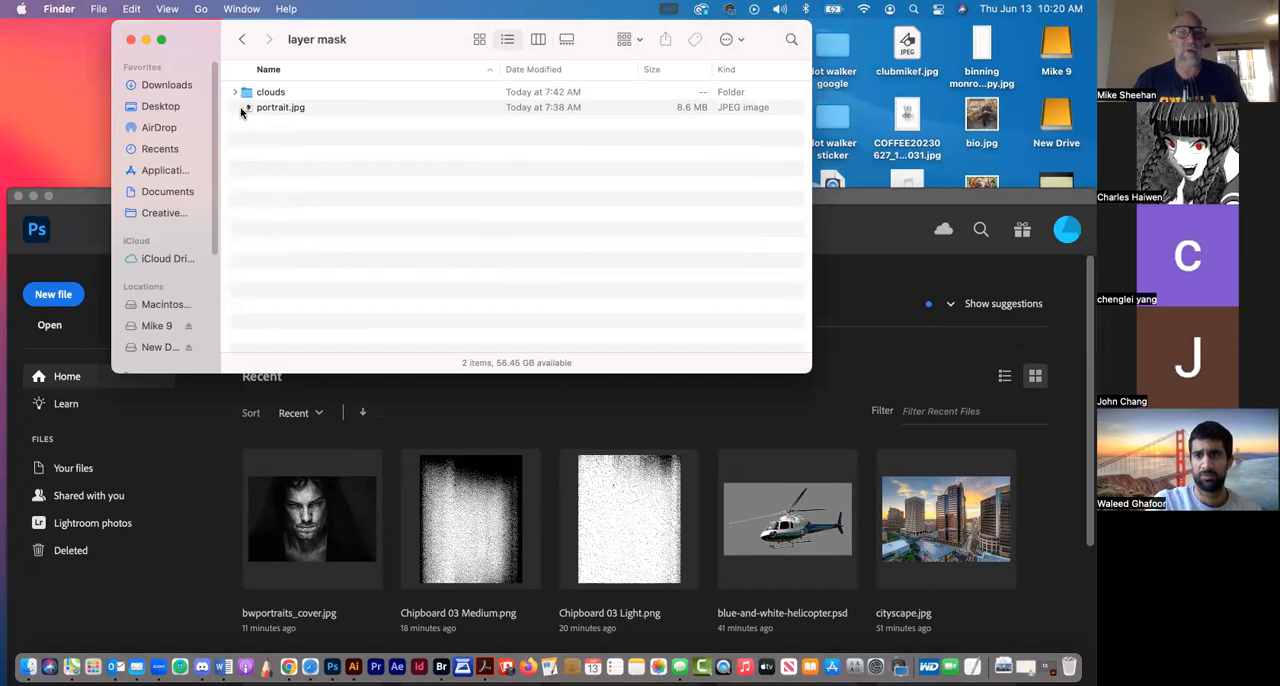
double_click(246, 108)
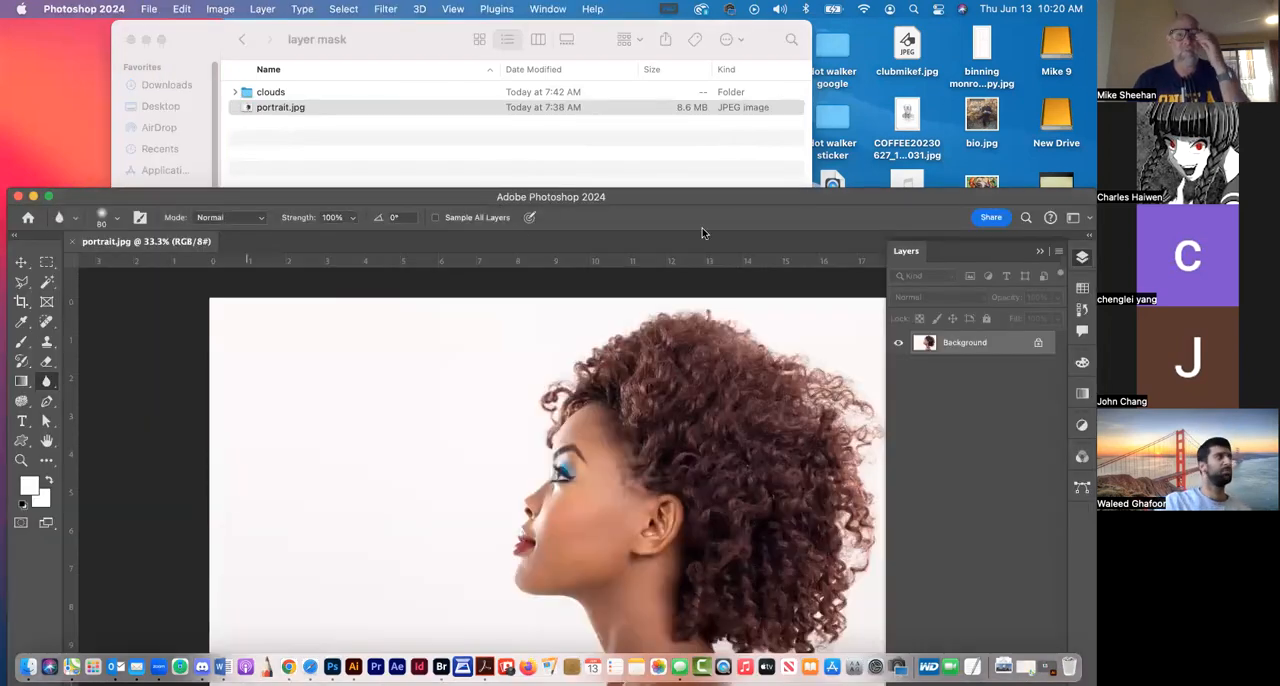
left_click_drag(717, 204, 663, 36)
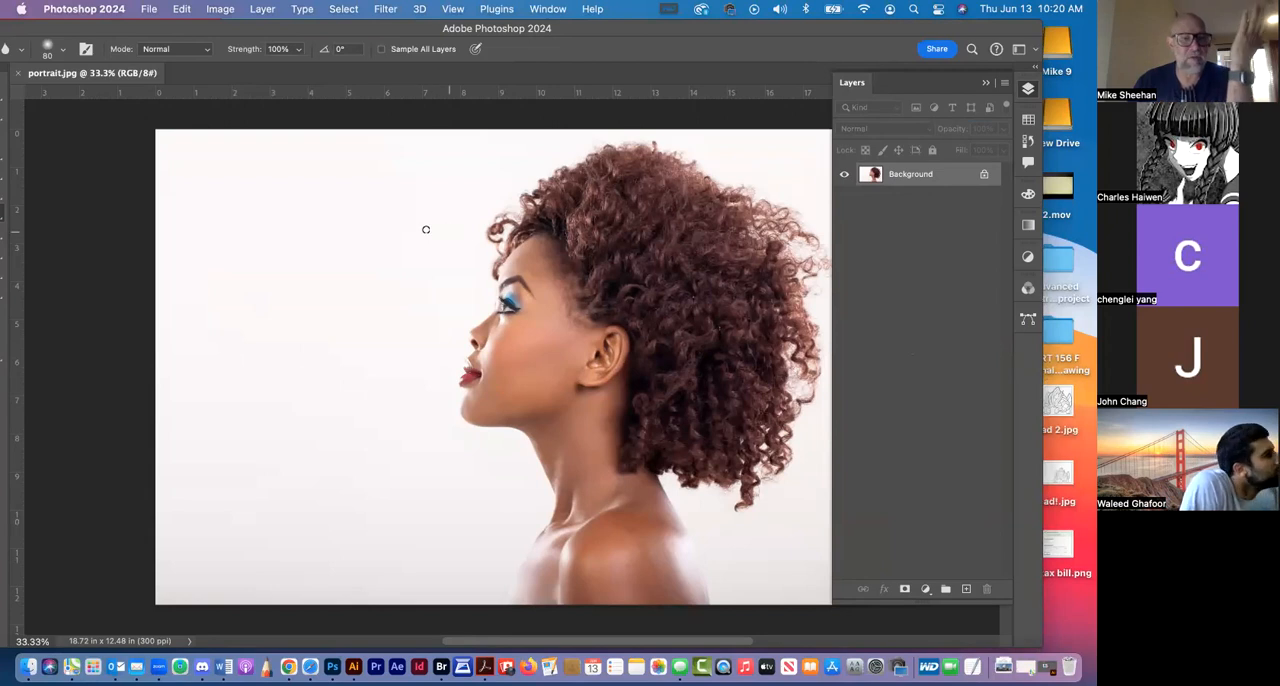
Resample portrait.jpg to a resolution of 72 pixels/inch in Image Size
left_click(221, 9)
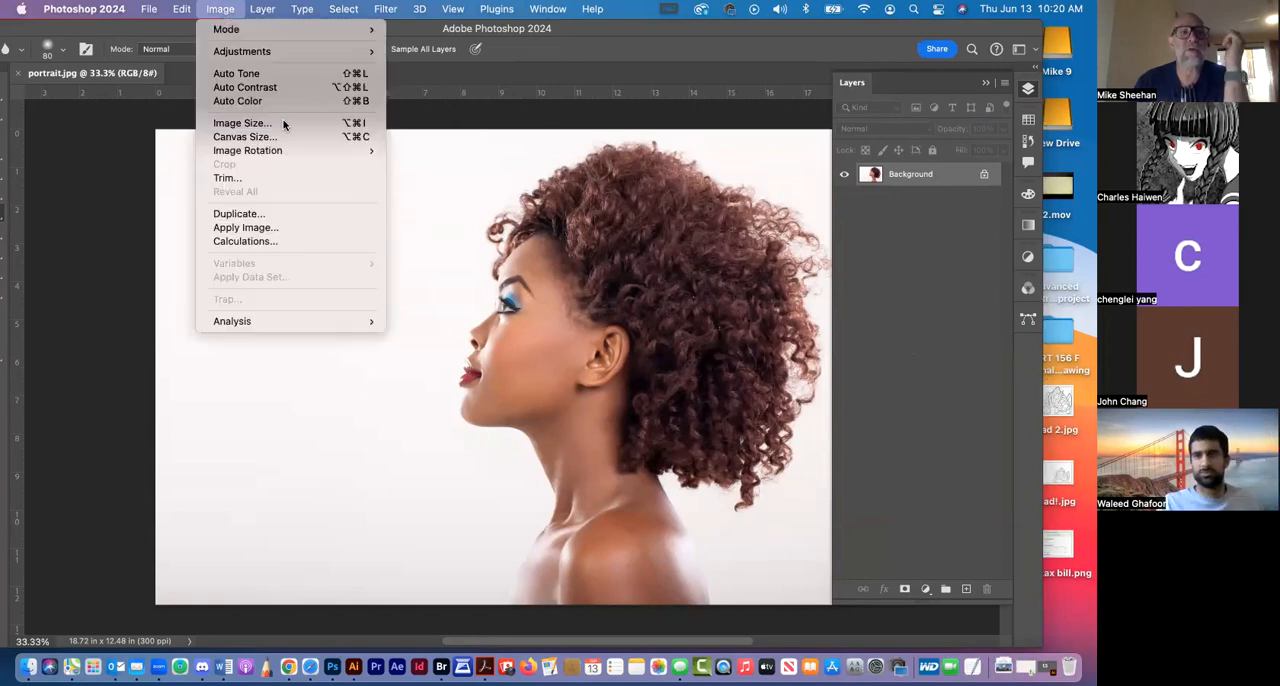
left_click(242, 123)
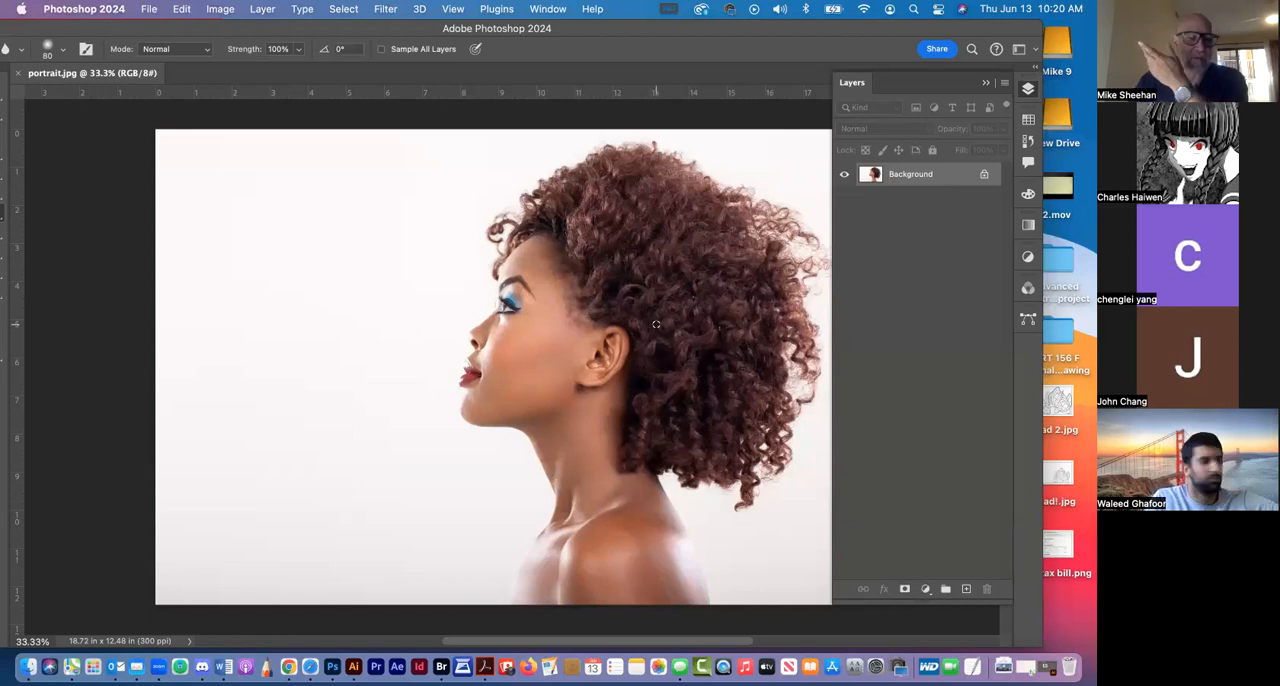
left_click(222, 9)
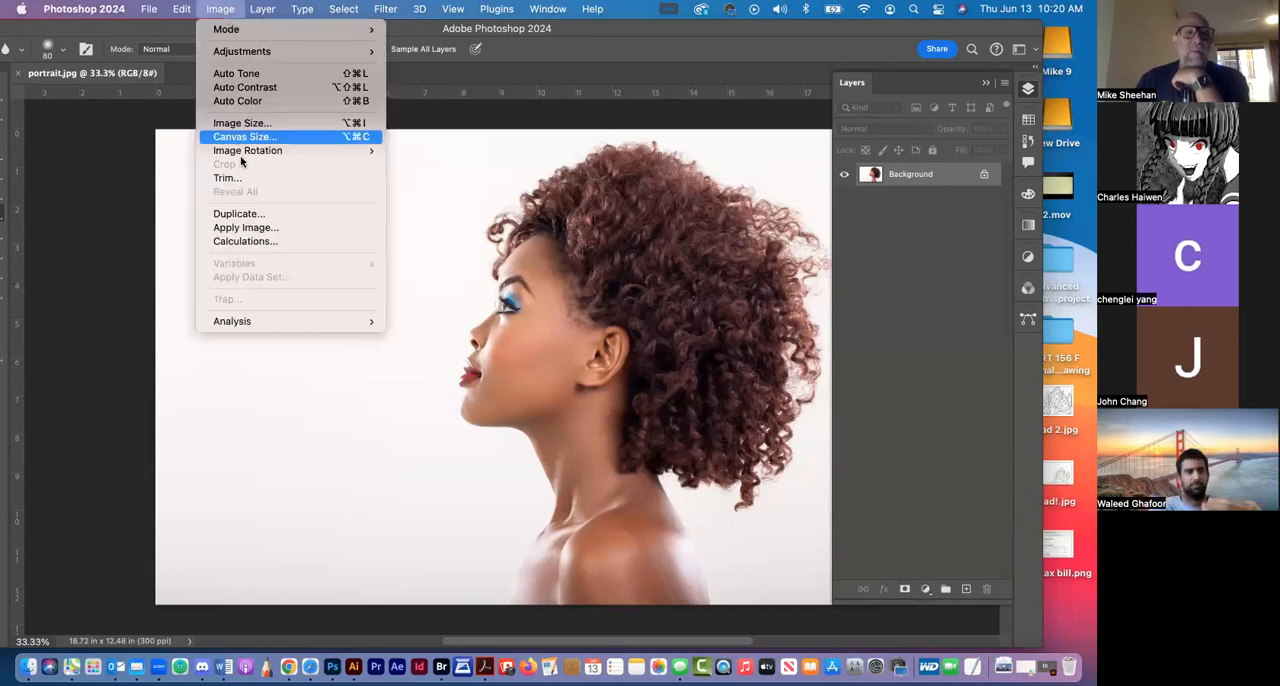
mouse_move(245, 155)
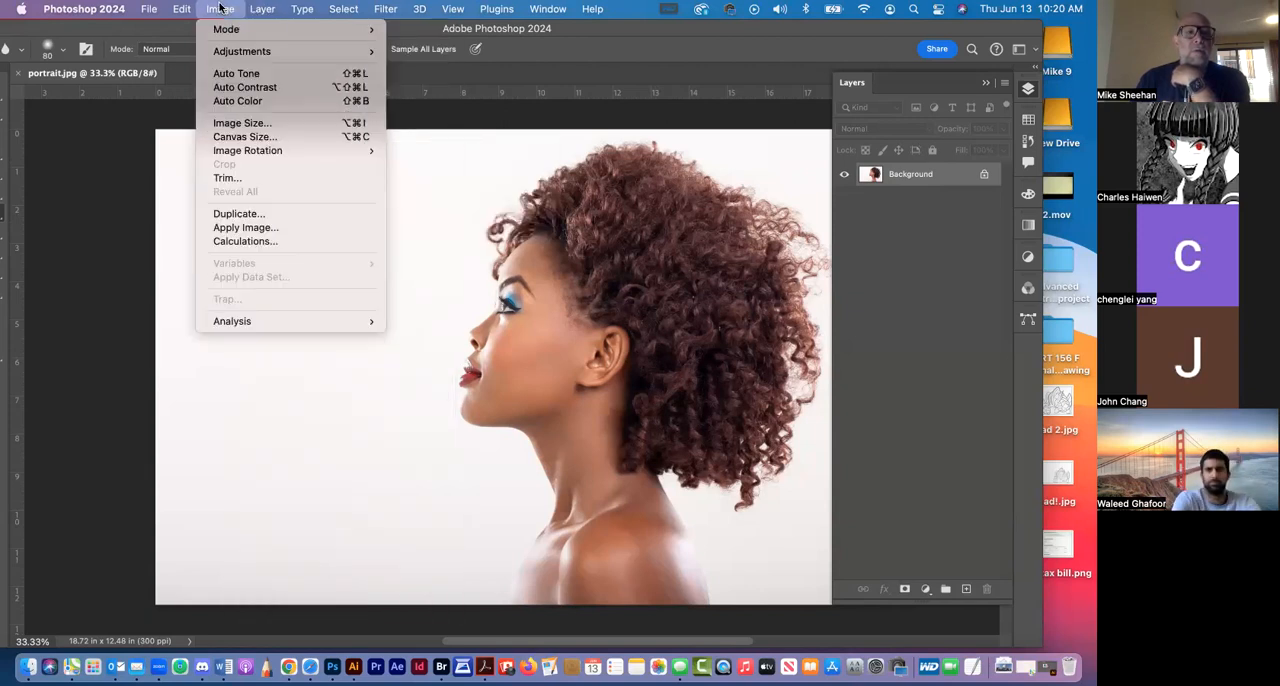
left_click(214, 125)
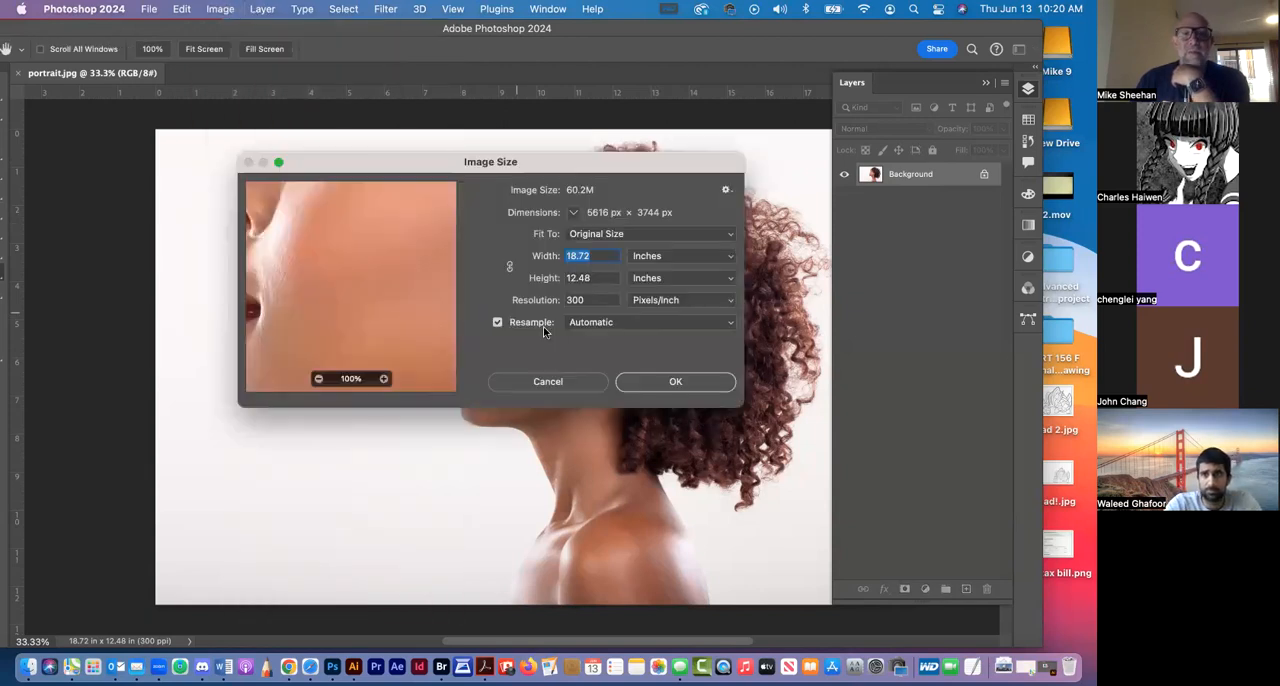
left_click_drag(588, 298, 541, 293)
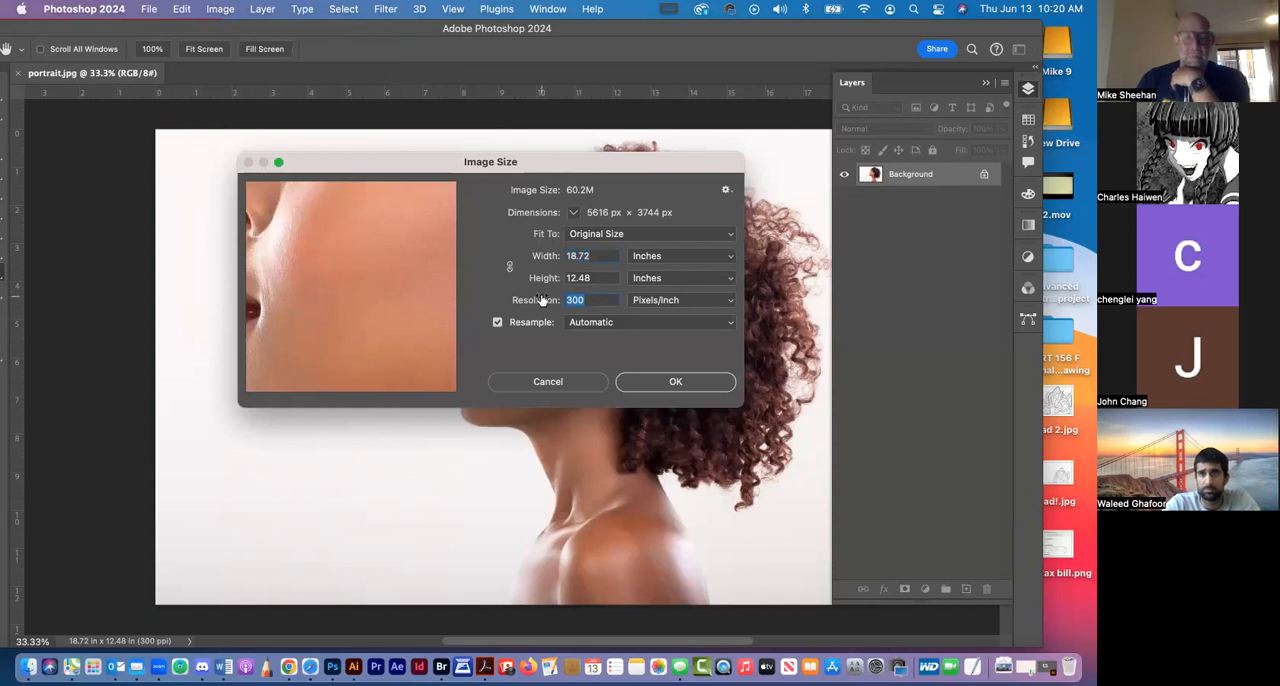
type("72")
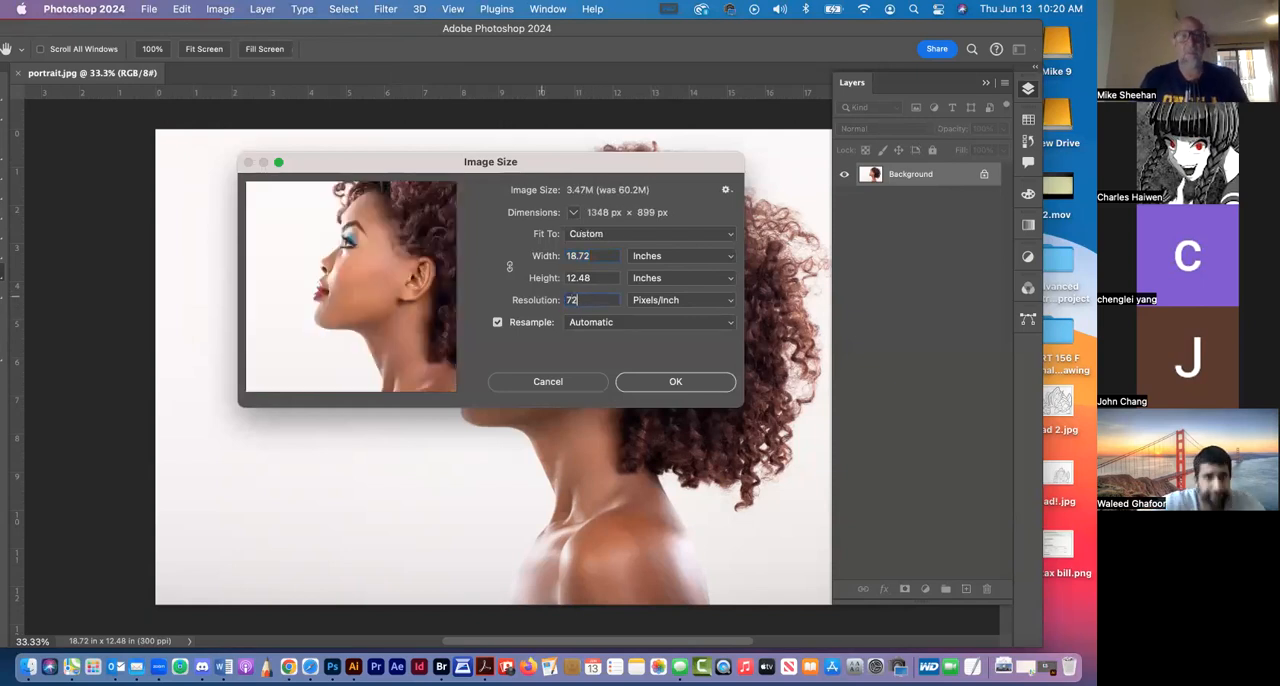
key("Return")
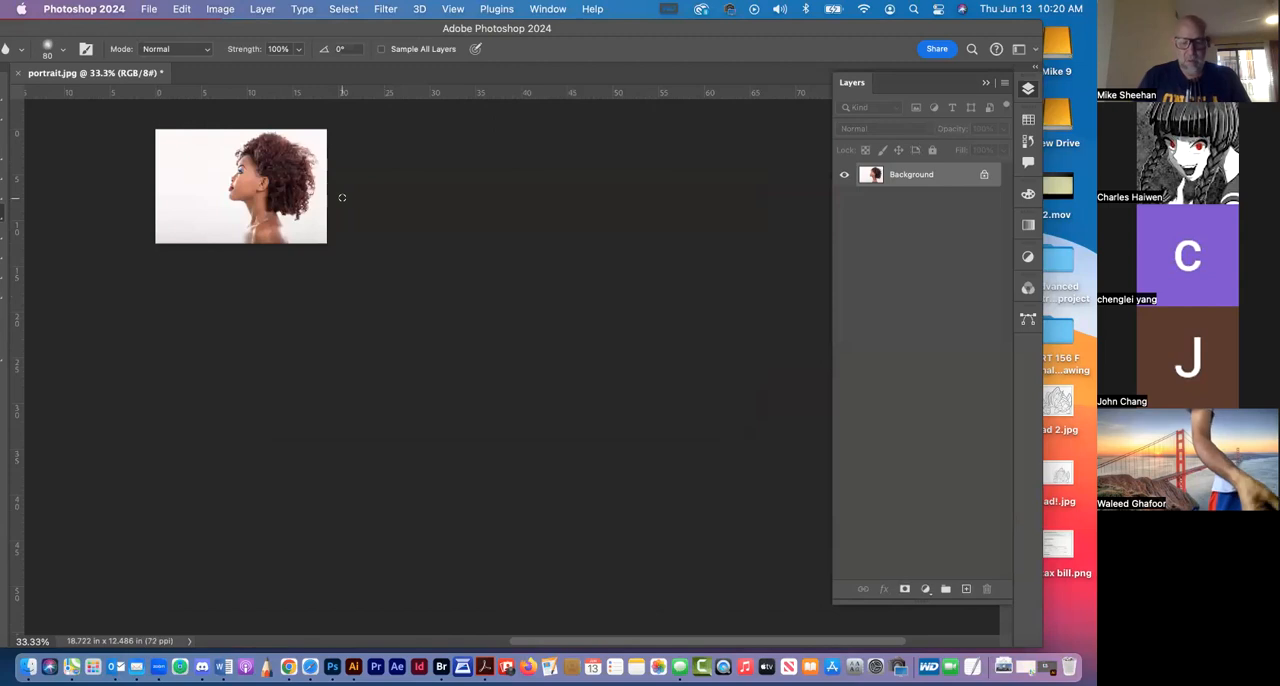
Shorten the Layers panel and unlock the Background of portrait.jpg into an editable layer
key("super+equal")
key("super+equal")
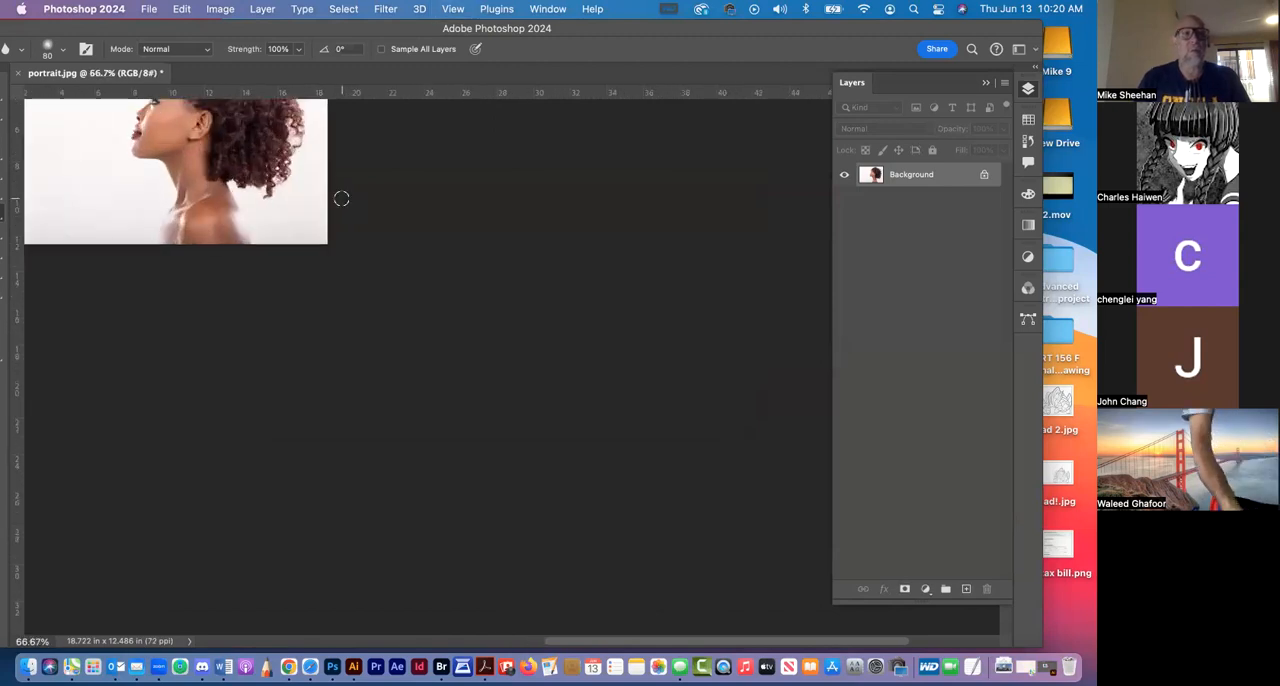
left_click_drag(113, 238, 405, 351)
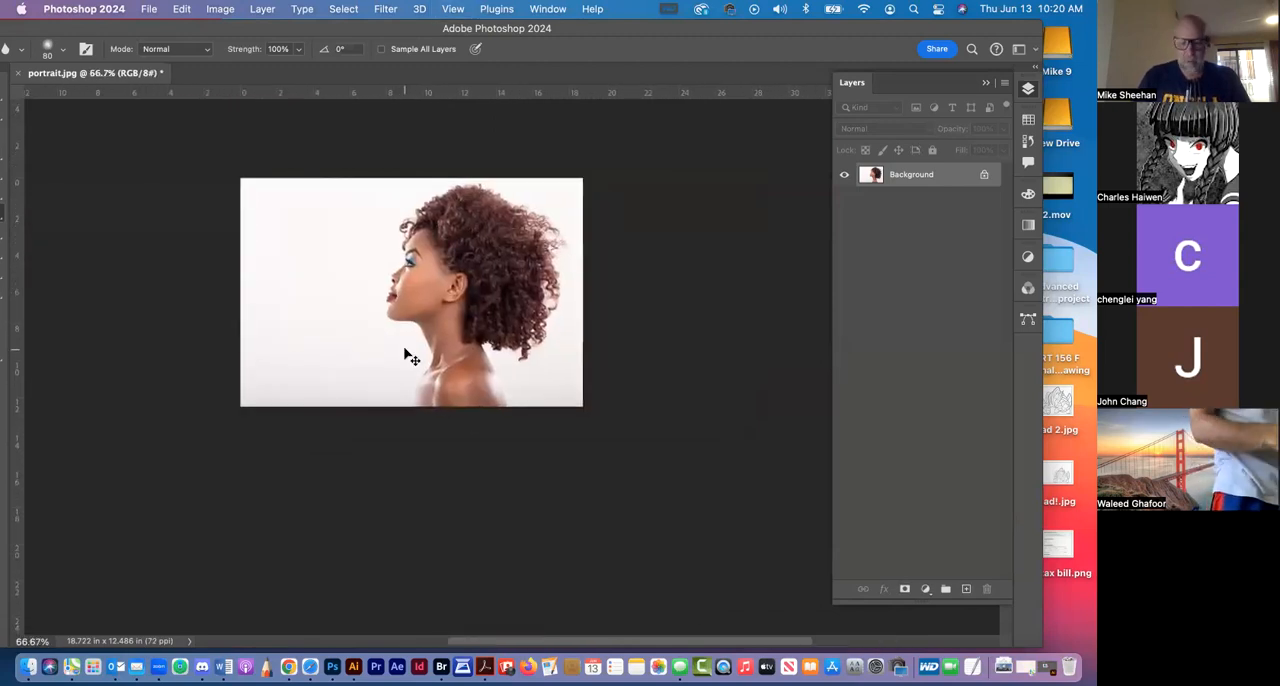
key("super+equal")
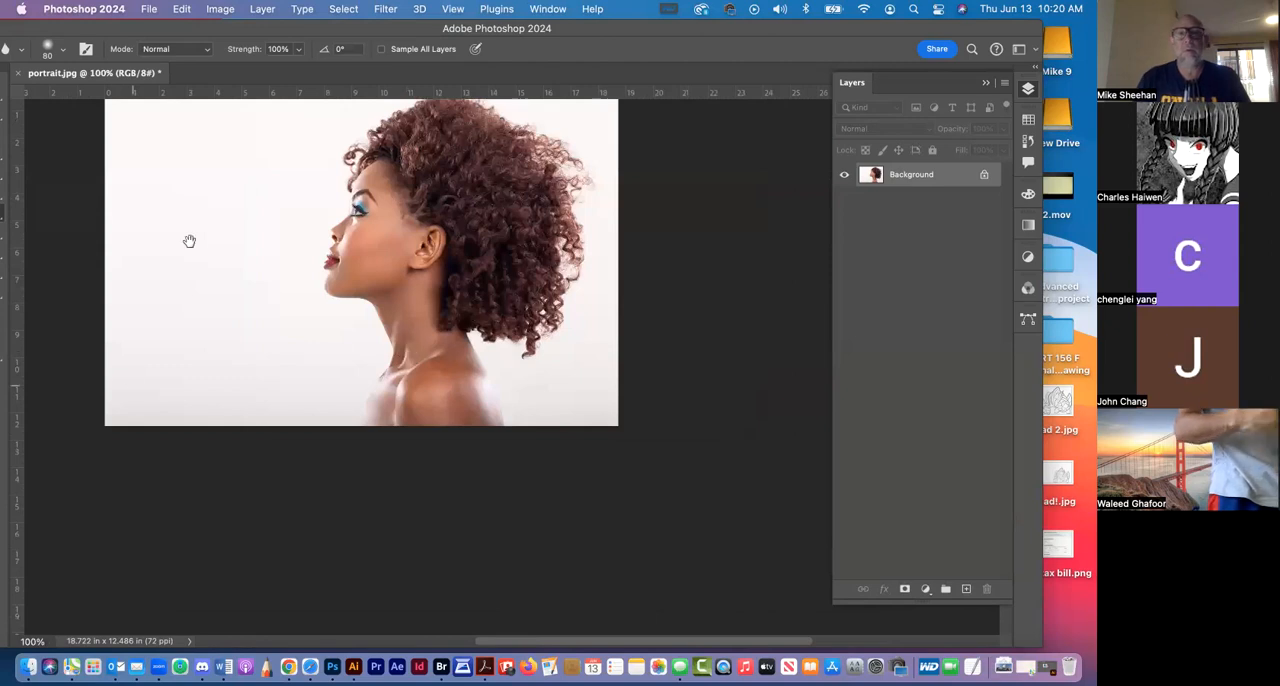
left_click_drag(367, 234, 449, 267)
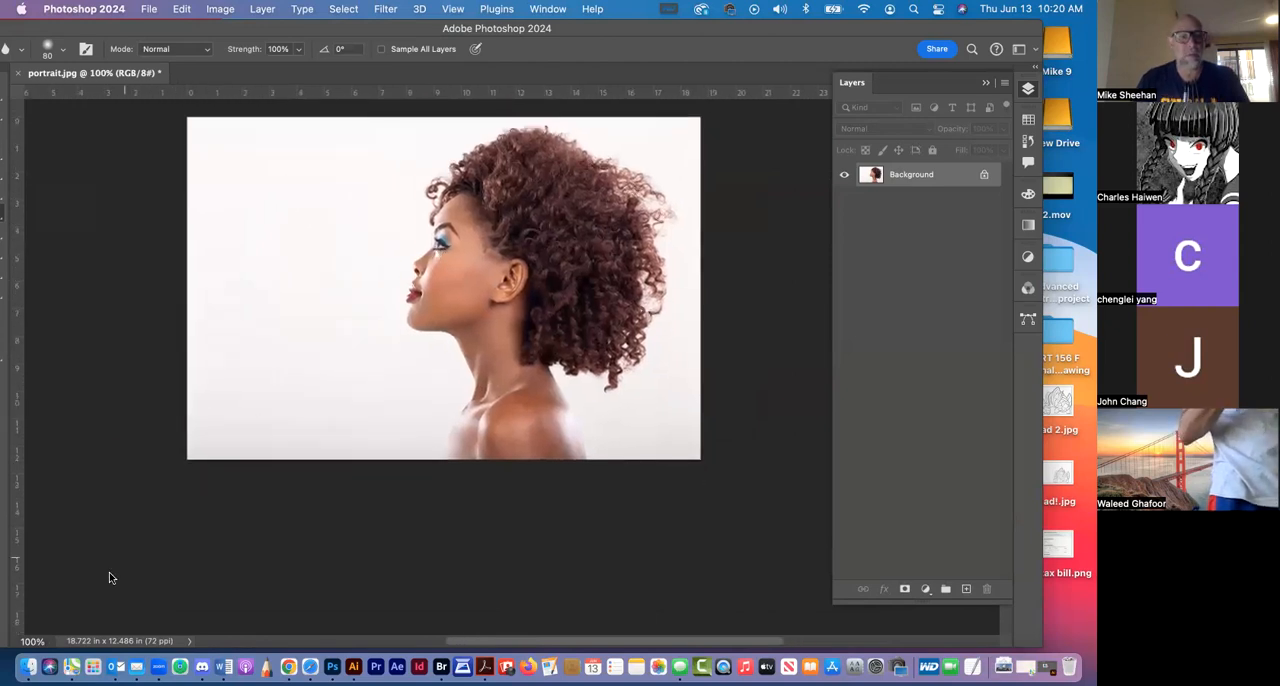
left_click_drag(562, 316, 591, 341)
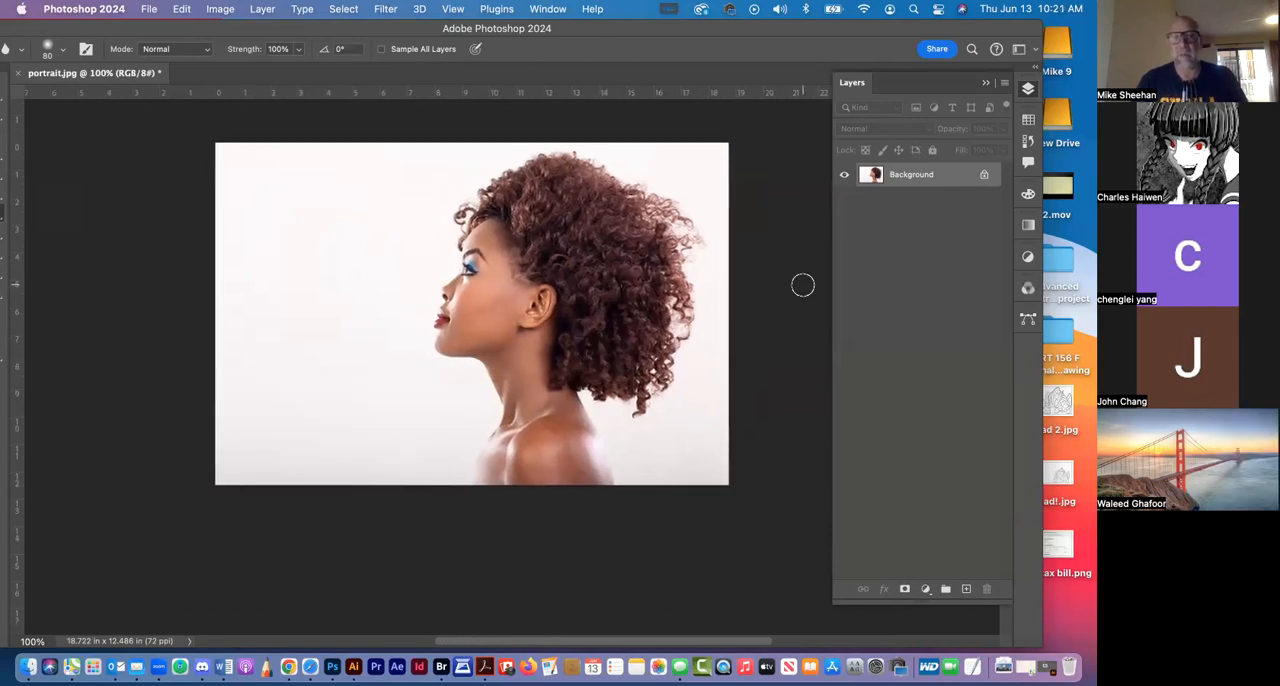
left_click(1030, 91)
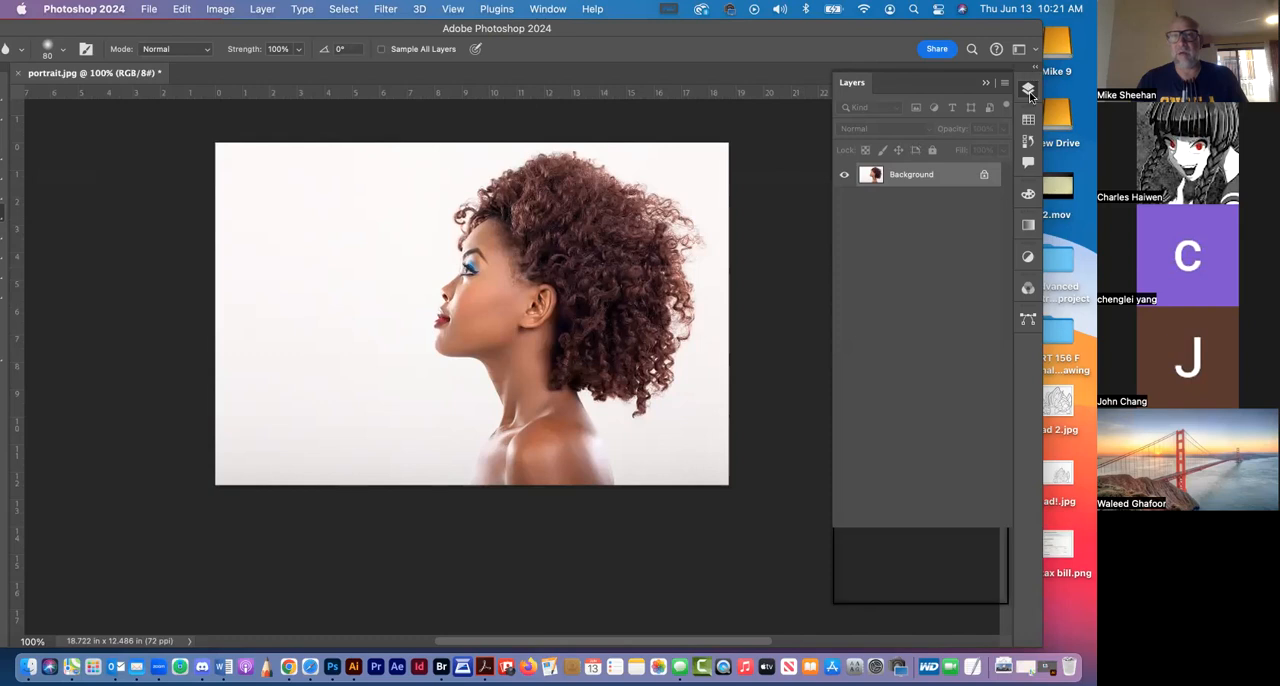
left_click(1030, 91)
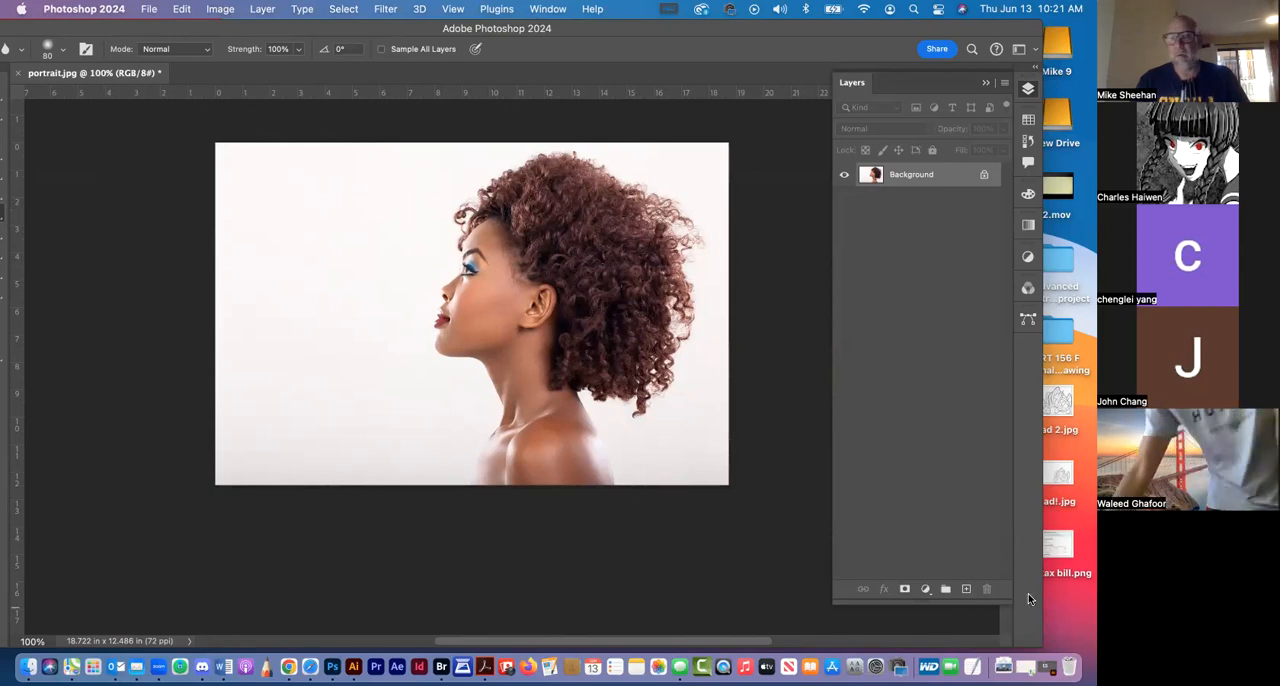
left_click_drag(995, 604, 986, 312)
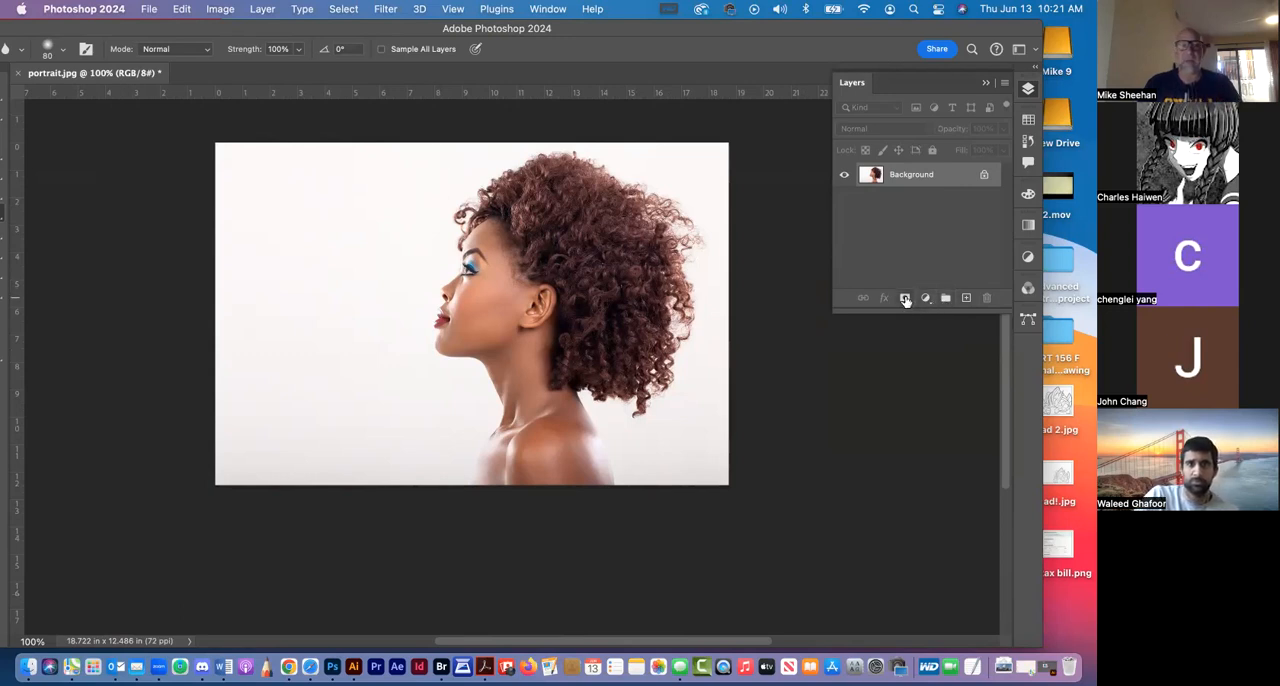
left_click(983, 176)
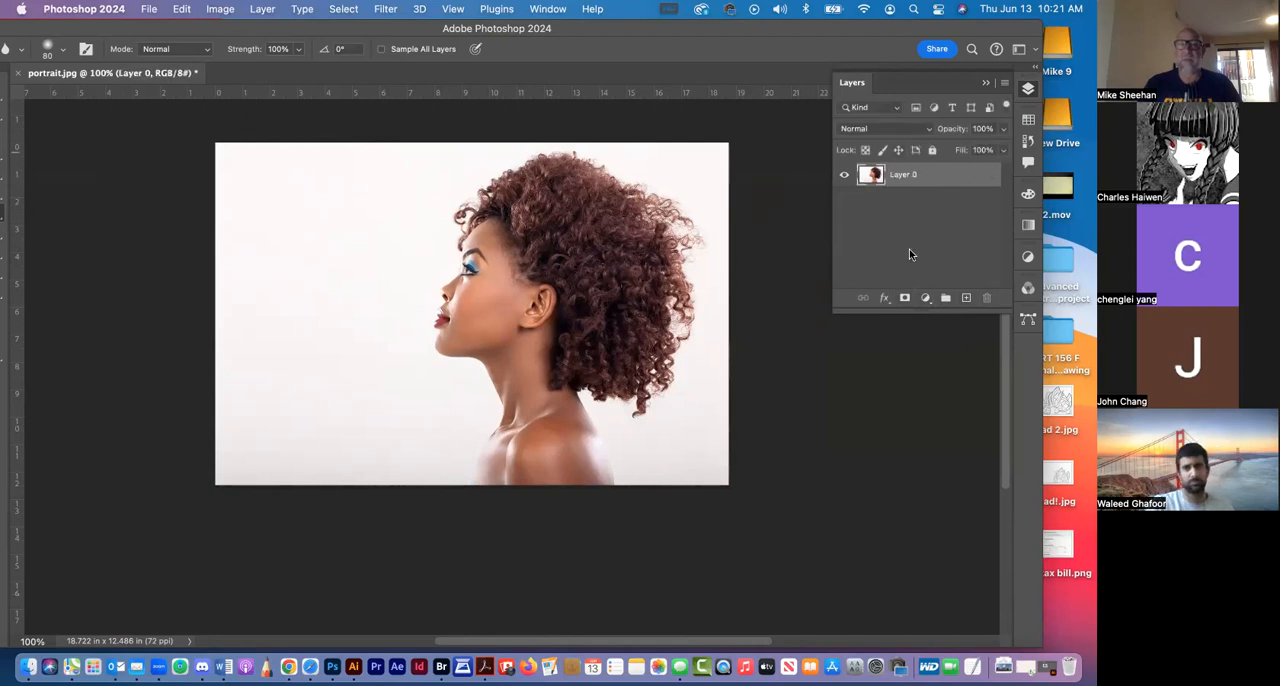
Open cloud 2.jpg from the clouds folder and place its window beside the portrait.jpg document
left_click_drag(680, 27, 688, 153)
left_click(378, 50)
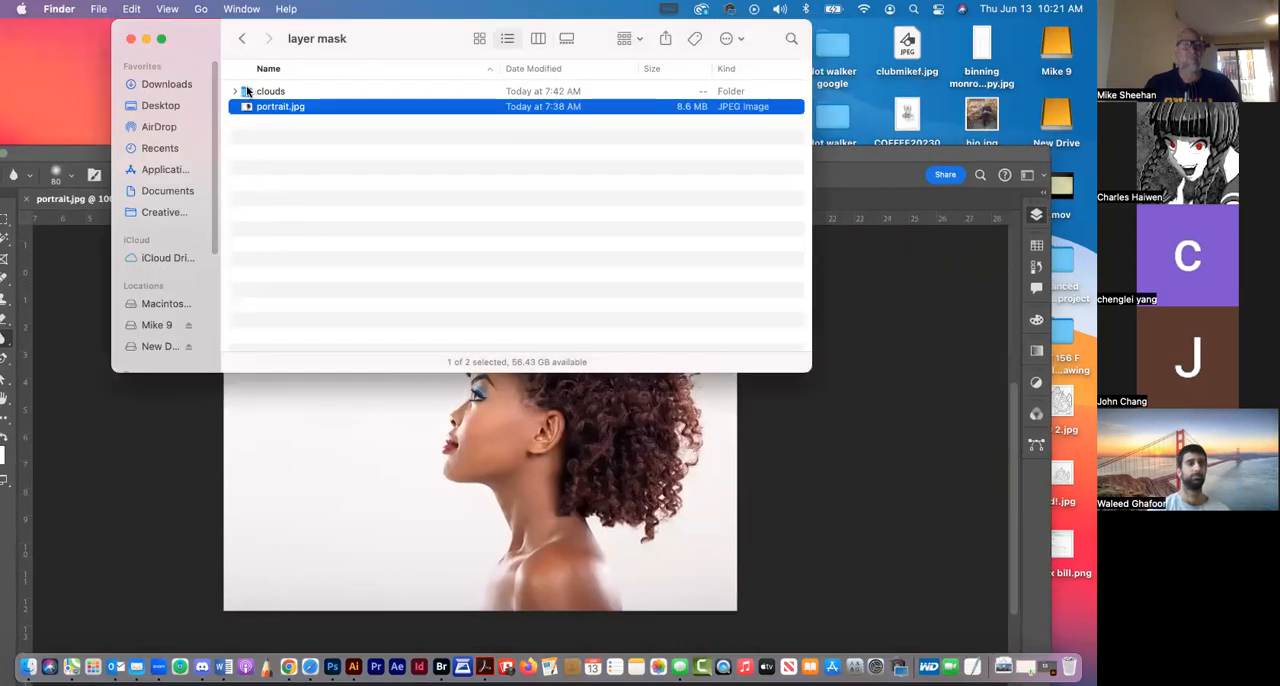
double_click(247, 91)
left_click(243, 106)
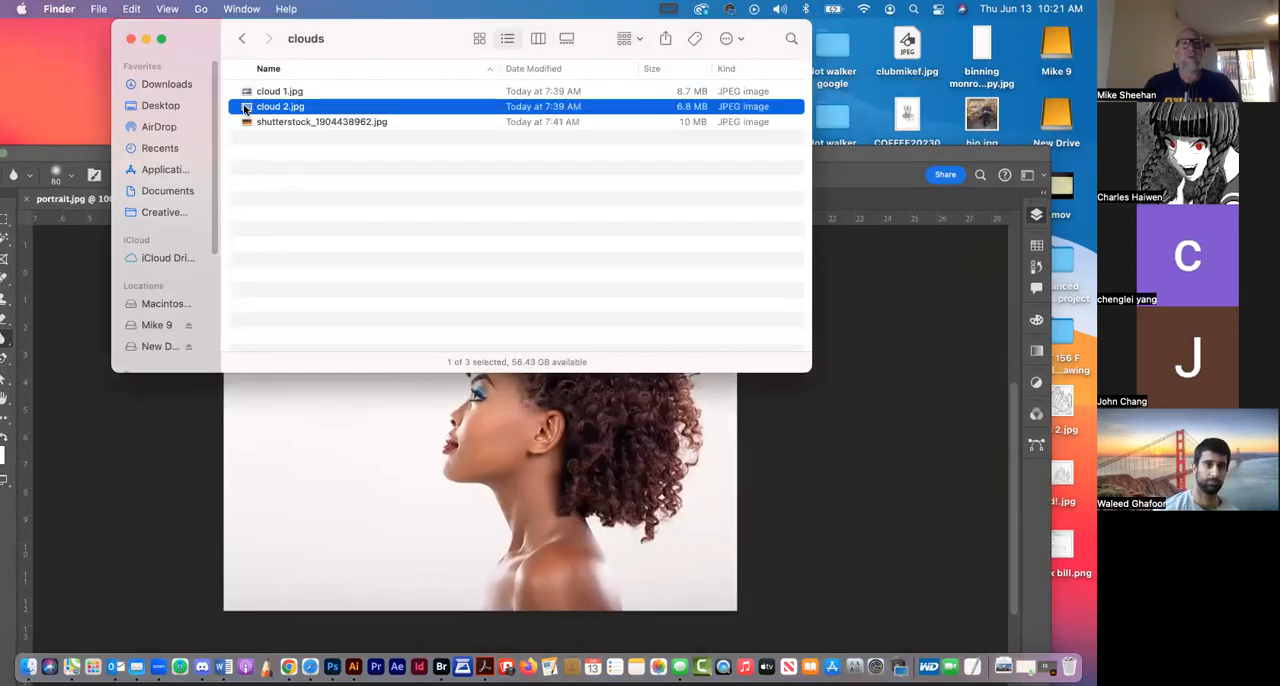
left_click_drag(246, 107, 498, 185)
left_click_drag(333, 198, 605, 62)
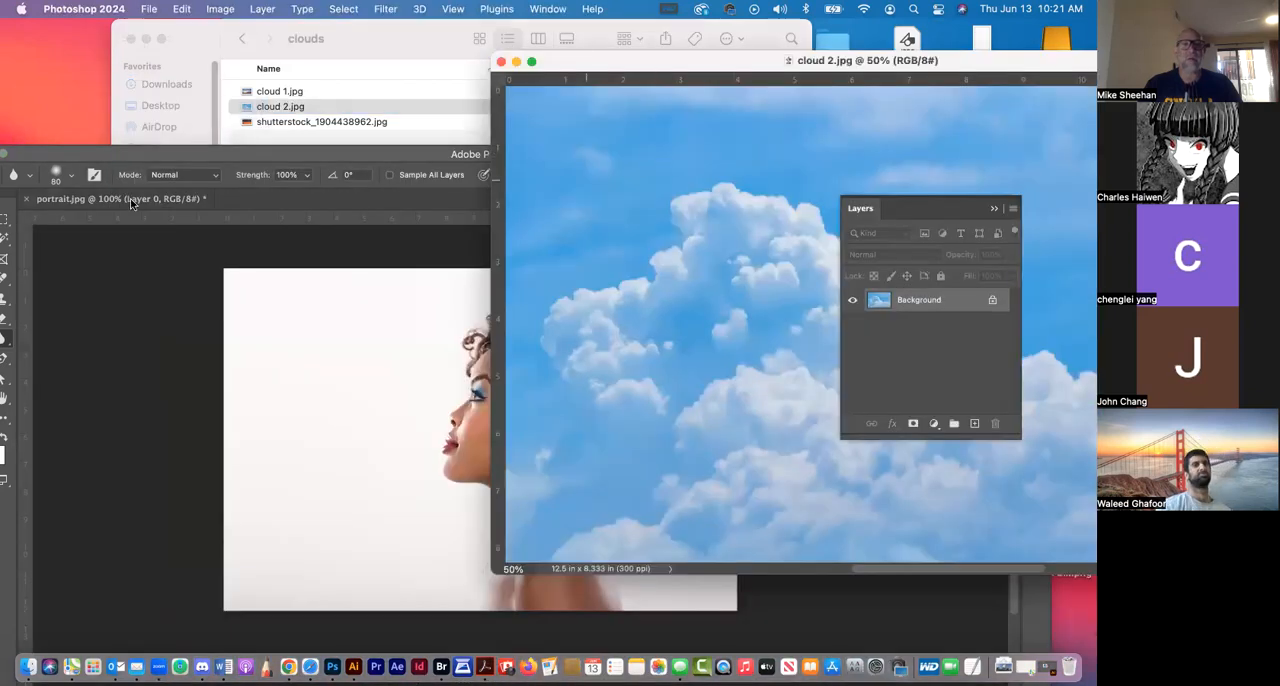
Unlock the Background of cloud 2.jpg and bring the clouds into portrait.jpg as a new layer with the Move tool
double_click(88, 150)
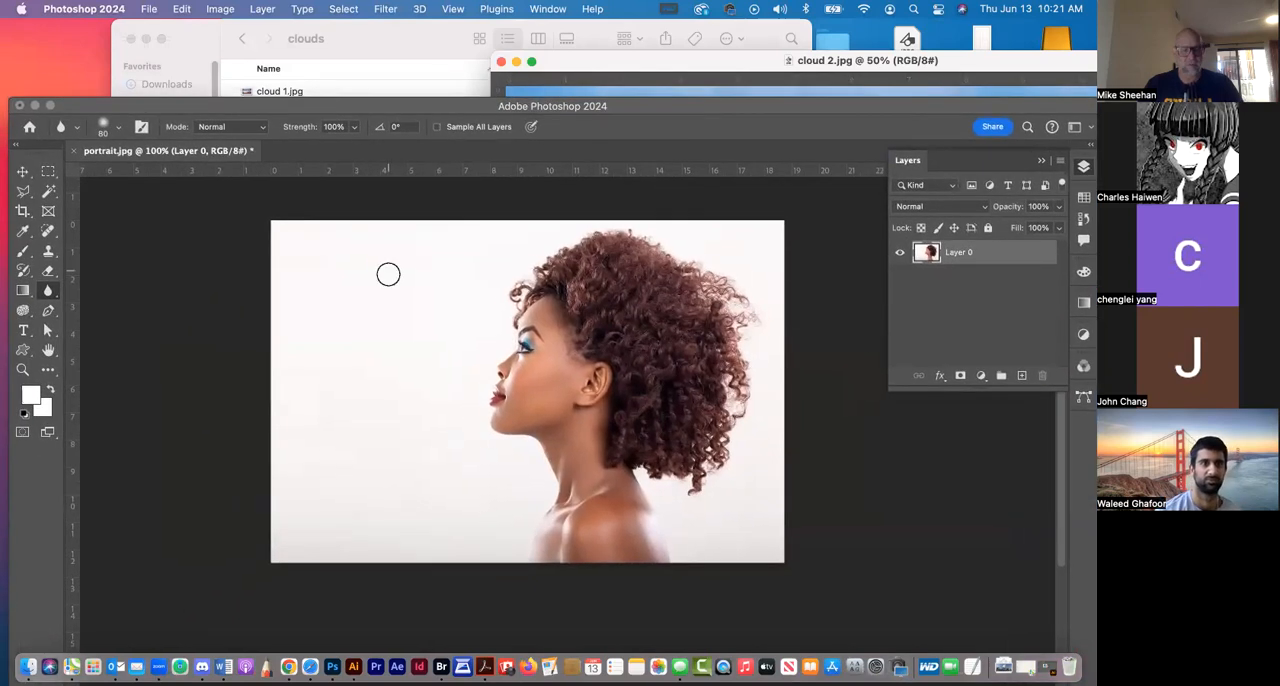
key("v")
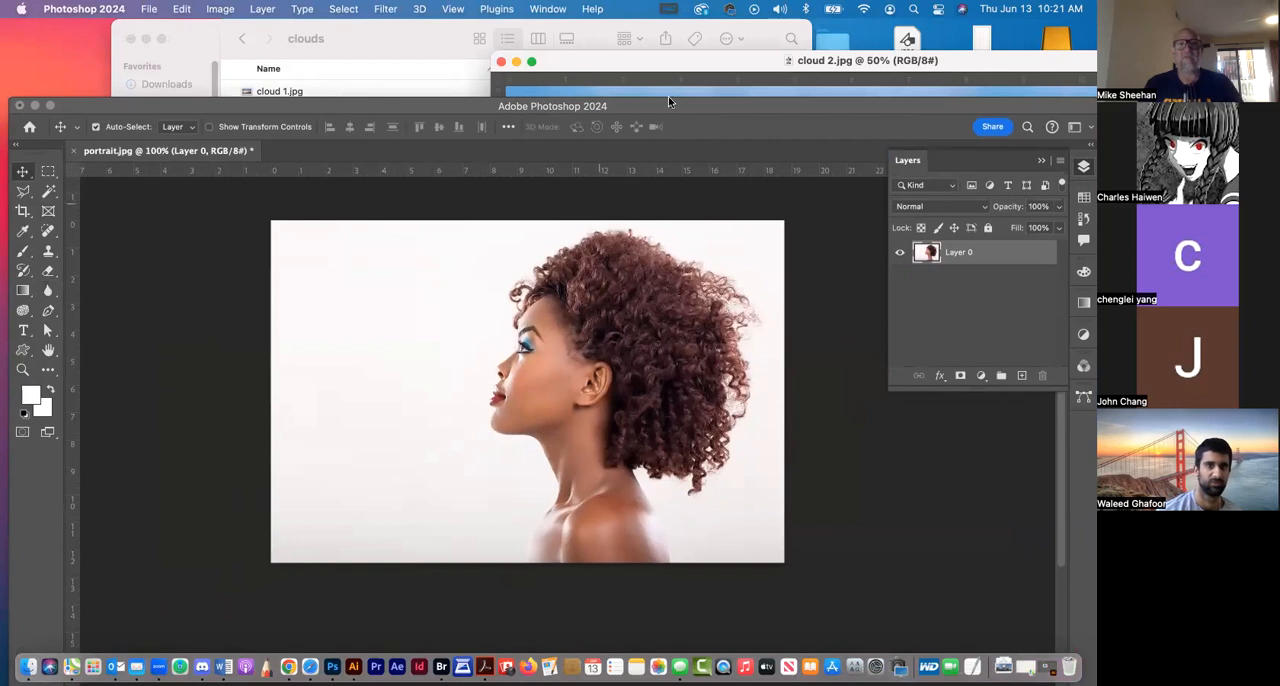
left_click(700, 68)
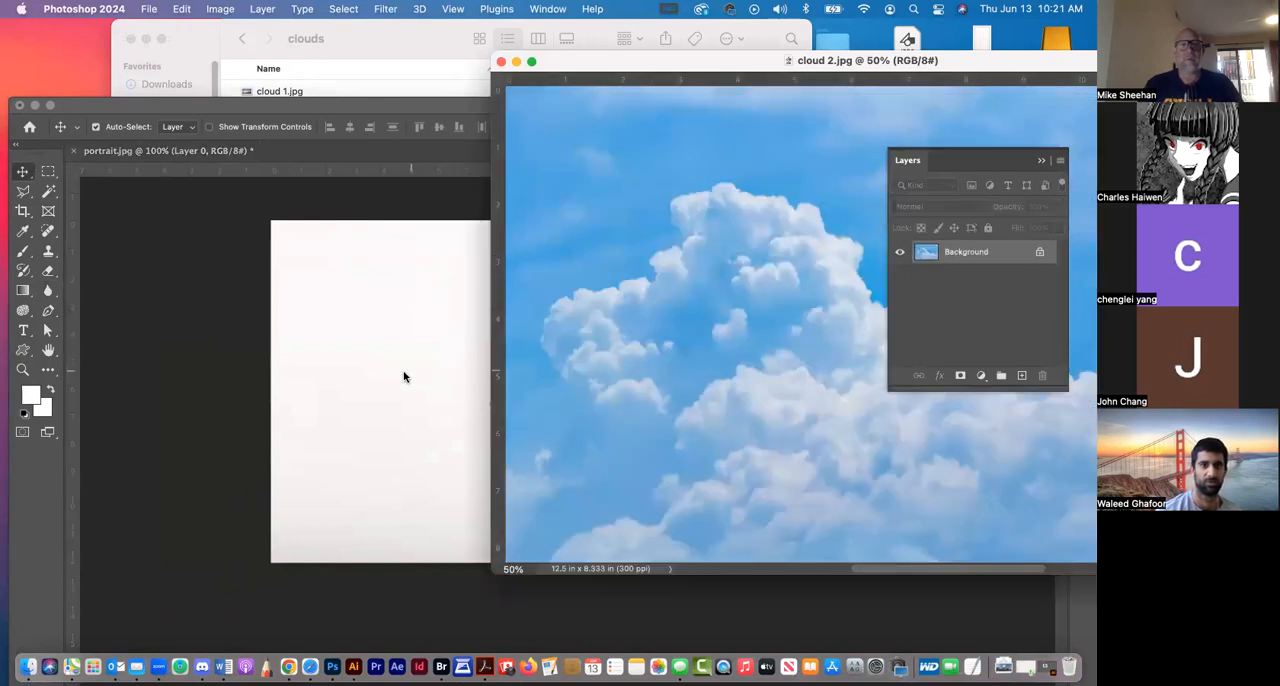
left_click(416, 105)
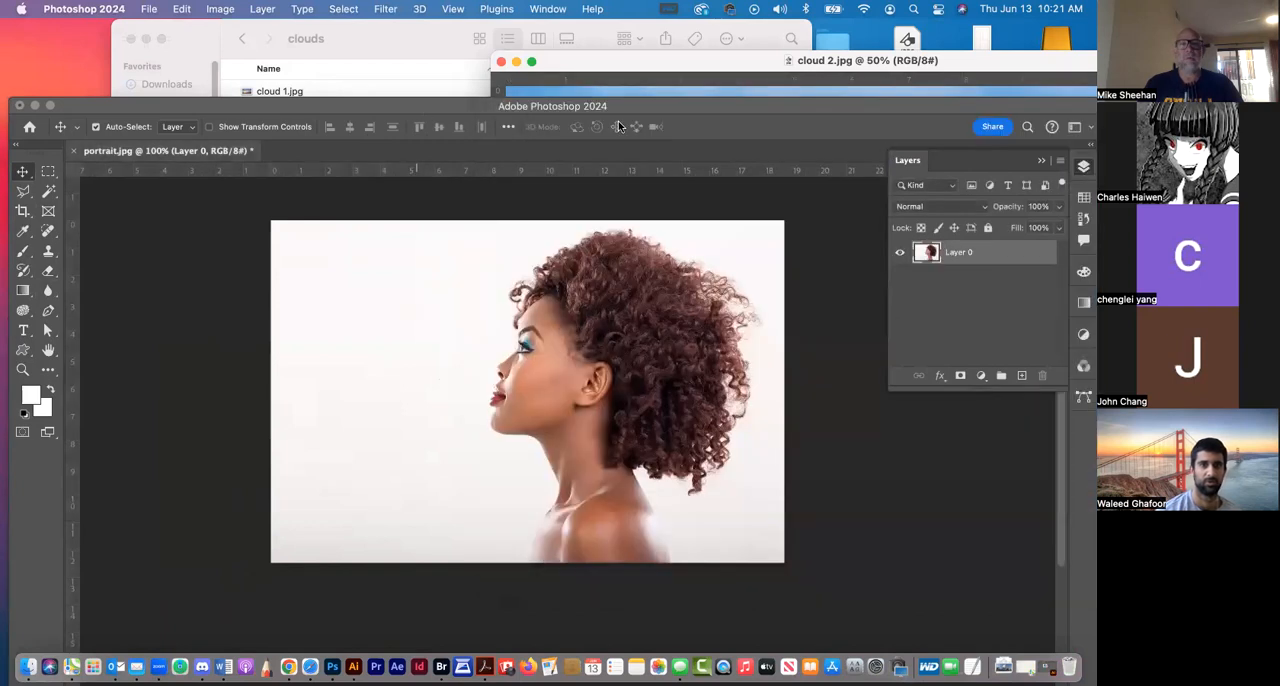
left_click(689, 67)
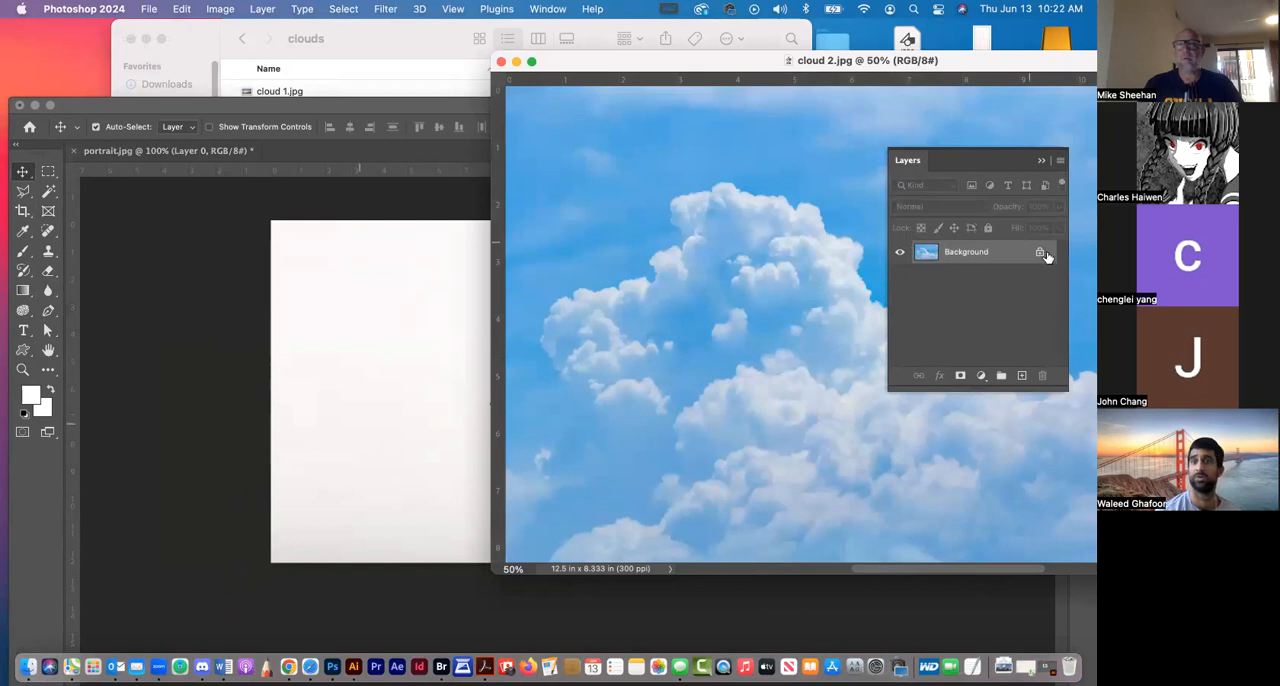
left_click(1041, 256)
left_click_drag(654, 294, 408, 392)
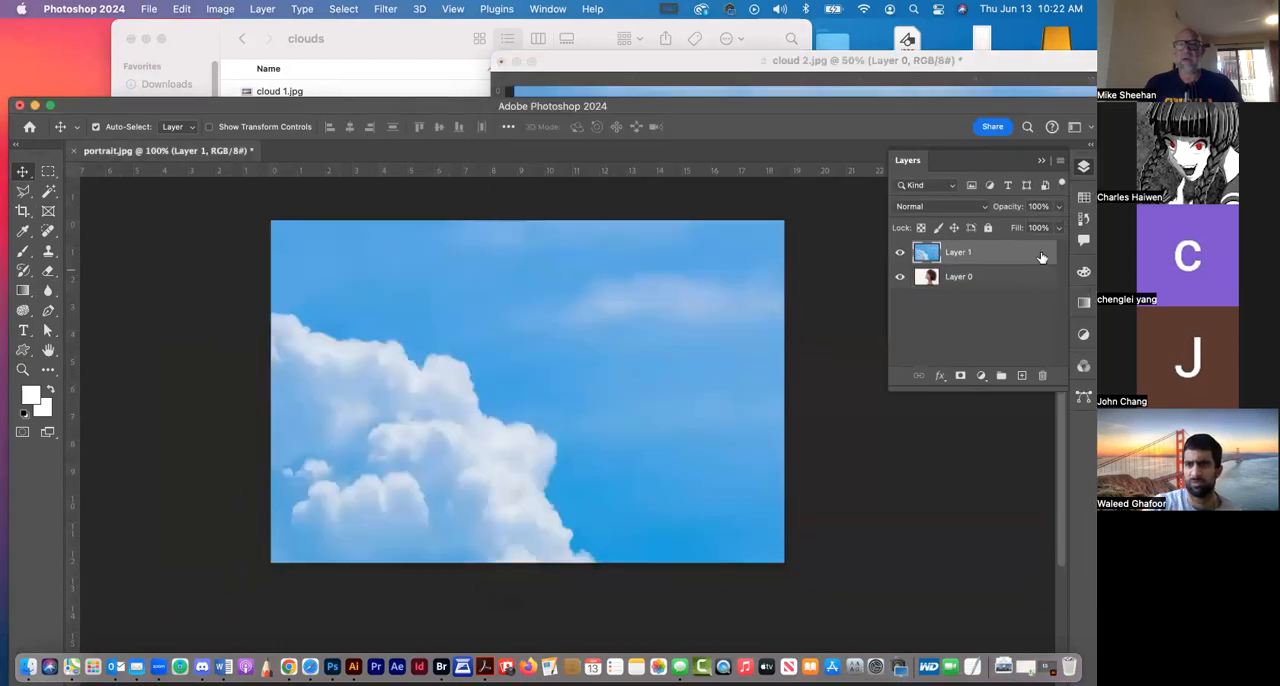
Close cloud 2.jpg without saving its changes
left_click(720, 66)
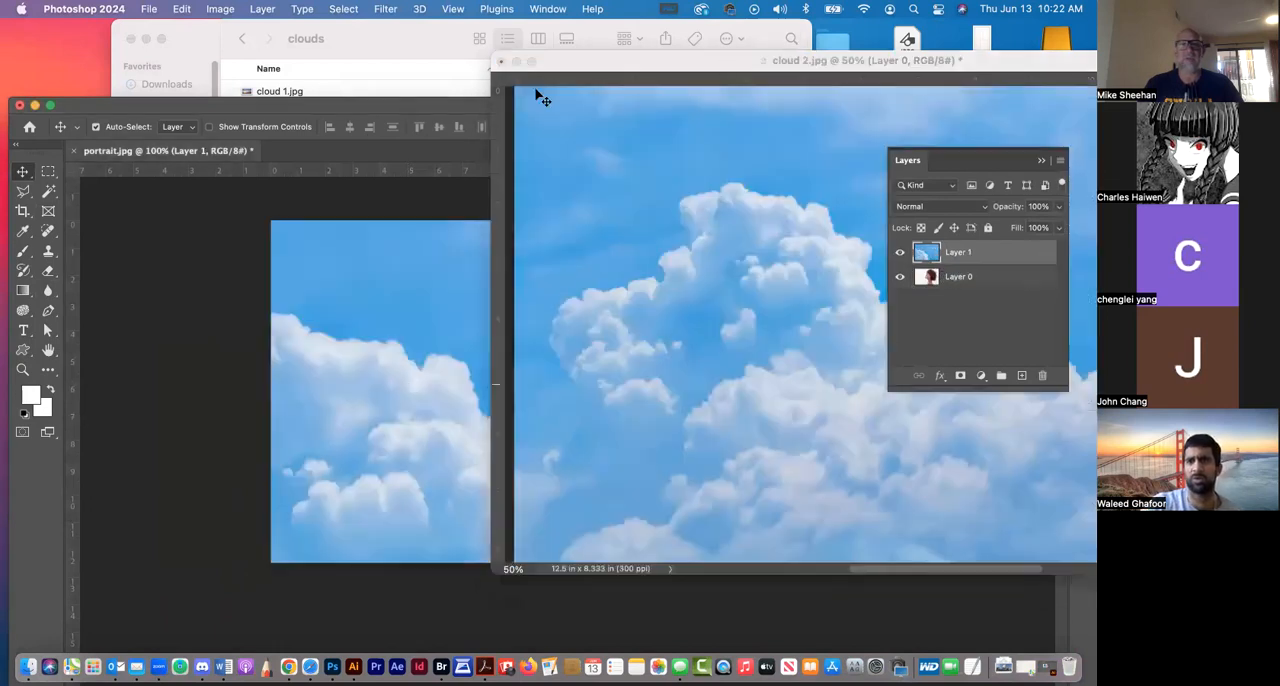
left_click(501, 62)
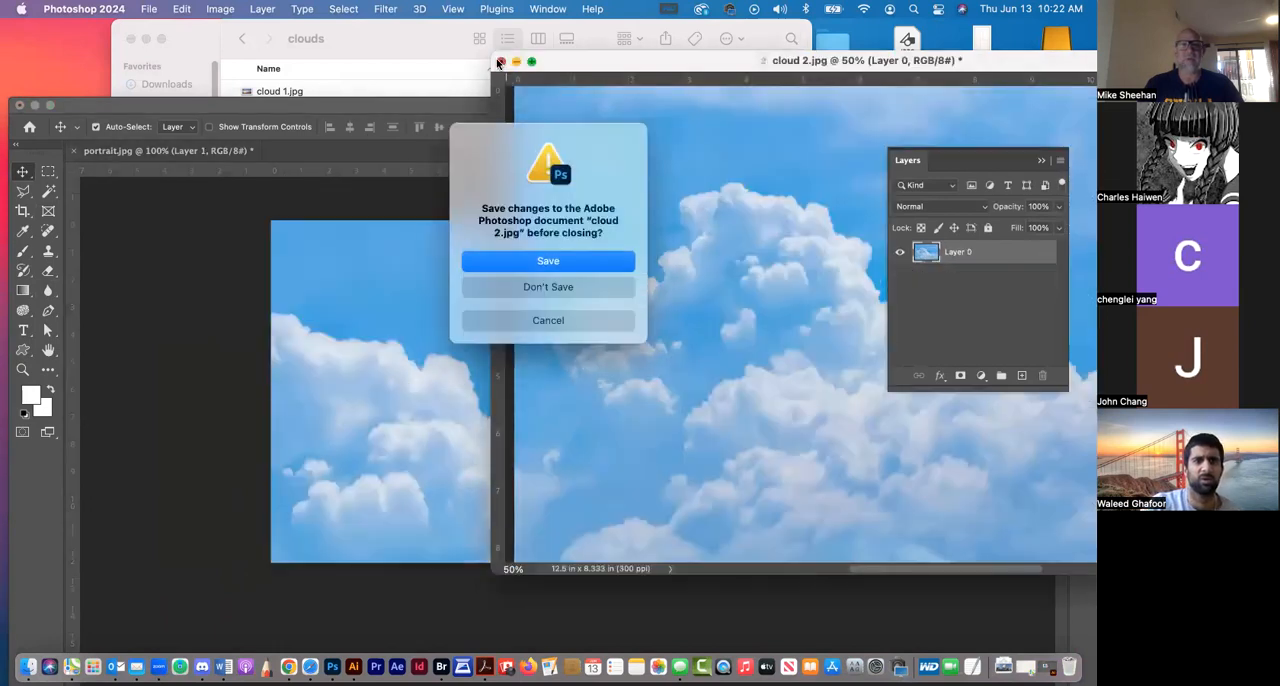
left_click(564, 288)
Shift the clouds right and up on the canvas and place their layer below the portrait layer
left_click_drag(477, 349, 694, 278)
left_click_drag(1002, 251, 994, 306)
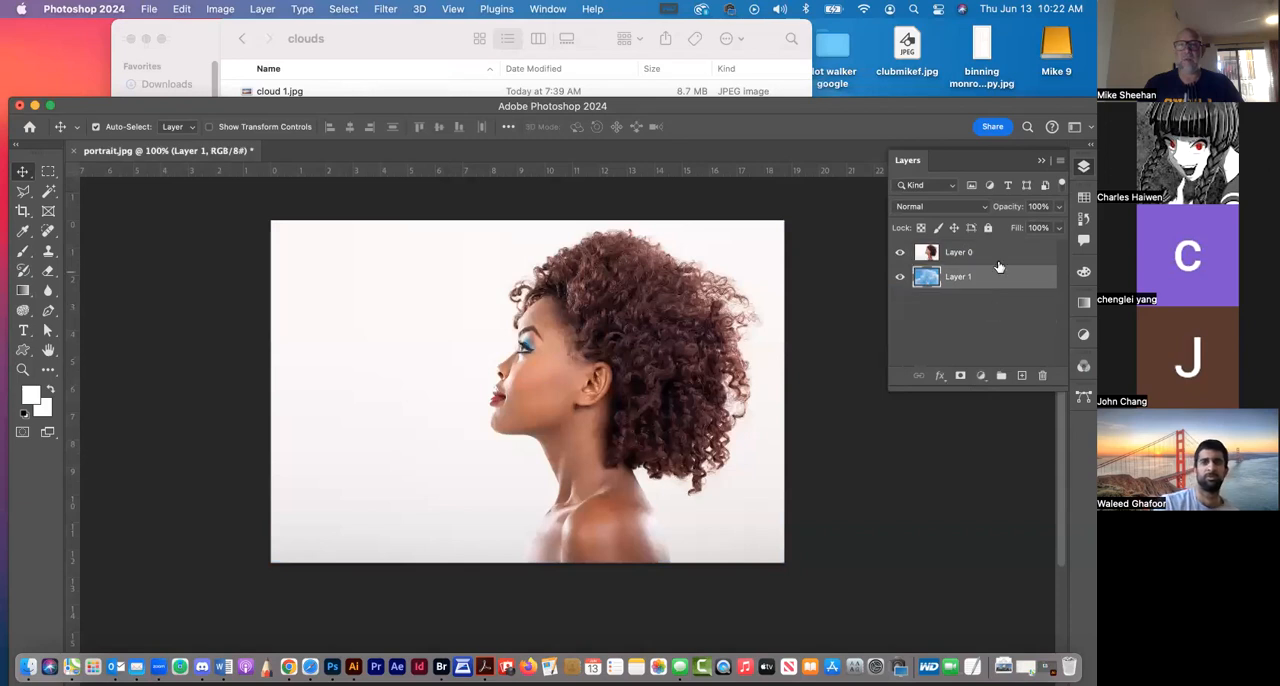
Lower the opacity of the portrait layer, Layer 0, to 40%
left_click(993, 254)
left_click(1060, 207)
left_click_drag(1058, 227, 997, 228)
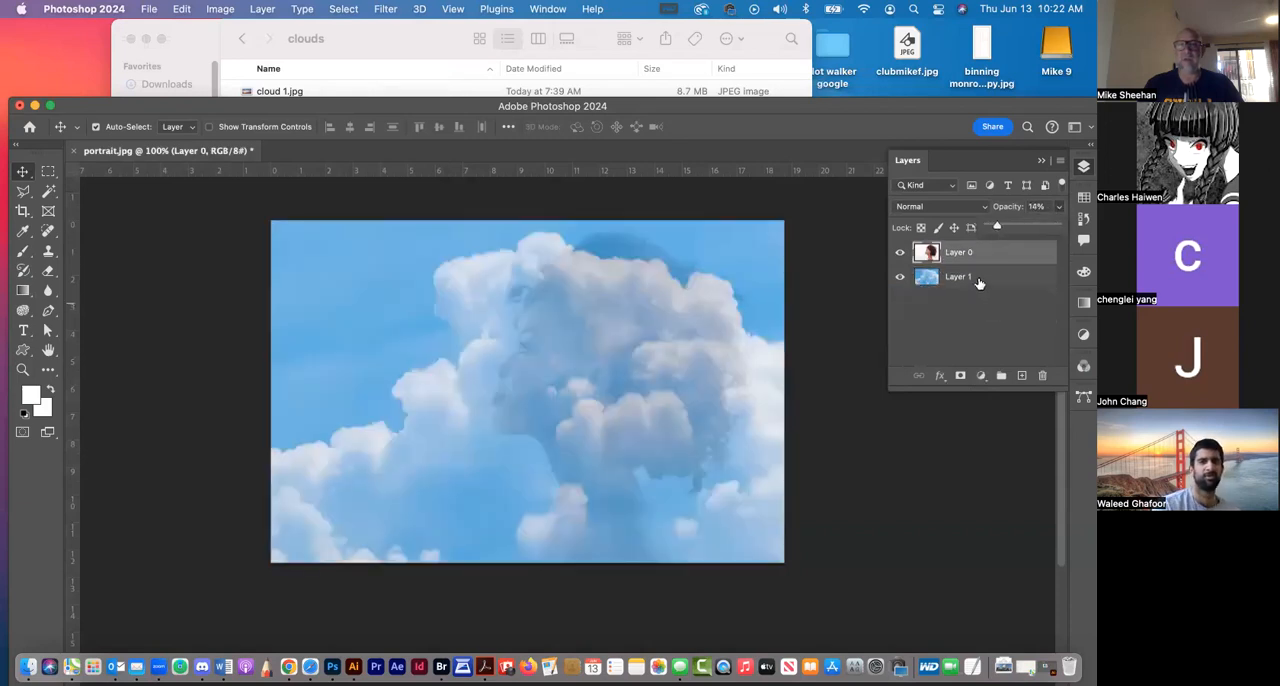
left_click(1011, 226)
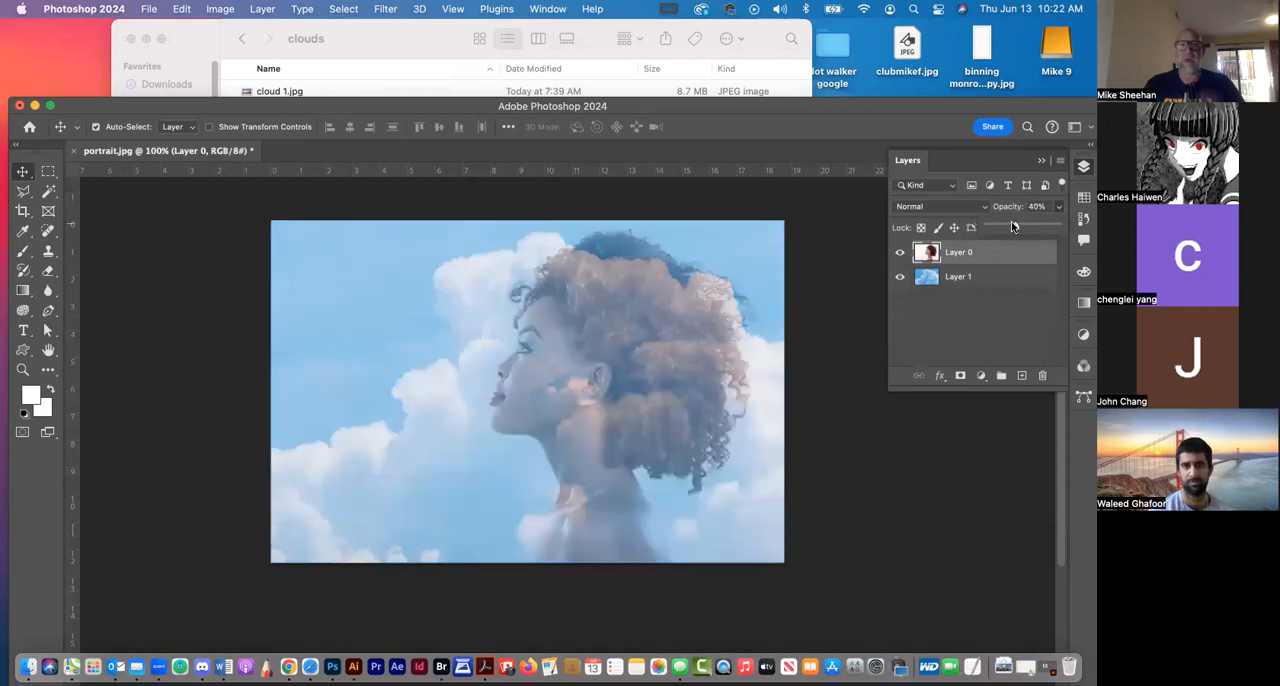
Try to reposition the cloud layer behind the portrait, and undo the move
left_click(1005, 289)
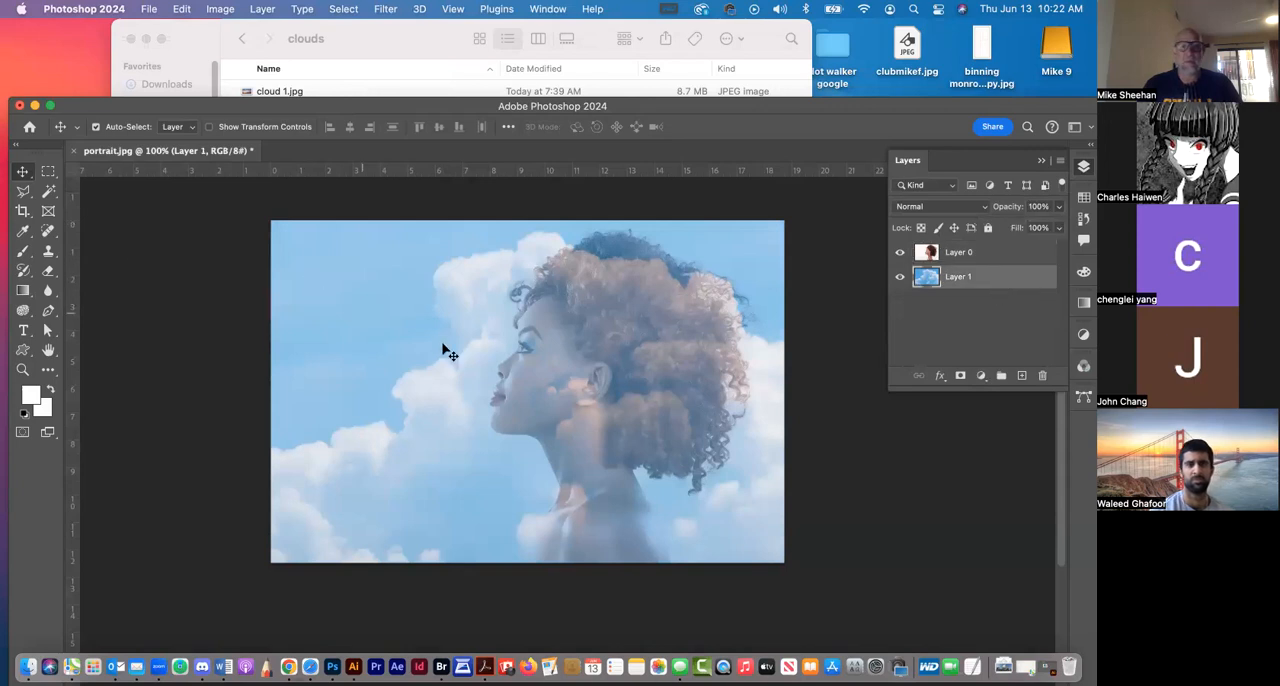
left_click(487, 360)
left_click_drag(556, 328, 516, 316)
key("super+z")
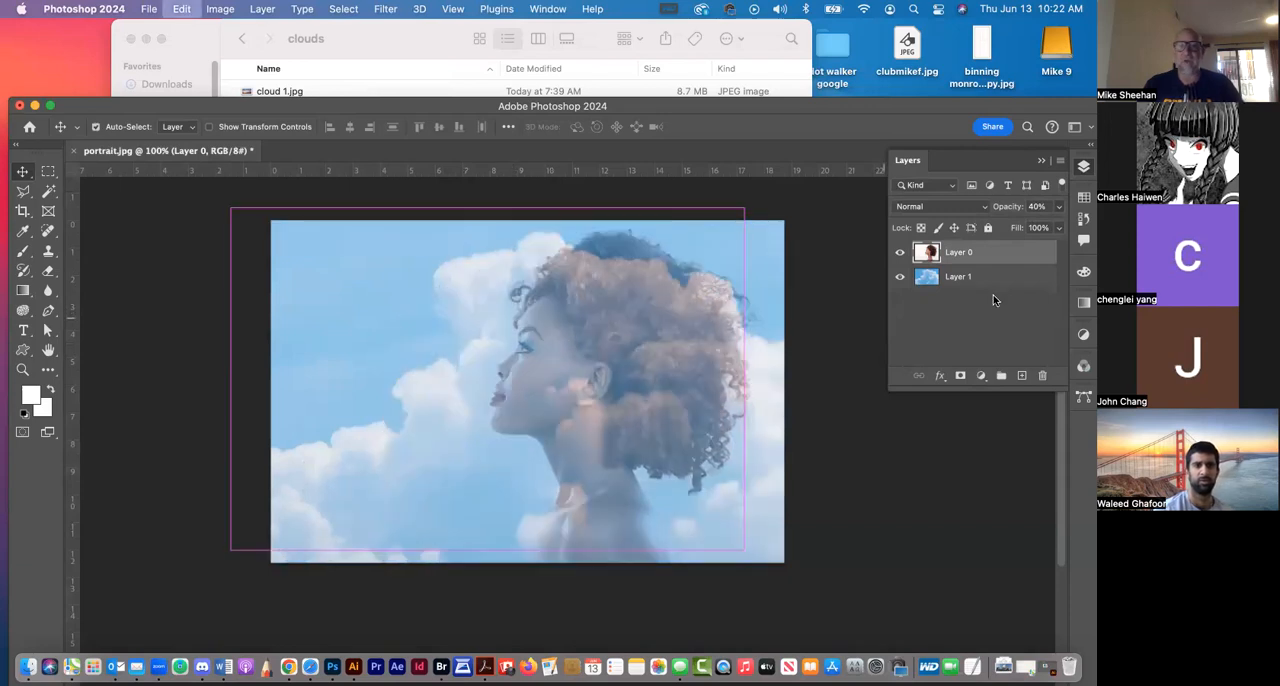
Scale the cloud layer to 79.24% with Free Transform and move it so its left edge sits about 4 inches into the canvas
left_click(994, 280)
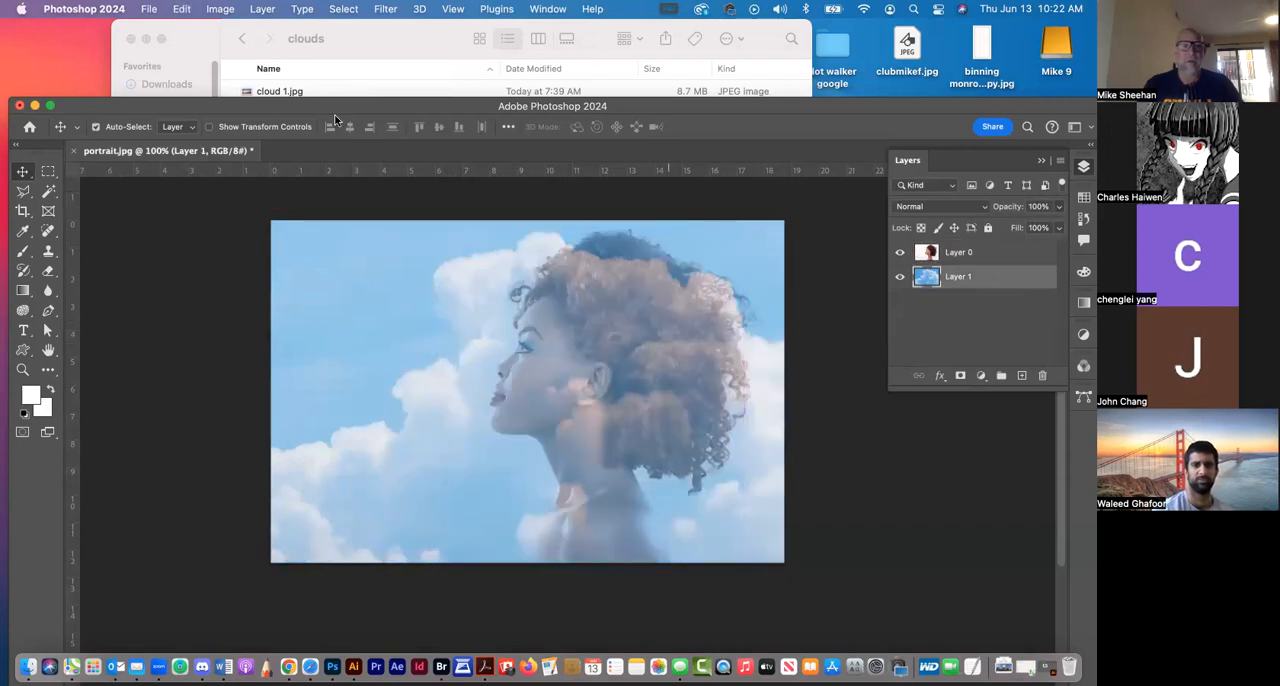
left_click_drag(327, 99, 304, 37)
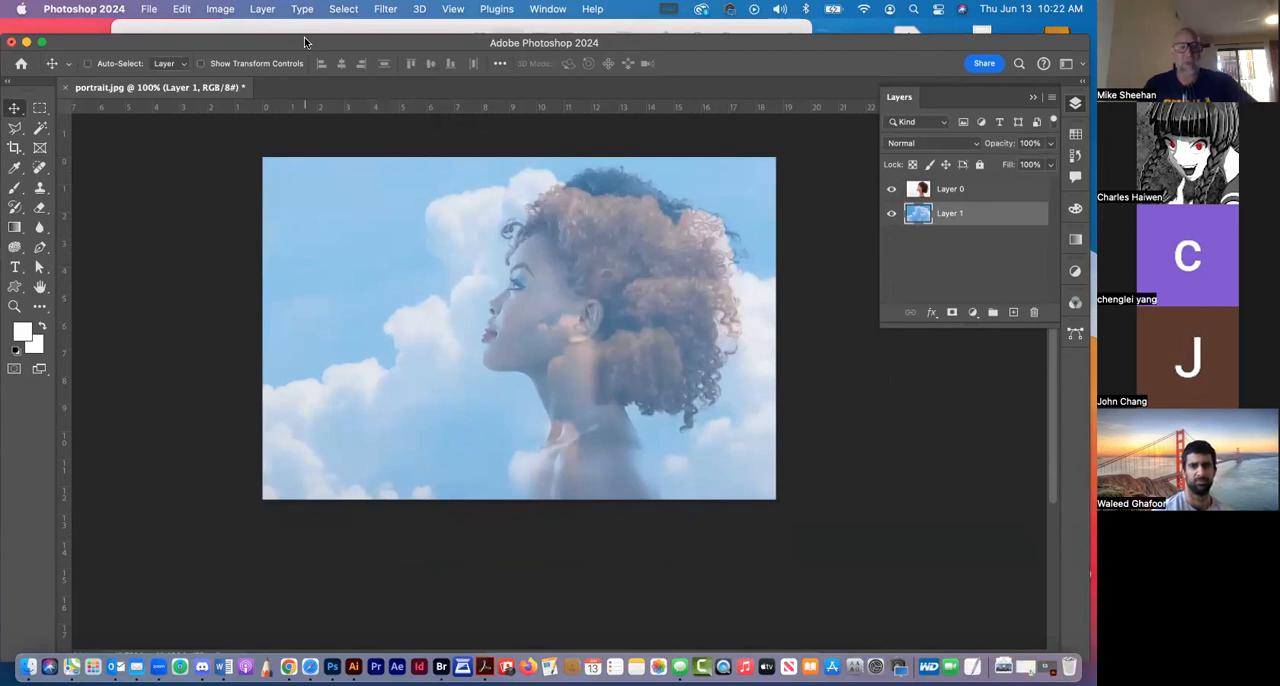
key("super+t")
mouse_move(190, 267)
left_mouse_down()
mouse_move(254, 301)
mouse_move(188, 198)
mouse_move(193, 275)
mouse_move(201, 260)
left_mouse_up()
key("super+minus")
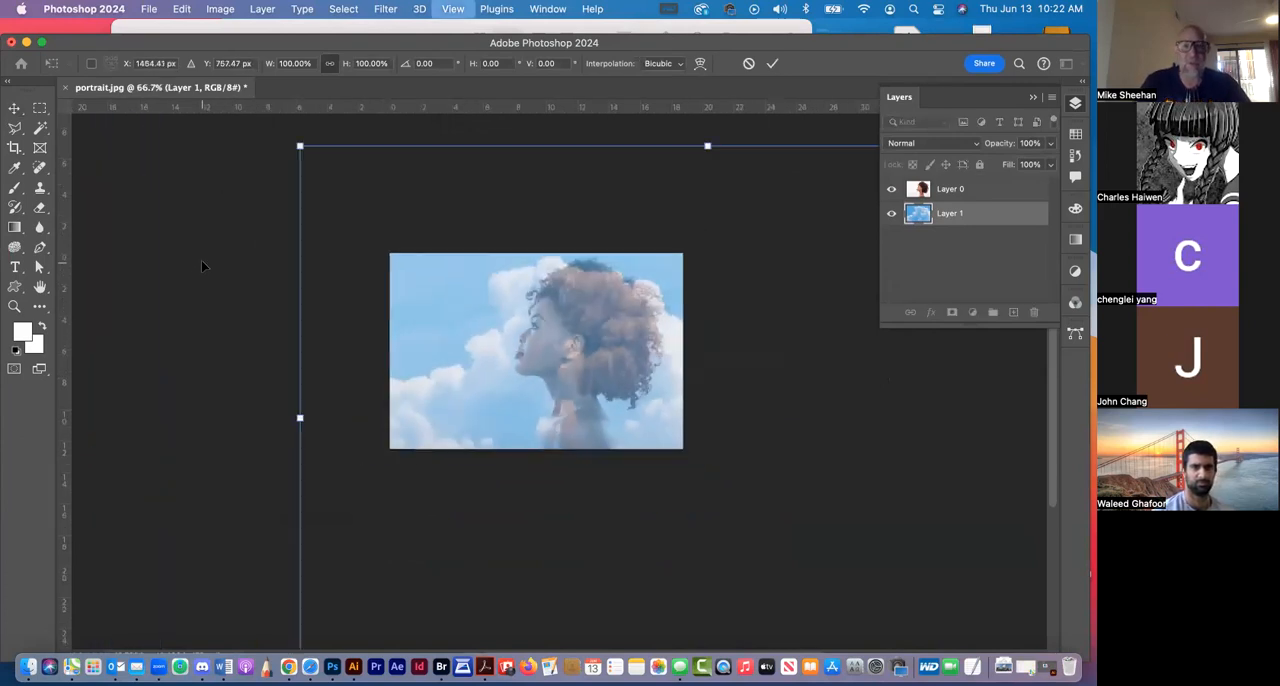
key("super+minus")
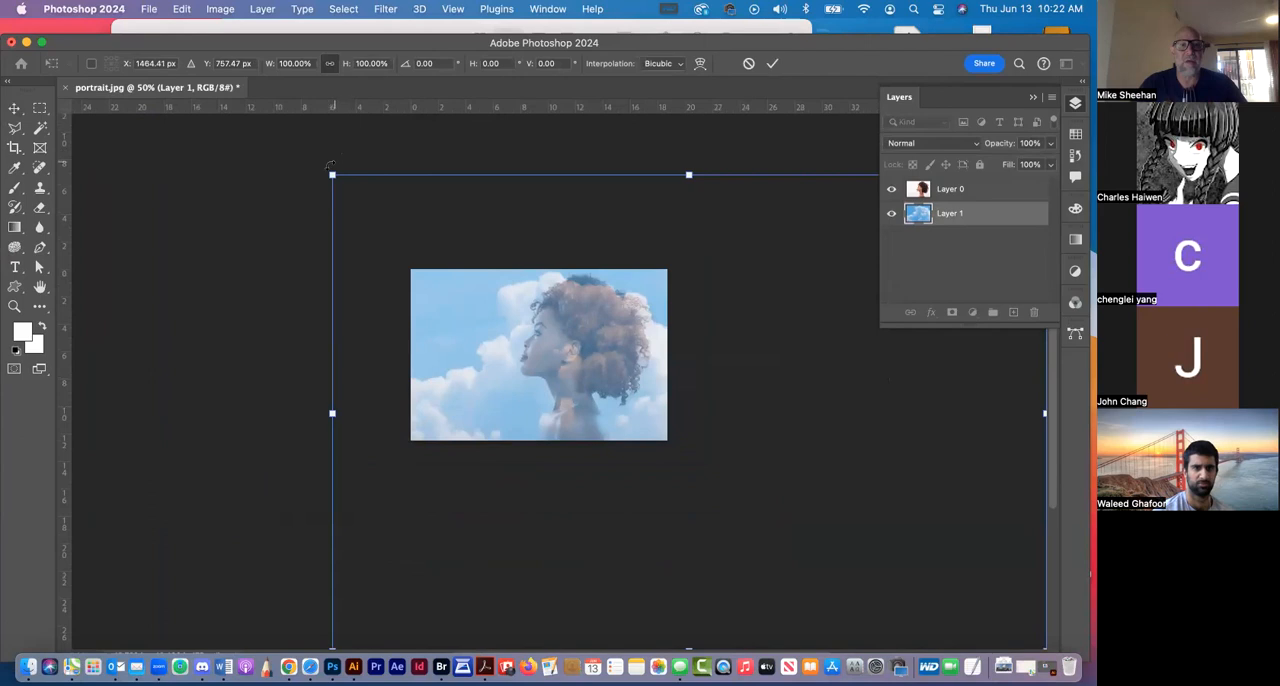
left_click_drag(332, 175, 480, 271)
left_click_drag(693, 411, 658, 377)
left_click_drag(740, 364, 685, 368)
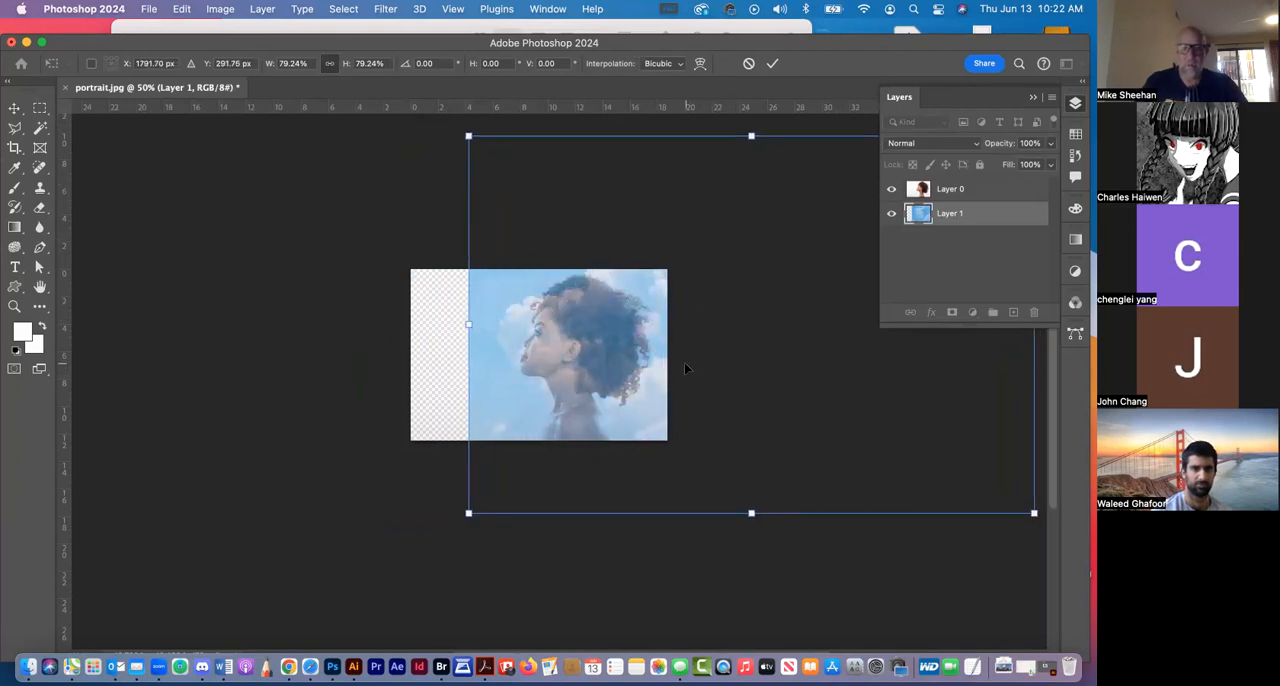
key("Return")
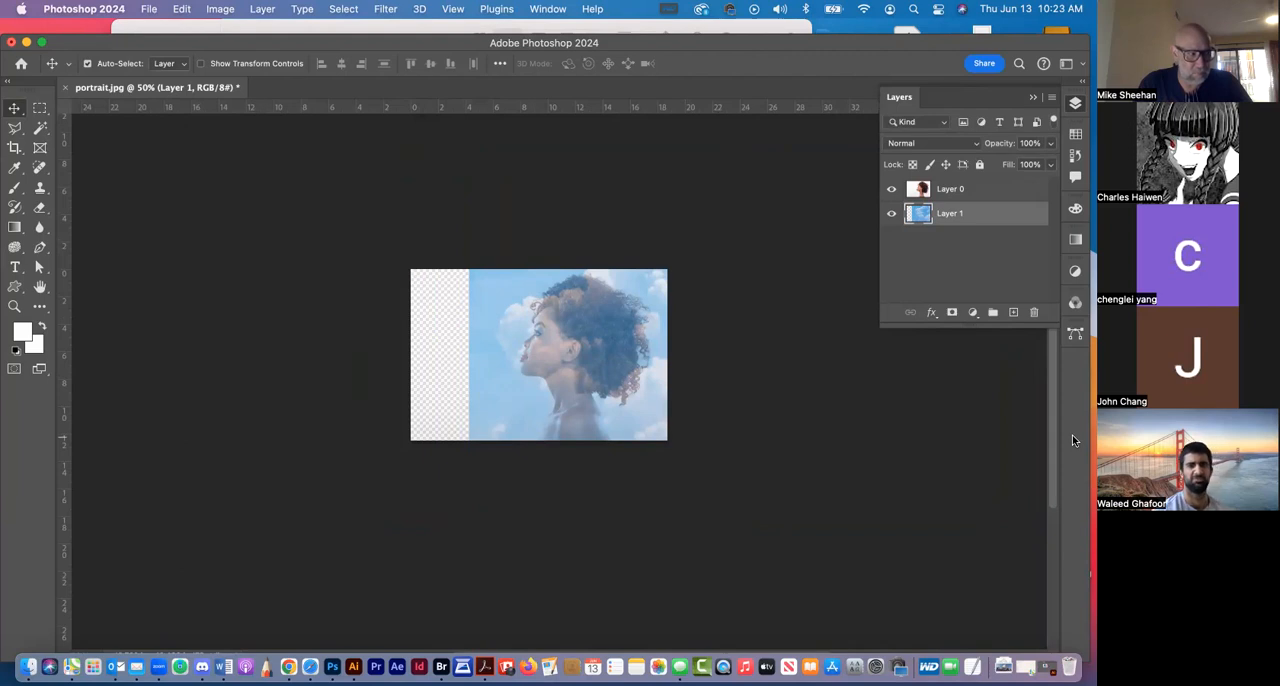
Set the opacity of the portrait layer, Layer 0, to 100%
left_click(967, 192)
left_click(1049, 146)
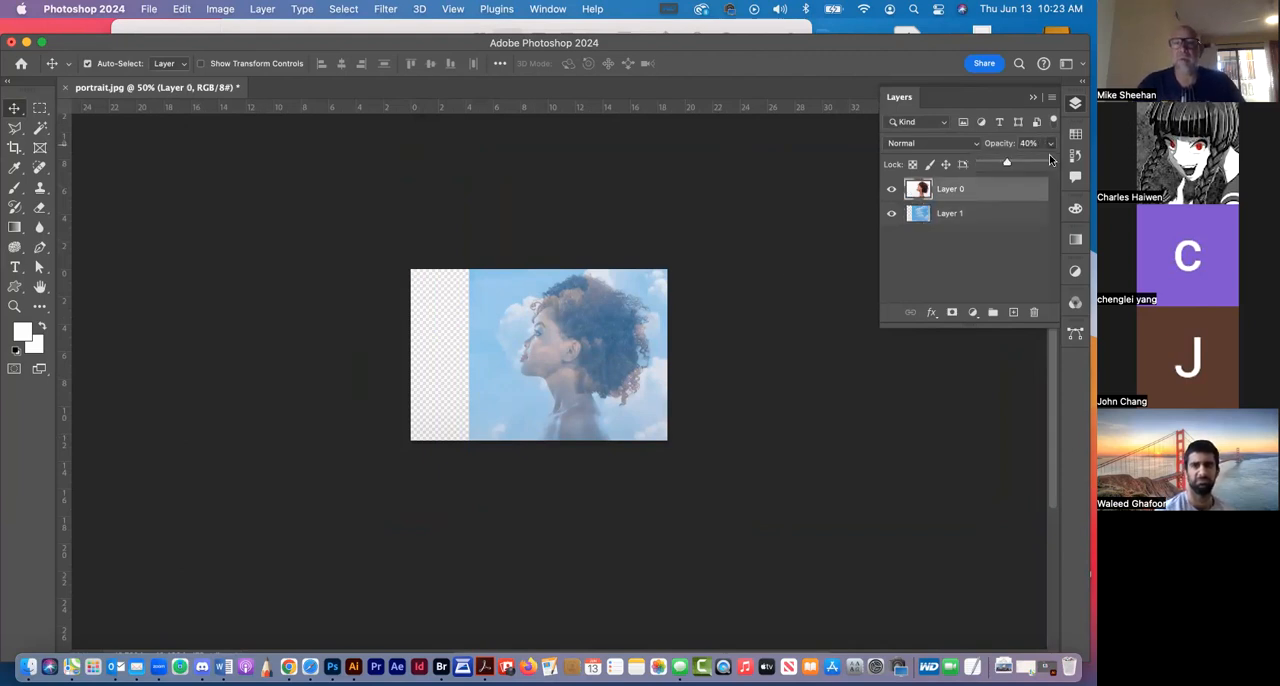
left_click_drag(1006, 162, 1076, 156)
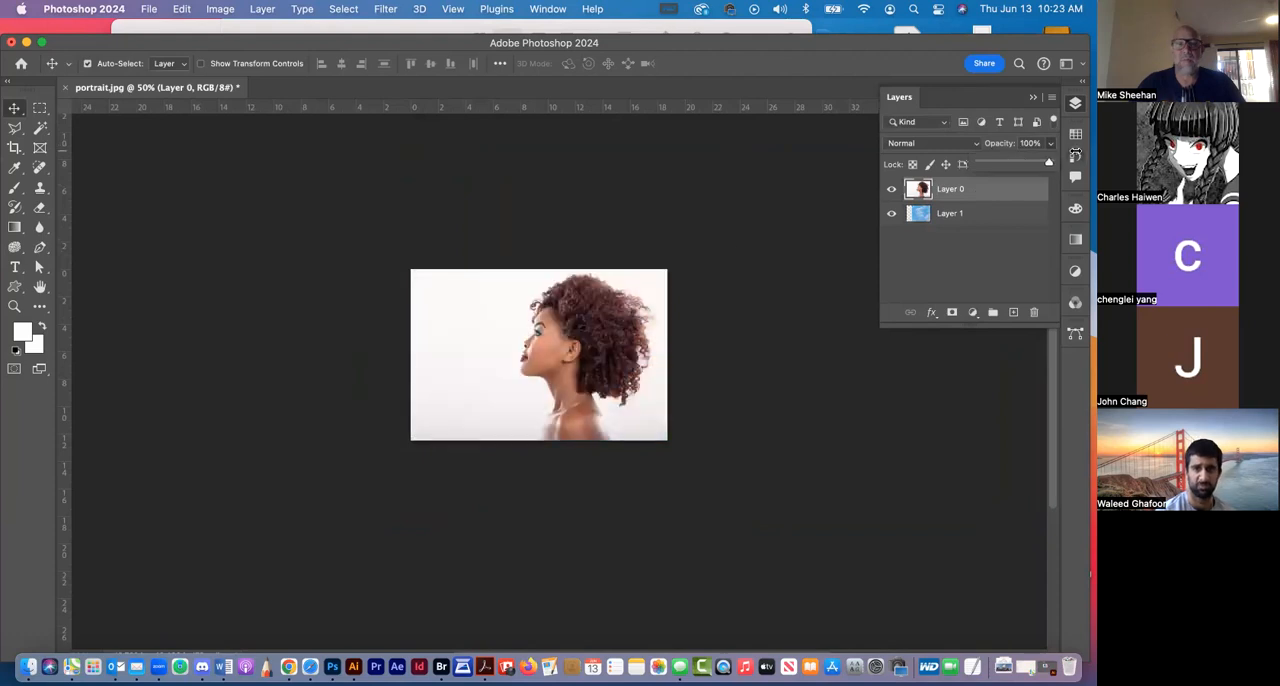
left_click(715, 205)
Zoom in on the portrait to about 109% and select Layer 0
left_click(14, 306)
mouse_move(542, 357)
left_mouse_down()
mouse_move(621, 417)
mouse_move(514, 312)
mouse_move(535, 341)
left_mouse_up()
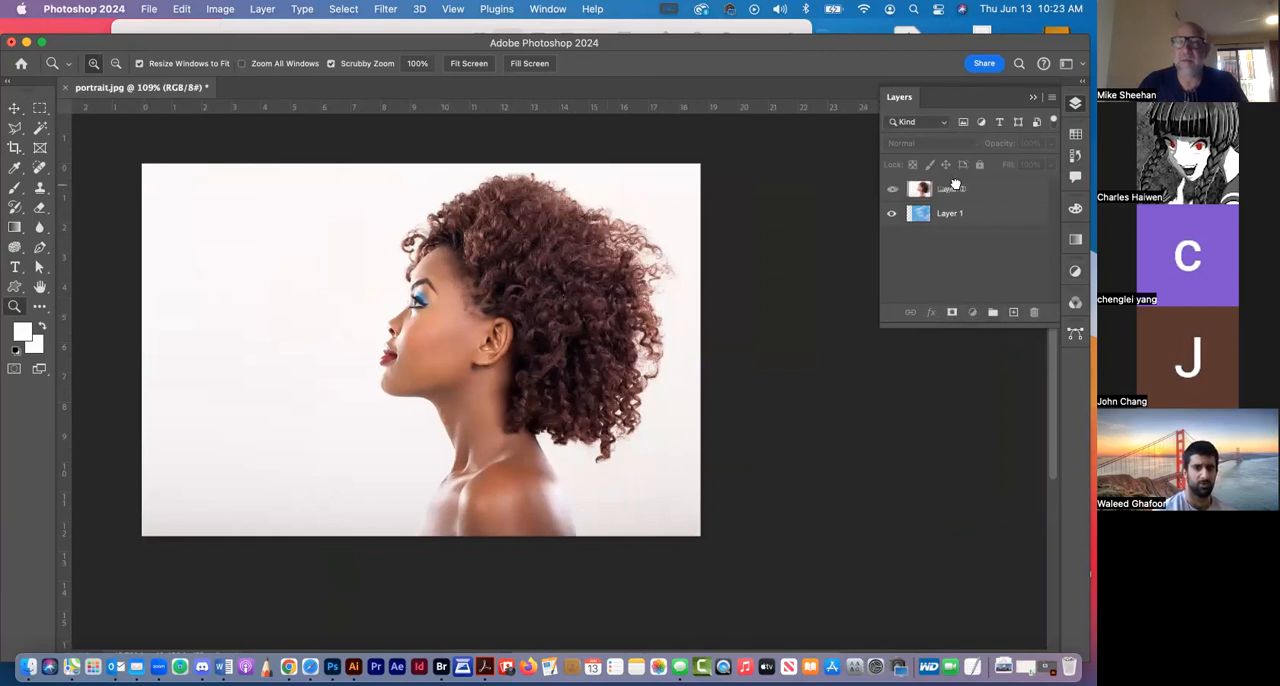
left_click_drag(955, 186, 962, 188)
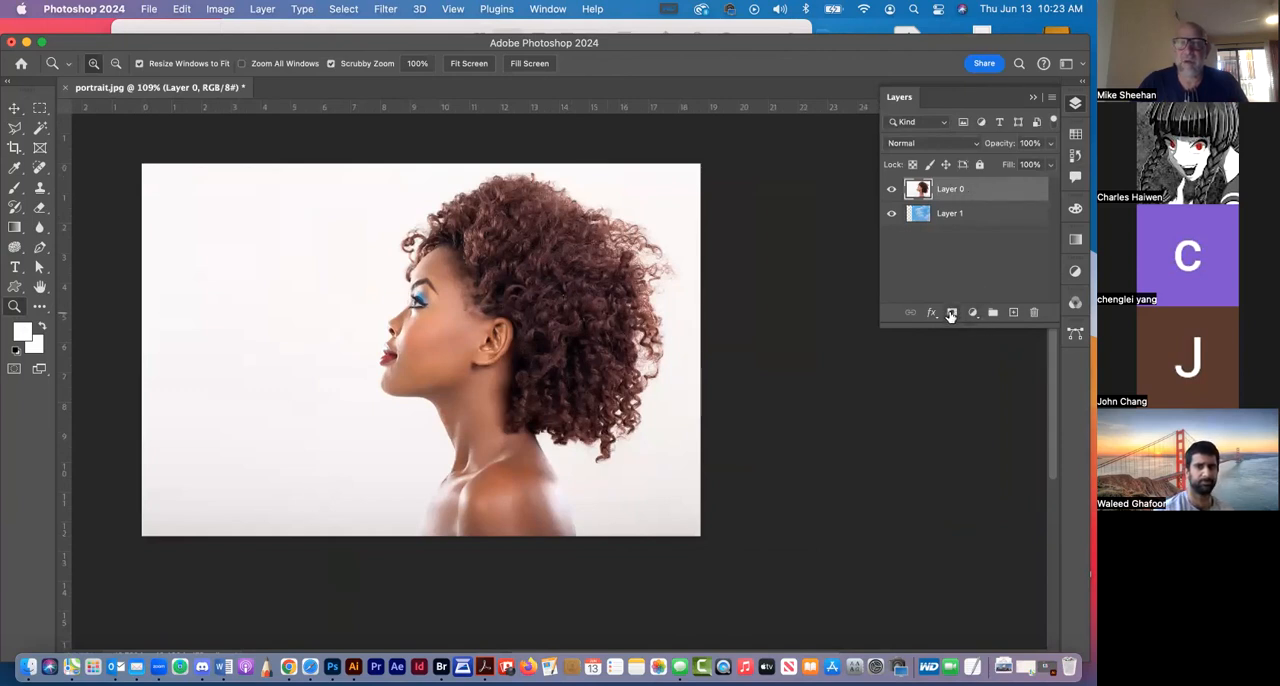
Add a layer mask to Layer 0 and set black as the foreground colour with white as the background
left_click(952, 313)
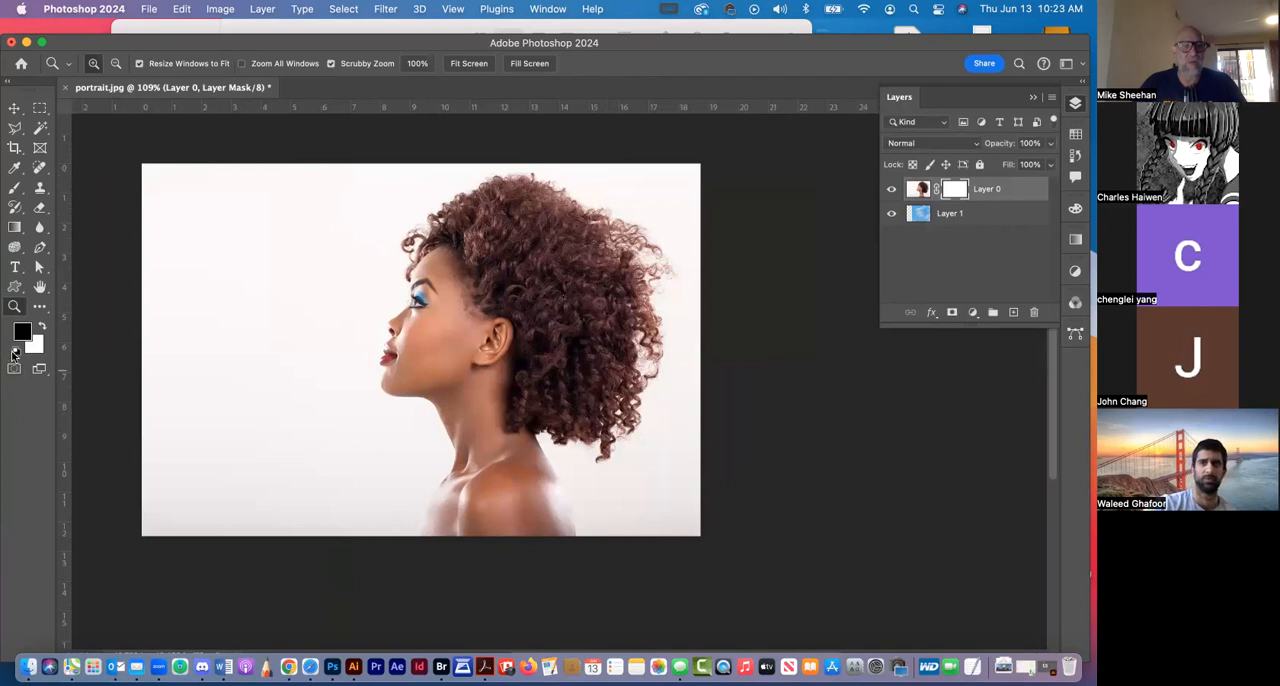
key("x")
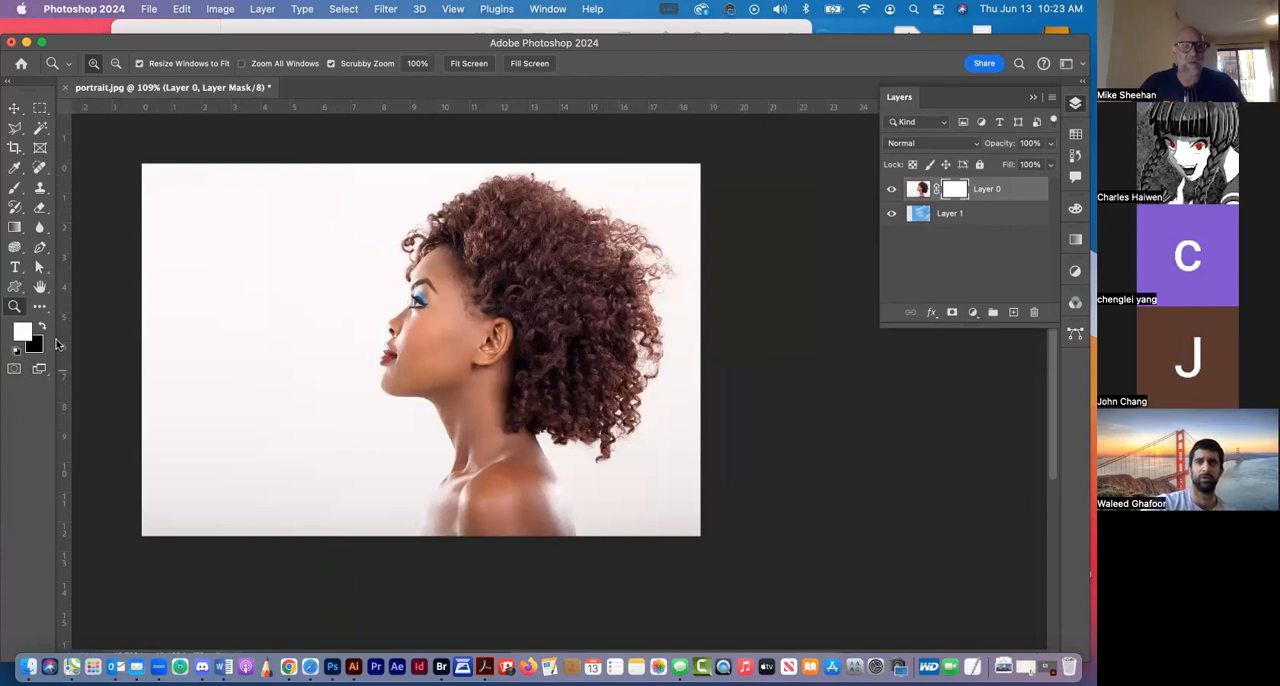
left_click(42, 328)
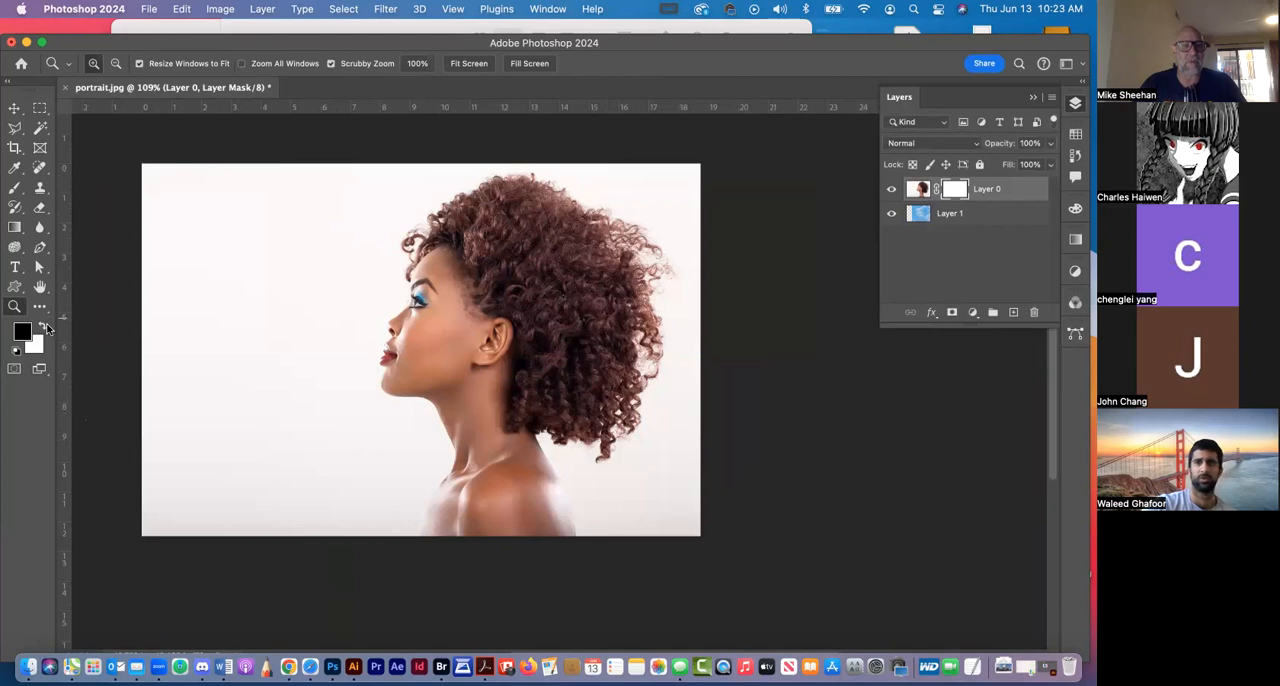
key("x")
key("x")
key("x")
key("x")
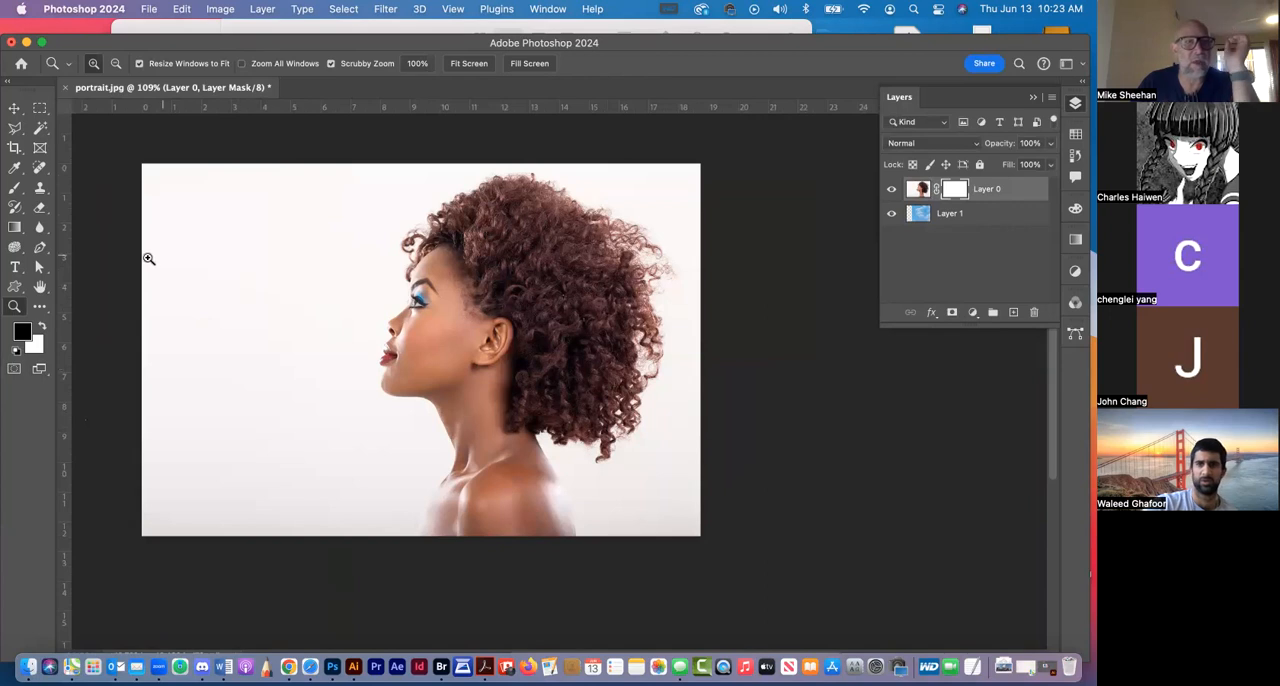
Set up a soft round brush with 9% hardness and enlarge it to 150 px
left_click(16, 189)
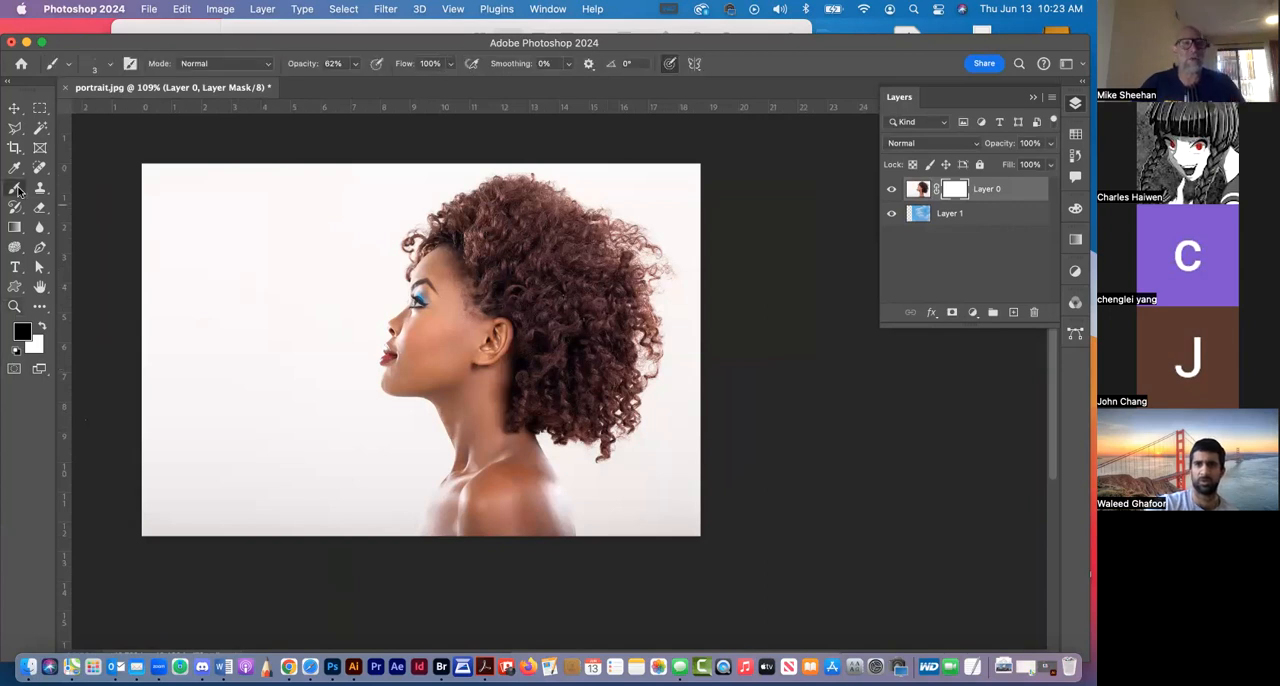
left_click_drag(140, 42, 142, 31)
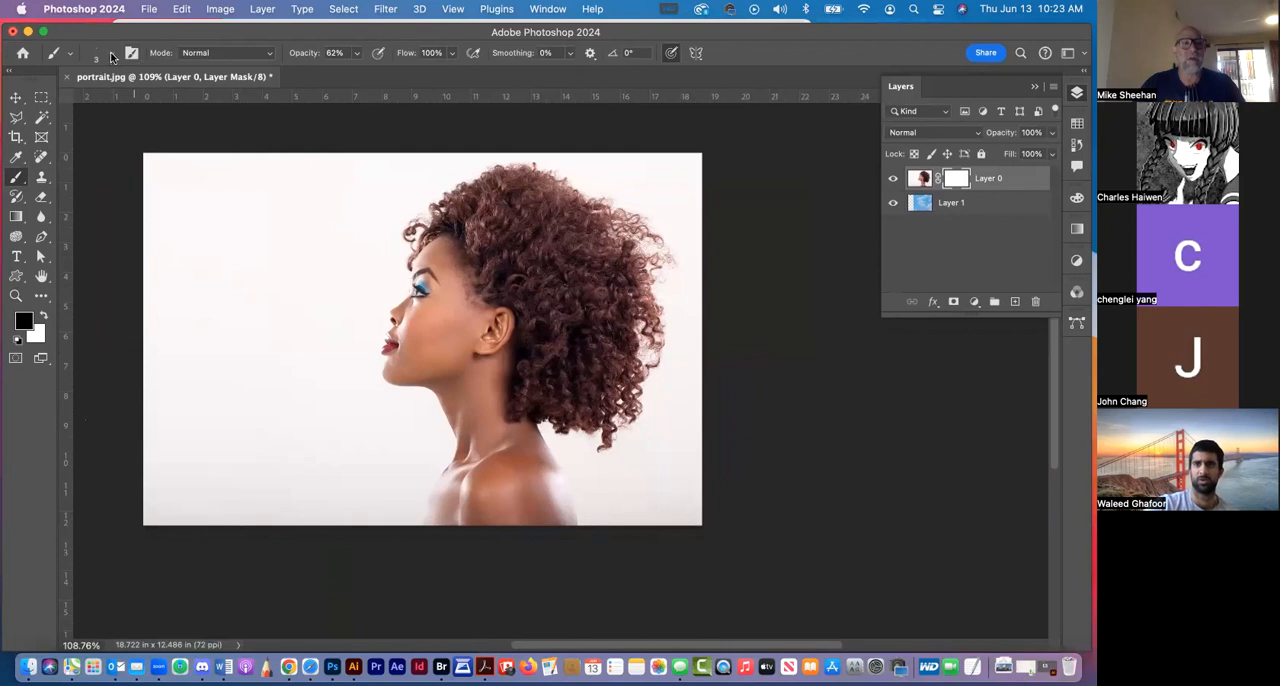
left_click(112, 57)
left_click_drag(88, 103, 100, 103)
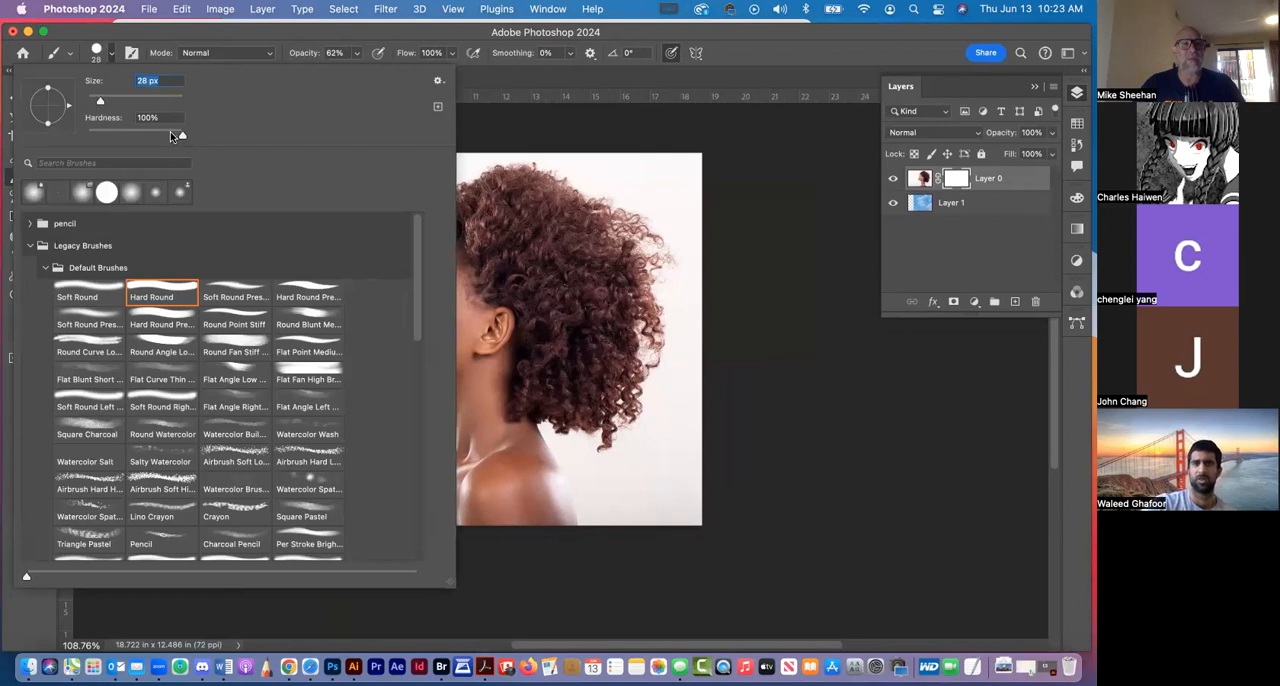
left_click_drag(115, 136, 90, 136)
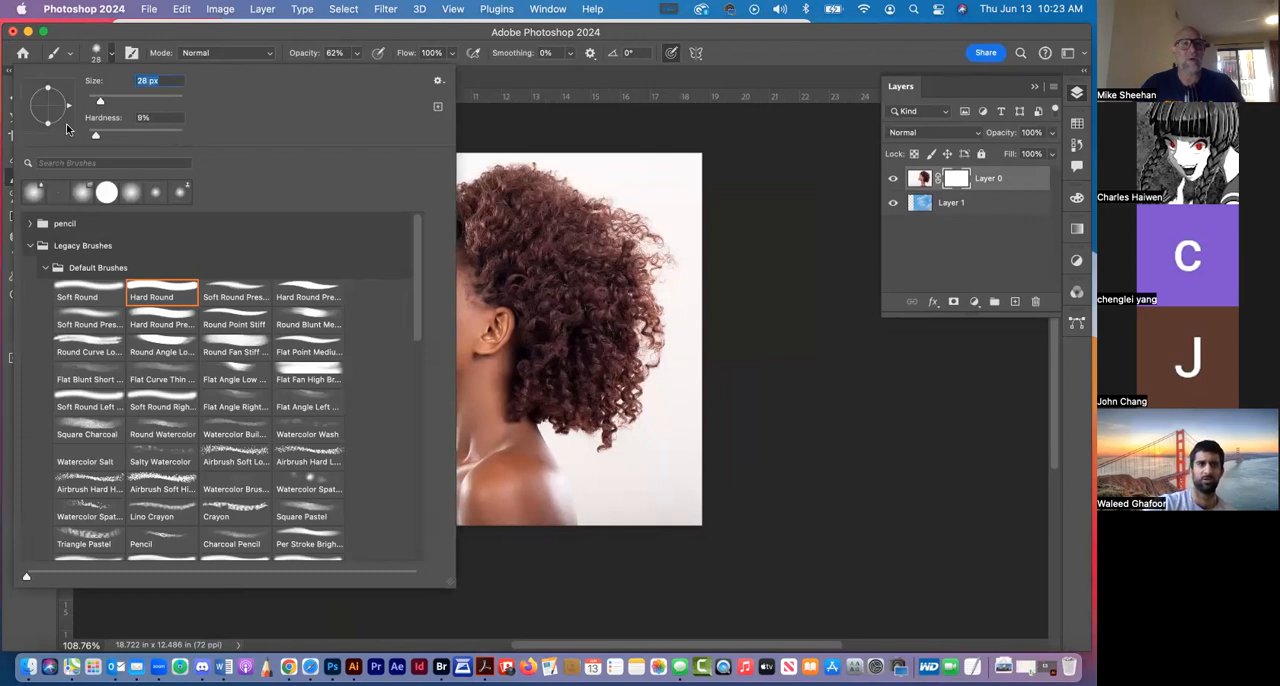
left_click(223, 28)
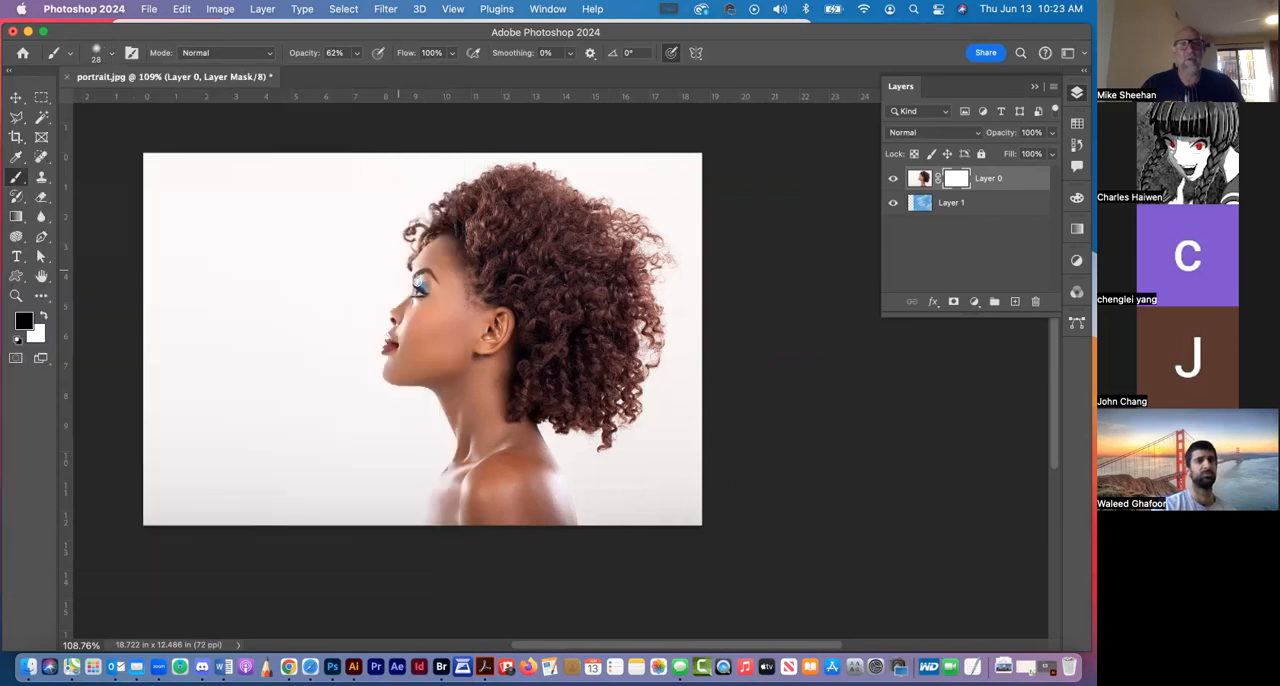
key("bracketright")
key("bracketright")
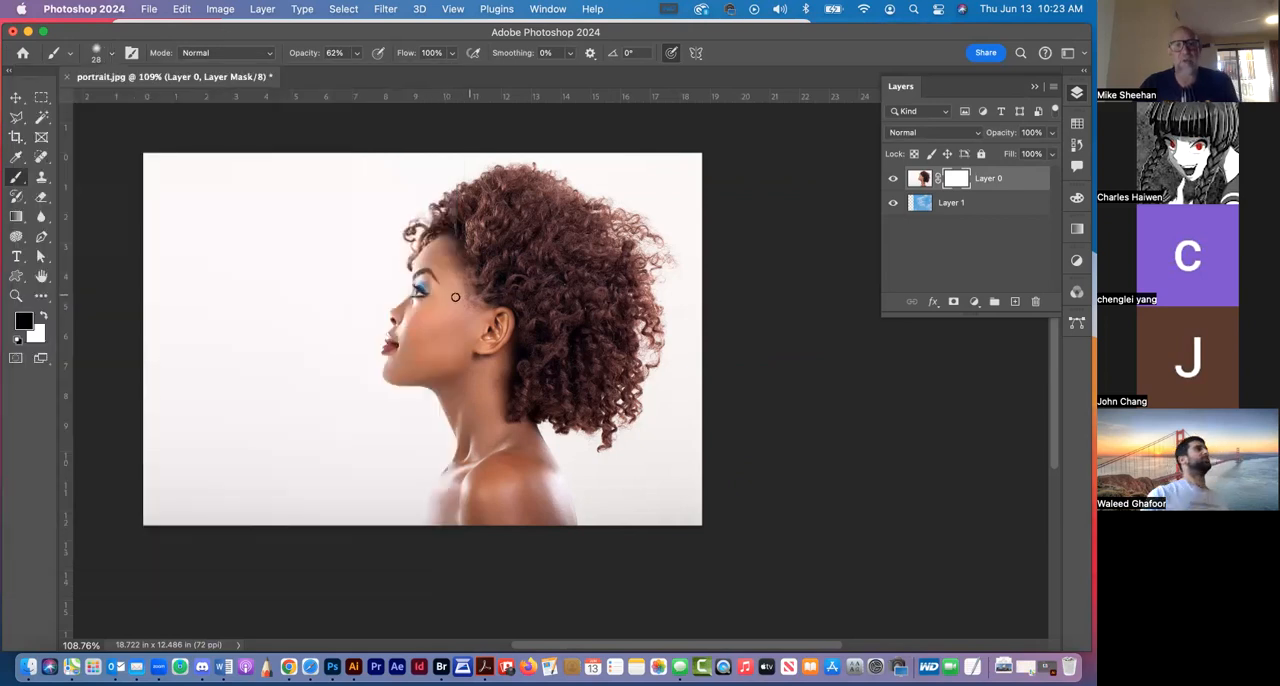
key("bracketright")
key("bracketright")
key("bracketright")
key("bracketright")
key("bracketright")
key("bracketright")
key("bracketright")
key("bracketright")
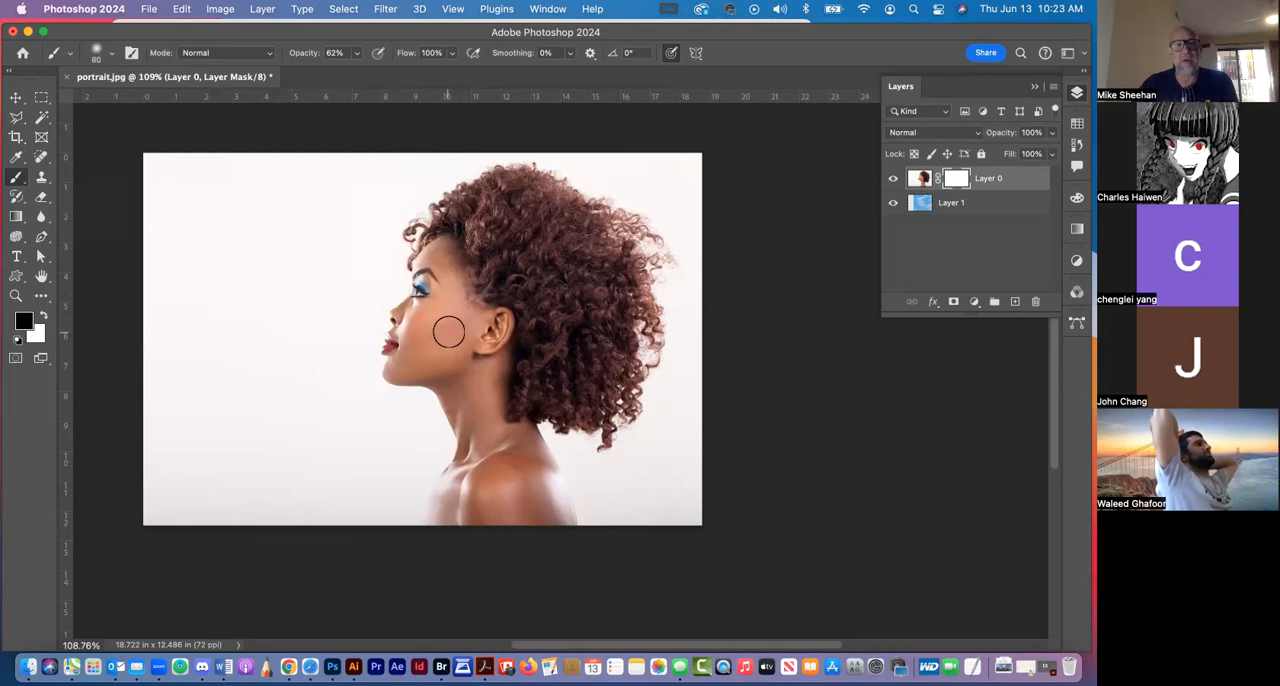
key("bracketright")
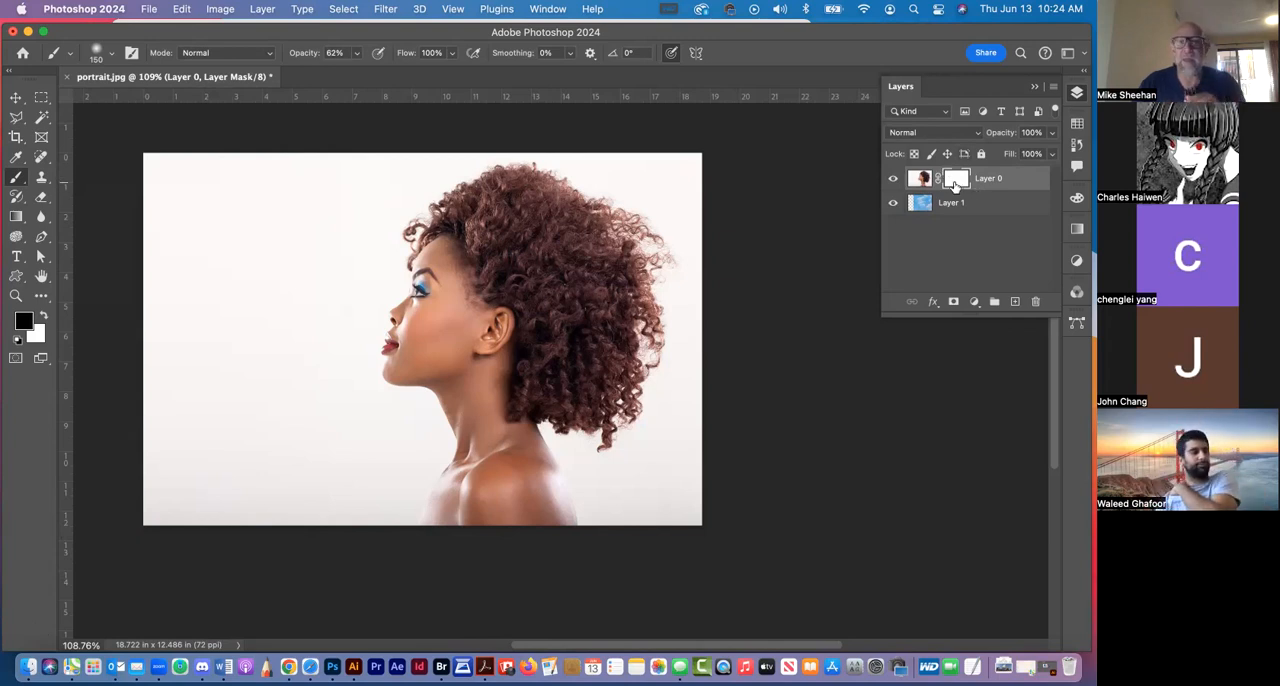
Try a black brush stroke on Layer 0's mask over the woman's face at 62% opacity, and undo it
left_click(916, 178)
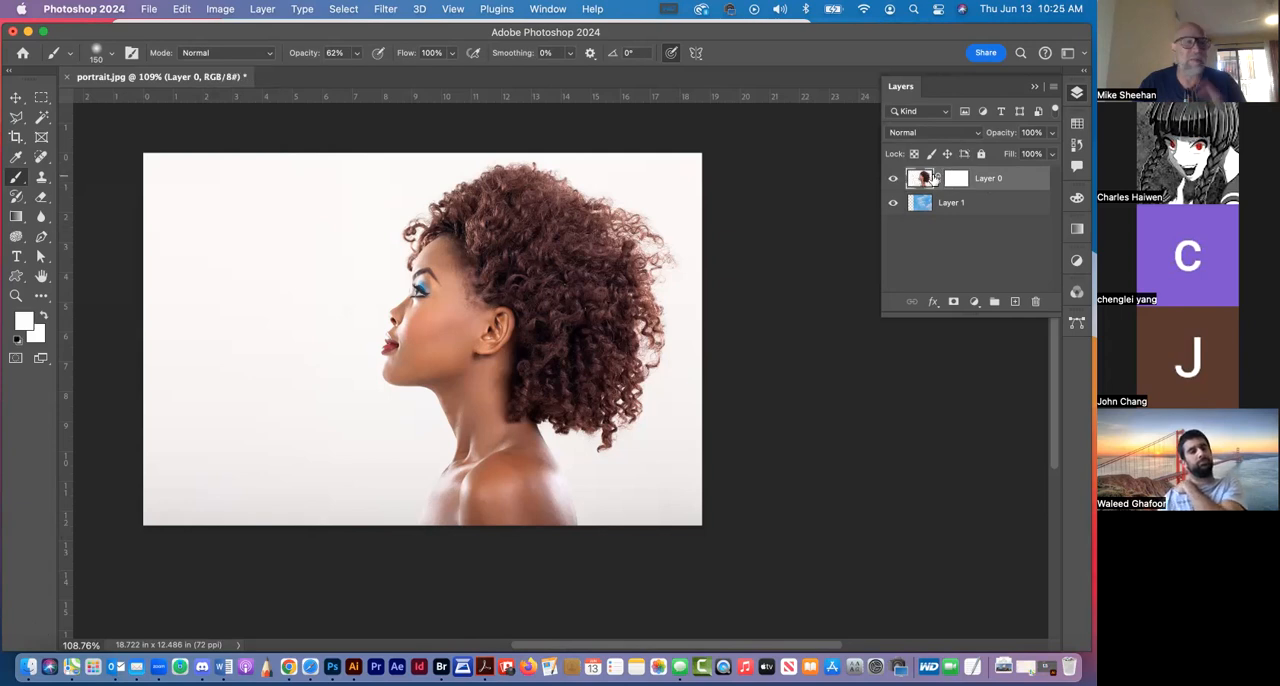
left_click(955, 179)
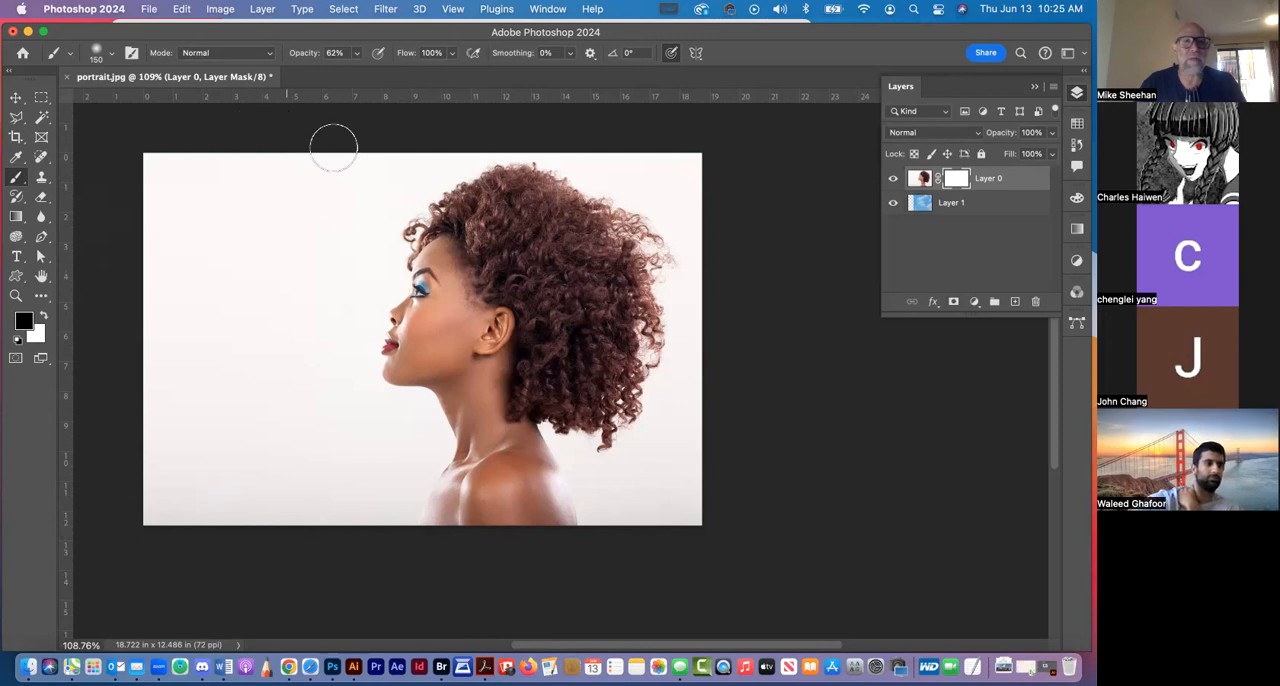
mouse_move(472, 286)
left_mouse_down()
mouse_move(475, 303)
mouse_move(472, 274)
left_mouse_up()
key("super+z")
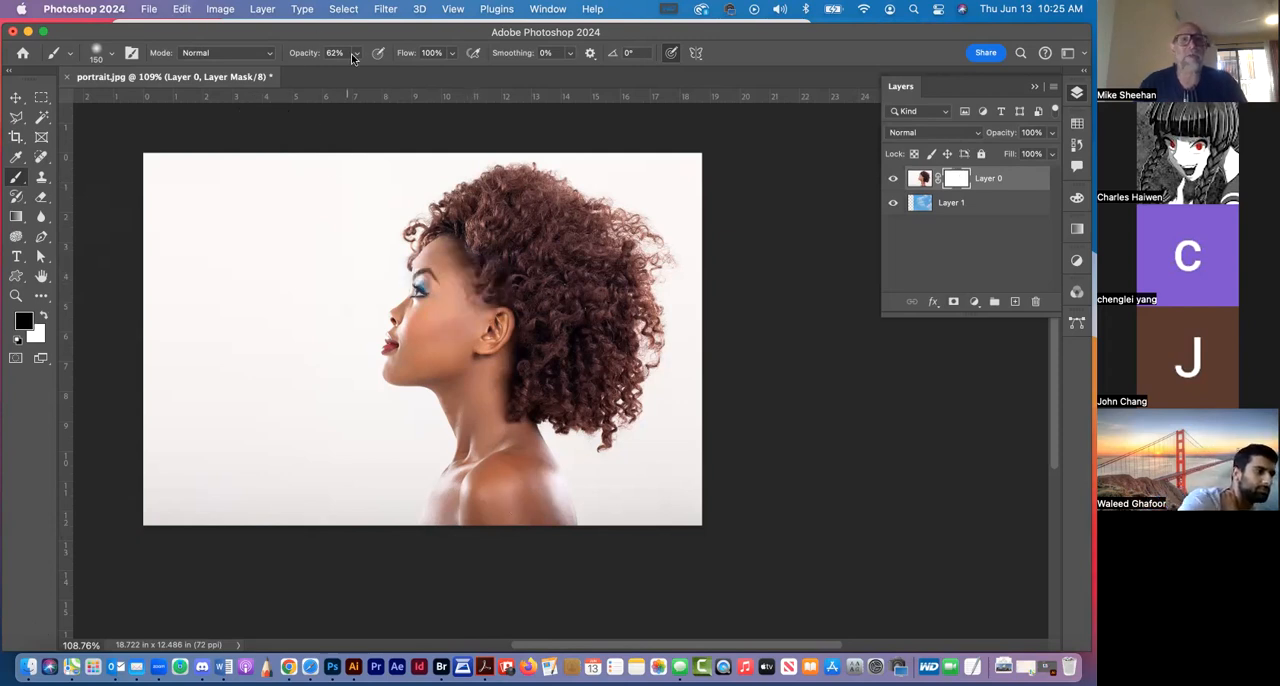
Set the brush opacity to 30% and paint black on the mask over the face, neck, shoulder and upper hair to reveal the clouds
left_click(357, 53)
left_click_drag(357, 75, 334, 75)
left_click_drag(464, 272, 485, 275)
mouse_move(468, 330)
left_mouse_down()
mouse_move(467, 301)
mouse_move(451, 303)
left_mouse_up()
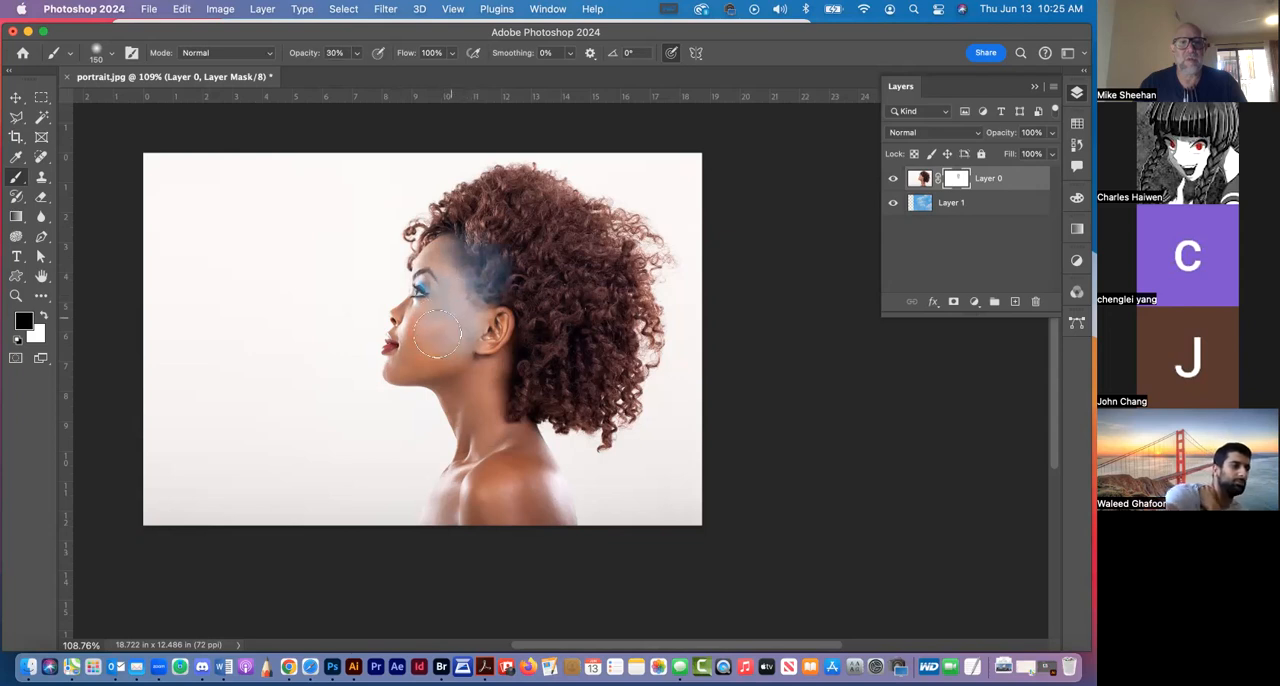
mouse_move(422, 342)
left_mouse_down()
mouse_move(474, 316)
mouse_move(463, 265)
mouse_move(439, 315)
mouse_move(476, 280)
mouse_move(468, 351)
mouse_move(434, 336)
mouse_move(411, 353)
mouse_move(423, 325)
mouse_move(445, 326)
mouse_move(435, 354)
mouse_move(474, 366)
mouse_move(477, 421)
mouse_move(502, 456)
mouse_move(457, 319)
mouse_move(483, 459)
mouse_move(482, 482)
mouse_move(465, 491)
mouse_move(487, 451)
mouse_move(487, 359)
mouse_move(439, 321)
mouse_move(474, 259)
mouse_move(445, 271)
mouse_move(442, 319)
mouse_move(413, 327)
mouse_move(417, 309)
mouse_move(405, 363)
mouse_move(451, 362)
mouse_move(463, 393)
mouse_move(487, 396)
mouse_move(460, 355)
mouse_move(484, 210)
mouse_move(565, 205)
left_mouse_up()
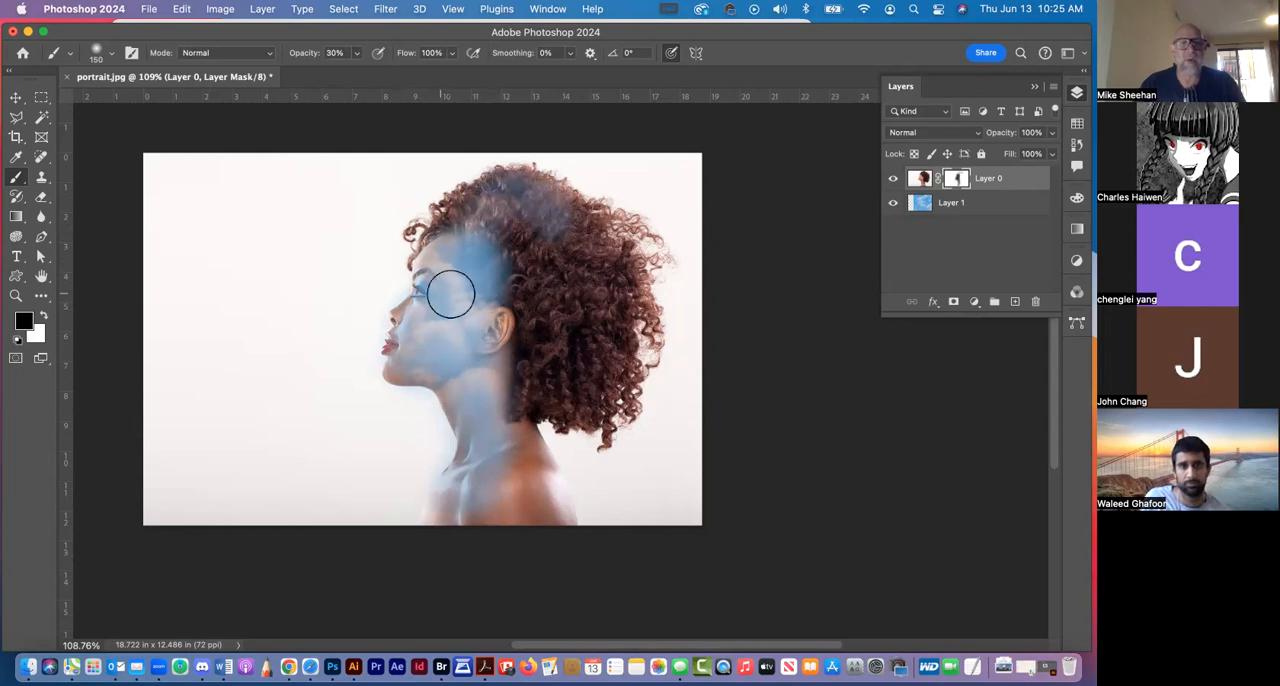
Make white the foreground colour and paint on Layer 0's mask to restore parts of the portrait
key("x")
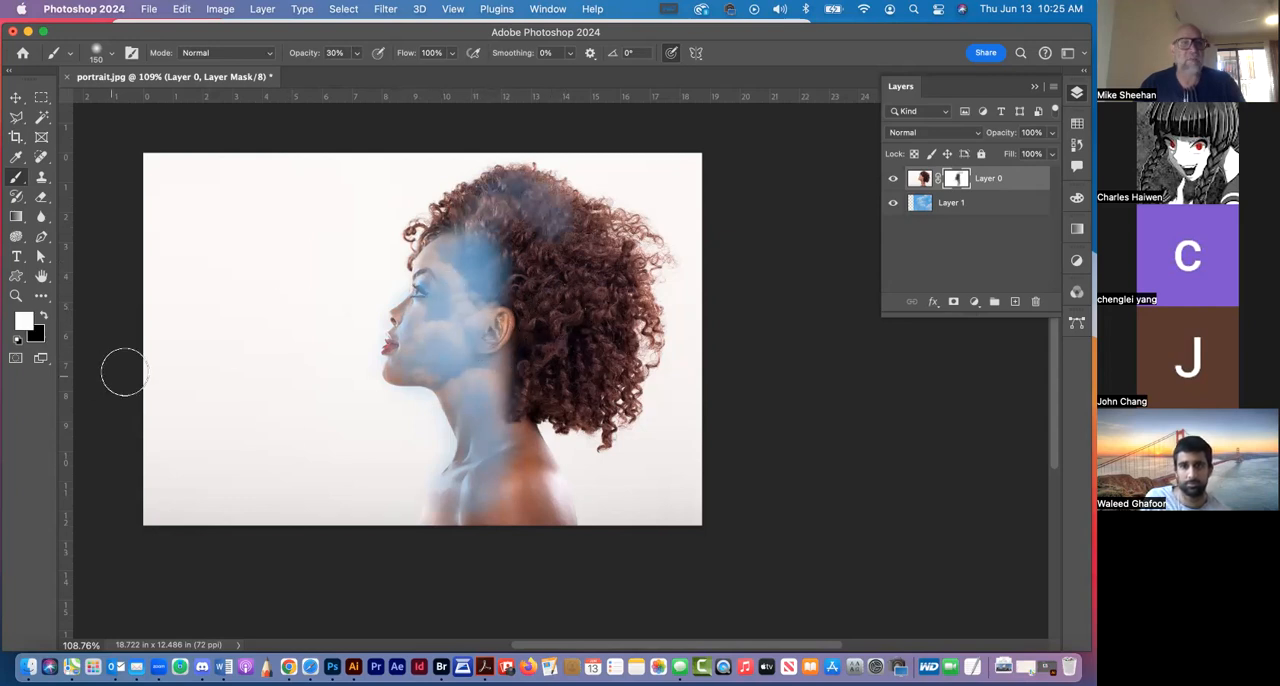
mouse_move(543, 263)
left_mouse_down()
mouse_move(497, 251)
mouse_move(473, 225)
mouse_move(462, 277)
mouse_move(492, 251)
mouse_move(589, 248)
left_mouse_up()
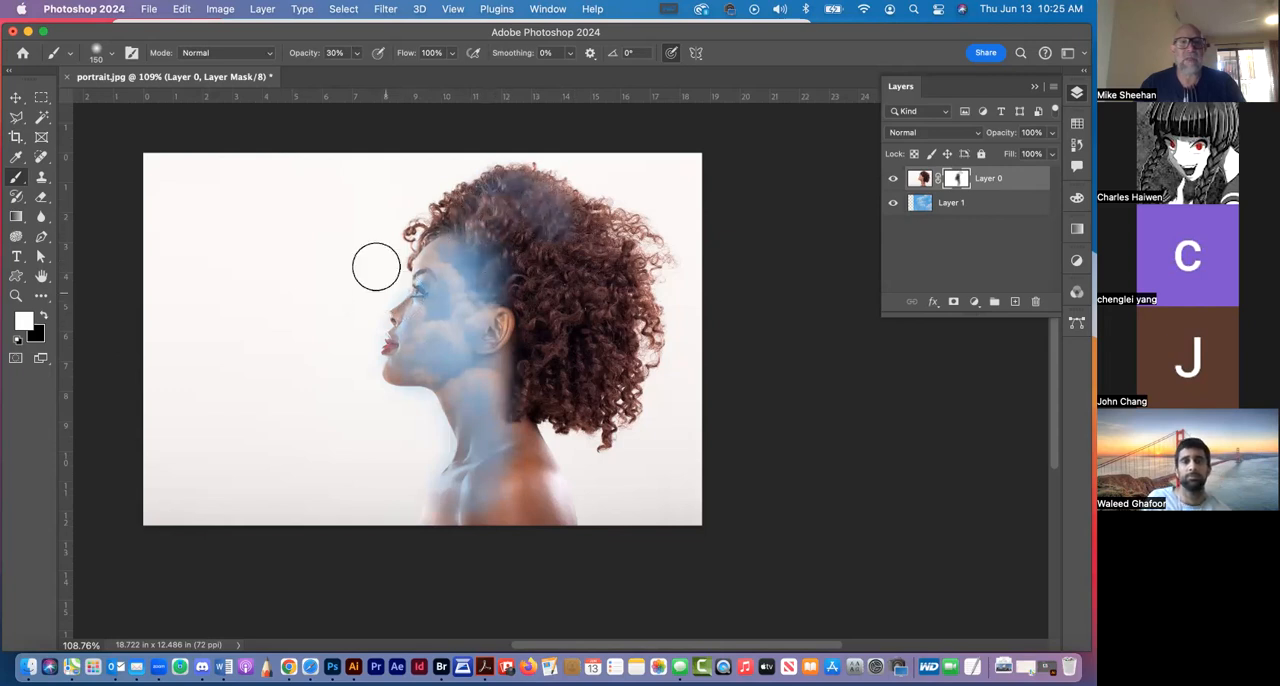